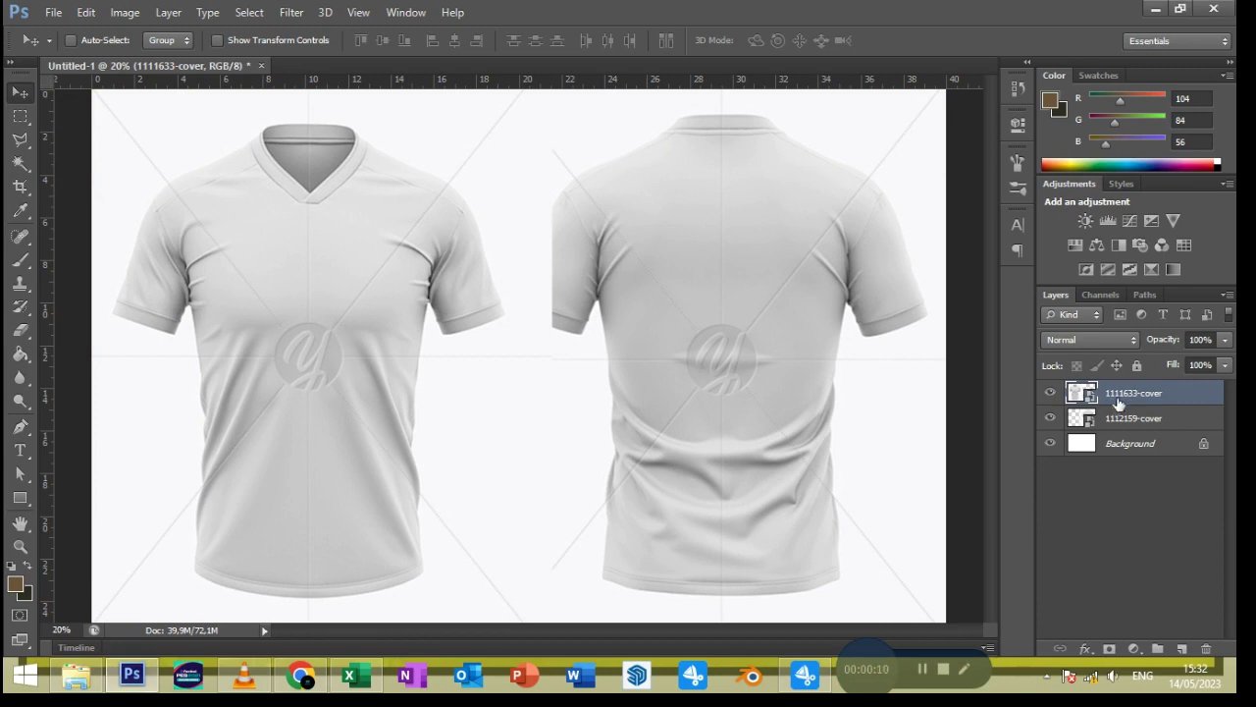
Rename the top shirt layer to 'Front' and open its contents as Front.psb
text(F)
key(Return)
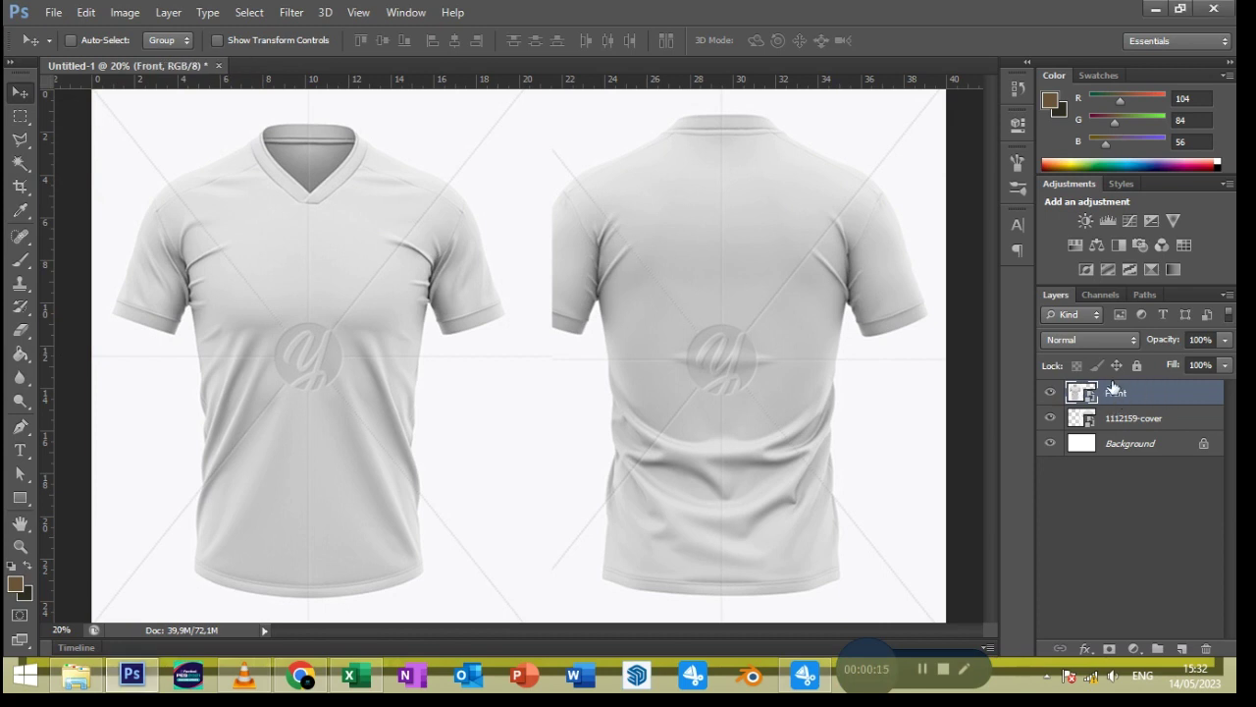
right_click(1109, 393)
click(769, 194)
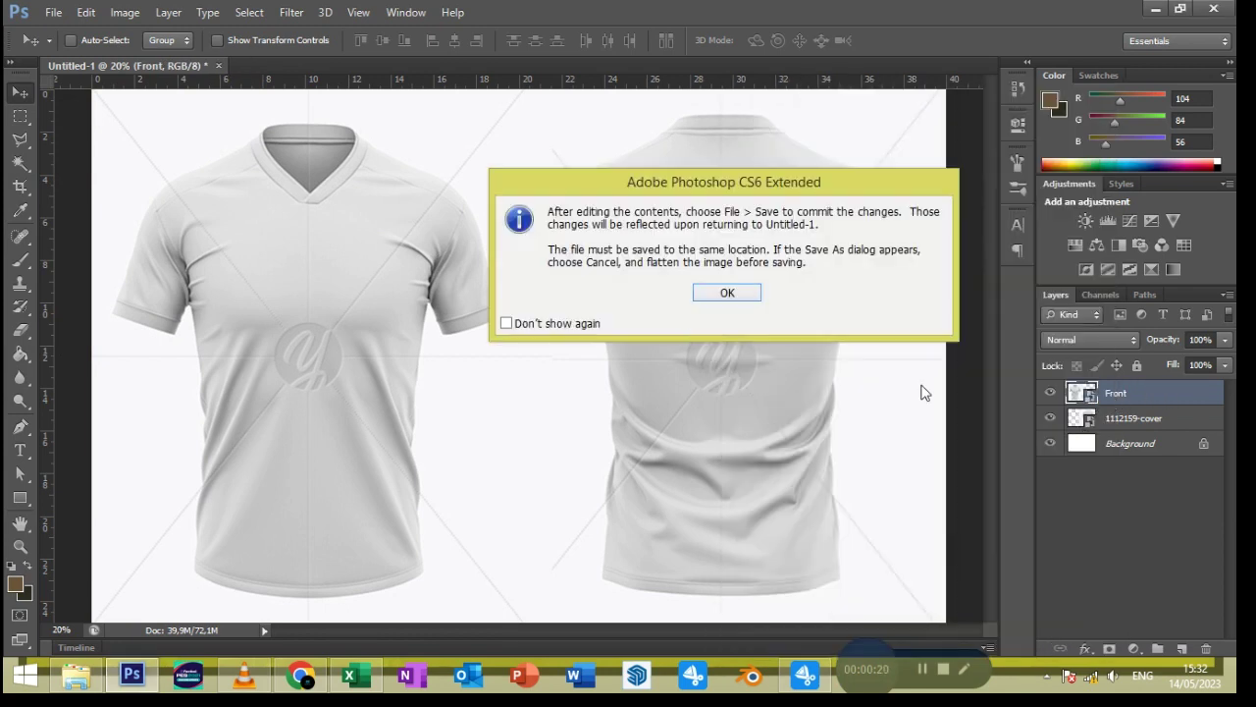
click(723, 292)
right_click(1107, 403)
Rasterize the layer and spot-heal the centre seam inside and below the collar
click(793, 257)
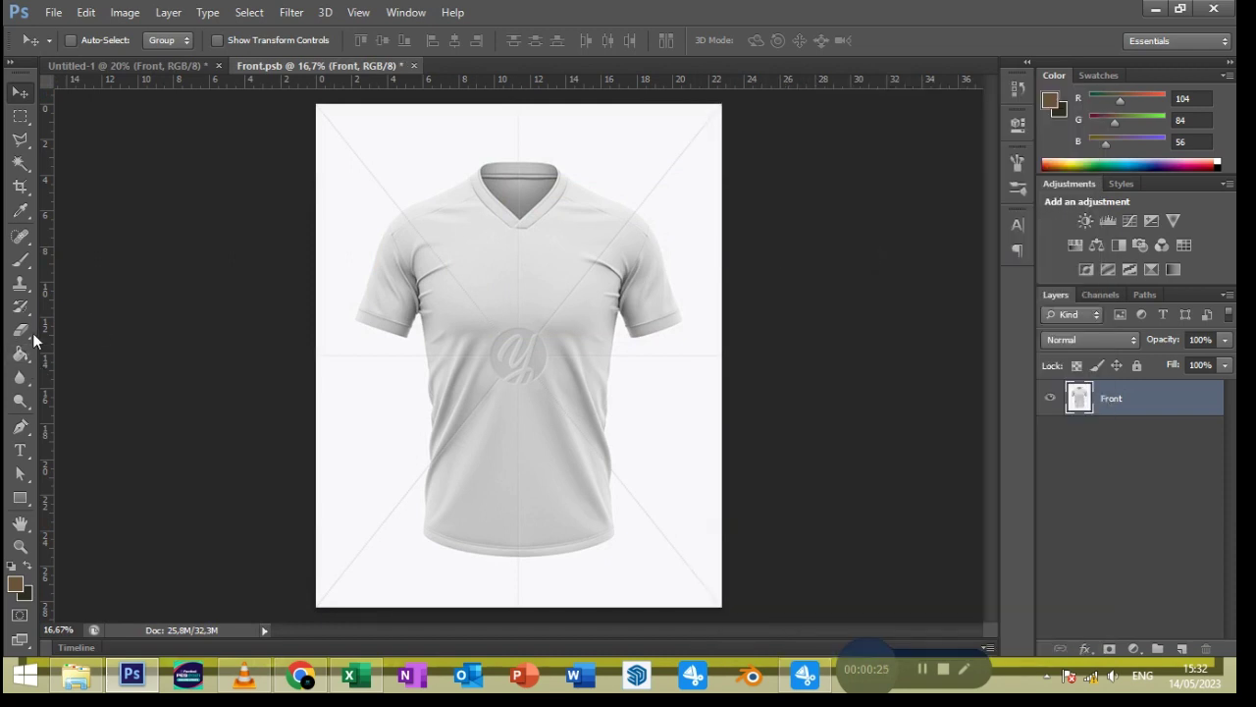
click(21, 237)
scroll(504, 272, up, 3)
scroll(504, 272, up, 3)
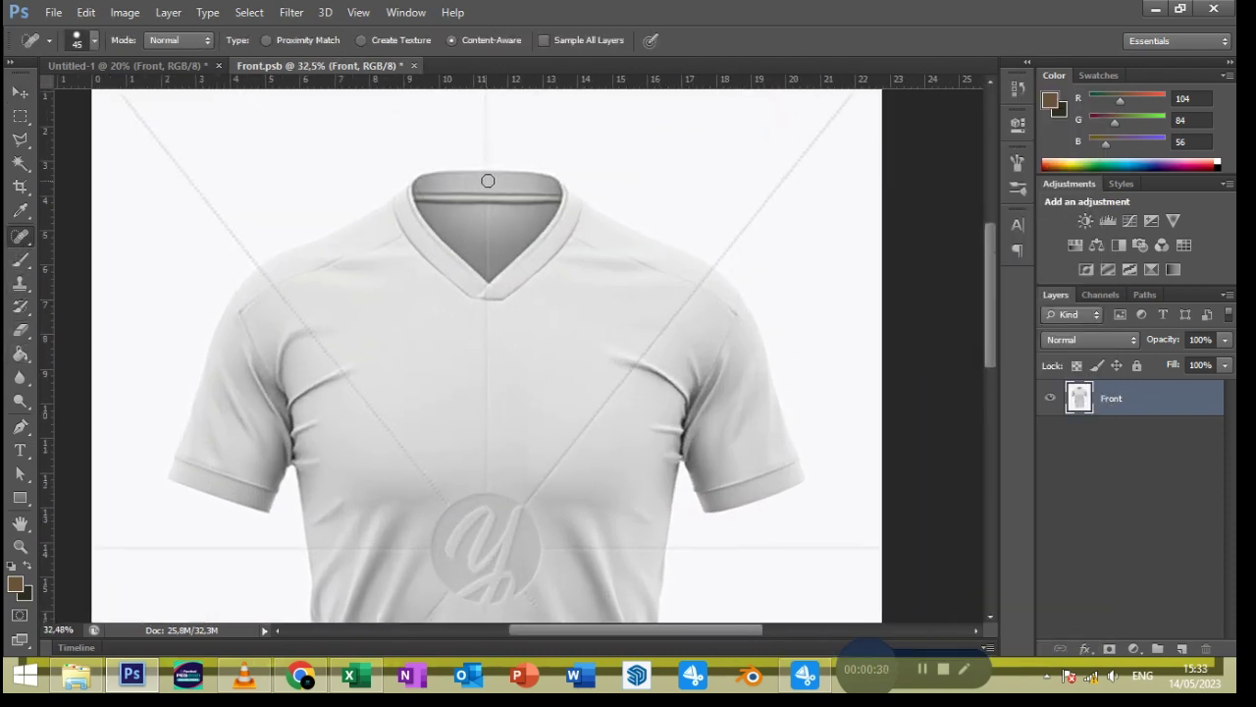
drag(487, 202, 488, 275)
drag(486, 309, 485, 485)
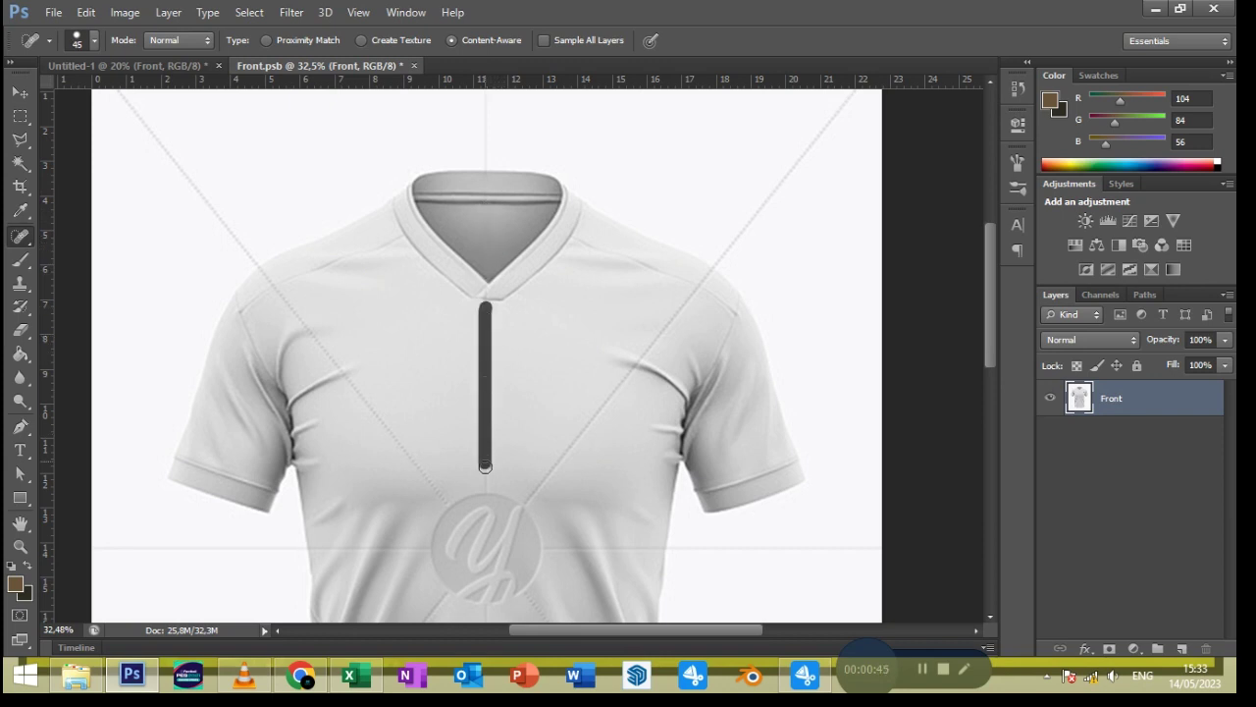
Heal away the left and right diagonal guide lines and a small chest mark
drag(262, 271, 444, 499)
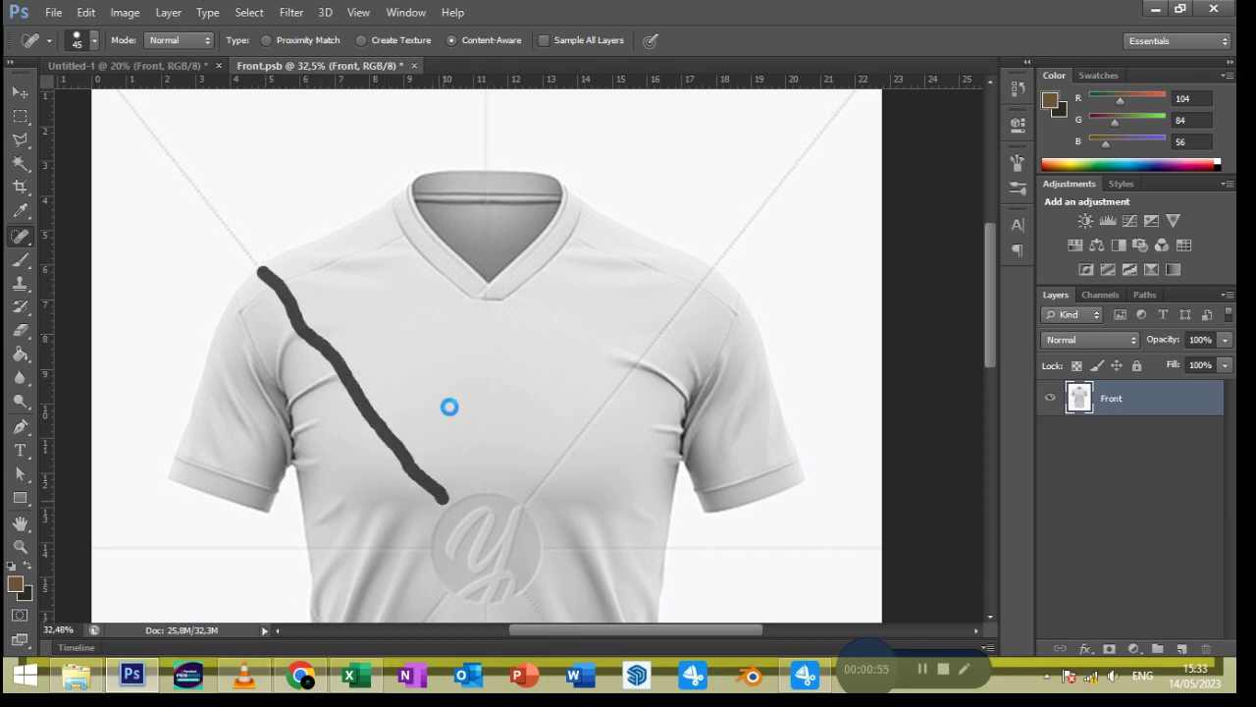
click(354, 381)
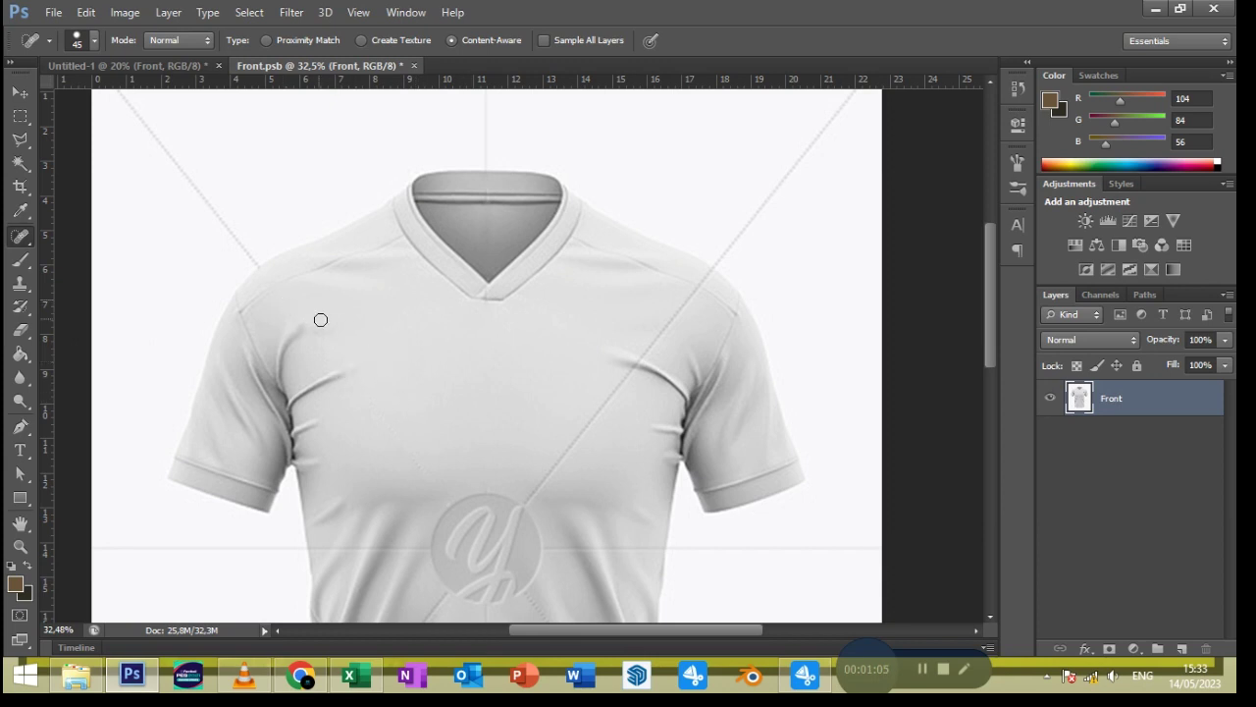
drag(709, 274, 528, 500)
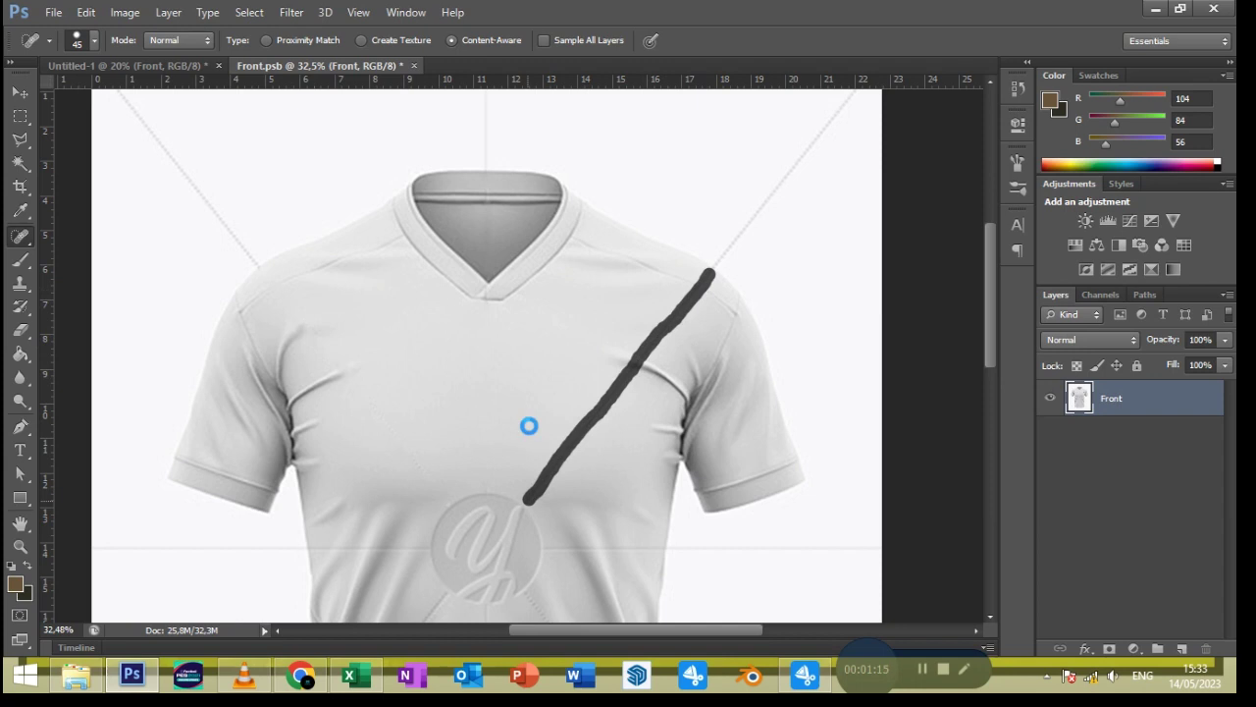
drag(503, 441, 528, 360)
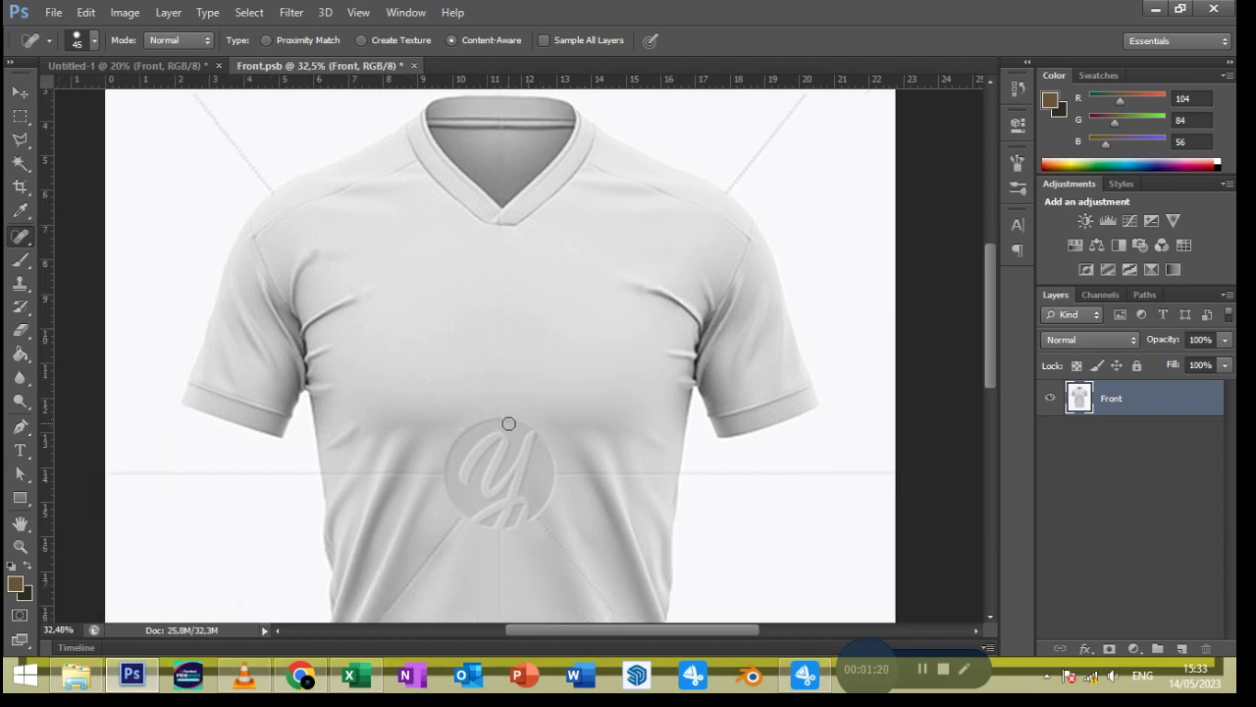
drag(508, 423, 524, 345)
Heal the cross guide line and the lower-left diagonal lines on the shirt
drag(346, 395, 459, 397)
drag(475, 512, 502, 418)
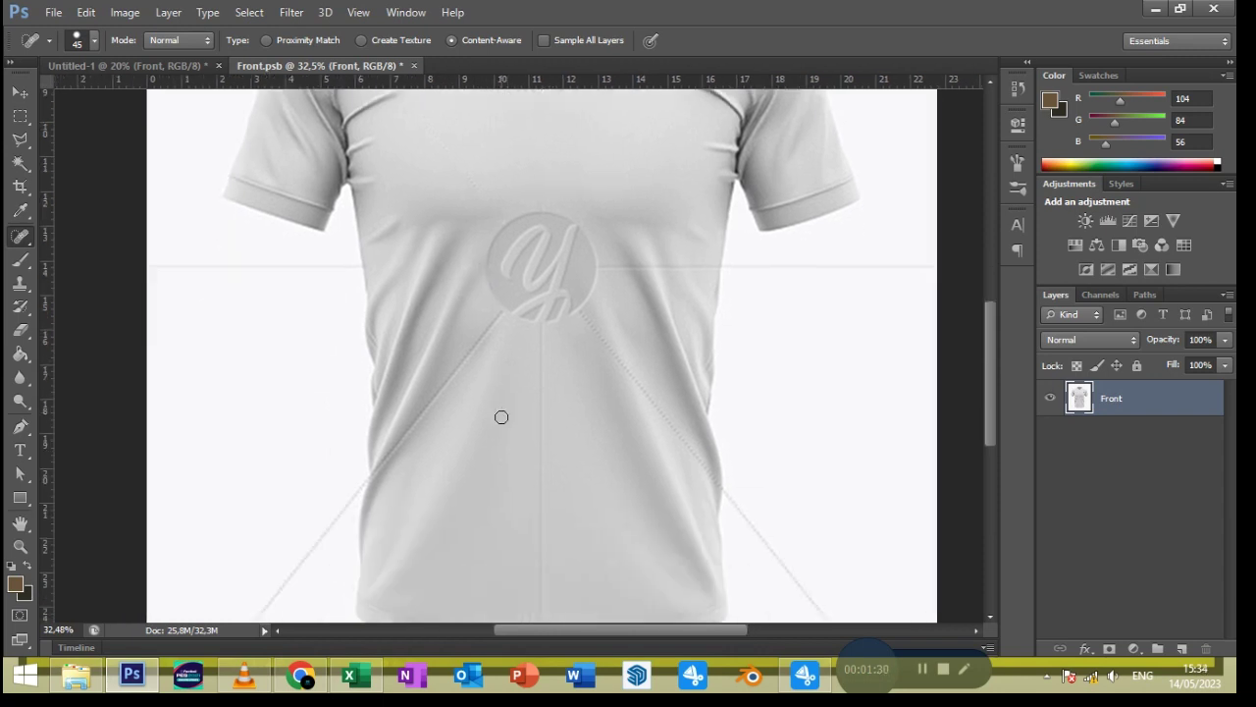
drag(377, 476, 500, 314)
drag(405, 447, 381, 479)
key(ctrl+z)
drag(498, 315, 387, 471)
drag(467, 466, 359, 397)
Heal the lower centre seam, lower-right diagonal and the faint horizontal line
drag(434, 263, 429, 567)
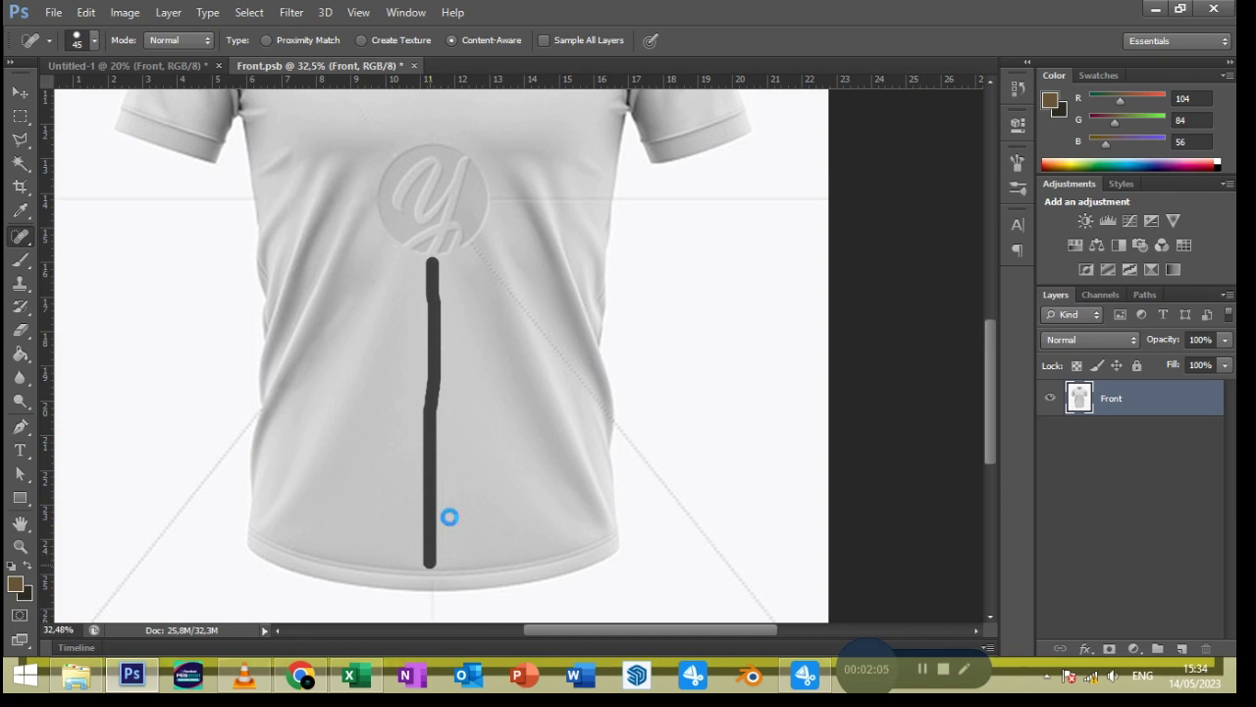
drag(448, 516, 464, 518)
drag(495, 466, 419, 466)
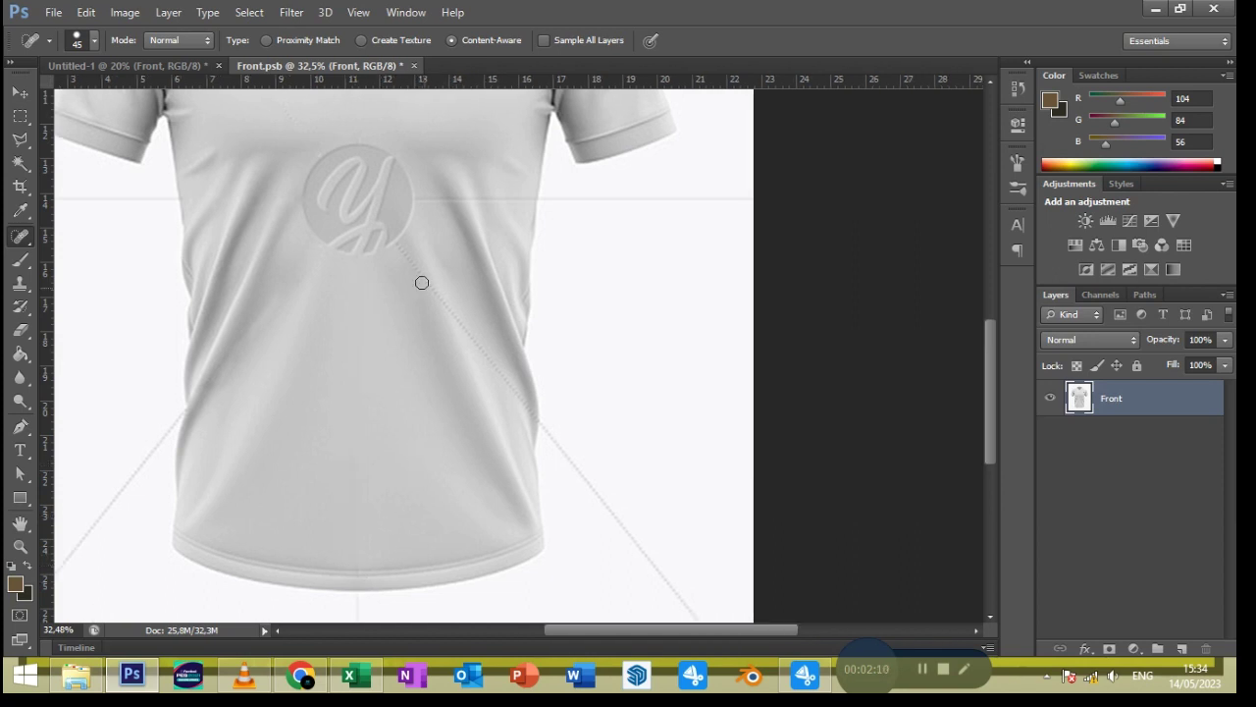
drag(402, 248, 532, 418)
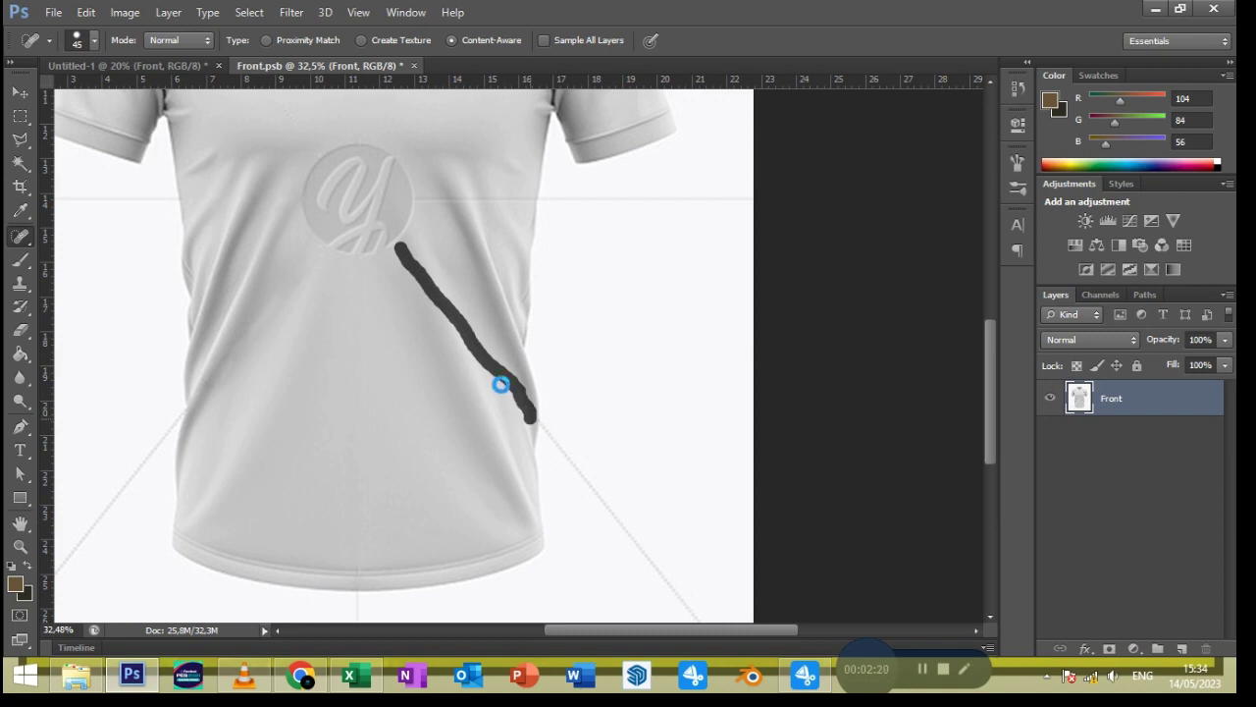
scroll(494, 294, up, 3)
drag(551, 306, 450, 306)
click(447, 306)
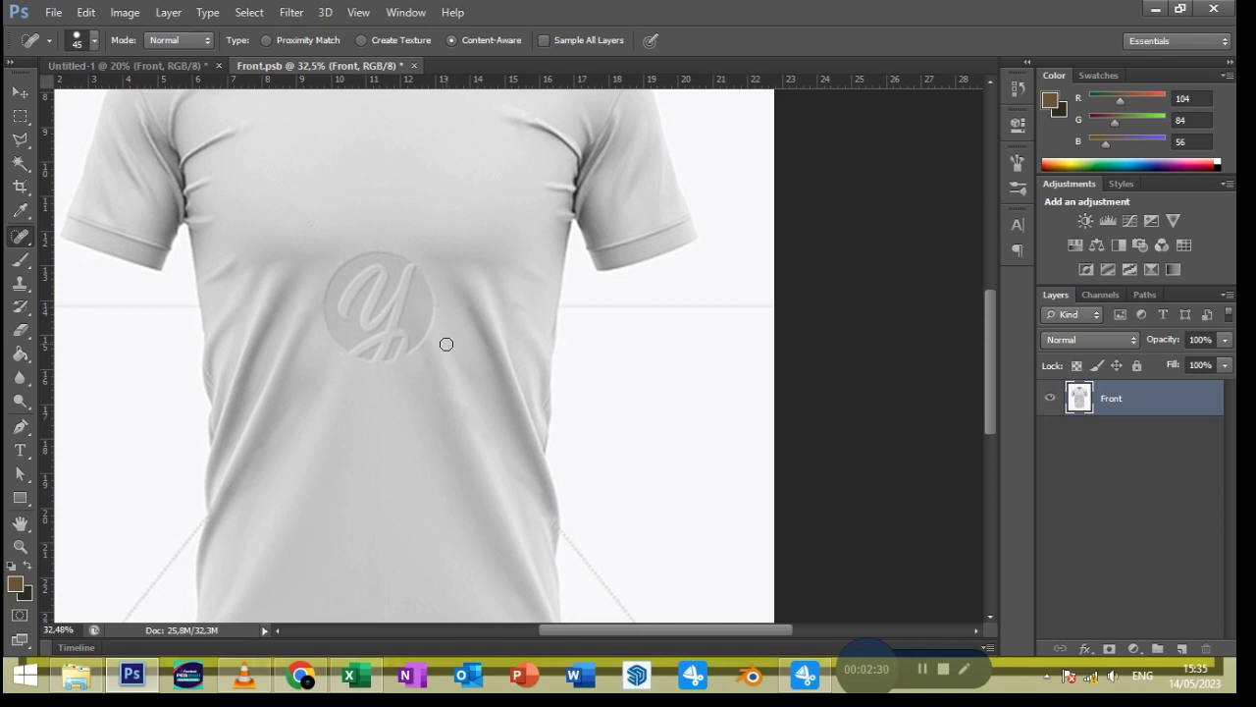
right_click(20, 116)
click(59, 134)
Content-aware fill a circular selection over the y logo, then undo the fill
mouse_move(297, 237)
mouse_down()
mouse_move(412, 310)
mouse_move(420, 362)
mouse_move(422, 349)
mouse_up()
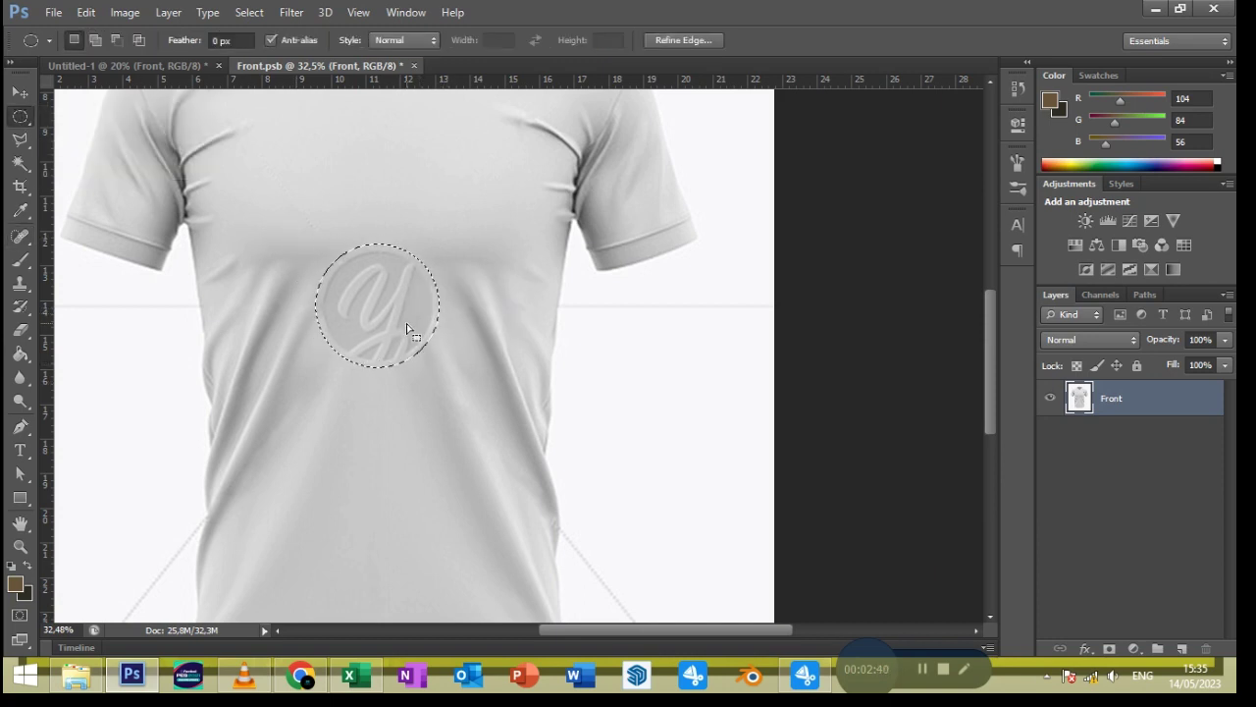
right_click(412, 273)
click(449, 524)
click(704, 189)
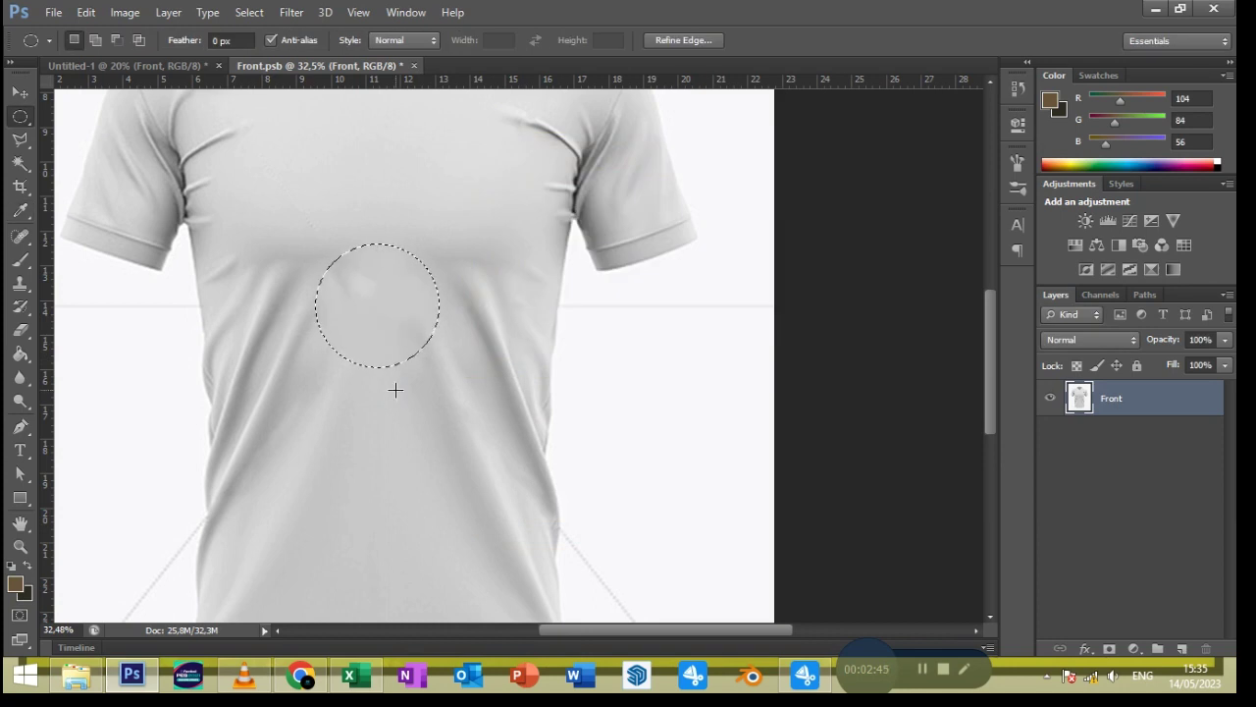
key(ctrl+z)
Content-aware fill a larger circle over the logo, deselect, and heal leftover marks
mouse_move(326, 251)
mouse_down()
mouse_move(432, 399)
mouse_move(414, 344)
mouse_up()
drag(322, 251, 434, 429)
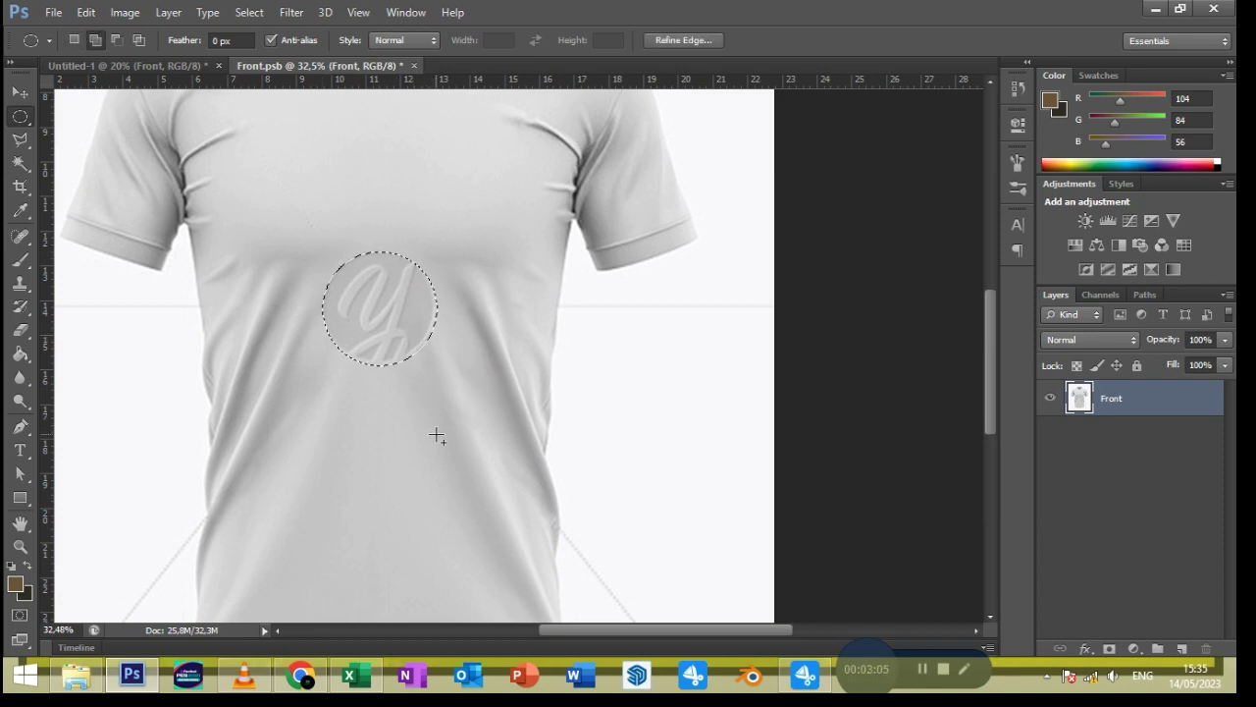
right_click(422, 402)
click(444, 527)
key(Return)
click(406, 392)
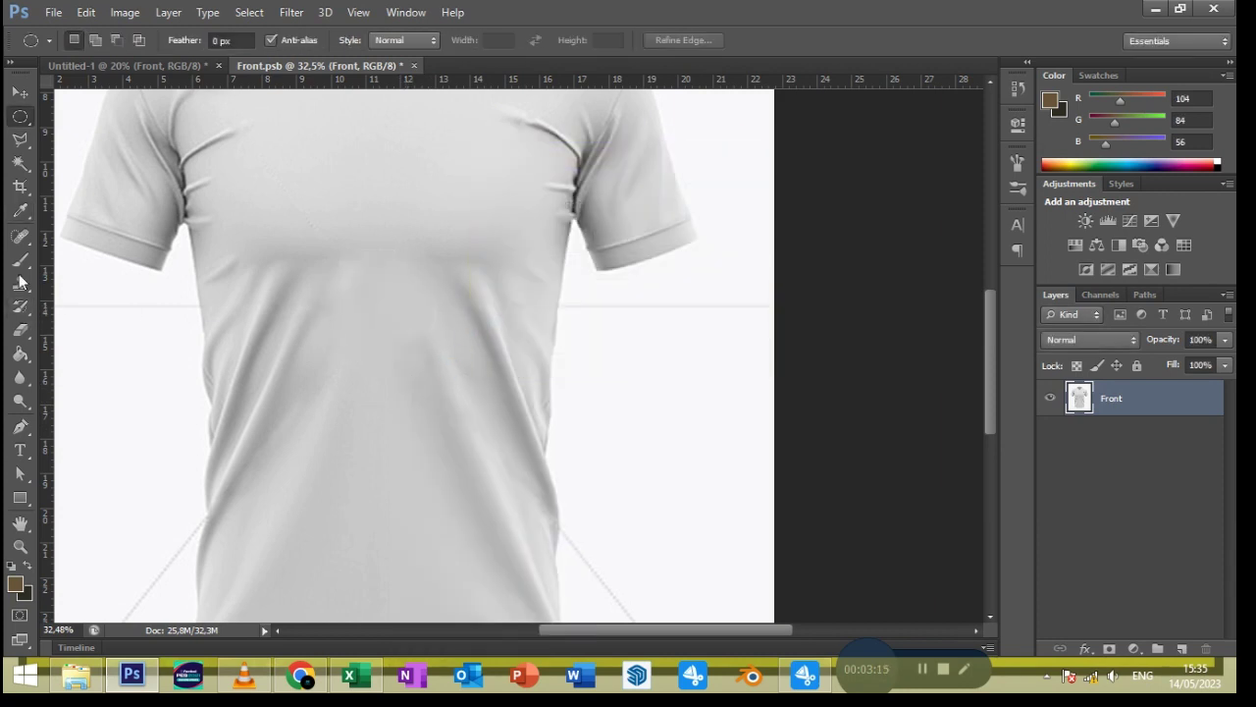
key(j)
drag(415, 280, 388, 364)
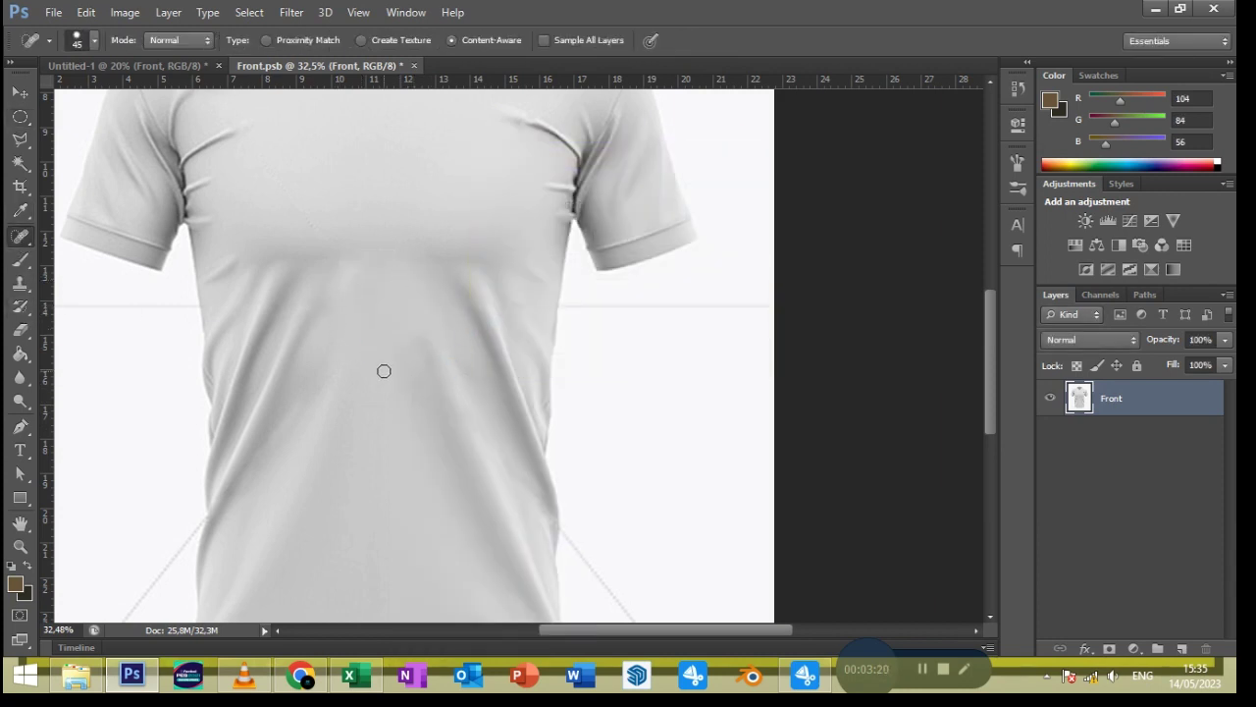
Start a Pen path at the shirt's lower-left hem and anchor up its side
key(ctrl+minus)
key(ctrl+minus)
click(20, 428)
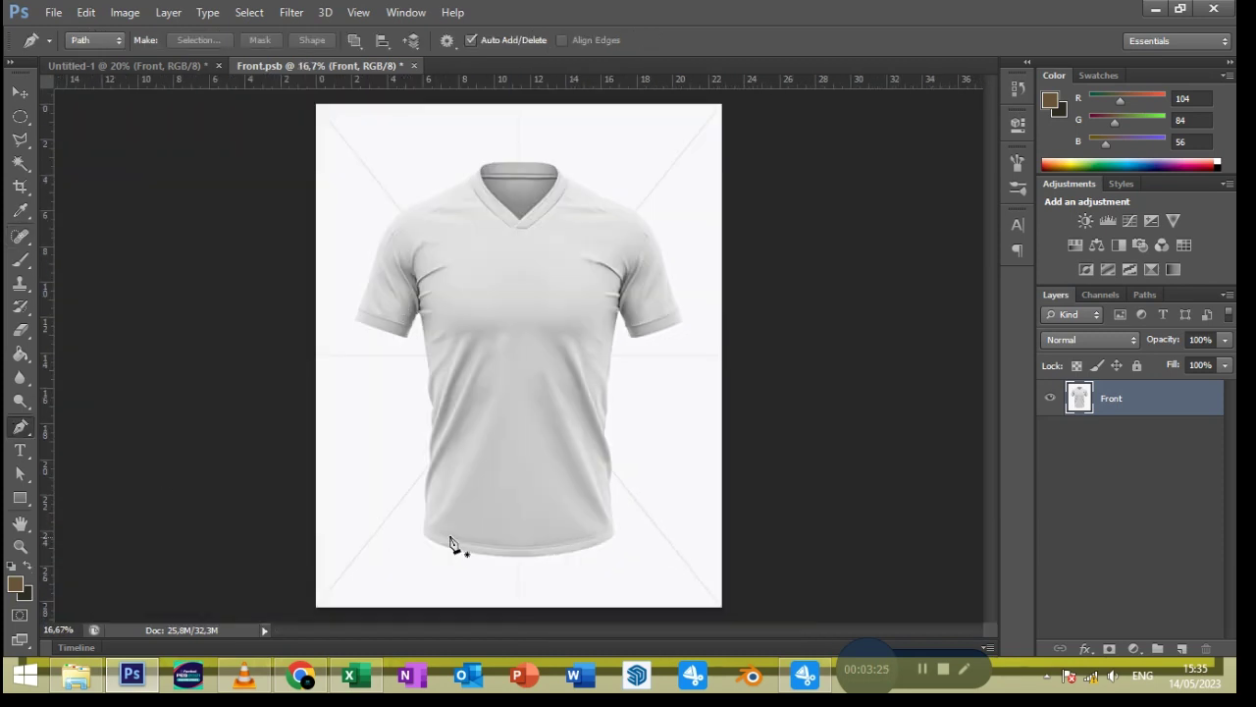
scroll(451, 538, up, 3)
scroll(422, 550, up, 2)
click(354, 549)
click(364, 472)
click(388, 294)
Curve the path up along the side seam, undoing a misplaced anchor
scroll(400, 353, up, 3)
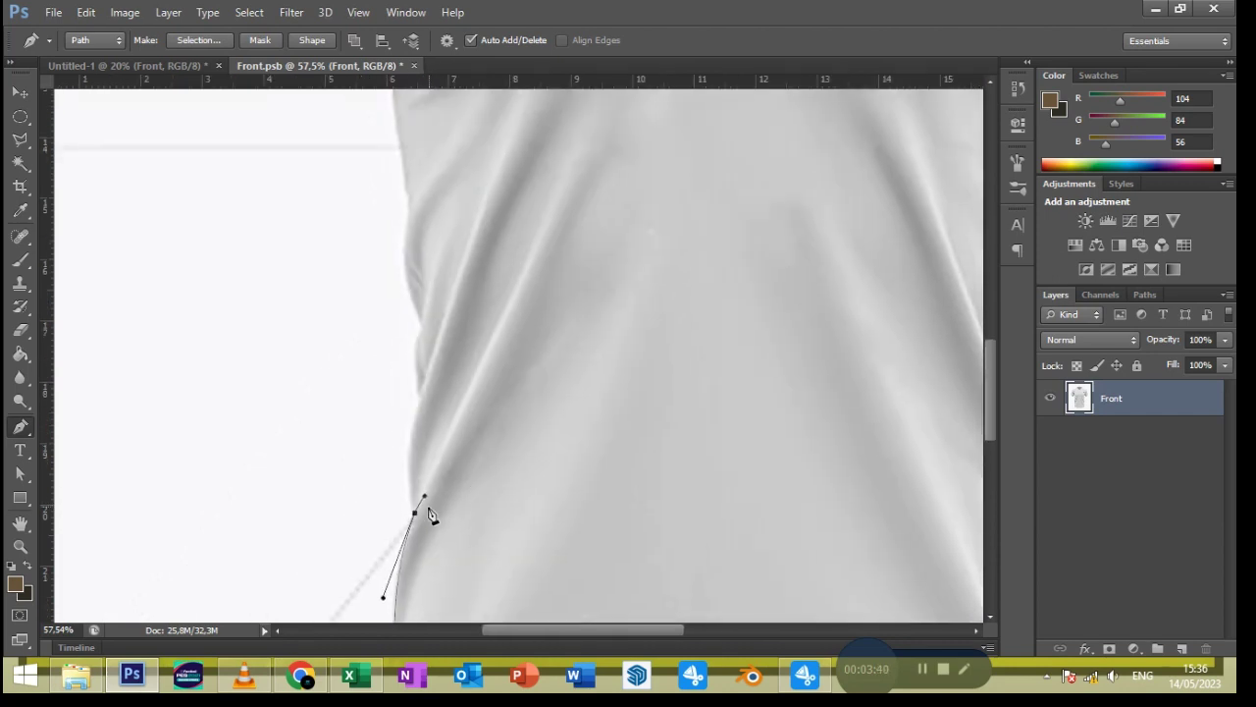
mouse_move(422, 397)
mouse_down()
mouse_move(404, 452)
mouse_move(417, 377)
mouse_up()
mouse_move(420, 329)
mouse_down()
mouse_move(427, 315)
mouse_move(406, 374)
mouse_up()
scroll(424, 377, up, 3)
drag(447, 267, 450, 422)
key(ctrl+z)
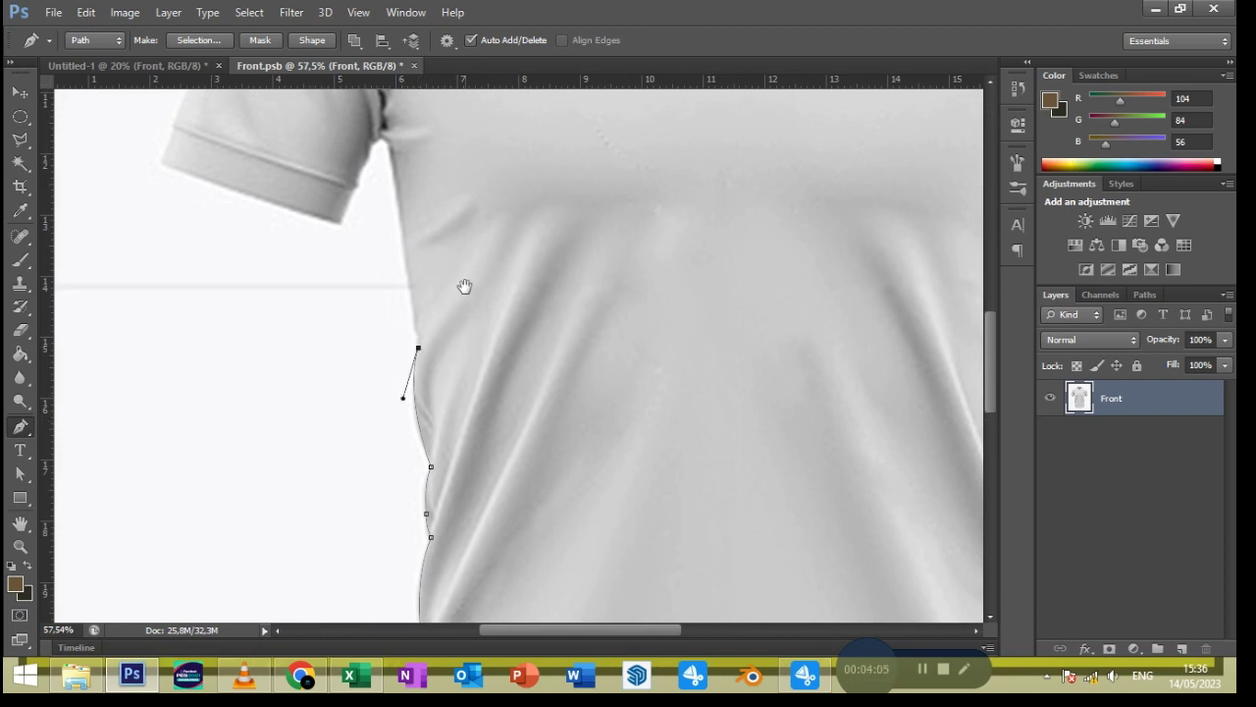
drag(464, 285, 493, 416)
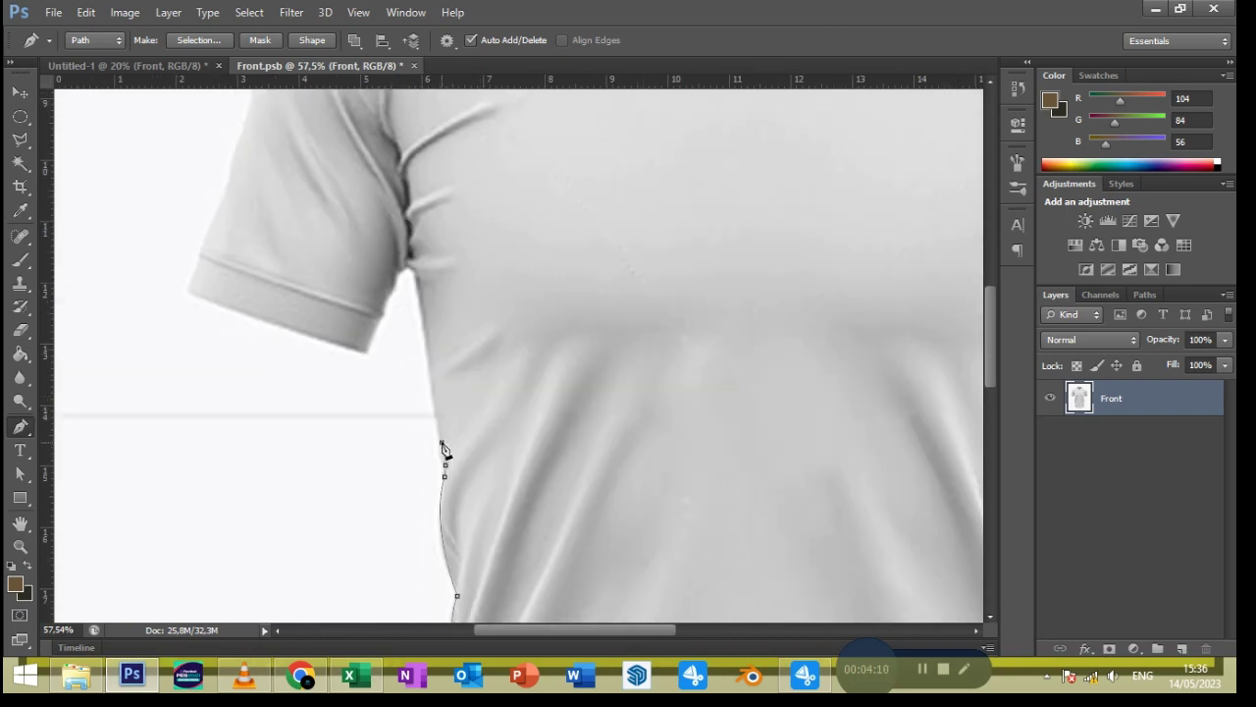
Add corner anchors at the armpit and under the sleeve
click(415, 291)
click(410, 272)
click(400, 276)
drag(381, 319, 384, 315)
key(alt)
alt+click(382, 318)
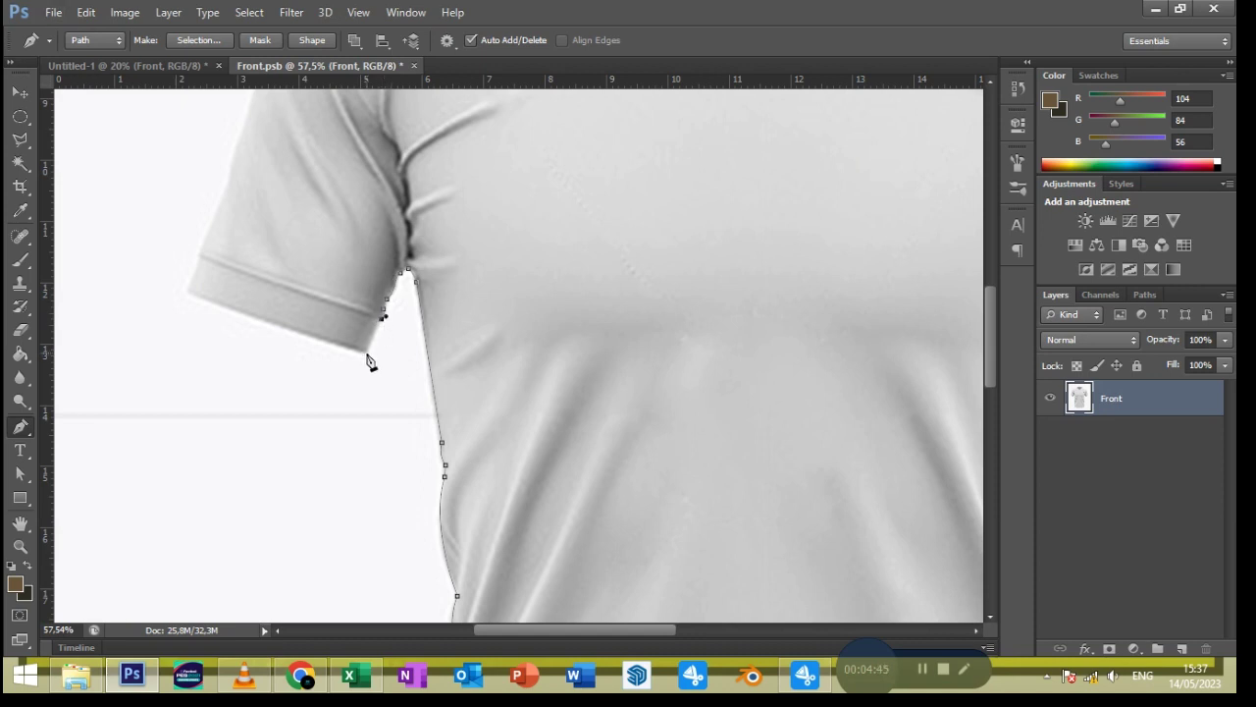
key(ctrl+z)
Run the path along the sleeve hem and up the sleeve's outer edge
click(189, 293)
click(199, 258)
drag(200, 259, 314, 396)
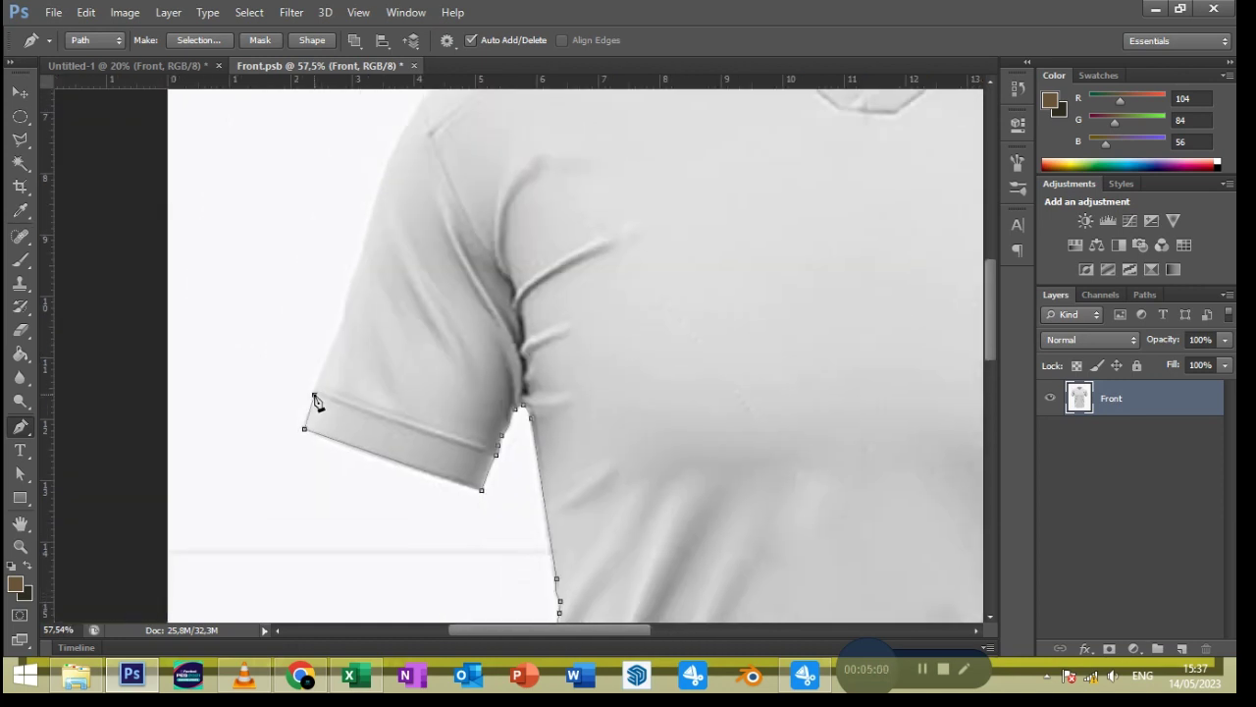
click(316, 394)
scroll(363, 346, up, 3)
click(347, 453)
drag(370, 373, 347, 427)
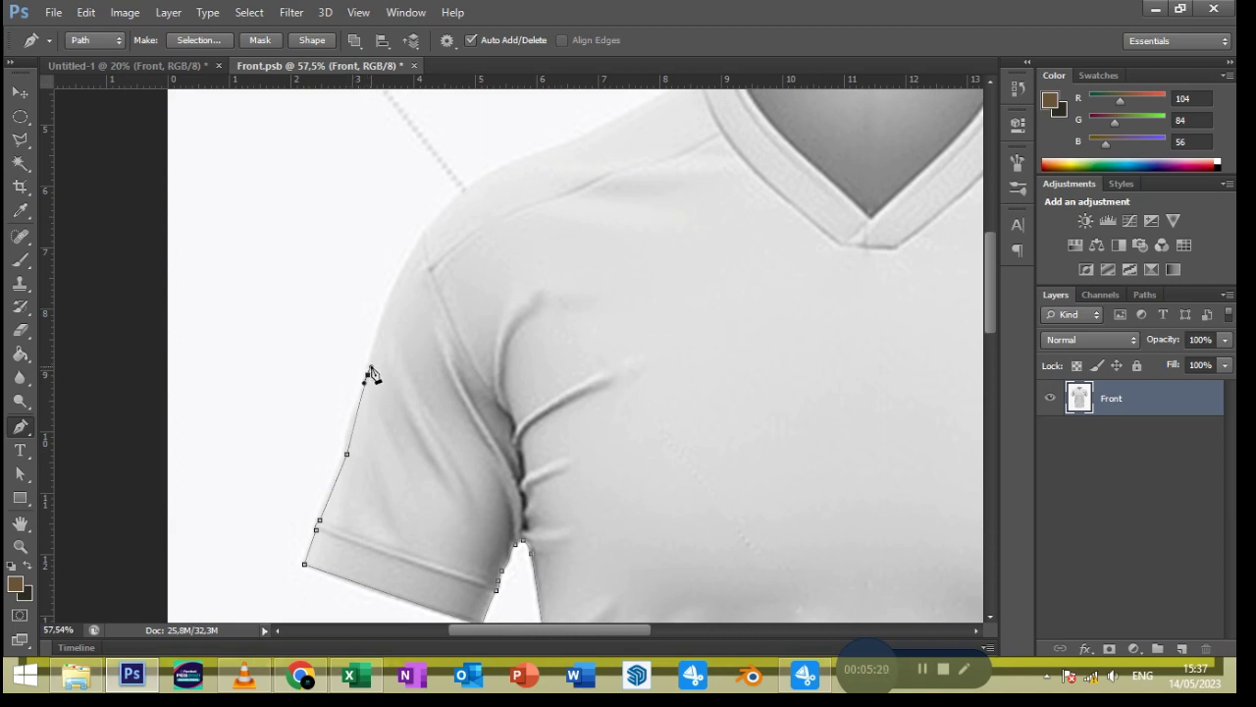
ctrl+click(346, 454)
scroll(390, 476, up, 2)
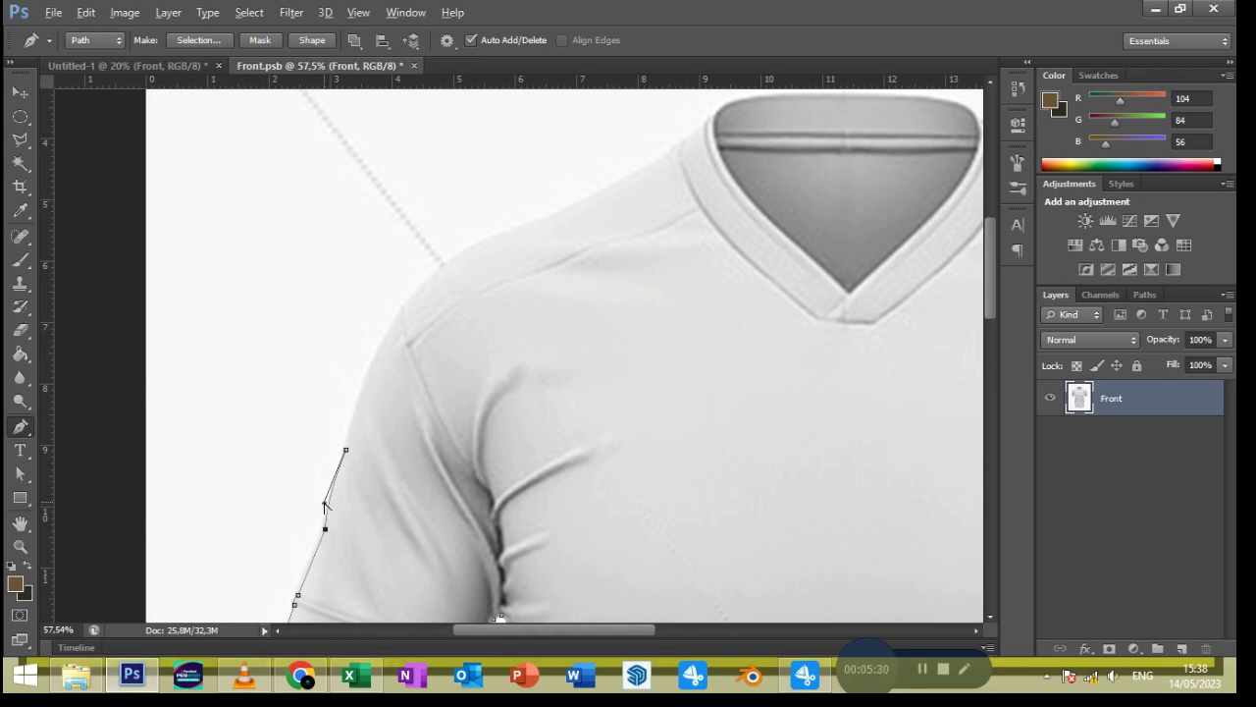
scroll(351, 432, up, 1)
scroll(351, 432, right, 1)
Curve the path up over the shoulder toward the collar
drag(361, 333, 304, 391)
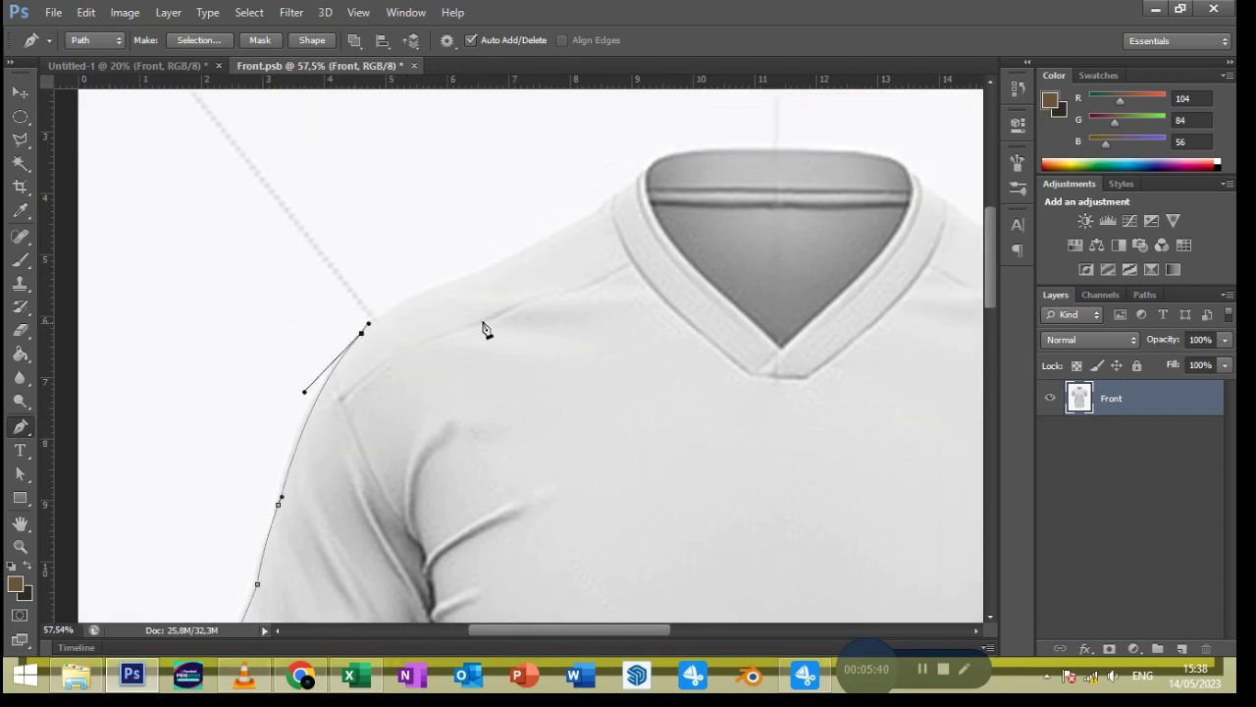
scroll(483, 329, up, 2)
scroll(483, 329, right, 2)
drag(491, 308, 472, 327)
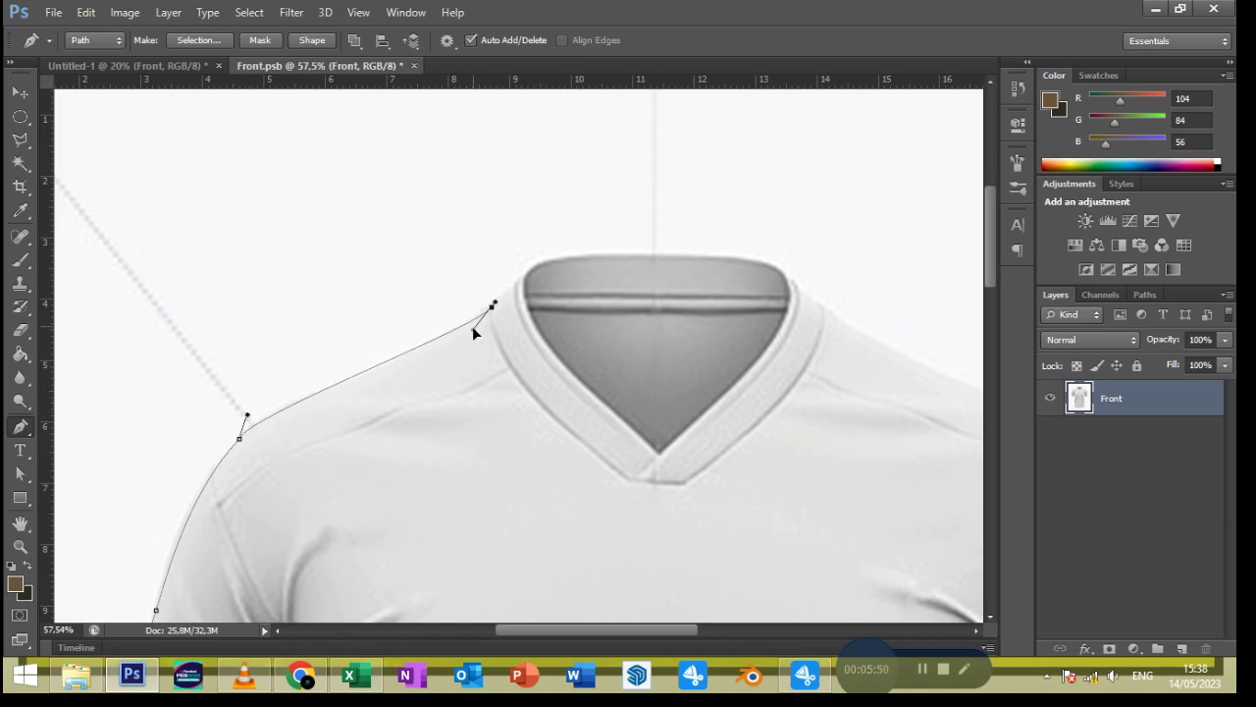
mouse_move(247, 414)
mouse_down()
mouse_move(261, 406)
mouse_move(182, 497)
mouse_up()
drag(183, 498, 180, 496)
Shape curved path segments across the collar top to its right edge
scroll(434, 430, up, 3)
scroll(435, 430, right, 3)
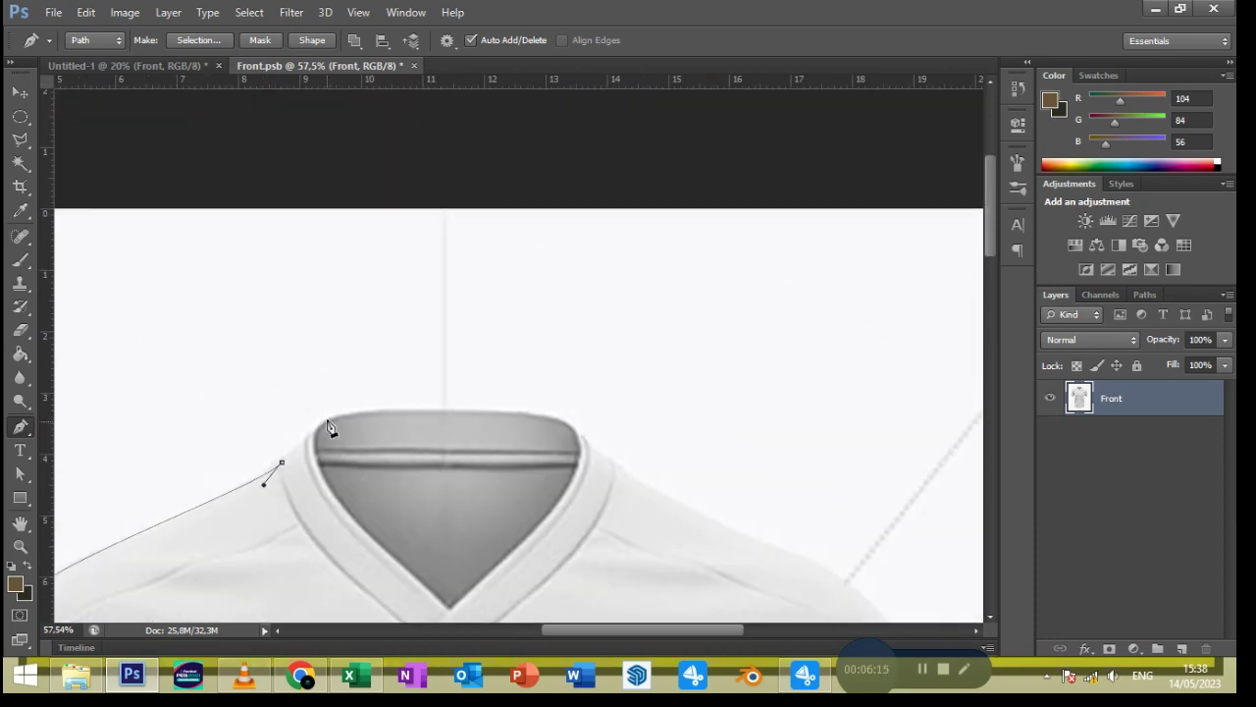
drag(283, 461, 300, 445)
drag(408, 459, 297, 458)
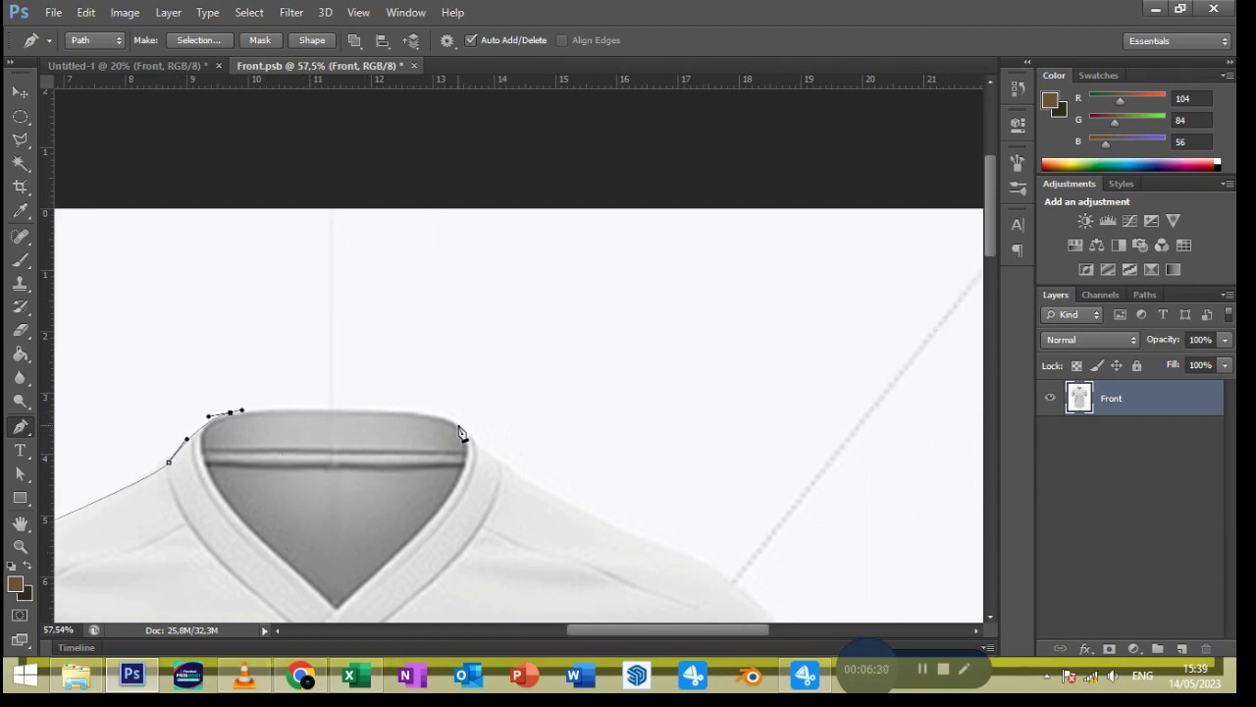
mouse_move(446, 414)
mouse_down()
mouse_move(452, 424)
mouse_move(403, 405)
mouse_up()
drag(242, 410, 261, 408)
drag(448, 419, 452, 421)
drag(501, 464, 513, 469)
drag(463, 426, 469, 430)
Refine the collar's left curve and bend the outline down the right shoulder
ctrl+click(229, 413)
drag(199, 420, 196, 417)
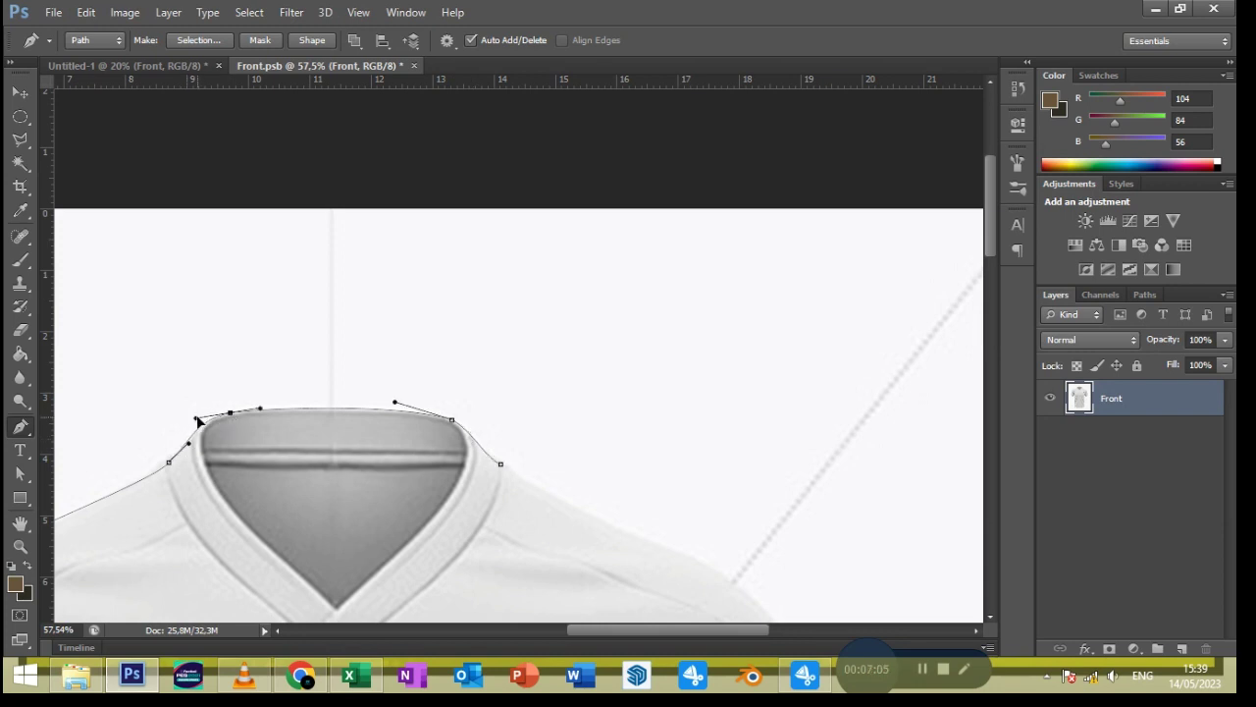
drag(462, 502, 208, 385)
drag(482, 464, 499, 477)
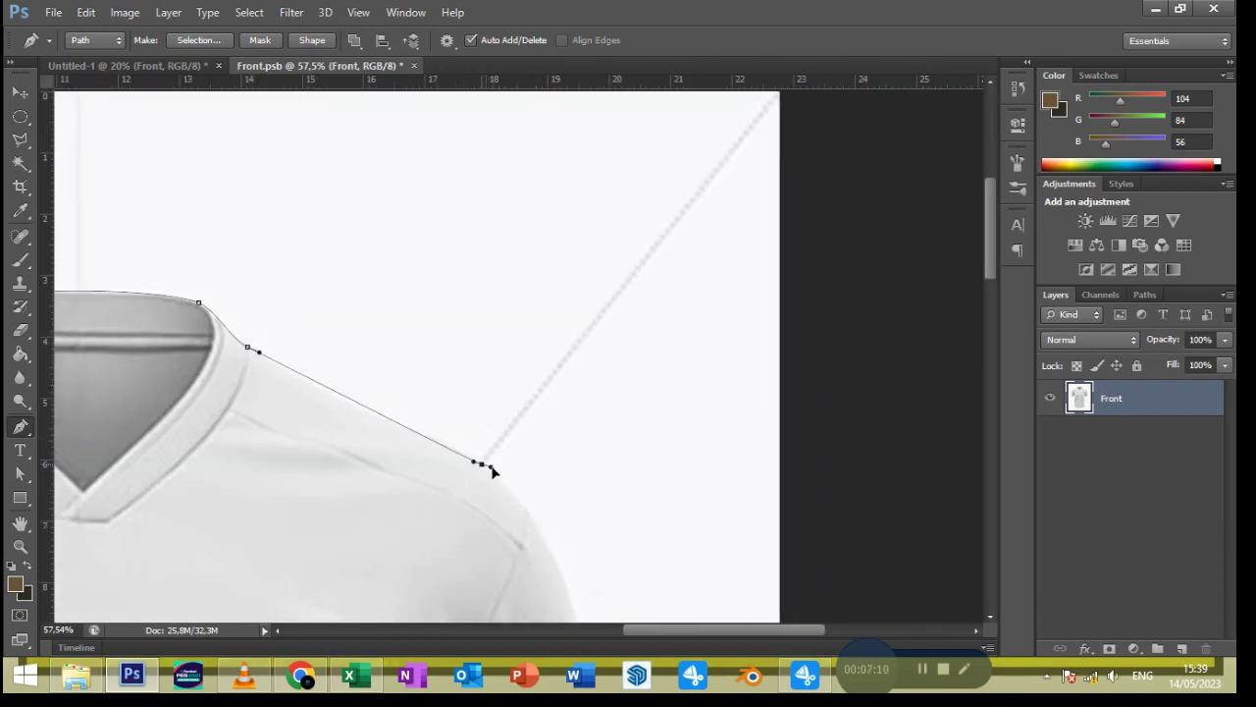
drag(260, 351, 265, 368)
drag(464, 451, 463, 444)
drag(265, 368, 266, 372)
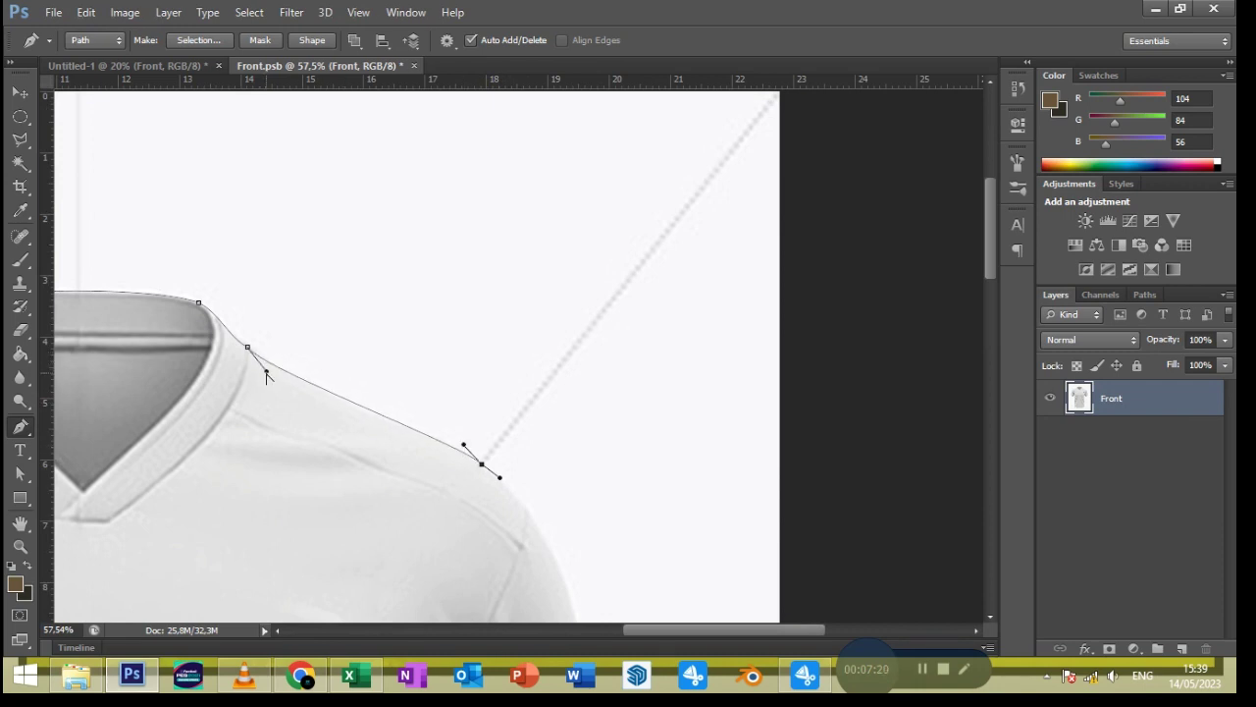
scroll(471, 298, down, 3)
scroll(667, 317, left, 2)
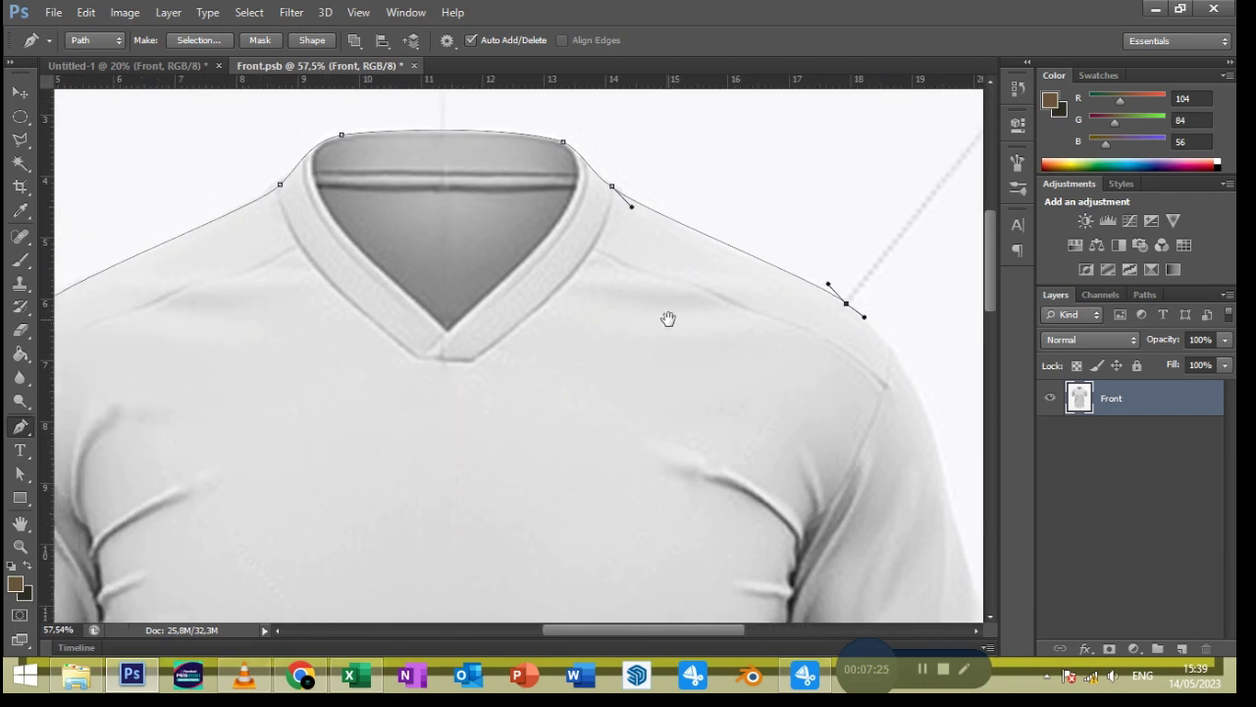
scroll(621, 502, right, 2)
scroll(450, 466, right, 2)
Extend the outline over the shoulder, down the sleeve top and around the cuff
drag(473, 431, 477, 450)
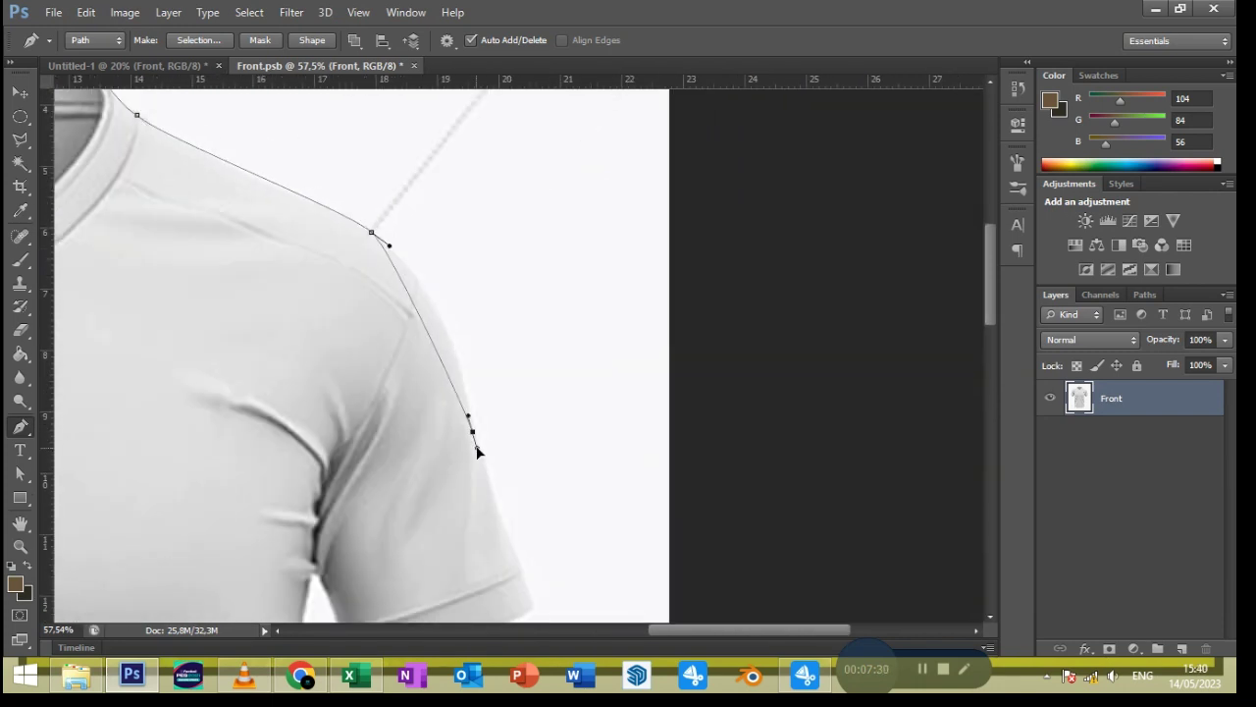
drag(388, 246, 447, 285)
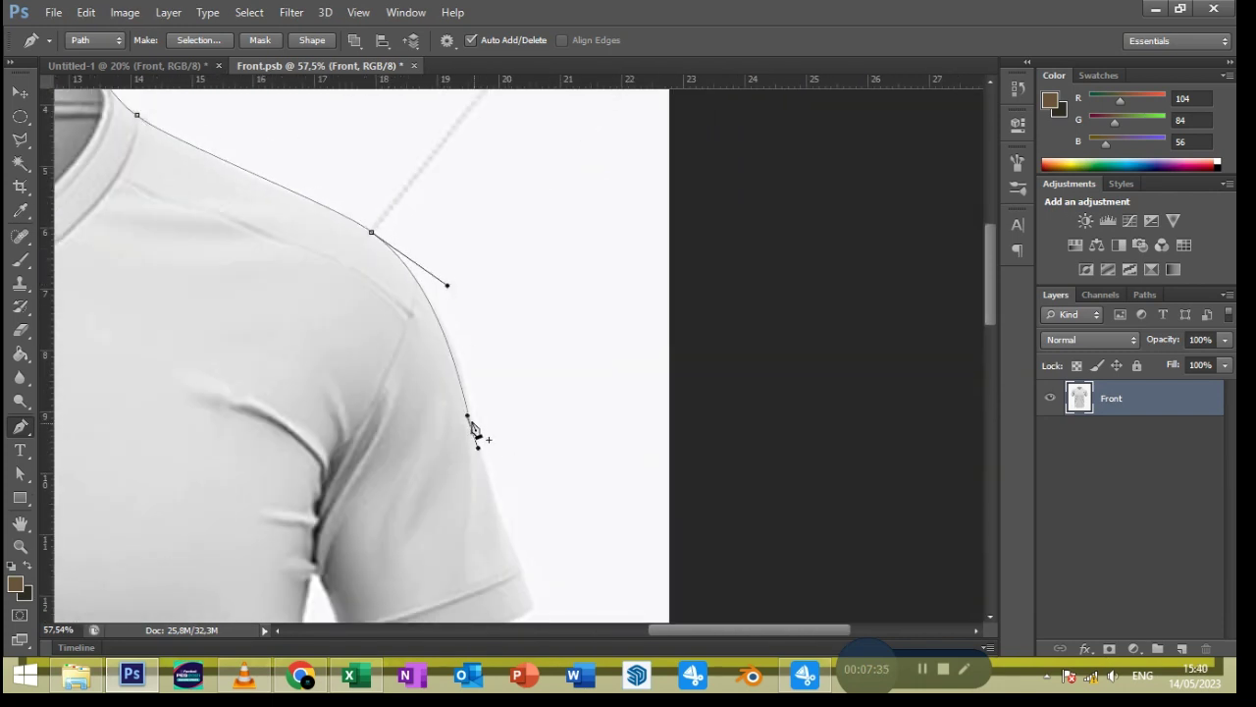
mouse_move(534, 530)
mouse_down()
mouse_move(505, 418)
mouse_move(493, 456)
mouse_up()
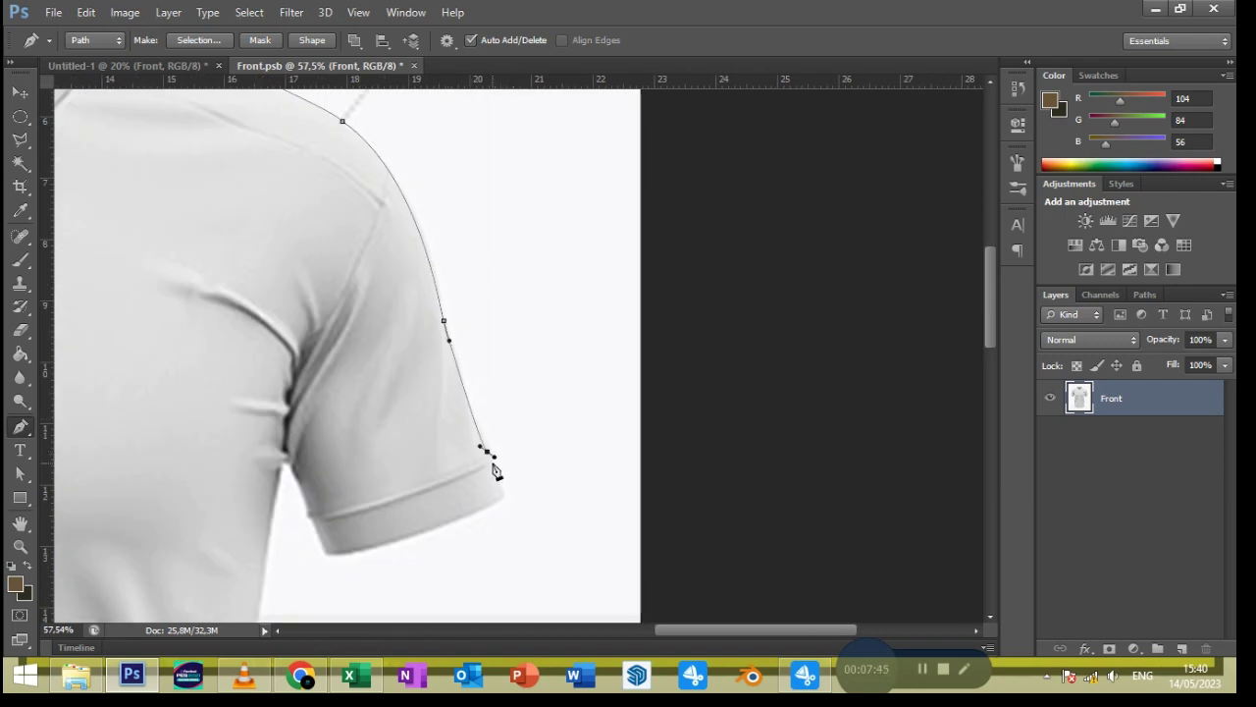
drag(327, 554, 374, 559)
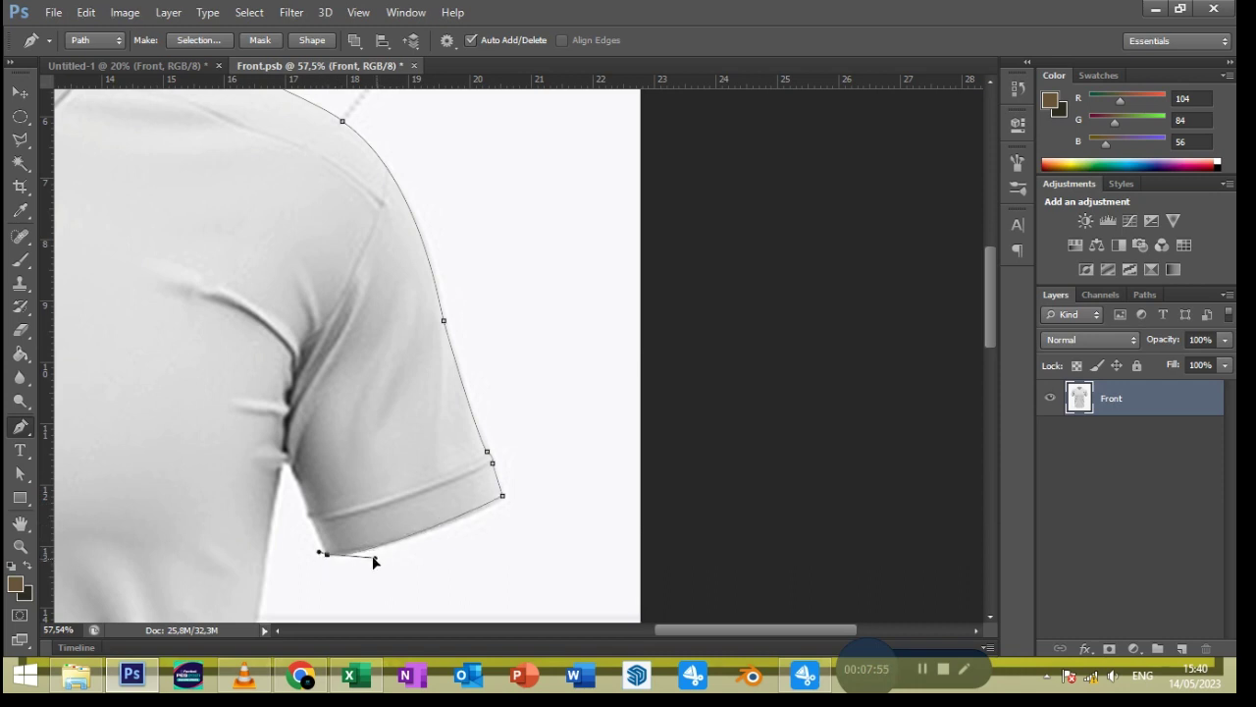
key(Escape)
Outline the sleeve's underside and connect it back to the cuff
click(307, 511)
click(288, 468)
click(305, 516)
drag(405, 530, 502, 447)
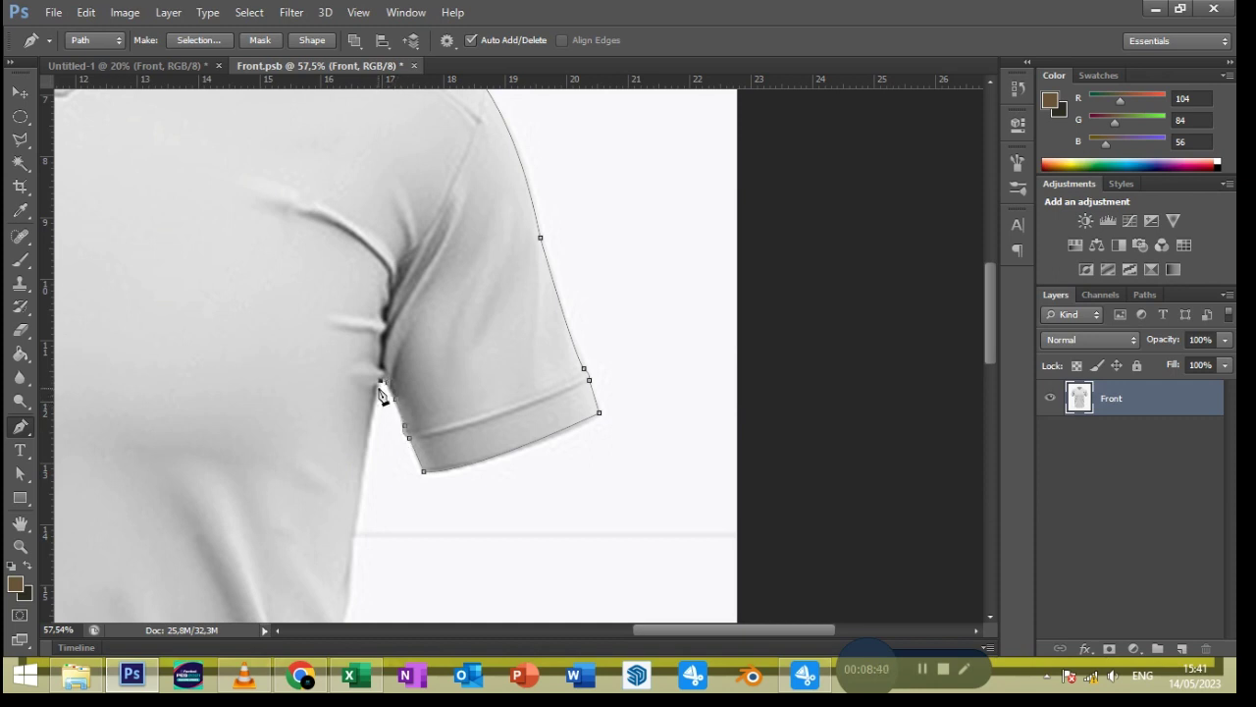
drag(401, 533, 421, 356)
Trace the outline down the shirt's right side with corner and curve points
click(366, 404)
drag(369, 403, 381, 263)
alt+click(367, 406)
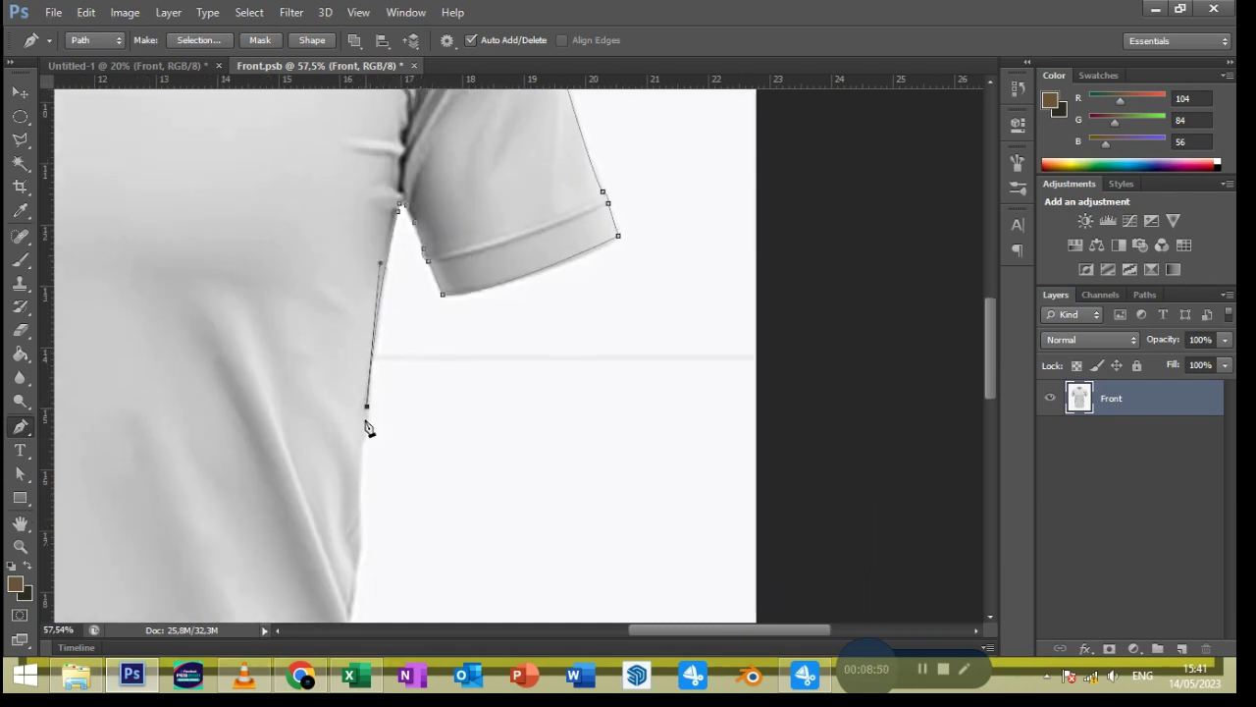
click(362, 449)
scroll(393, 471, down, 3)
click(368, 403)
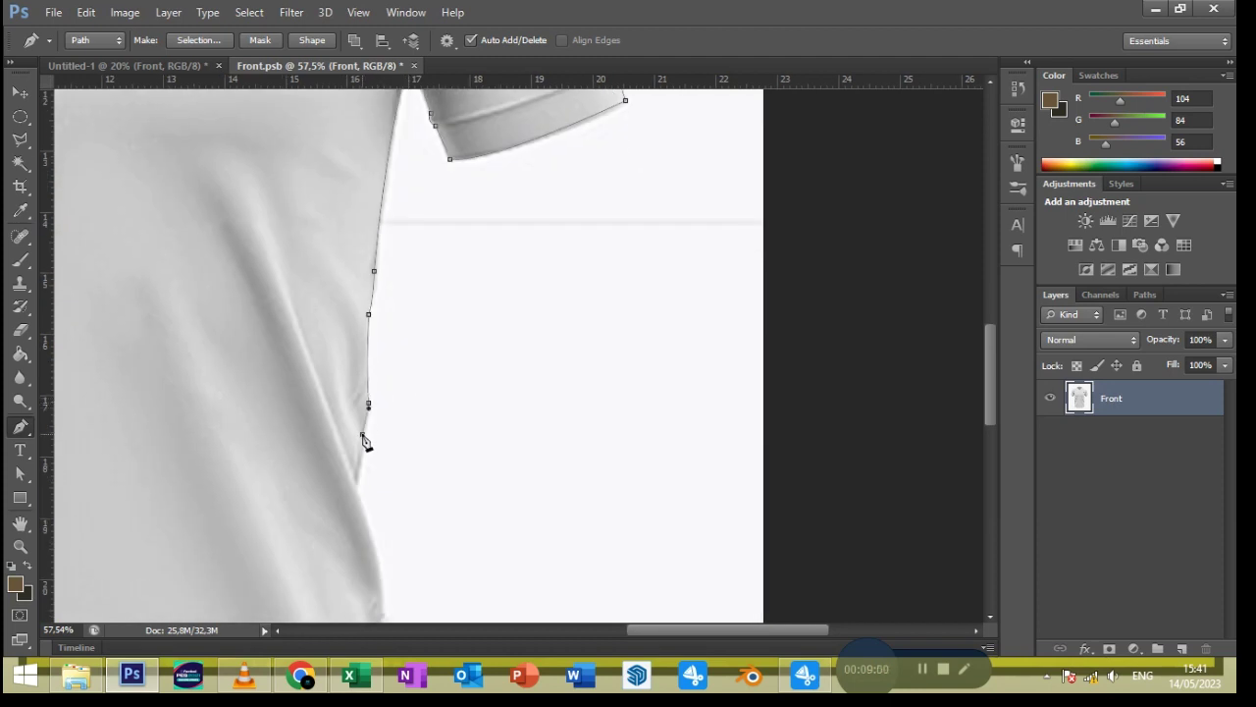
drag(359, 483, 394, 351)
click(345, 325)
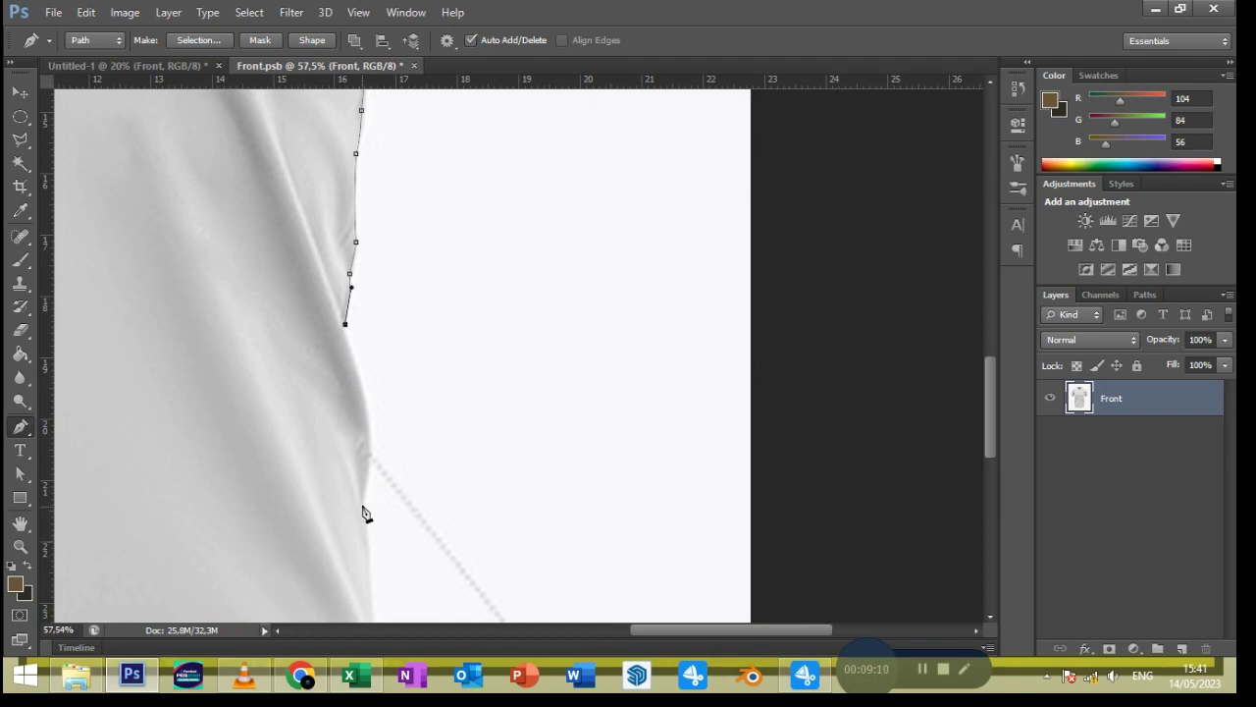
drag(360, 524, 387, 425)
drag(345, 325, 344, 329)
Continue the outline to the bottom corner and curve it along the hem
scroll(385, 374, down, 3)
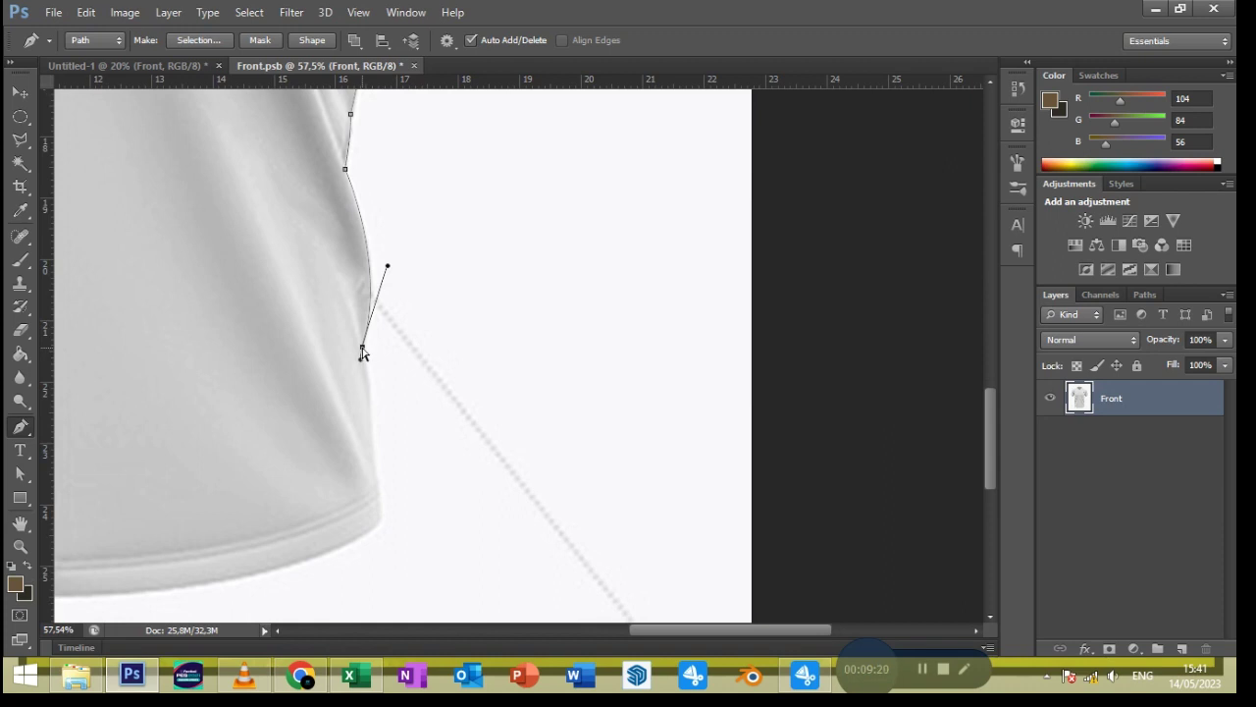
drag(371, 427, 376, 404)
drag(381, 517, 379, 525)
scroll(324, 501, left, 4)
scroll(324, 501, down, 2)
drag(266, 481, 247, 483)
drag(593, 412, 525, 473)
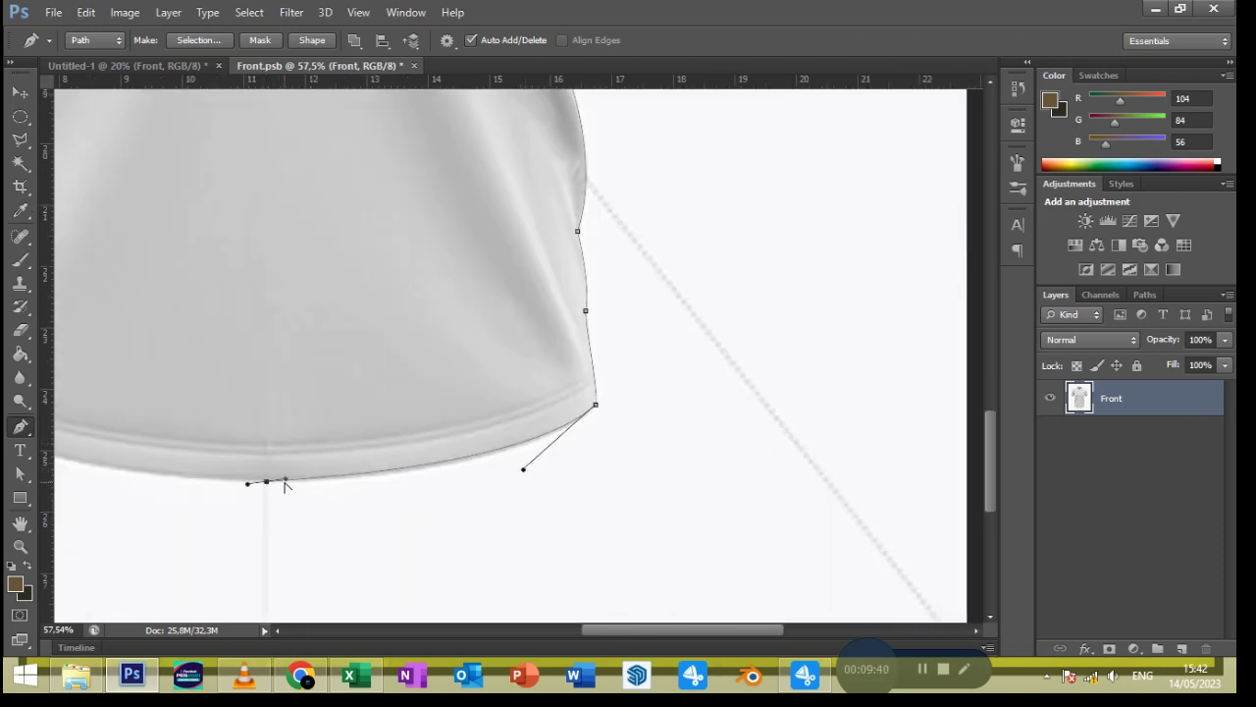
scroll(247, 511, left, 8)
drag(376, 415, 429, 486)
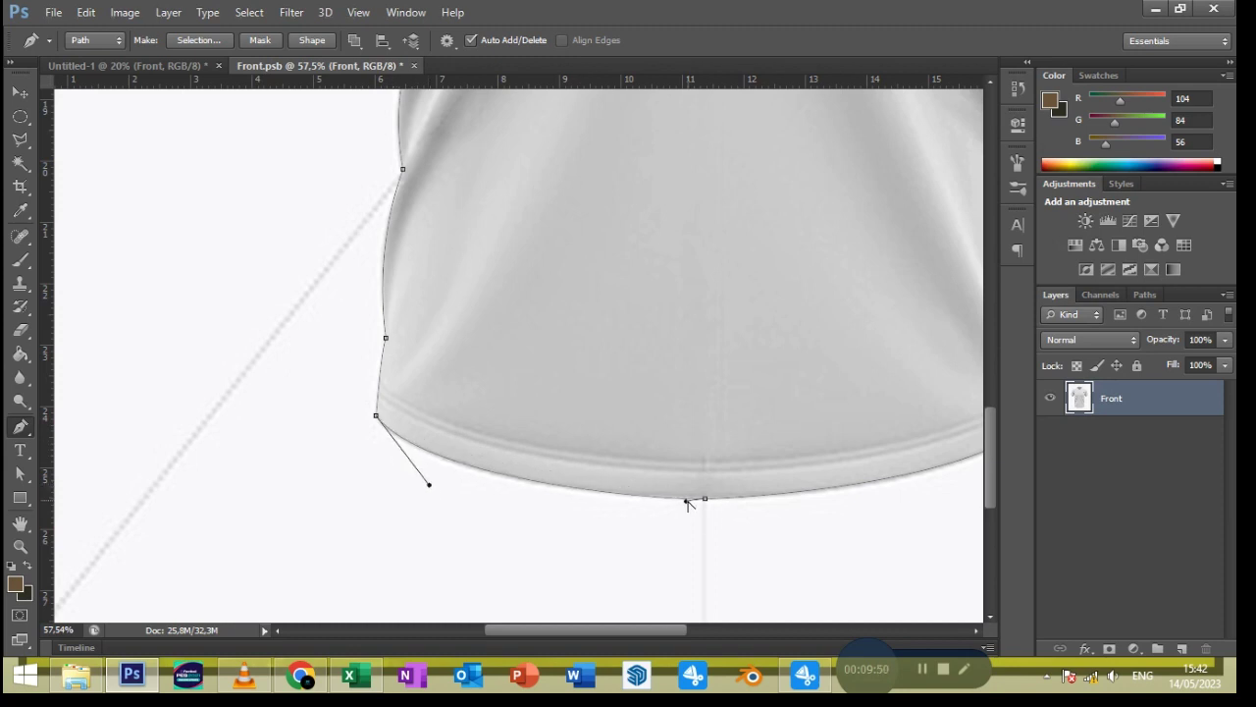
scroll(603, 524, right, 2)
Close the outline at its starting anchor and load the path as a selection
click(574, 498)
drag(298, 483, 297, 491)
scroll(487, 494, down, 4)
scroll(486, 494, down, 1)
click(200, 40)
Copy the traced shirt selection onto its own layer and hide the Front layer
click(715, 116)
key(ctrl+j)
click(1051, 433)
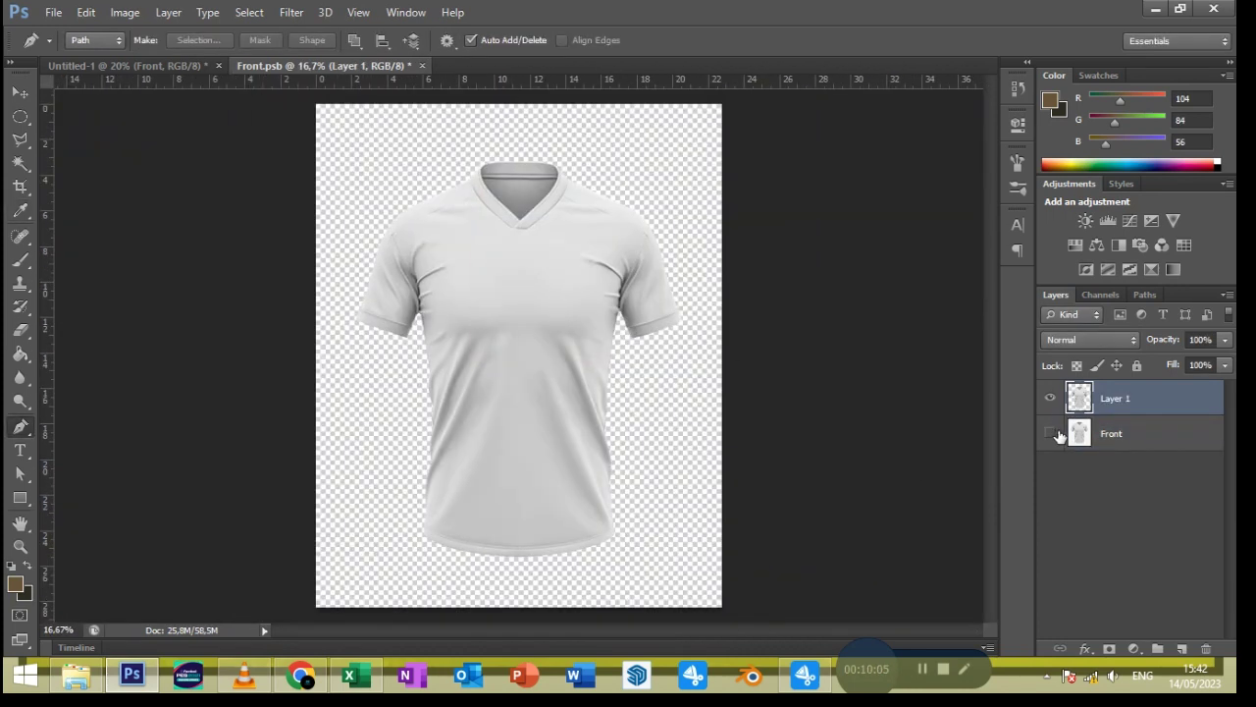
Try lowering the shirt copy's brightness with Brightness/Contrast, then undo it
click(125, 12)
click(363, 56)
drag(743, 208, 654, 208)
click(886, 189)
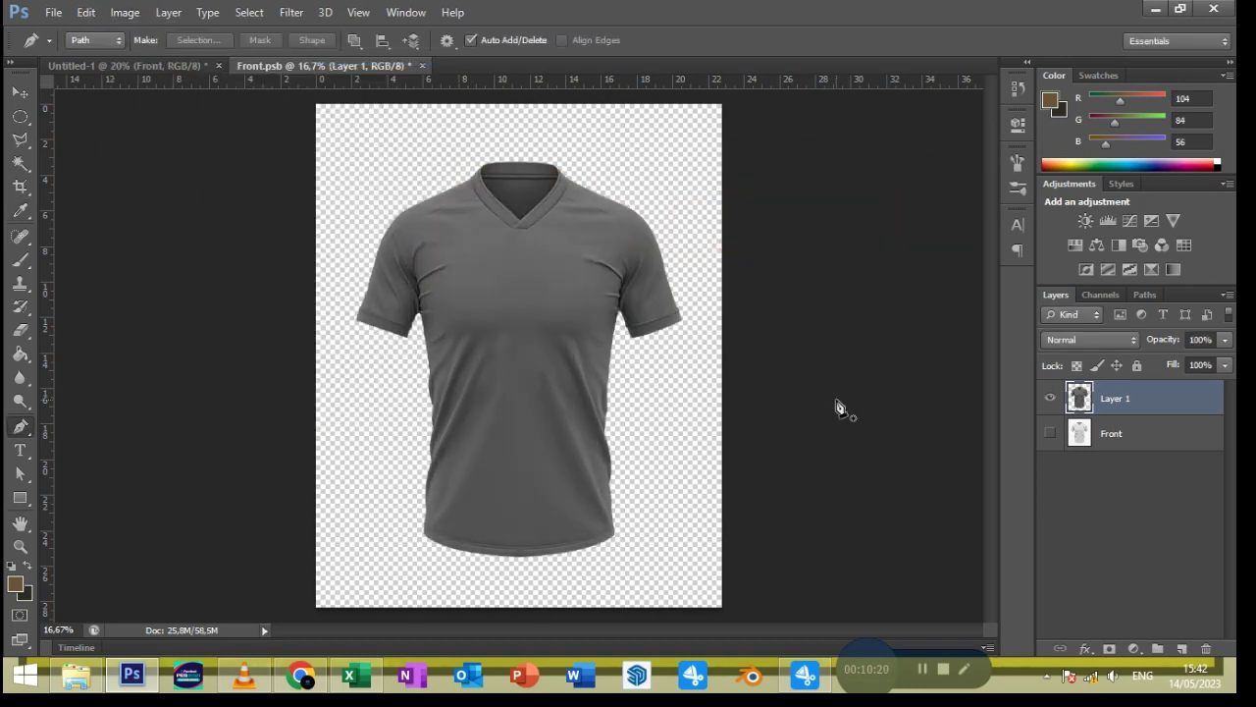
key(ctrl+z)
Duplicate the shirt layer and darken the top copy to near black with Brightness/Contrast and Curves
key(ctrl+j)
key(ctrl+j)
click(125, 12)
mouse_move(152, 58)
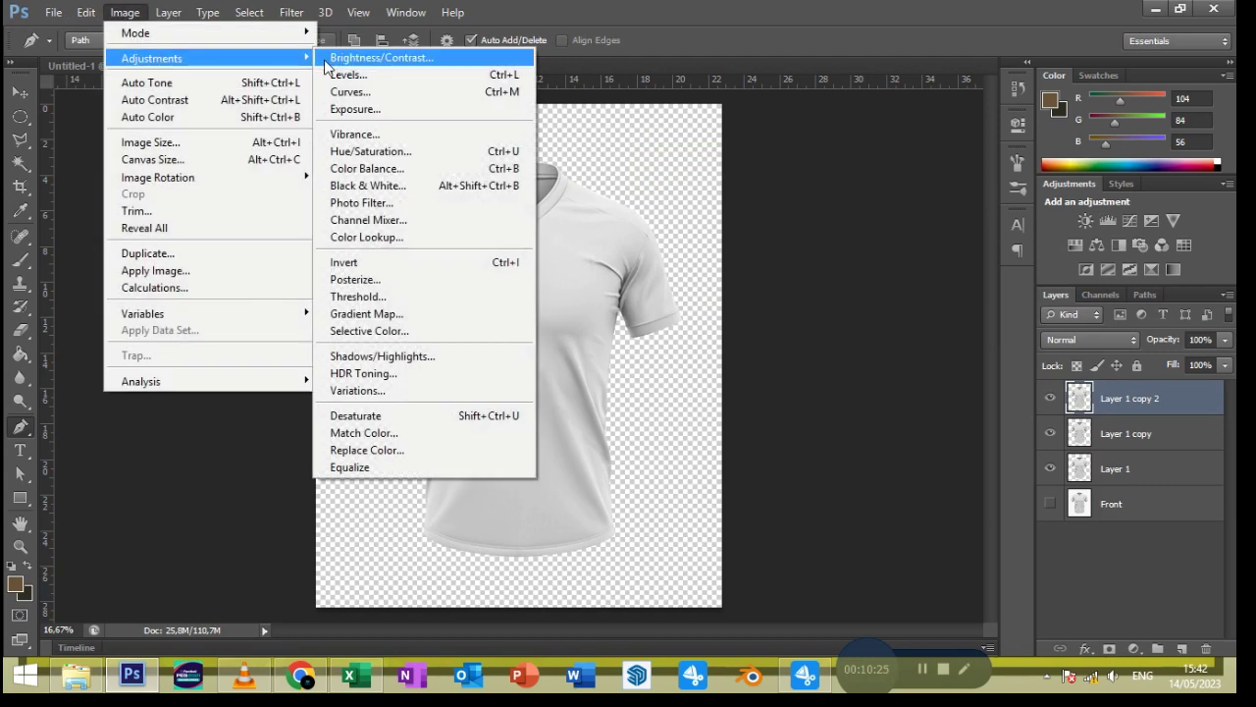
click(364, 57)
drag(744, 210, 654, 210)
click(886, 186)
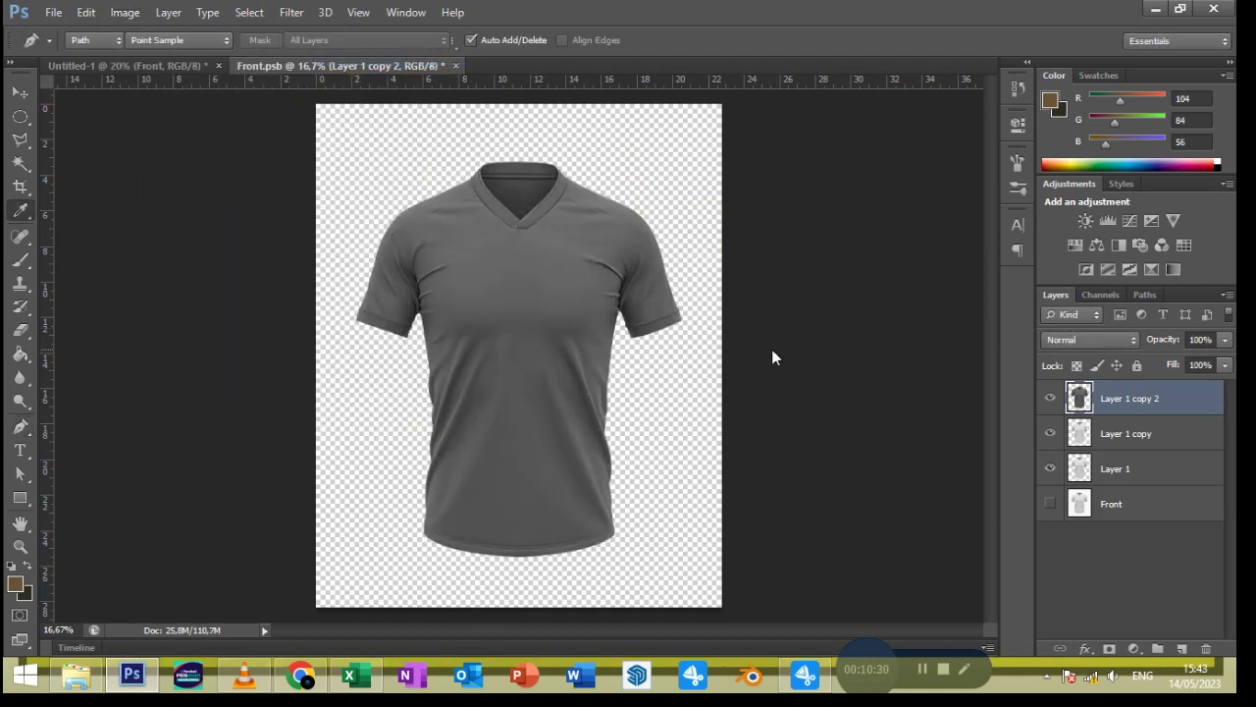
key(ctrl+m)
drag(708, 403, 771, 405)
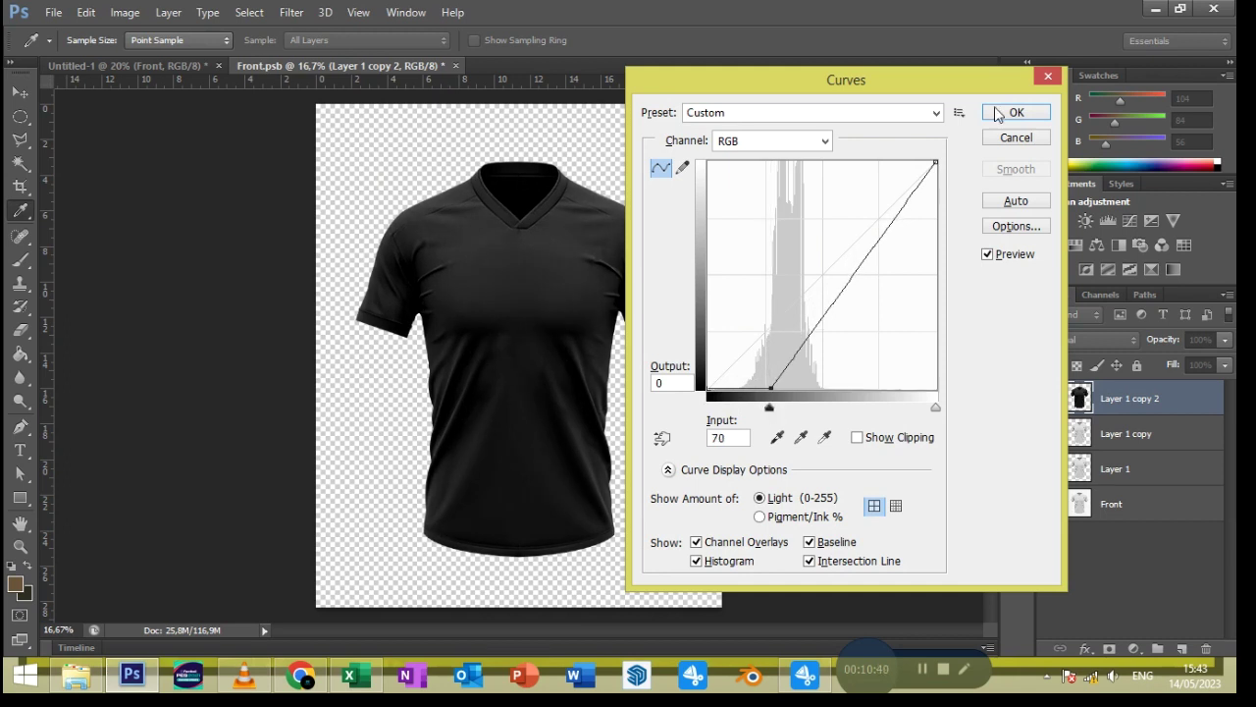
click(1016, 112)
click(1101, 340)
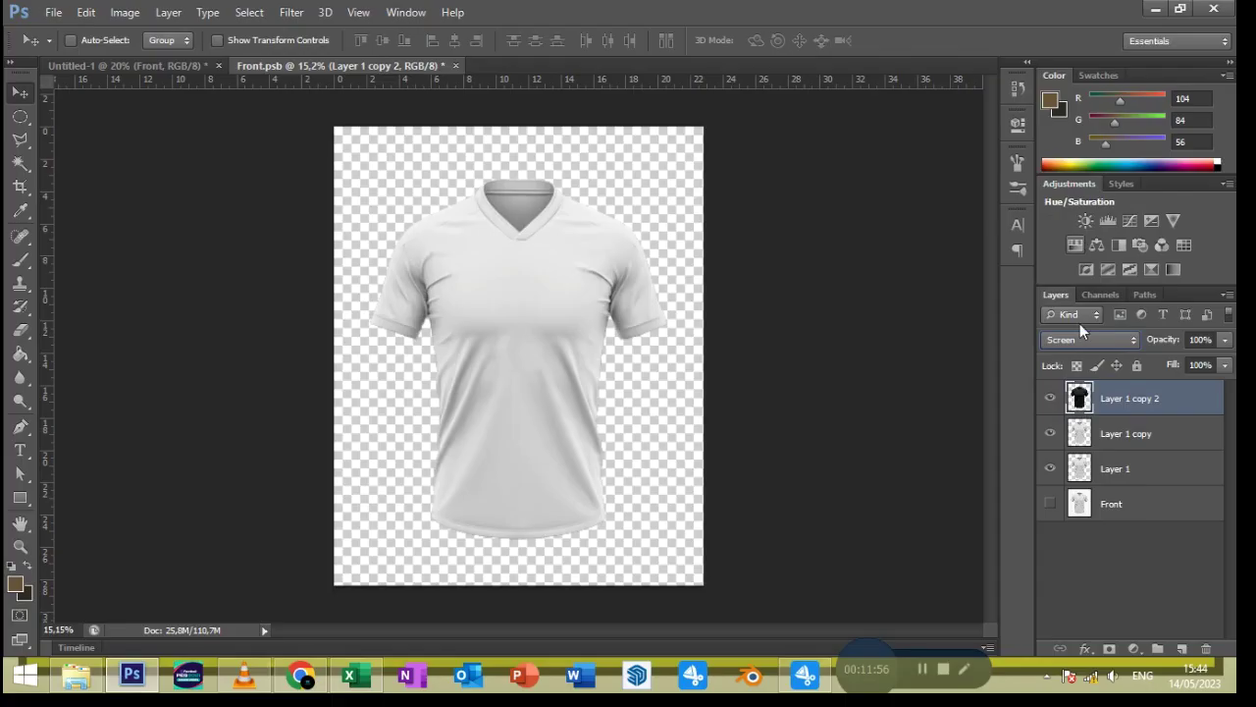
Set the middle shirt copy to Multiply, group both copies as 'Fix' and lock the group
click(1124, 433)
click(1090, 339)
click(1080, 76)
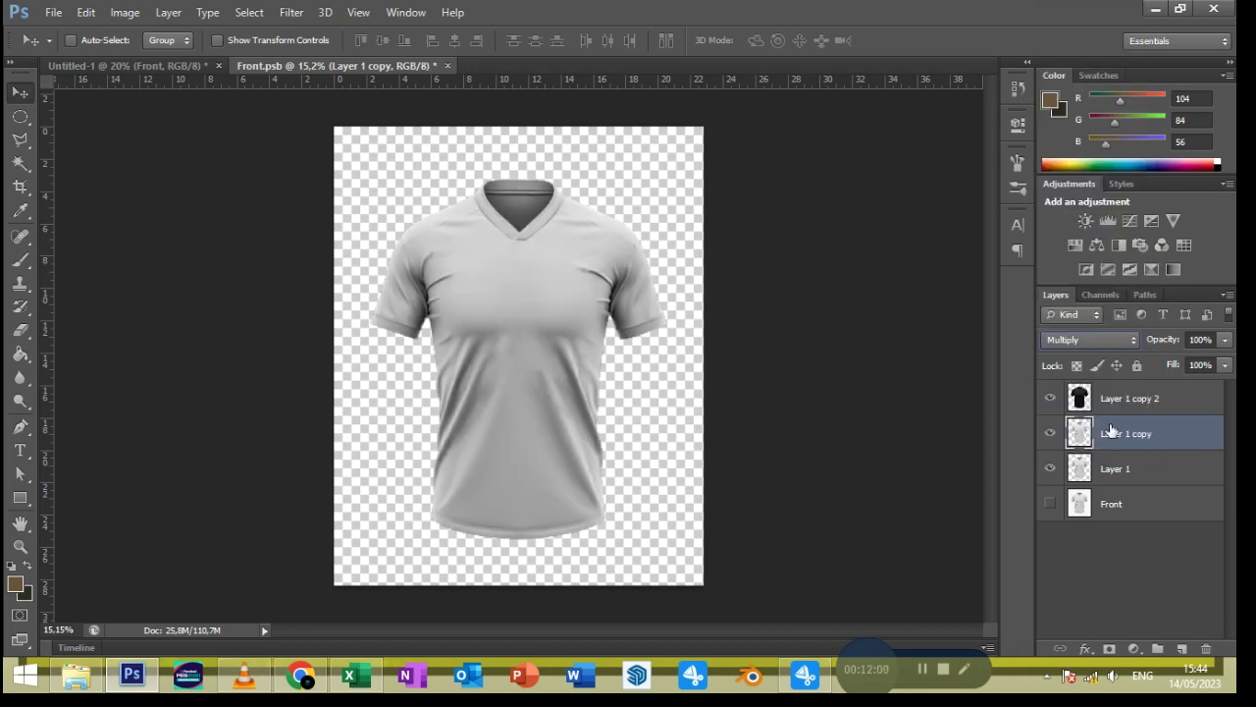
shift+click(1114, 399)
key(ctrl+g)
double_click(1111, 391)
text(Fix)
key(Return)
key(ctrl+slash)
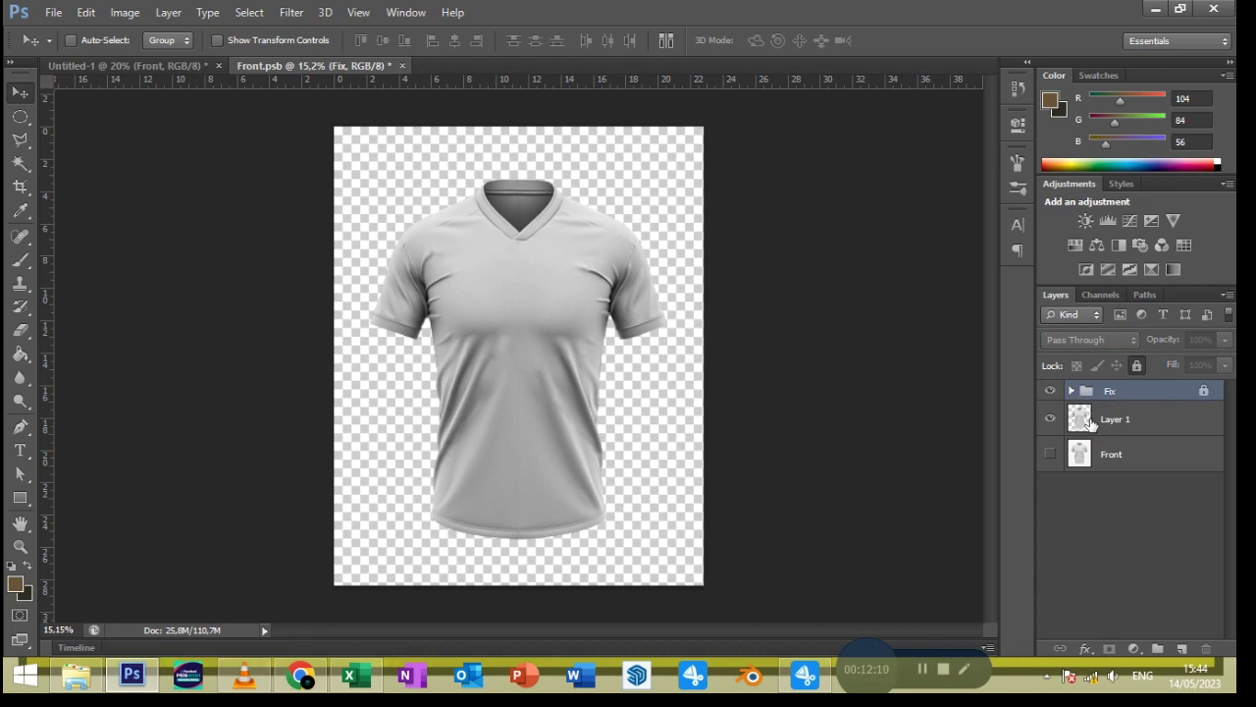
On Layer 1, start a Pen path at the left armpit and run it up the armpit edge
click(1090, 419)
click(20, 426)
click(429, 327)
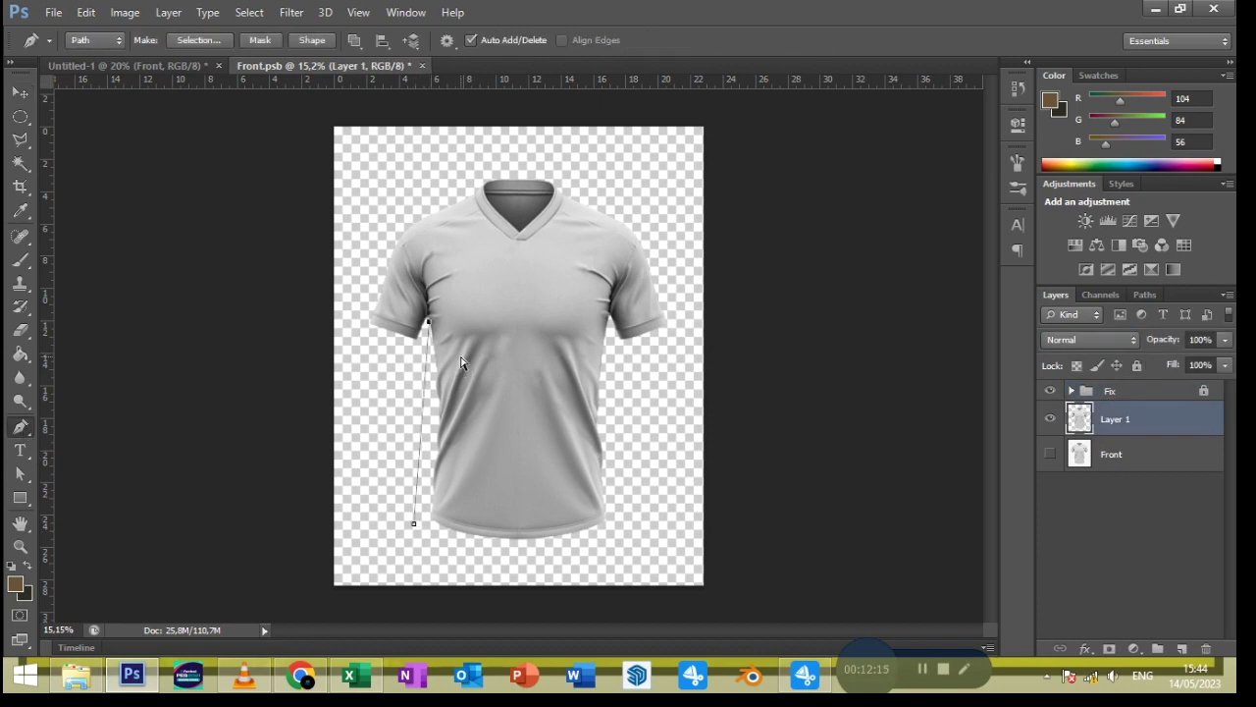
scroll(463, 360, up, 5)
scroll(429, 486, up, 1)
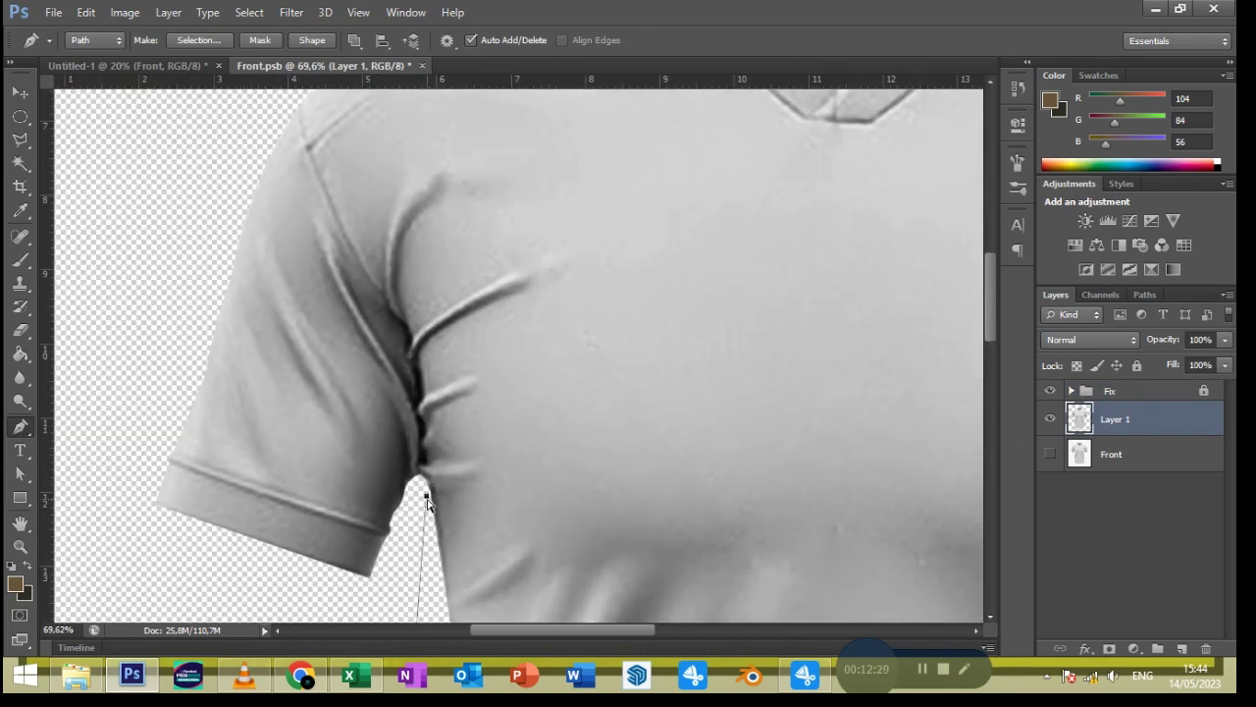
click(424, 457)
click(425, 425)
click(421, 393)
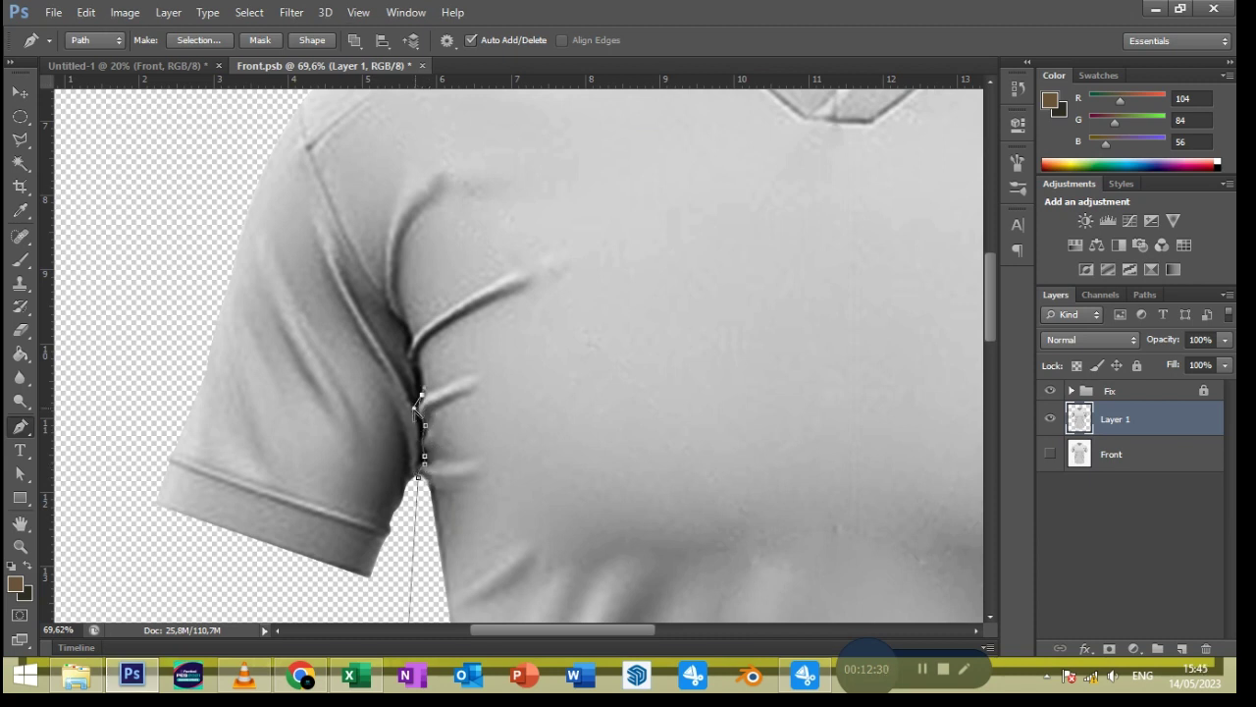
click(417, 362)
click(409, 337)
Continue the path with curved anchors along the left shoulder seam up to the collar
mouse_move(420, 308)
mouse_down()
mouse_move(432, 446)
mouse_move(447, 469)
mouse_up()
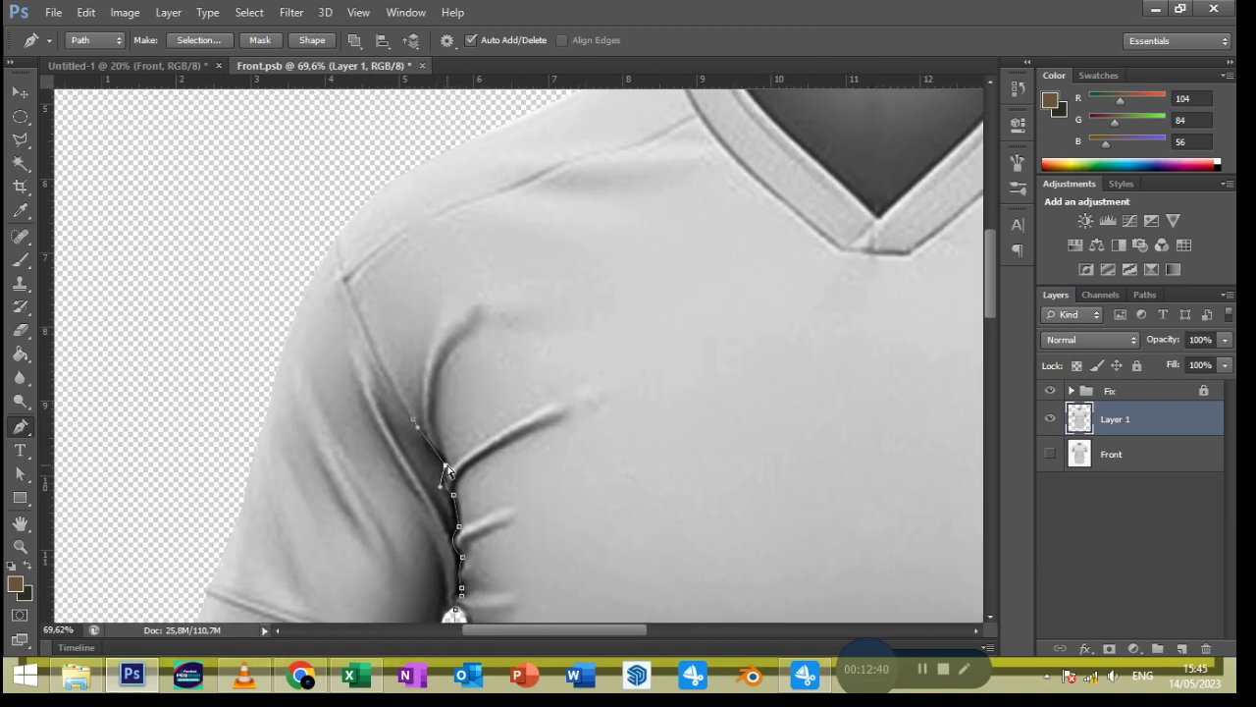
drag(348, 284, 351, 308)
scroll(461, 268, up, 3)
drag(494, 360, 452, 365)
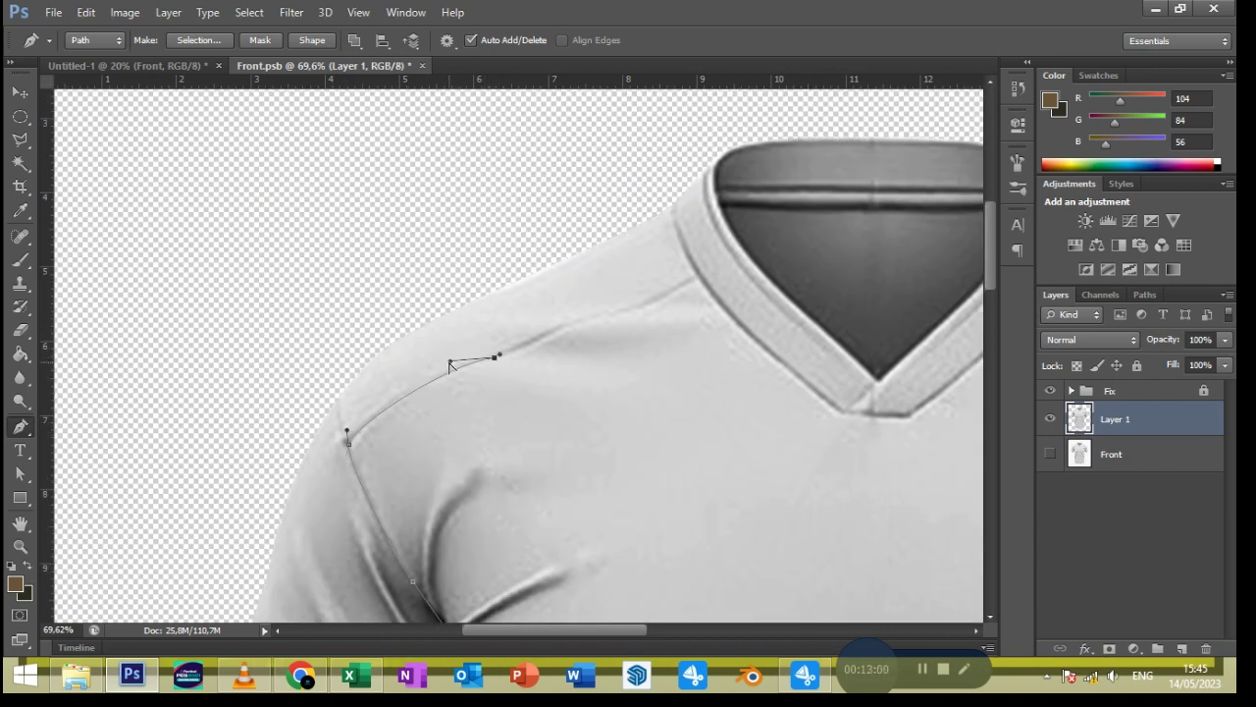
drag(578, 355, 483, 425)
drag(395, 426, 399, 432)
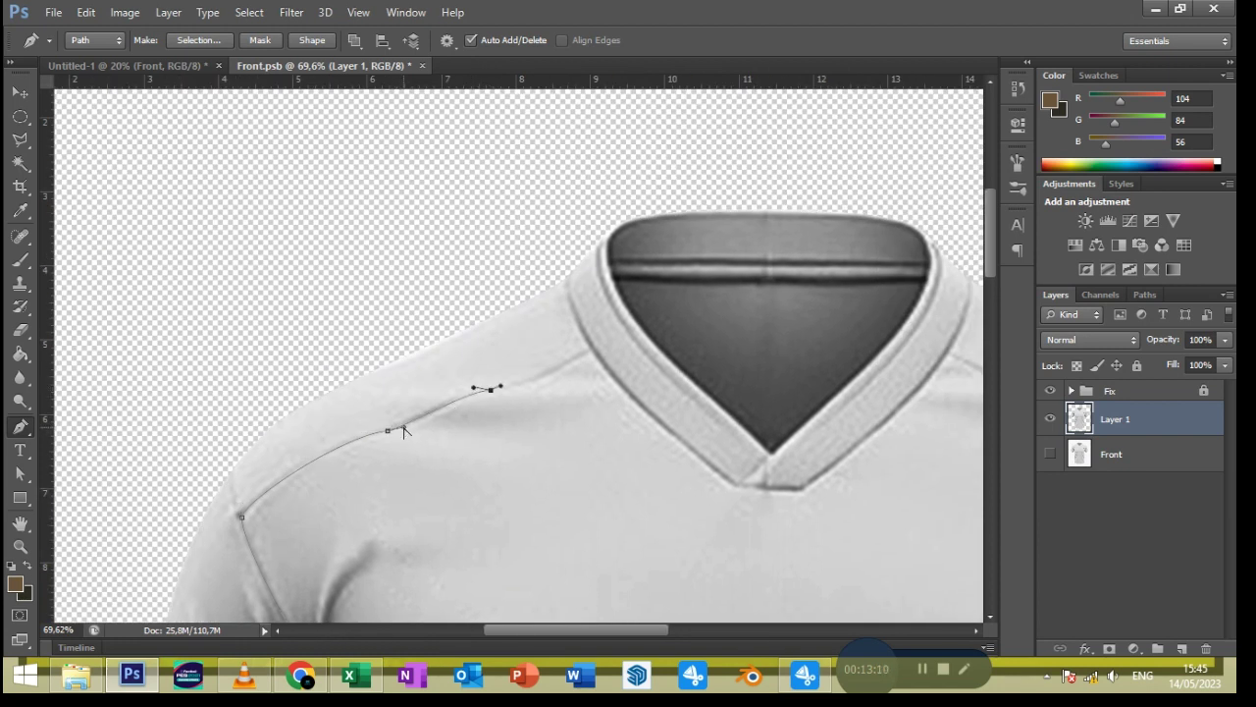
click(592, 352)
Curve the path along the neckline down to the collar's lower left
drag(525, 394, 321, 325)
click(532, 416)
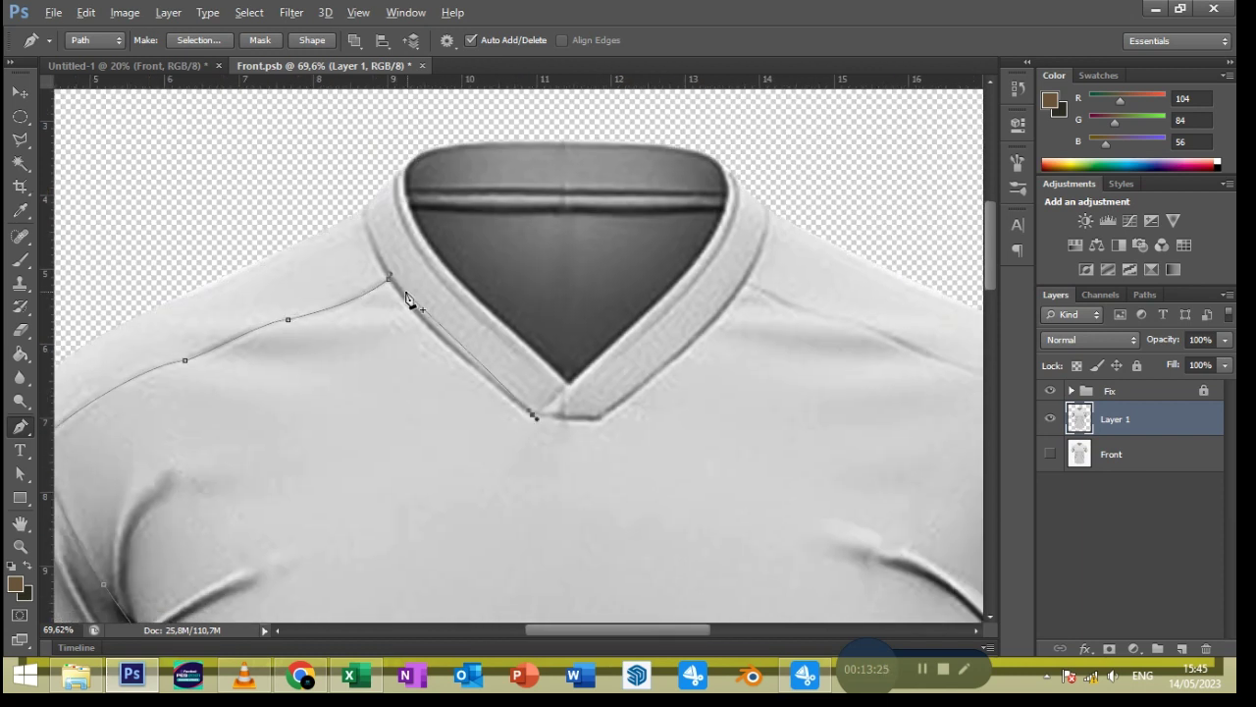
drag(530, 414, 474, 385)
key(ctrl+z)
drag(360, 300, 307, 318)
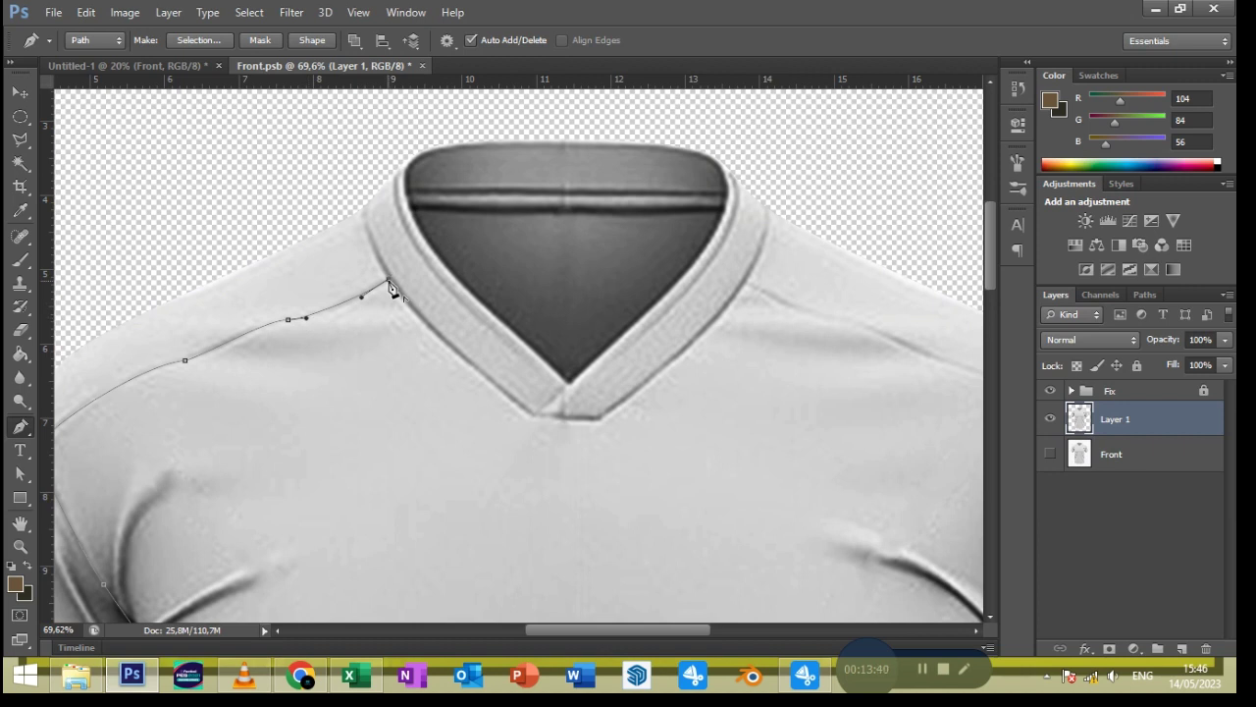
mouse_move(530, 414)
mouse_down()
mouse_move(539, 419)
mouse_move(444, 343)
mouse_up()
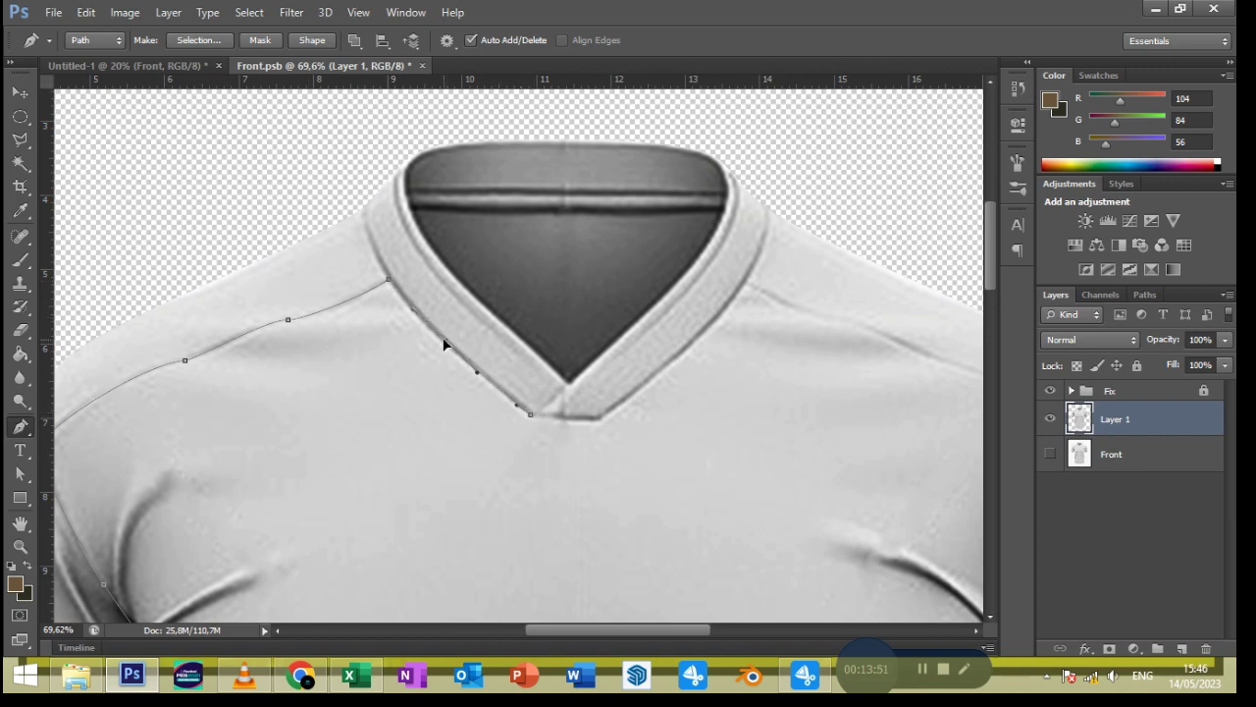
Extend the path across the bottom of the V and up the collar's right edge
click(600, 419)
drag(715, 399, 563, 471)
drag(601, 342, 575, 391)
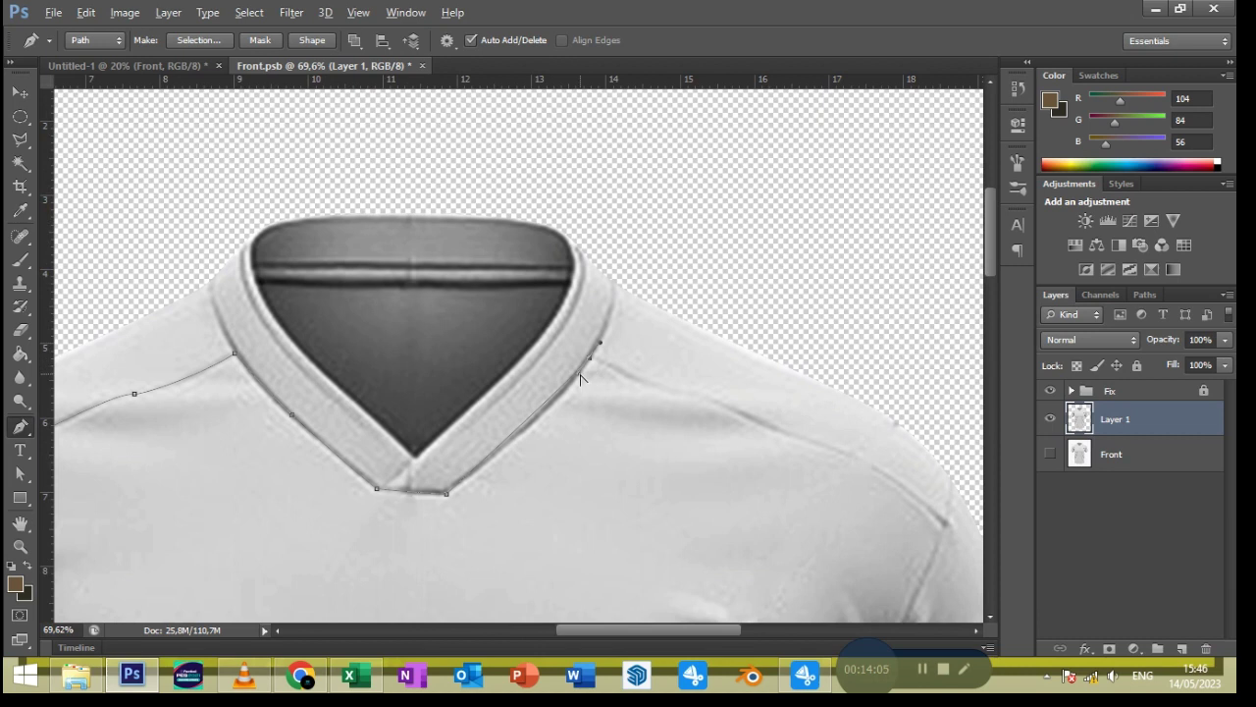
scroll(575, 391, right, 3)
scroll(482, 418, down, 1)
Trace the right shoulder seam with curved anchors to the sleeve seam
drag(531, 352, 545, 359)
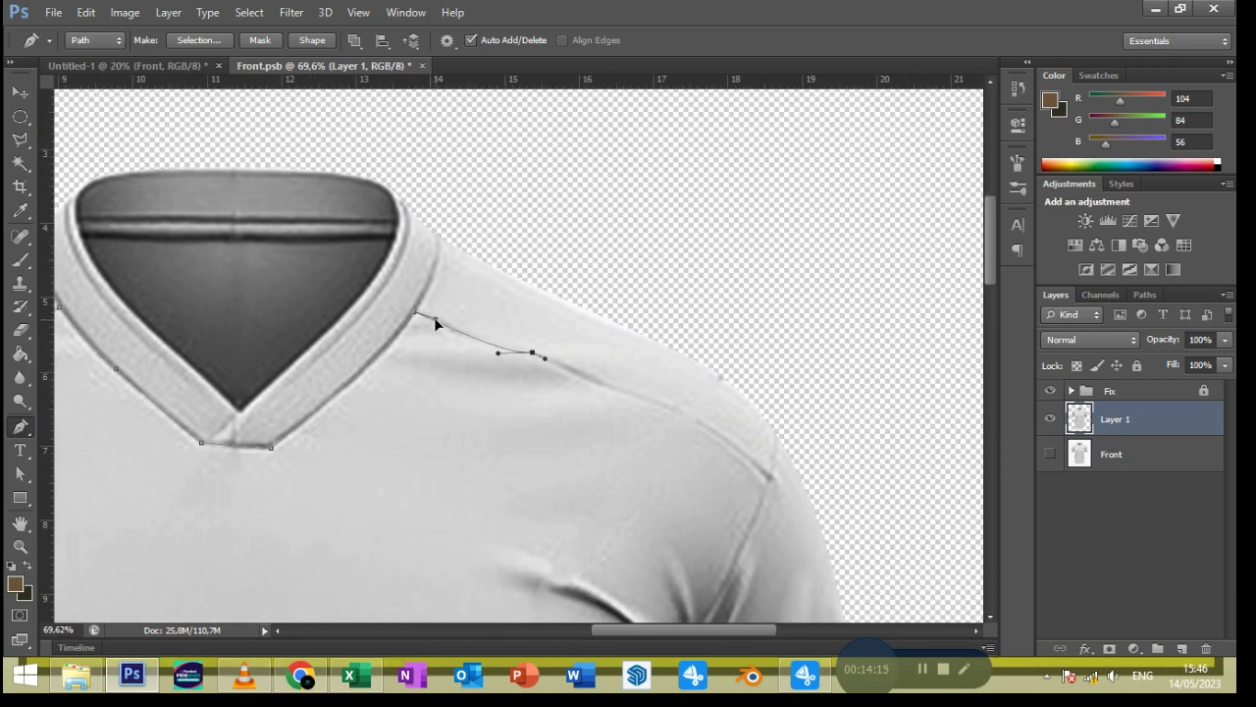
drag(650, 401, 659, 403)
drag(510, 351, 481, 350)
mouse_move(620, 445)
mouse_down()
mouse_move(433, 317)
mouse_move(487, 319)
mouse_up()
click(578, 389)
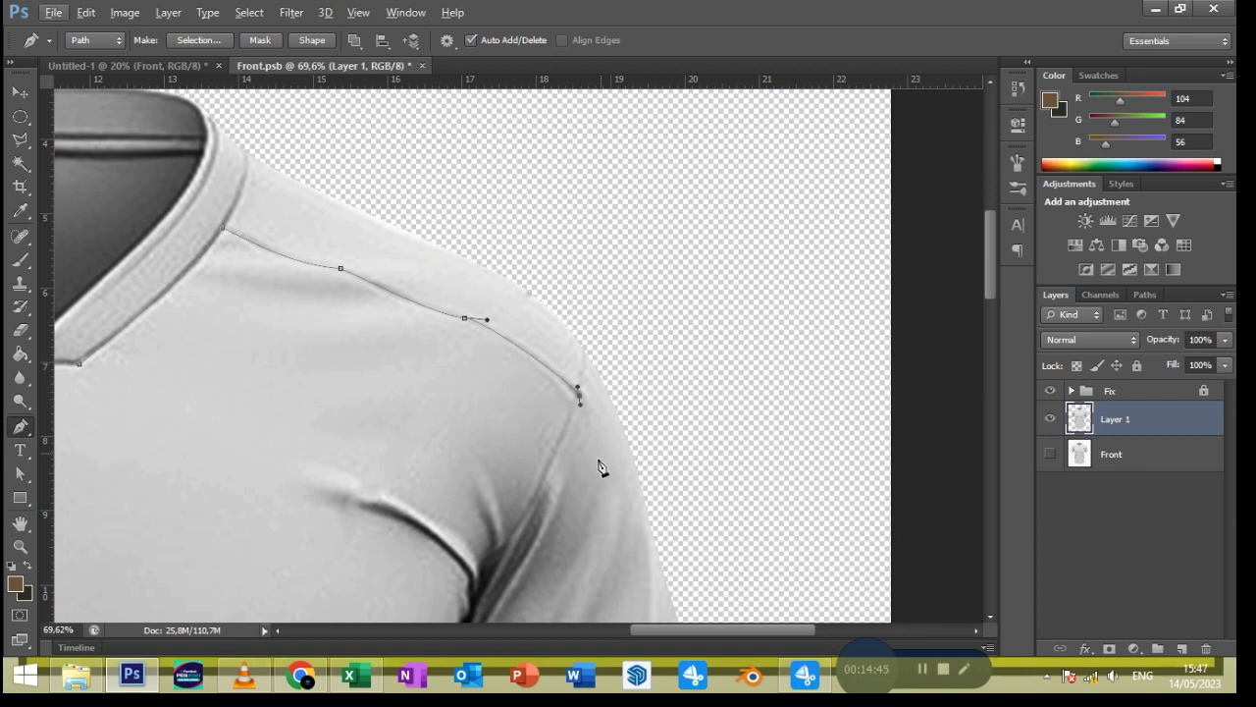
scroll(569, 461, down, 2)
click(524, 441)
drag(543, 433, 562, 250)
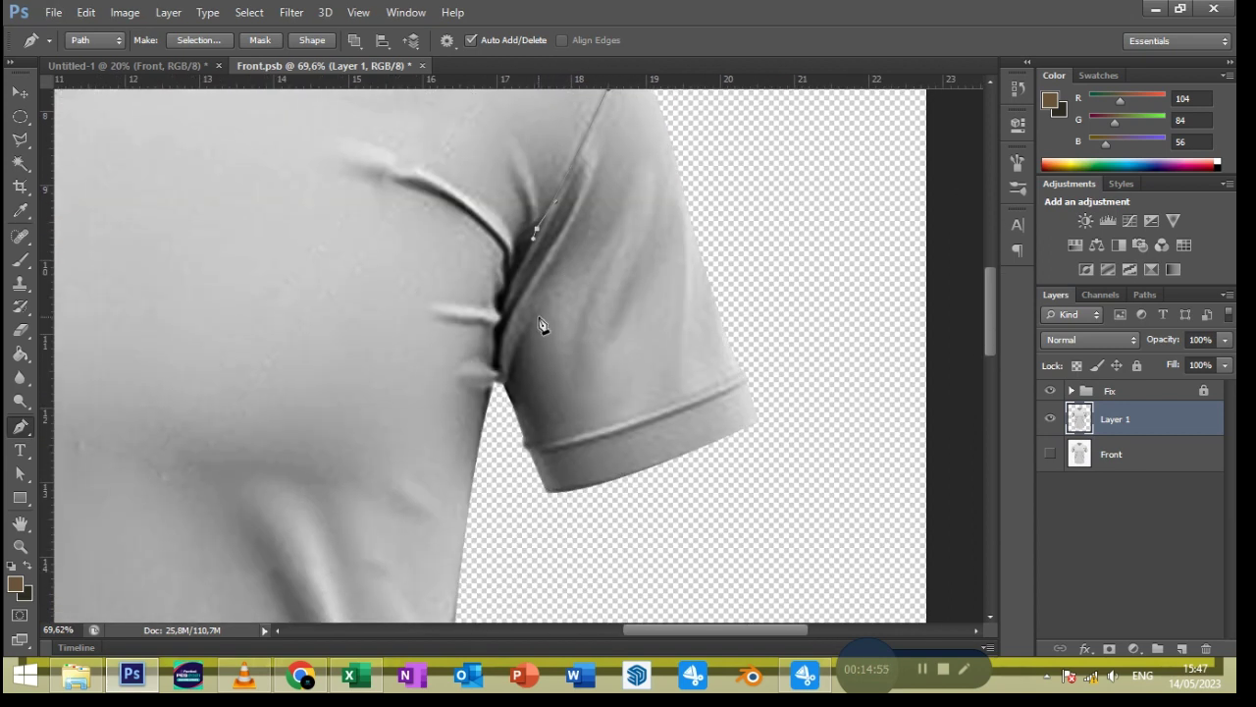
Run the path down the right armpit past the hem, close it, and make a selection
drag(504, 299, 507, 316)
click(498, 330)
click(494, 362)
click(496, 384)
drag(499, 394, 509, 550)
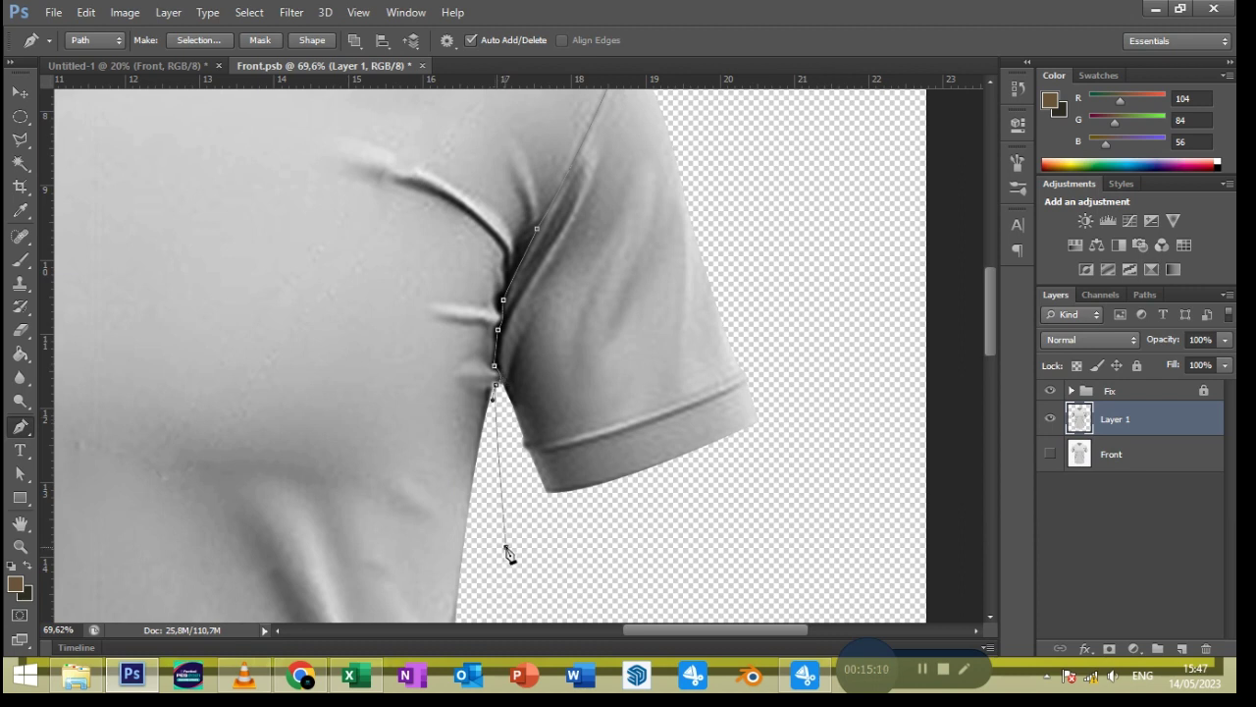
scroll(472, 548, down, 3)
click(538, 570)
drag(128, 532, 115, 457)
click(199, 40)
Refine the body selection and fill it with an orange Solid Color fill layer
key(Return)
click(20, 163)
click(107, 158)
alt+click(154, 337)
click(1134, 648)
click(1115, 264)
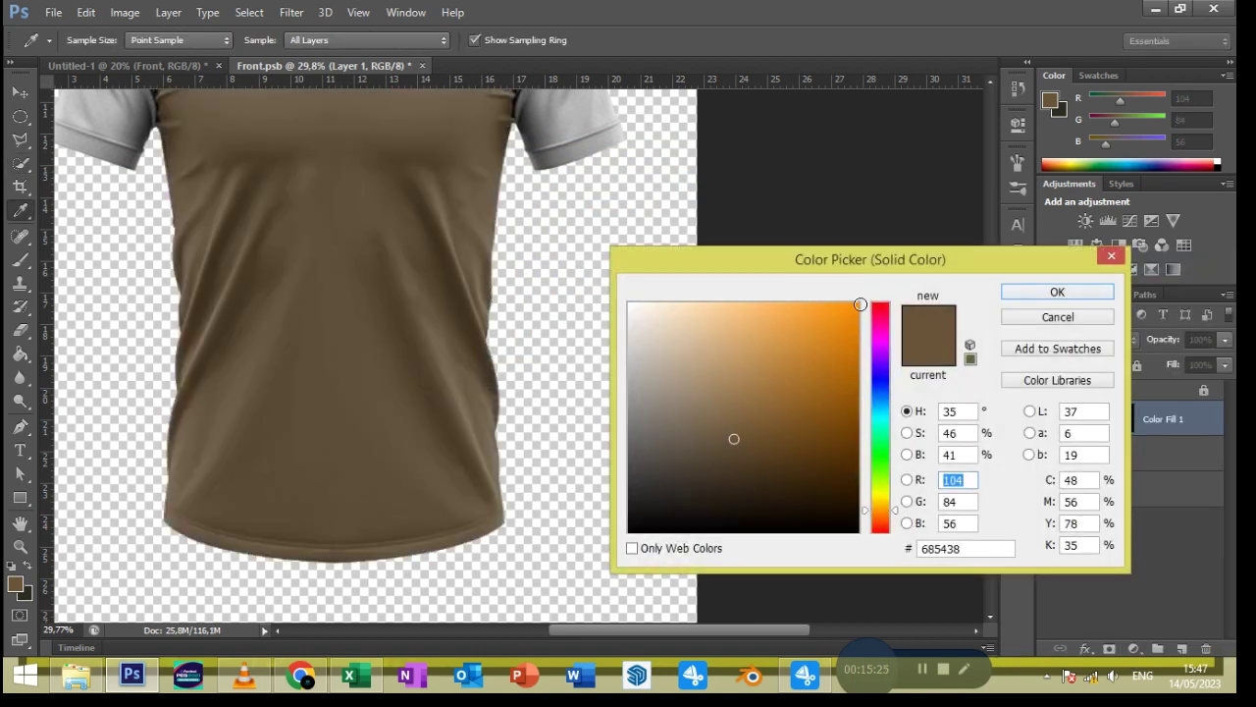
click(841, 308)
click(1054, 288)
On Layer 1, Pen-trace the left sleeve from beyond the cuff up its seam and make a selection
drag(605, 225, 660, 446)
click(1117, 453)
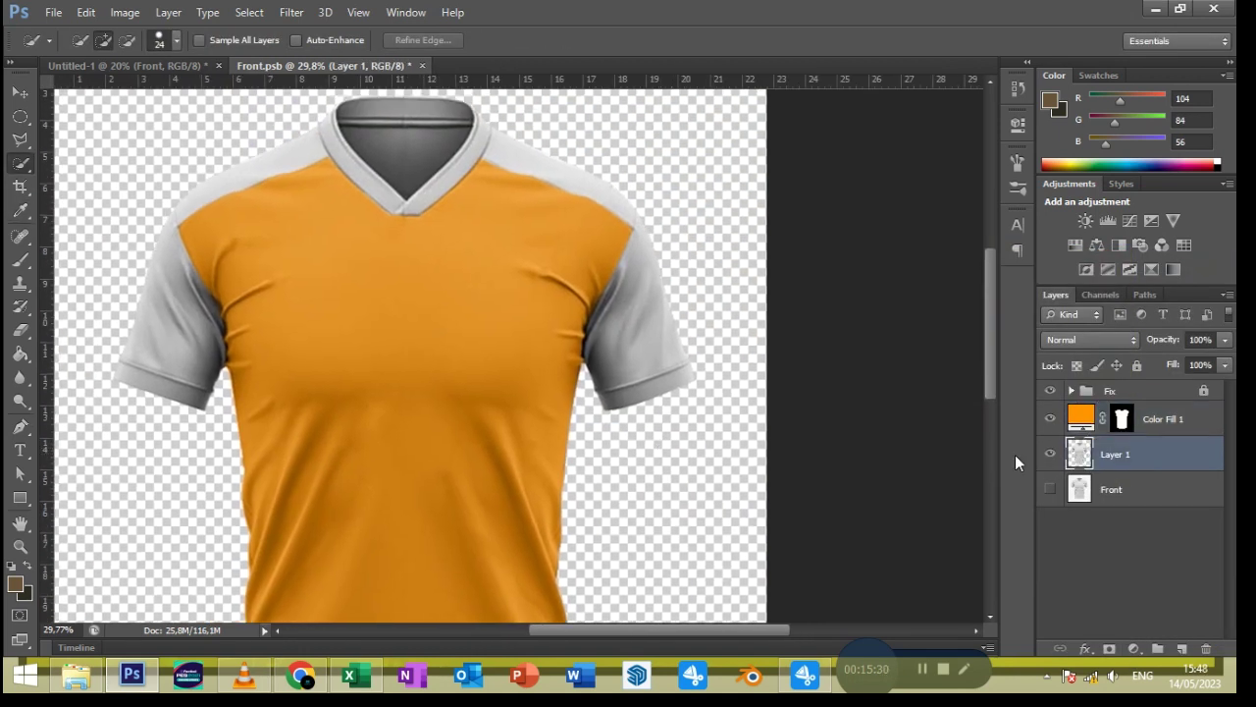
click(20, 426)
click(96, 388)
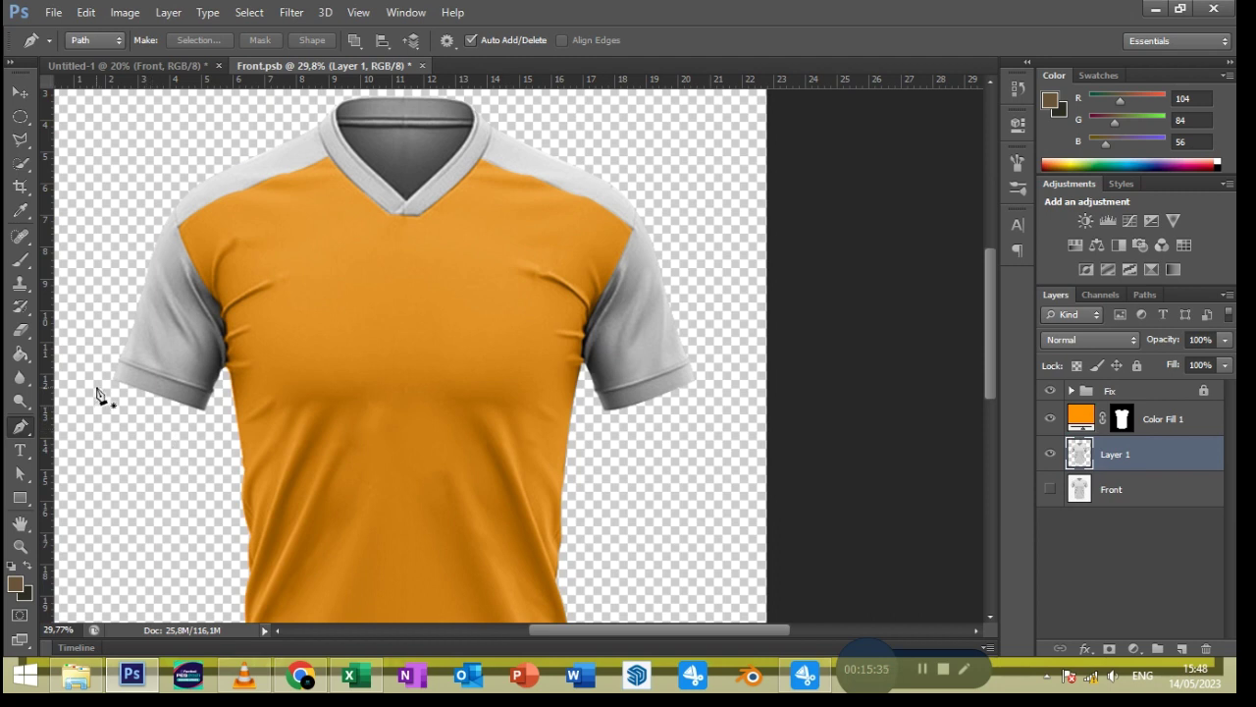
click(204, 431)
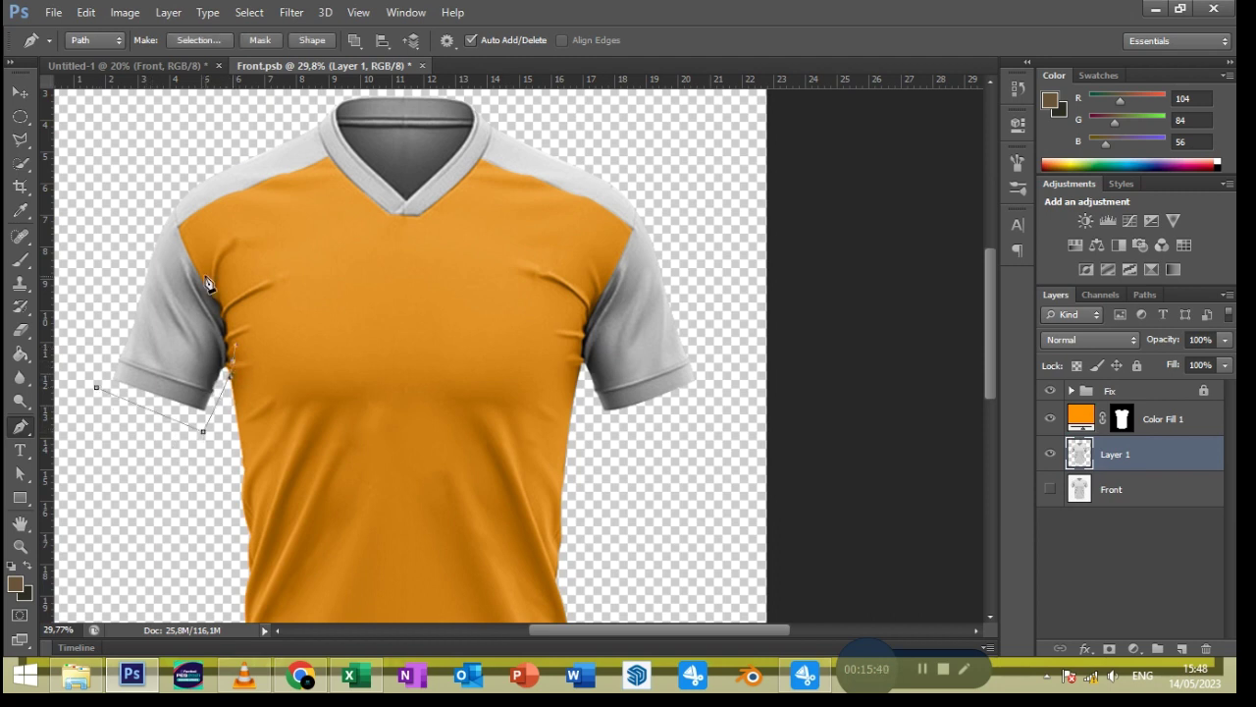
scroll(244, 319, up, 2)
scroll(245, 324, up, 2)
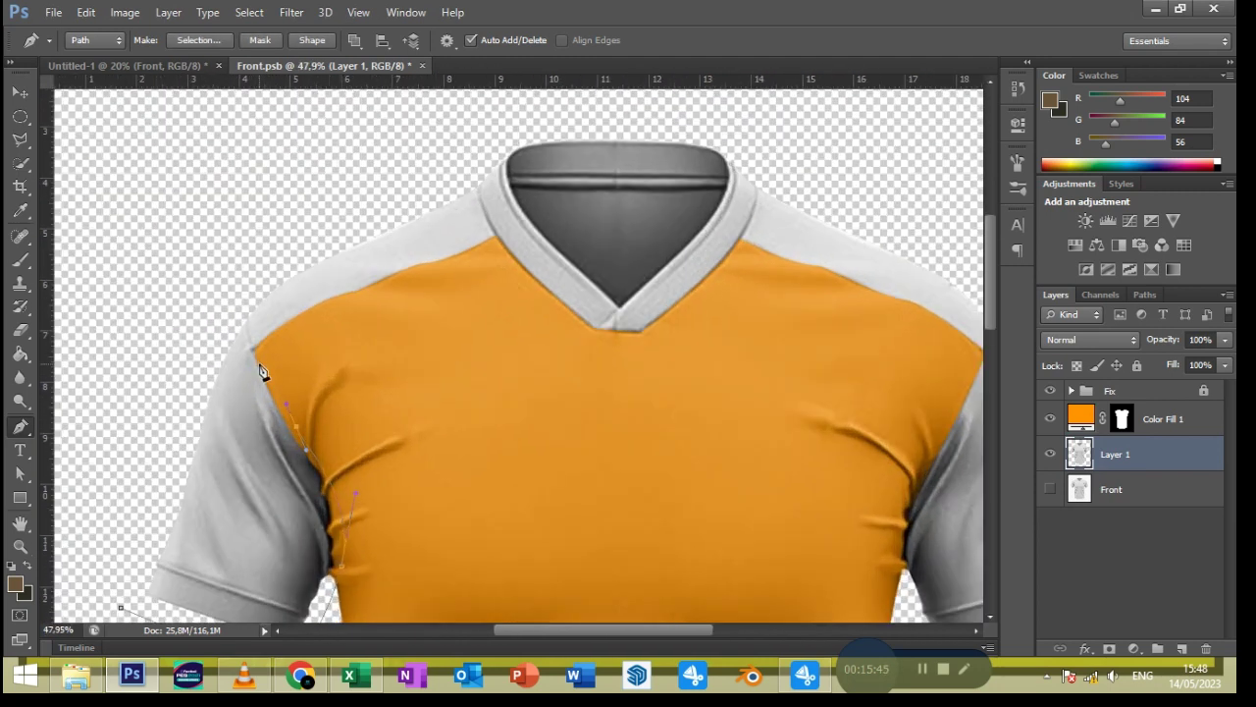
drag(250, 287, 263, 267)
scroll(300, 404, down, 1)
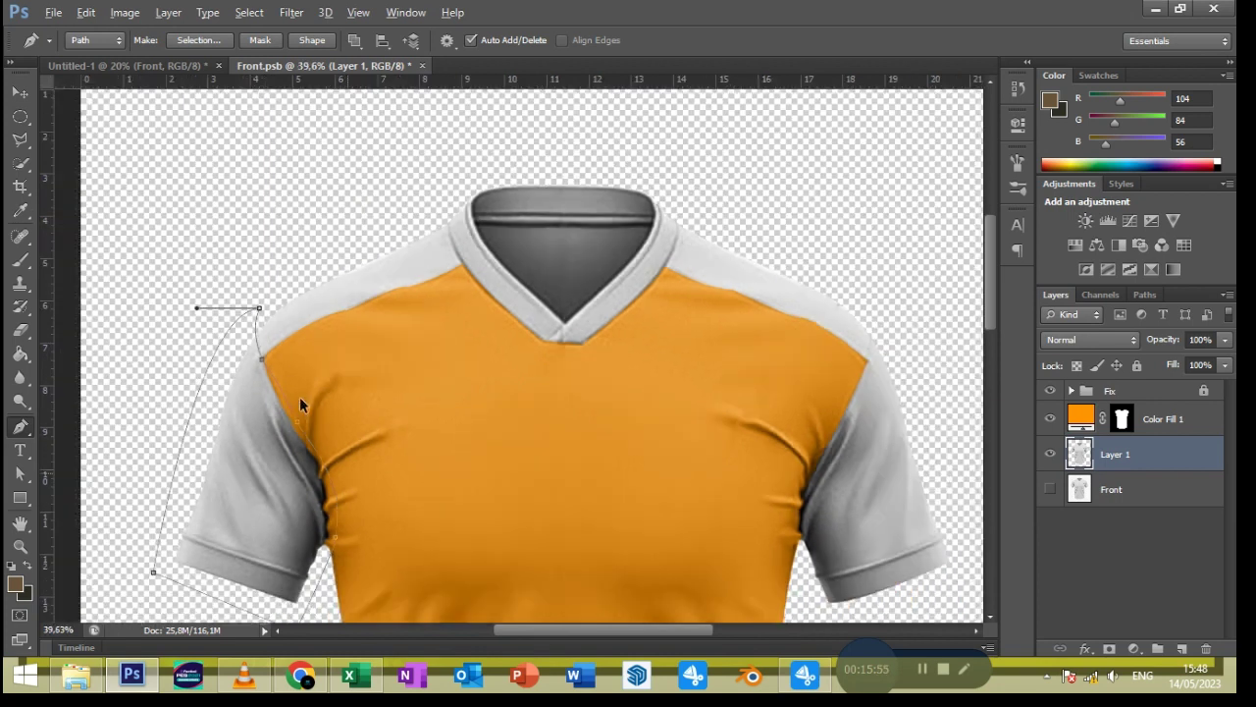
scroll(299, 404, down, 1)
click(199, 39)
Fill the left sleeve selection with a brown Solid Color fill layer
key(Return)
click(19, 162)
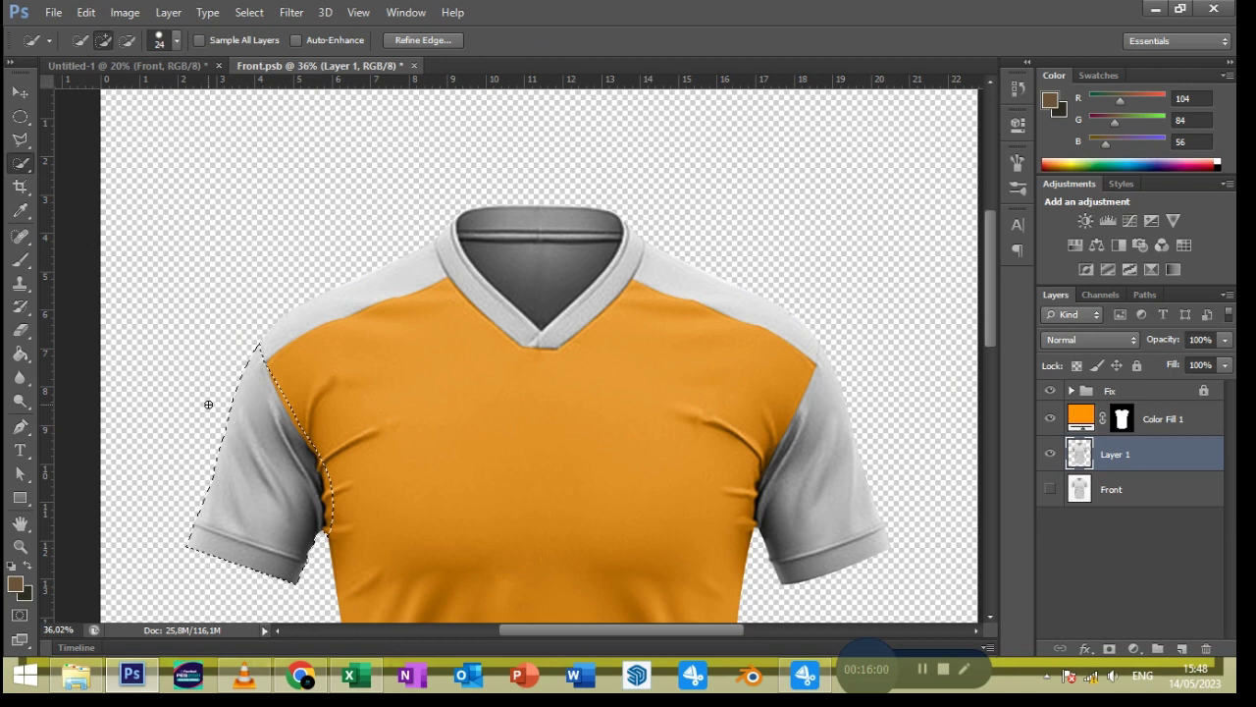
click(1134, 649)
click(1107, 255)
click(1055, 290)
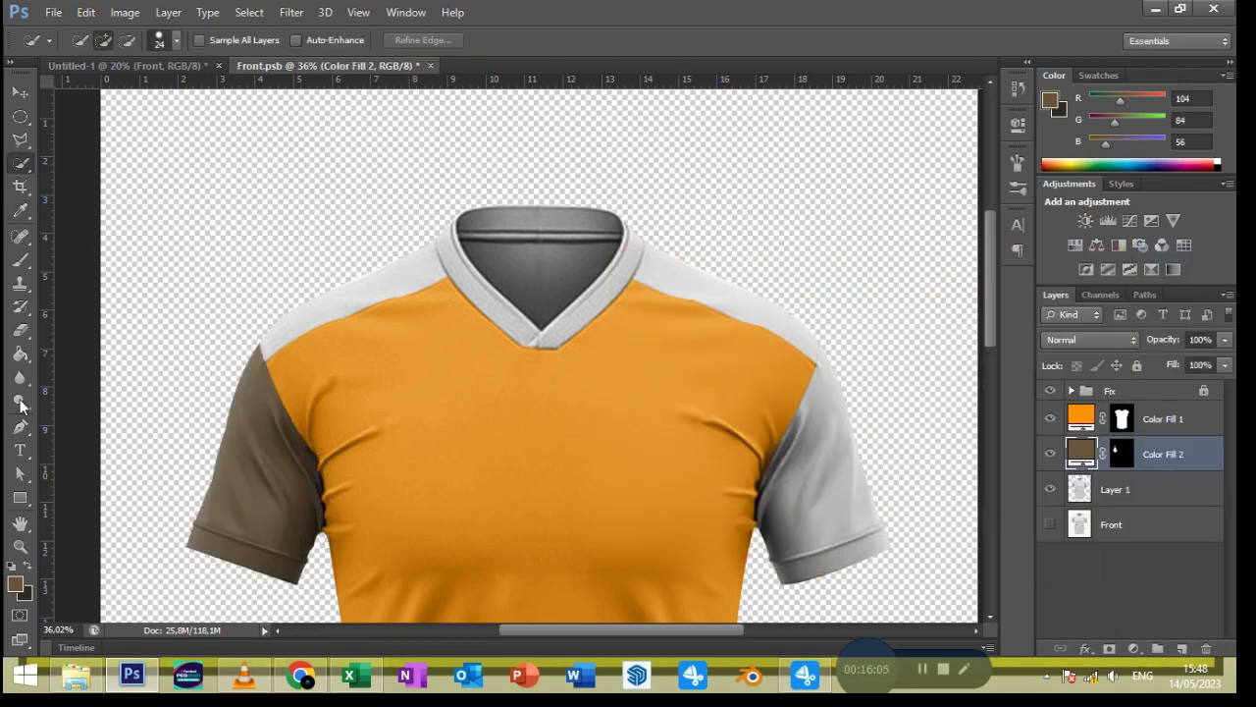
Start a Pen path beyond the right cuff and up the right armpit and sleeve seam
click(20, 427)
drag(549, 507, 415, 392)
click(782, 433)
click(616, 497)
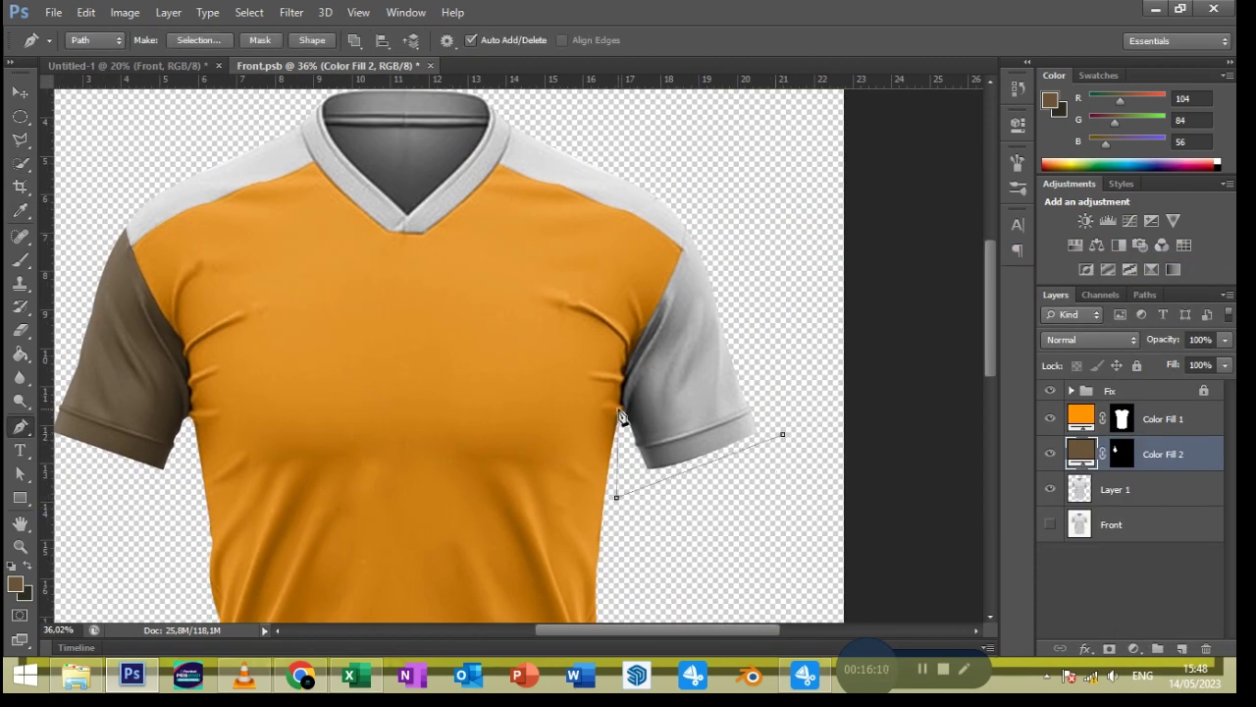
click(623, 419)
drag(635, 339, 677, 285)
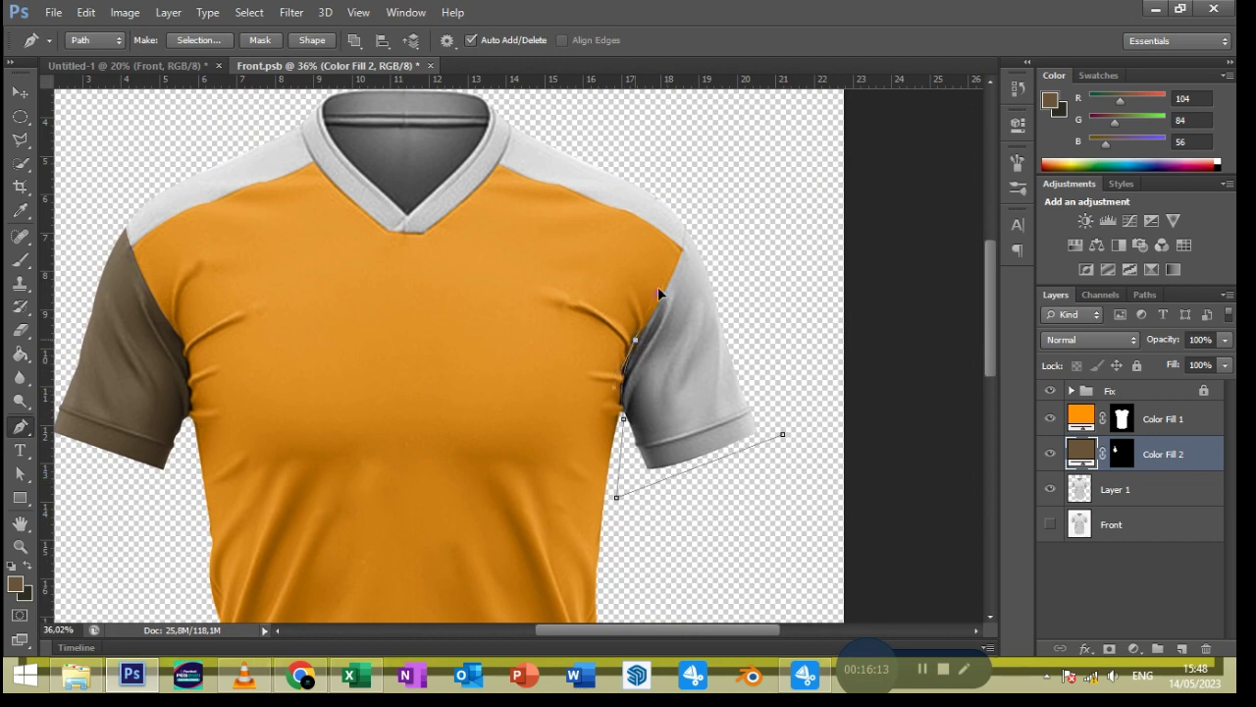
alt+click(635, 340)
Finish the path at the right shoulder seam, close it and turn it into a selection
scroll(678, 294, up, 3)
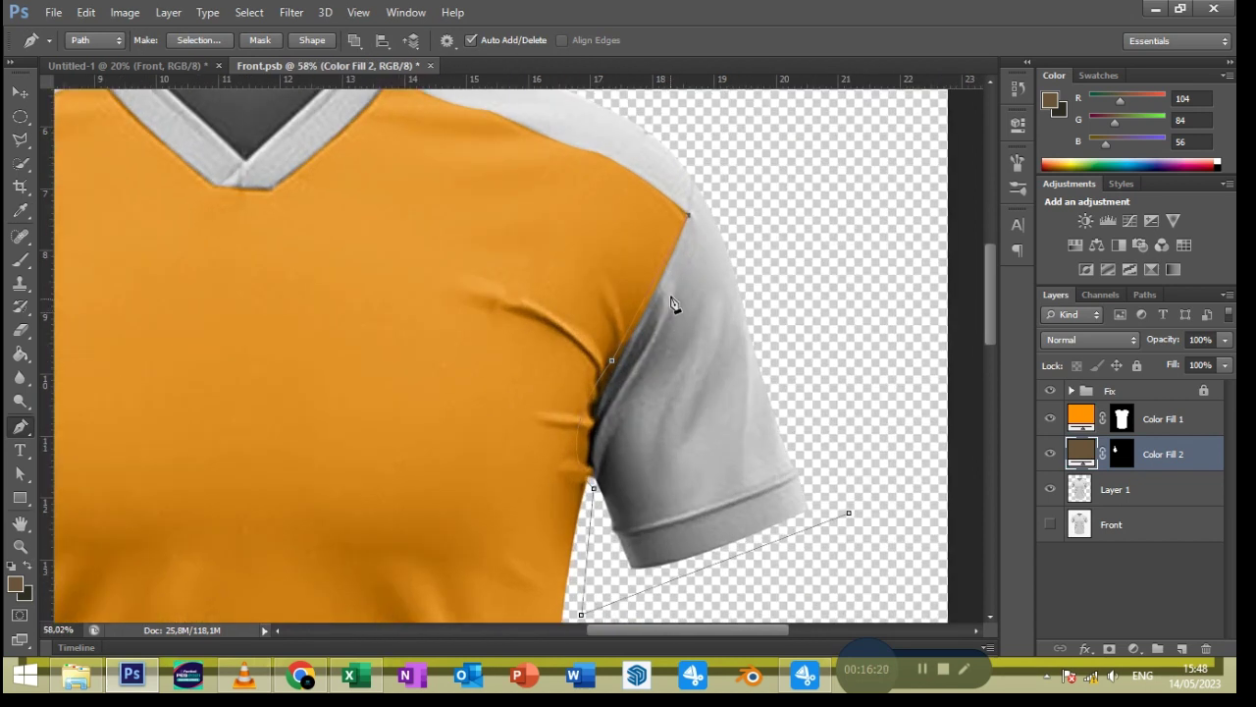
drag(656, 234, 655, 216)
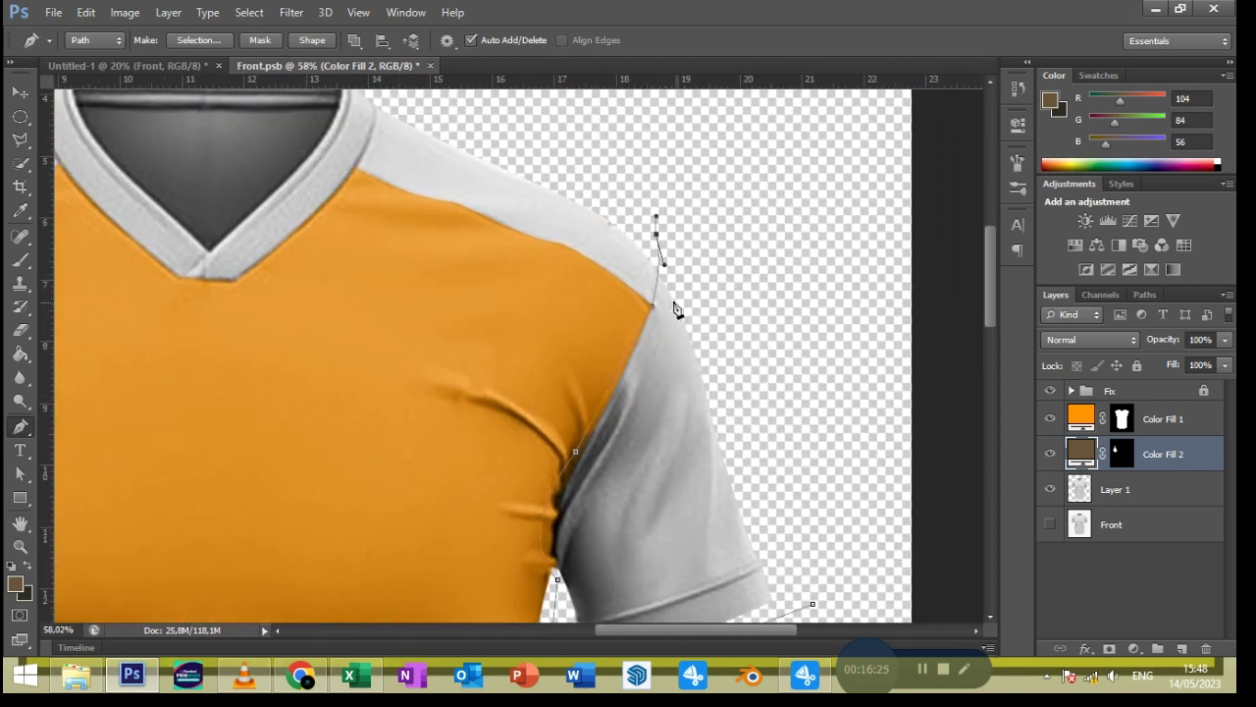
scroll(677, 310, down, 3)
click(749, 491)
click(595, 539)
right_click(594, 539)
click(692, 193)
key(w)
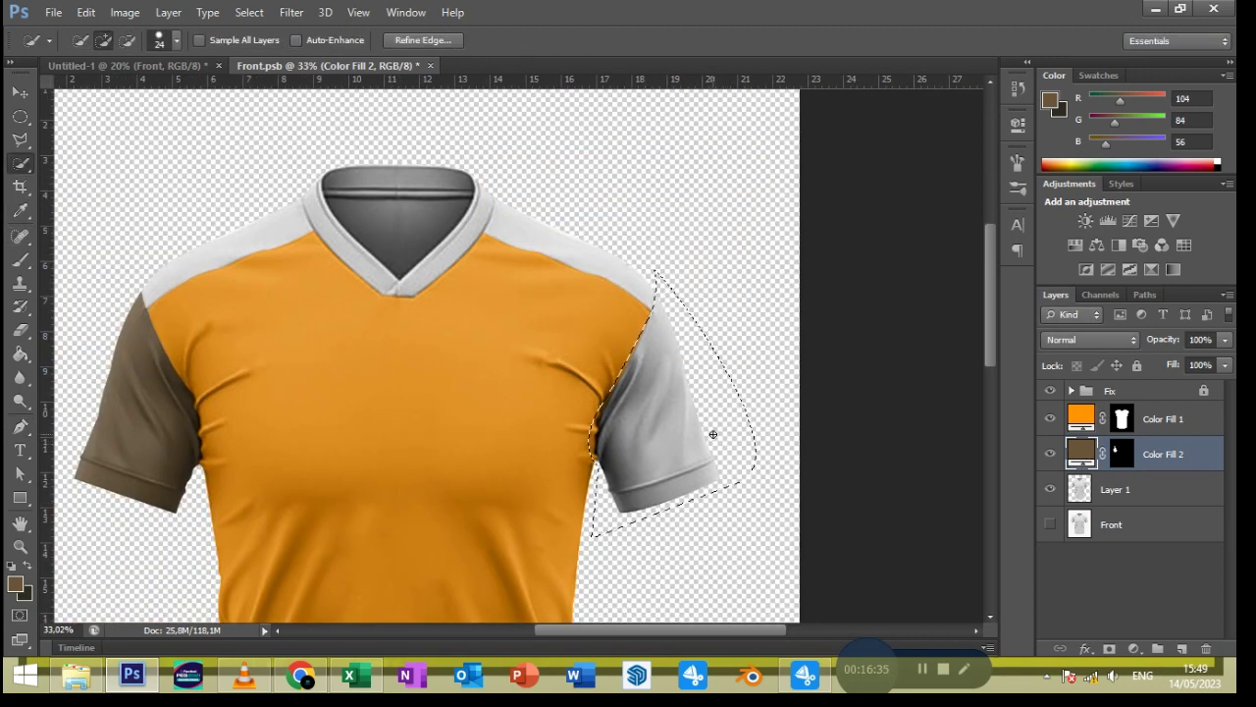
click(1115, 489)
Add a brown Solid Color fill layer for the right sleeve
click(1134, 649)
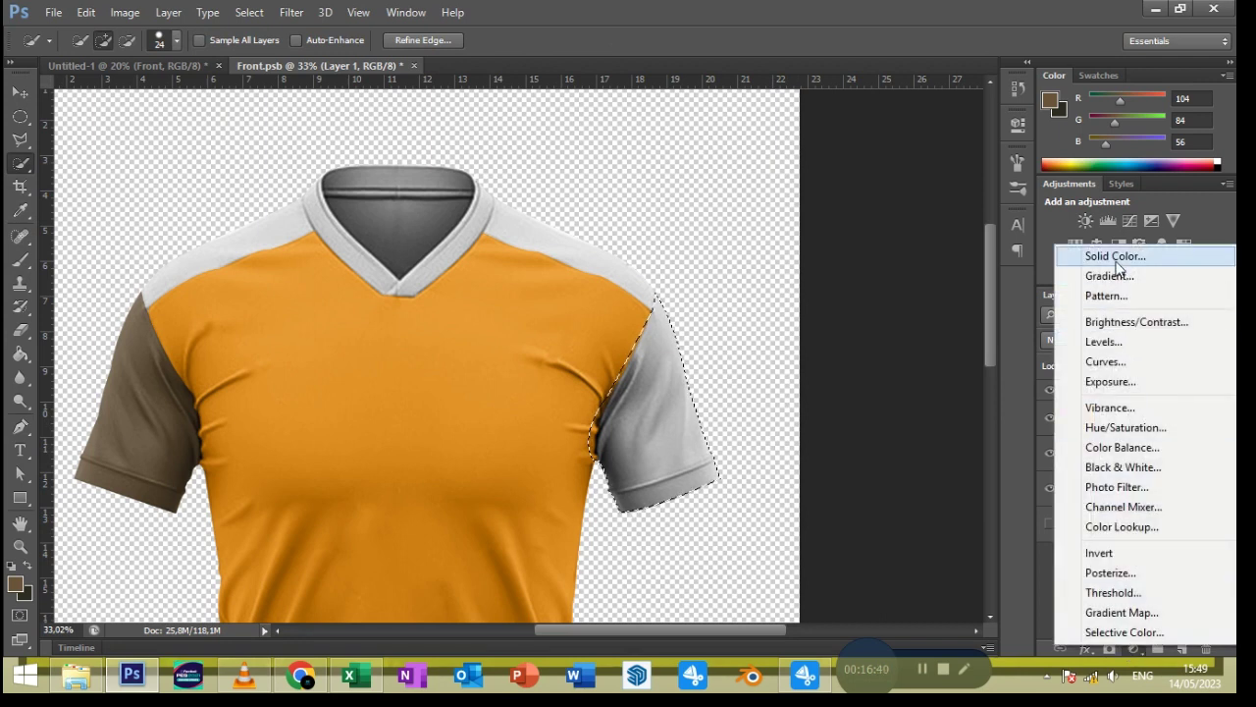
click(1115, 256)
key(Return)
Load the body outline and erase brown spill from the left sleeve mask with a 100% opacity, 100% flow Eraser
ctrl+click(1120, 420)
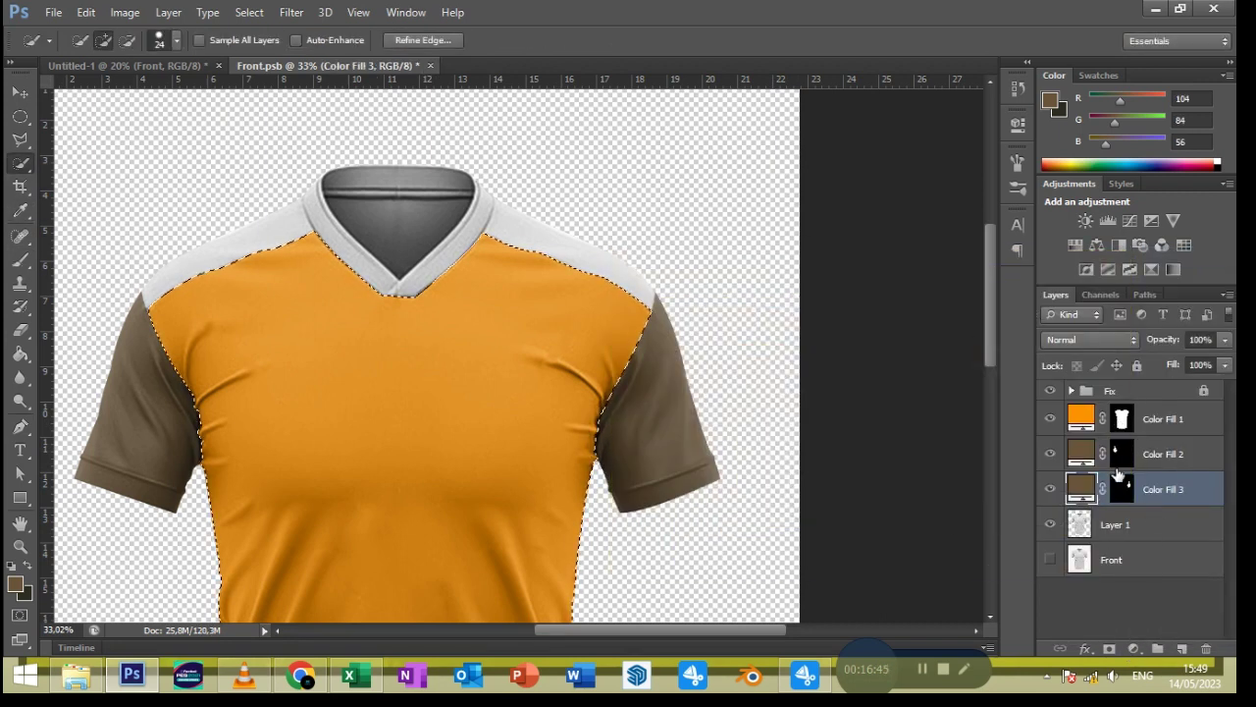
click(1122, 453)
click(19, 330)
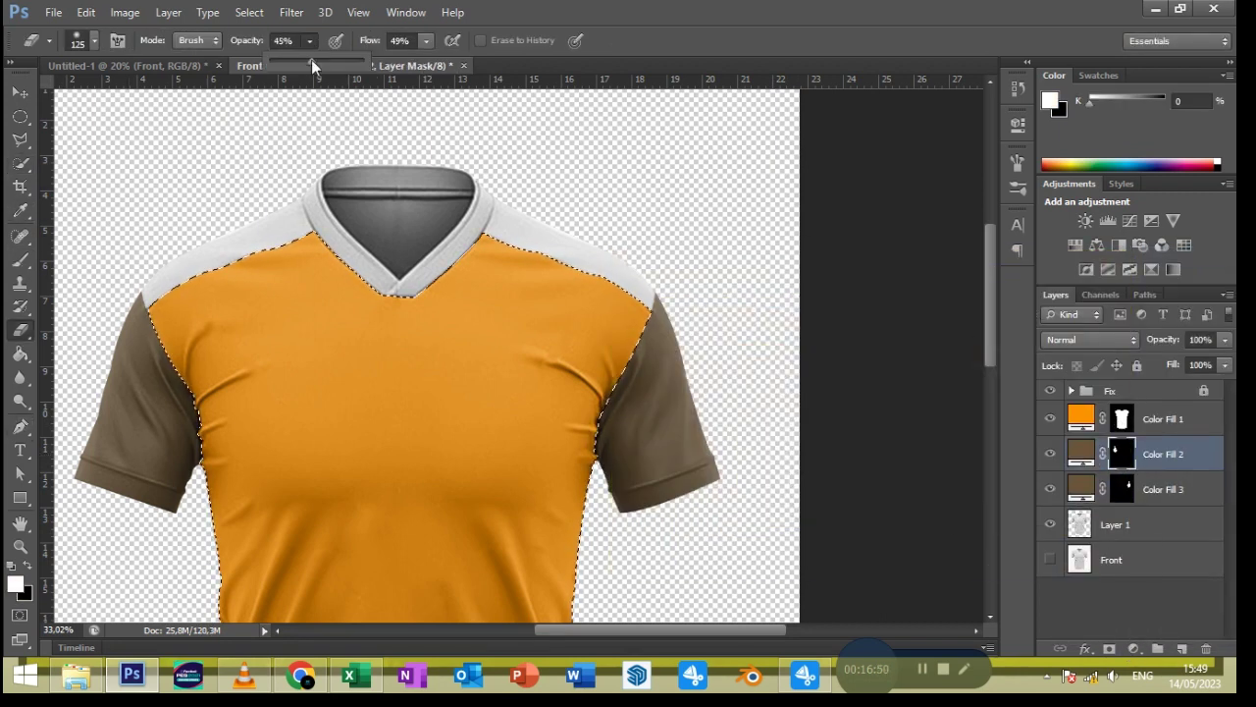
drag(309, 40, 353, 57)
drag(426, 40, 471, 57)
click(94, 40)
click(177, 364)
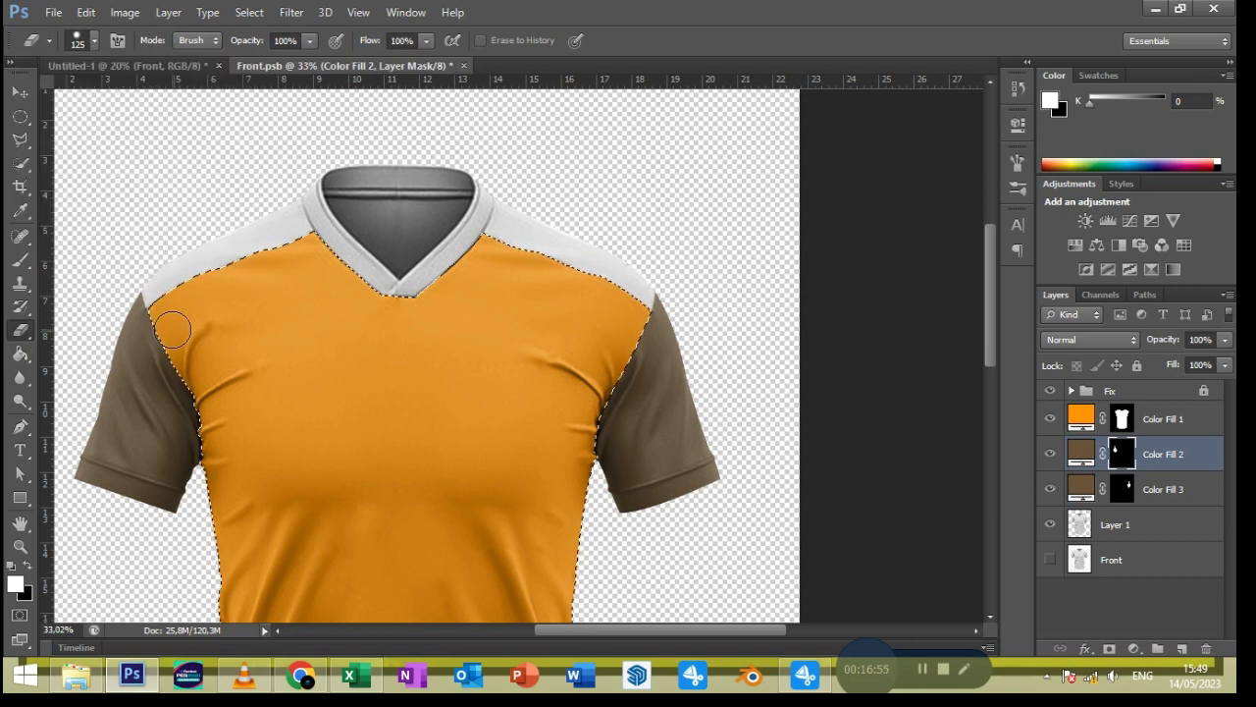
mouse_move(164, 315)
mouse_down()
mouse_move(247, 504)
mouse_move(622, 330)
mouse_move(578, 482)
mouse_move(580, 450)
mouse_up()
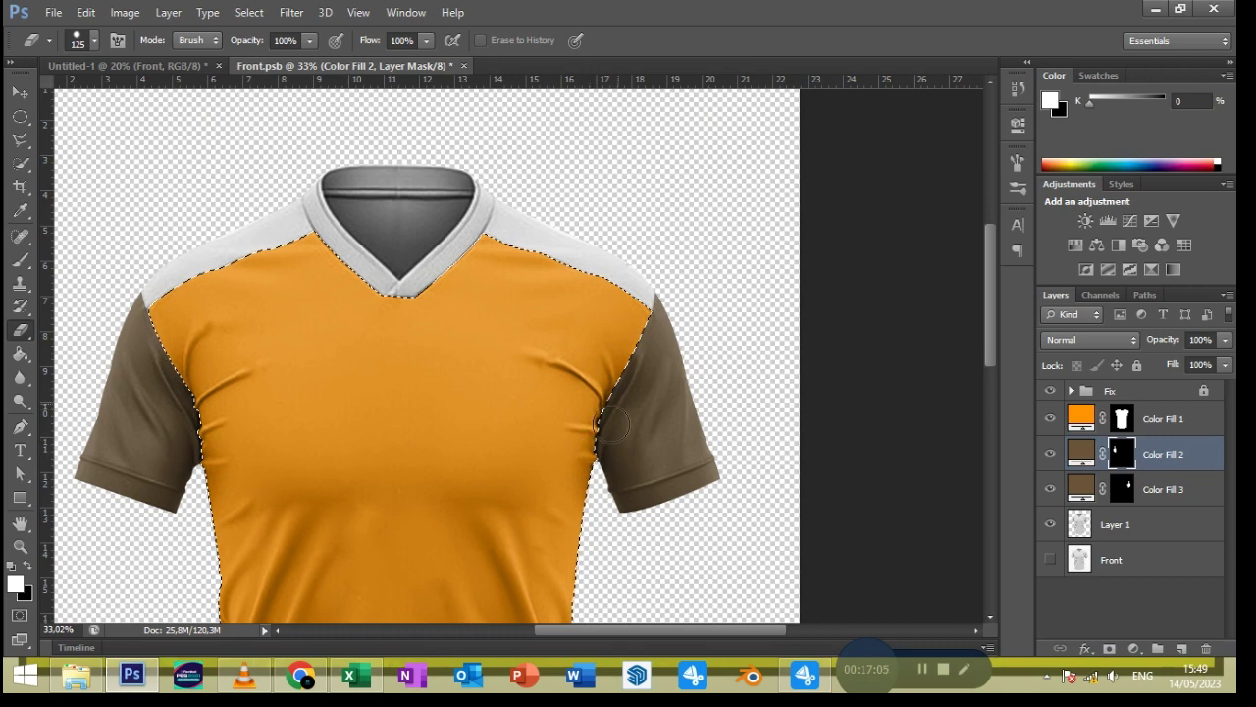
Check both sleeve masks against the torso, trim the right sleeve mask, and deselect
ctrl+click(1129, 458)
ctrl+click(1123, 490)
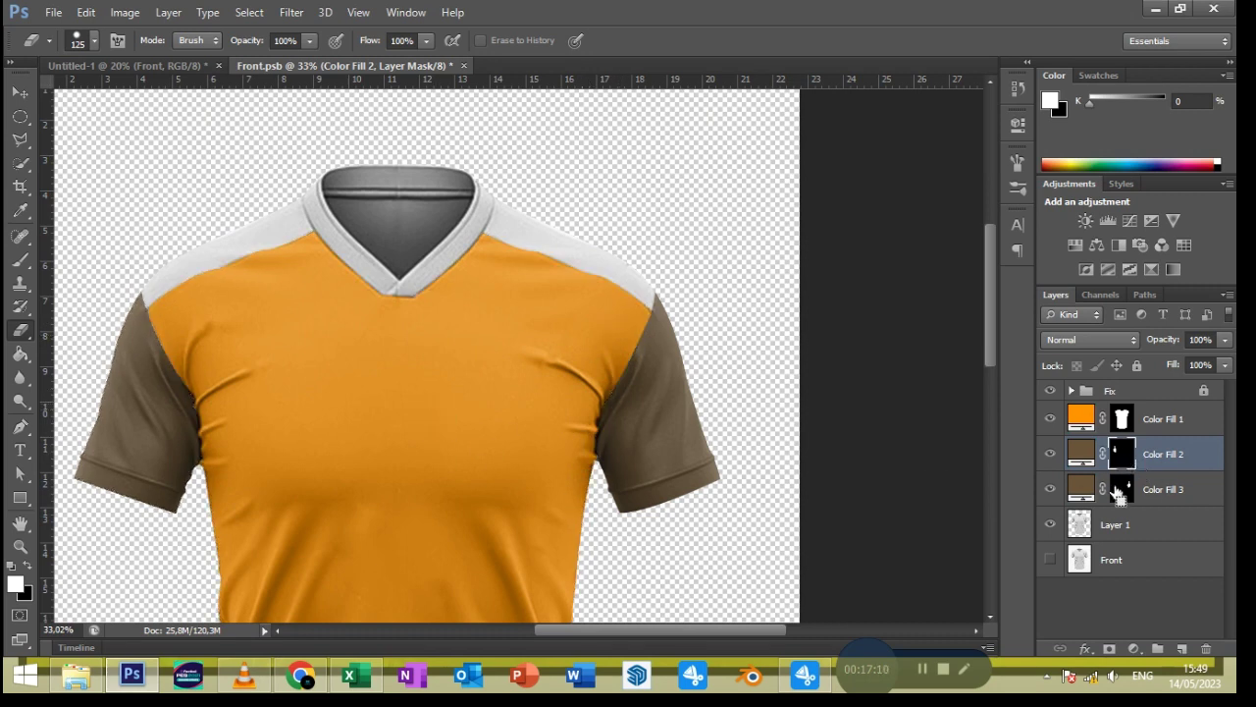
click(1051, 453)
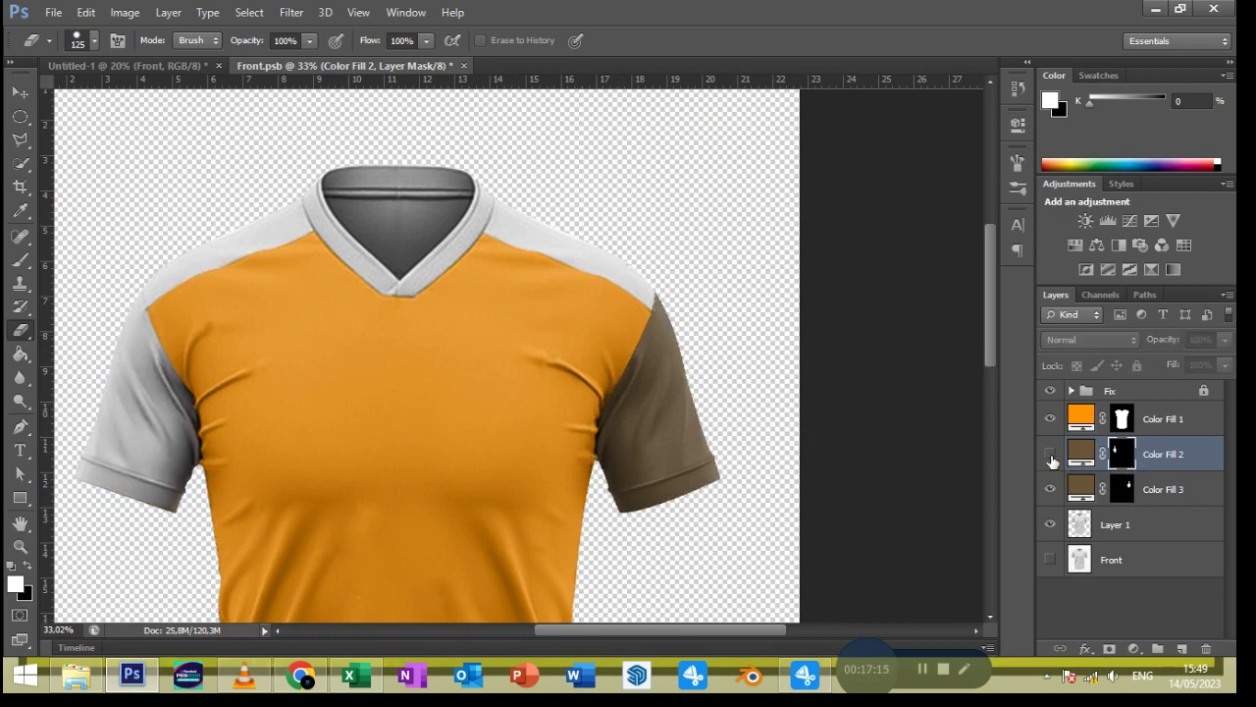
ctrl+click(1122, 419)
click(1056, 489)
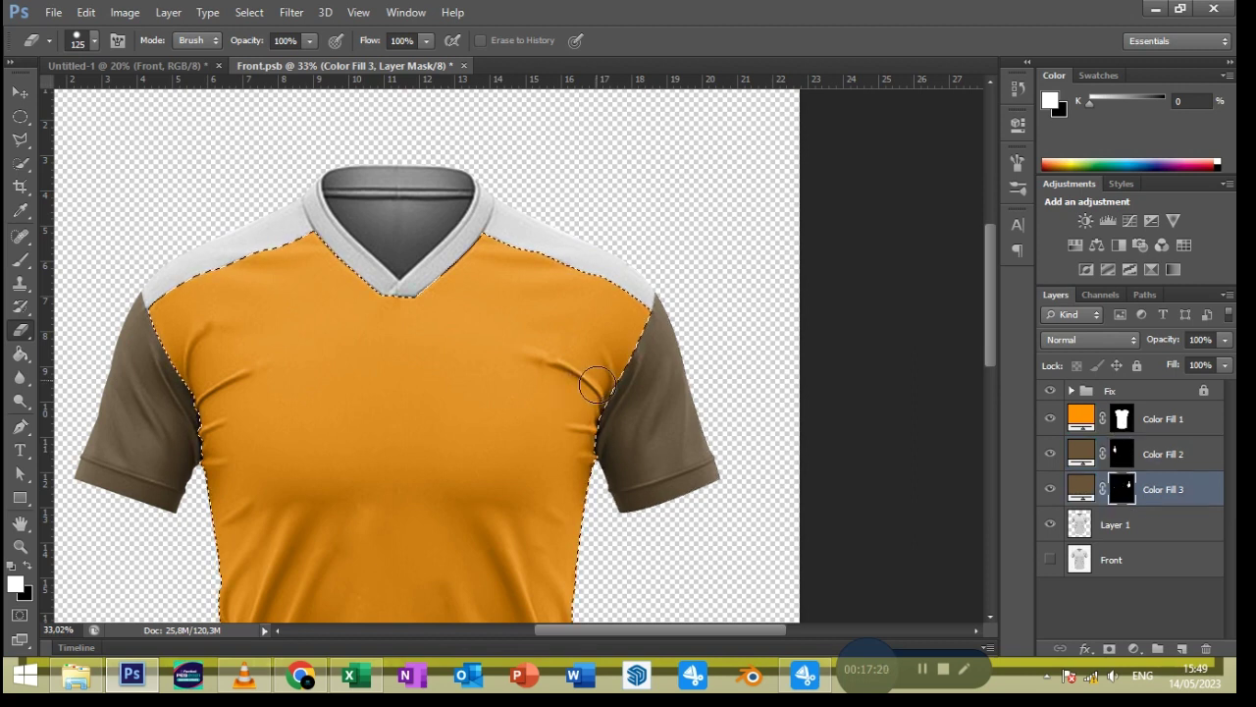
key(ctrl+d)
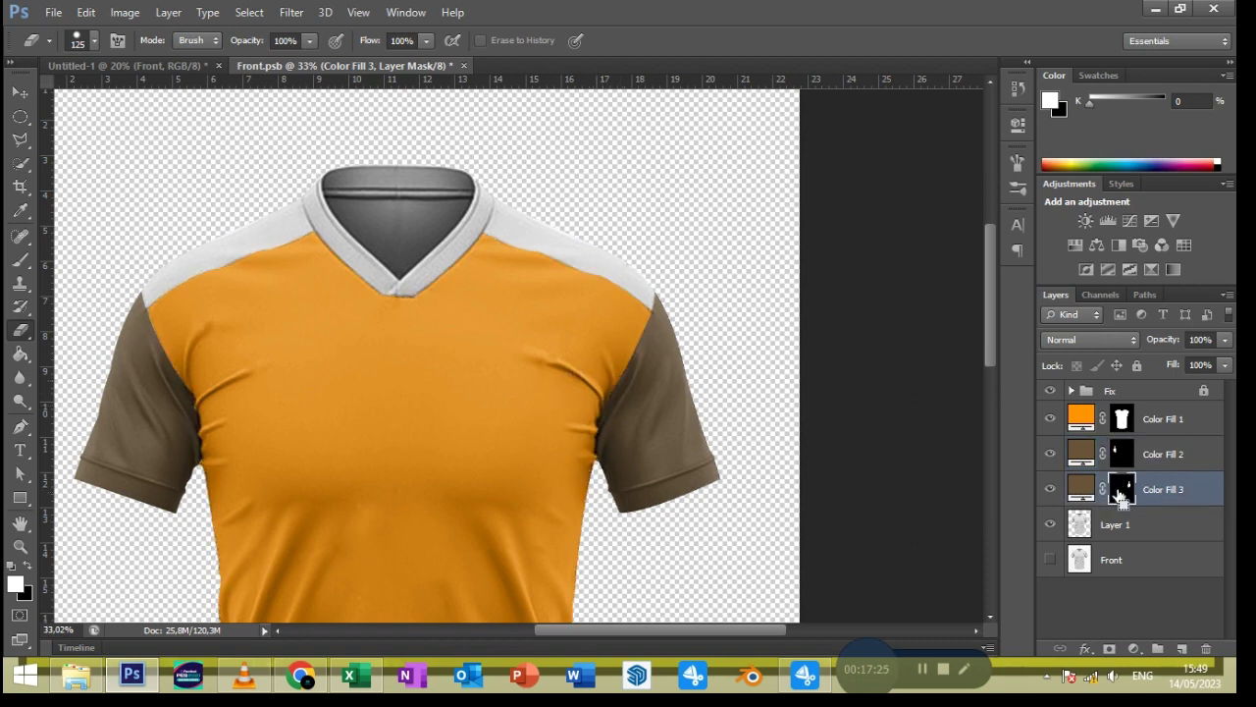
click(1129, 524)
Trace the left shoulder panel and fill it brown on a new Color Fill 4 layer
click(19, 426)
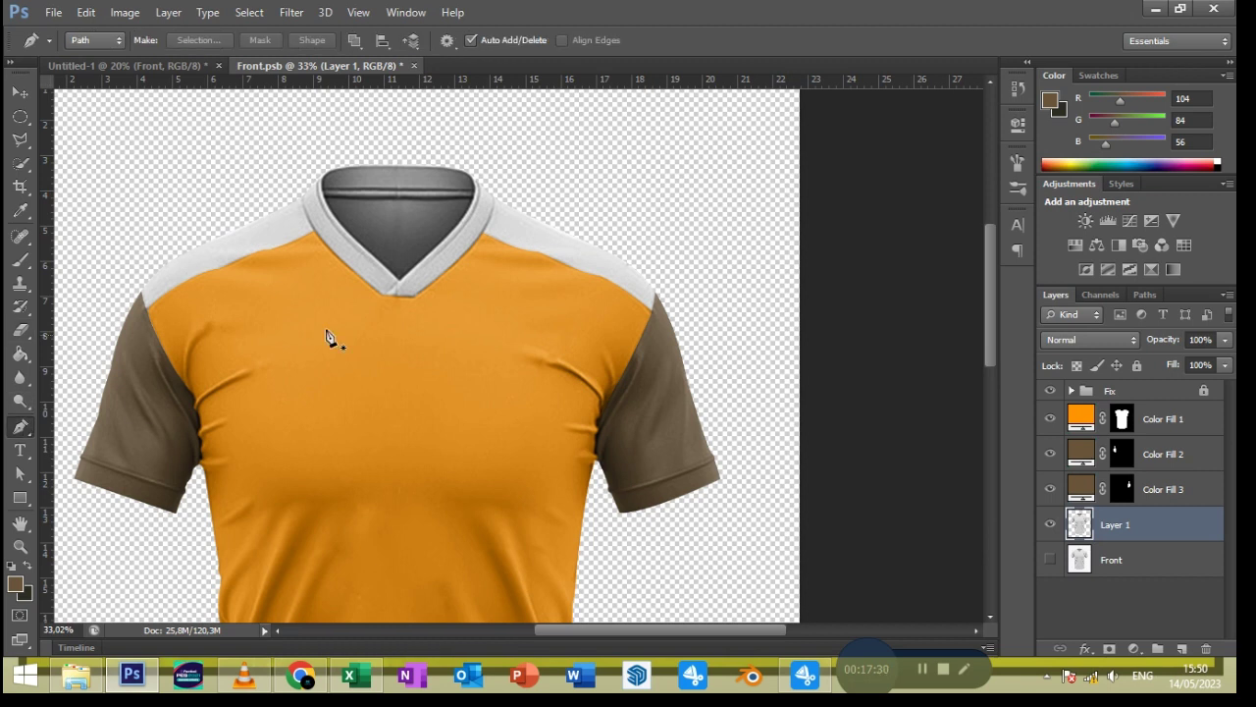
scroll(266, 337, up, 3)
scroll(217, 464, up, 1)
click(203, 416)
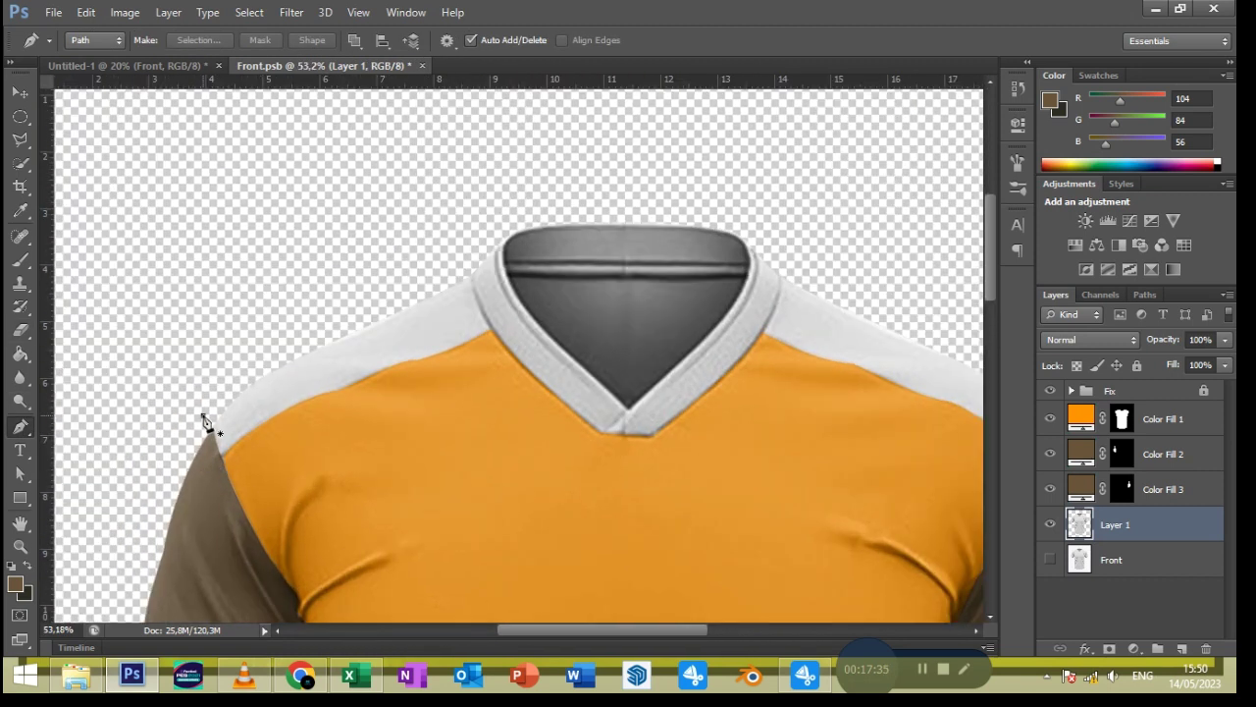
drag(475, 257, 489, 239)
click(196, 40)
key(Return)
key(w)
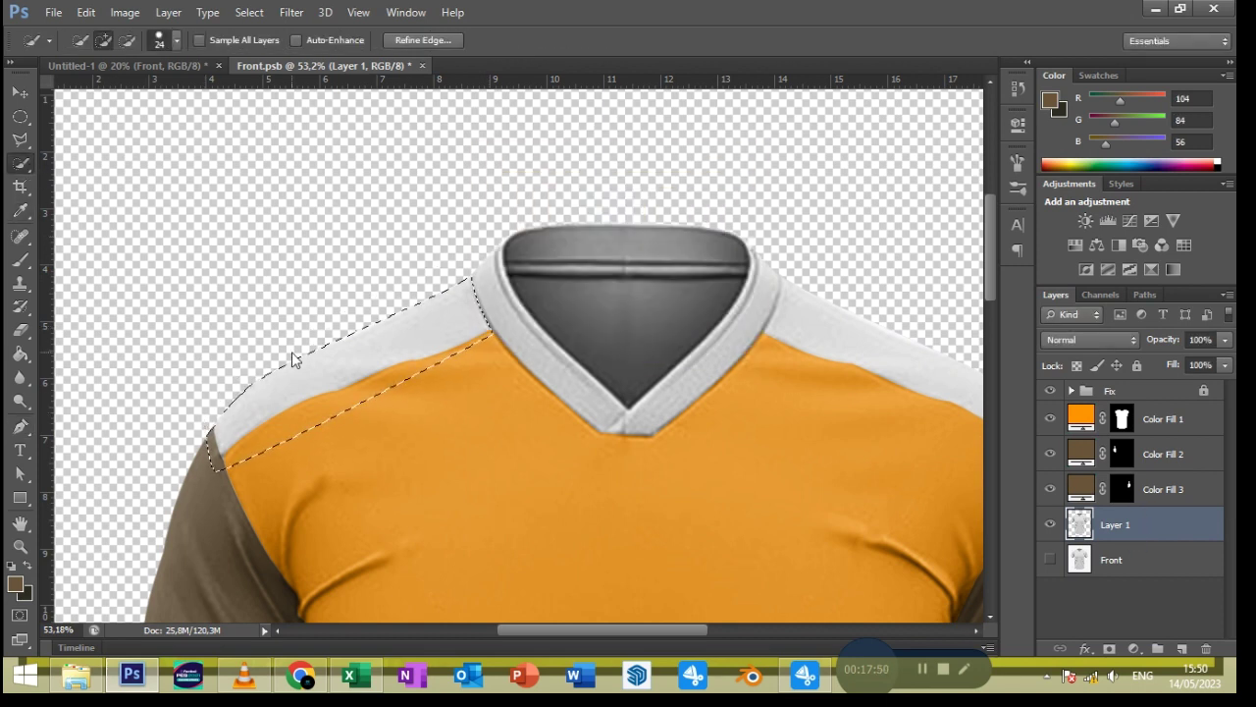
click(1133, 649)
click(1089, 257)
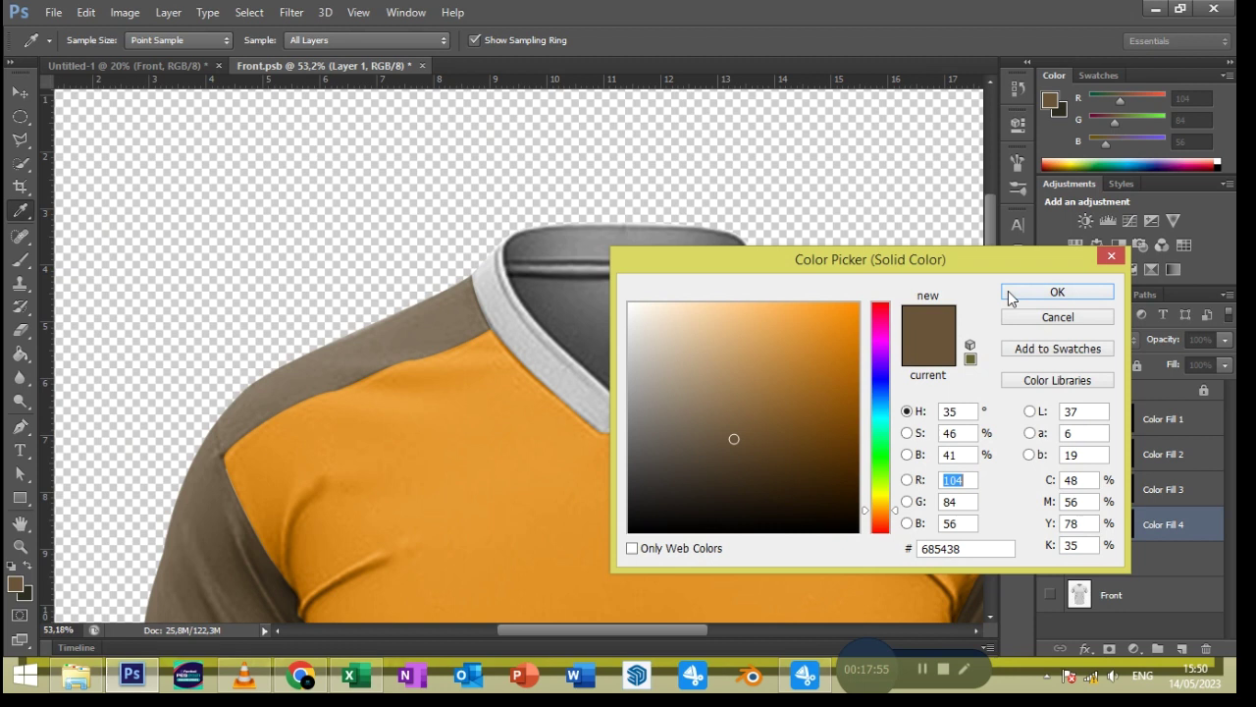
click(1008, 291)
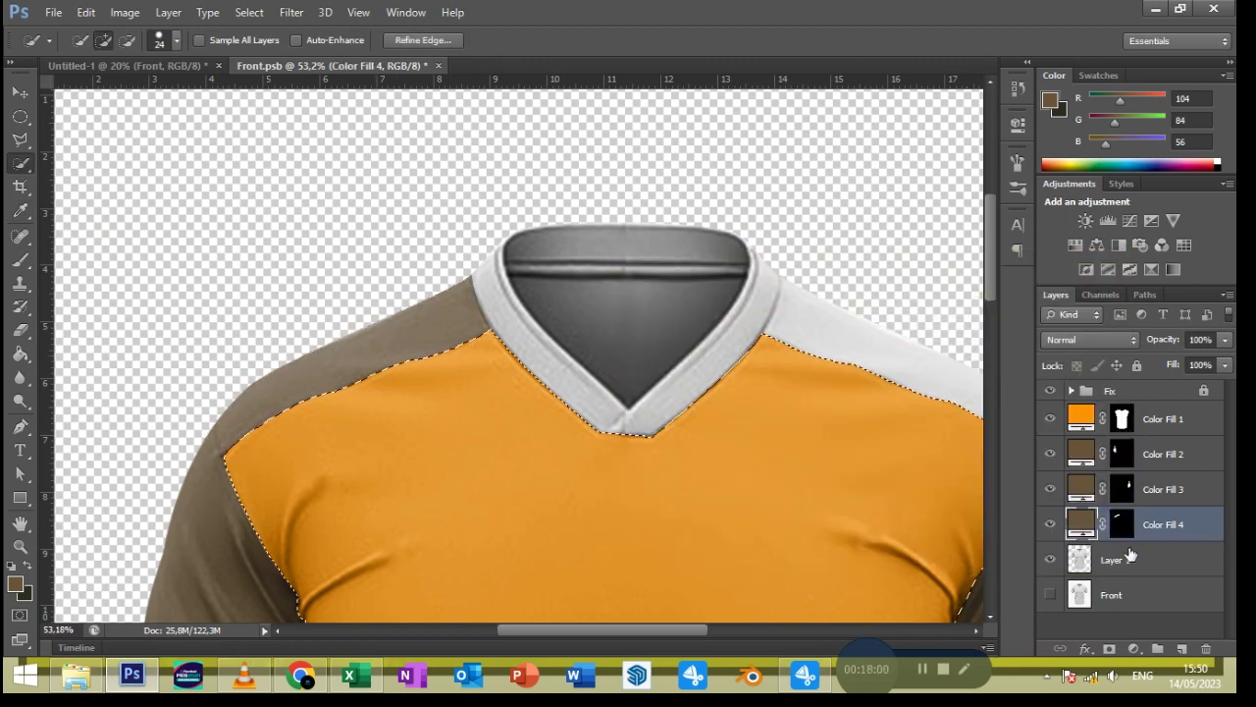
Erase Color Fill 4's mask where it overlaps the orange body, then deselect and return to Layer 1
click(1122, 524)
key(d)
key(e)
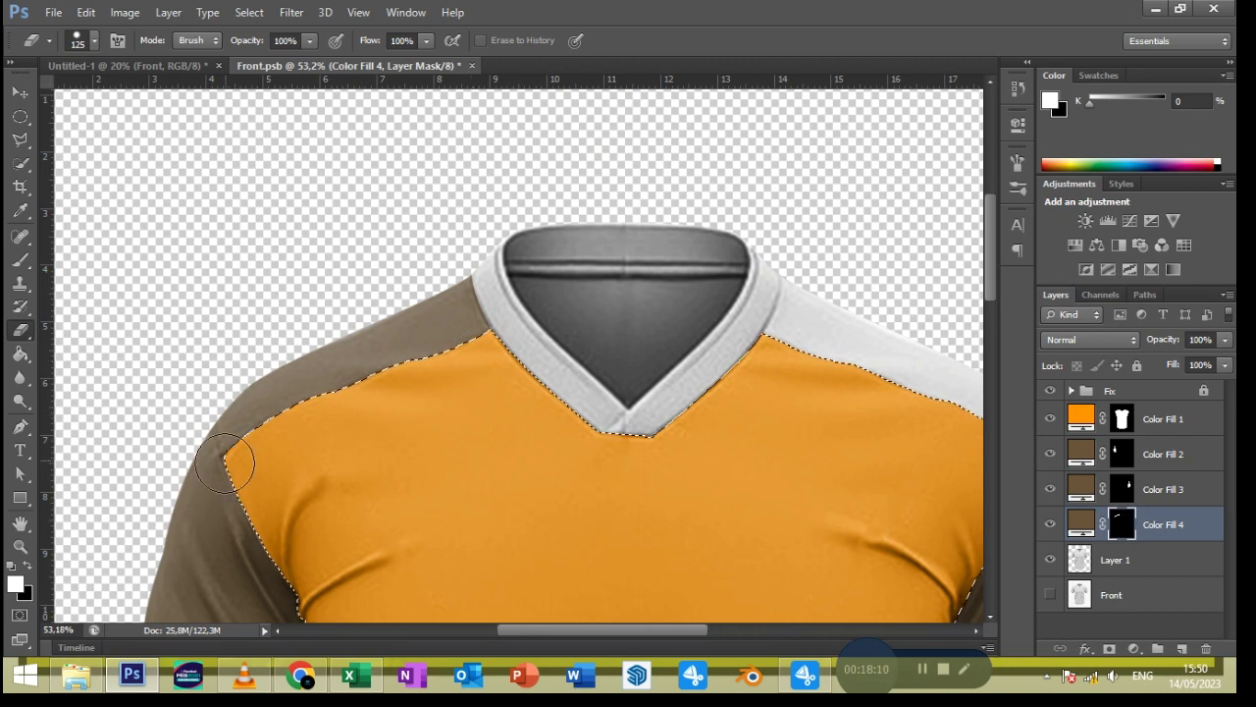
ctrl+click(1122, 453)
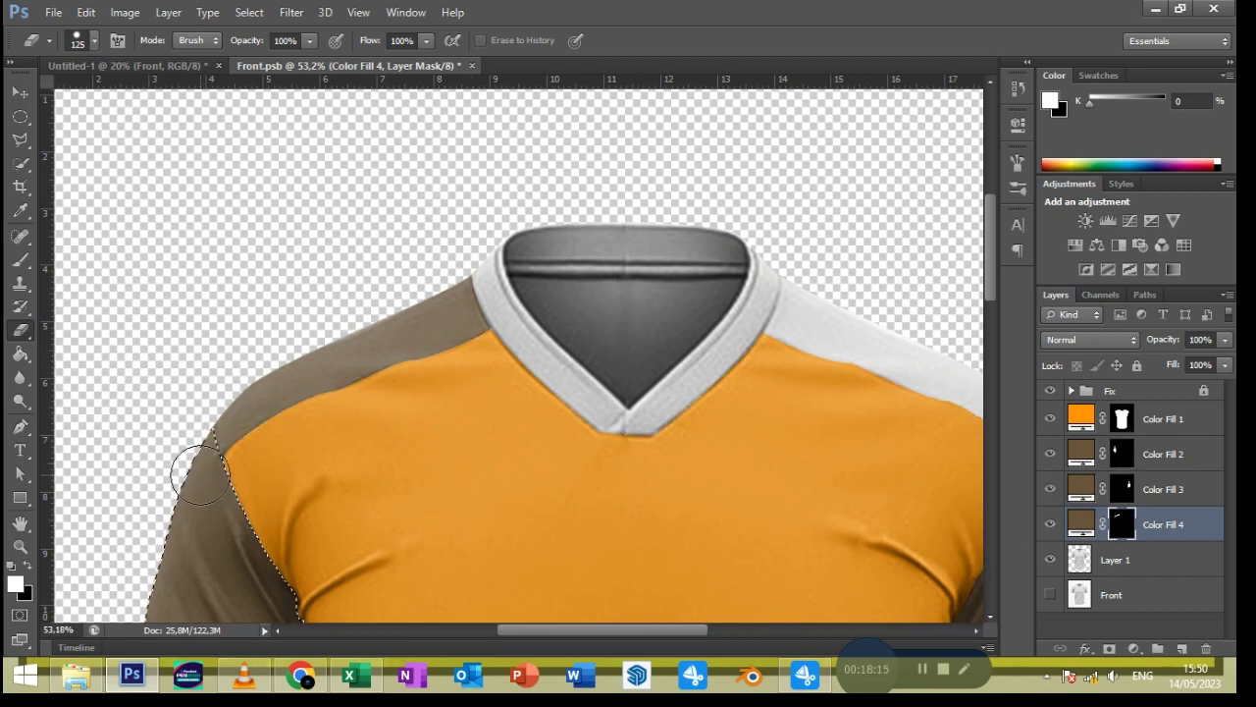
key(ctrl+d)
ctrl+click(1122, 523)
scroll(468, 454, right, 5)
key(alt+[)
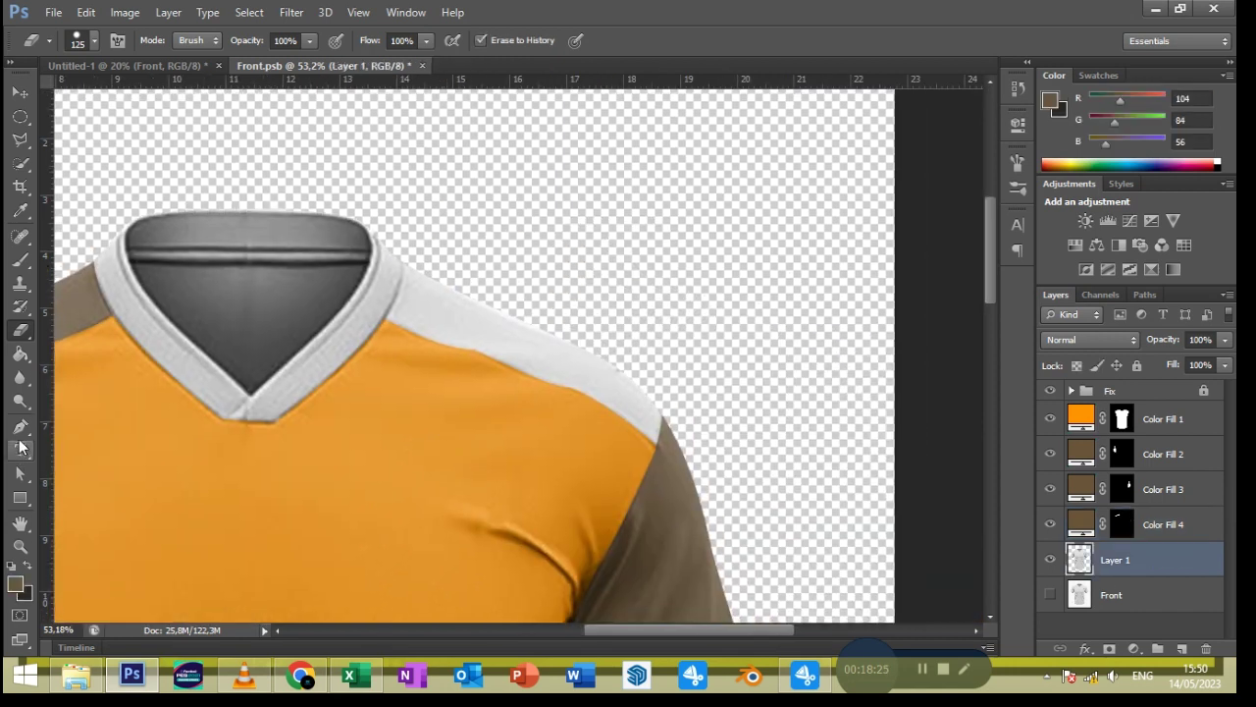
Trace a Pen path over the right shoulder strip between the collar and the sleeve
click(19, 430)
click(680, 416)
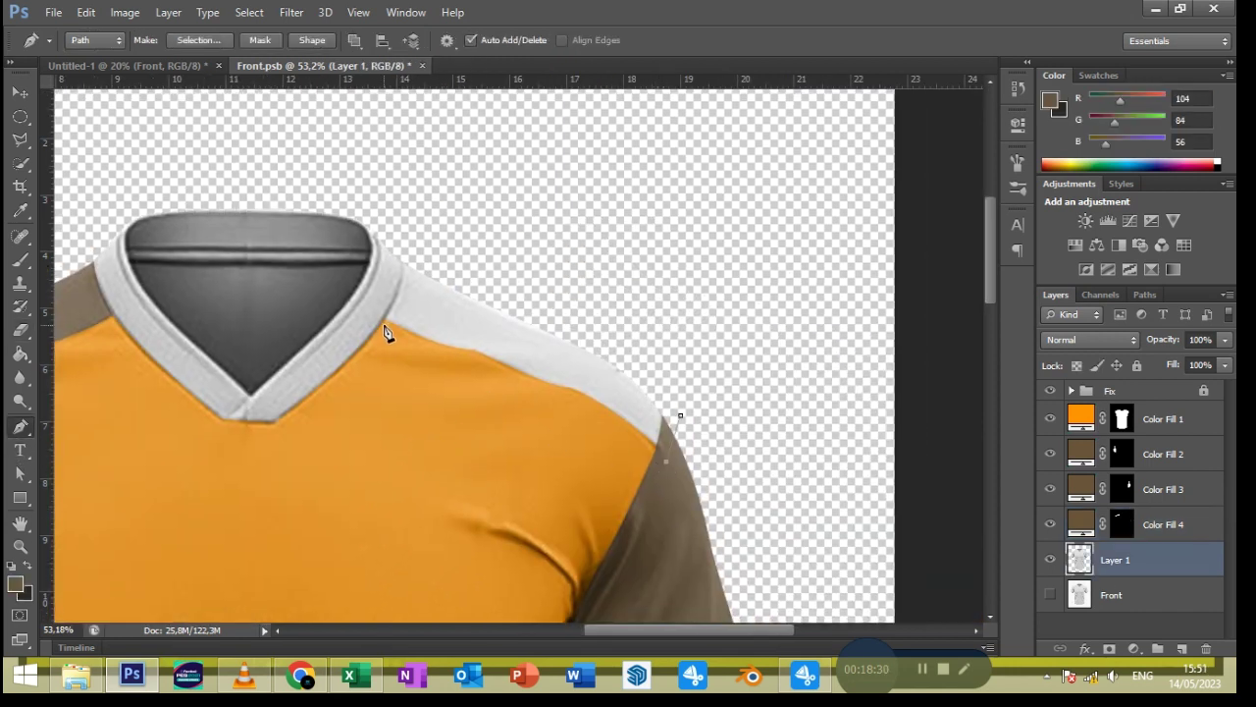
drag(384, 320, 392, 213)
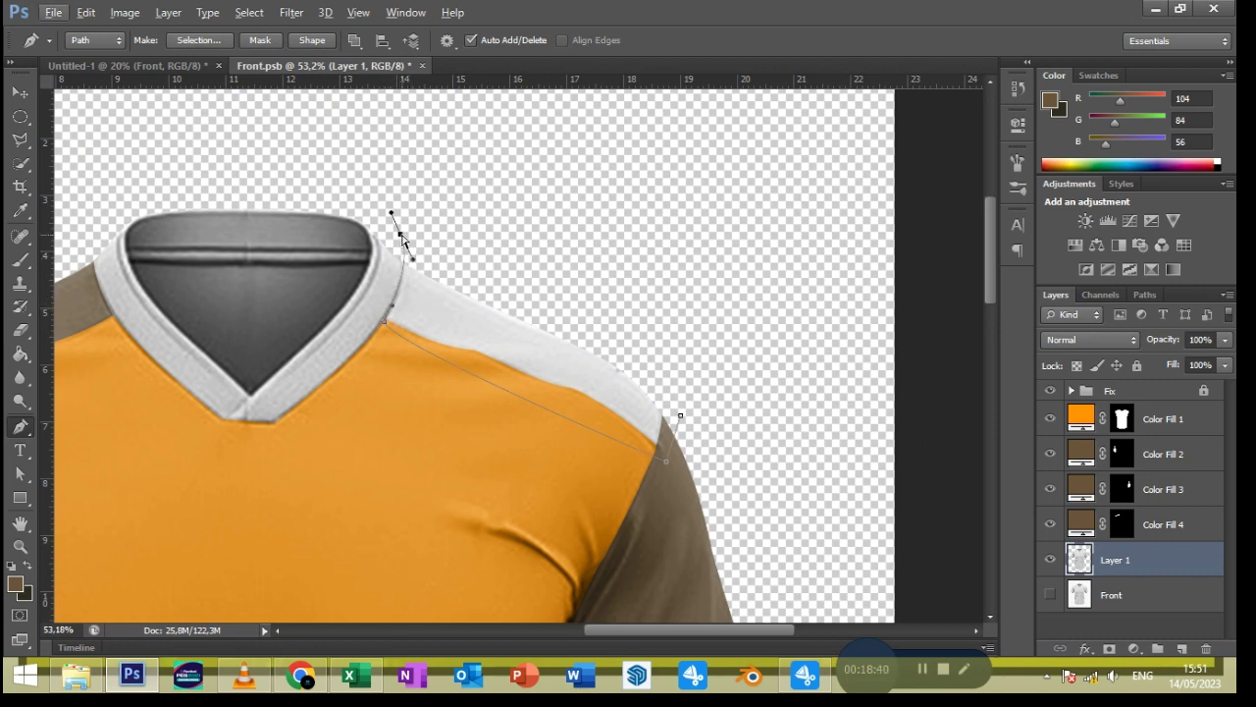
drag(681, 417, 685, 454)
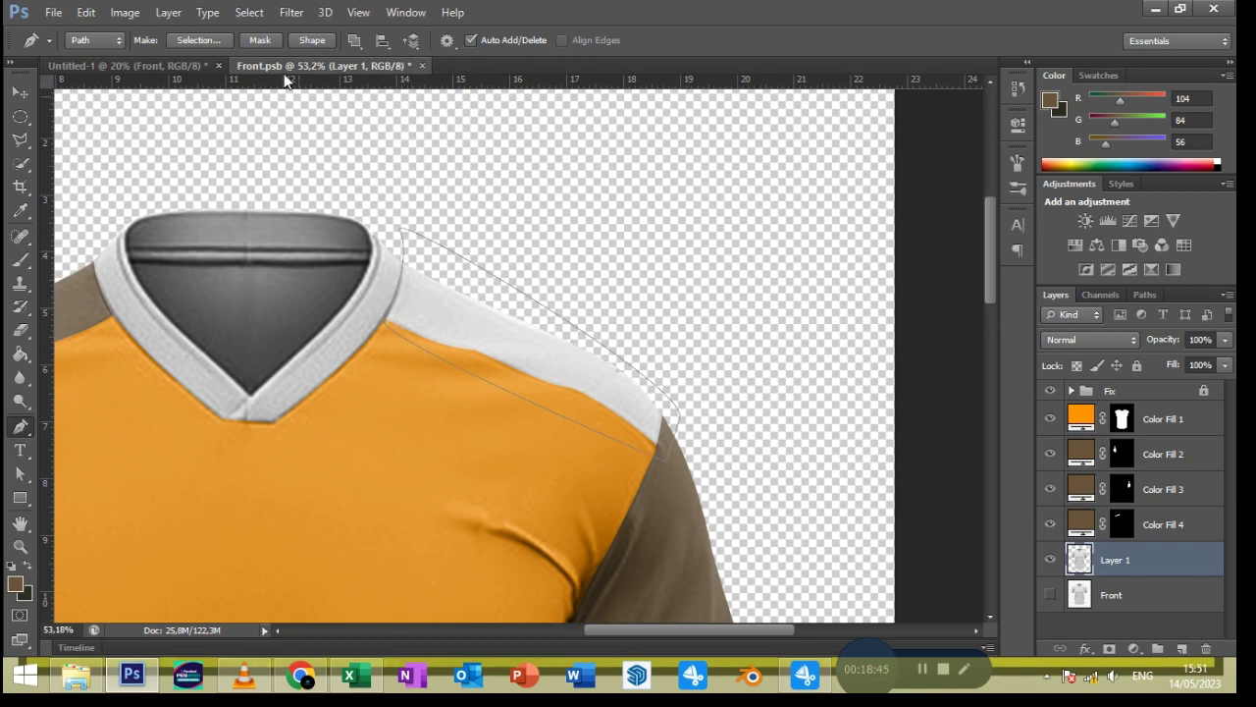
scroll(388, 324, up, 3)
drag(383, 321, 382, 319)
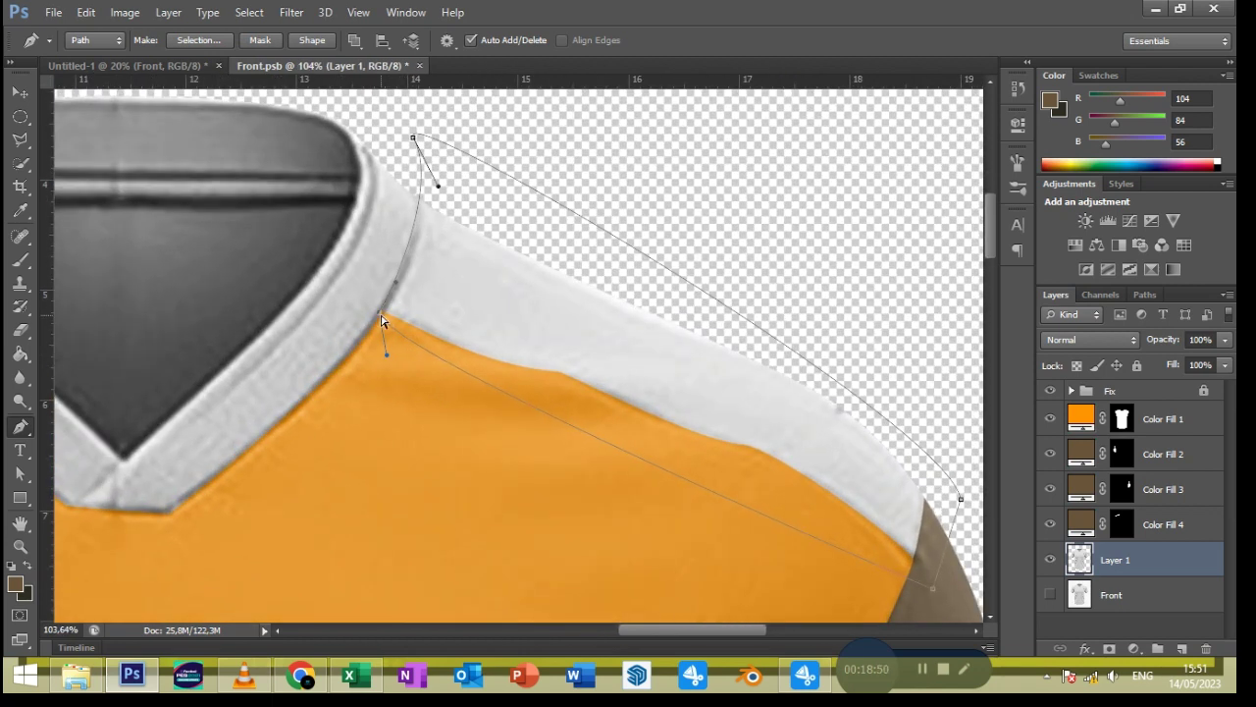
scroll(428, 387, down, 3)
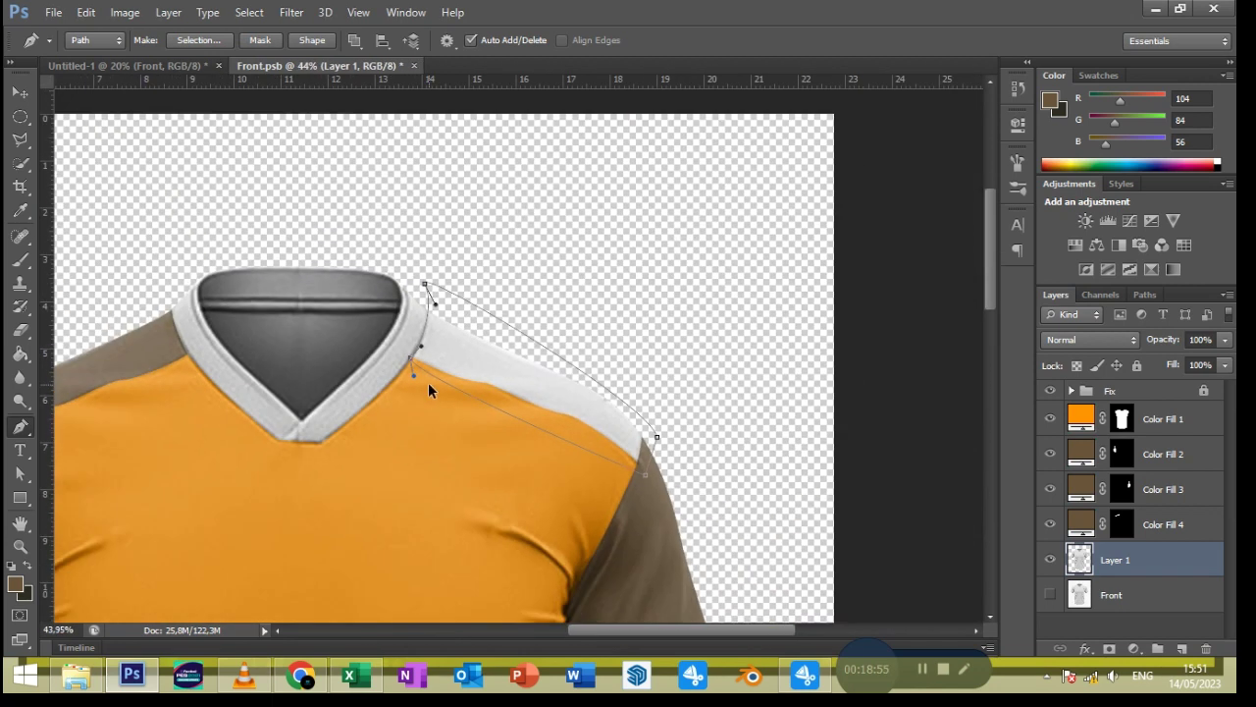
key(i)
Convert the shoulder path to a selection and fill it brown as Color Fill 5
click(207, 40)
click(715, 187)
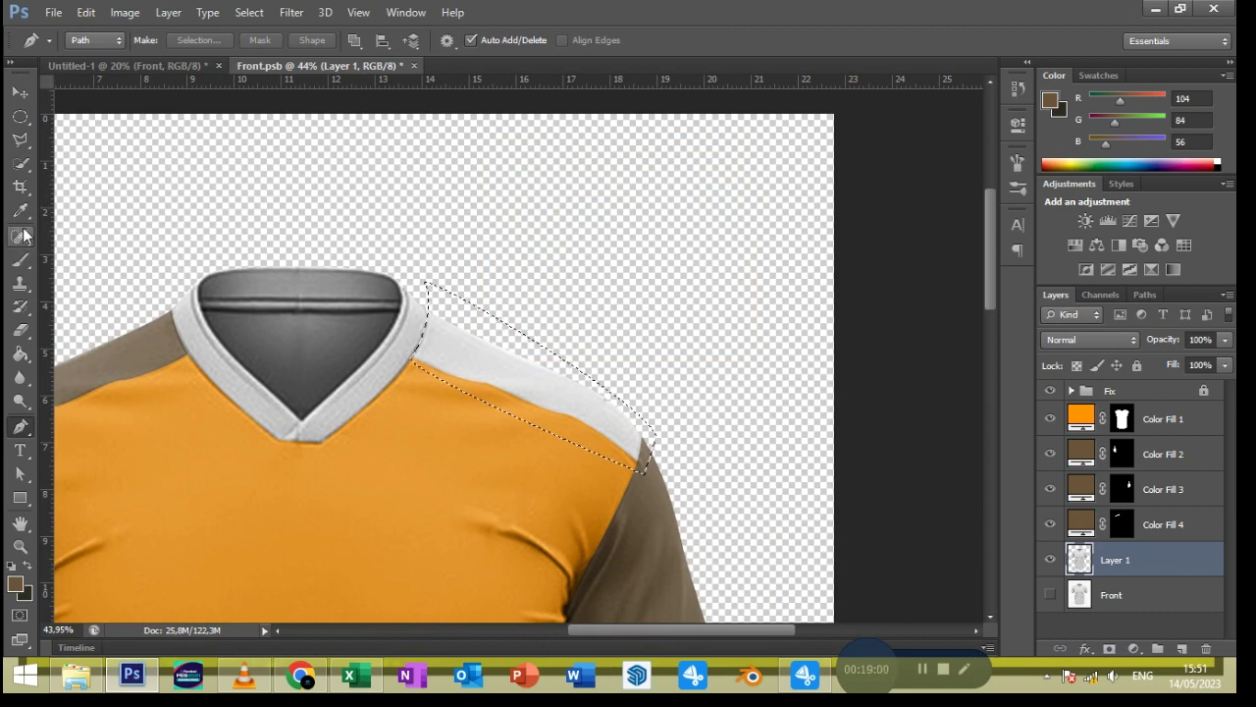
click(21, 167)
click(1134, 649)
click(1140, 259)
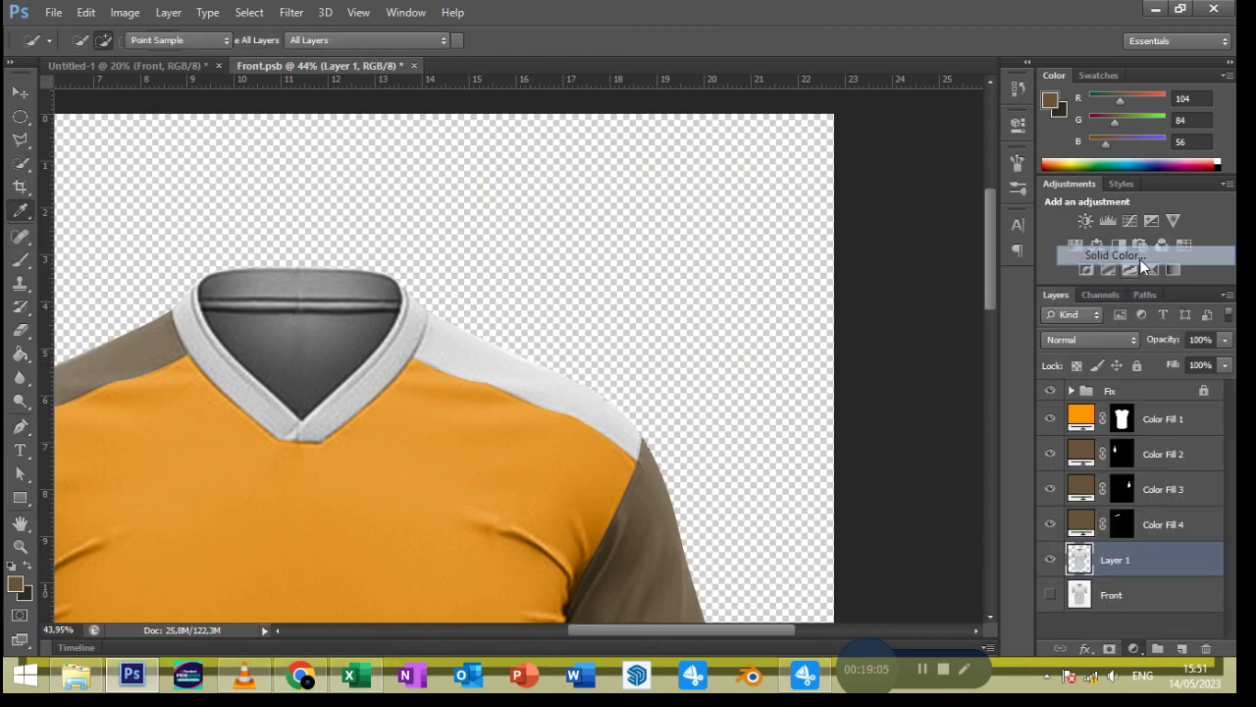
click(1031, 294)
Trim Color Fill 5's mask where it overlaps the orange body, then return to Layer 1
ctrl+click(1122, 418)
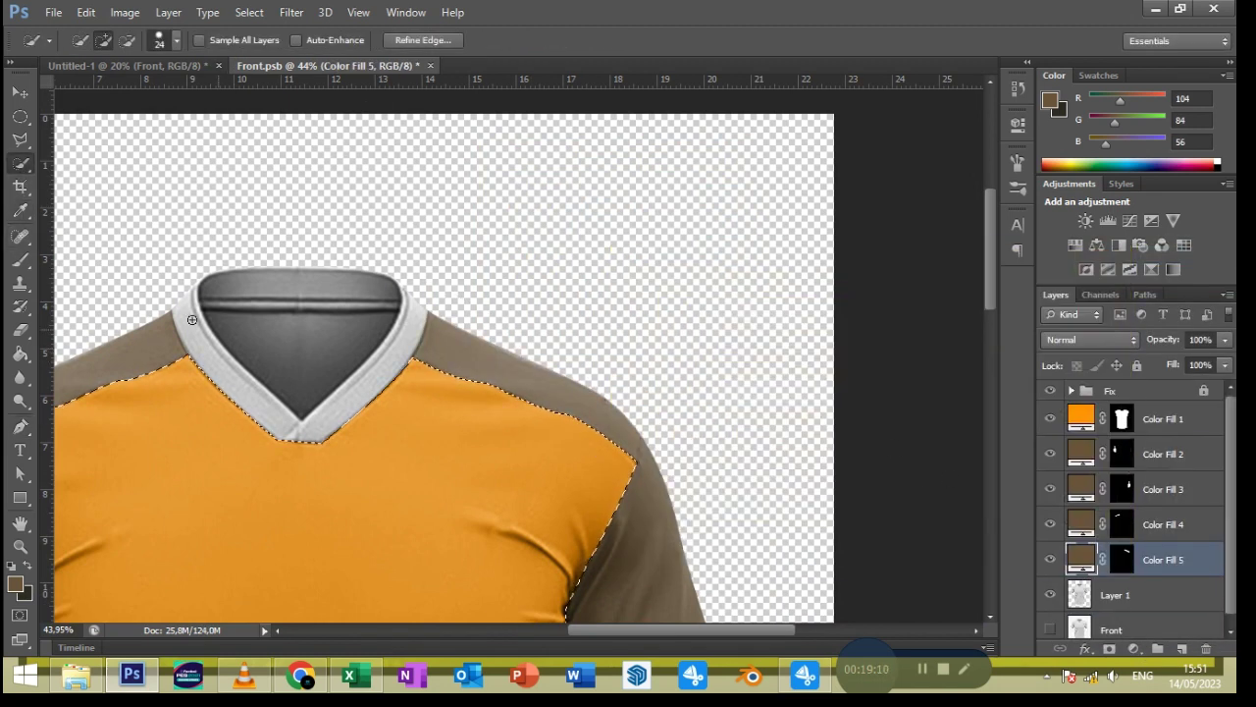
click(20, 329)
key(ctrl+backslash)
key(d)
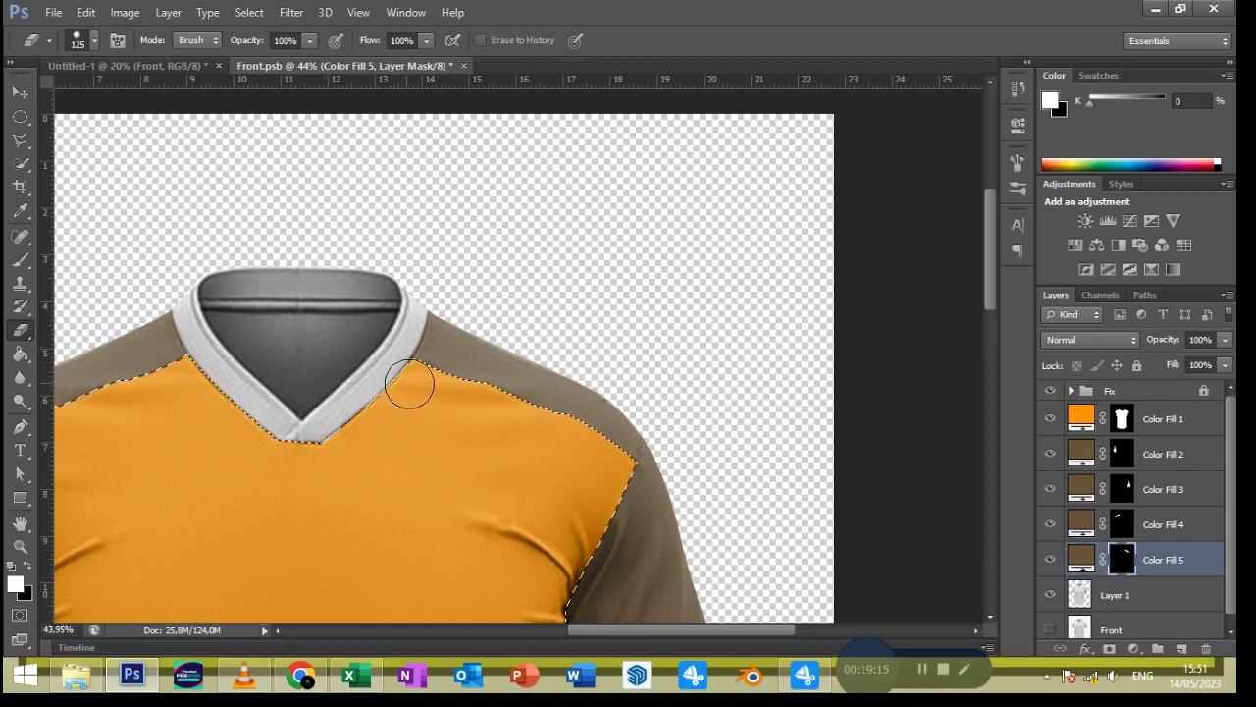
key(ctrl+d)
ctrl+click(1122, 496)
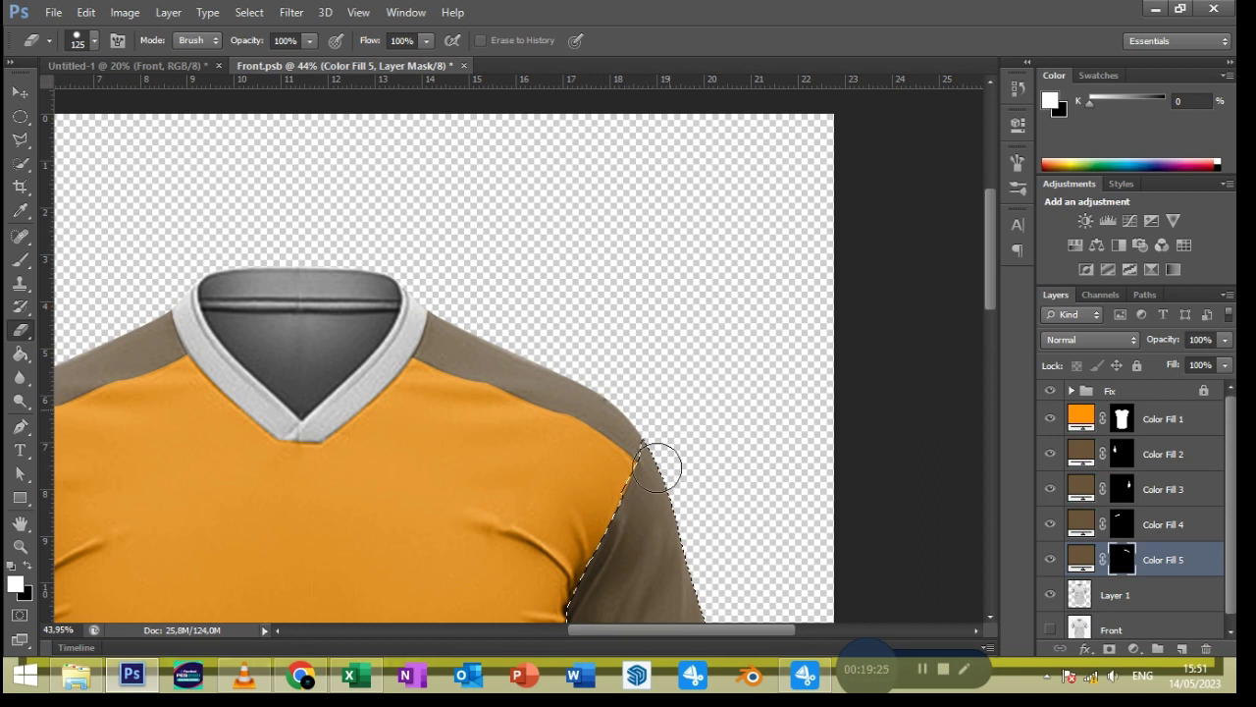
key(alt+bracketright)
key(alt+bracketright)
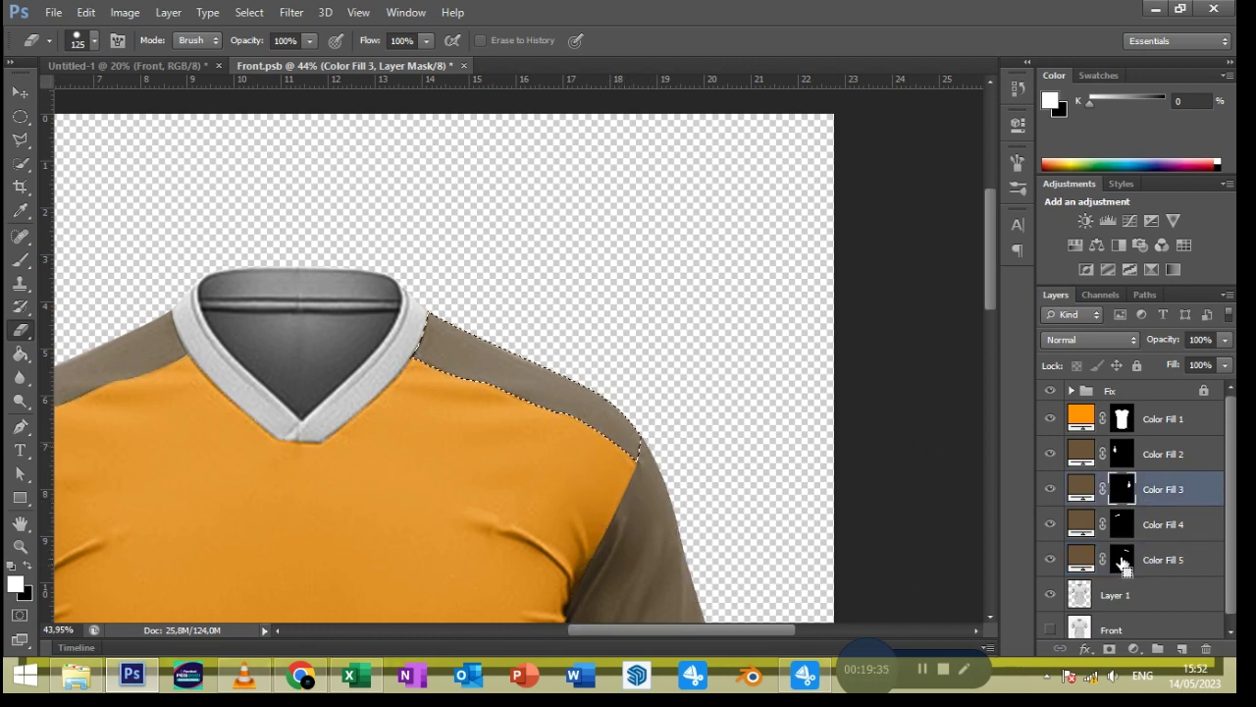
key(alt+bracketleft)
key(alt+bracketleft)
key(alt+bracketleft)
key(p)
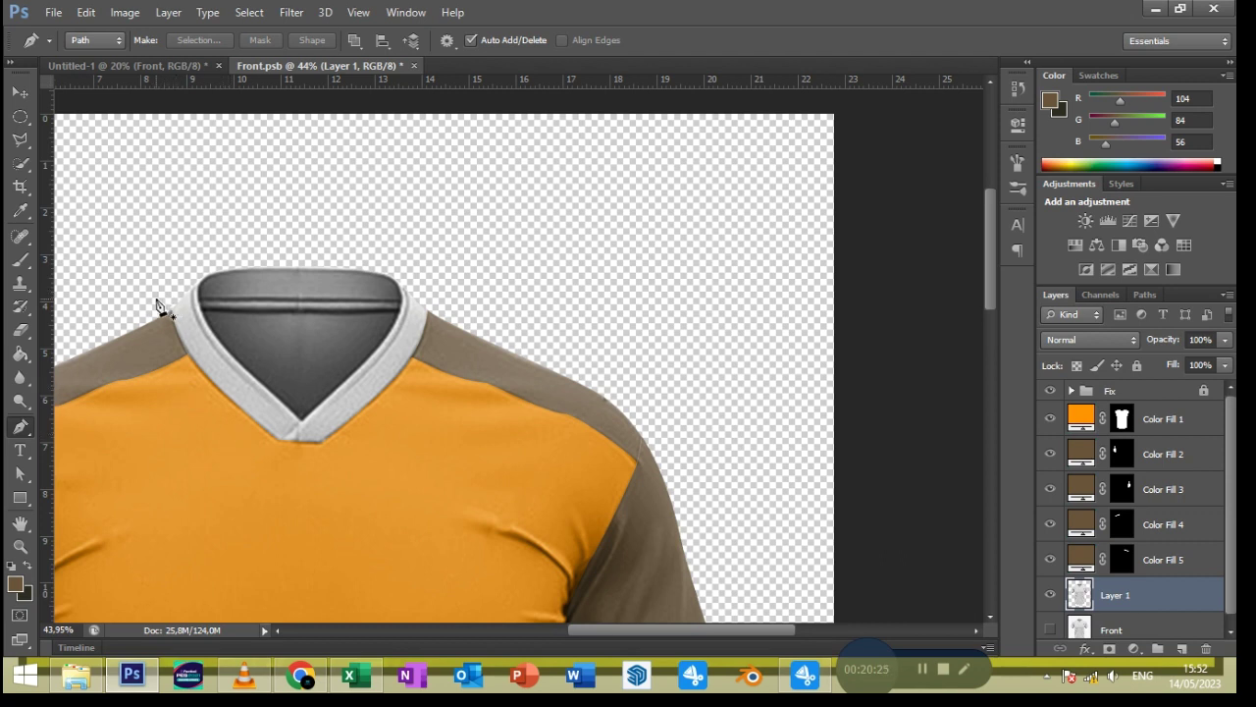
Trace a curved Pen path around the left half of the V-neck collar
scroll(277, 452, up, 1)
click(276, 446)
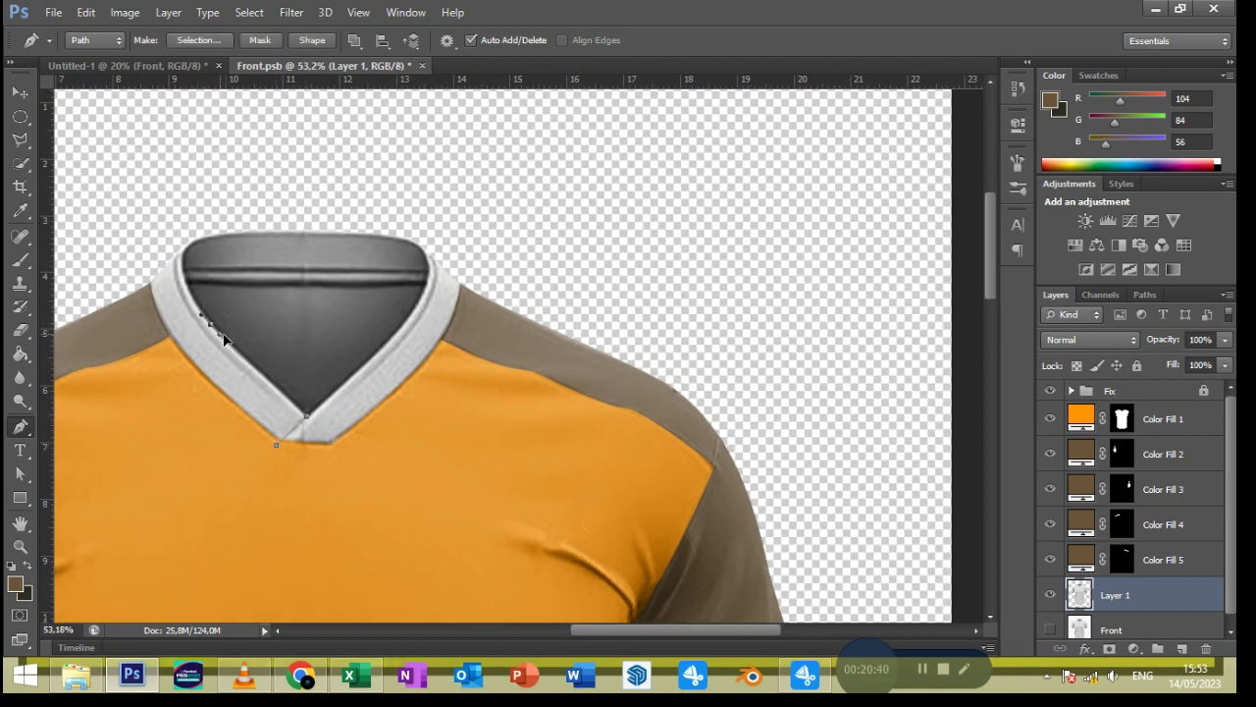
click(243, 357)
scroll(252, 402, up, 1)
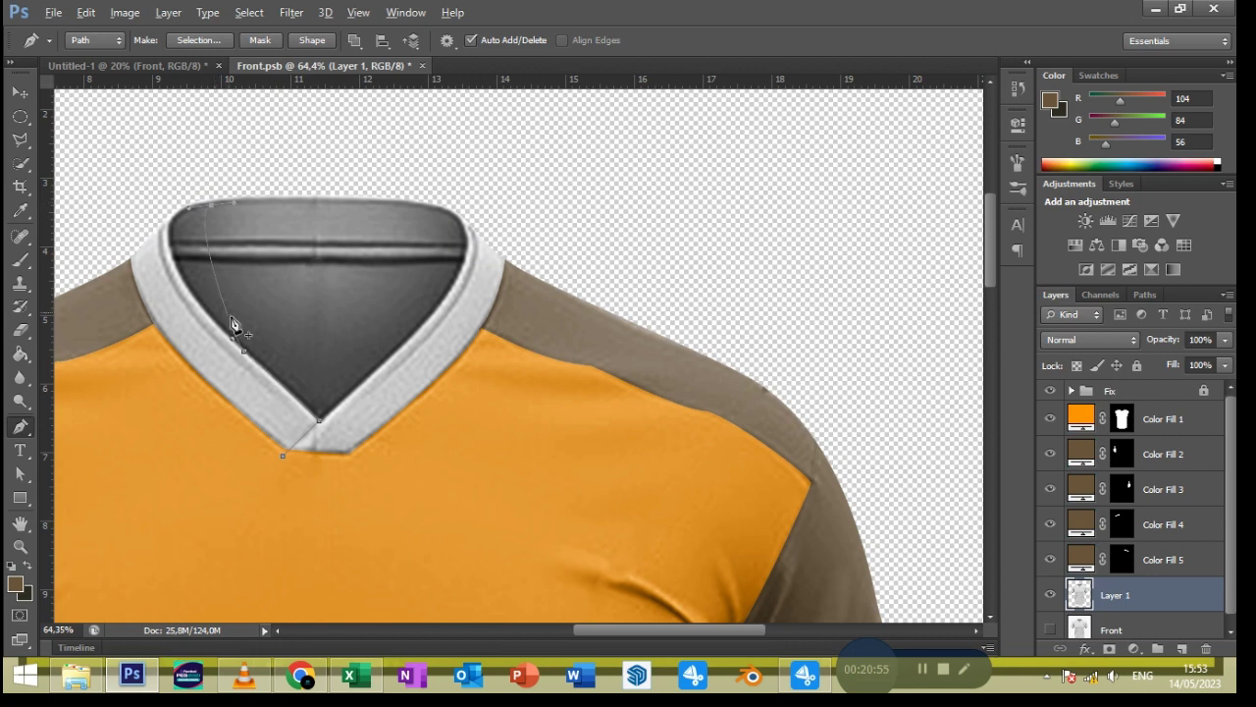
mouse_move(190, 211)
mouse_down()
mouse_move(169, 212)
mouse_move(193, 203)
mouse_up()
drag(233, 341, 147, 275)
drag(197, 204, 153, 207)
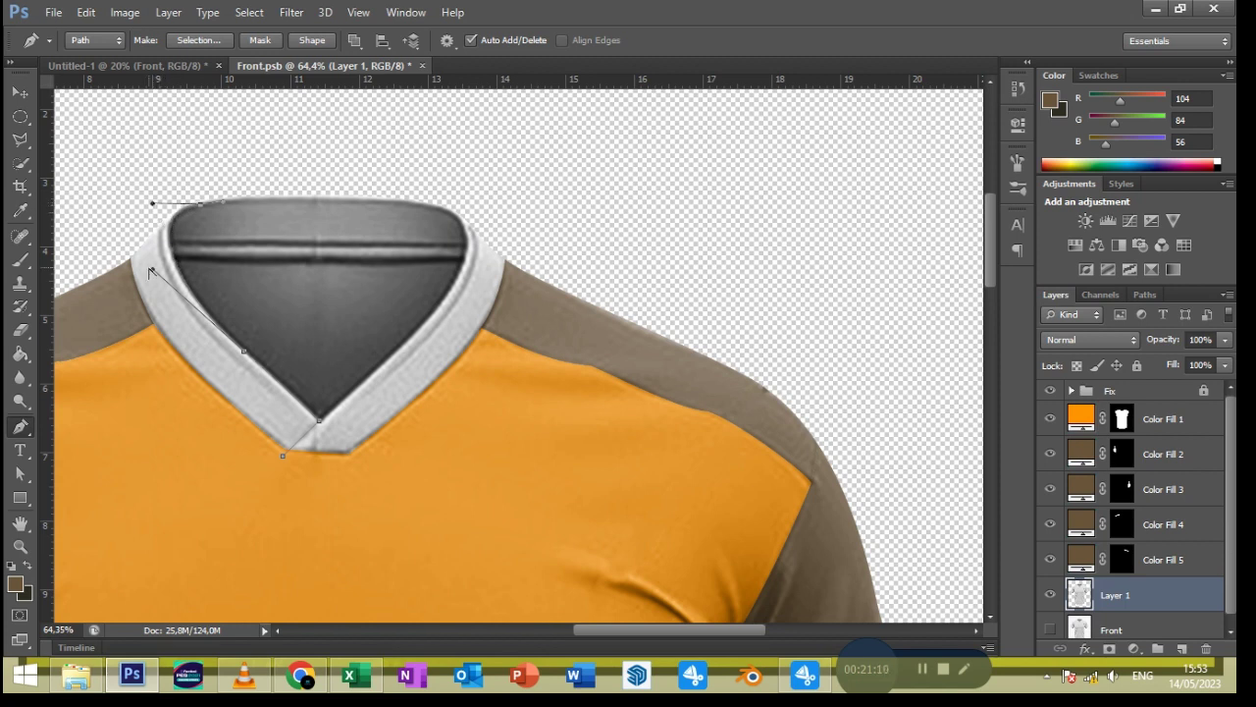
drag(221, 204, 269, 187)
drag(128, 256, 124, 344)
click(282, 456)
Make a selection from the collar path and try an orange fill, then delete it
click(198, 40)
key(Return)
click(19, 162)
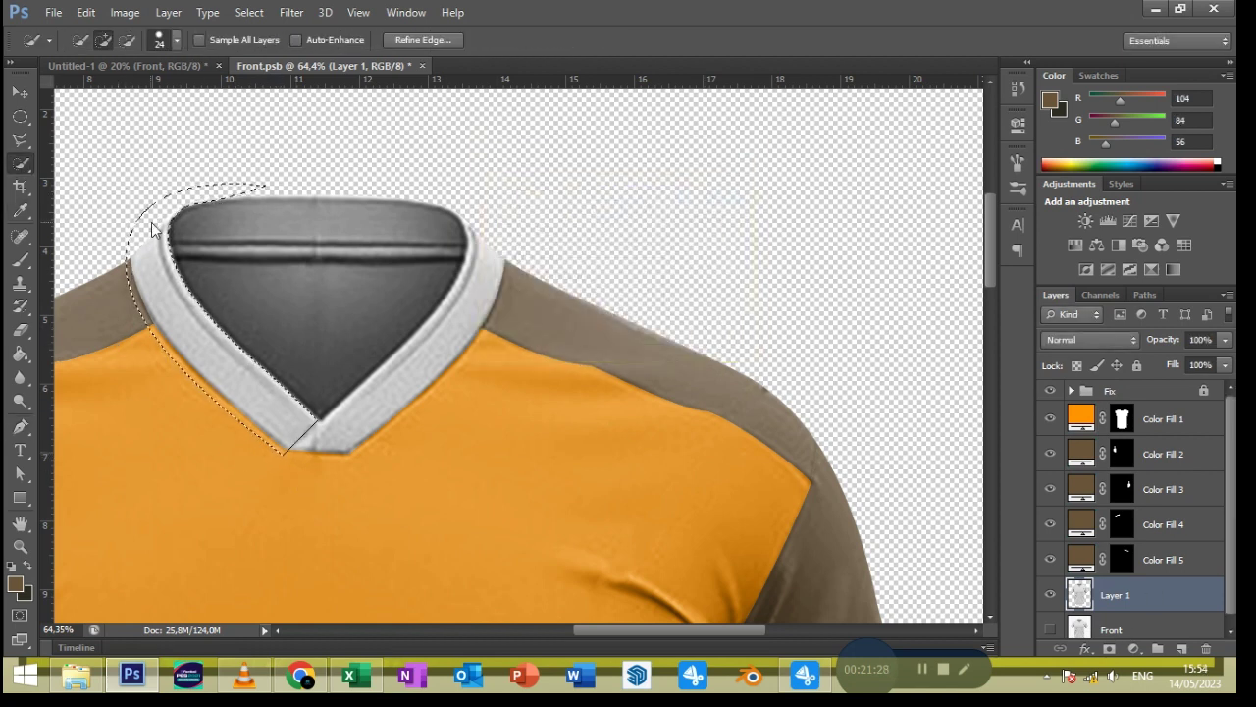
click(1134, 648)
click(1121, 258)
drag(847, 325, 865, 299)
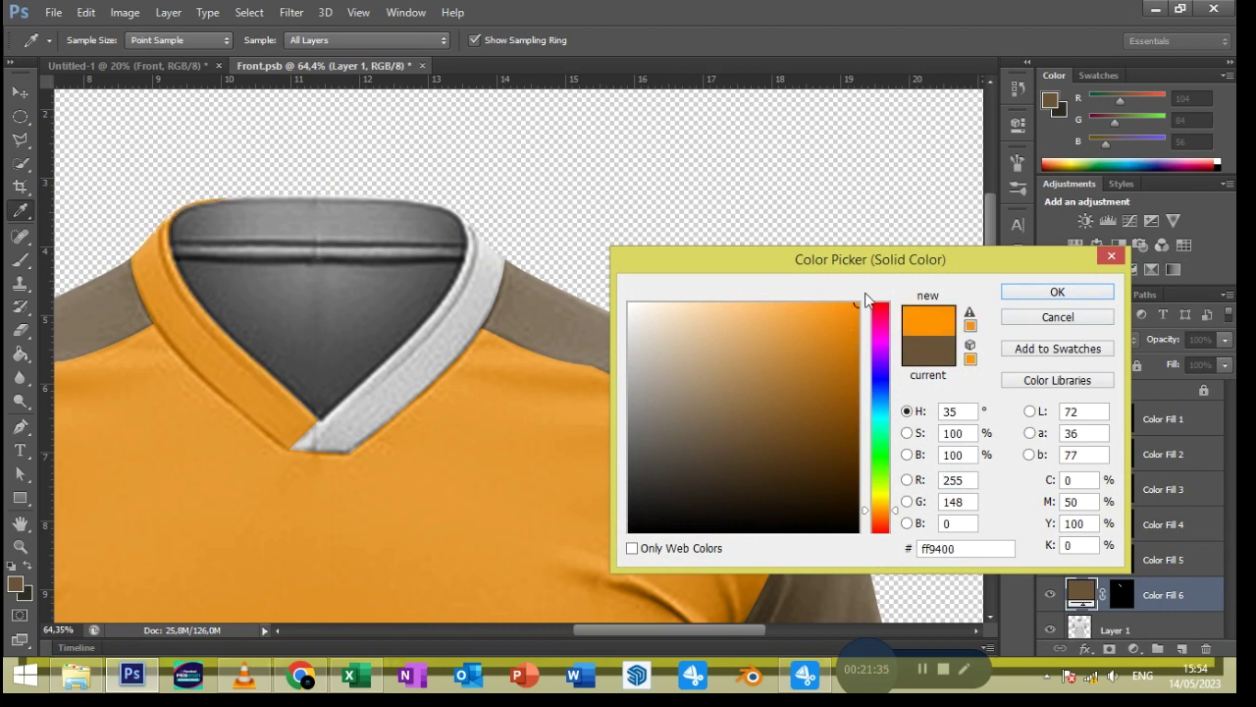
click(1036, 295)
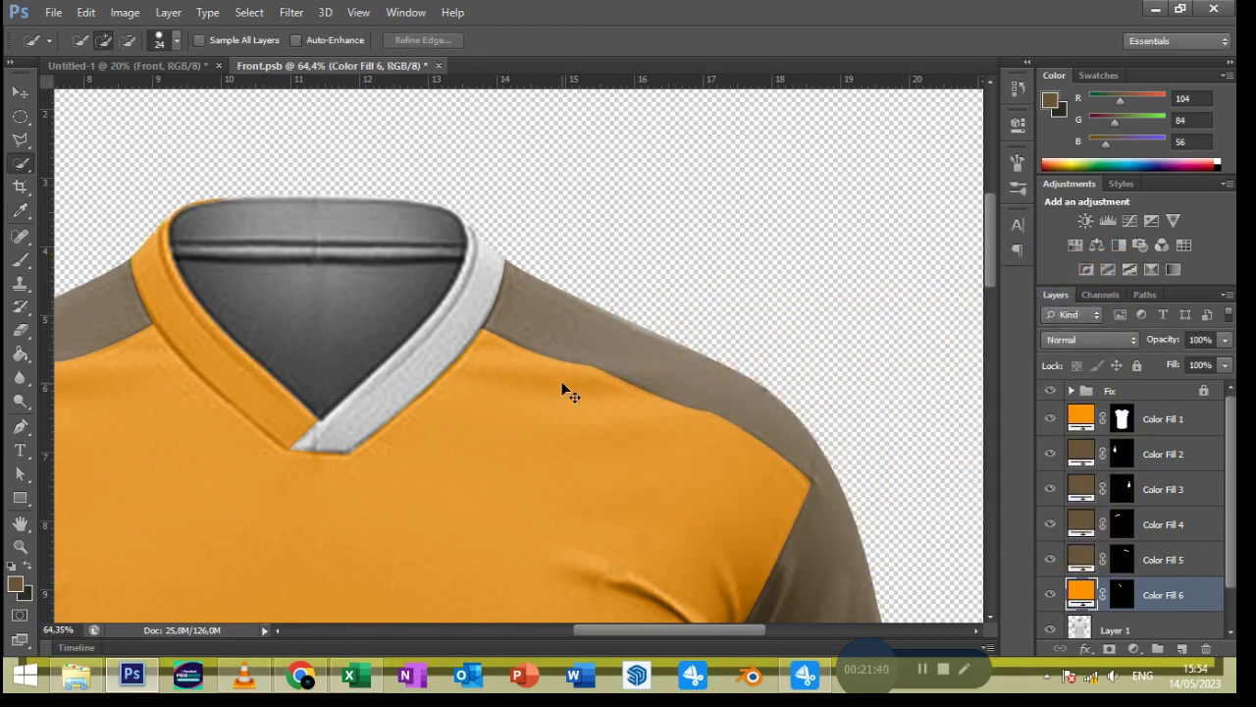
key(Delete)
Remove a stray anchor from the collar path and refill it orange (#ff9400) as Color Fill 6
key(p)
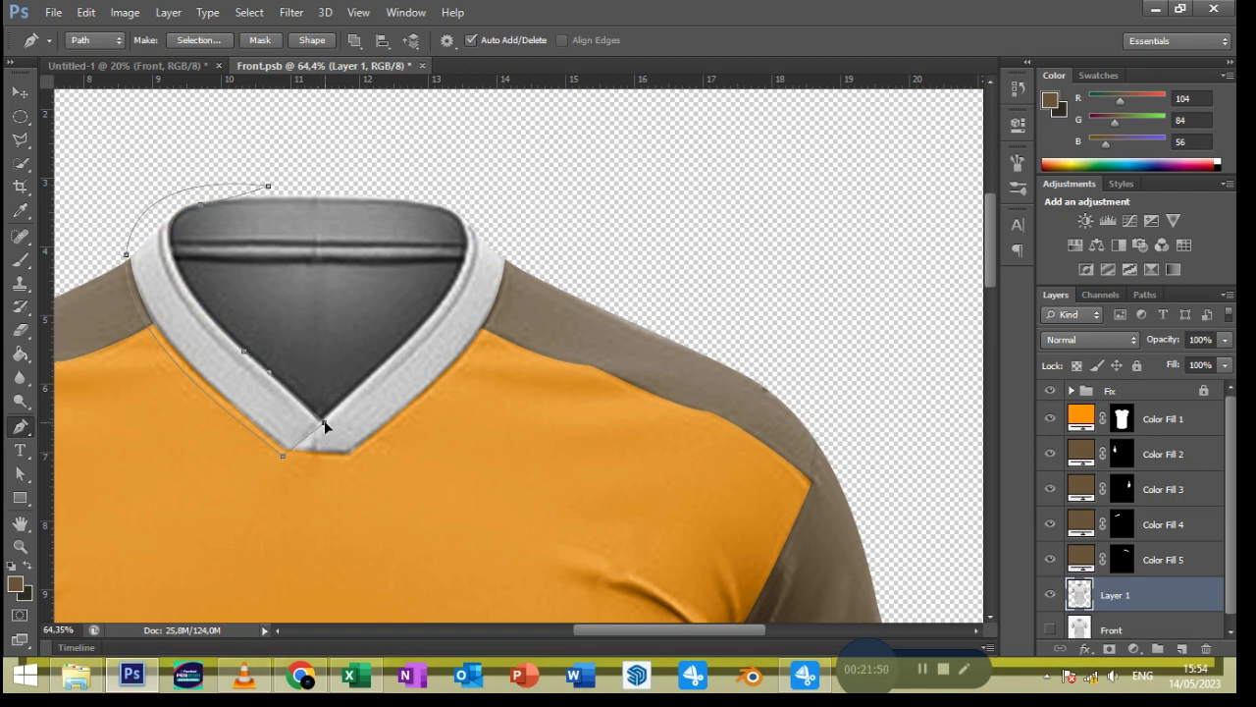
click(282, 457)
click(200, 39)
click(715, 192)
key(w)
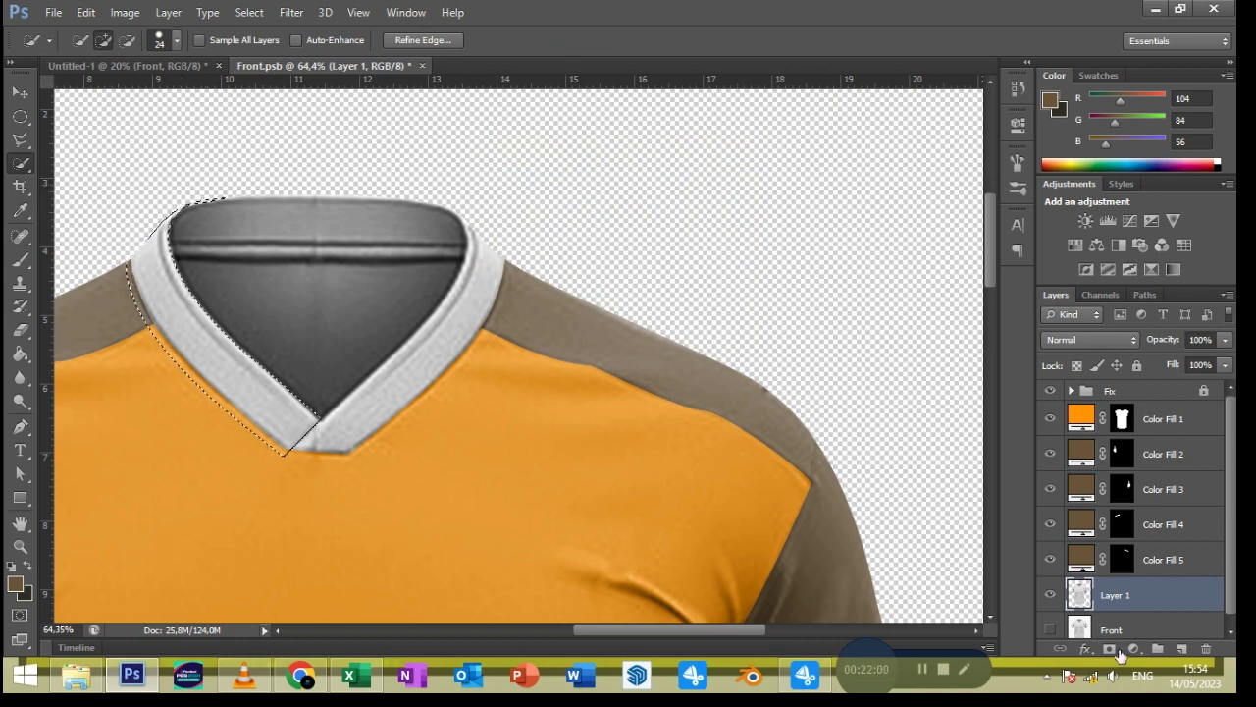
click(1120, 655)
click(1130, 258)
click(1057, 288)
Erase Color Fill 6's mask where it overlaps the orange body and left shoulder panel
ctrl+click(1122, 420)
key(e)
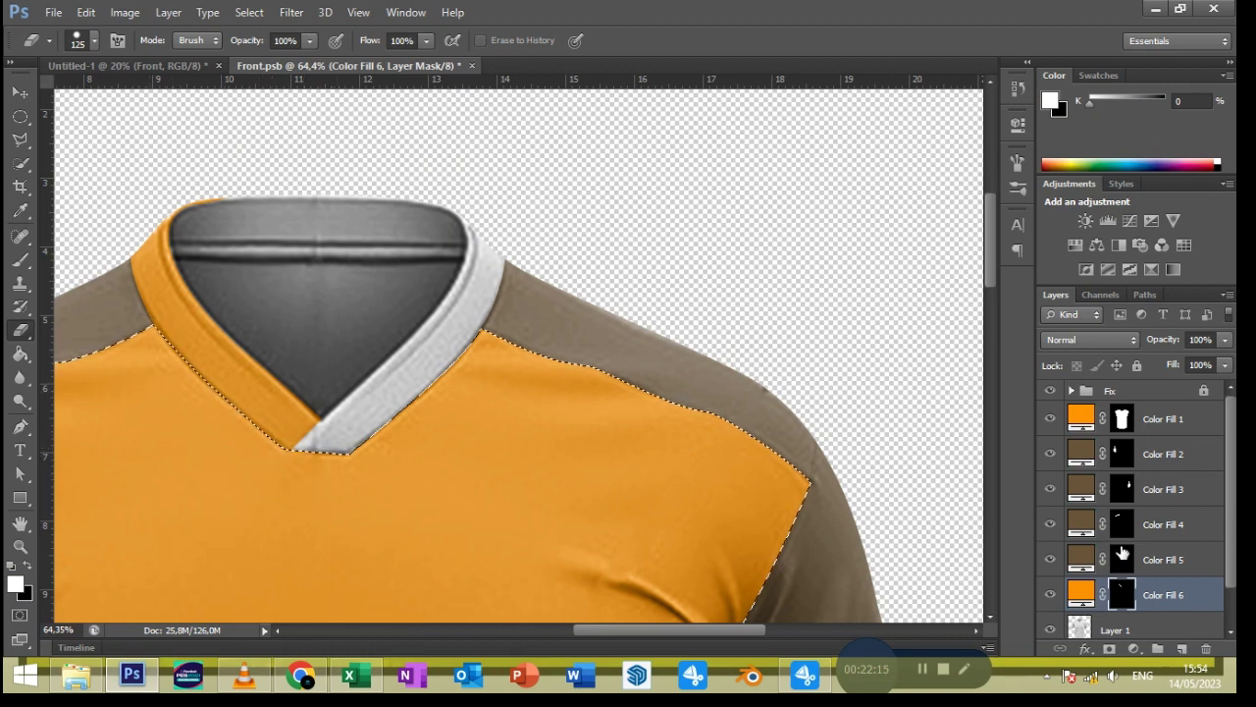
ctrl+click(1122, 525)
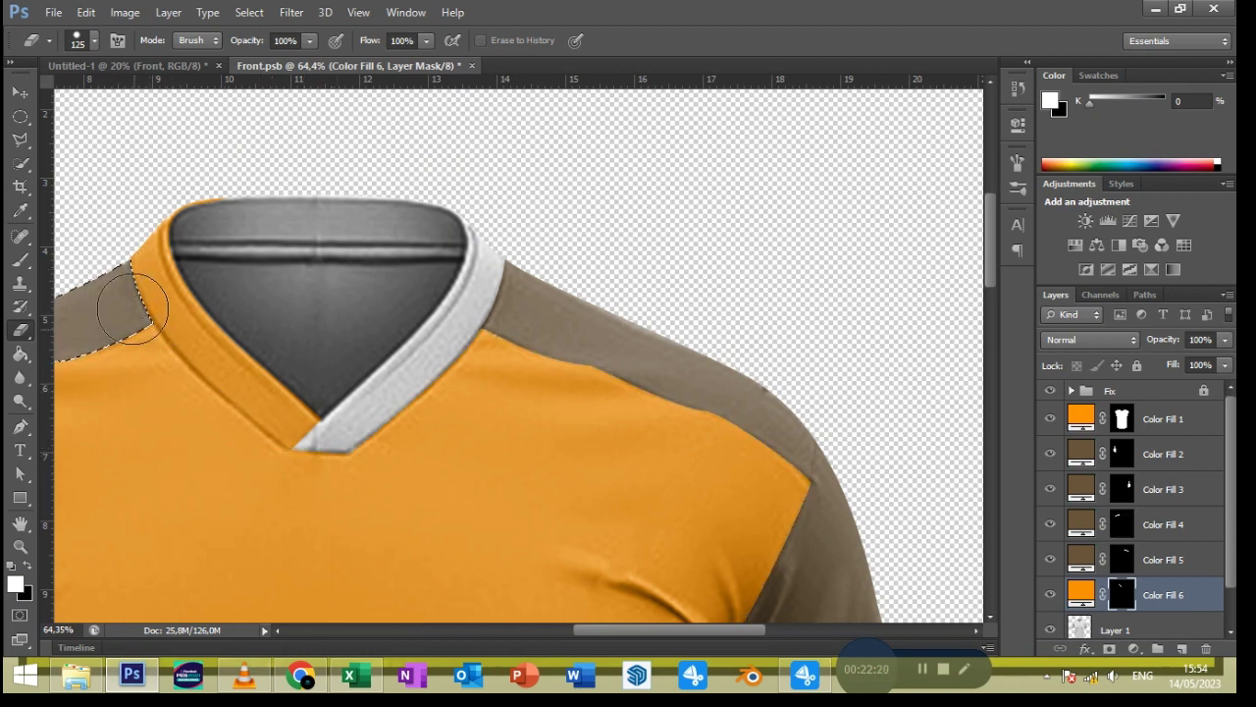
key(ctrl+d)
key(alt+[)
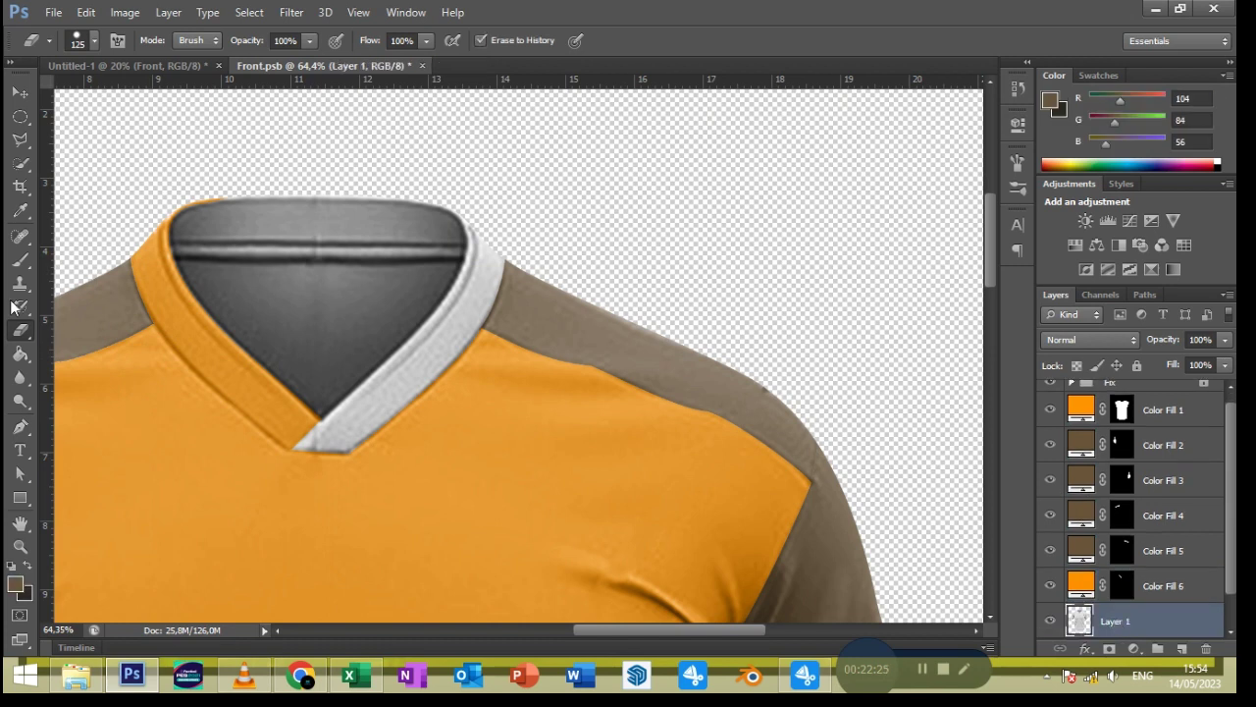
click(20, 426)
Trace a Pen path around the right half of the V-neck collar, redrawing it once
click(284, 451)
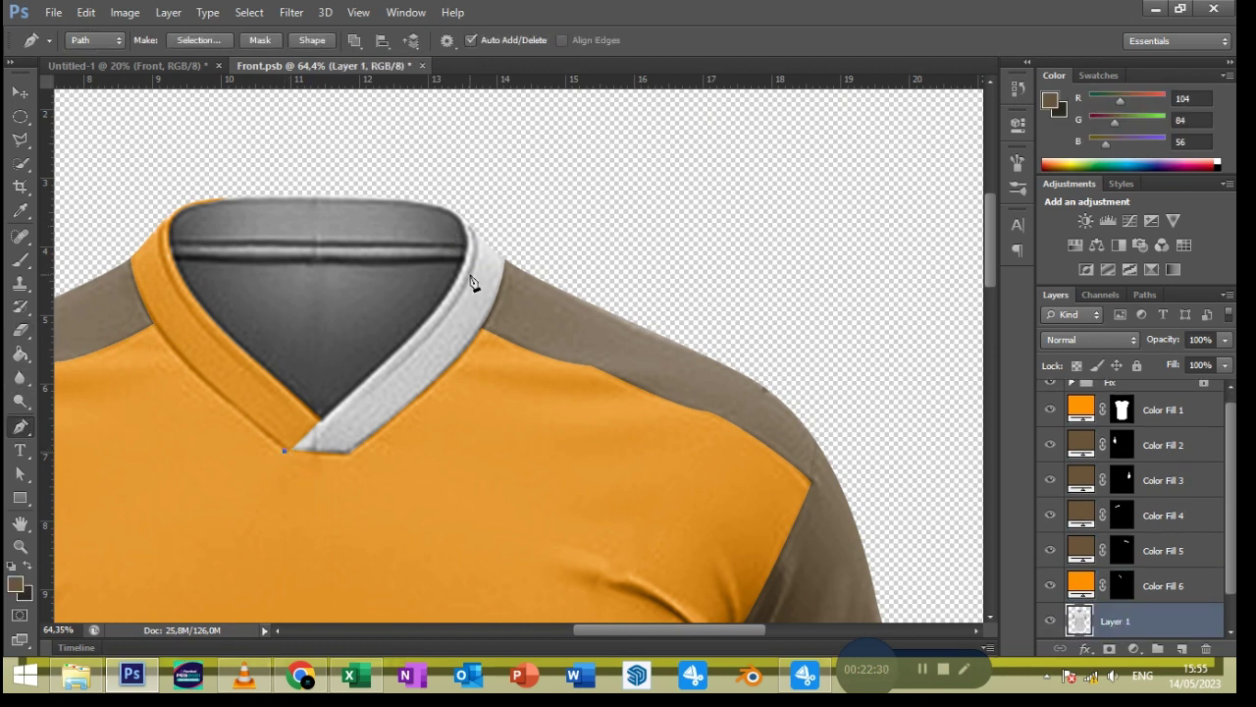
mouse_move(420, 324)
mouse_down()
mouse_move(432, 318)
mouse_move(424, 331)
mouse_up()
click(283, 451)
click(285, 452)
drag(467, 232, 476, 283)
drag(398, 188, 361, 181)
drag(468, 236, 469, 225)
drag(406, 198, 391, 195)
drag(510, 257, 521, 359)
drag(284, 451, 348, 472)
Convert the right collar path to a selection and fill it orange as Color Fill 7
click(198, 40)
click(720, 190)
key(w)
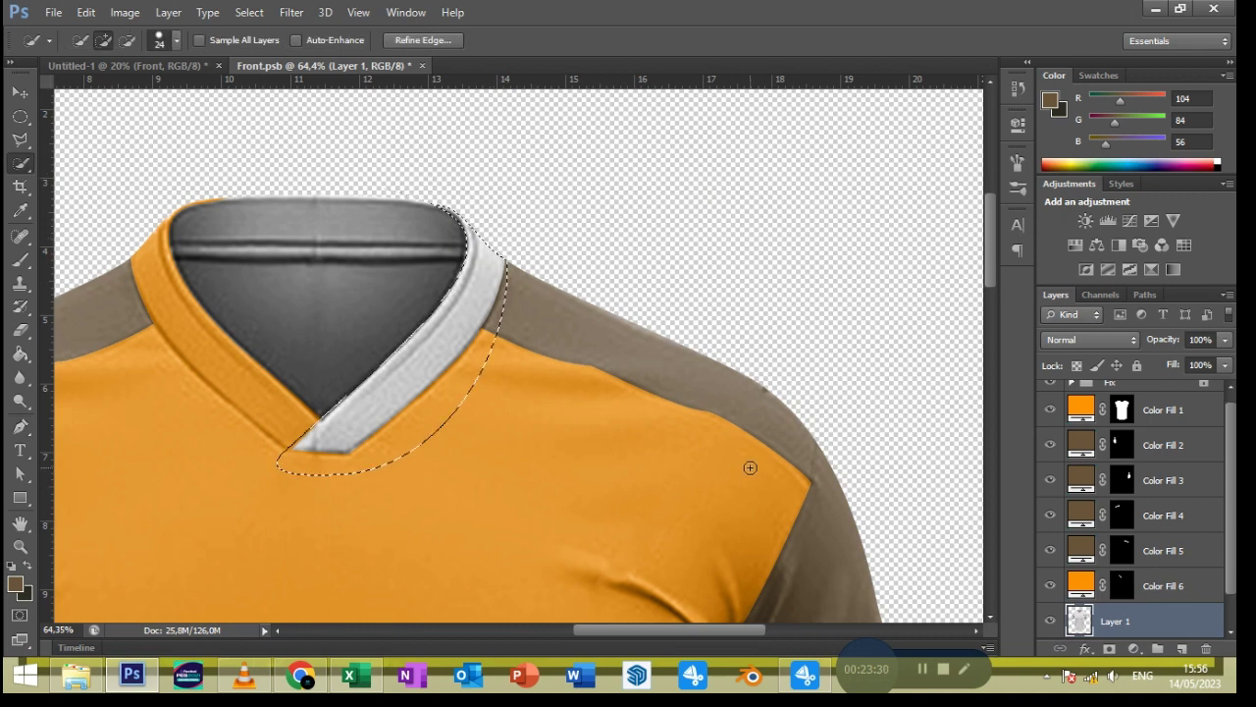
click(1133, 648)
click(1089, 253)
click(1057, 289)
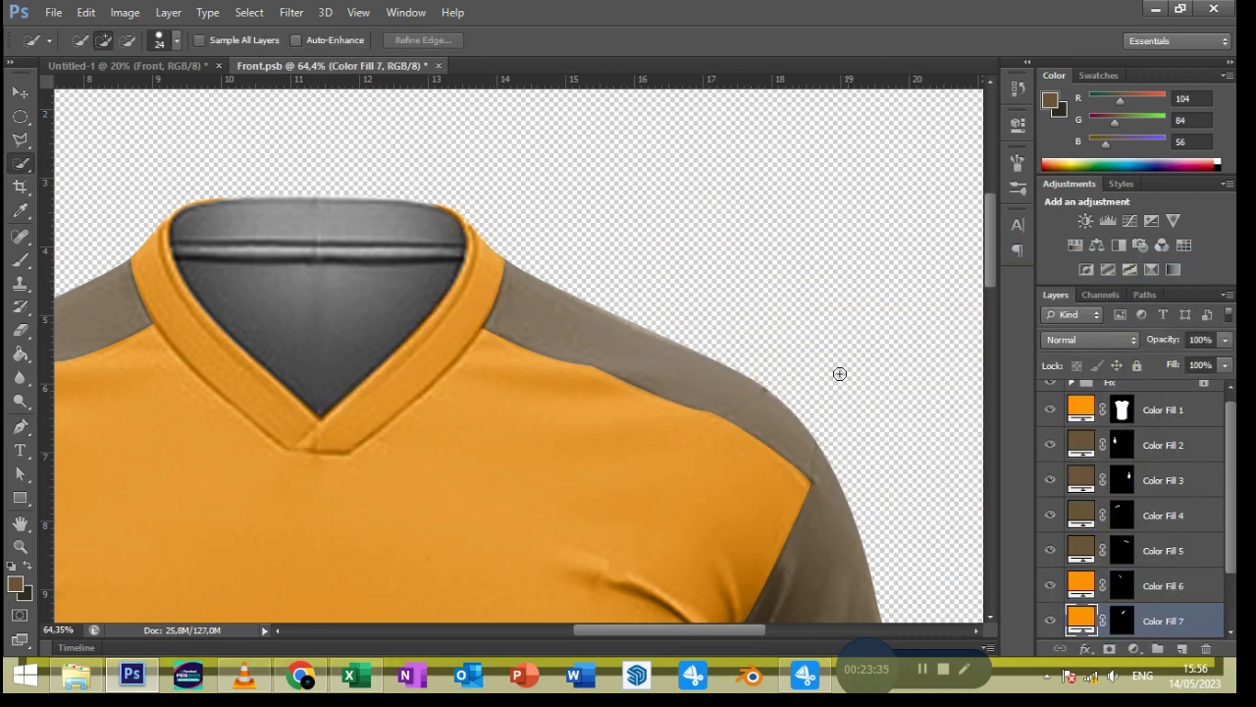
Erase Color Fill 7's mask where it overlaps the body and shoulder strips, then deselect
ctrl+click(1125, 413)
click(1122, 620)
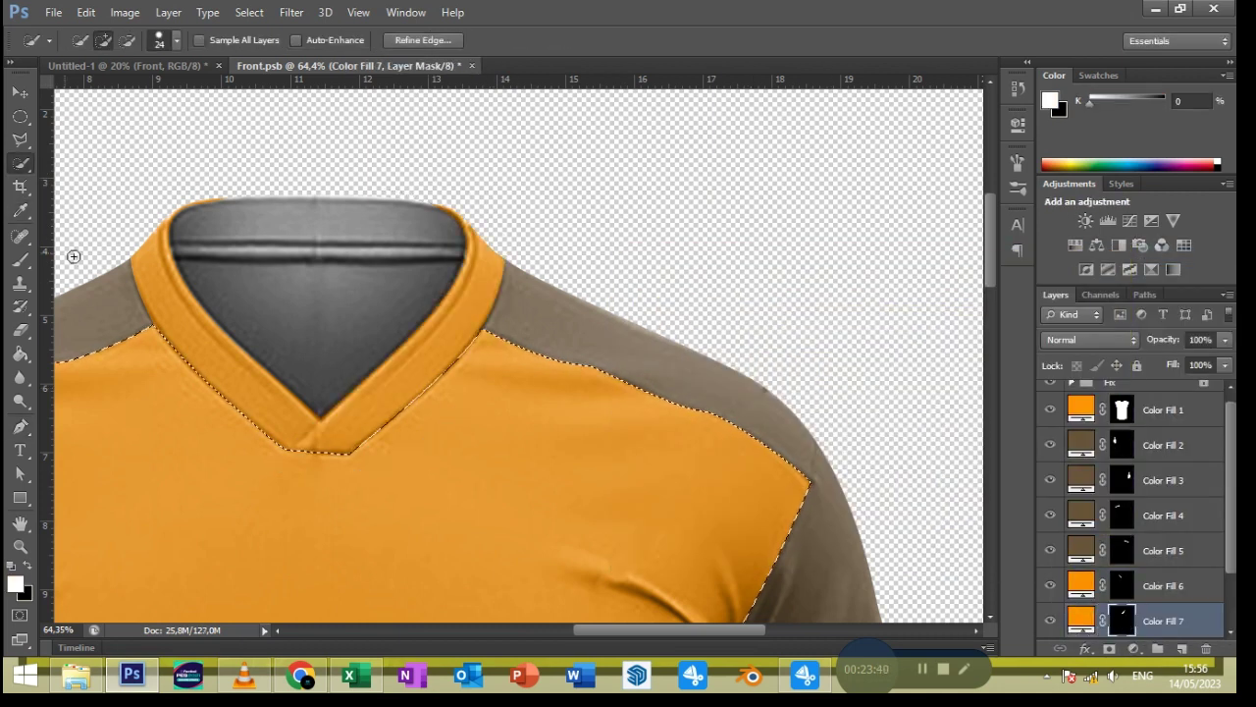
key(e)
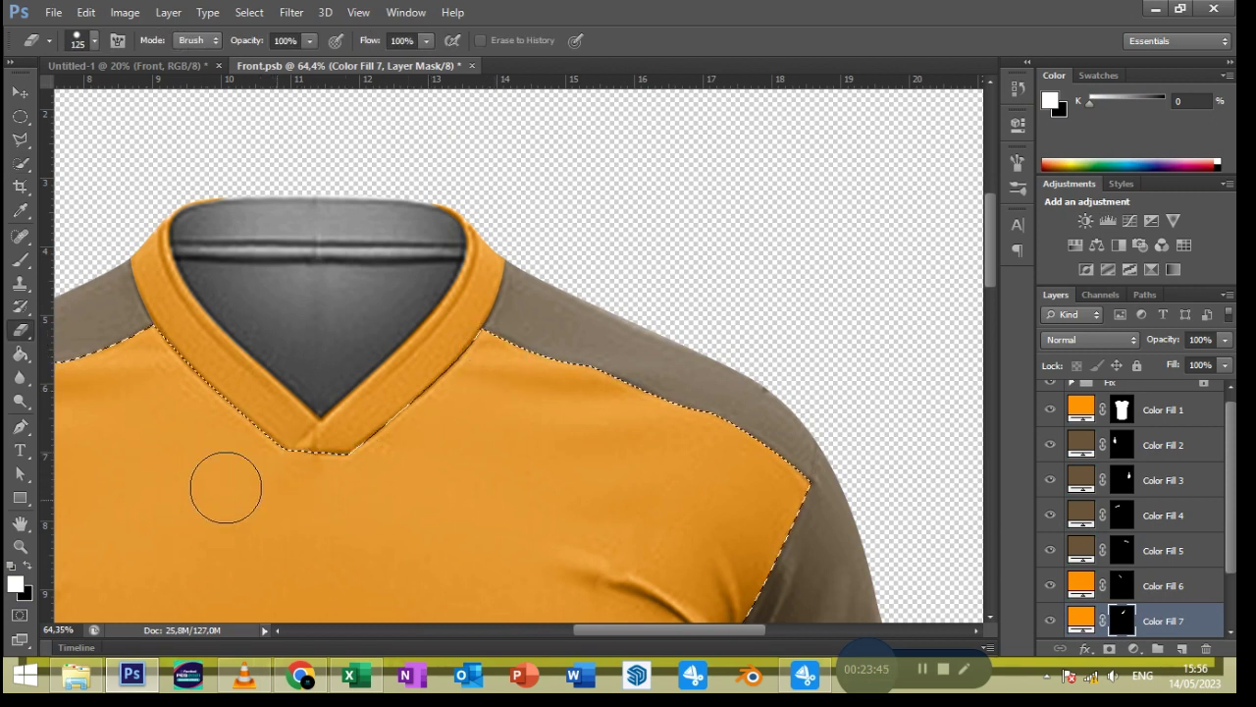
ctrl+click(1127, 479)
ctrl+click(1127, 549)
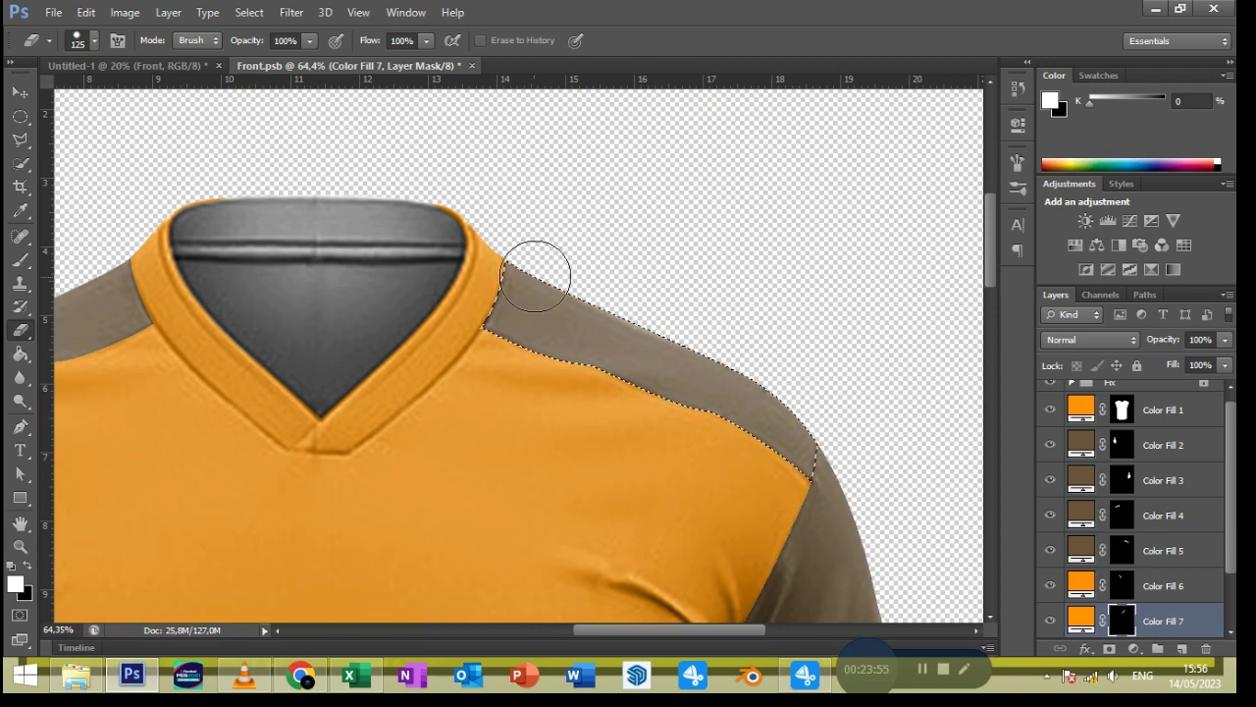
key(ctrl+d)
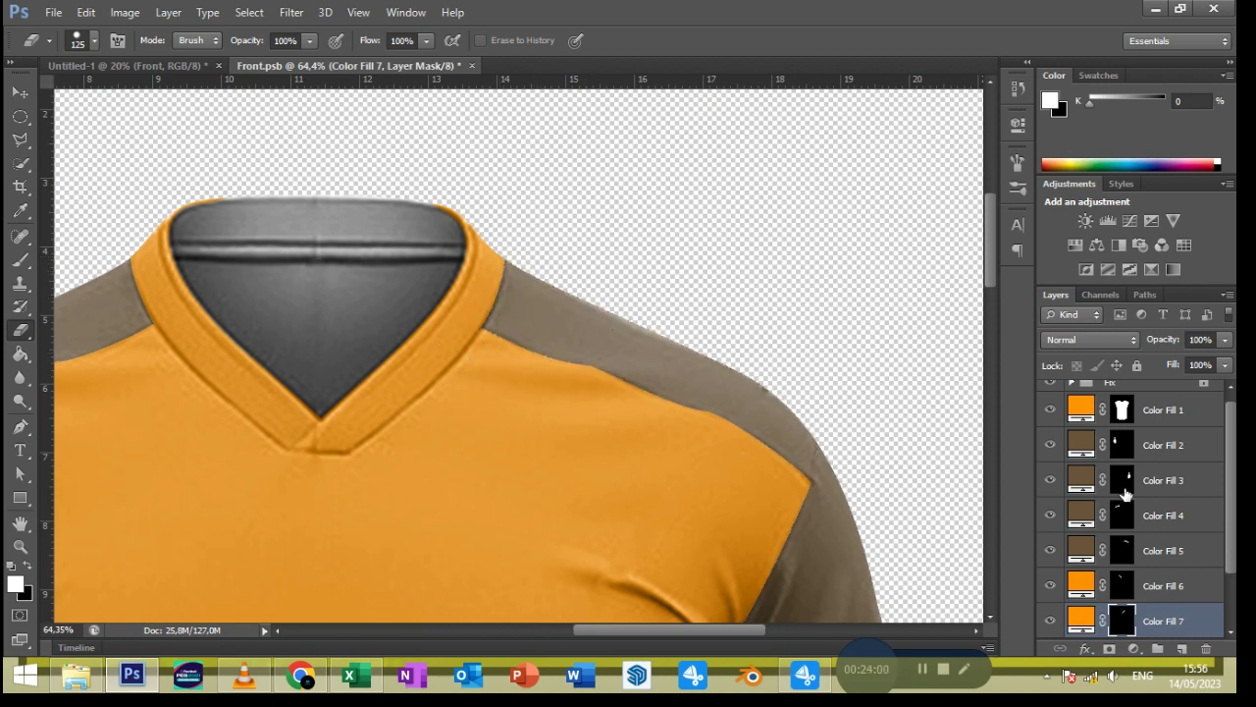
On the base shirt layer, trace a closed Pen path around the neck opening
ctrl+click(1121, 586)
scroll(1133, 598, down, 2)
click(1129, 588)
click(20, 427)
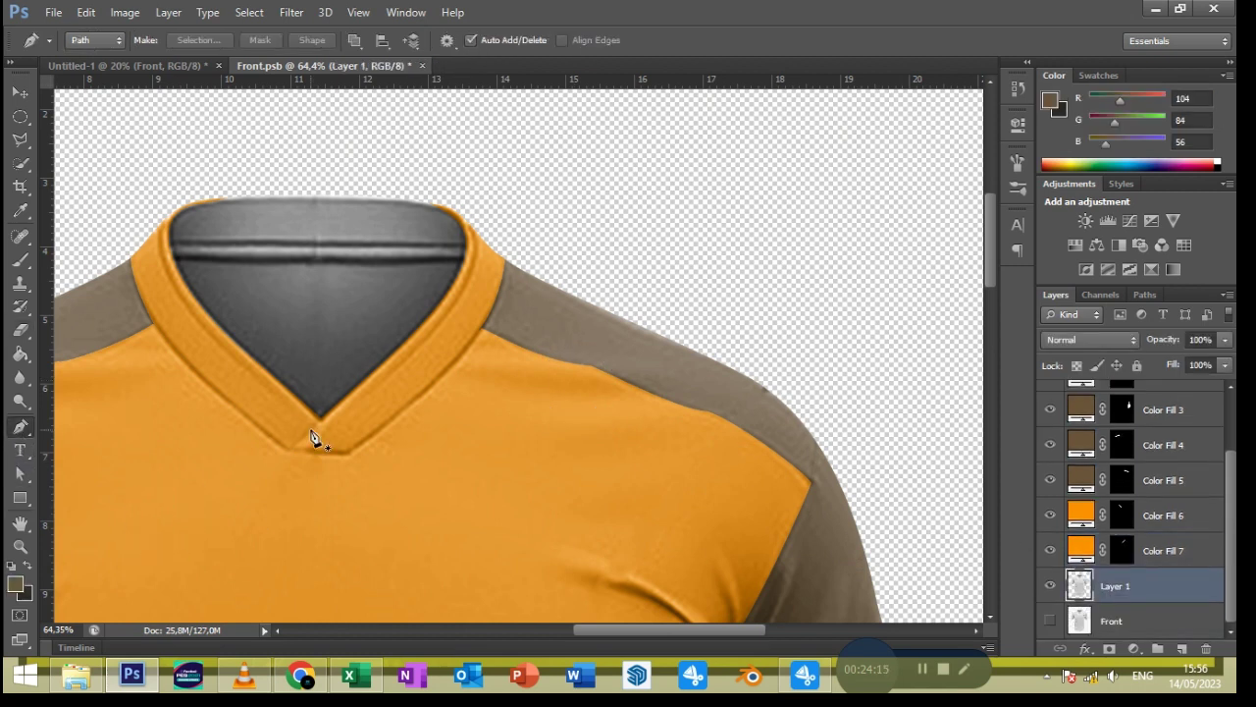
drag(322, 301, 343, 367)
drag(259, 250, 300, 242)
drag(182, 332, 202, 409)
click(328, 501)
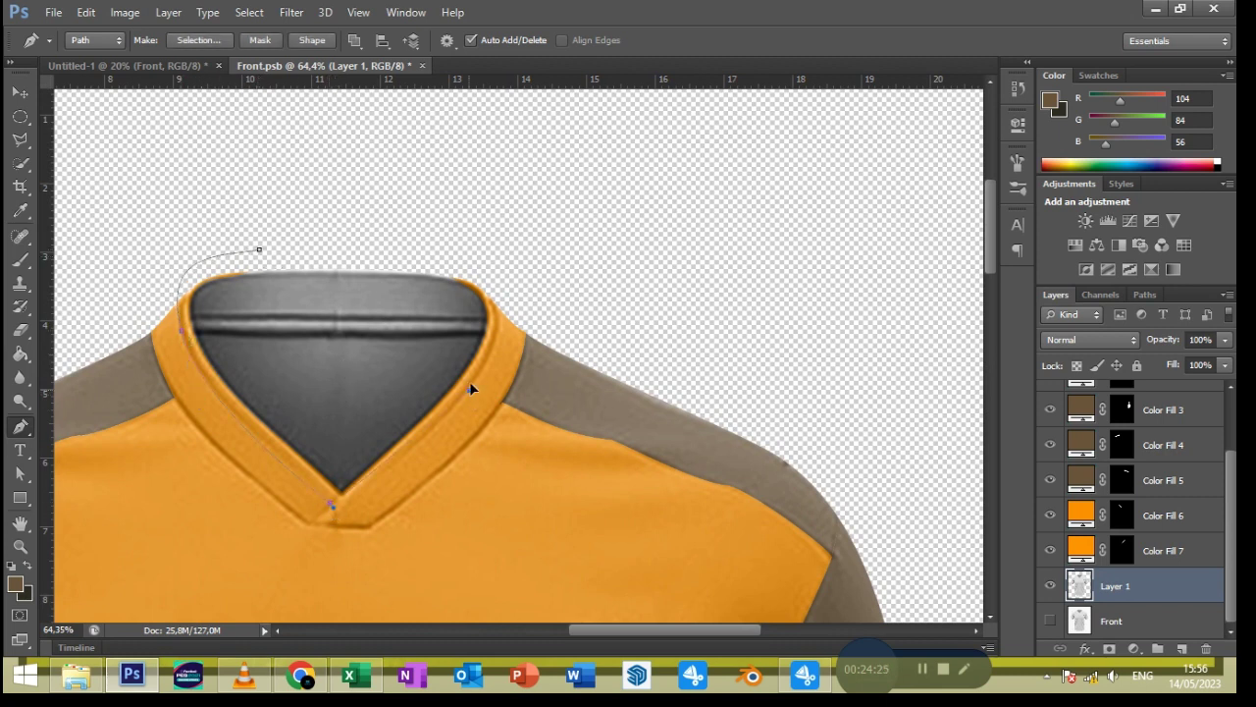
drag(492, 262, 465, 242)
click(259, 250)
Turn the neck path into a selection and fill it white as Color Fill 8
click(198, 40)
click(715, 187)
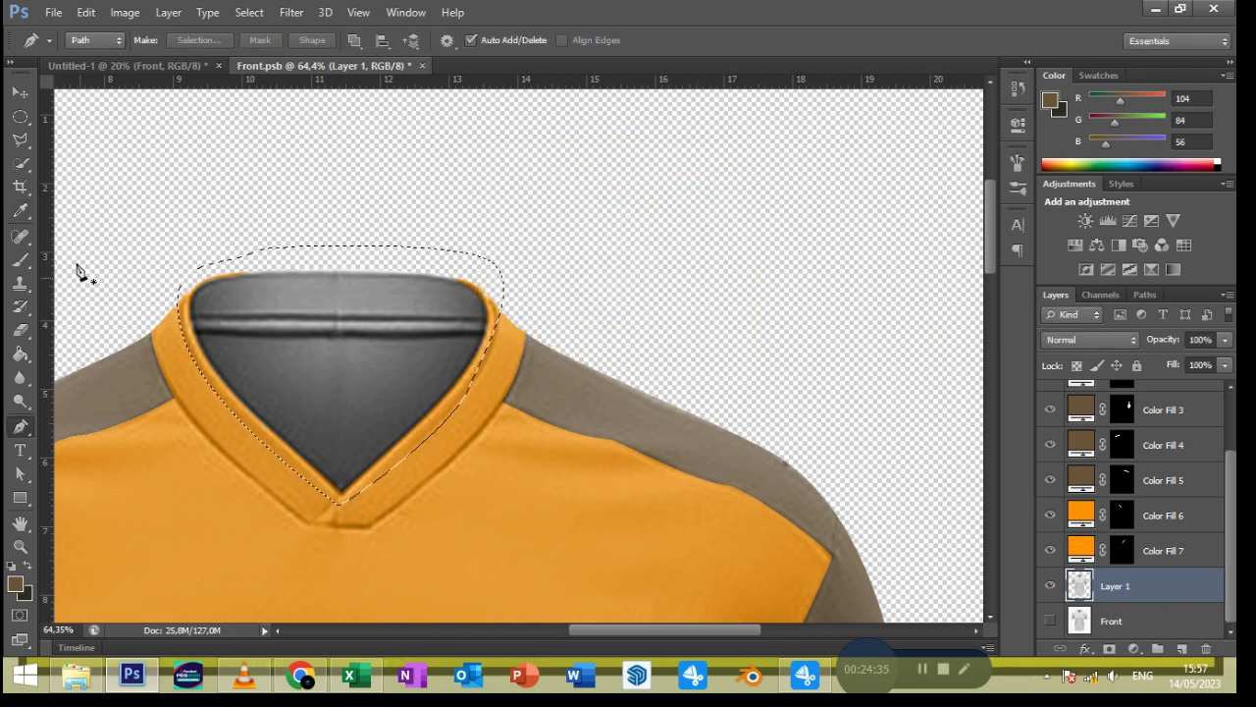
key(w)
click(1134, 648)
click(1079, 256)
click(631, 305)
click(1052, 288)
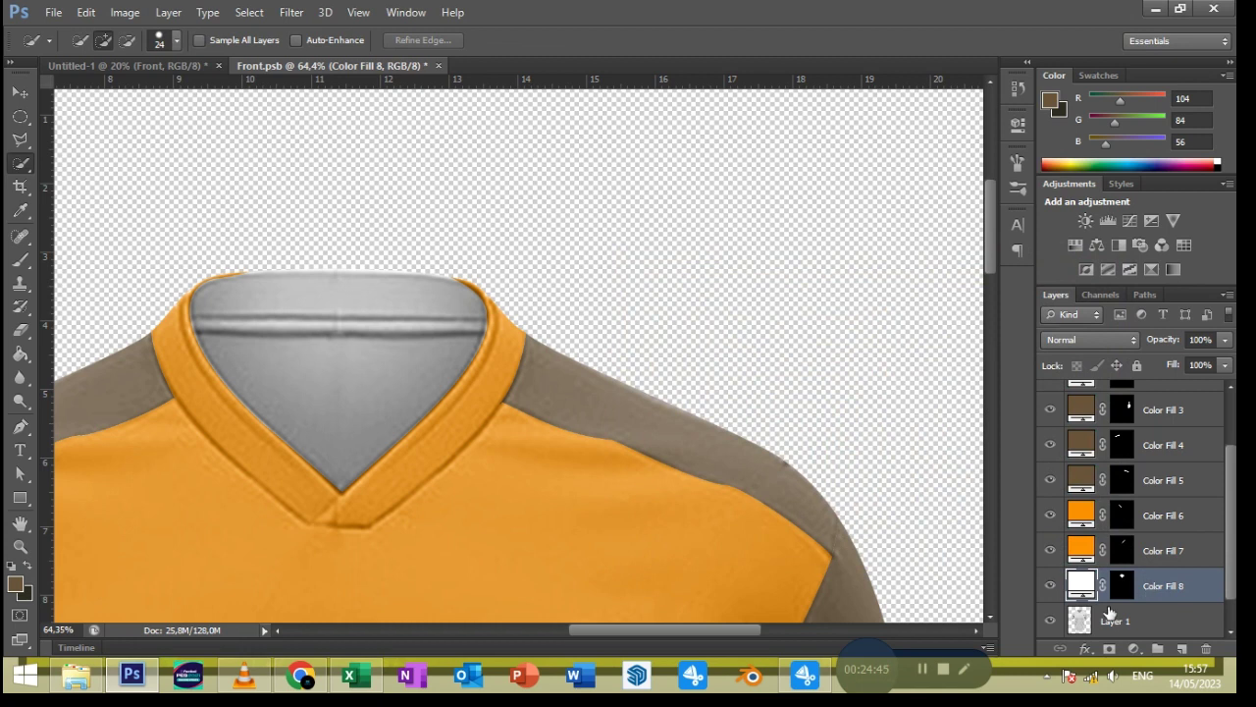
click(1122, 585)
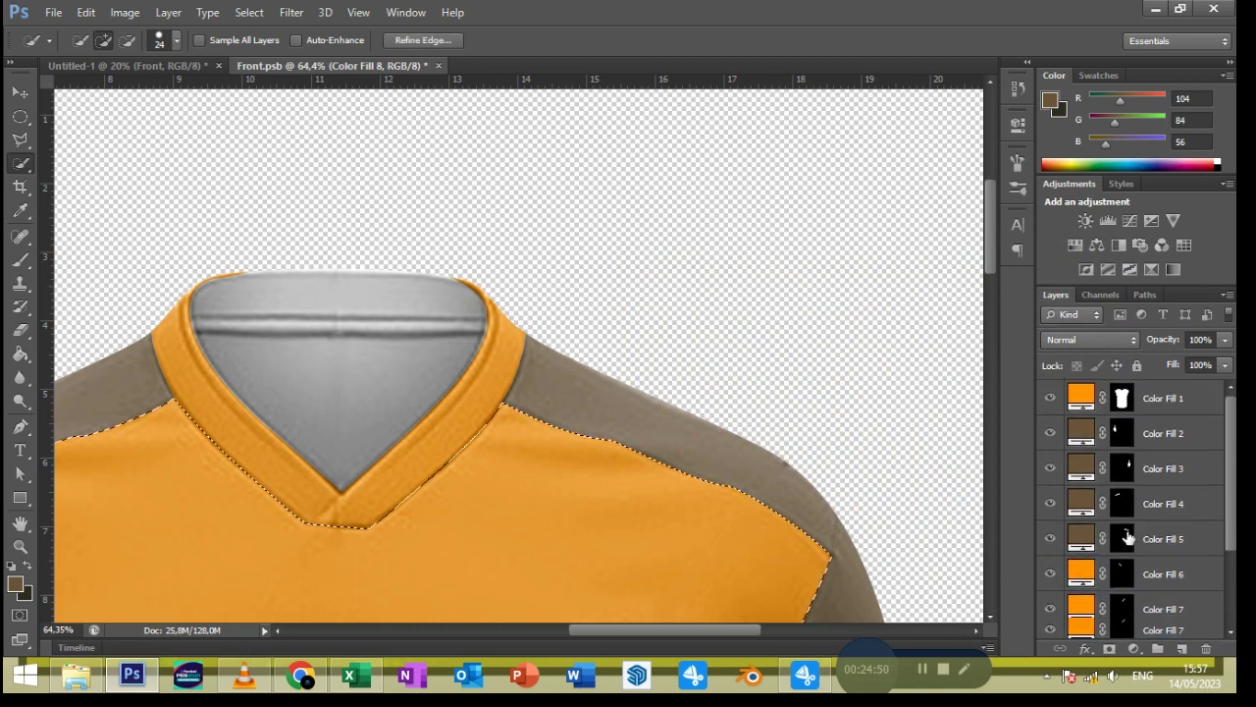
Erase Color Fill 8's white mask over the orange body and both collar bands, then deselect
drag(245, 472, 746, 530)
click(20, 333)
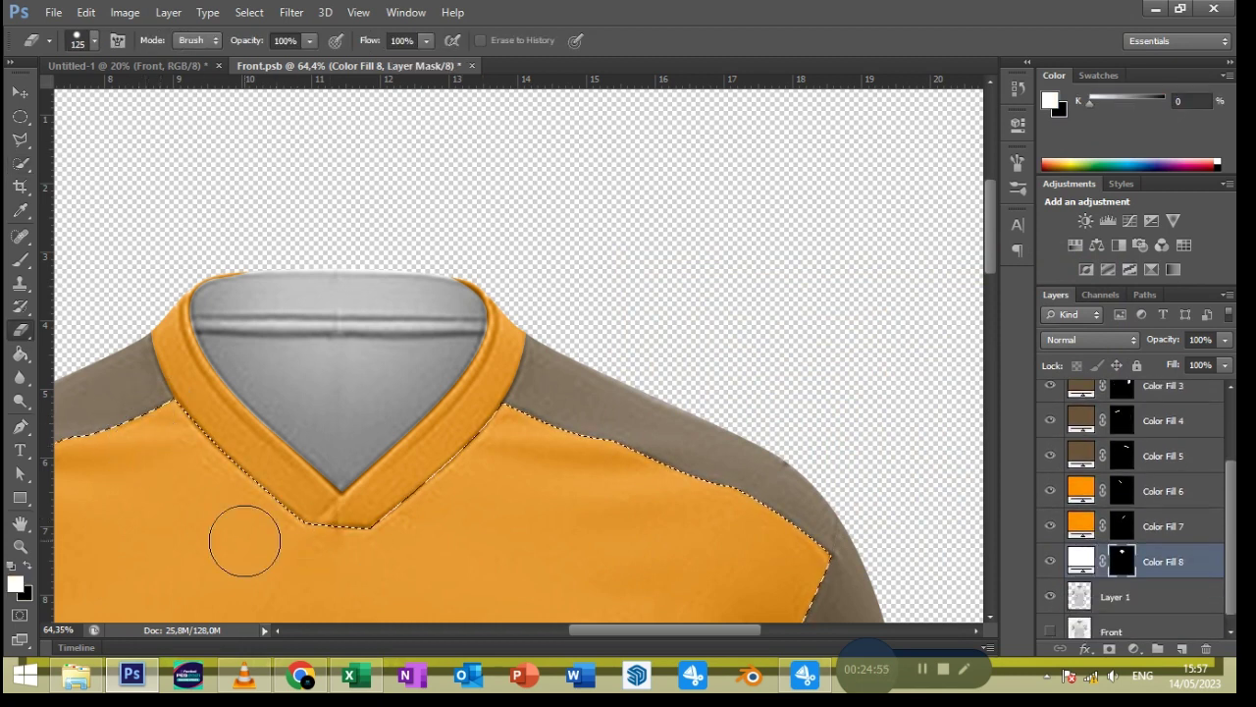
key(ctrl+d)
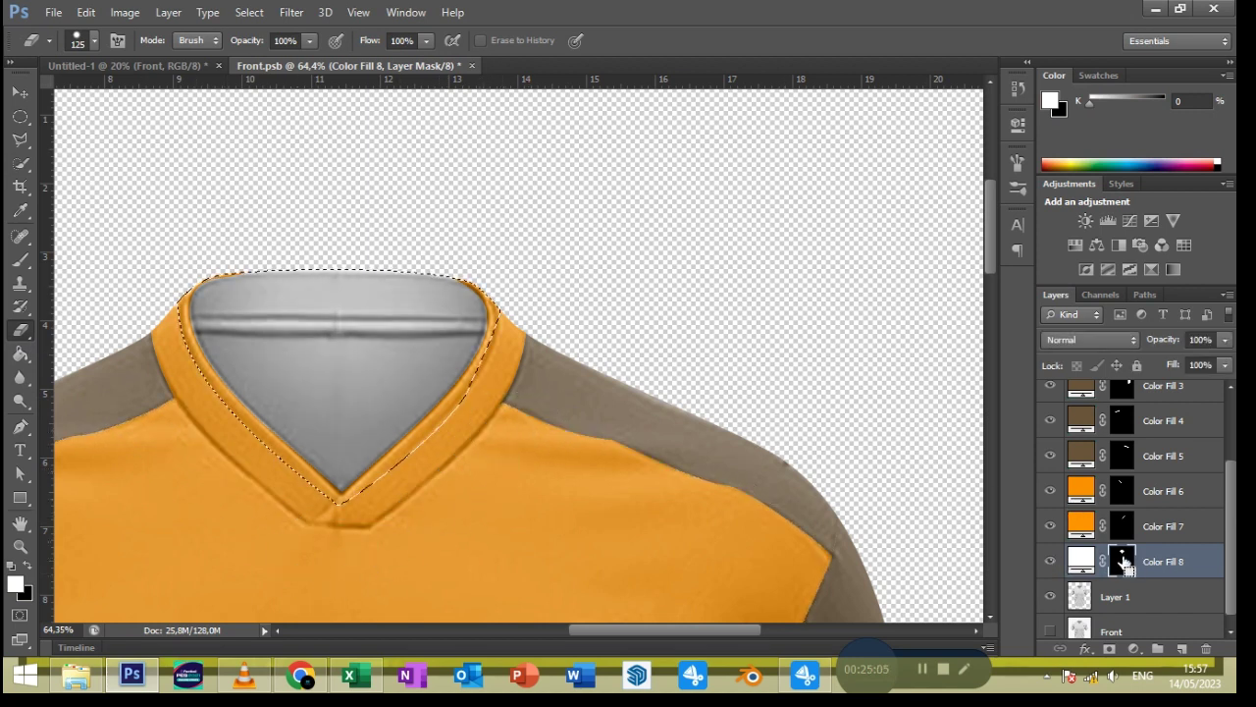
ctrl+click(1126, 501)
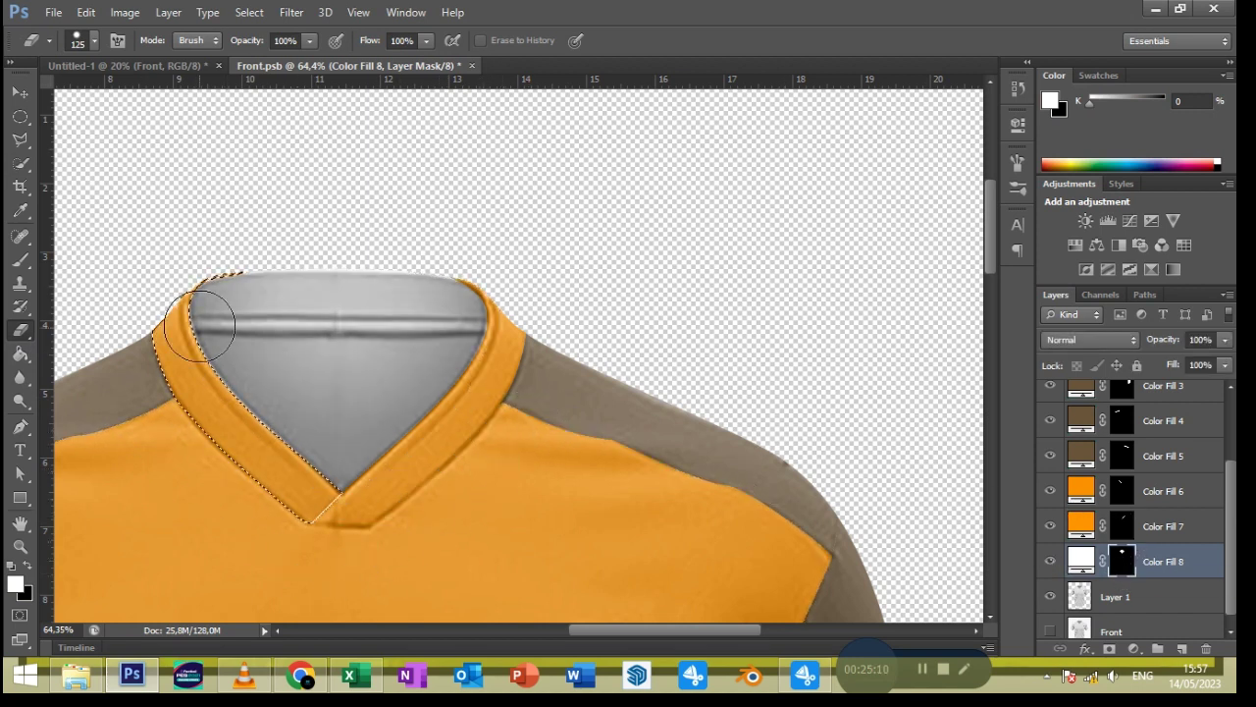
drag(215, 410, 301, 519)
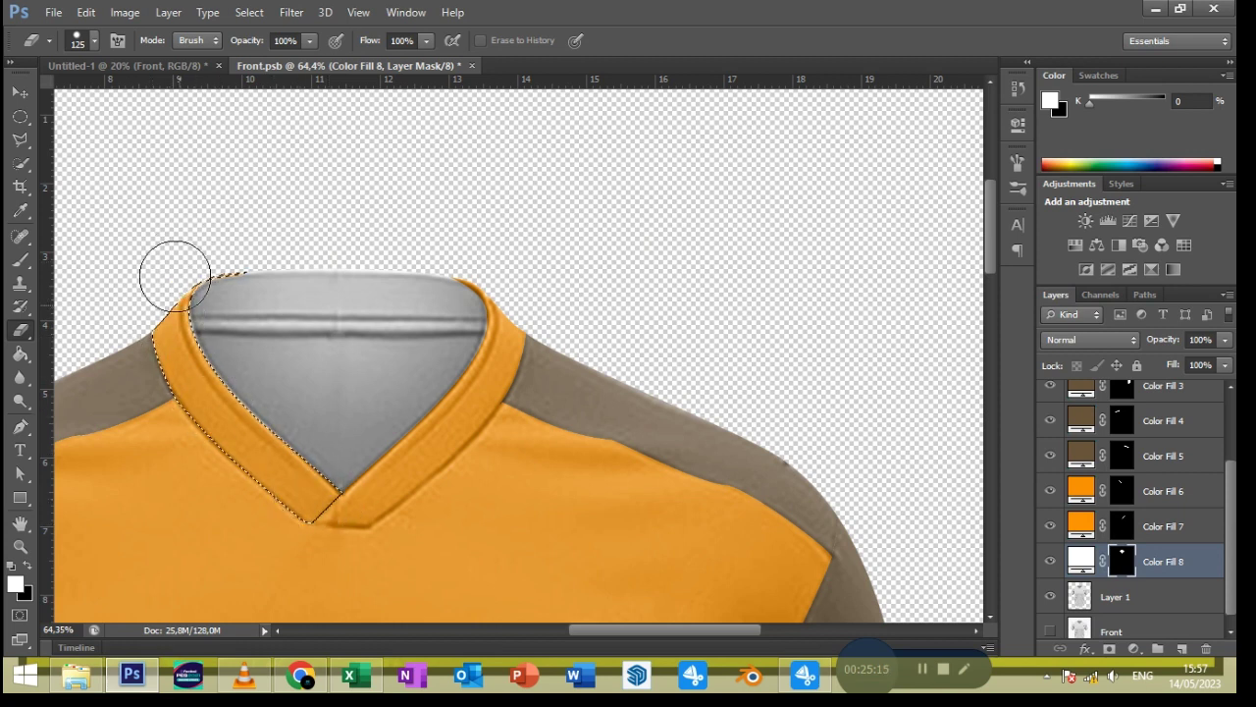
key(ctrl+d)
key(ctrl+shift+d)
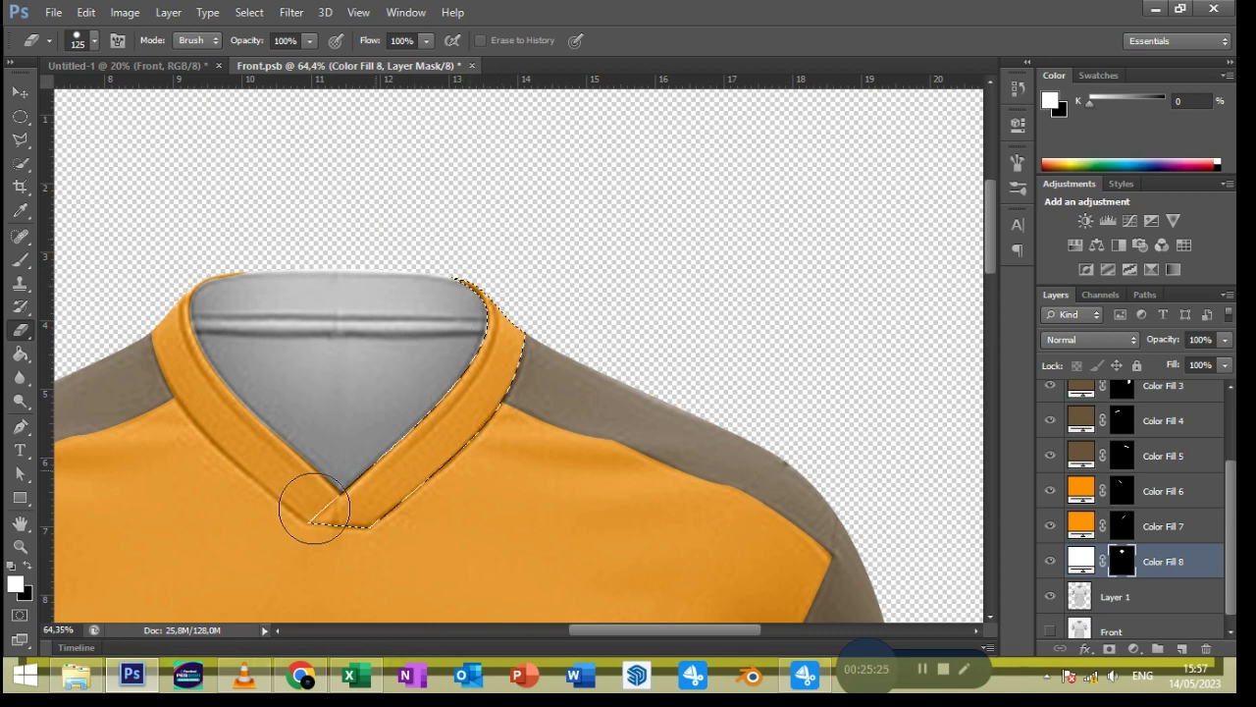
ctrl+click(1126, 562)
key(ctrl+d)
click(1119, 600)
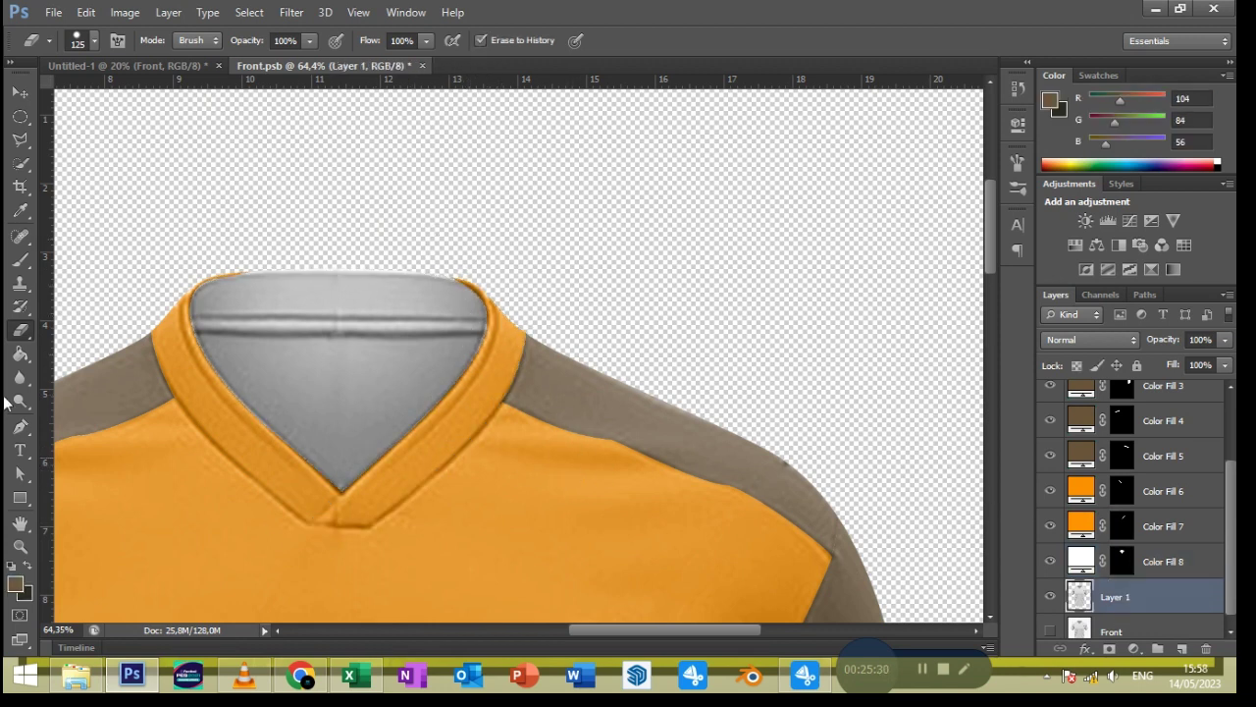
Trace the inner back-neck seam and fill it with a brown Solid Color layer, Color Fill 9
key(p)
click(194, 335)
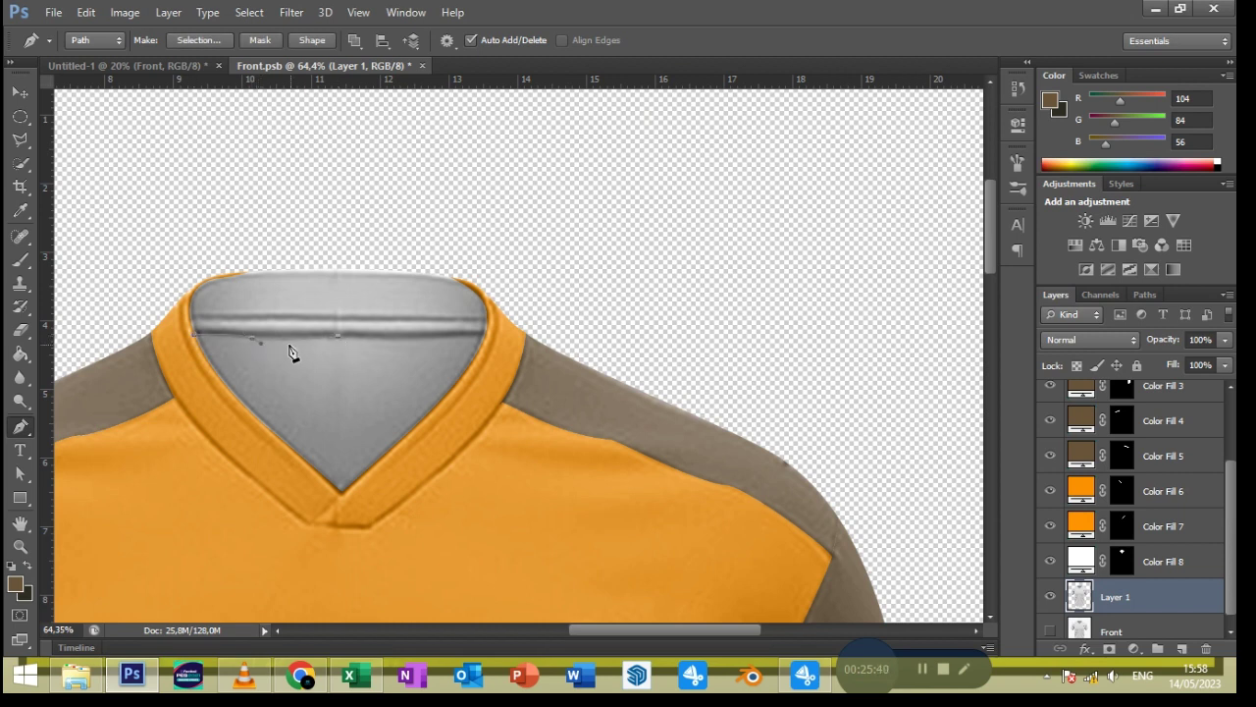
click(491, 320)
drag(334, 316, 350, 319)
click(193, 338)
click(197, 39)
click(715, 190)
click(1115, 259)
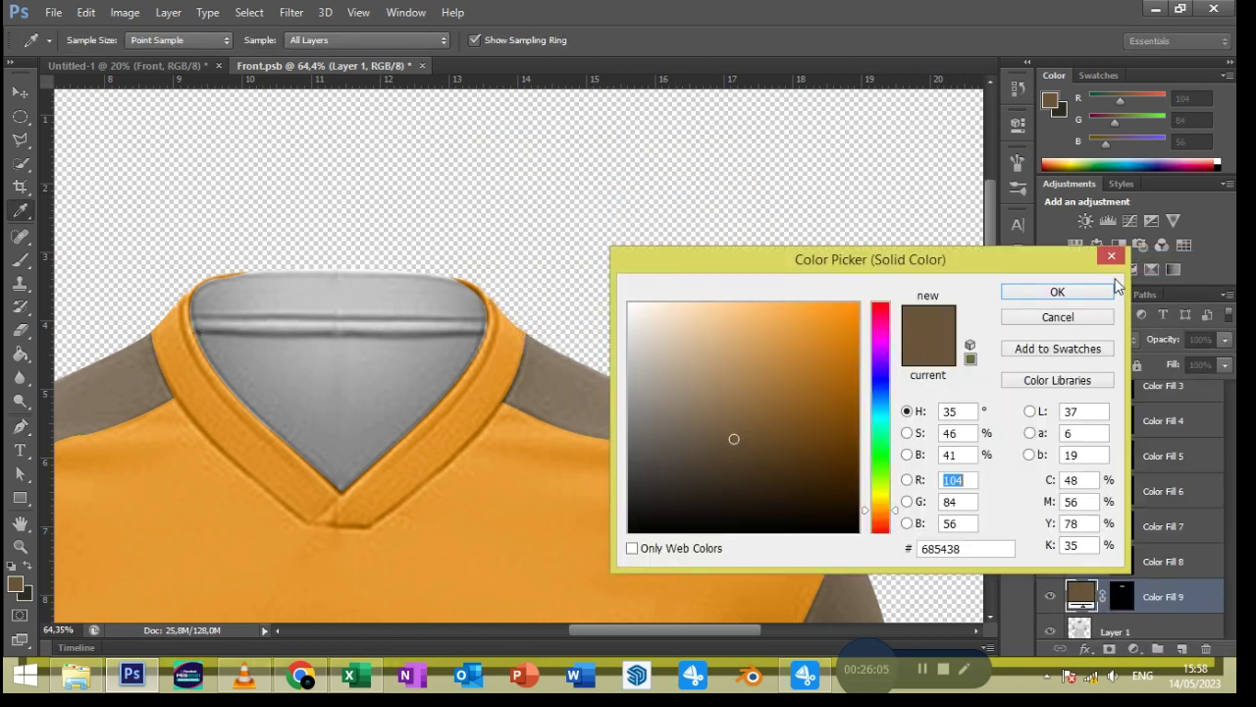
click(1058, 290)
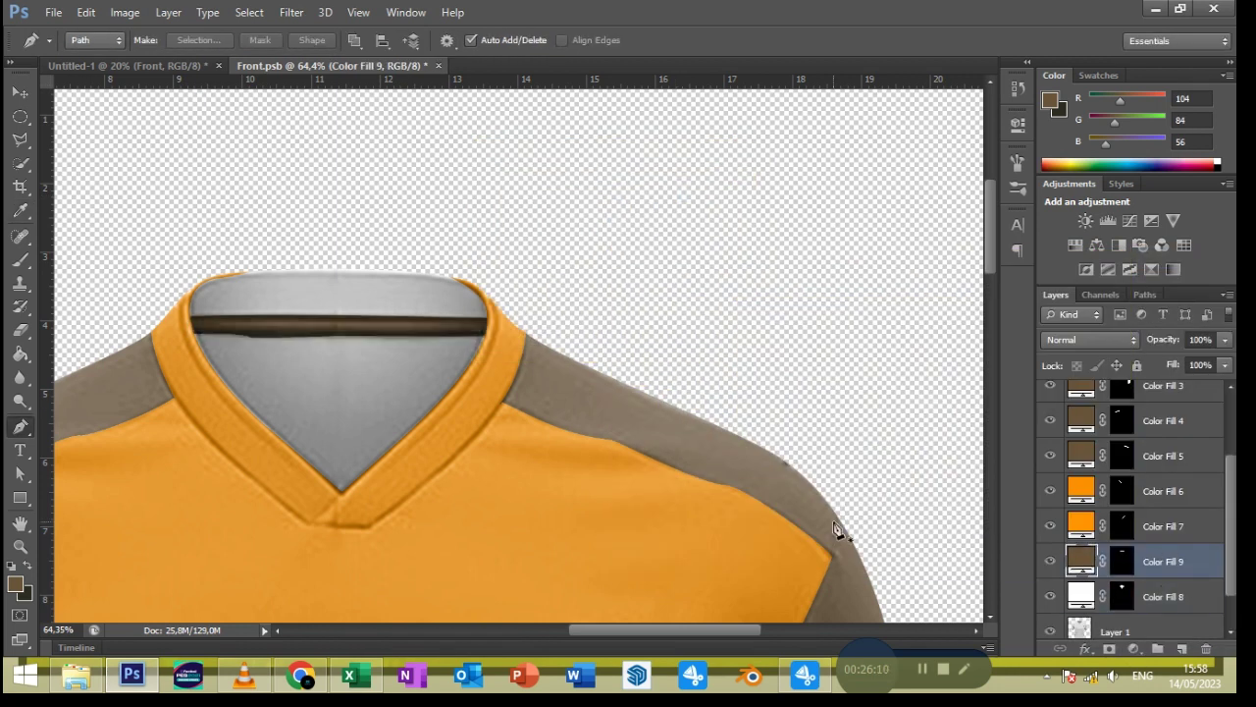
Erase the collar band areas from Color Fill 9's mask, then deselect
ctrl+click(1123, 527)
click(1122, 560)
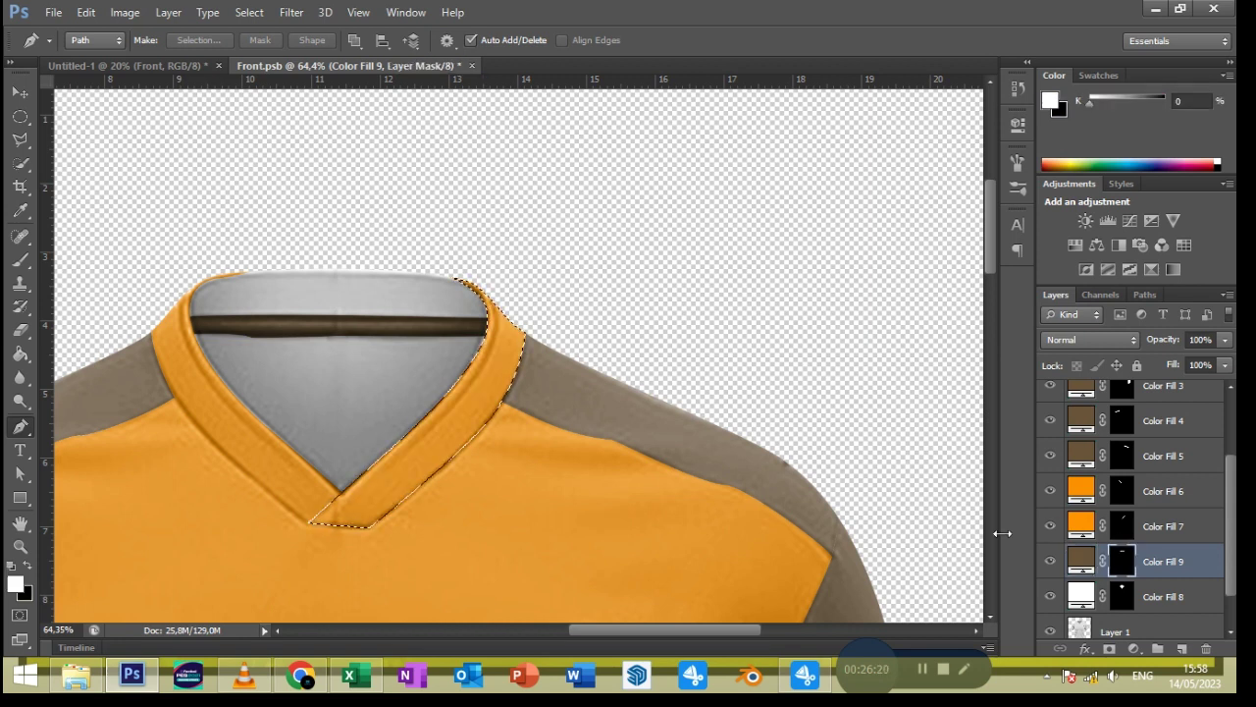
key(e)
ctrl+click(1122, 490)
key(ctrl+d)
Above the orange body fill layer, draw a rectangle covering the whole shirt
click(21, 93)
scroll(595, 435, down, 3)
scroll(595, 435, down, 2)
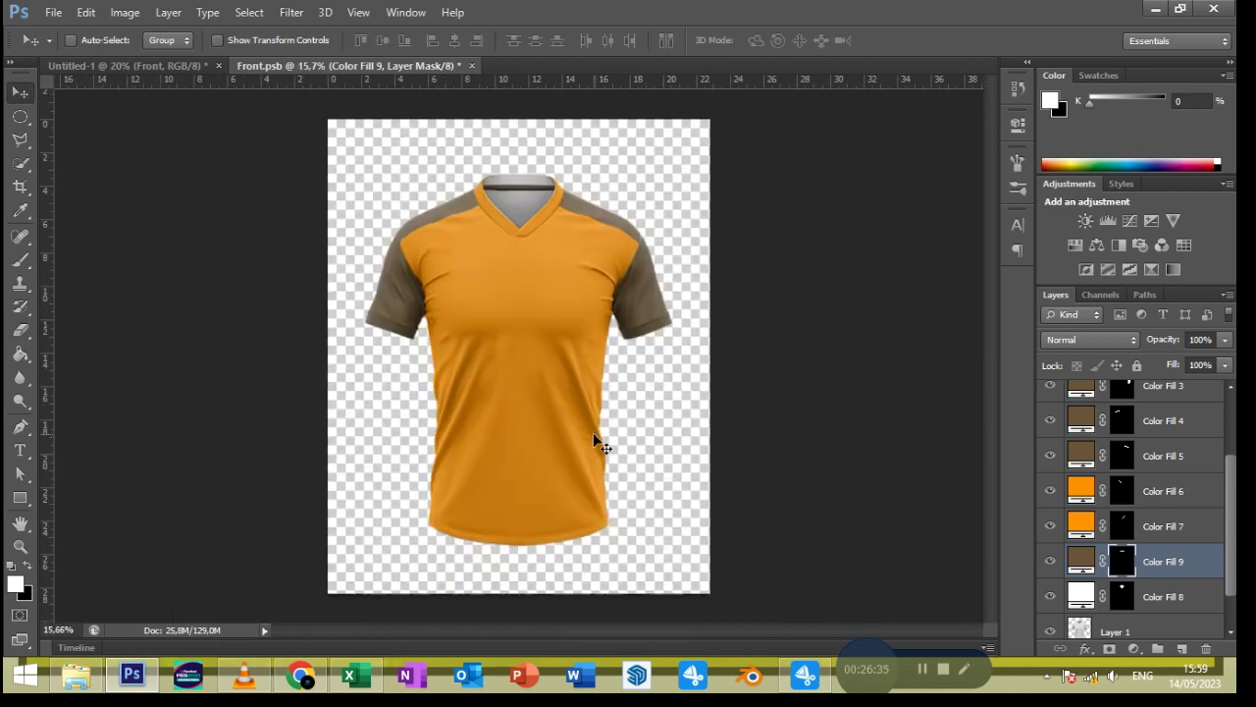
scroll(1202, 452, up, 5)
click(1178, 419)
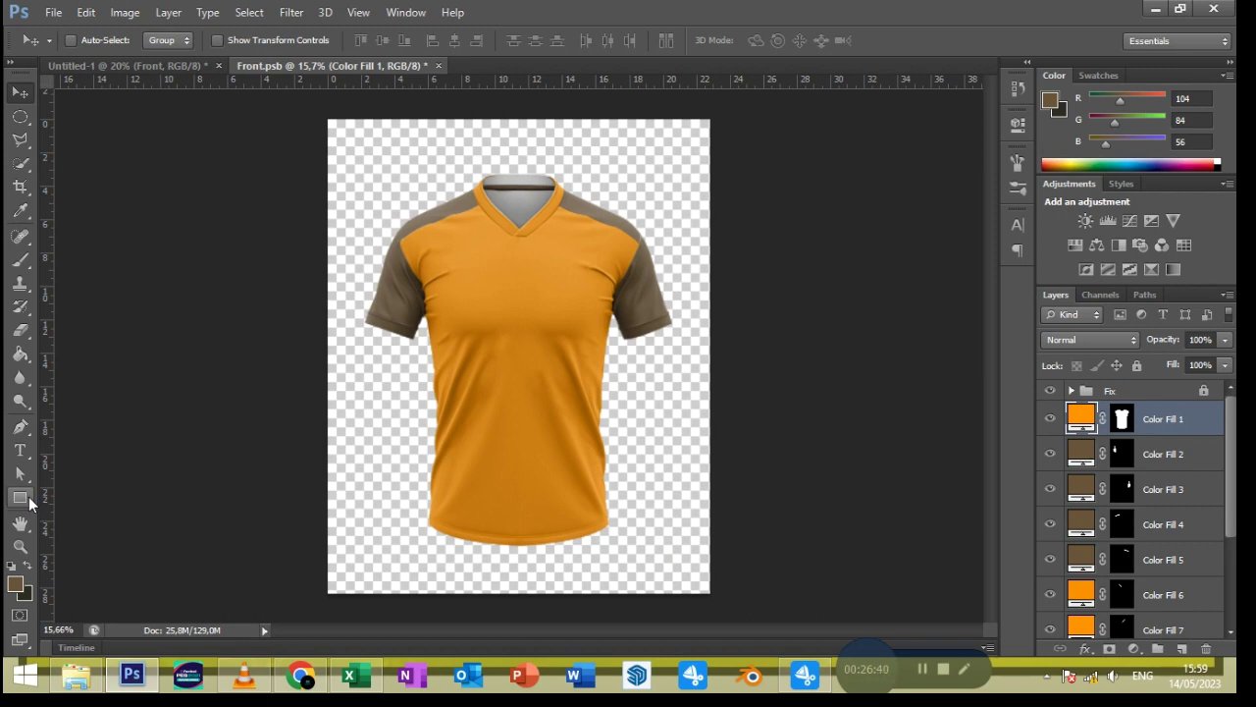
click(21, 503)
click(108, 495)
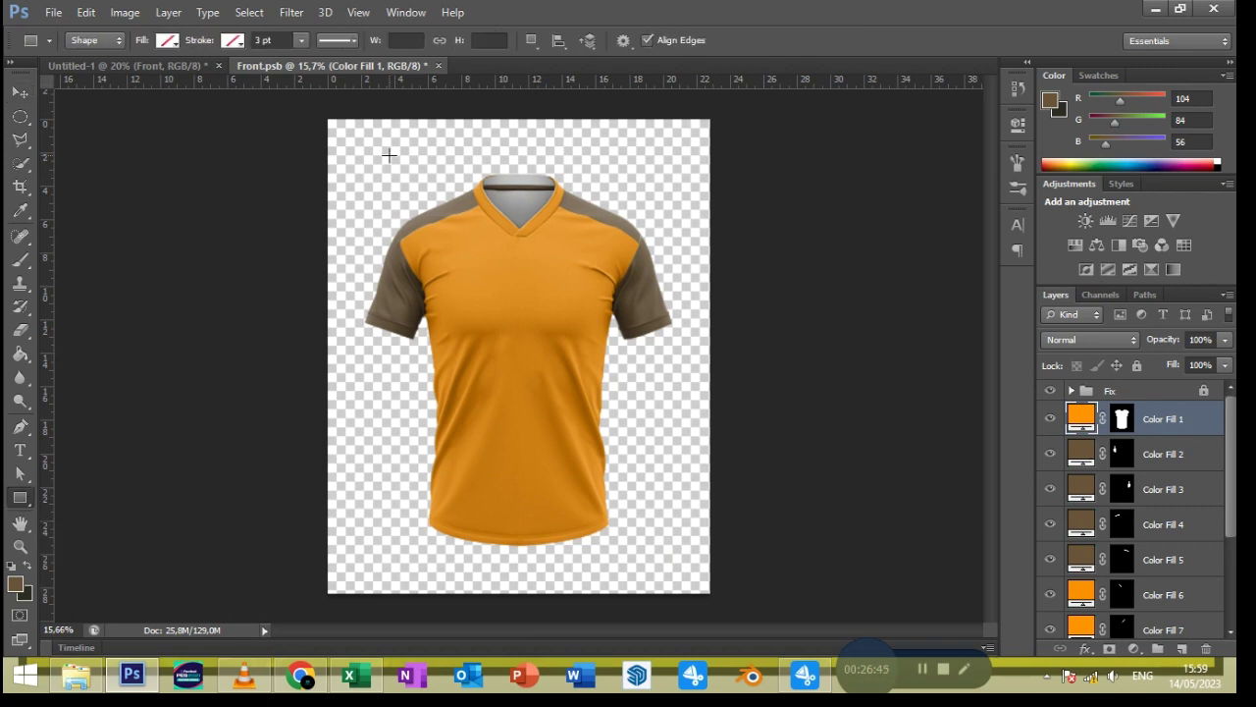
drag(386, 162, 648, 561)
Fill the rectangle cyan blue and resize its height from collar to hem
click(167, 43)
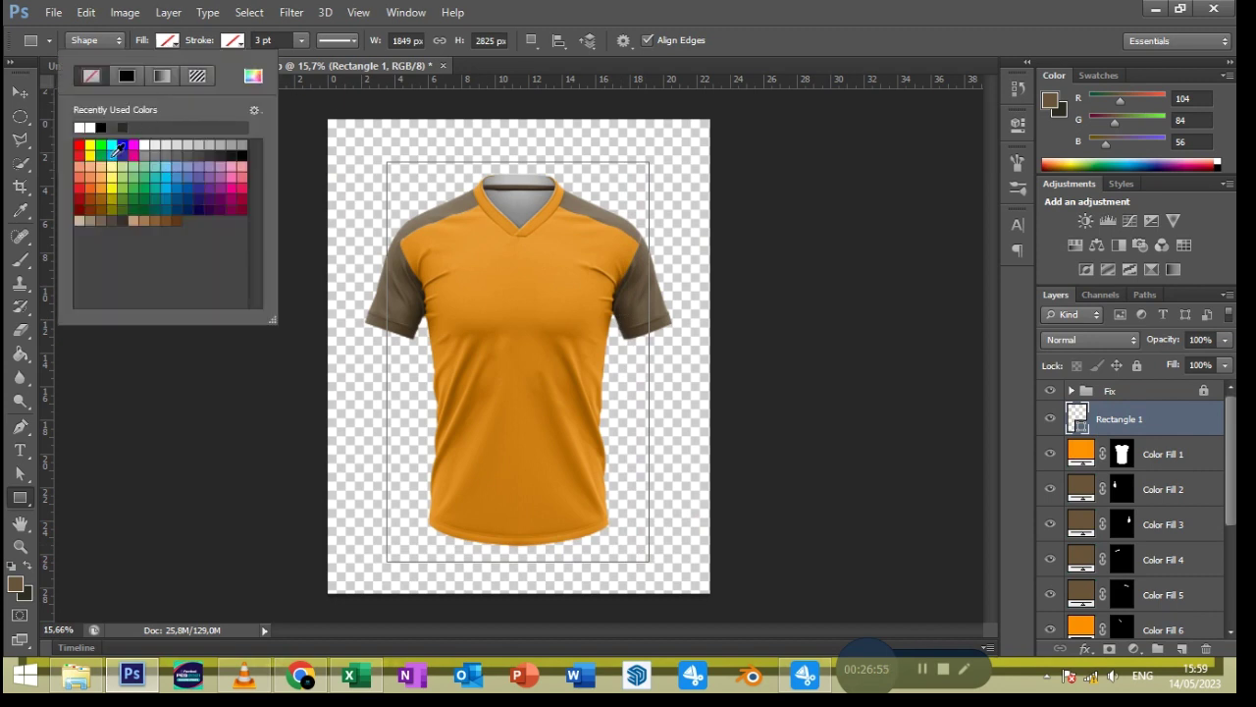
click(138, 127)
click(174, 42)
key(v)
key(ctrl+a)
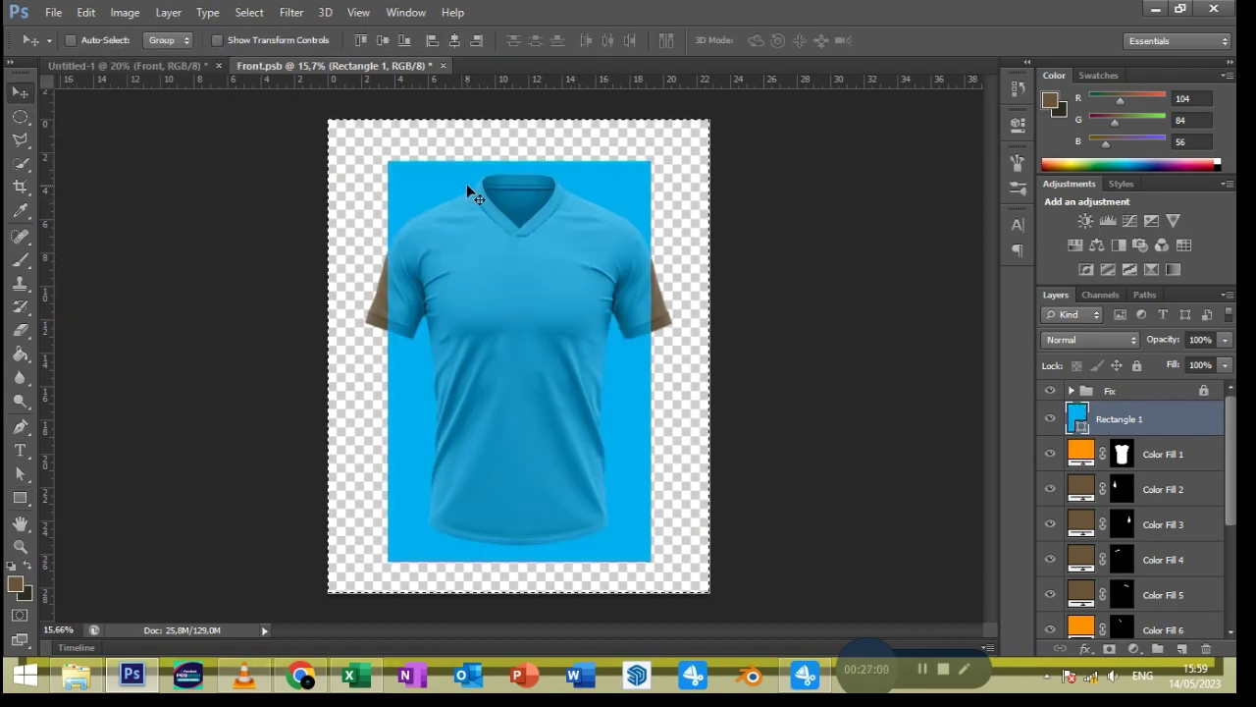
key(ctrl+d)
key(ctrl+t)
drag(521, 162, 521, 187)
drag(519, 560, 518, 554)
click(911, 40)
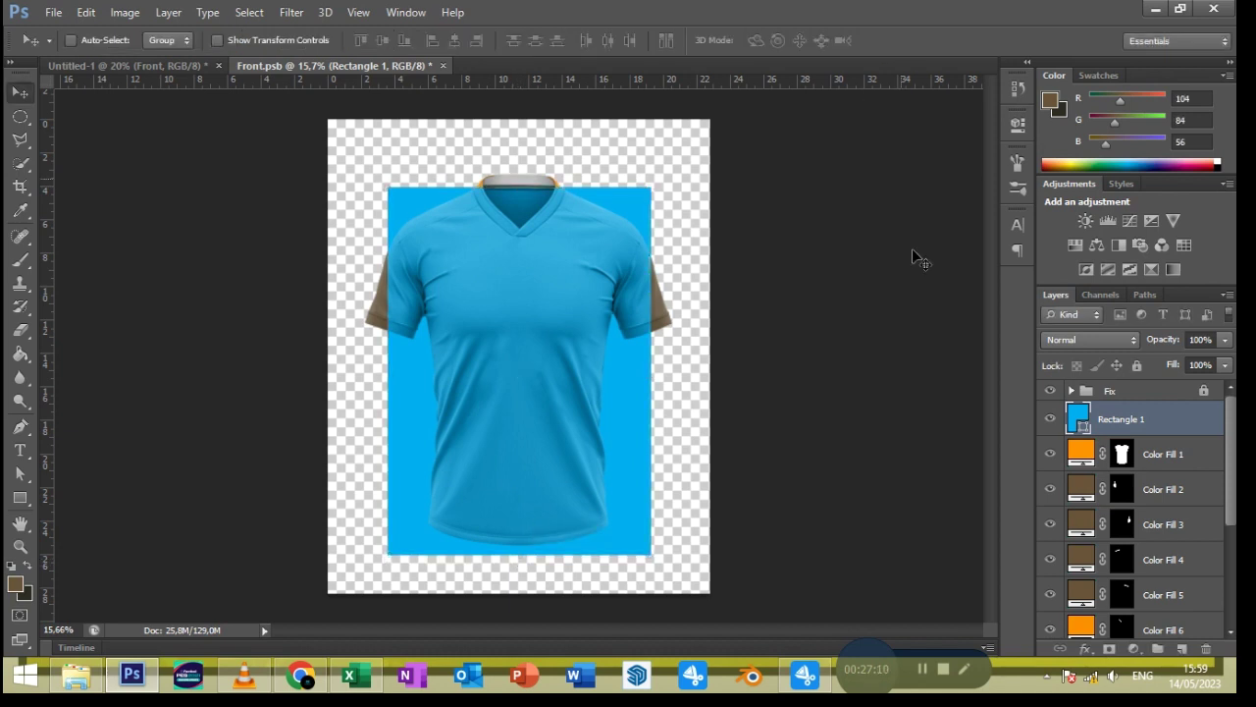
Rename the rectangle layer Body and convert it for transforming
double_click(1115, 422)
text(B)
key(Return)
right_click(1119, 420)
click(785, 185)
key(ctrl+t)
Warp Body narrower at the sides, curved down to the hem and lowered to the shoulders
click(846, 40)
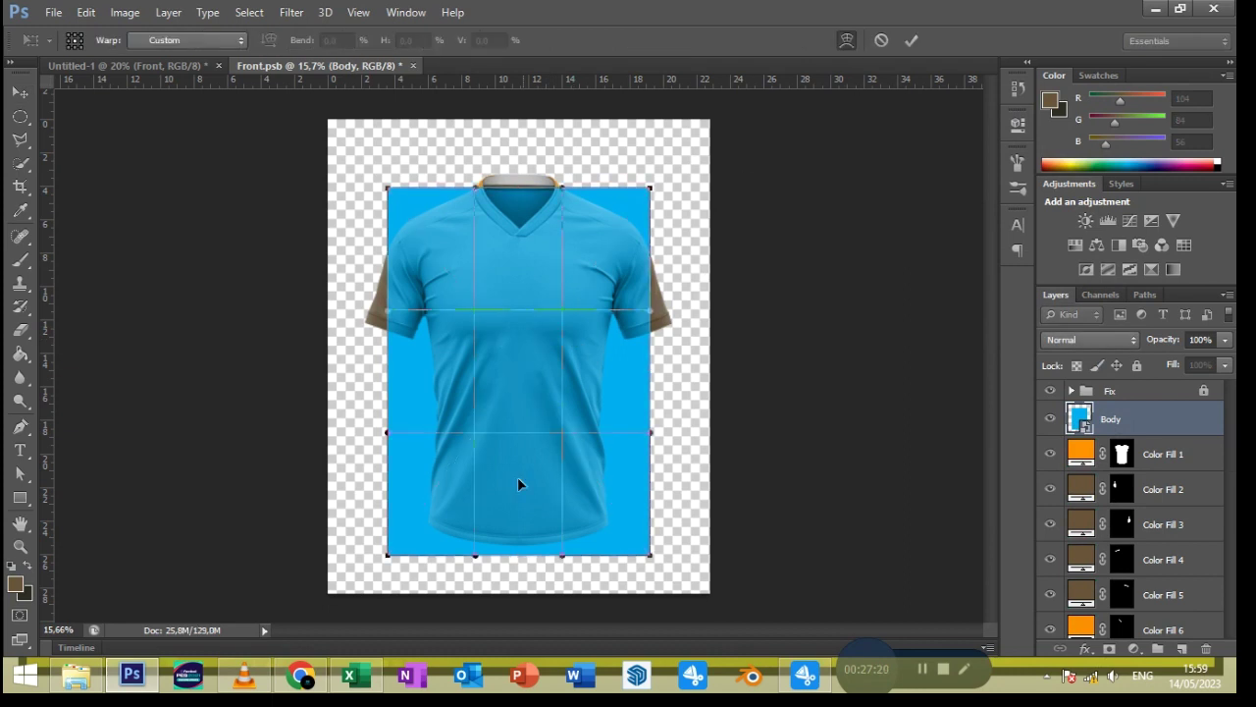
drag(388, 554, 414, 527)
drag(653, 558, 627, 530)
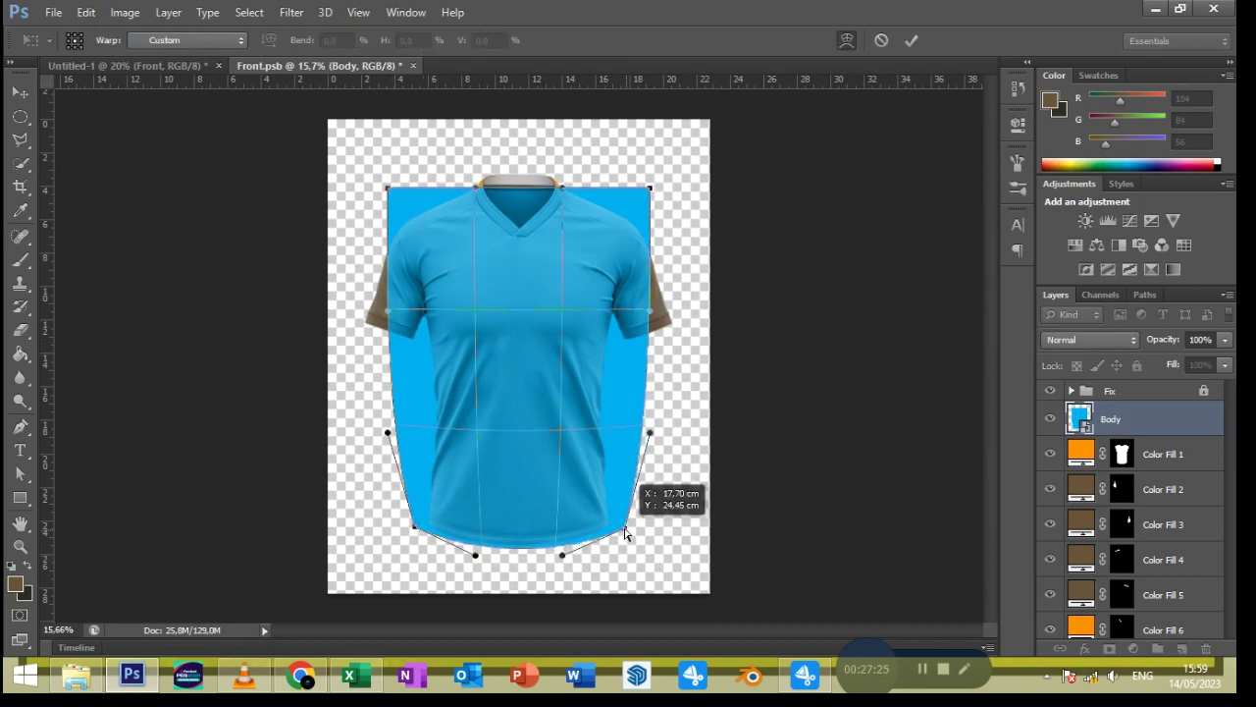
drag(562, 555, 563, 567)
drag(475, 558, 476, 565)
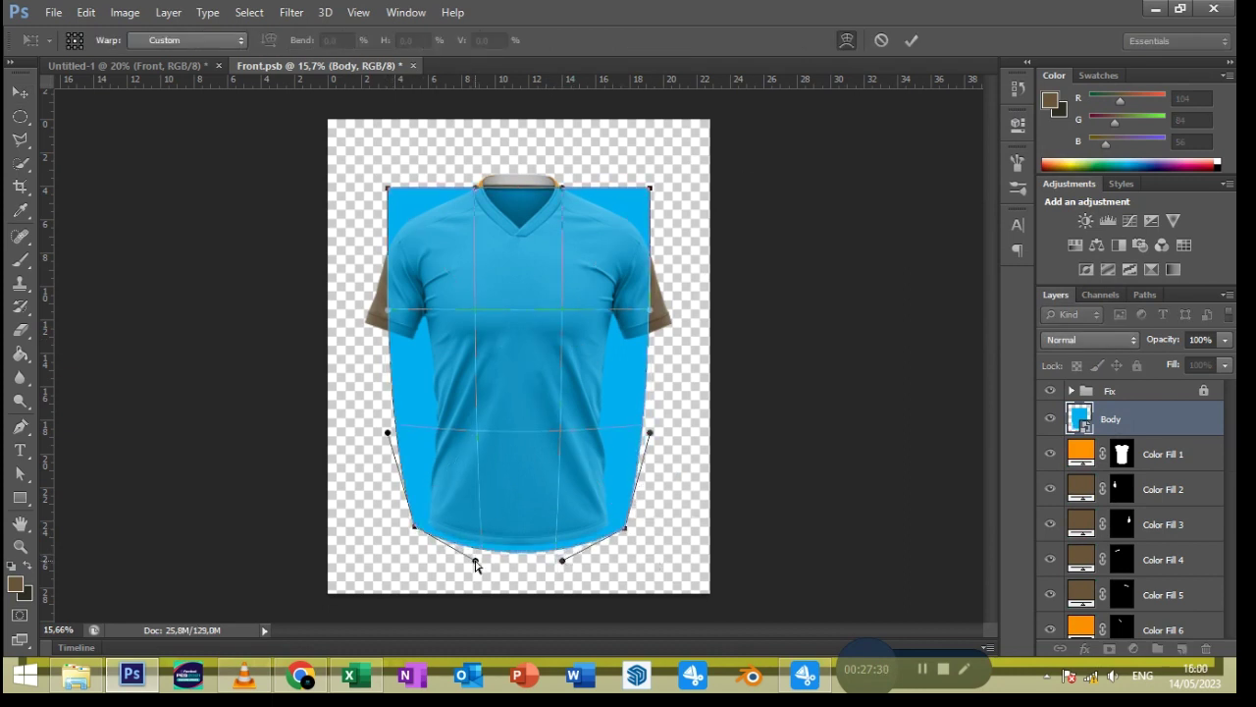
drag(646, 433, 605, 431)
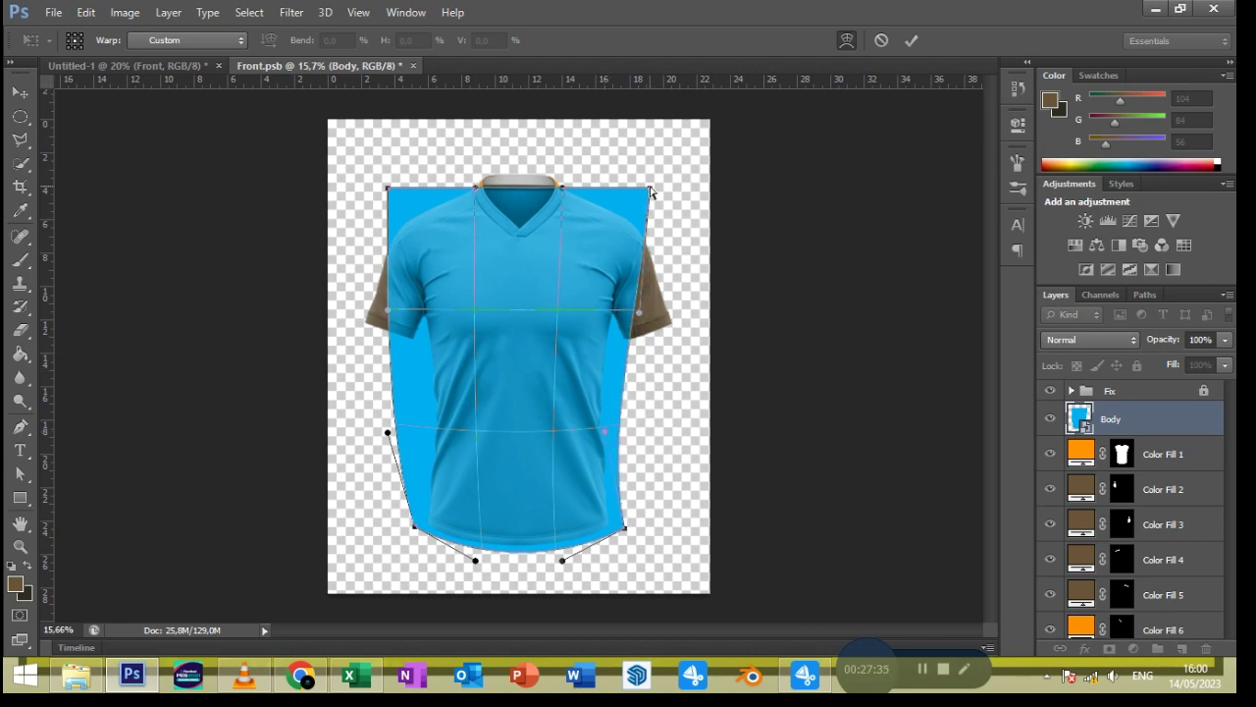
drag(649, 190, 652, 212)
drag(388, 188, 385, 205)
drag(388, 431, 420, 433)
drag(388, 311, 419, 322)
drag(639, 312, 626, 314)
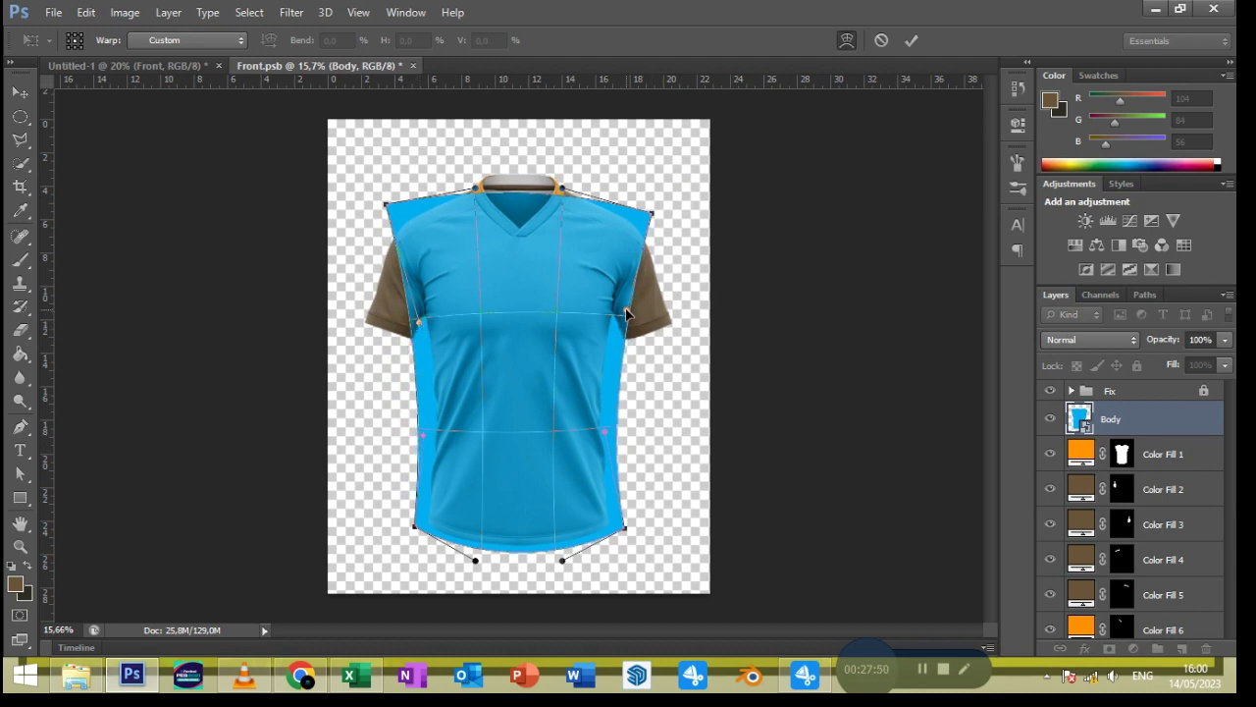
click(911, 40)
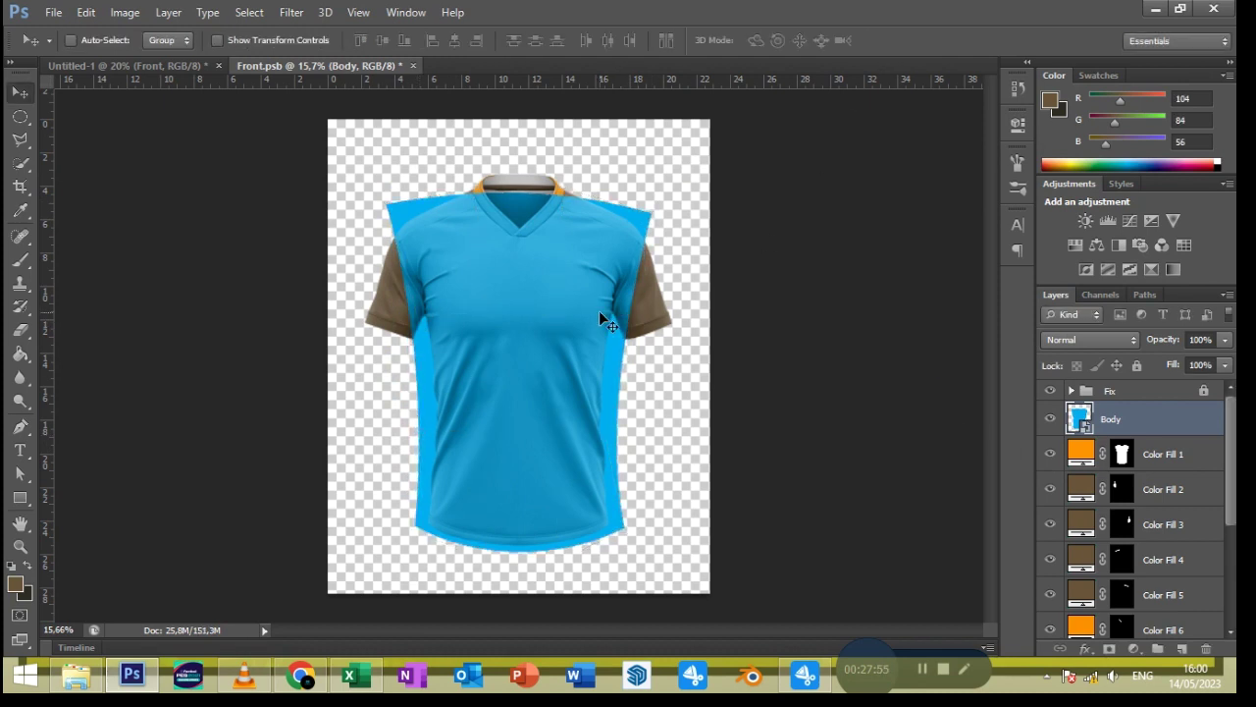
Re-warp Body to fine-tune its top corners at the shoulders
key(ctrl+t)
click(846, 40)
drag(654, 215, 653, 208)
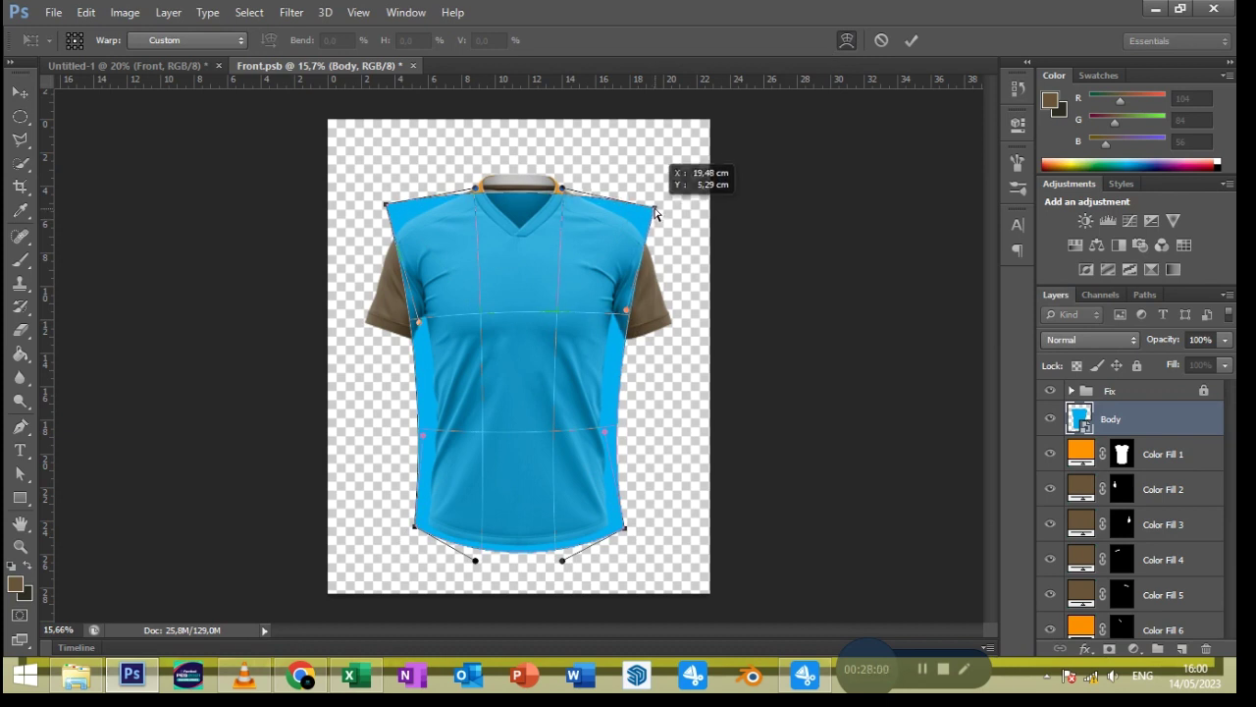
drag(386, 206, 384, 201)
Mask the Body layer to its warped torso outline, then select Layer 1
click(911, 40)
ctrl+click(1122, 453)
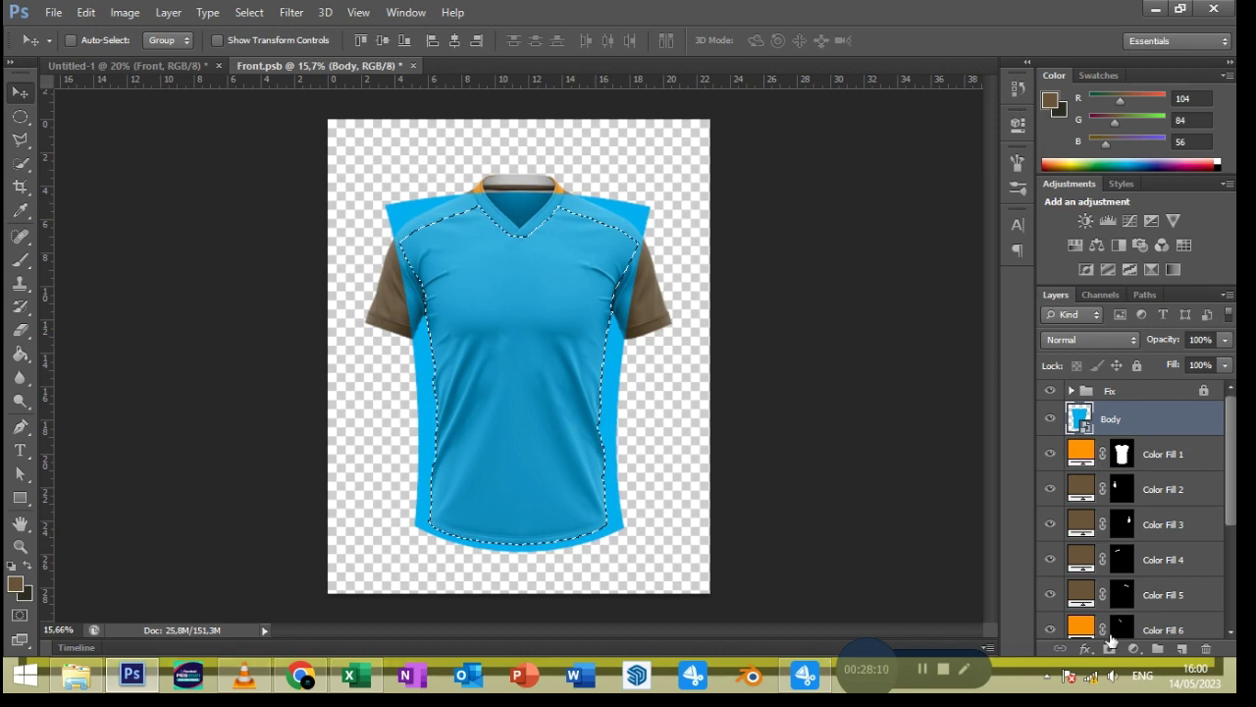
click(1110, 646)
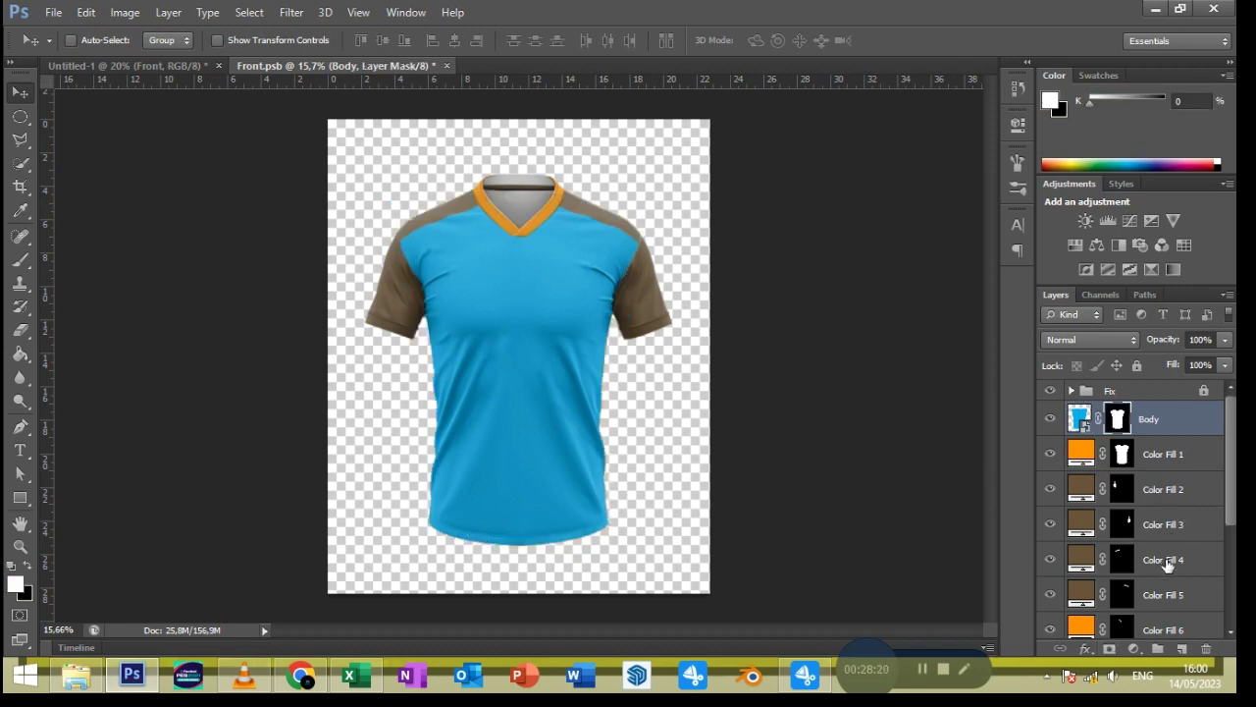
scroll(1159, 530, down, 5)
click(1129, 585)
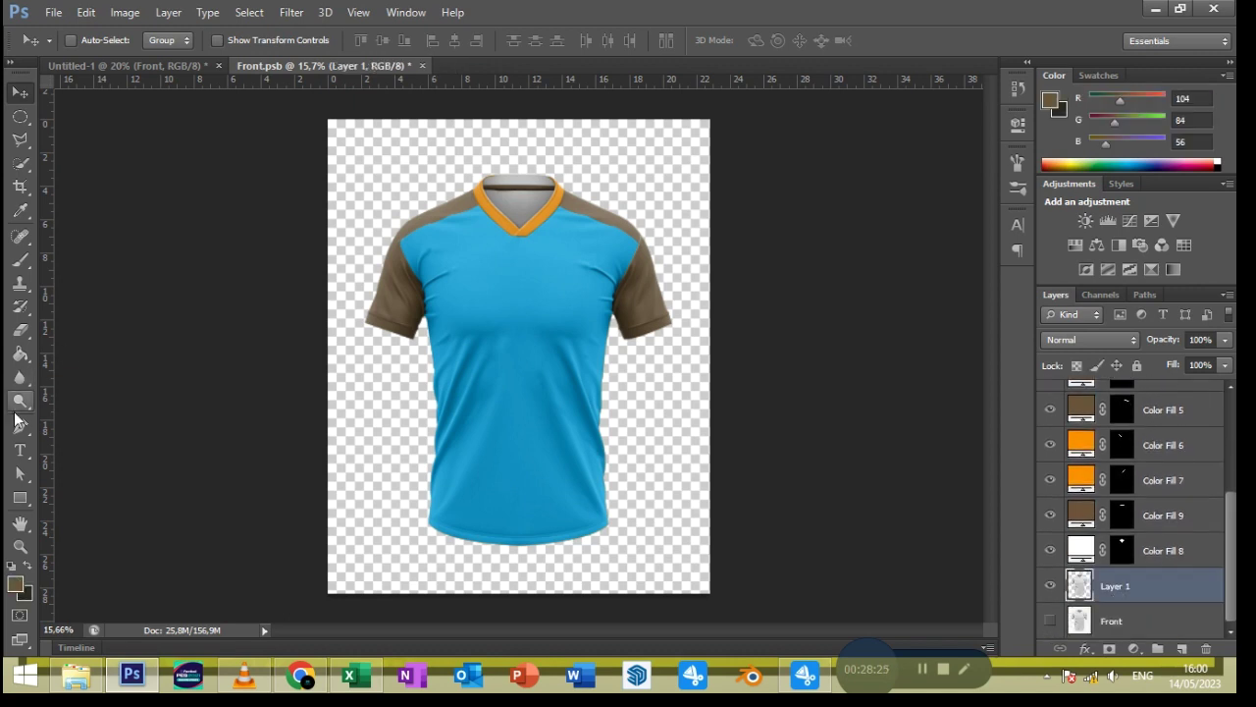
click(18, 424)
scroll(387, 378, up, 2)
scroll(396, 364, up, 3)
Trace pen paths around the left and right sleeve cuffs
click(276, 204)
drag(437, 262, 450, 263)
alt+click(436, 262)
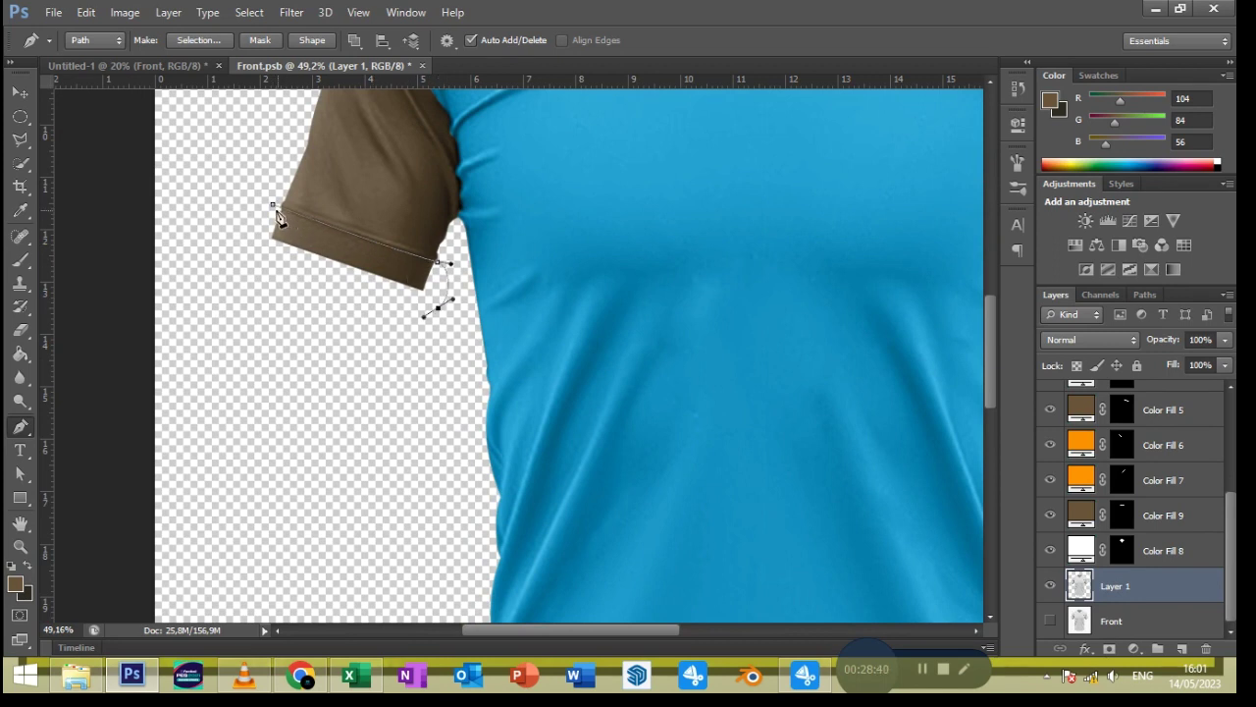
drag(439, 248, 211, 249)
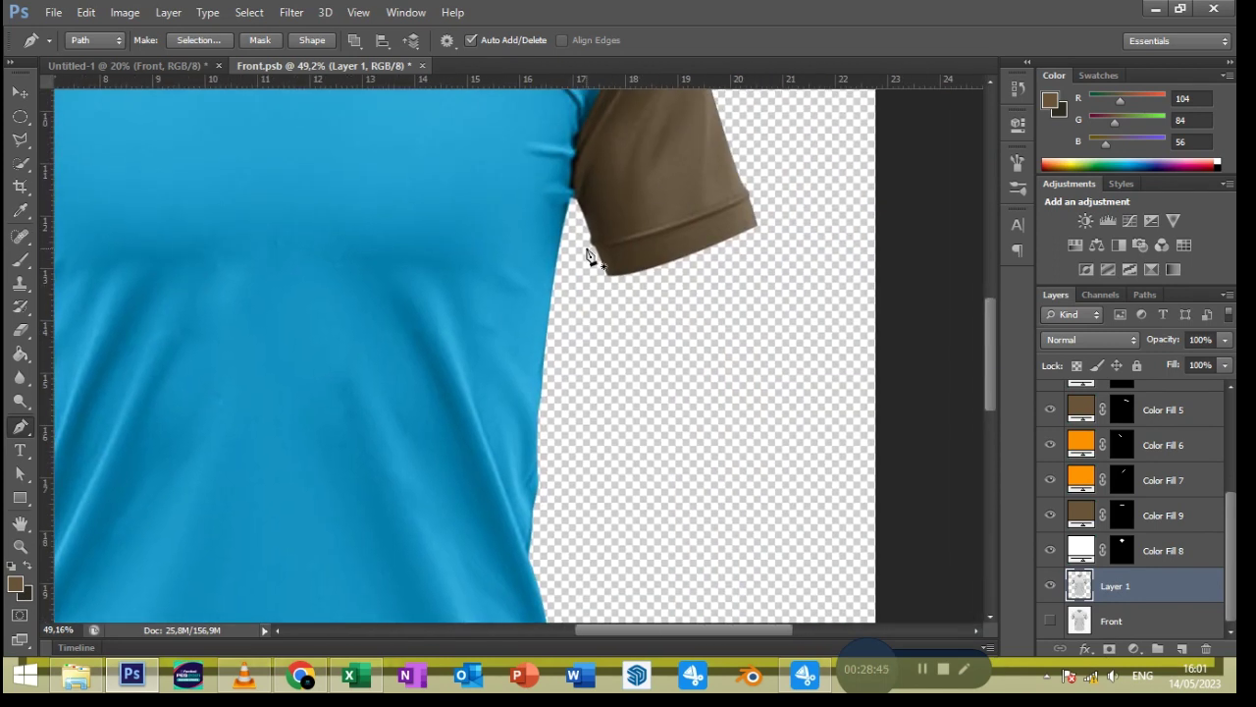
click(592, 246)
drag(751, 192, 768, 178)
drag(774, 235, 764, 257)
drag(593, 314, 586, 295)
click(593, 247)
Fill the cuff selection with an orange Solid Color layer and move it up the stack
scroll(624, 298, down, 3)
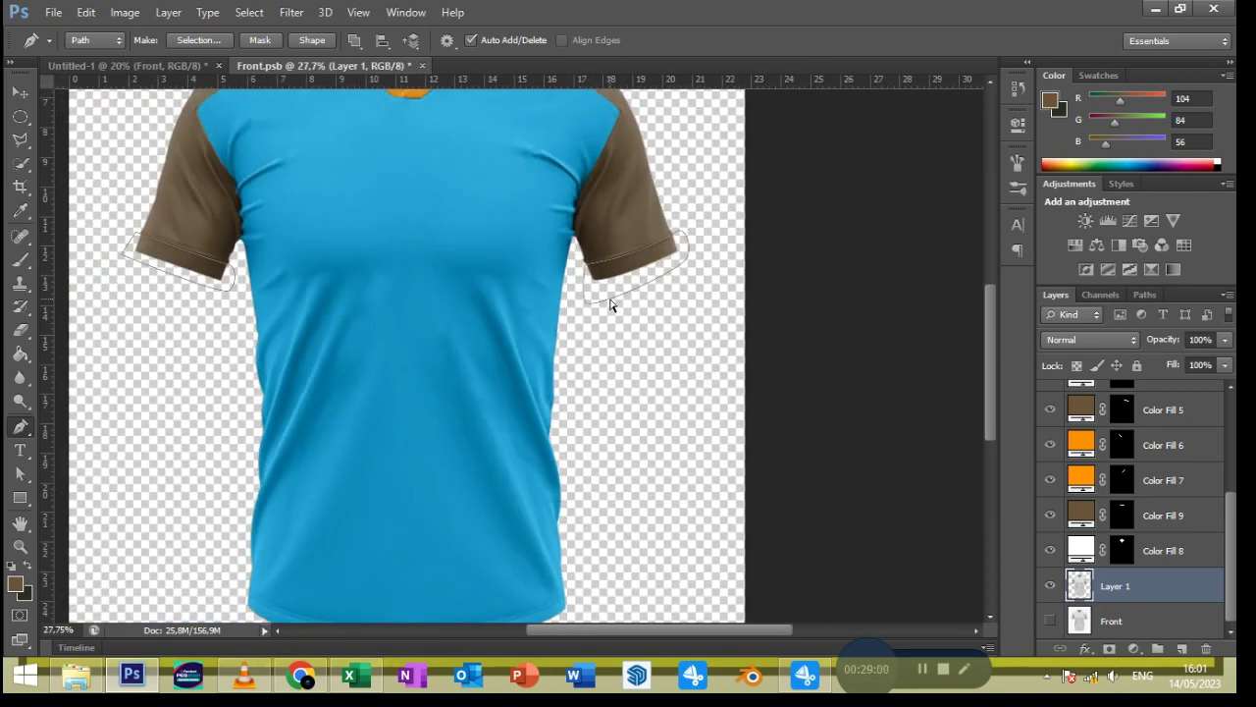
click(199, 39)
click(715, 190)
key(w)
click(1134, 648)
click(1137, 258)
click(1058, 289)
drag(1147, 587, 1162, 459)
key(v)
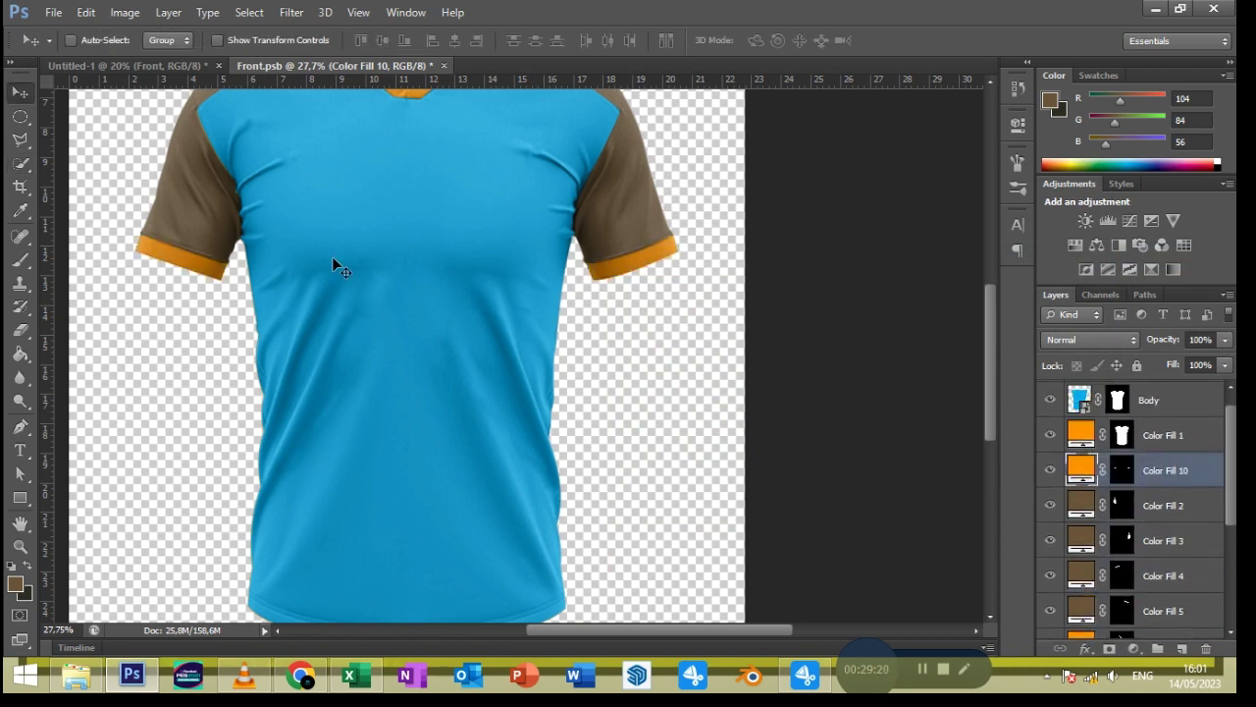
key(ctrl+0)
Draw a Light Pea Green rectangle over the left-hand sleeve
click(1147, 506)
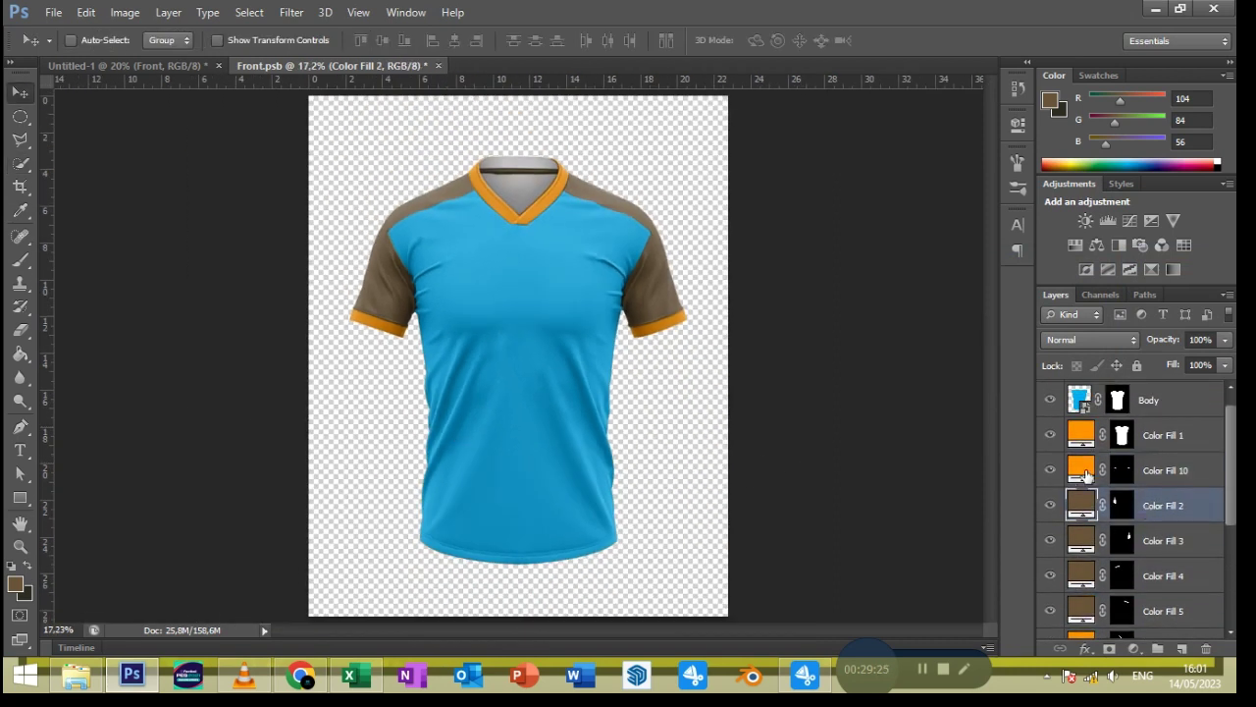
click(1050, 507)
key(u)
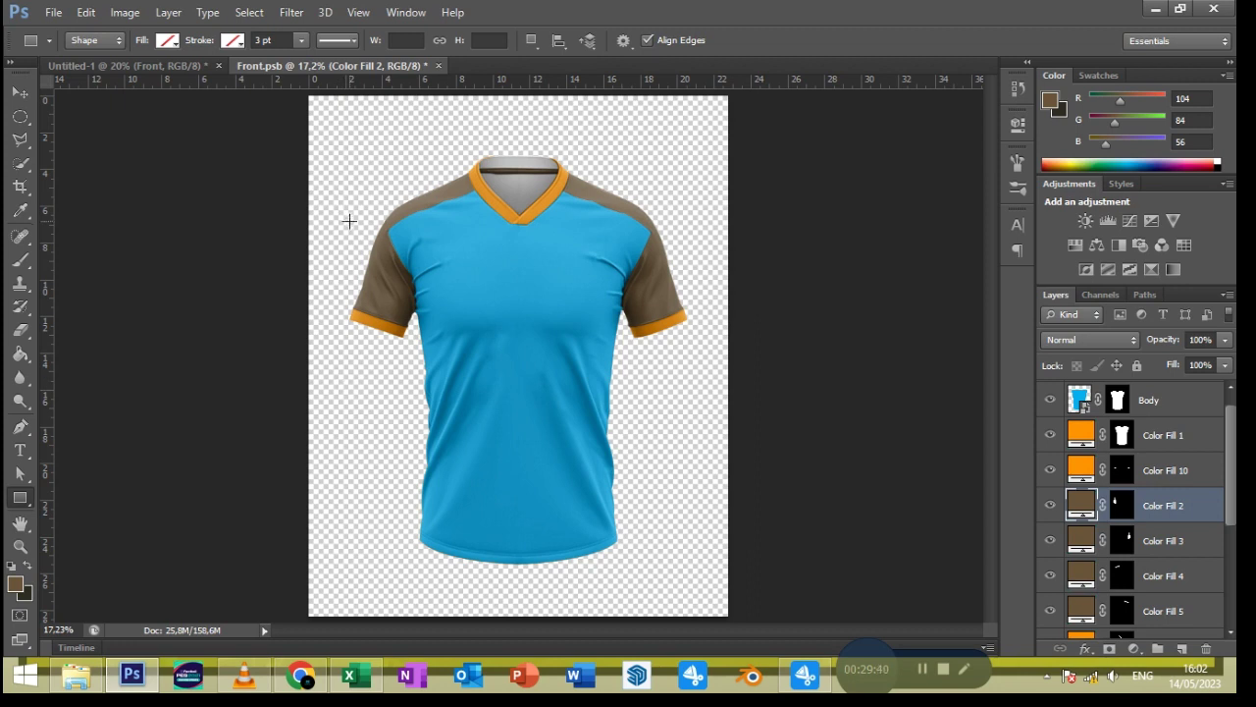
drag(342, 210, 429, 348)
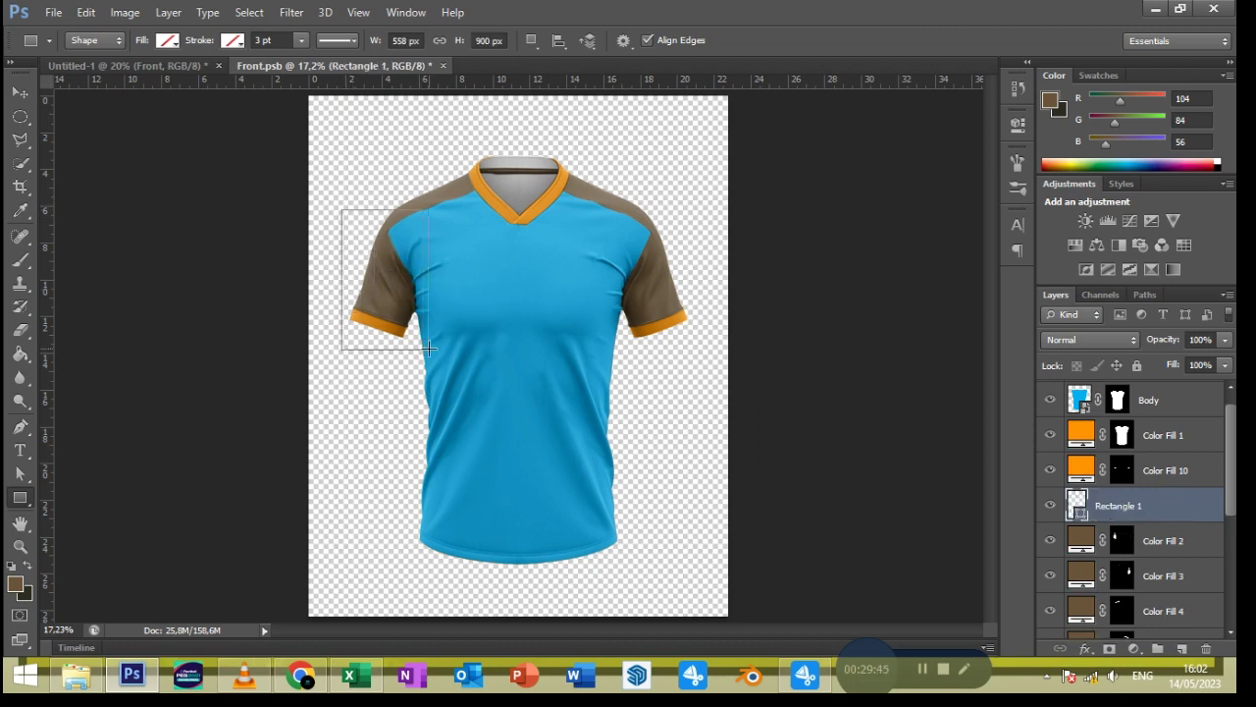
click(169, 41)
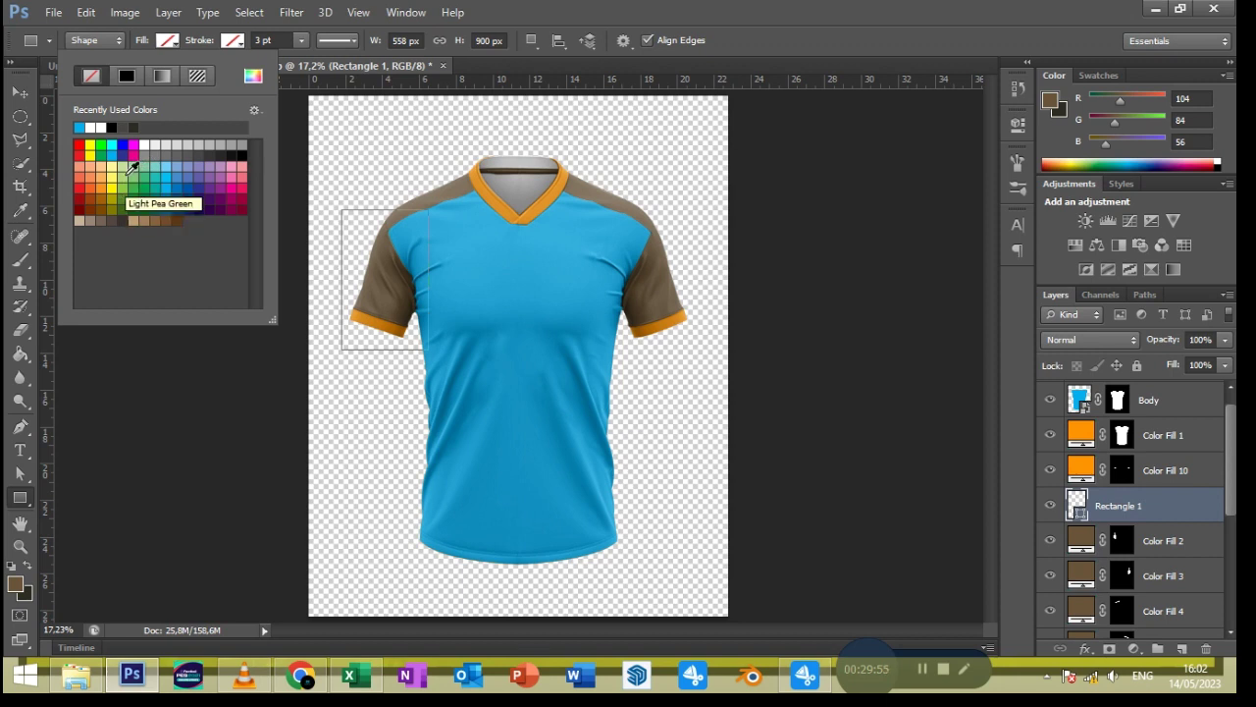
click(123, 166)
click(169, 40)
Copy the green rectangle over the right sleeve and rename the layer Right
key(v)
drag(358, 316, 623, 316)
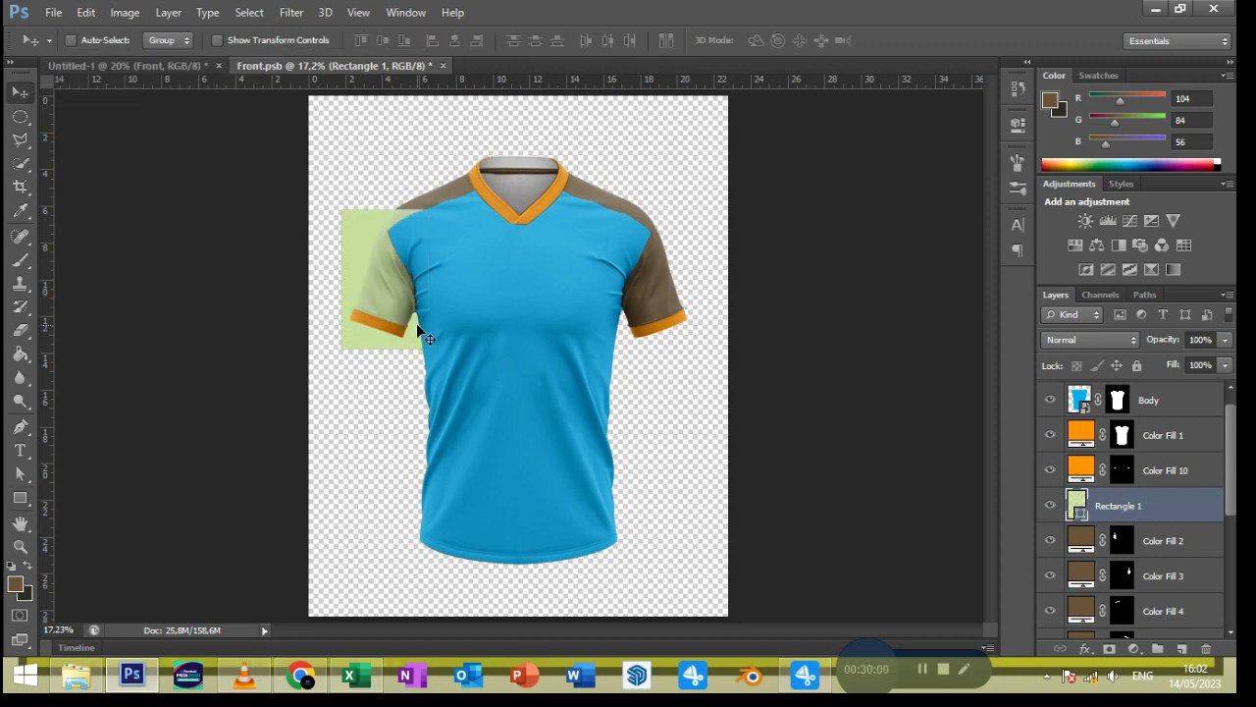
double_click(1119, 541)
text(Right)
key(Return)
Convert the Right layer and rotate it about 18.6° to the sleeve angle
right_click(1119, 541)
click(785, 209)
scroll(471, 295, up, 3)
scroll(442, 220, up, 1)
key(ctrl+t)
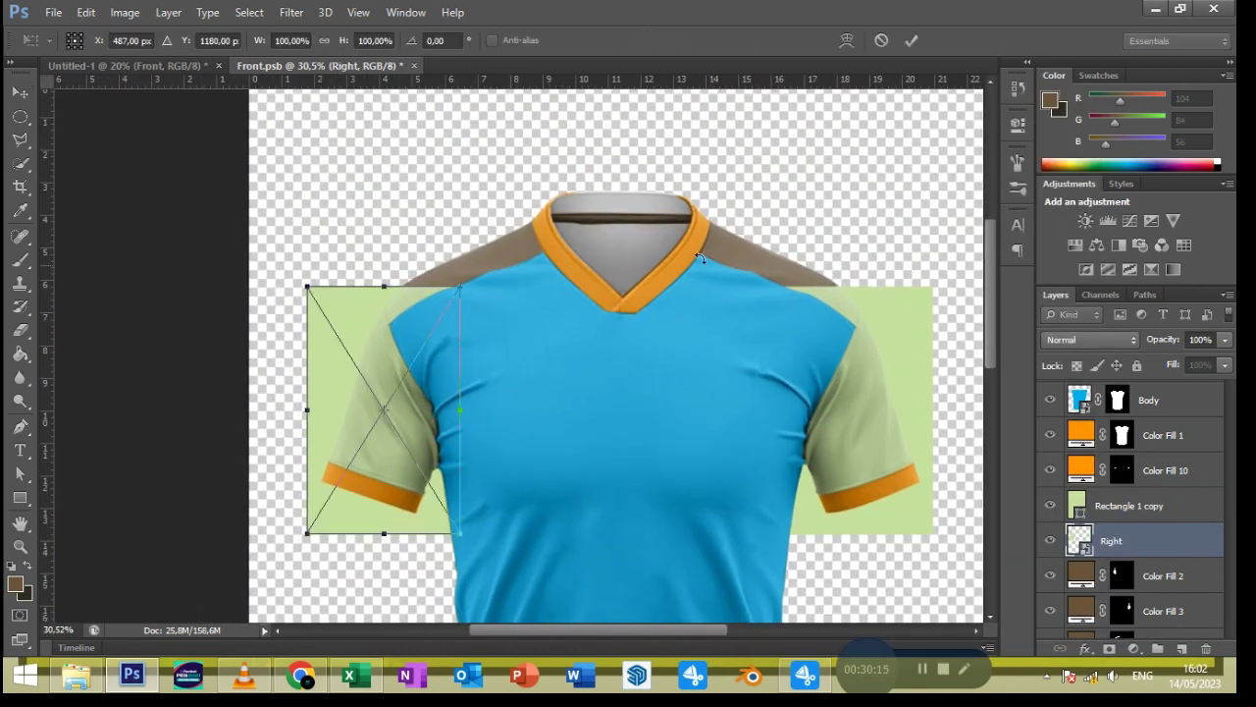
drag(371, 266, 417, 274)
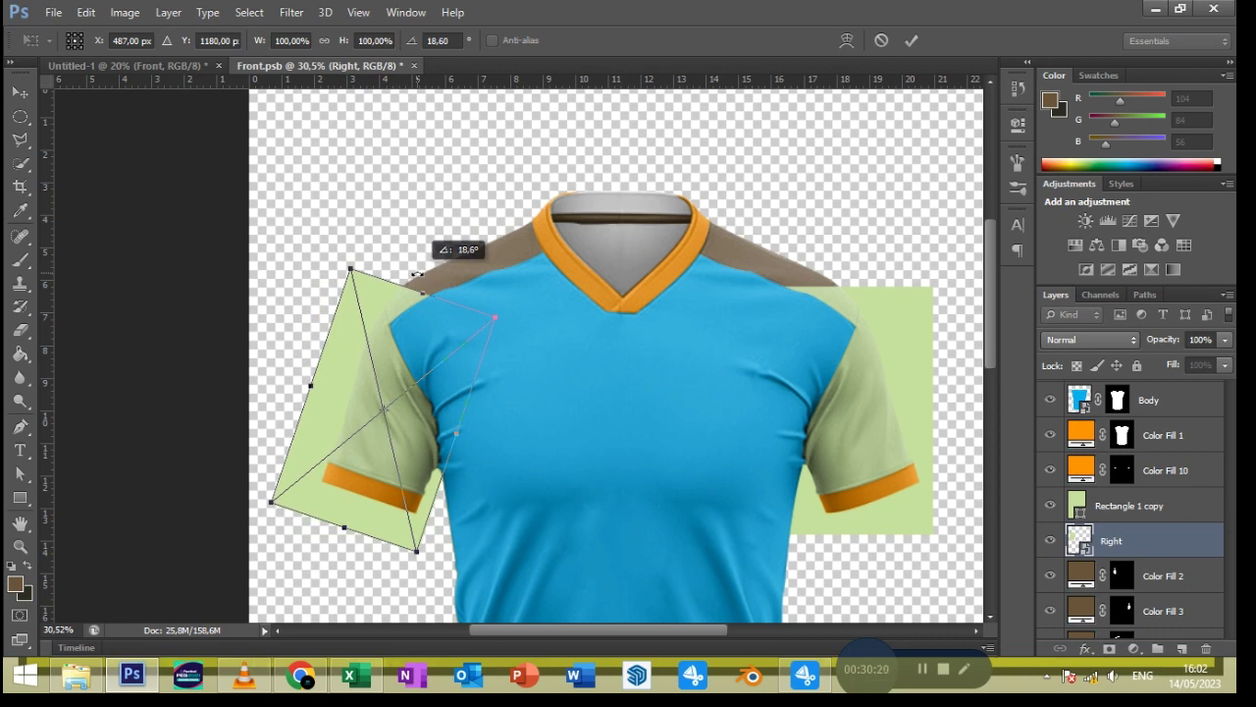
drag(421, 331, 432, 332)
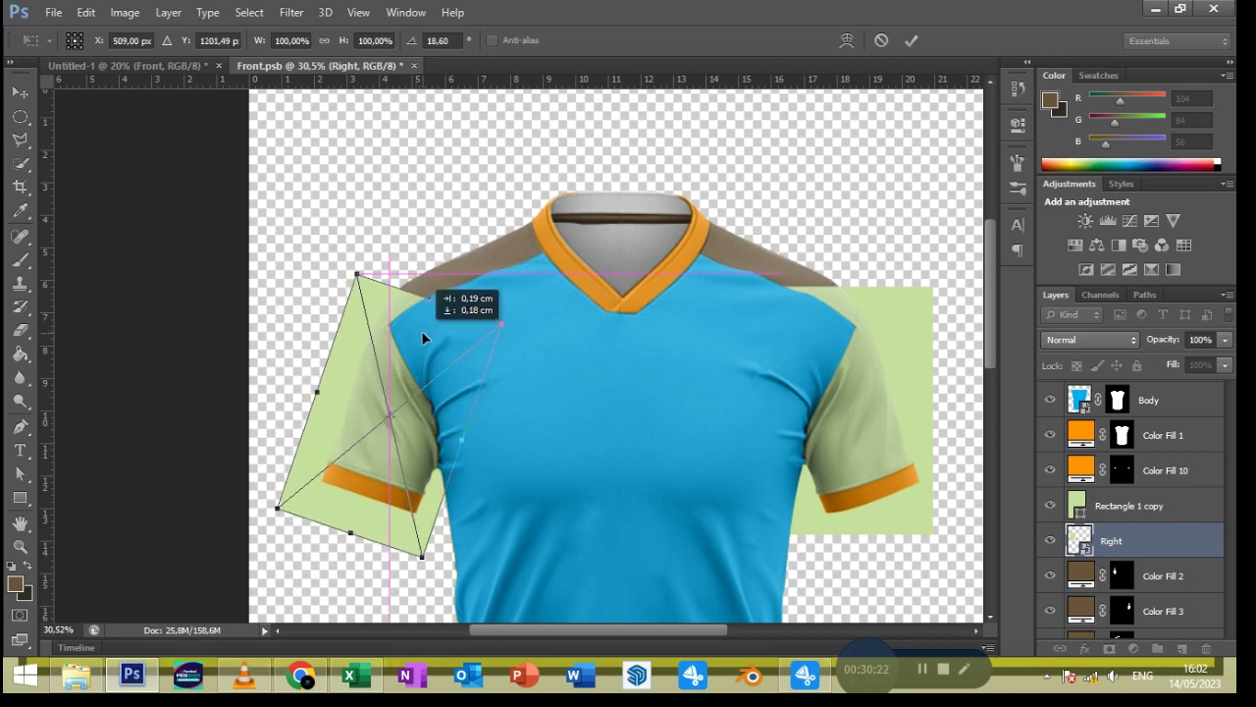
Warp the Right rectangle's corners and edges onto the left-hand sleeve and cuff
click(845, 45)
drag(365, 277, 382, 276)
drag(307, 425, 328, 435)
drag(281, 503, 305, 501)
mouse_move(428, 552)
mouse_down()
mouse_move(427, 530)
mouse_move(383, 530)
mouse_move(419, 502)
mouse_up()
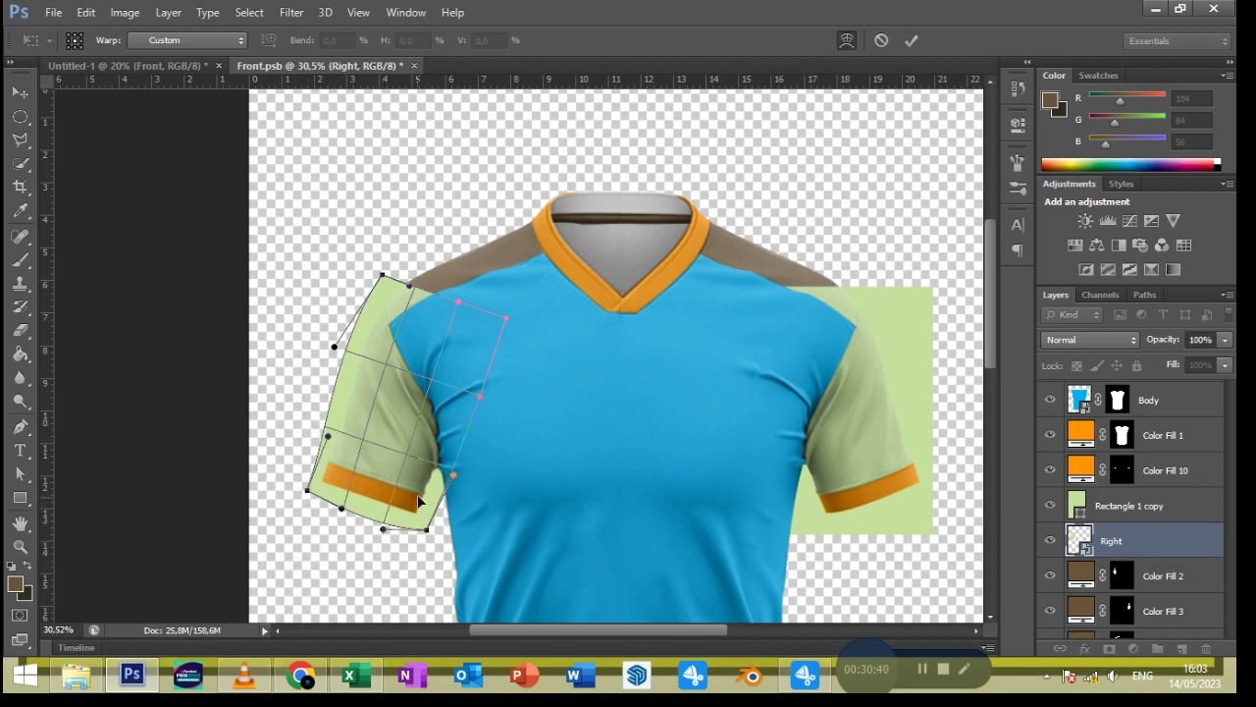
drag(479, 397, 466, 393)
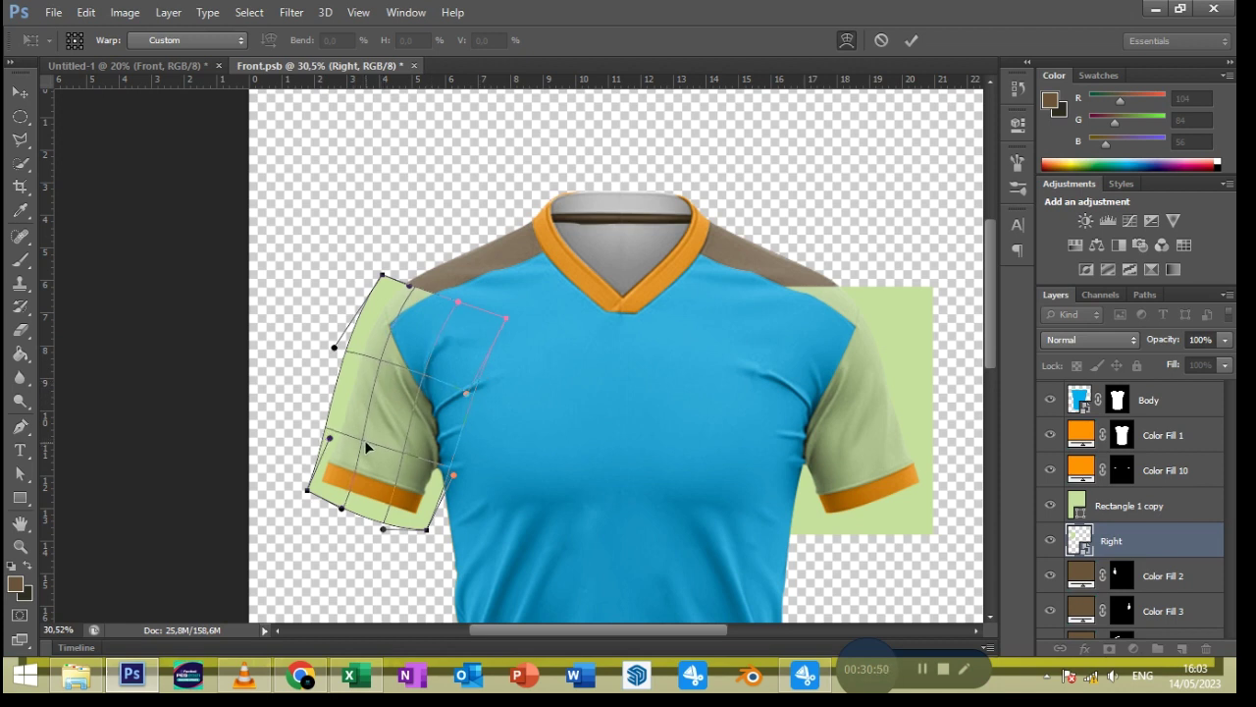
Commit the warp, mask Right to the sleeve, and rename the copy layer Lefth
key(Return)
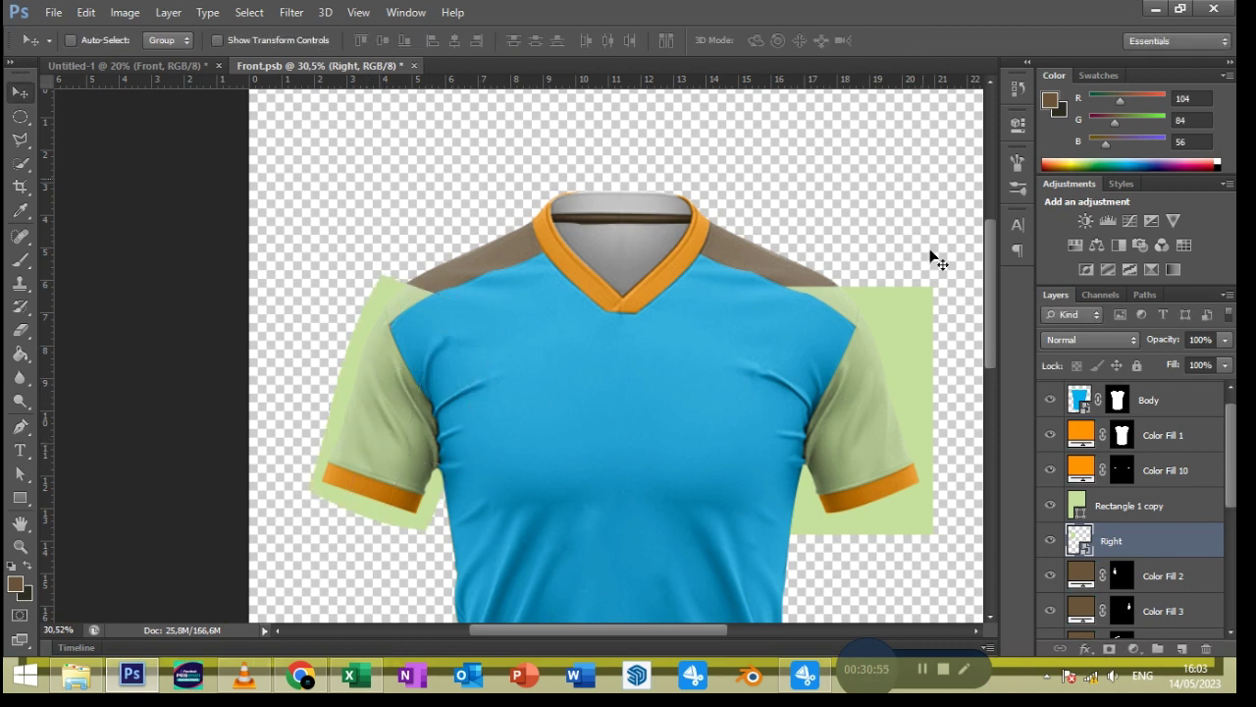
alt+click(1109, 649)
drag(764, 482, 633, 457)
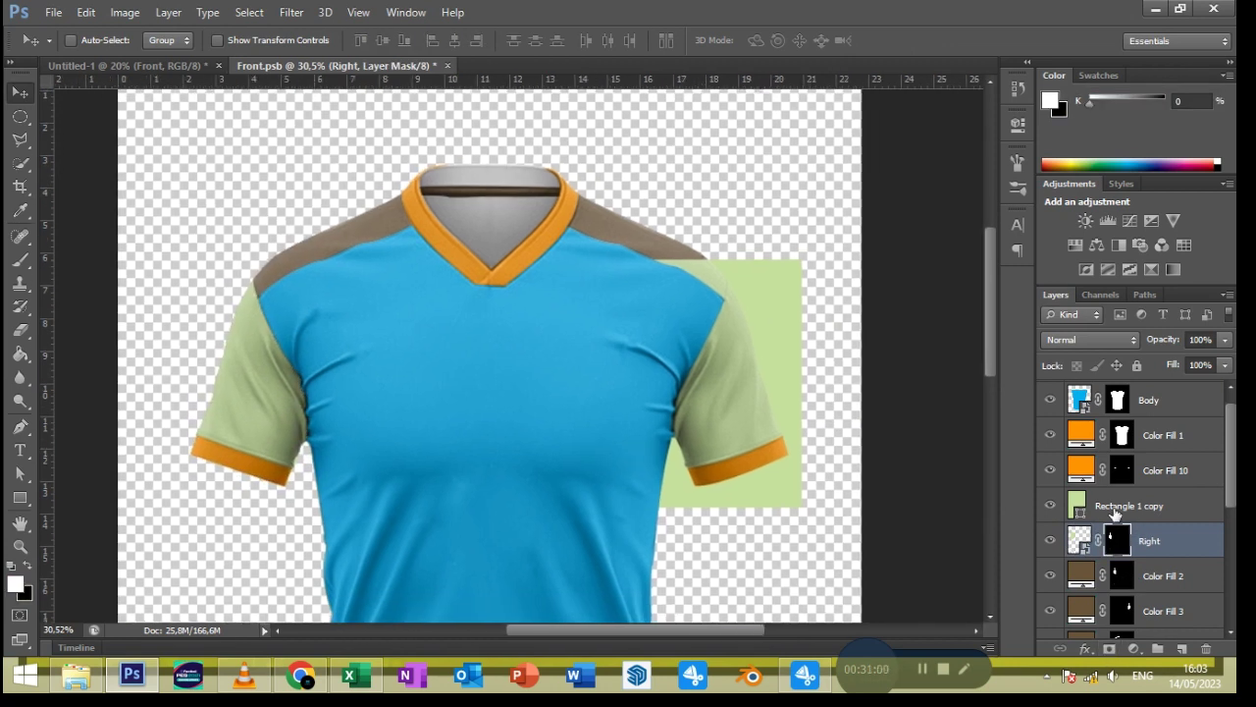
double_click(1115, 505)
key(Return)
Convert Lefth to a smart object, then rotate and warp it onto the right-hand sleeve
right_click(728, 402)
click(809, 186)
key(ctrl+t)
mouse_move(829, 211)
mouse_down()
mouse_move(772, 214)
mouse_move(723, 257)
mouse_up()
click(846, 41)
drag(810, 404, 776, 411)
drag(832, 483, 807, 466)
drag(731, 501, 683, 454)
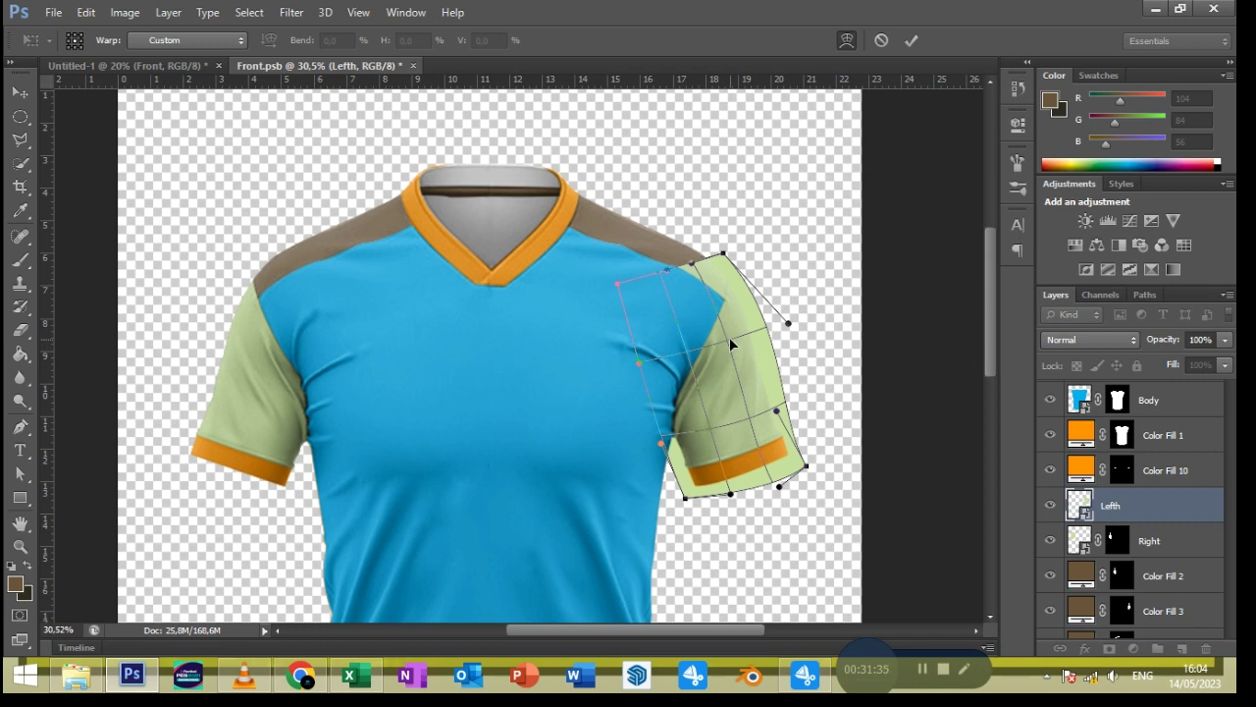
drag(806, 466, 810, 456)
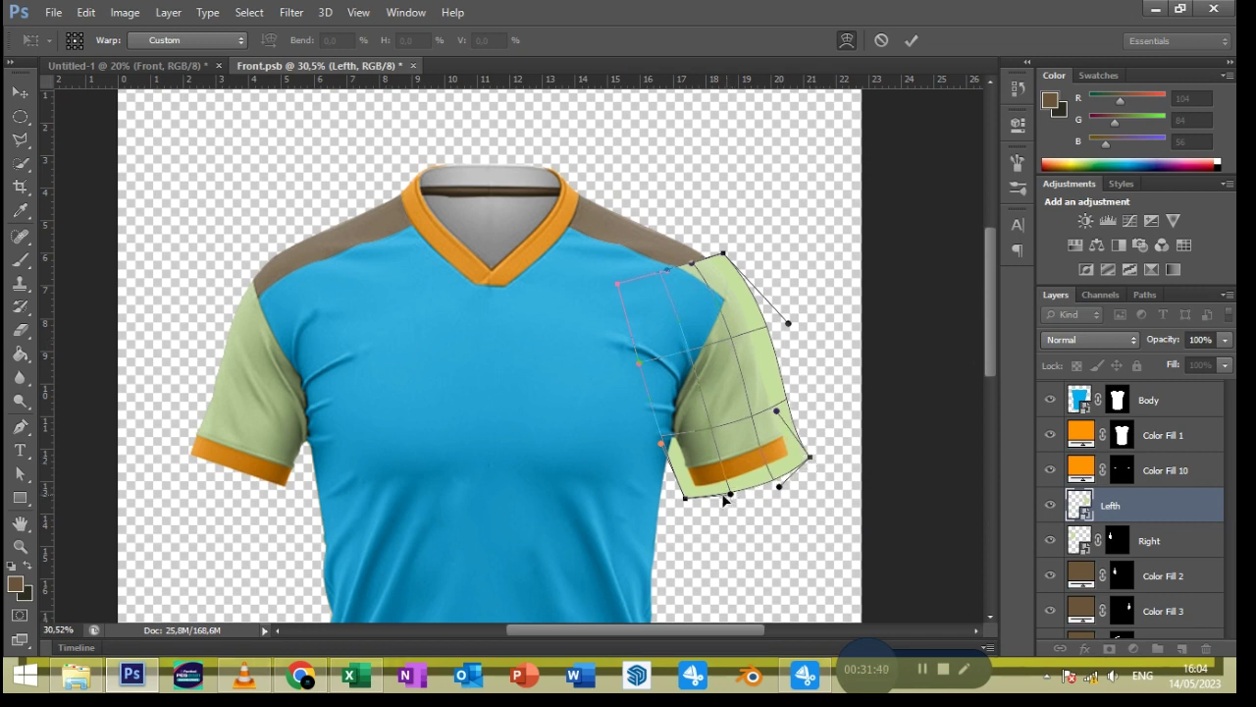
key(Return)
Mask Lefth to the sleeve selection
ctrl+click(1124, 611)
click(1109, 650)
scroll(1143, 584, down, 2)
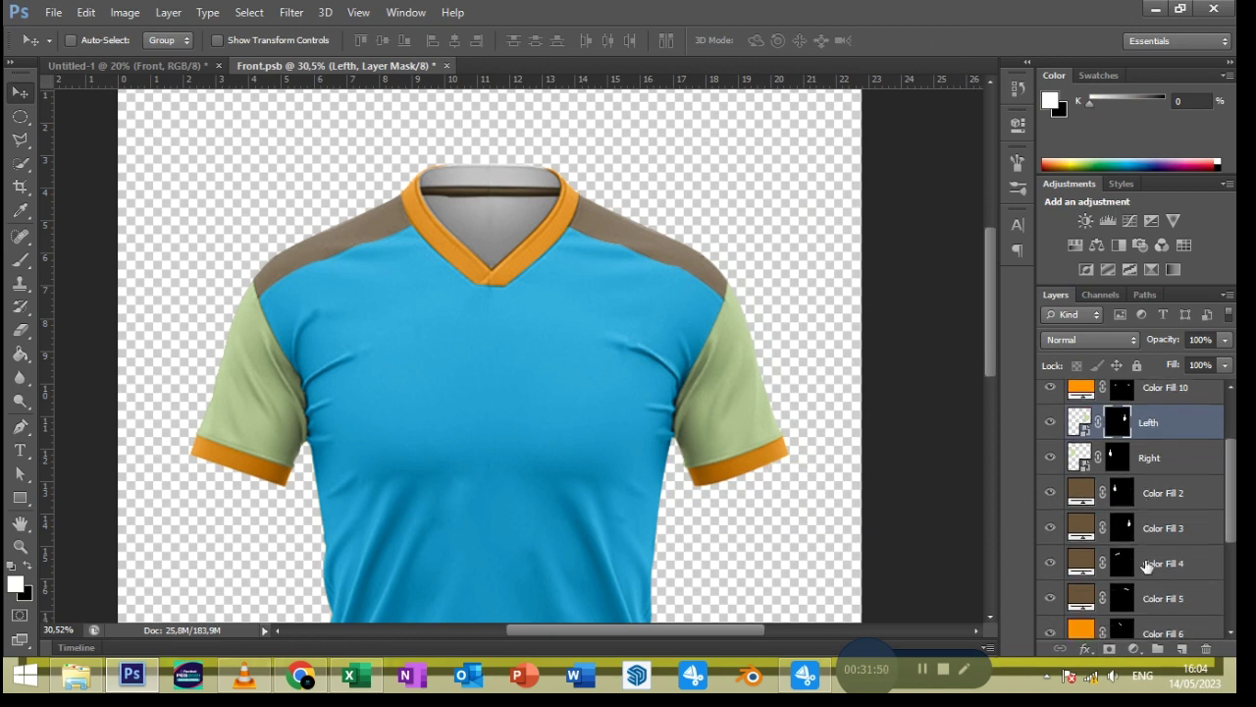
click(1147, 562)
Draw a light green bar across the top-left of the shirt
key(u)
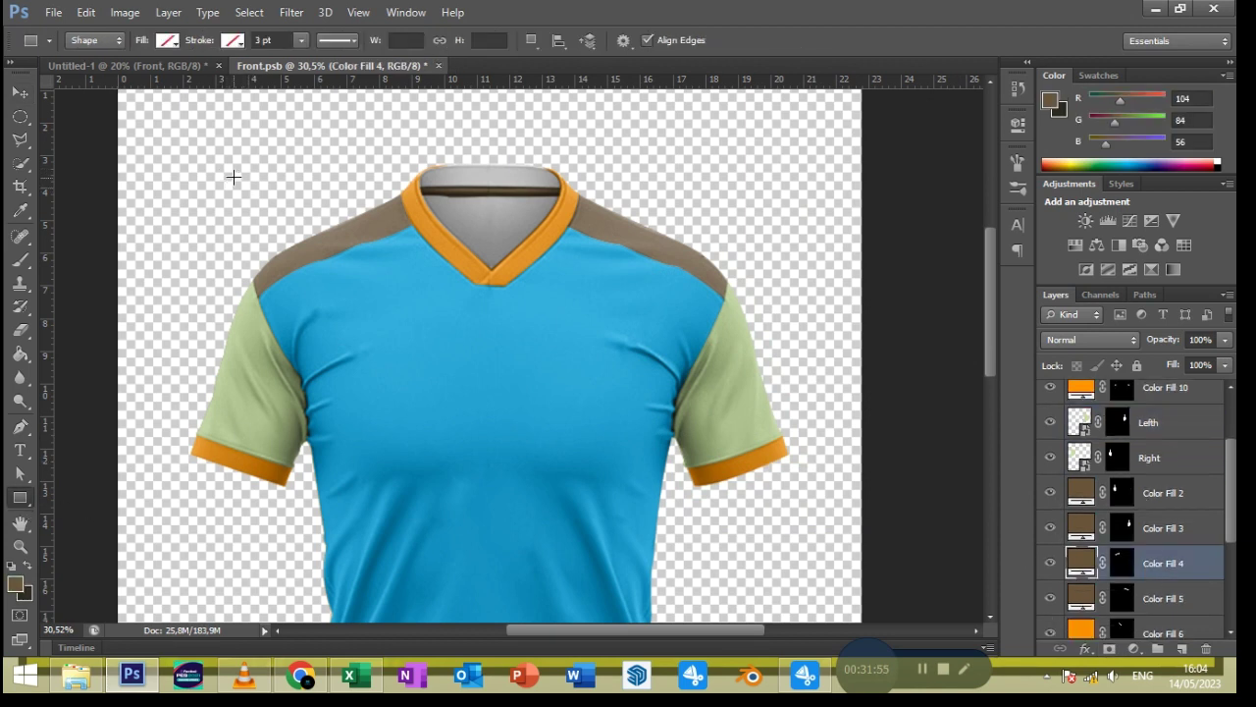
drag(226, 165, 451, 237)
click(167, 40)
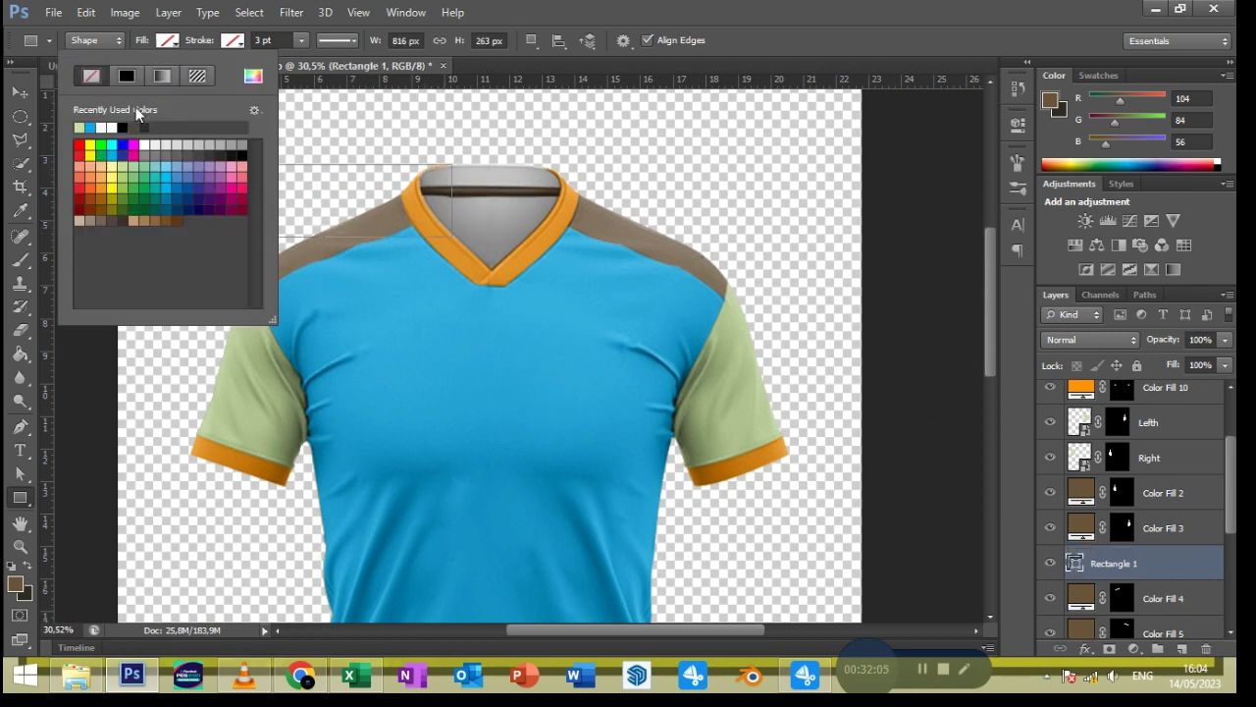
click(87, 123)
key(Return)
Duplicate the bar, move the copy right across the collar, and rename Rectangle 1 'B. R'
key(v)
key(ctrl+j)
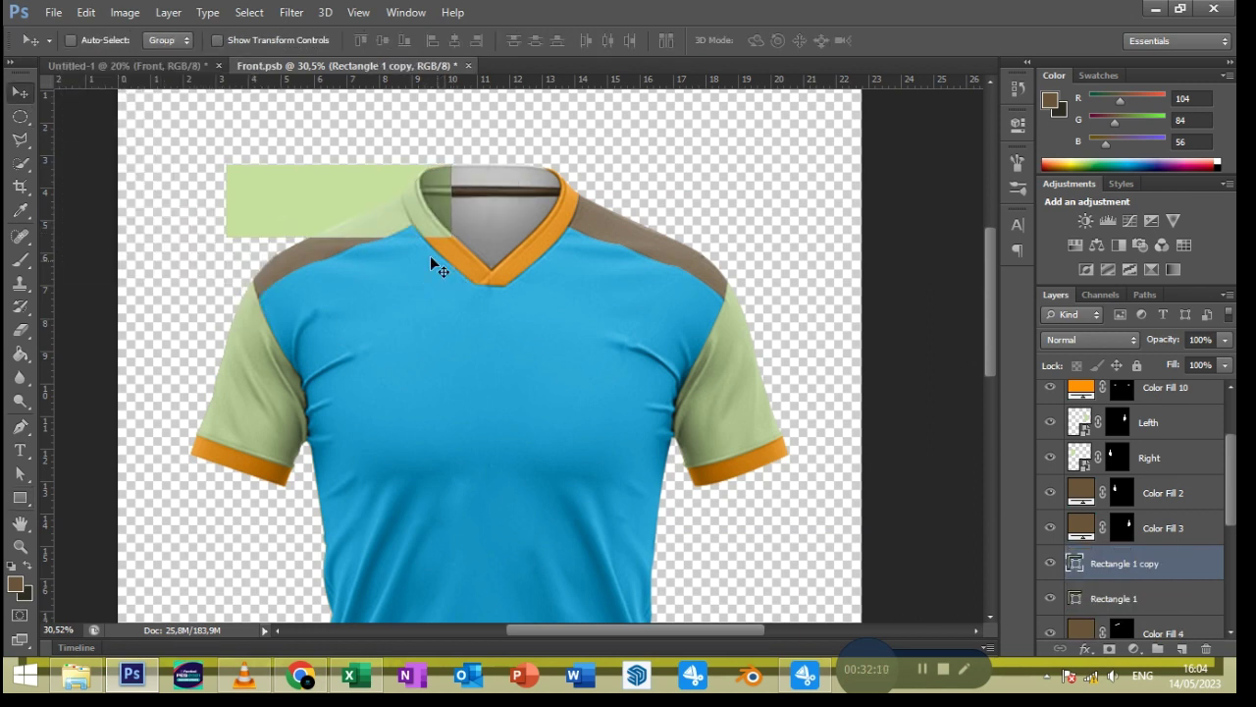
drag(430, 255, 687, 238)
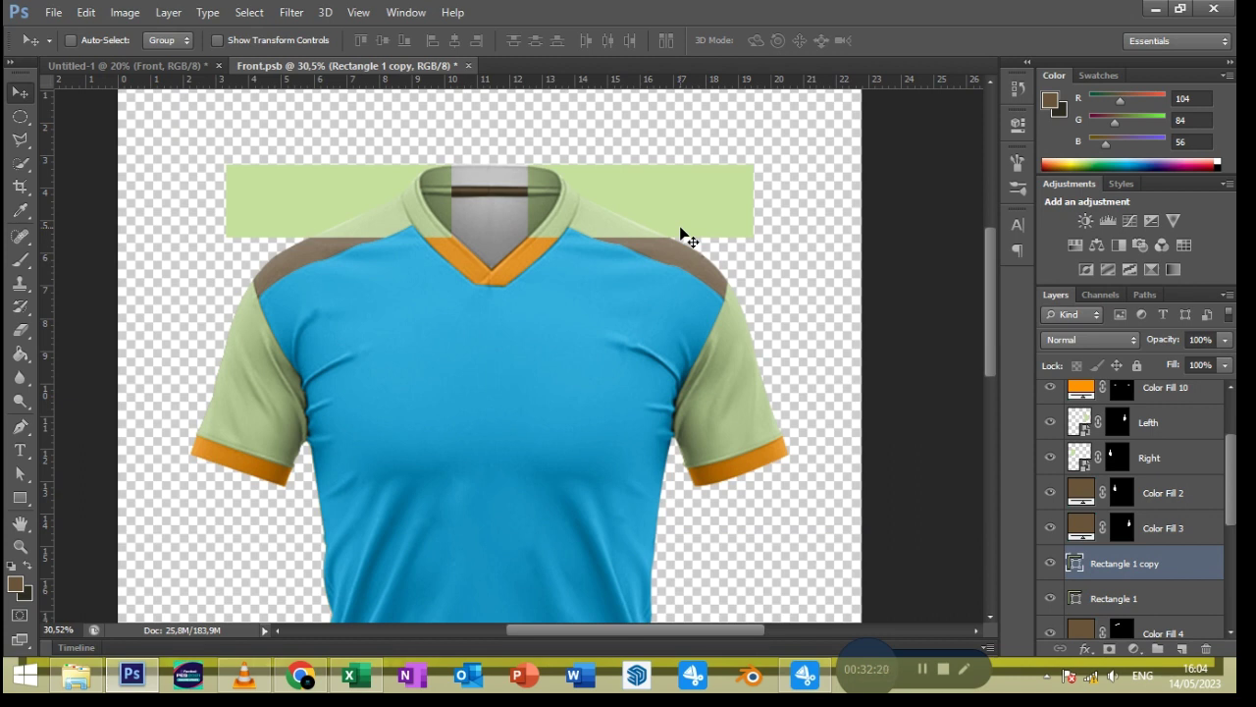
click(1107, 599)
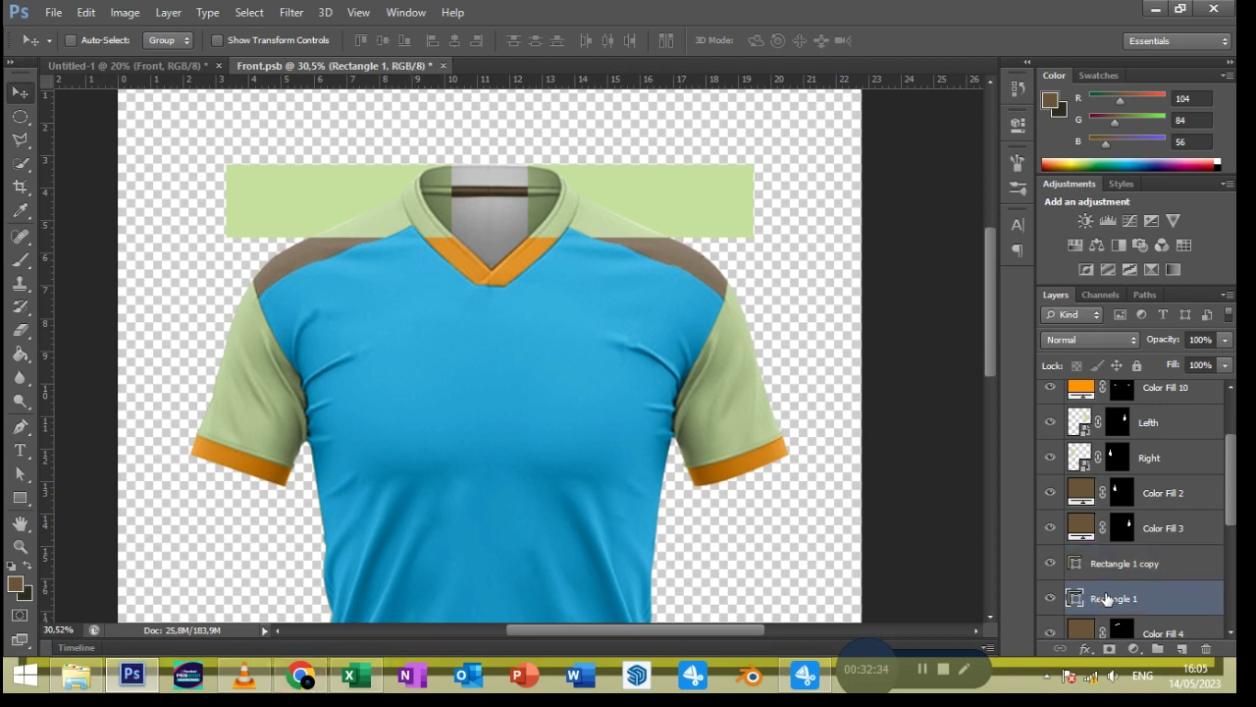
double_click(1107, 598)
text(B)
Name the green layer B. R, make it a smart object, and rotate it onto the left shoulder
key(Return)
right_click(1129, 598)
click(913, 126)
key(ctrl+t)
drag(206, 321, 220, 338)
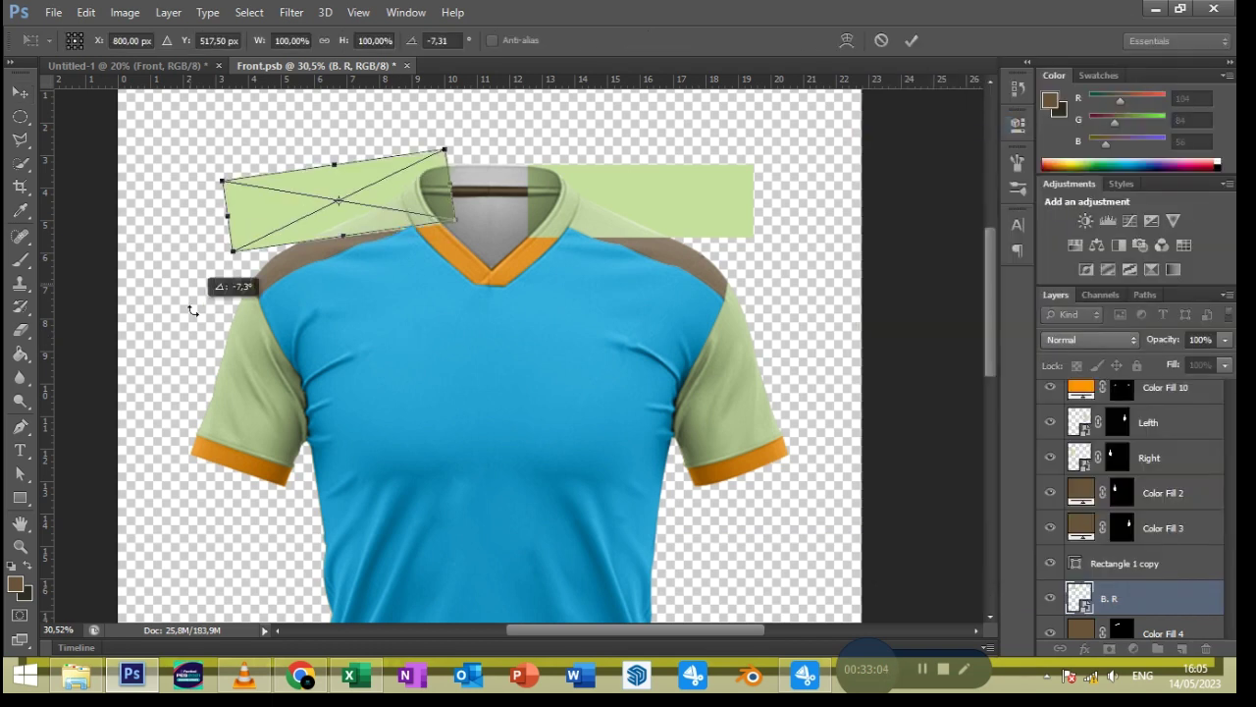
drag(330, 225, 330, 263)
Warp the B. R bar so its corners and lower edge follow the left shoulder panel
click(846, 41)
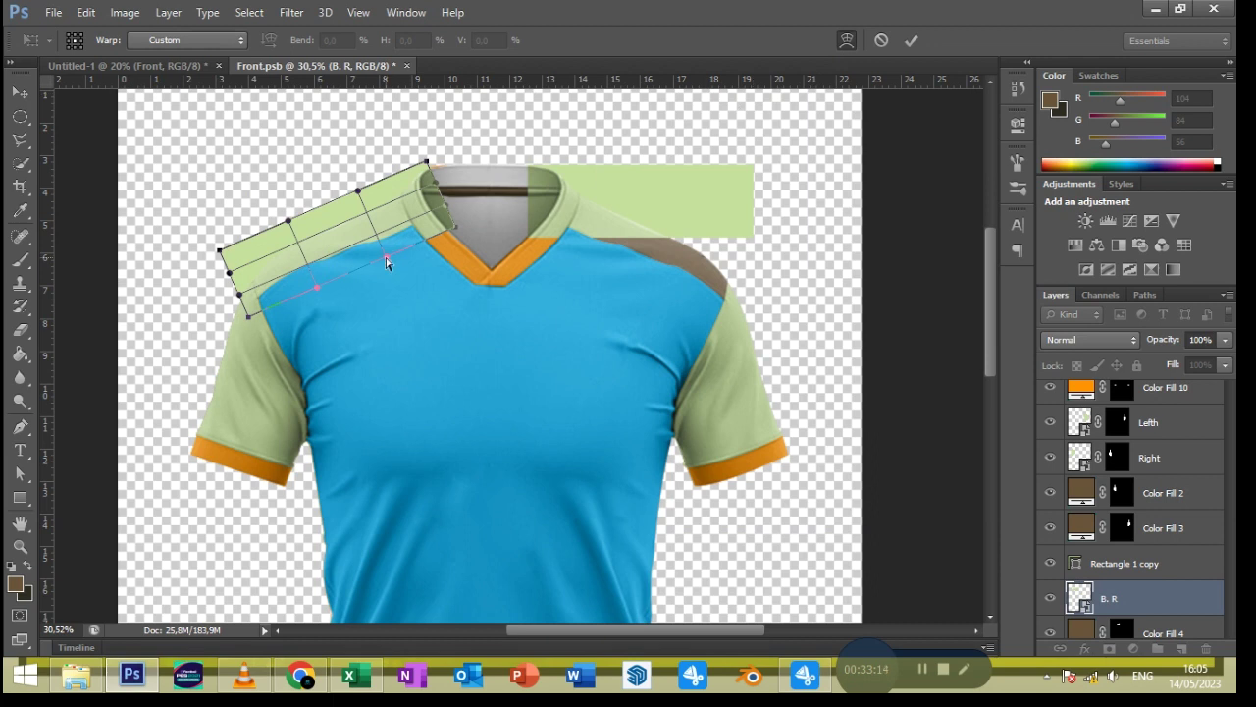
scroll(388, 261, up, 1)
scroll(412, 275, up, 1)
drag(217, 323, 220, 324)
drag(310, 265, 300, 264)
drag(480, 174, 484, 183)
drag(519, 265, 512, 246)
mouse_move(335, 325)
mouse_down()
mouse_move(320, 299)
mouse_move(251, 342)
mouse_move(260, 350)
mouse_up()
drag(501, 229, 495, 220)
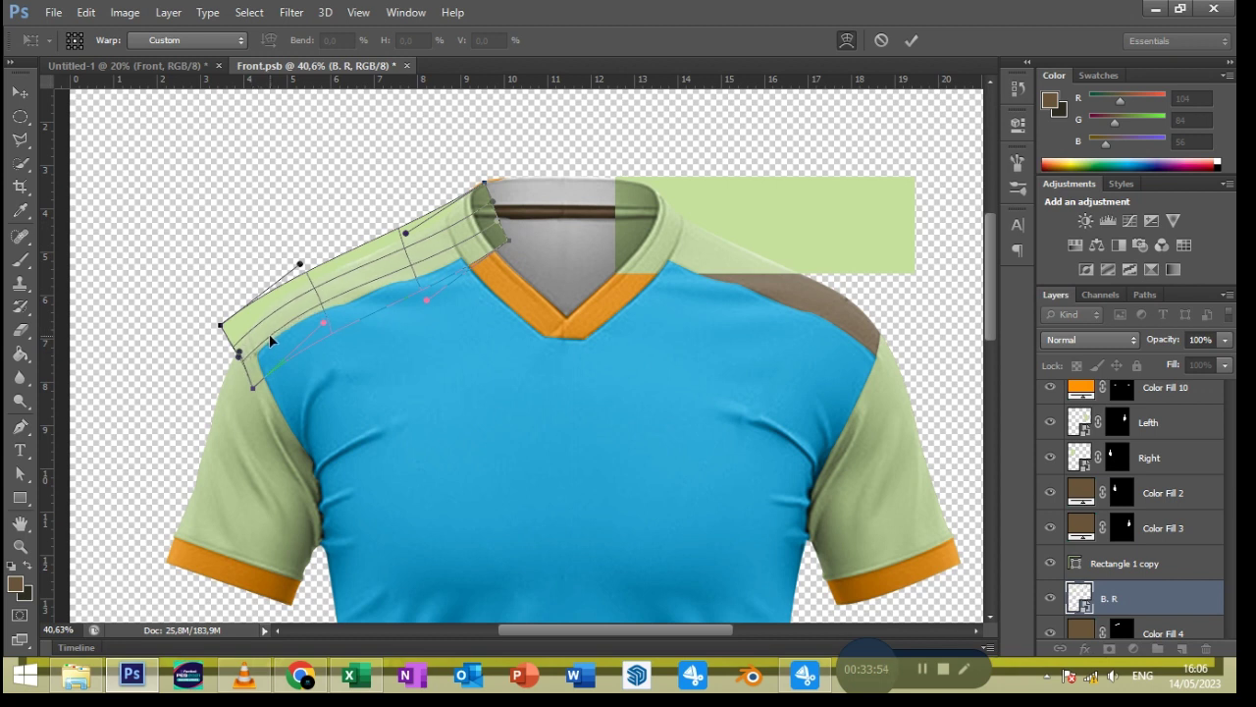
click(911, 40)
Mask B. R to the shoulder panel's selection
scroll(1150, 570, down, 1)
scroll(1150, 569, down, 2)
ctrl+click(1122, 532)
click(1109, 649)
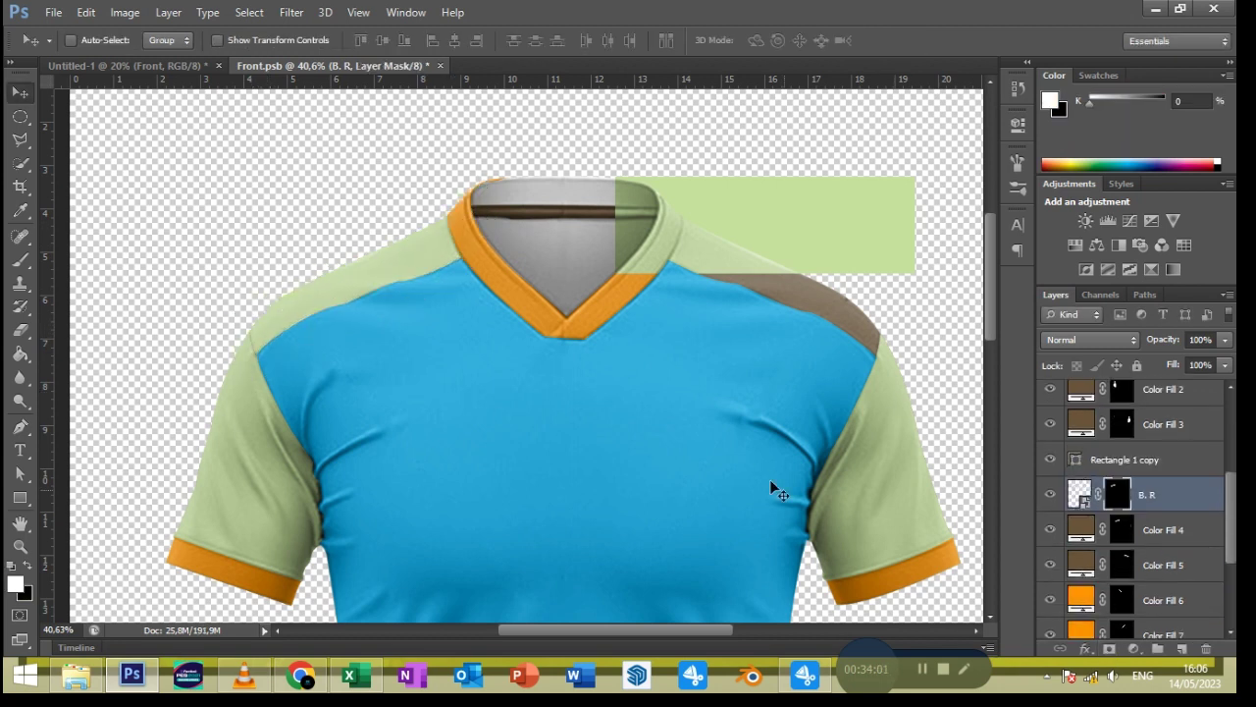
Rename the copied rectangle B. L, make it a smart object, and rotate it onto the right shoulder
double_click(1138, 461)
text(B. L)
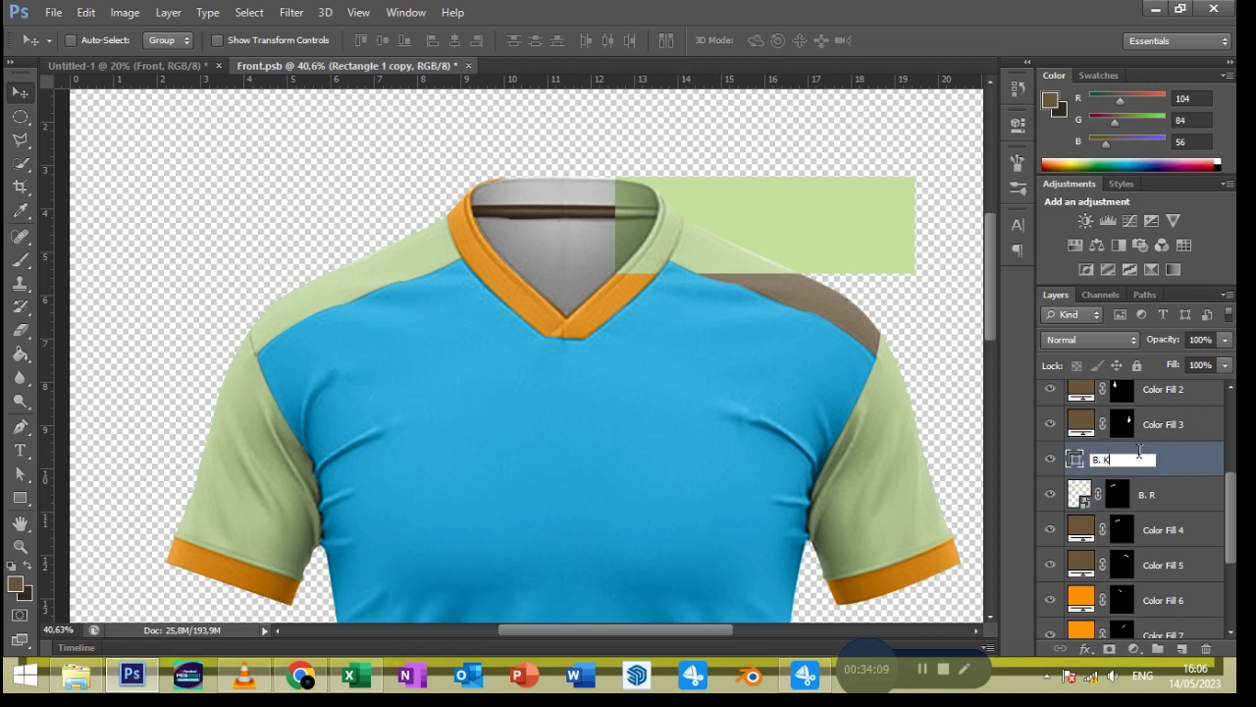
key(Return)
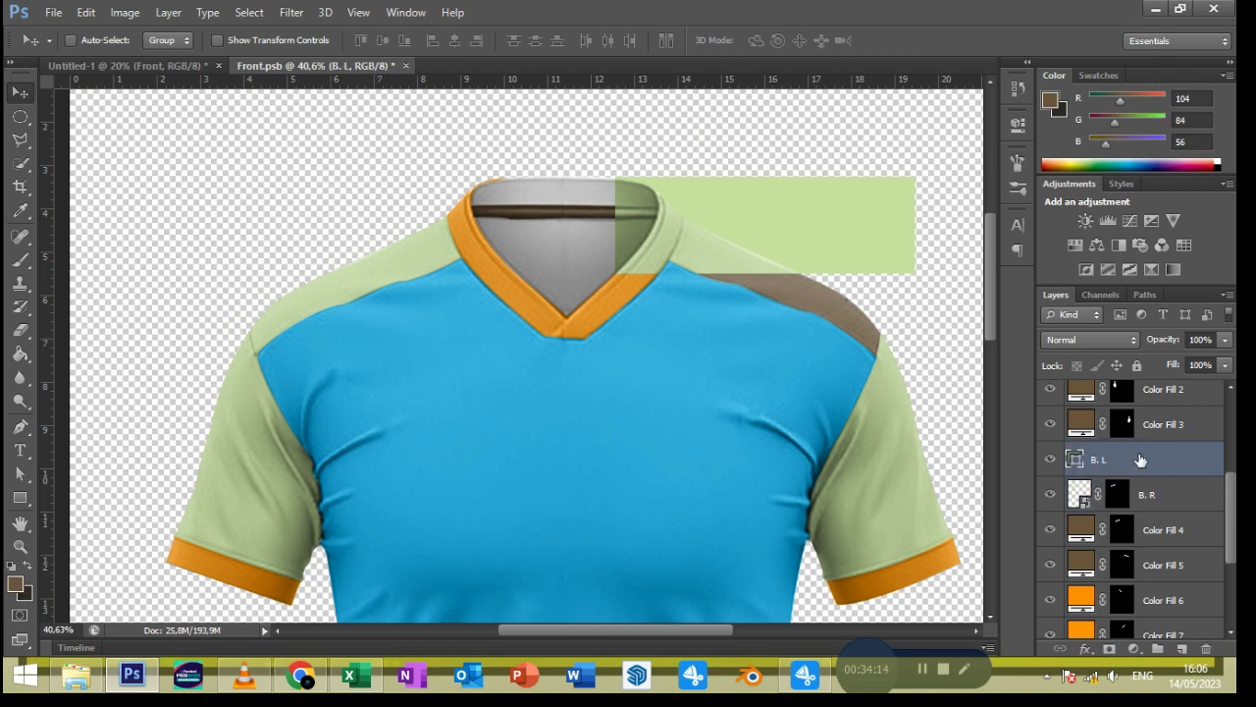
scroll(848, 359, right, 2)
right_click(746, 375)
click(791, 185)
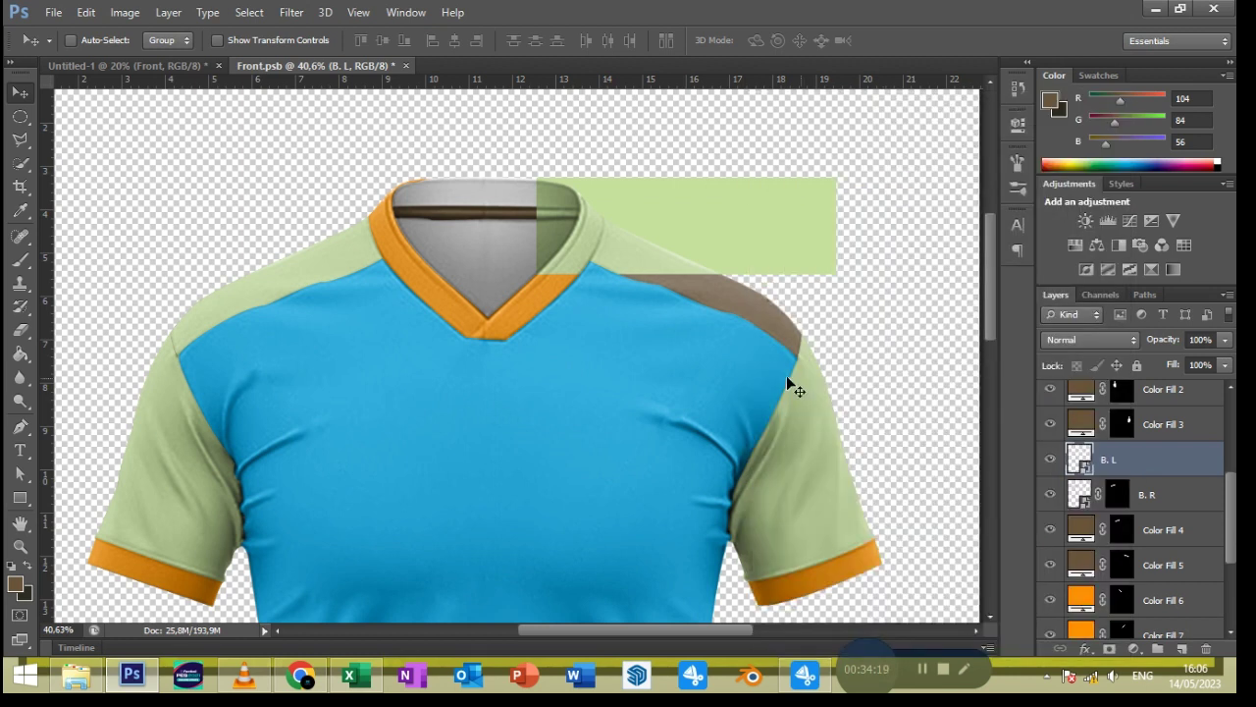
key(ctrl+t)
drag(879, 248, 810, 381)
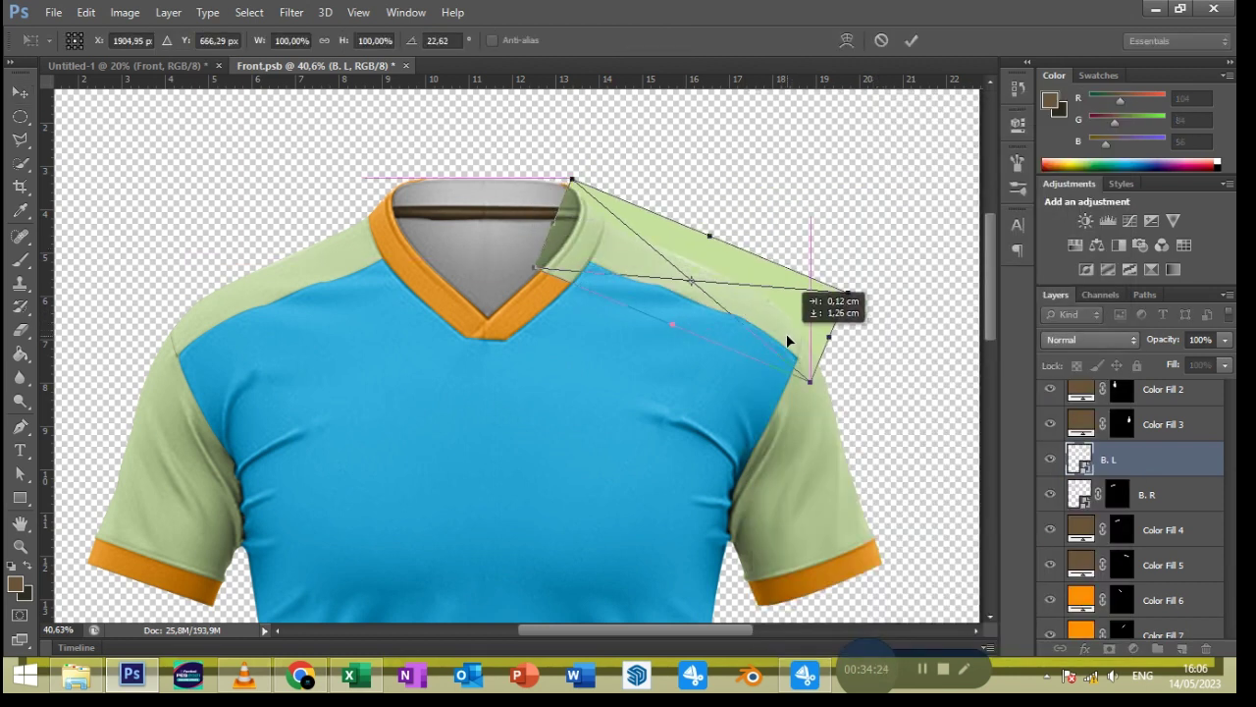
Warp B. R's twin, B. L, to curve over the right shoulder panel and apply it
click(847, 41)
drag(757, 226, 756, 257)
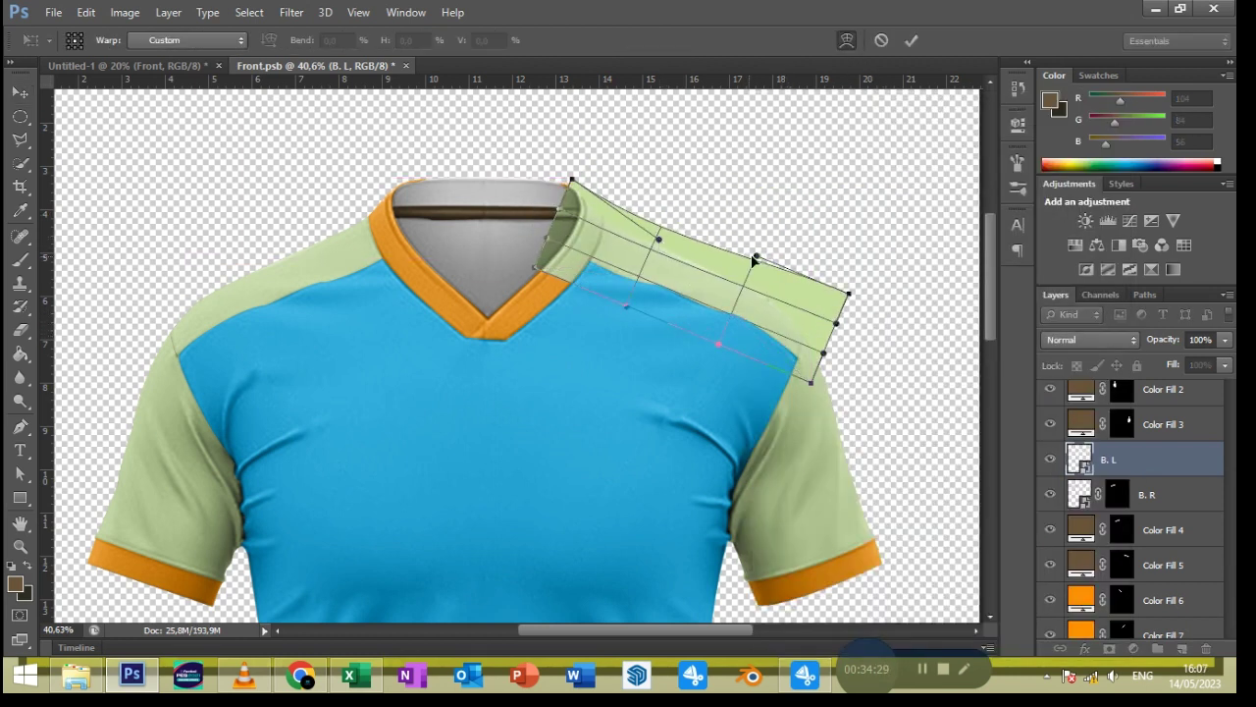
drag(850, 295, 837, 311)
drag(810, 382, 800, 394)
drag(829, 330, 826, 334)
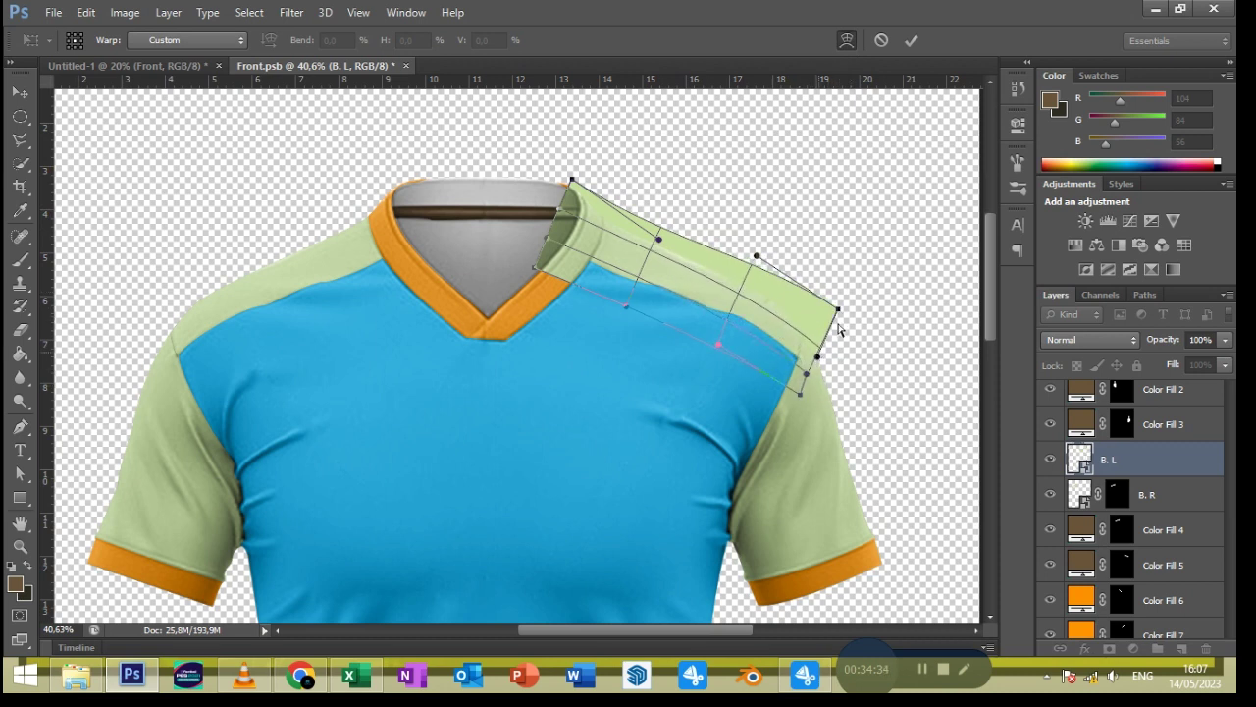
drag(566, 253, 558, 246)
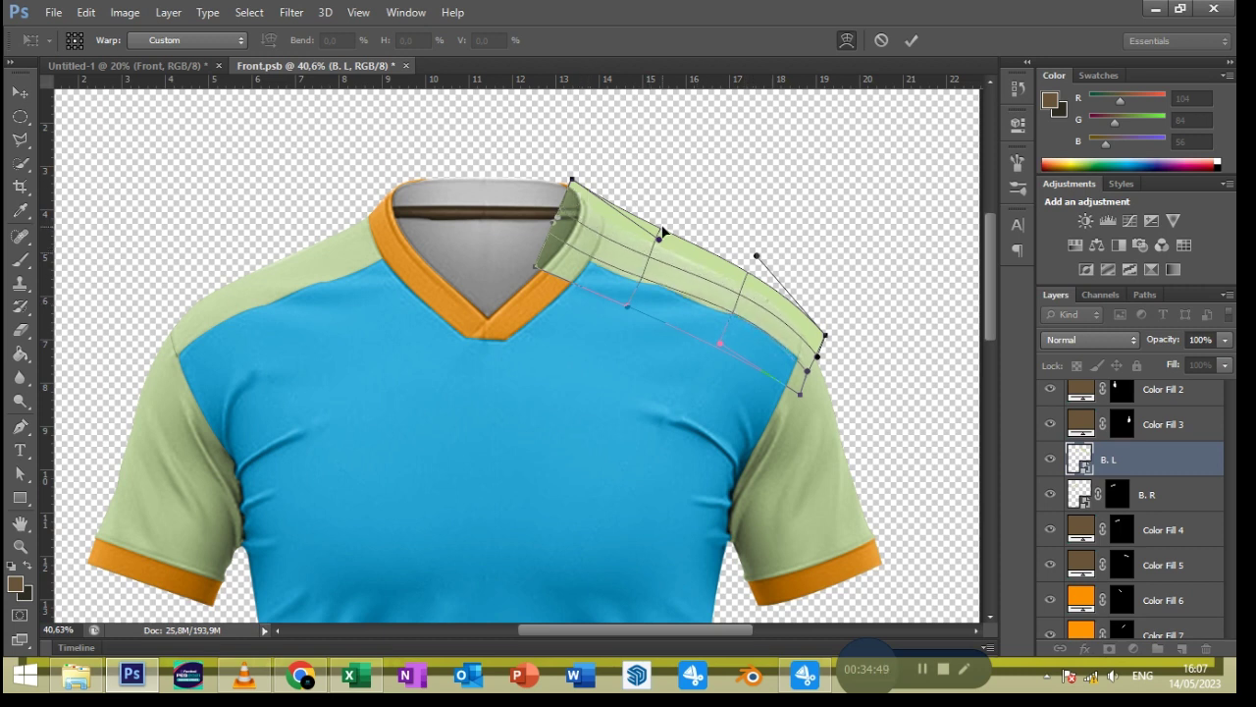
drag(661, 238, 658, 251)
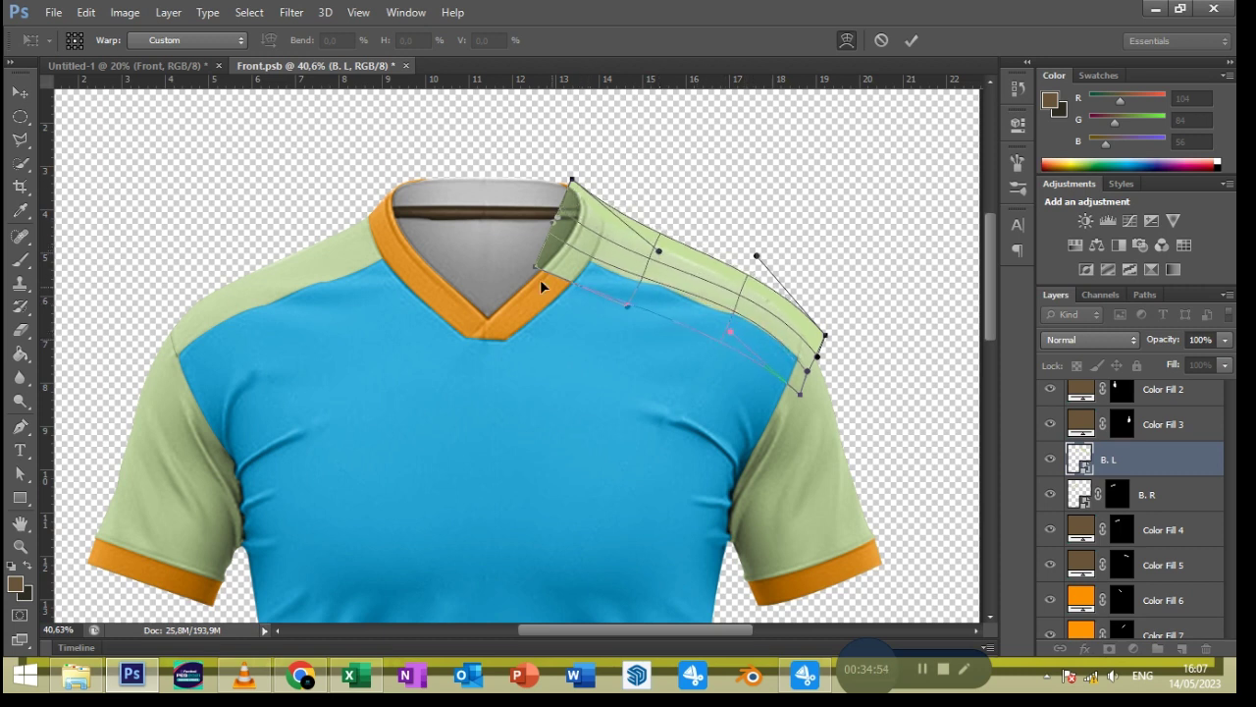
drag(801, 394, 803, 379)
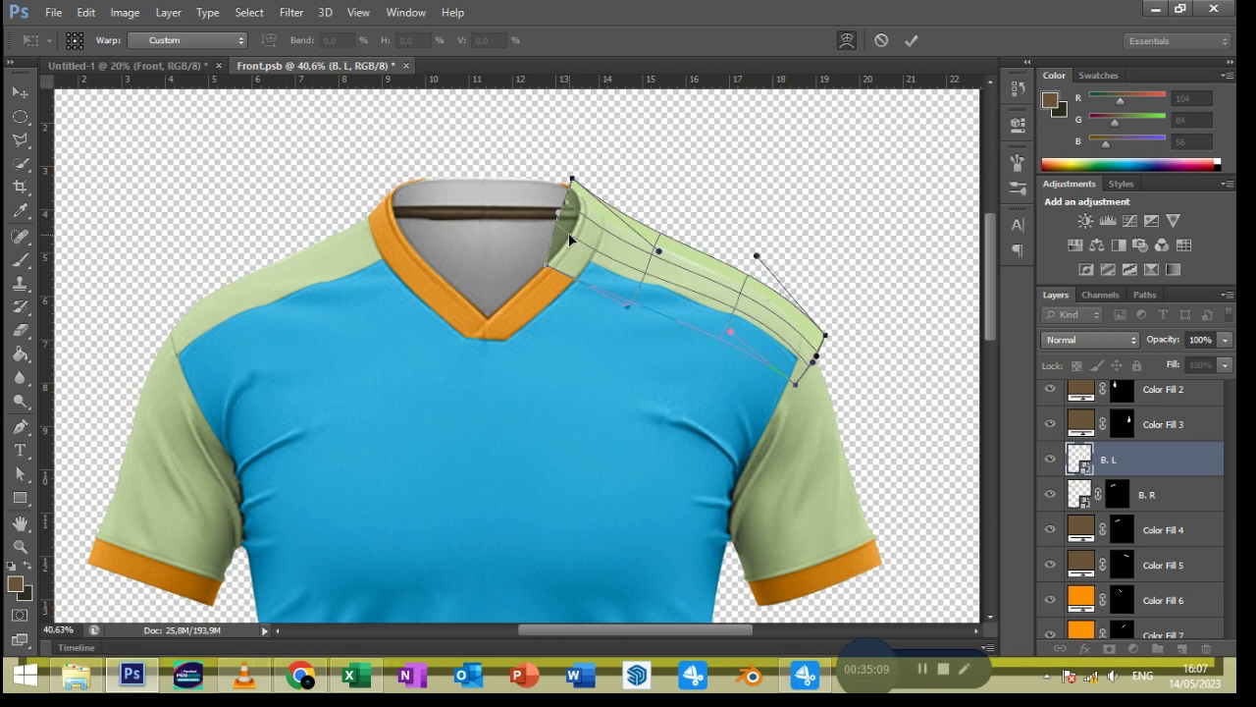
key(Return)
Mask B. L to the right shoulder panel's shape
ctrl+click(1126, 567)
click(1110, 649)
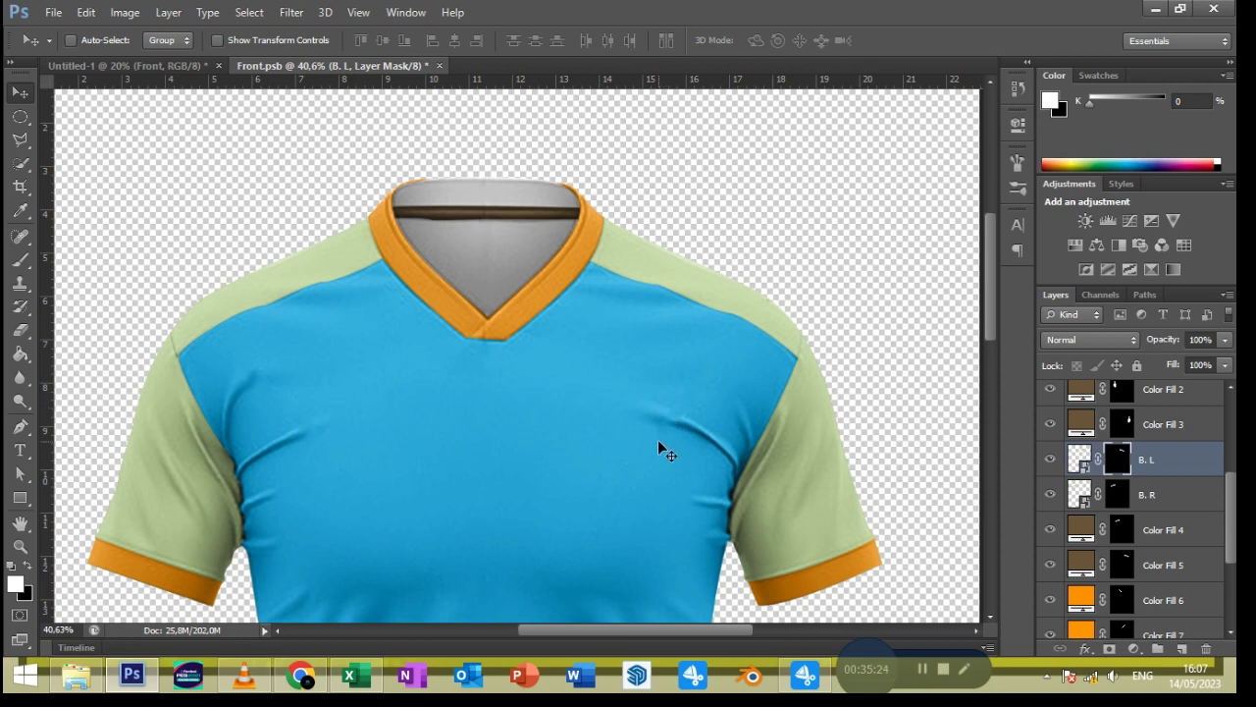
scroll(1129, 511, down, 3)
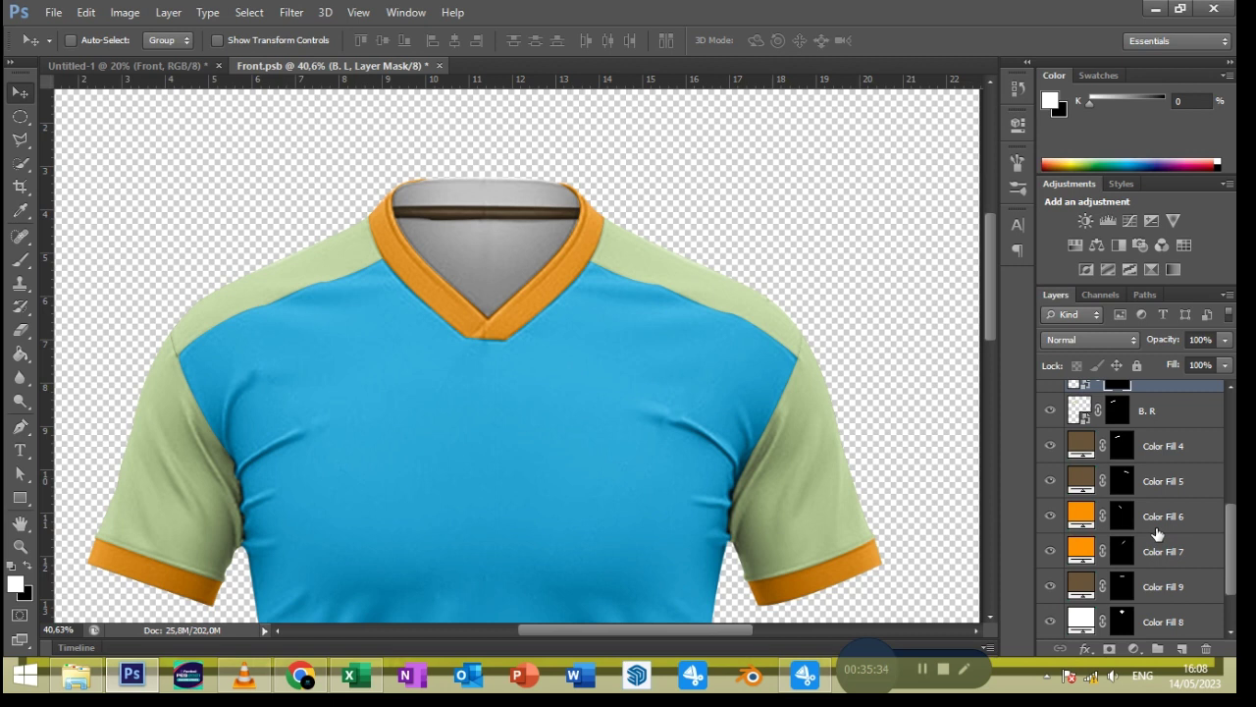
Draw a tall blue rectangle over the collar's left side and duplicate it to the right
click(1153, 521)
click(20, 497)
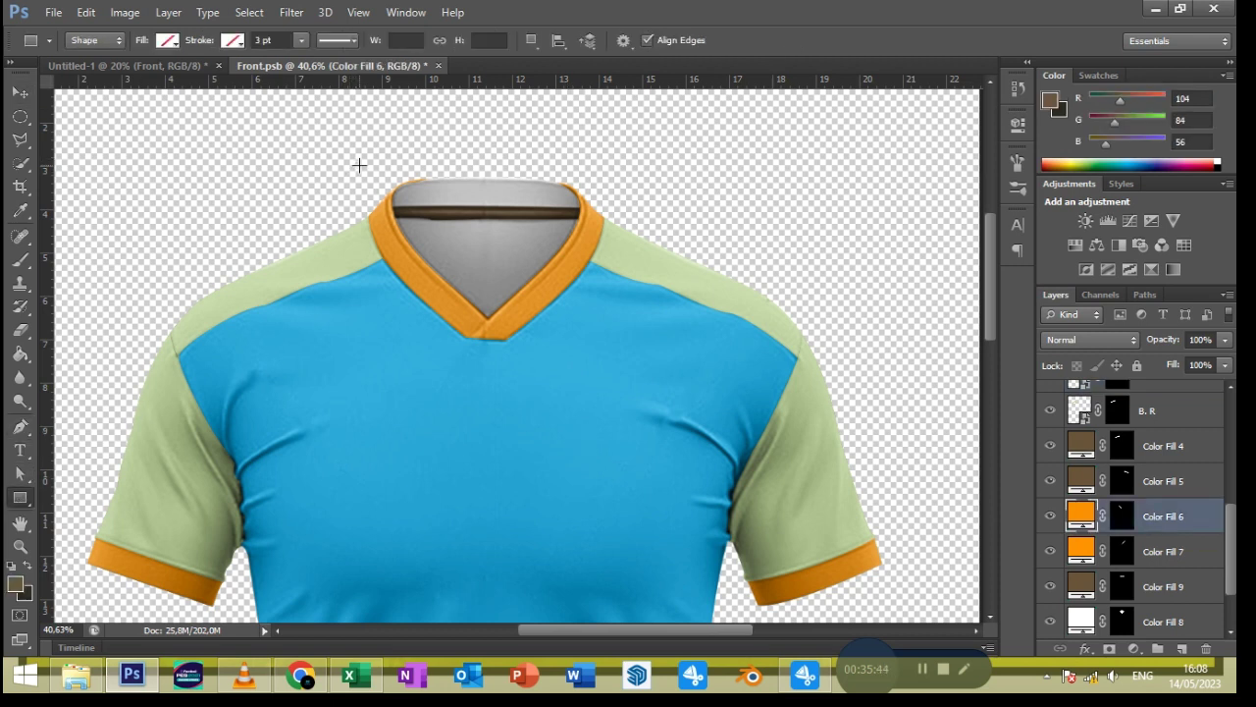
drag(358, 157, 415, 375)
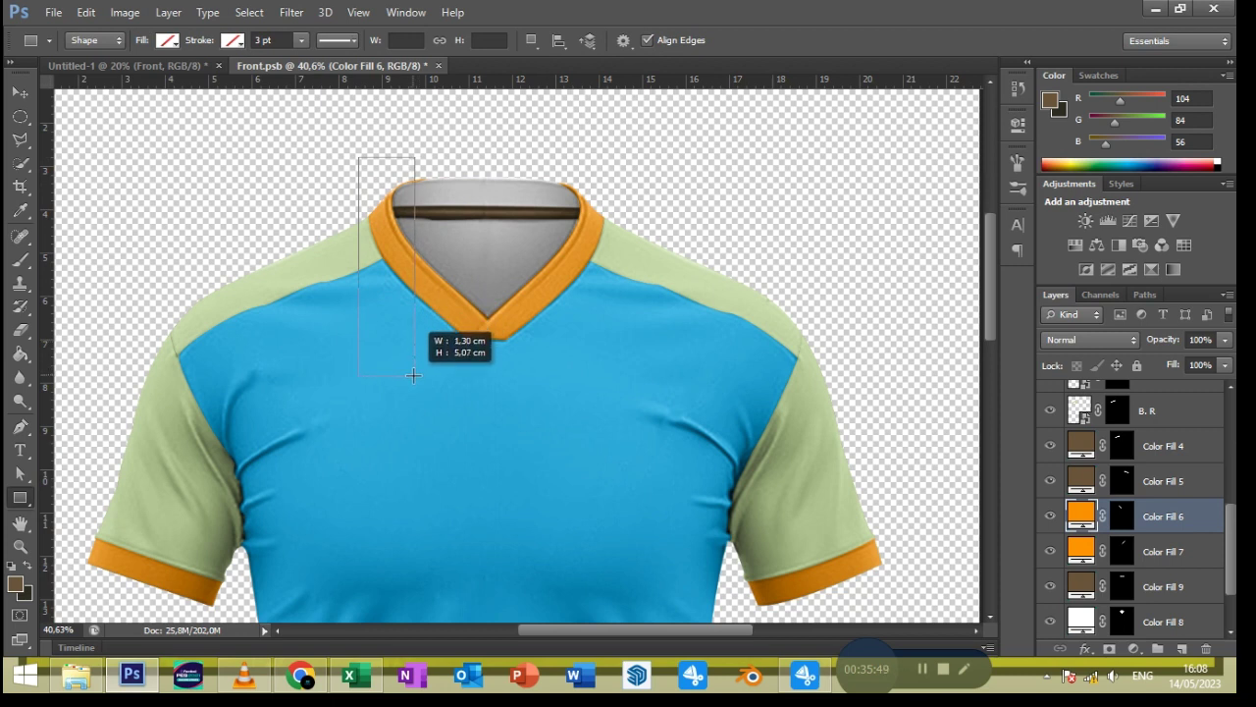
click(169, 42)
click(98, 117)
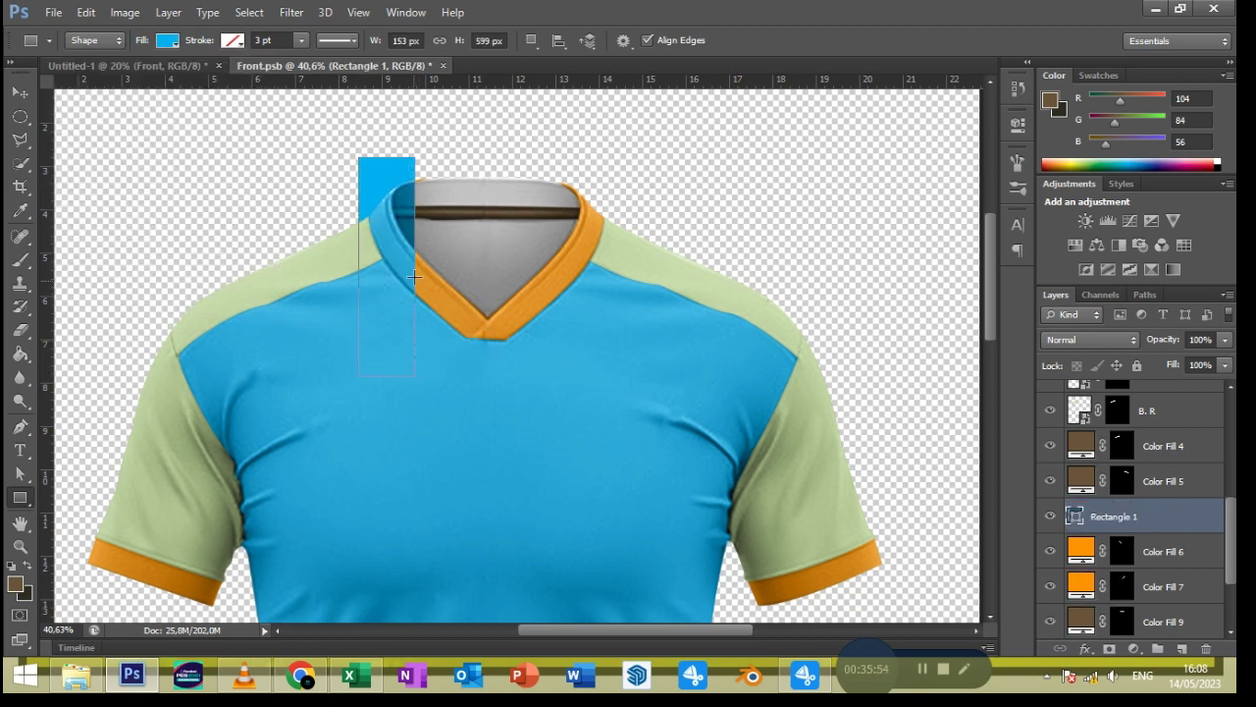
click(23, 98)
drag(356, 312, 580, 347)
Rename the original blue rectangle layer V. R
double_click(1119, 551)
text(V. R)
key(Return)
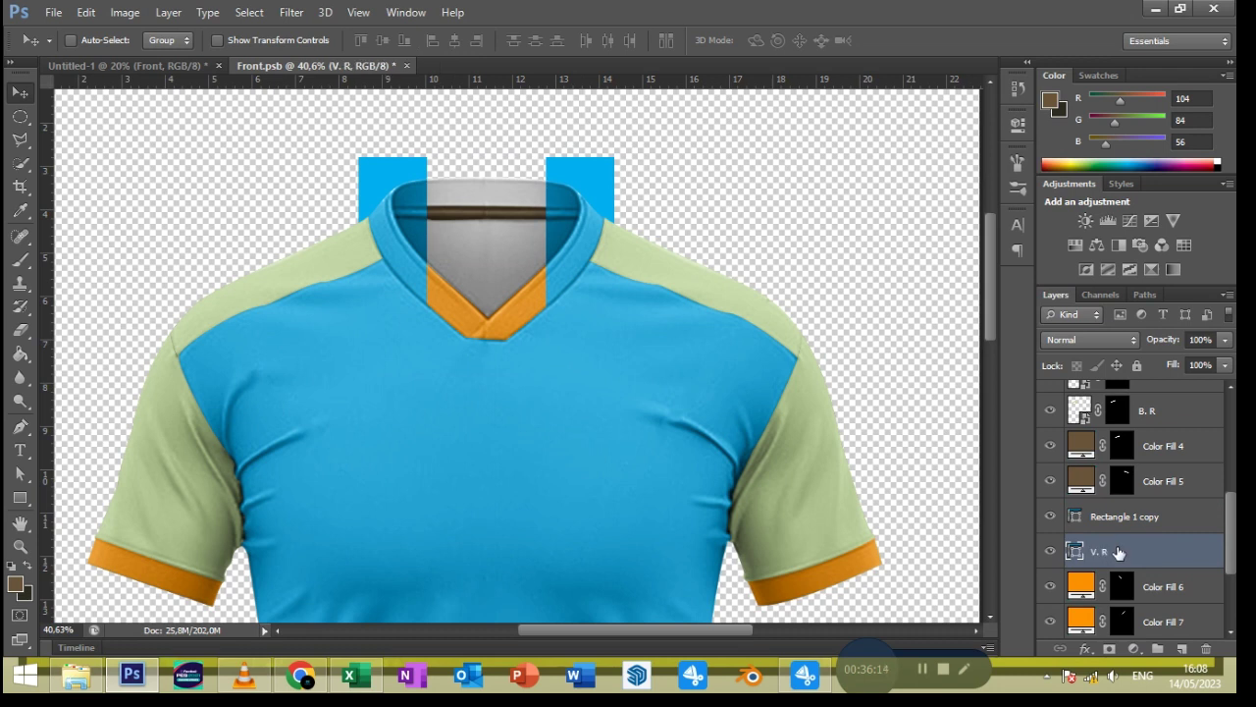
right_click(1109, 555)
Make V. R a smart object and rotate it onto the left collar
click(829, 185)
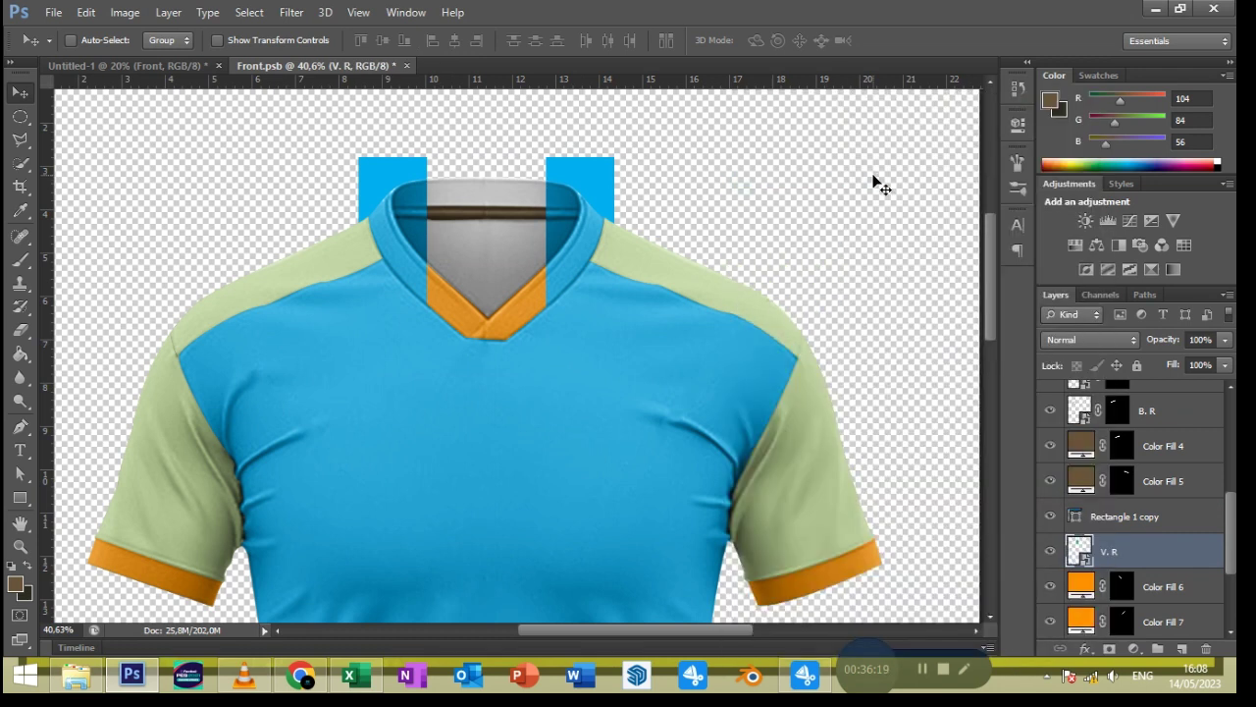
key(ctrl+t)
drag(484, 438, 538, 365)
mouse_move(439, 350)
mouse_down()
mouse_move(465, 355)
mouse_move(472, 339)
mouse_up()
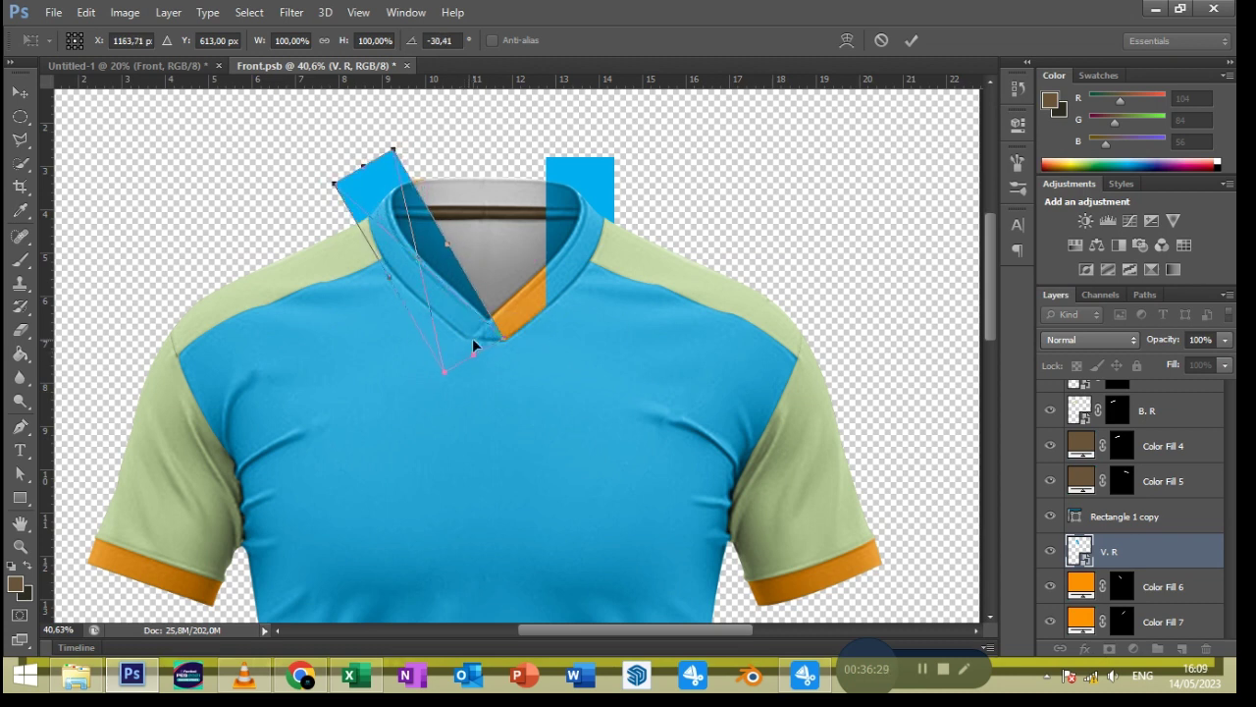
Warp V. R's edges and bottom corner to follow the left half of the collar
click(846, 40)
scroll(486, 147, up, 2)
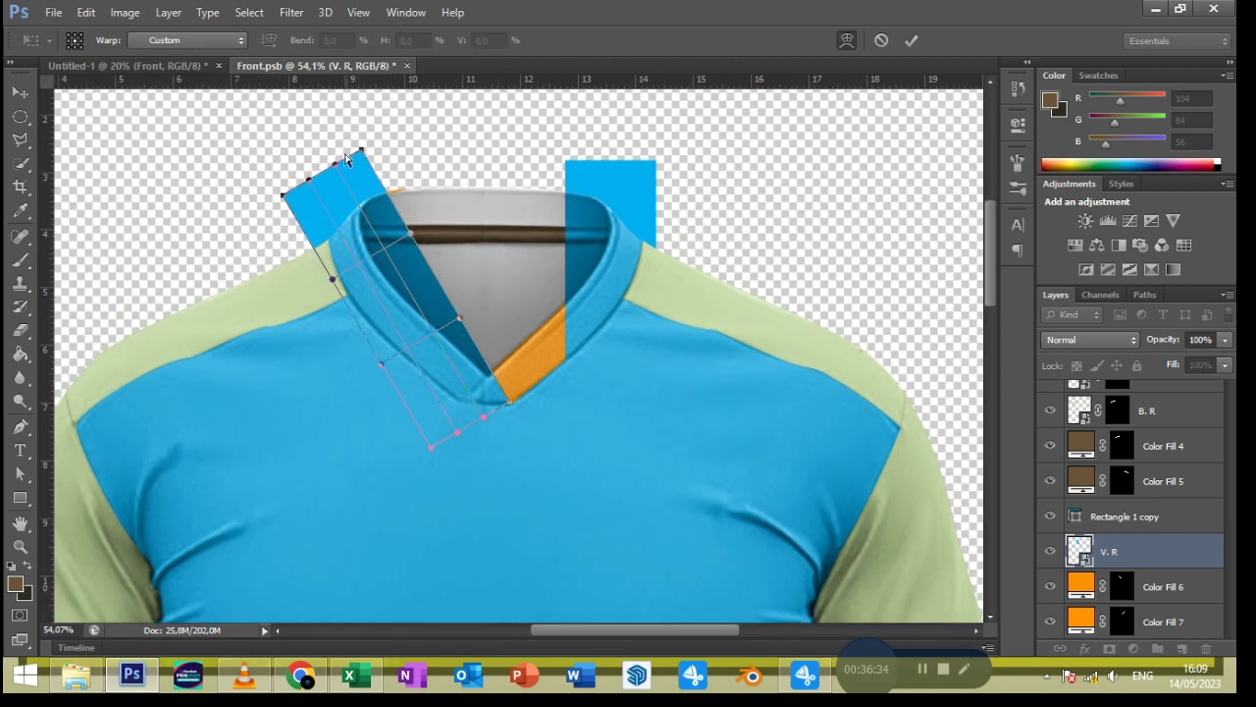
drag(283, 195, 338, 187)
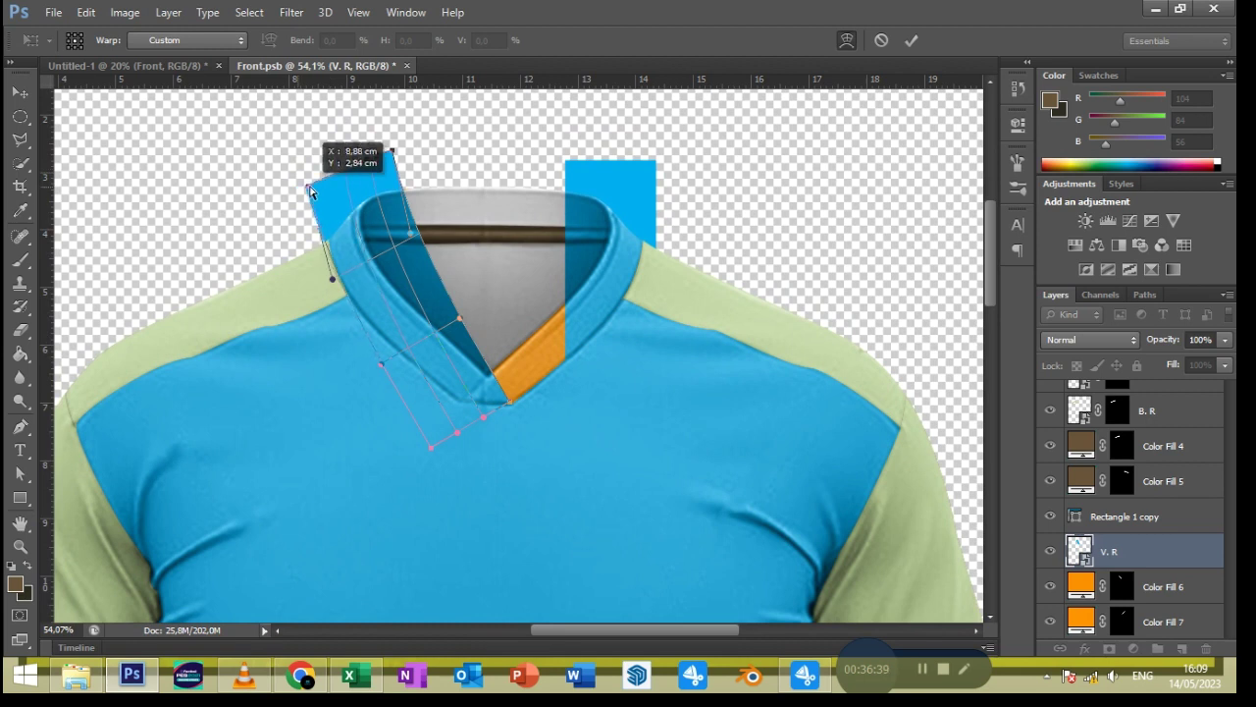
drag(334, 279, 290, 283)
drag(429, 445, 440, 439)
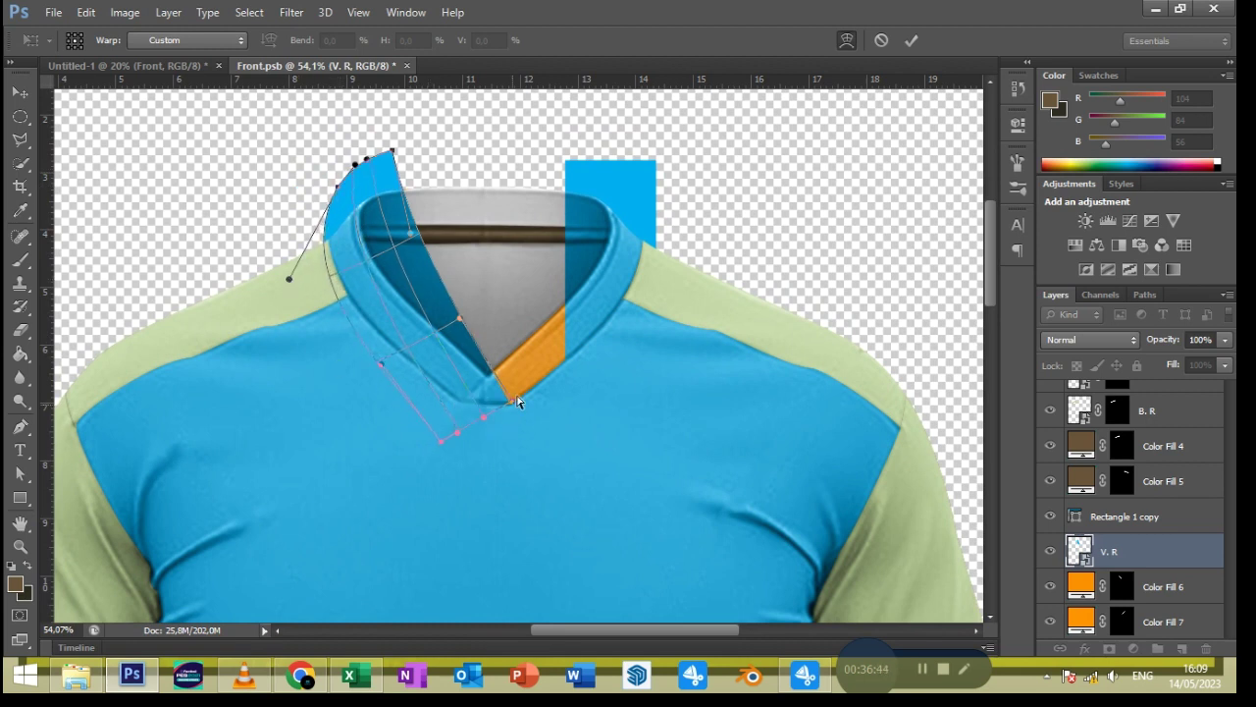
drag(391, 152, 340, 195)
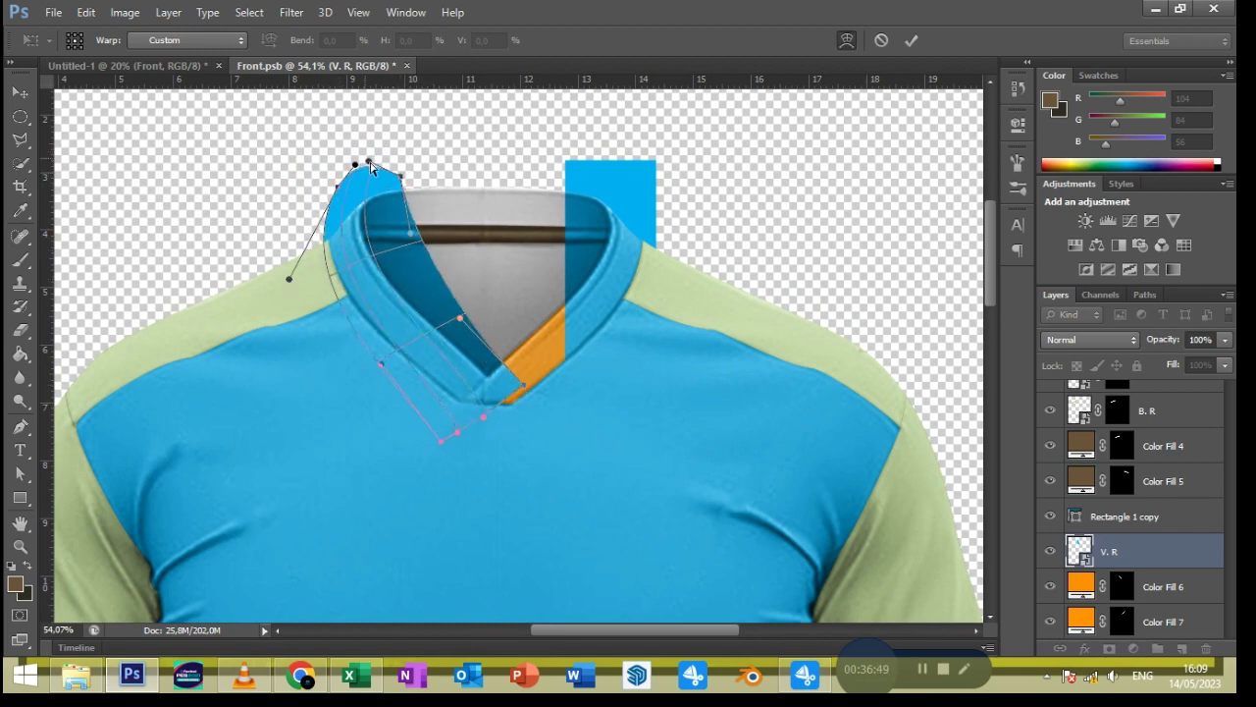
drag(458, 432, 465, 411)
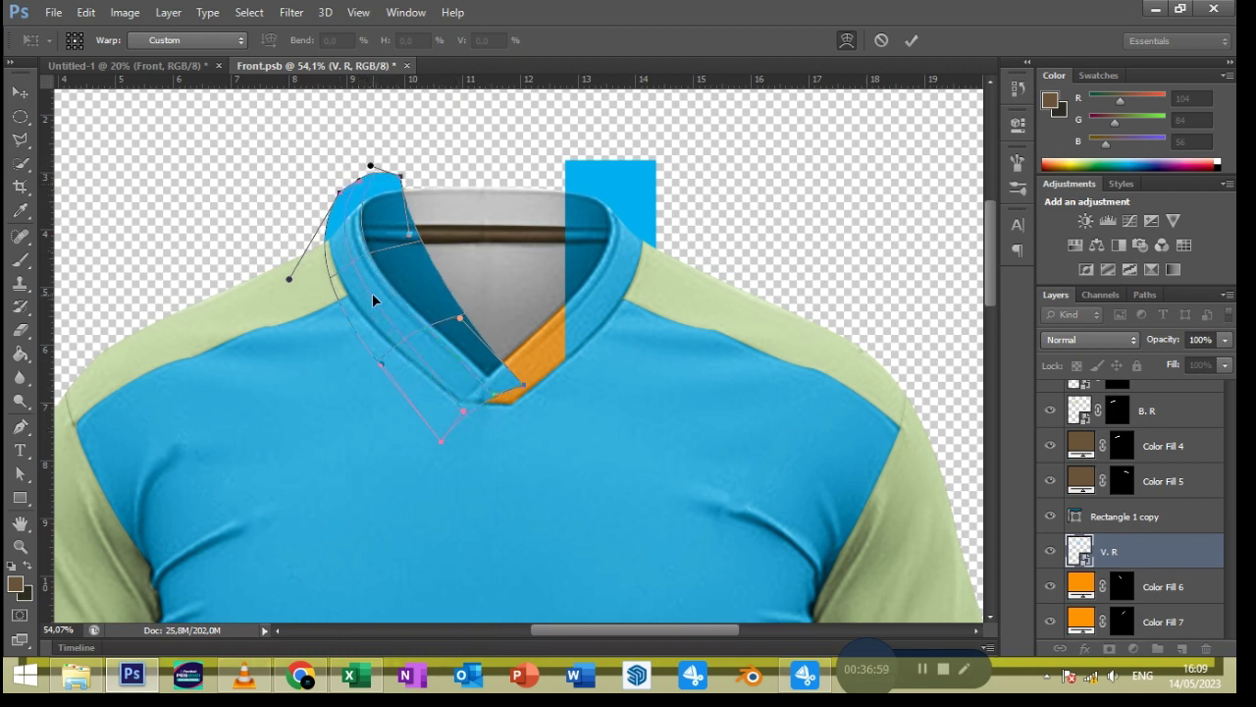
Refine V. R's tip at the V and its outer edge, then apply the warp
drag(440, 441, 463, 426)
drag(522, 392, 476, 403)
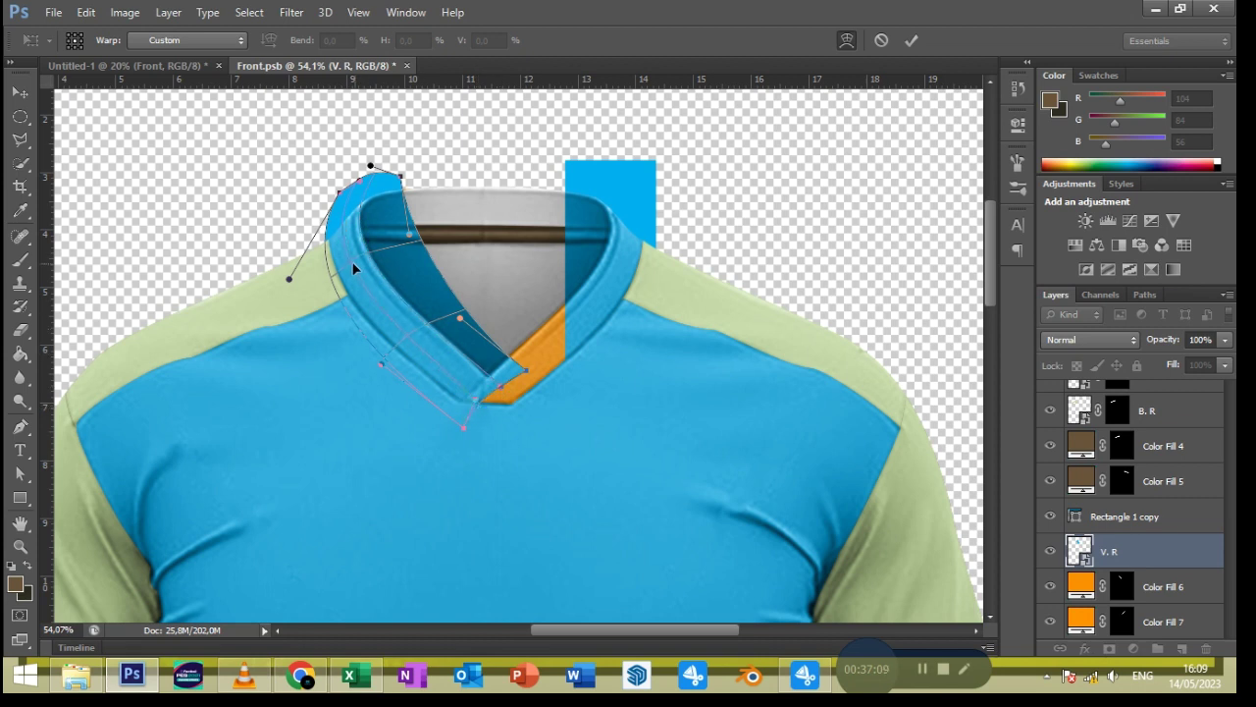
drag(370, 166, 363, 180)
drag(471, 397, 512, 375)
drag(353, 254, 346, 269)
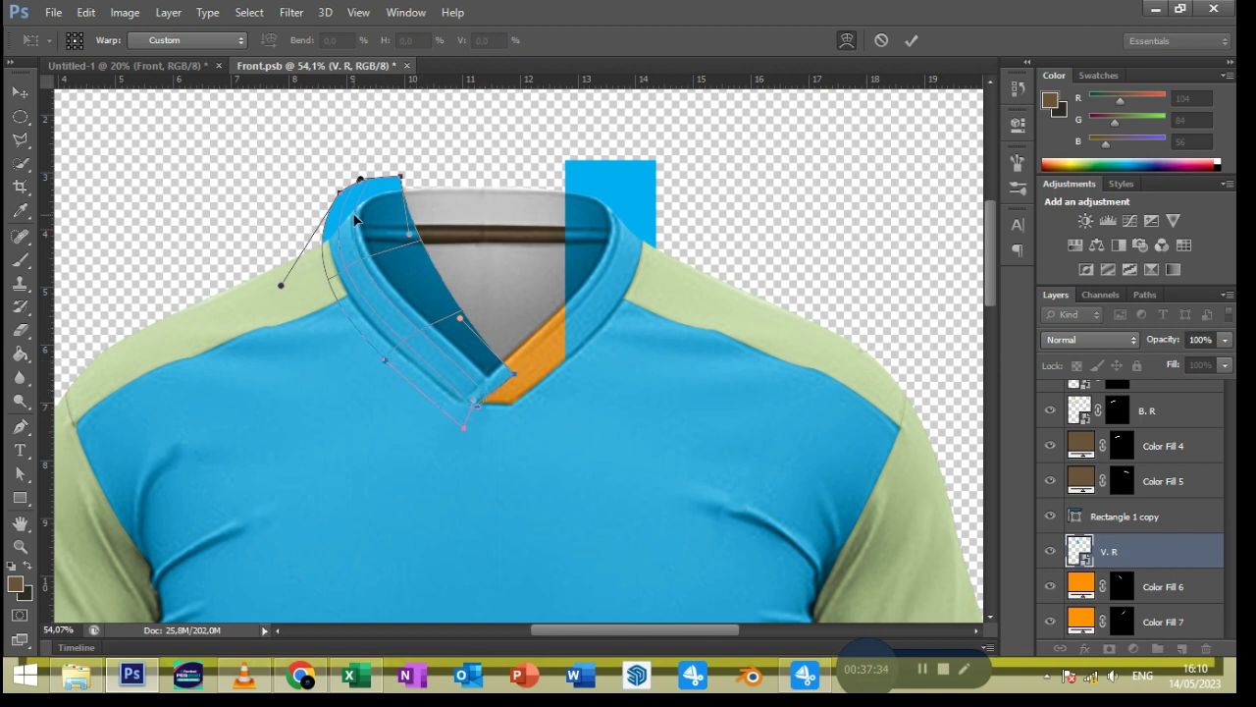
drag(348, 210, 345, 211)
click(911, 40)
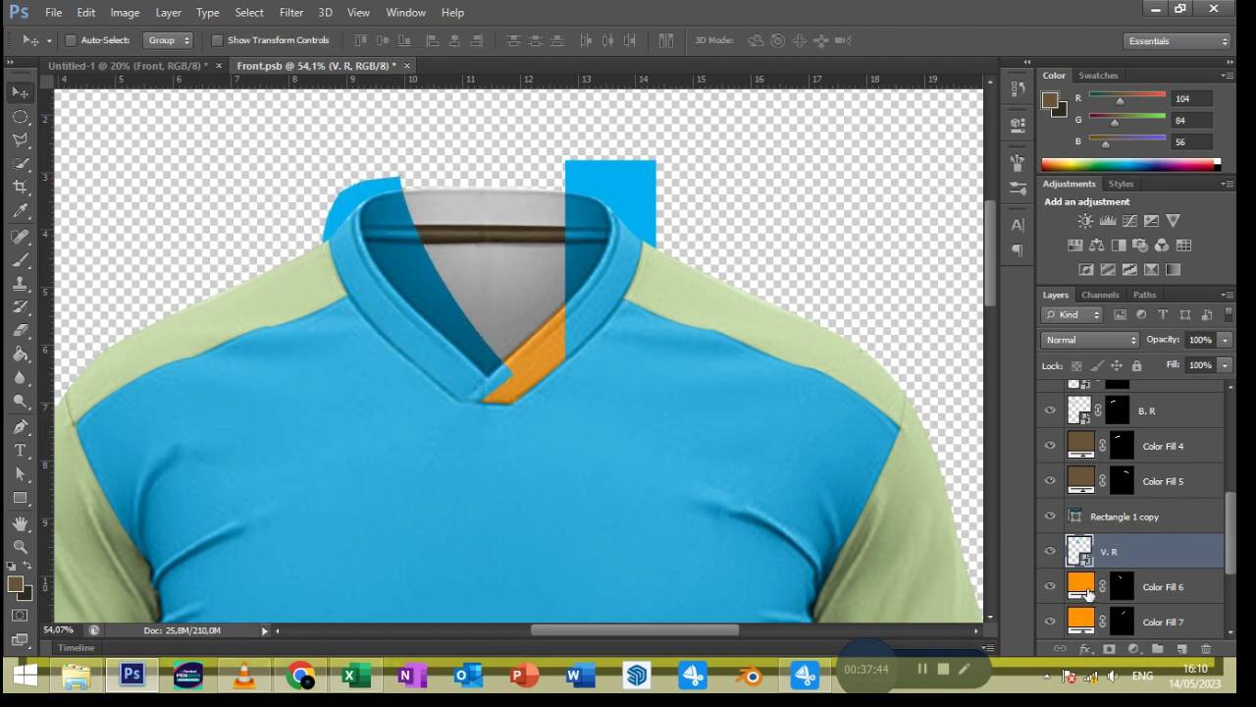
Add a mask to V. R and rename the second blue rectangle V. L
alt+click(1108, 648)
click(1124, 517)
double_click(1124, 516)
text(V.)
key(Return)
Make V. L a smart object and rotate it to the right collar's angle
right_click(1122, 518)
click(805, 210)
key(ctrl+t)
mouse_move(793, 200)
mouse_down()
mouse_move(722, 348)
mouse_move(653, 295)
mouse_move(622, 289)
mouse_up()
Warp V. L's top, inner fold and bottom corner along the right half of the collar
click(847, 40)
mouse_move(628, 169)
mouse_down()
mouse_move(667, 203)
mouse_move(616, 281)
mouse_move(607, 257)
mouse_up()
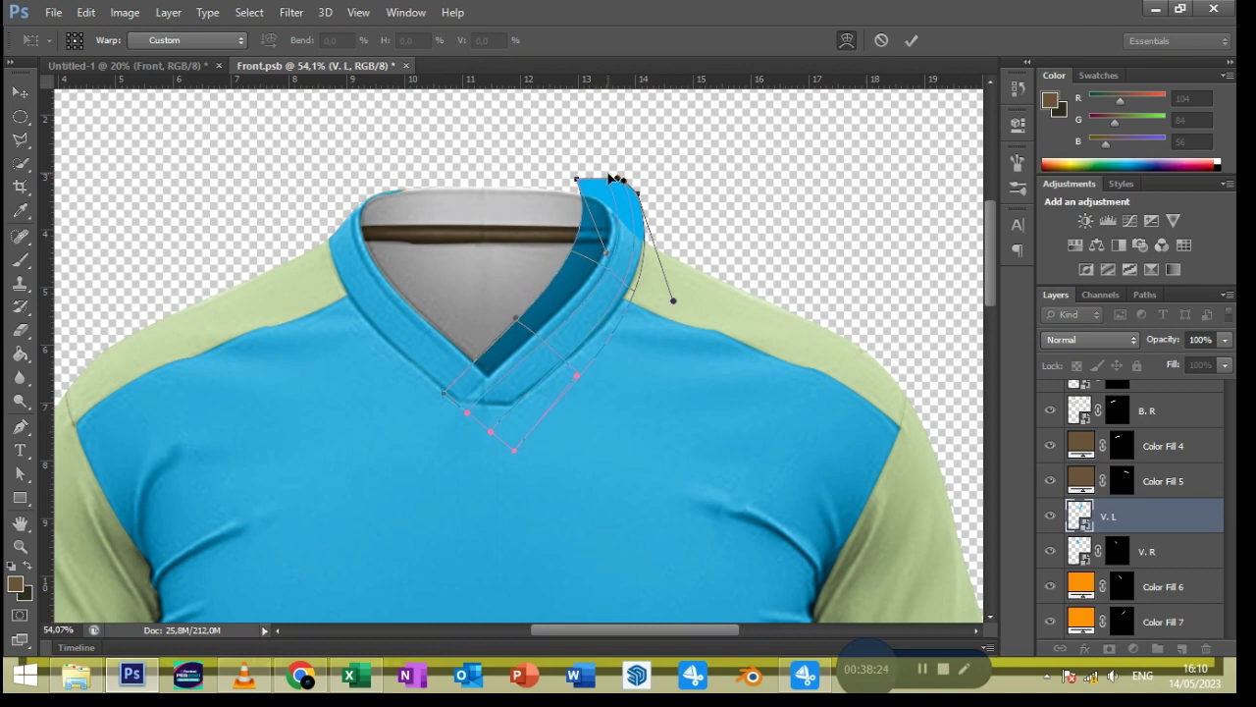
drag(605, 246, 610, 251)
drag(561, 402, 560, 360)
drag(481, 401, 461, 414)
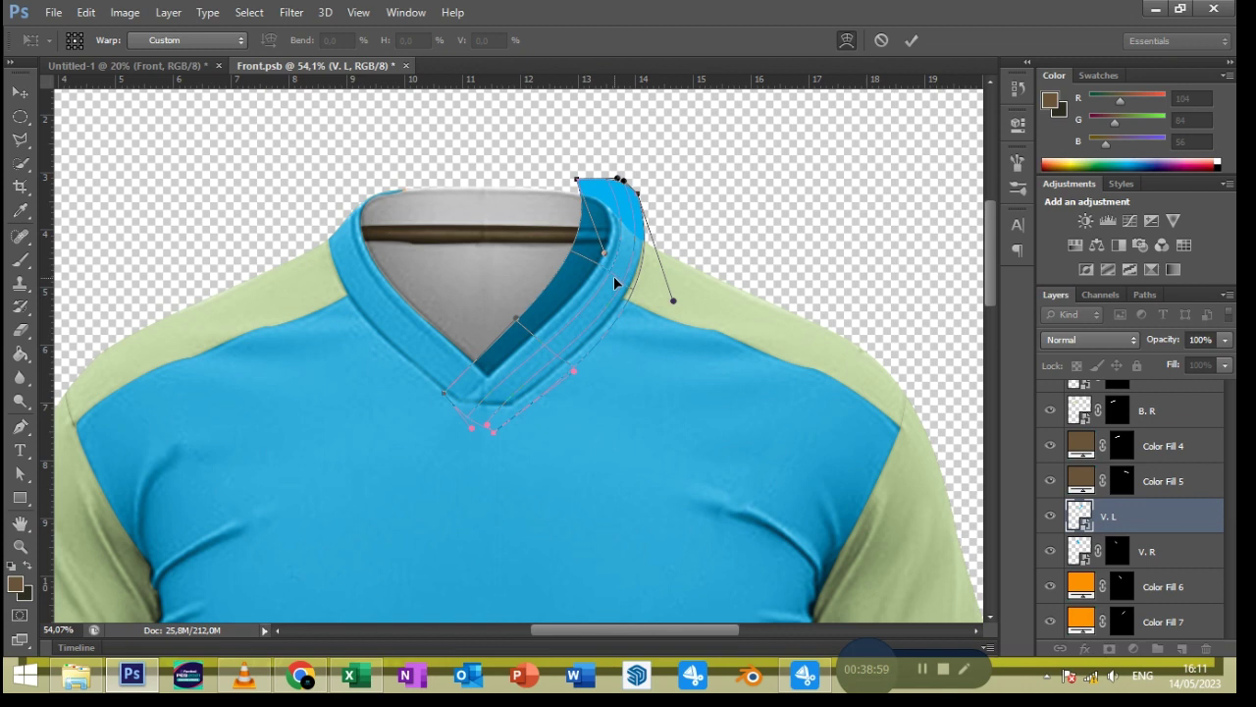
Warp the V.L collar tip into the V-neck, commit it, and mask it to the collar selection
drag(471, 432, 461, 420)
click(911, 41)
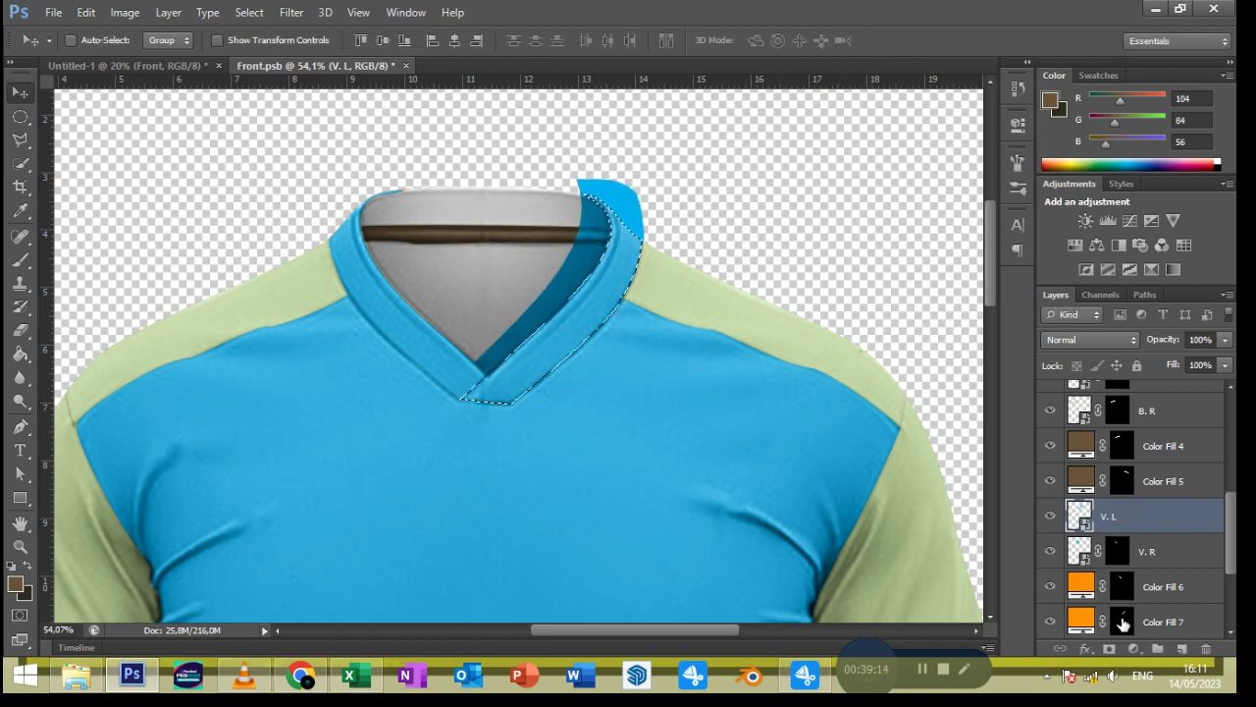
click(1109, 649)
scroll(767, 450, down, 1)
scroll(726, 470, down, 1)
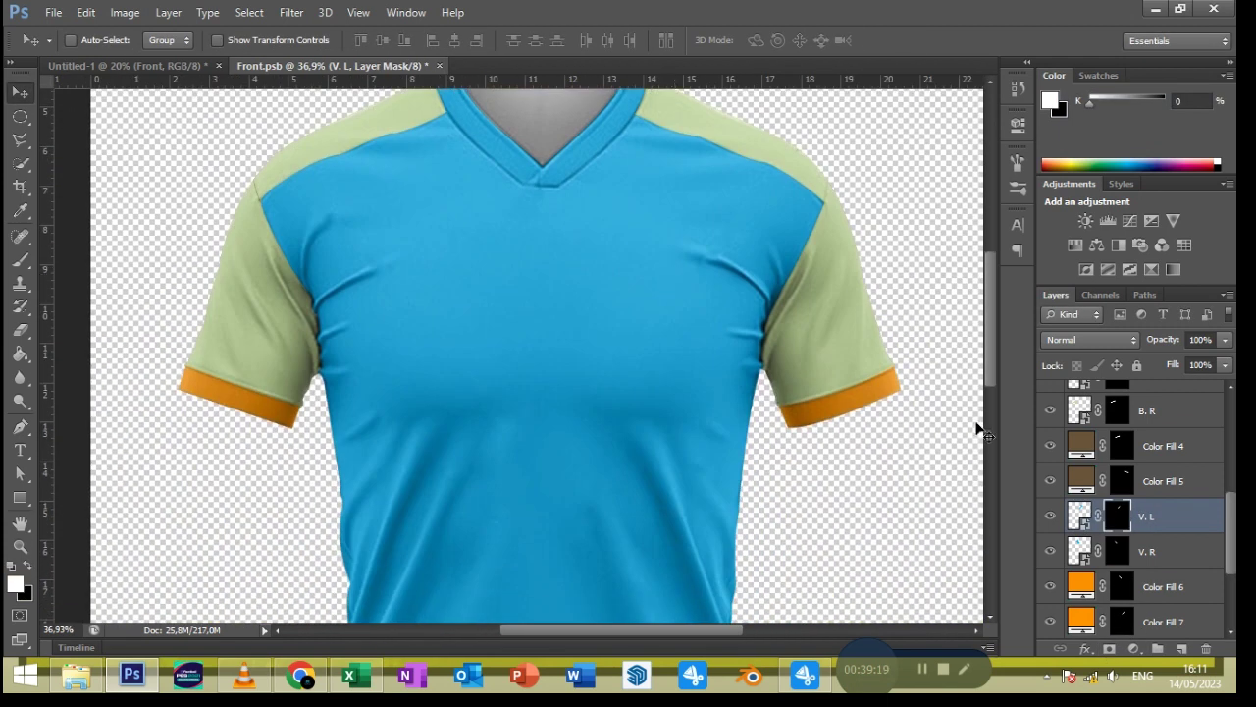
scroll(1174, 528, up, 3)
scroll(1174, 528, up, 3)
Draw a blue-filled rectangle band over the left sleeve cuff
click(1166, 489)
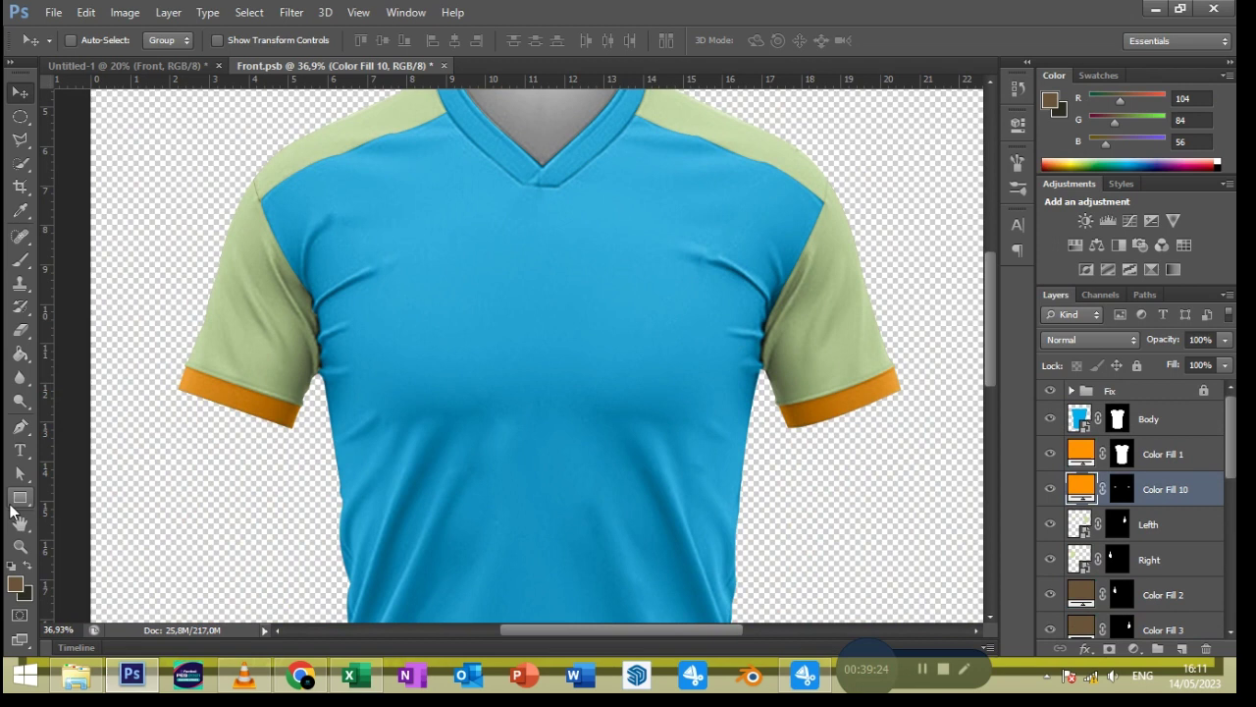
key(u)
drag(155, 361, 332, 417)
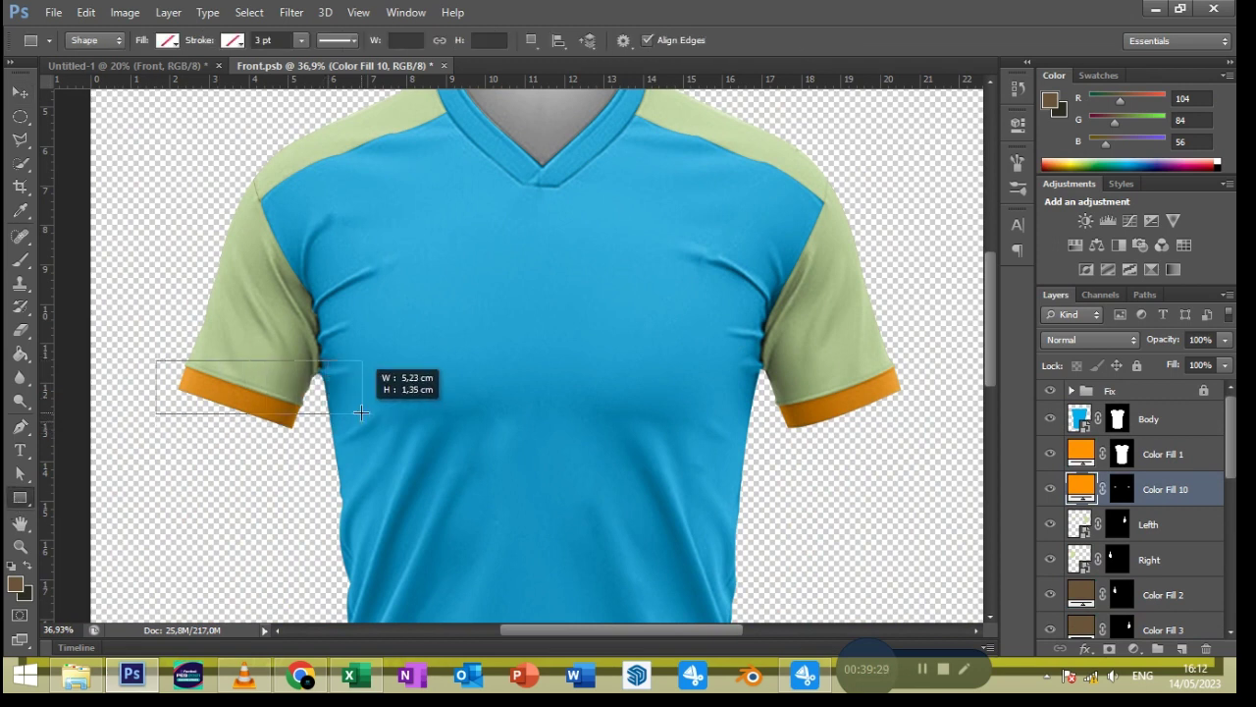
click(167, 40)
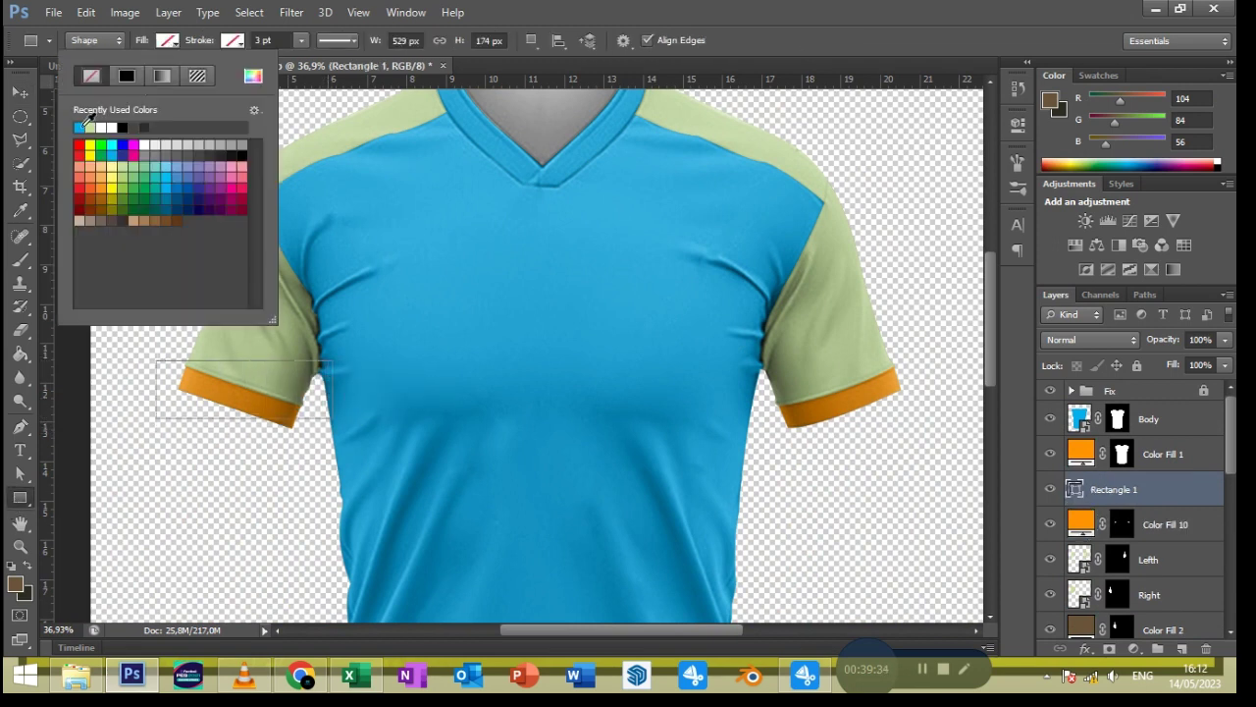
click(88, 120)
Duplicate the blue band onto the right cuff and begin renaming the copy
key(v)
drag(236, 359, 842, 439)
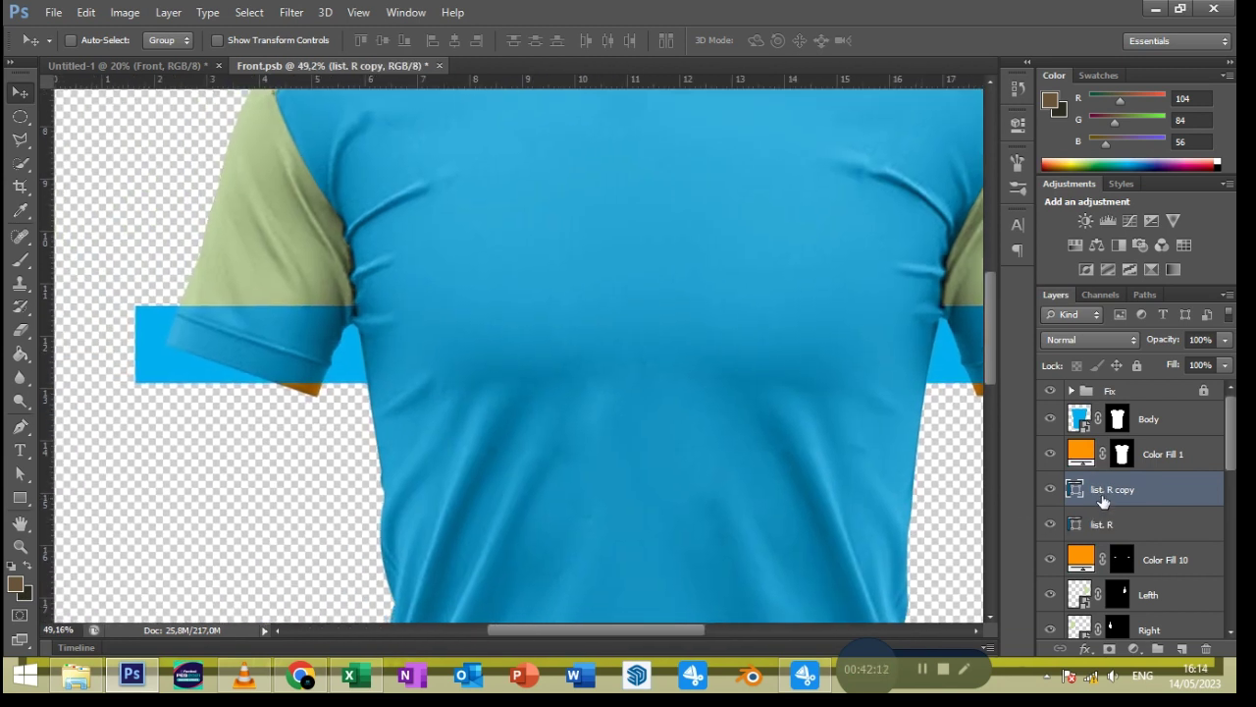
double_click(1102, 491)
Name the copied band list. L and convert list. R into a Smart Object
text(L)
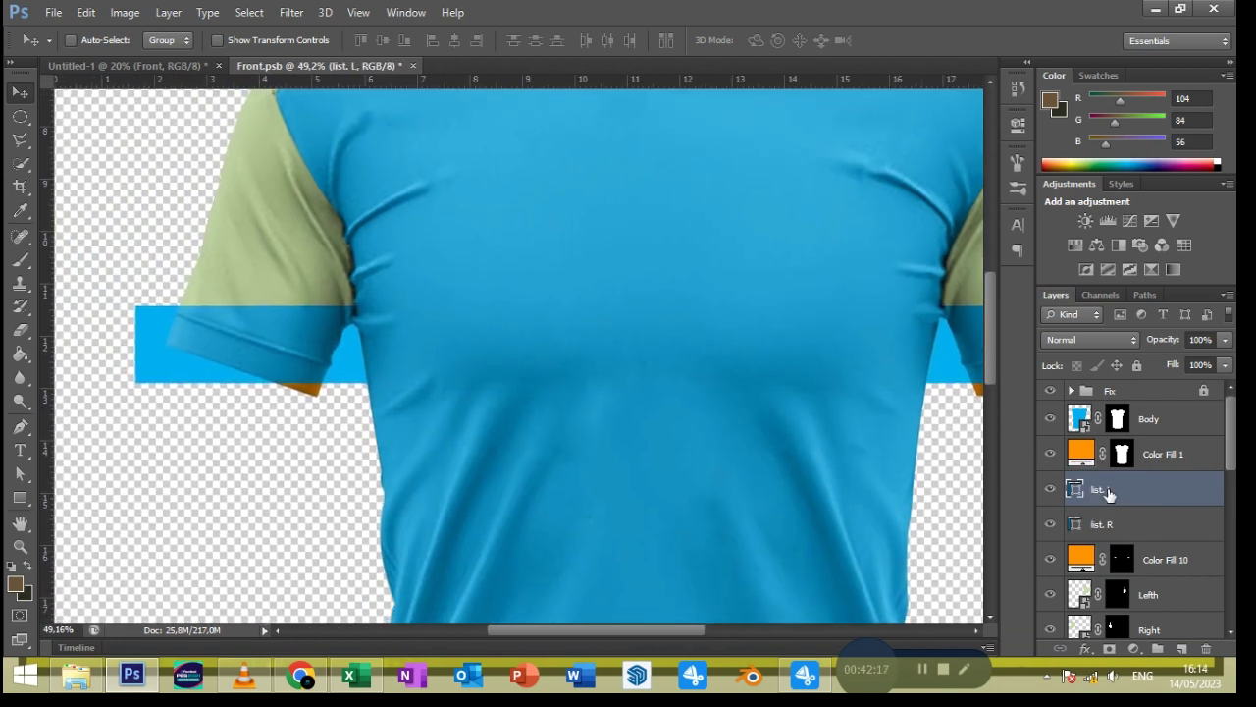
click(1096, 523)
right_click(1096, 522)
click(844, 193)
Scale, rotate and warp the list. R band to wrap around its cuff
key(ctrl+t)
mouse_move(370, 381)
mouse_down()
mouse_move(337, 379)
mouse_move(333, 414)
mouse_move(313, 392)
mouse_up()
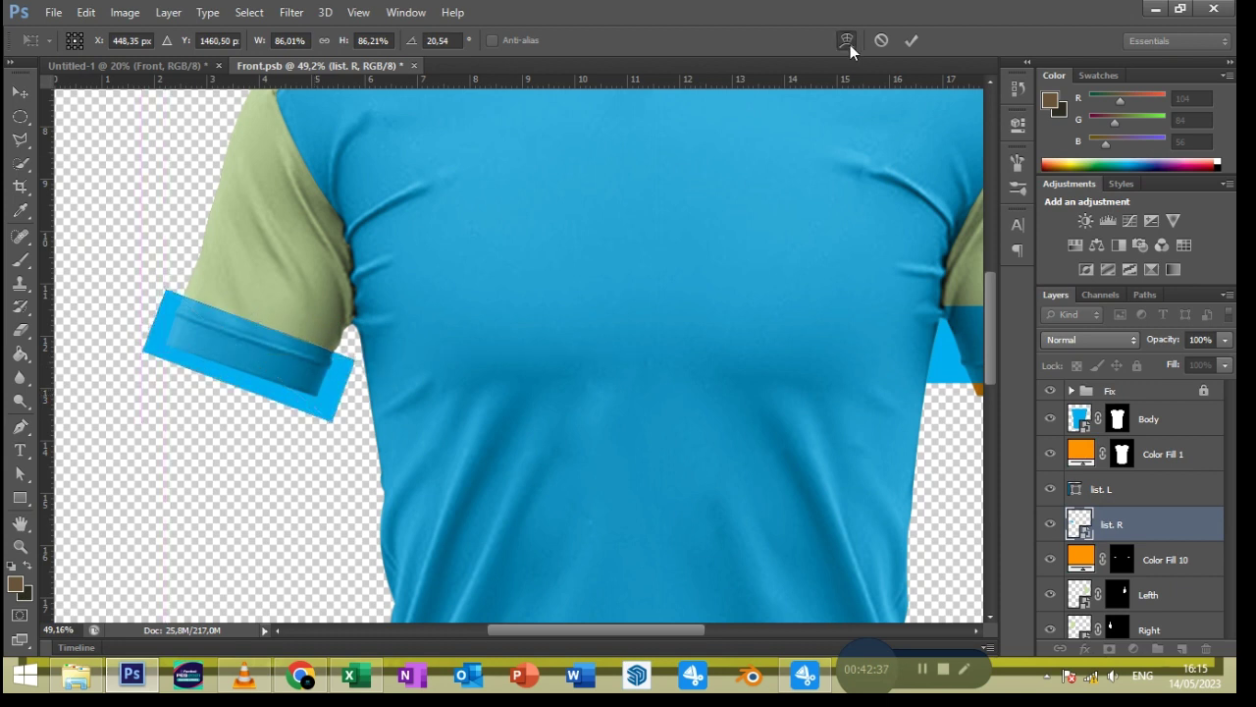
click(846, 40)
scroll(219, 412, up, 3)
mouse_move(474, 349)
mouse_down()
mouse_move(496, 355)
mouse_move(445, 444)
mouse_move(440, 432)
mouse_up()
drag(194, 234, 211, 253)
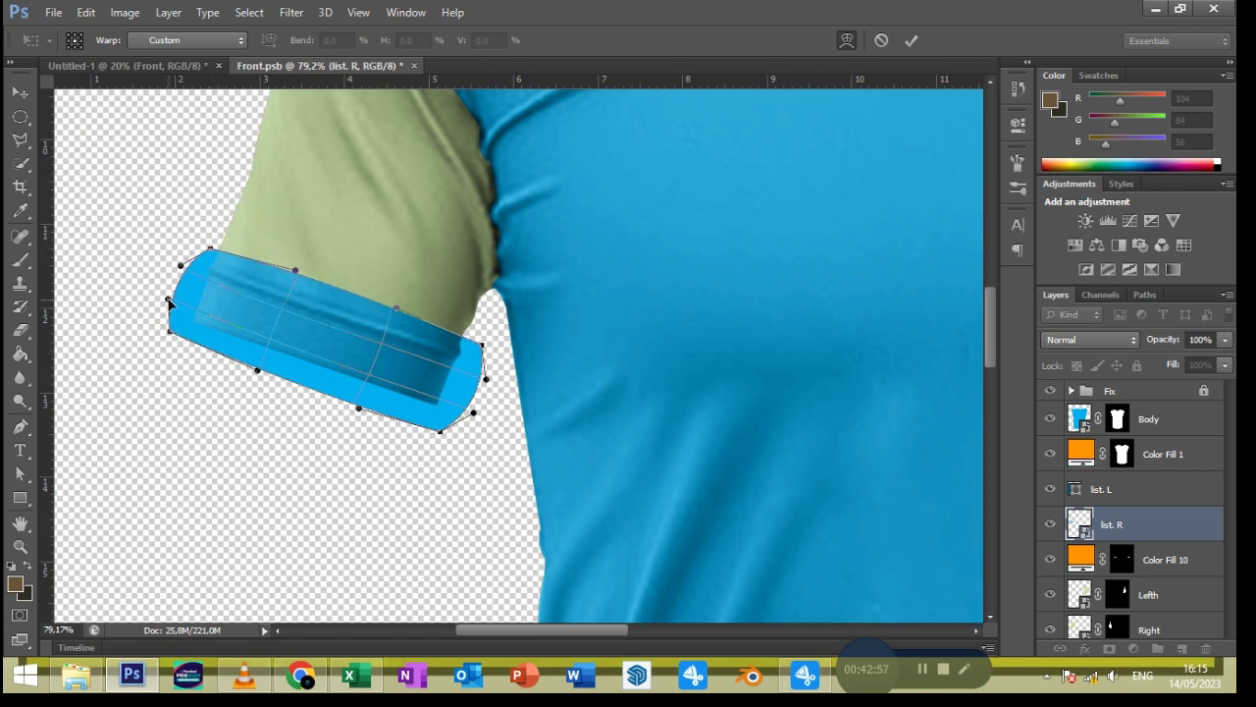
key(Return)
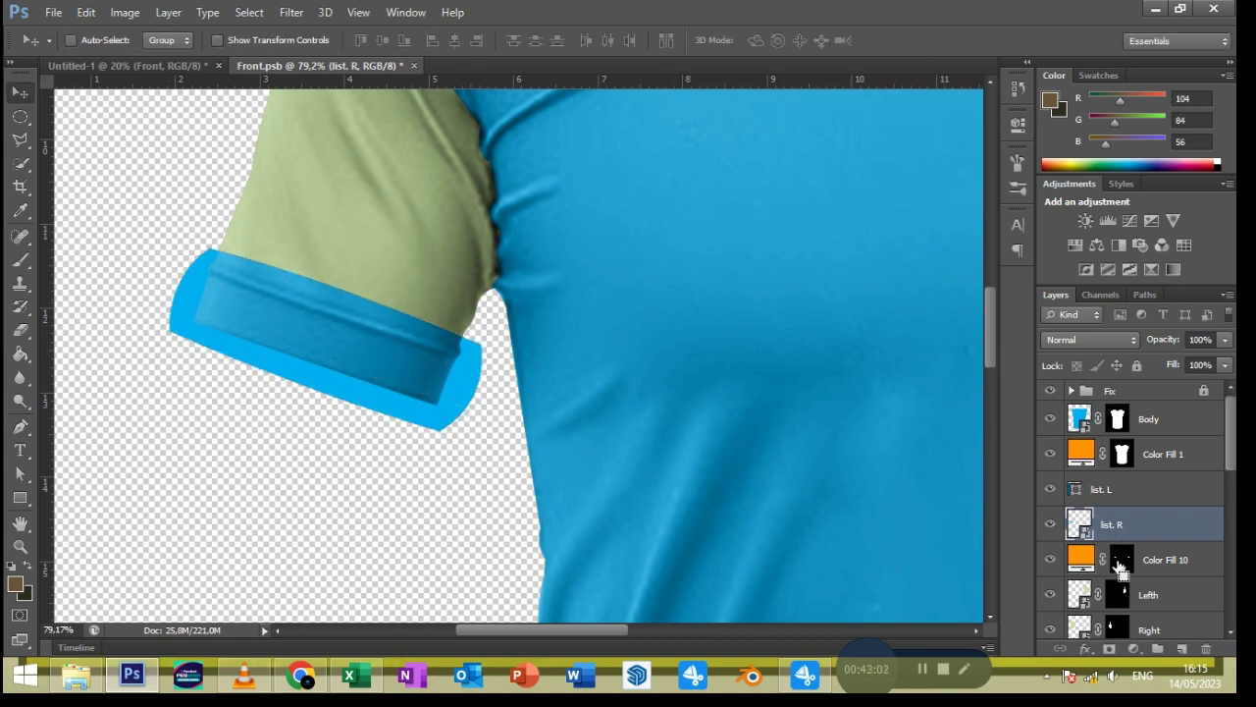
scroll(160, 500, right, 10)
scroll(160, 500, right, 3)
Convert the list. L band into a Smart Object
click(1104, 489)
key(ctrl+t)
key(Return)
right_click(1109, 489)
click(791, 183)
Shrink, rotate and warp the list. L band into a curved cuff around the sleeve
key(ctrl+t)
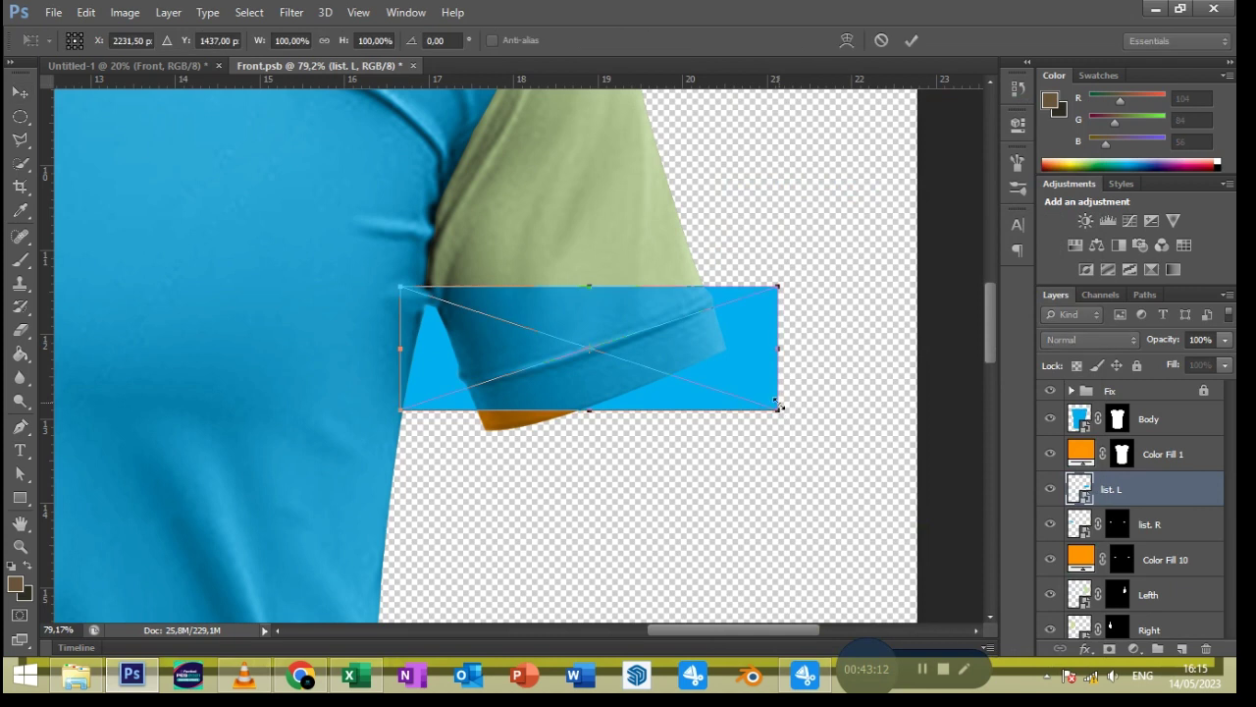
drag(400, 286, 418, 292)
mouse_move(793, 376)
mouse_down()
mouse_move(793, 320)
mouse_move(720, 341)
mouse_up()
drag(791, 366, 758, 369)
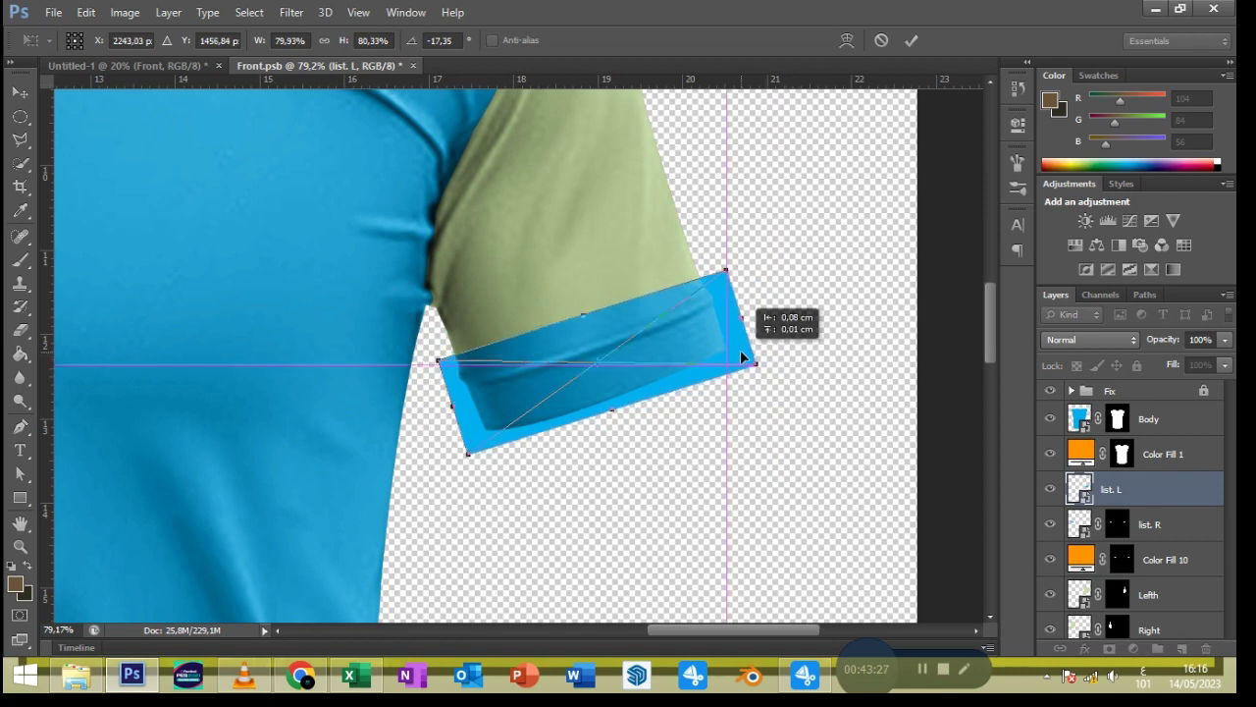
click(846, 40)
drag(726, 272, 714, 280)
drag(757, 368, 743, 371)
drag(470, 458, 478, 440)
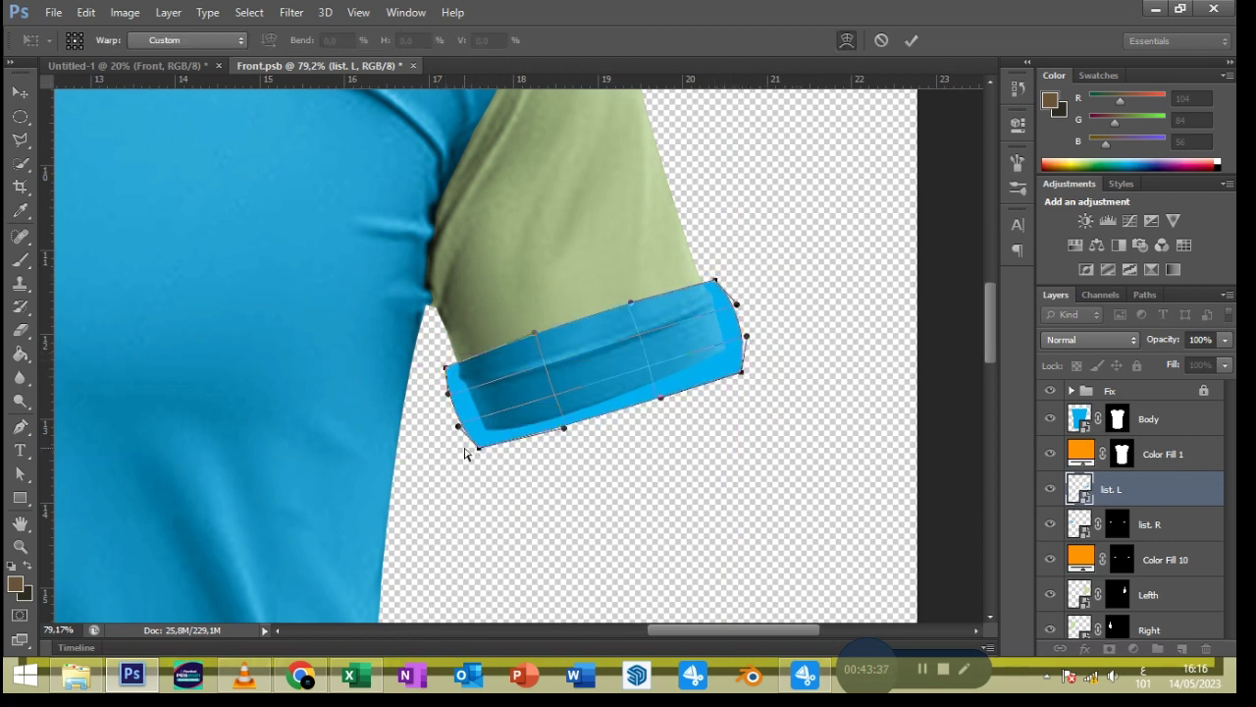
drag(745, 376, 744, 360)
drag(550, 398, 553, 402)
drag(581, 351, 584, 361)
click(911, 41)
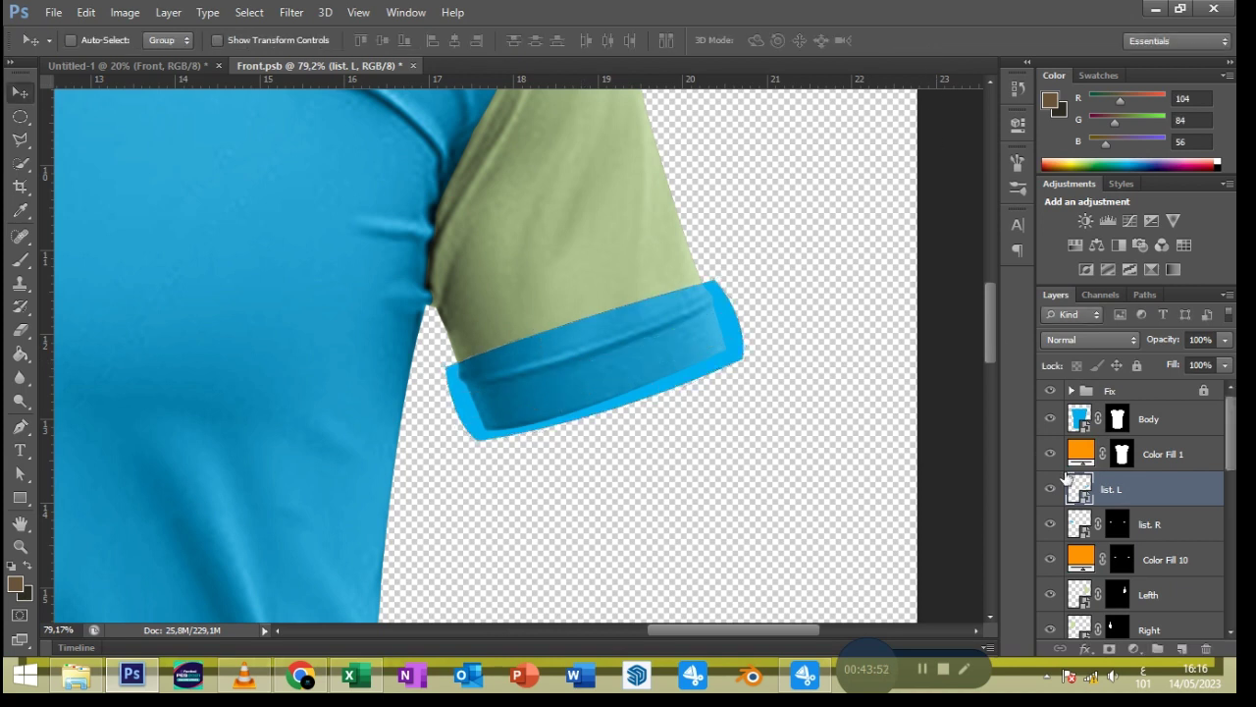
Mask list. L to the cuff selection and select the sleeve and V-collar smart layers
click(1109, 649)
key(ctrl+0)
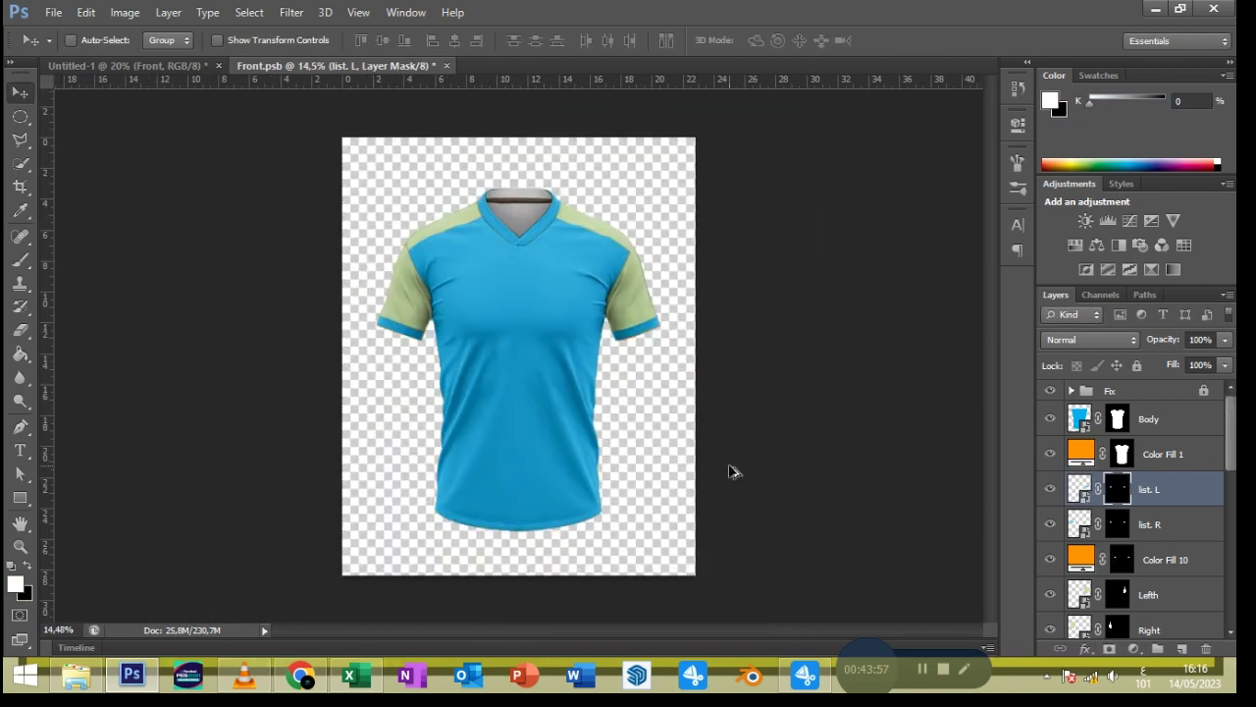
shift+click(1151, 491)
scroll(1157, 511, down, 3)
scroll(1160, 535, down, 3)
click(1161, 530)
shift+click(1162, 562)
scroll(1162, 549, down, 3)
click(1162, 545)
shift+click(1164, 570)
scroll(1163, 560, down, 2)
Group the selected smart layers into a group named Smart
key(ctrl+g)
double_click(1129, 392)
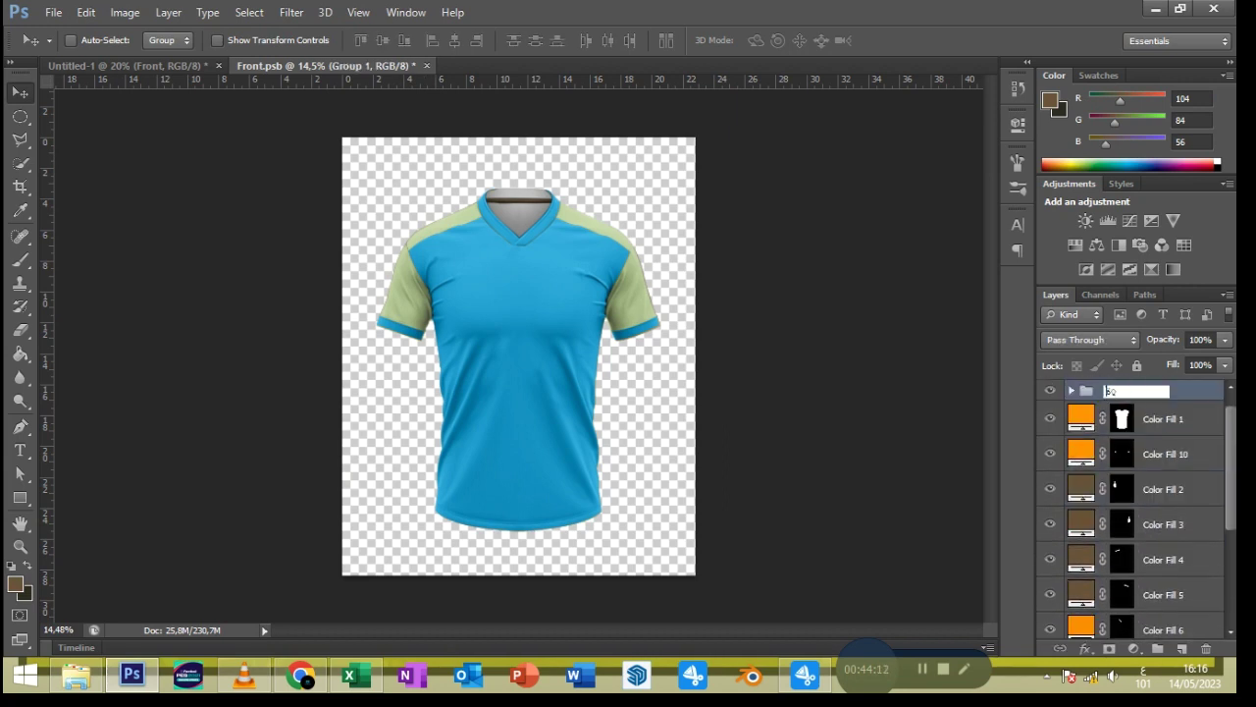
key(super+space)
text(rt)
key(Return)
Group the Color Fill layers as Color, hide that group, and expand Smart
click(1144, 417)
scroll(1162, 518, down, 5)
shift+click(1161, 519)
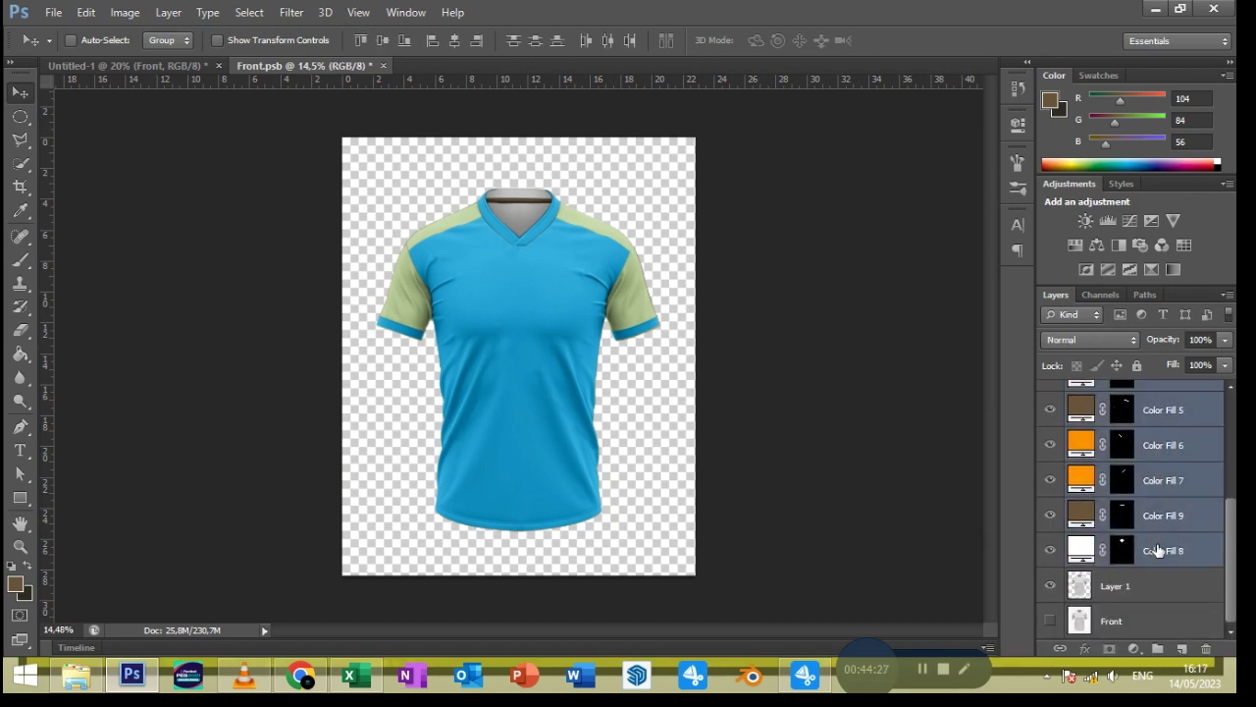
key(ctrl+g)
double_click(1119, 433)
text(Color)
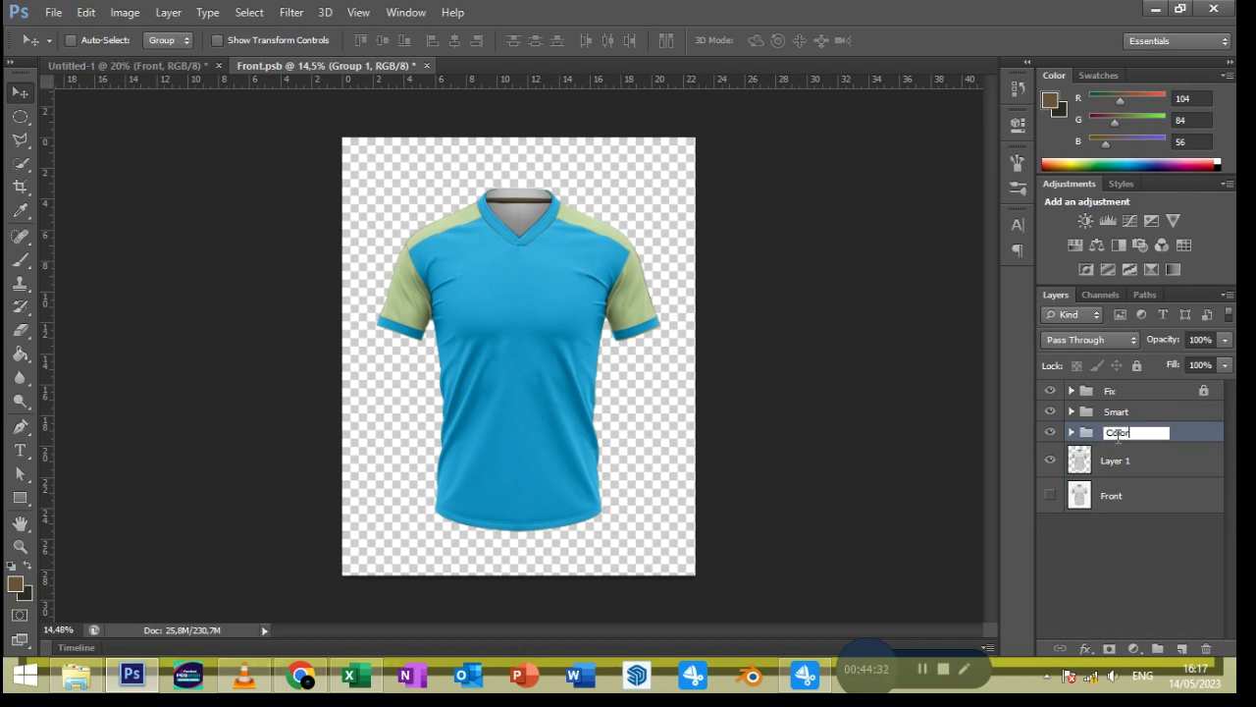
key(Return)
click(1052, 433)
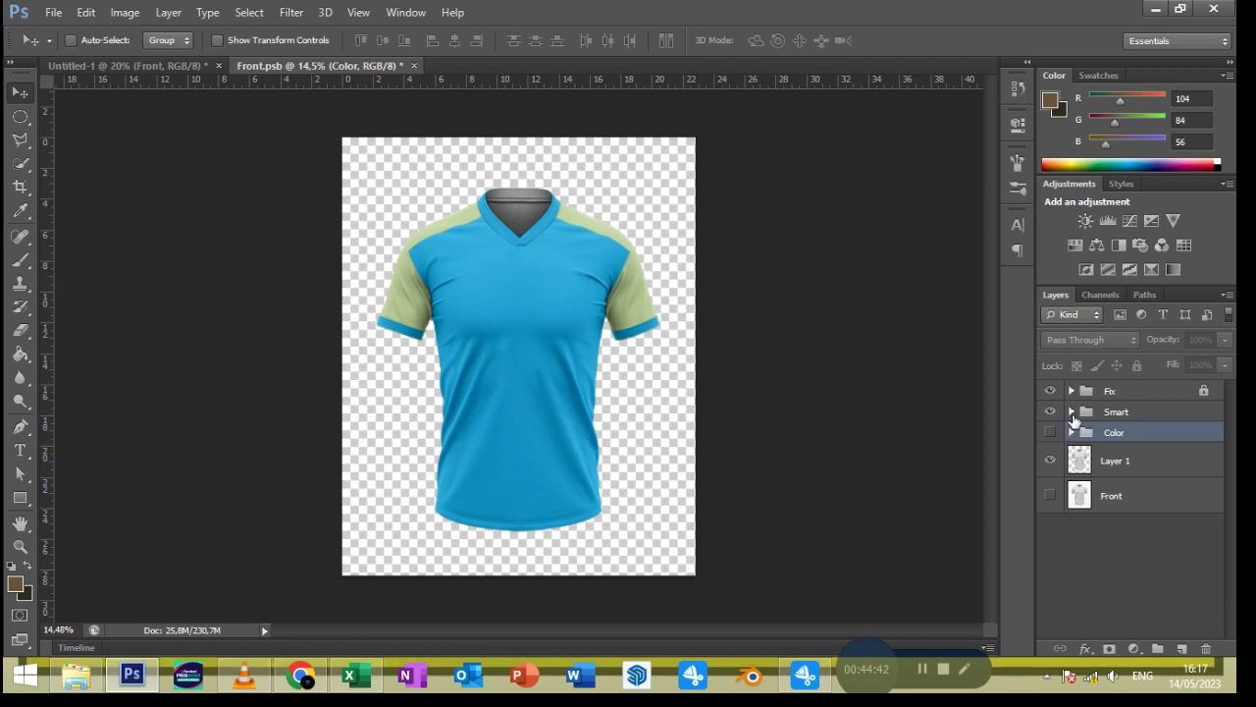
click(1071, 411)
Open the Body smart object and add a vertical guide at the canvas centre
double_click(1080, 440)
click(735, 292)
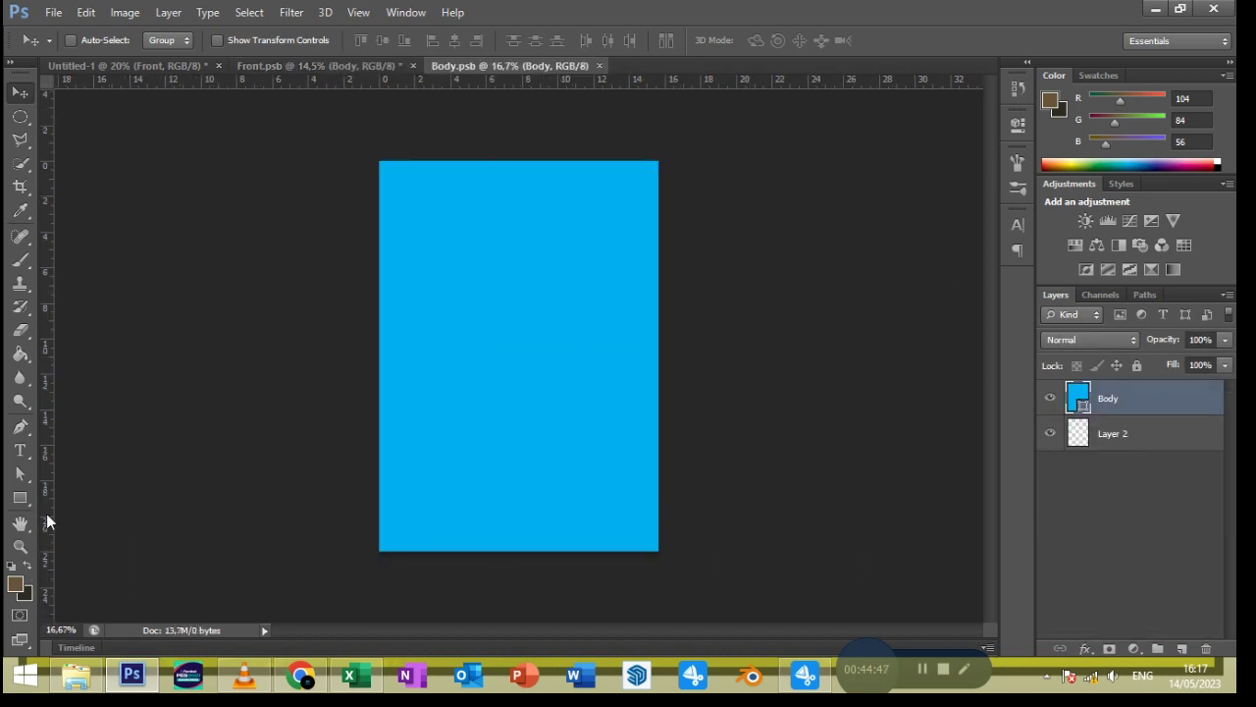
click(20, 498)
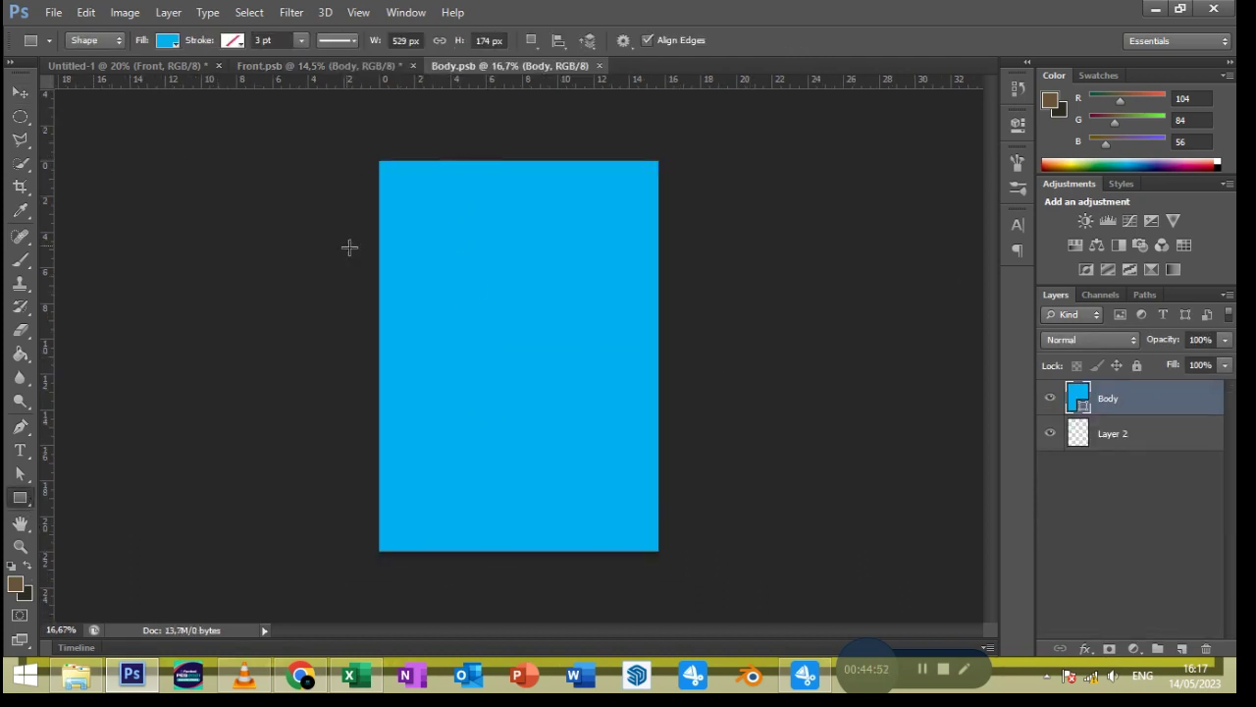
drag(49, 314, 518, 432)
Draw a thin darker-blue vertical stripe centred on the canvas
drag(436, 153, 455, 559)
click(169, 41)
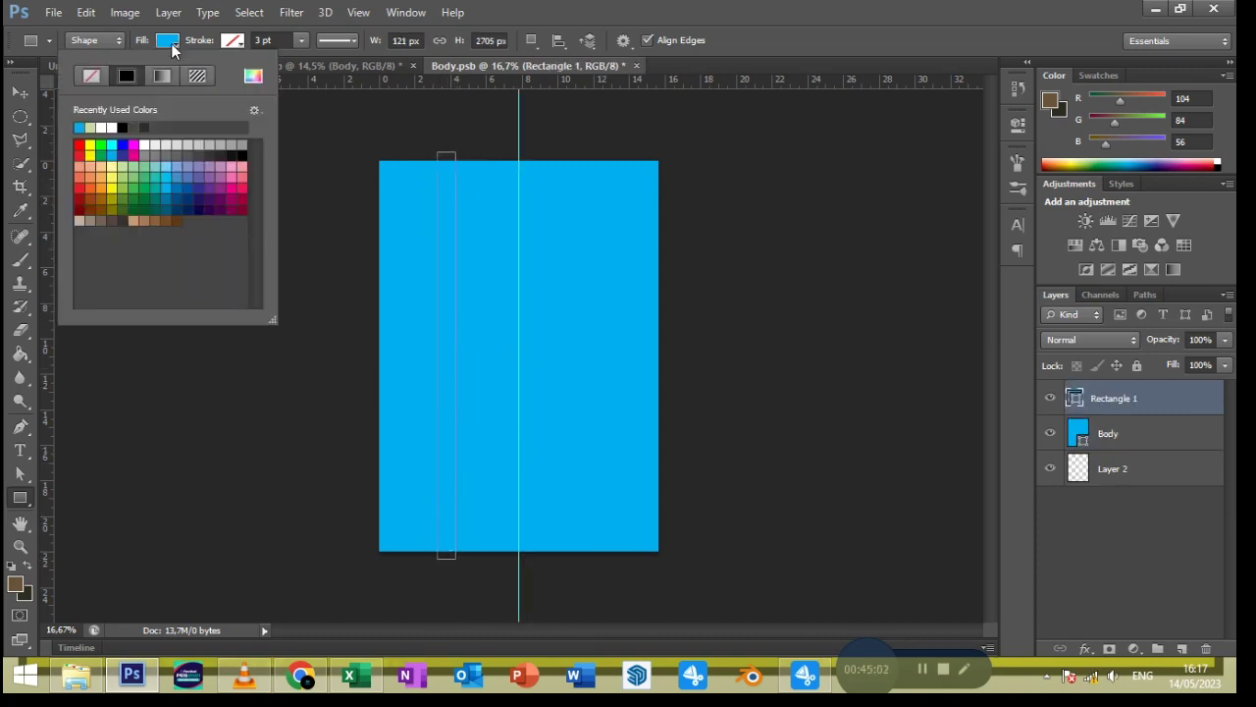
click(168, 41)
click(253, 75)
click(852, 346)
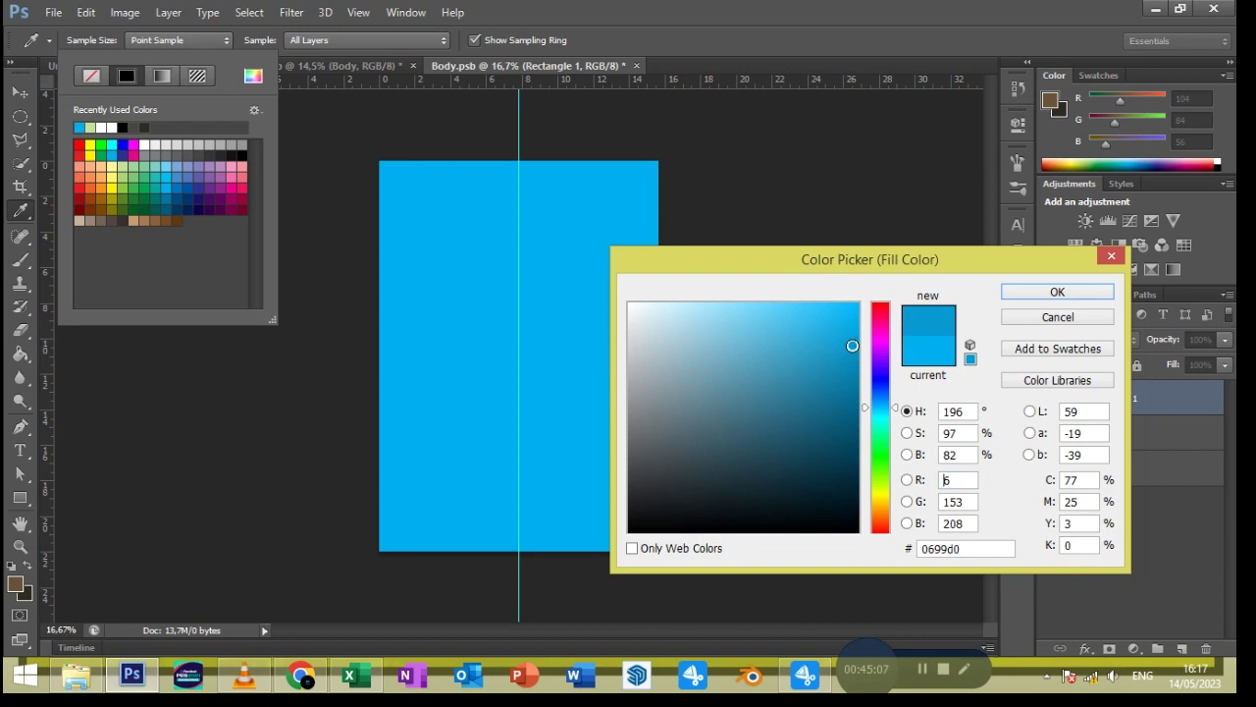
click(1045, 293)
key(ctrl+a)
click(455, 40)
Duplicate the stripe repeatedly so evenly spaced copies span the body panel
key(ctrl+d)
key(ctrl+j)
drag(554, 458, 434, 488)
shift+click(1077, 442)
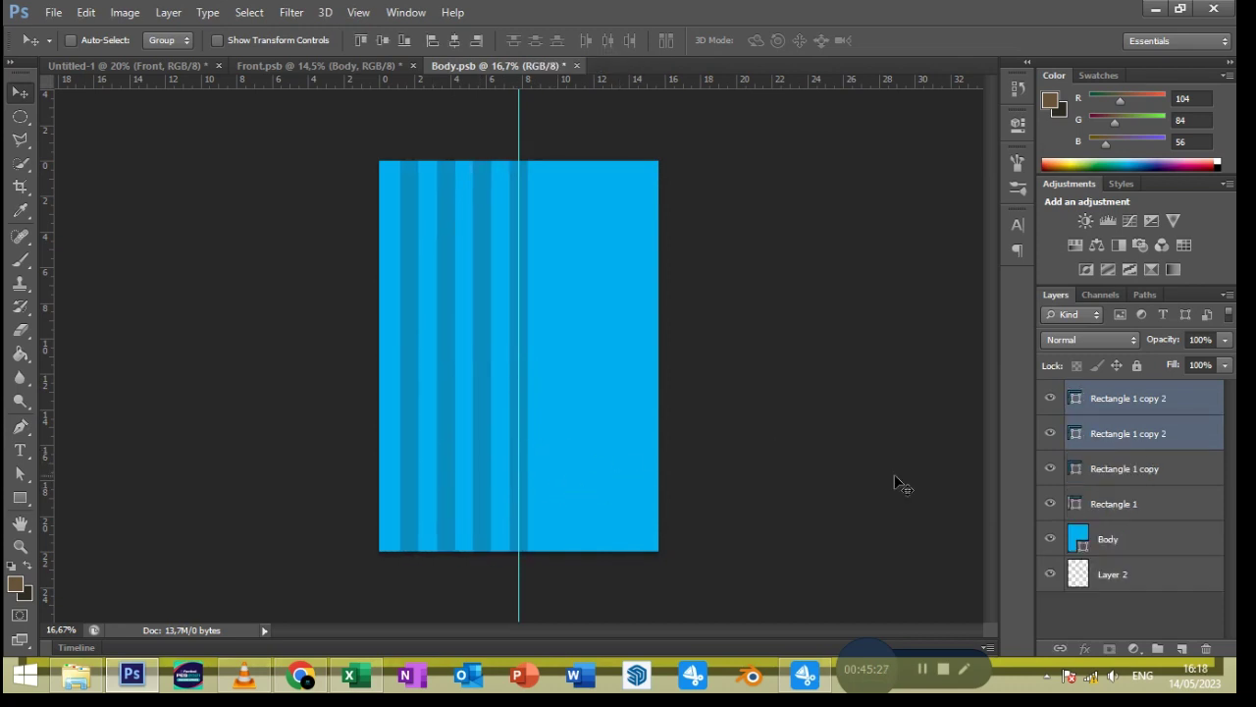
click(1114, 504)
shift+click(1125, 468)
drag(571, 484, 660, 502)
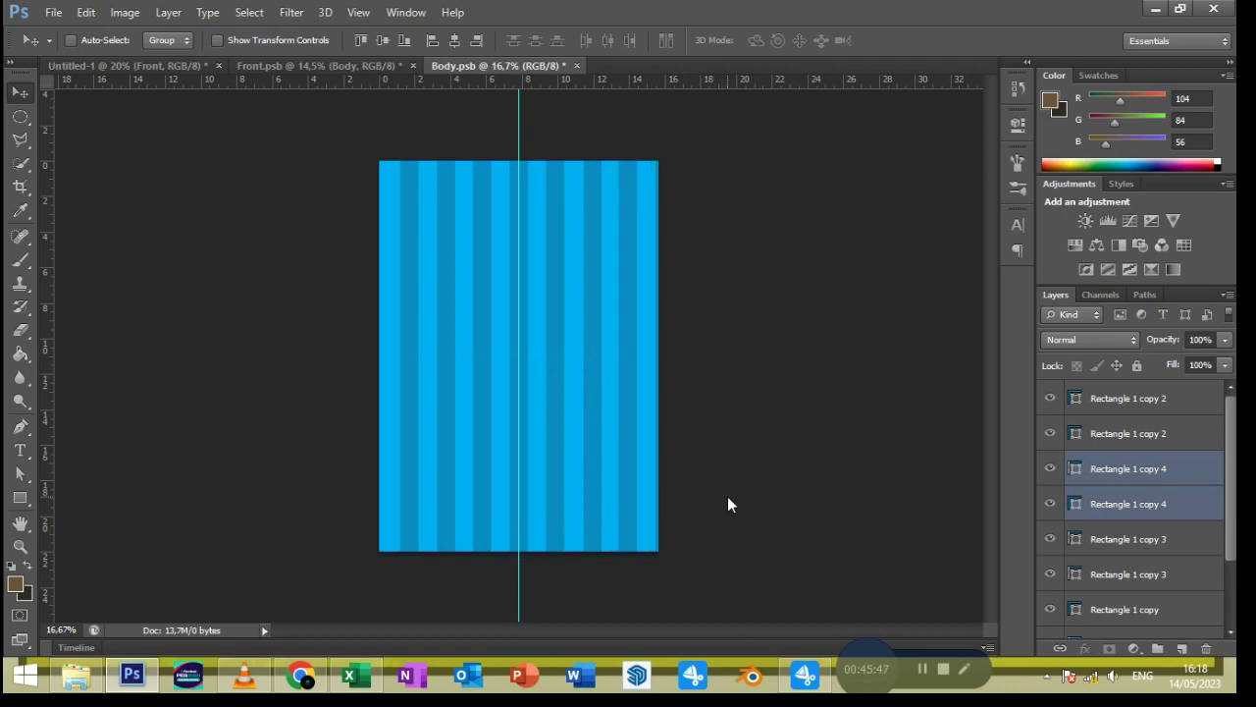
key(Delete)
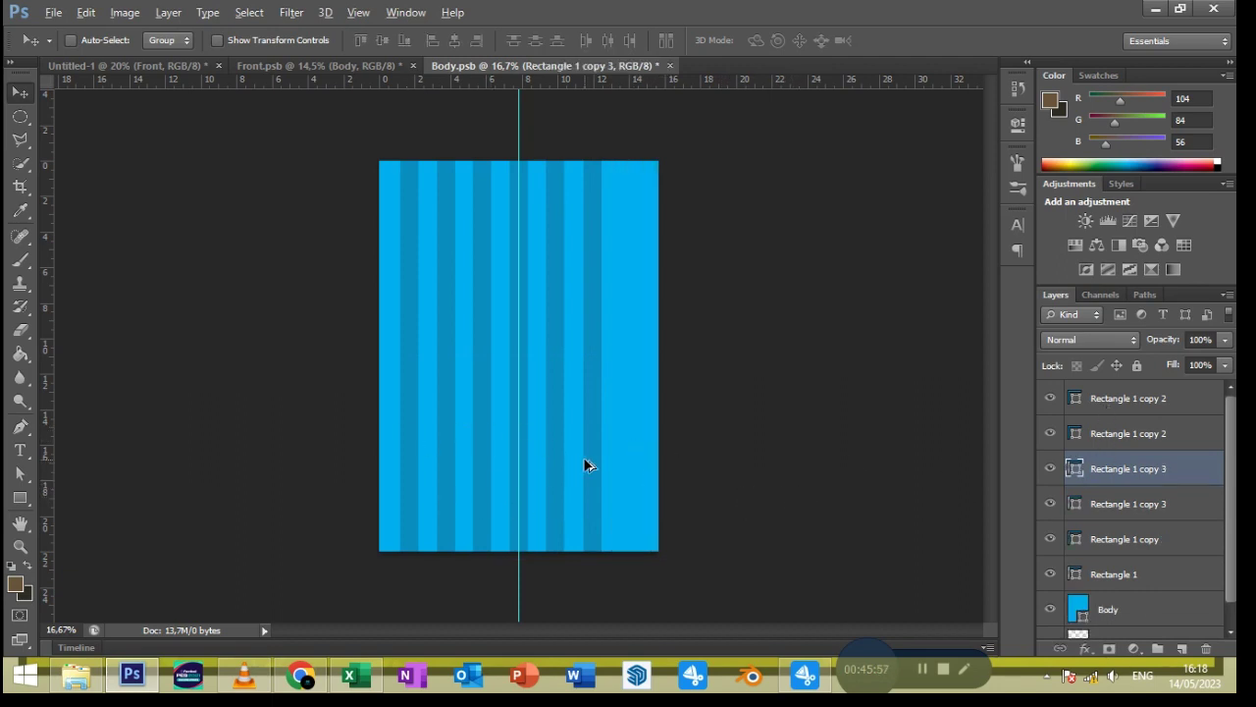
drag(585, 465, 629, 468)
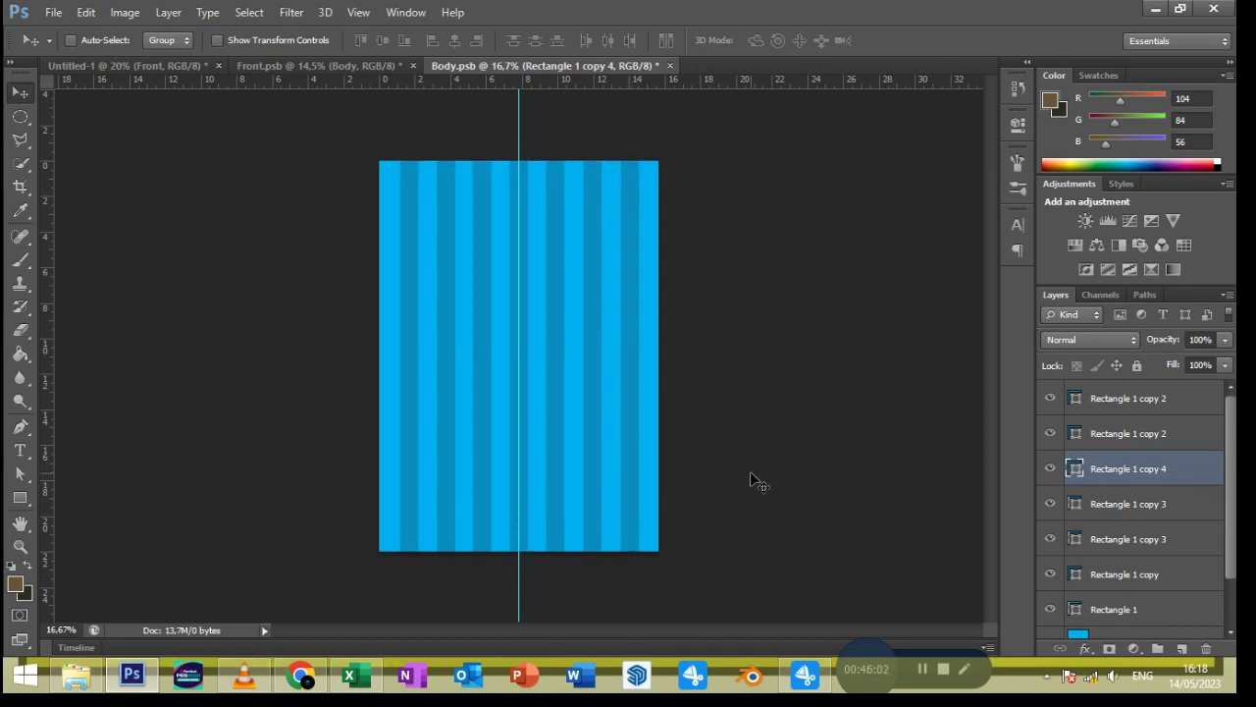
Save the stripes, preview them on Front, then merge all stripe layers into one
key(ctrl+s)
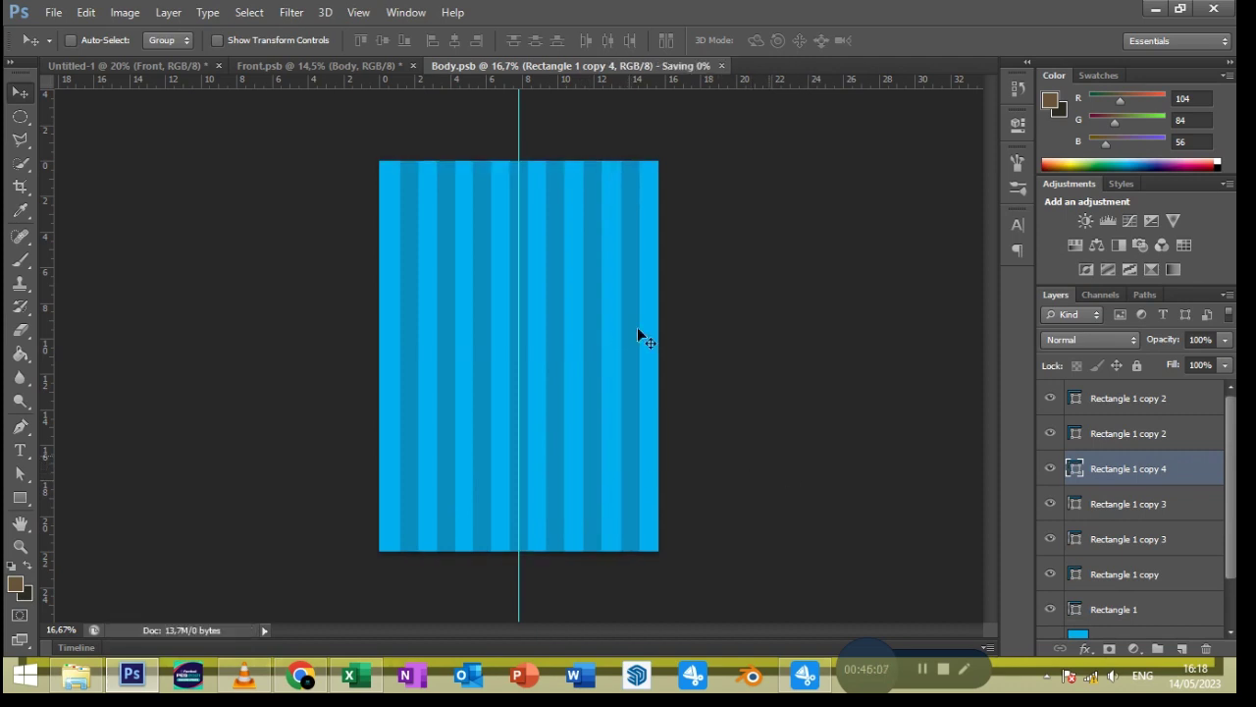
click(388, 69)
scroll(572, 341, up, 2)
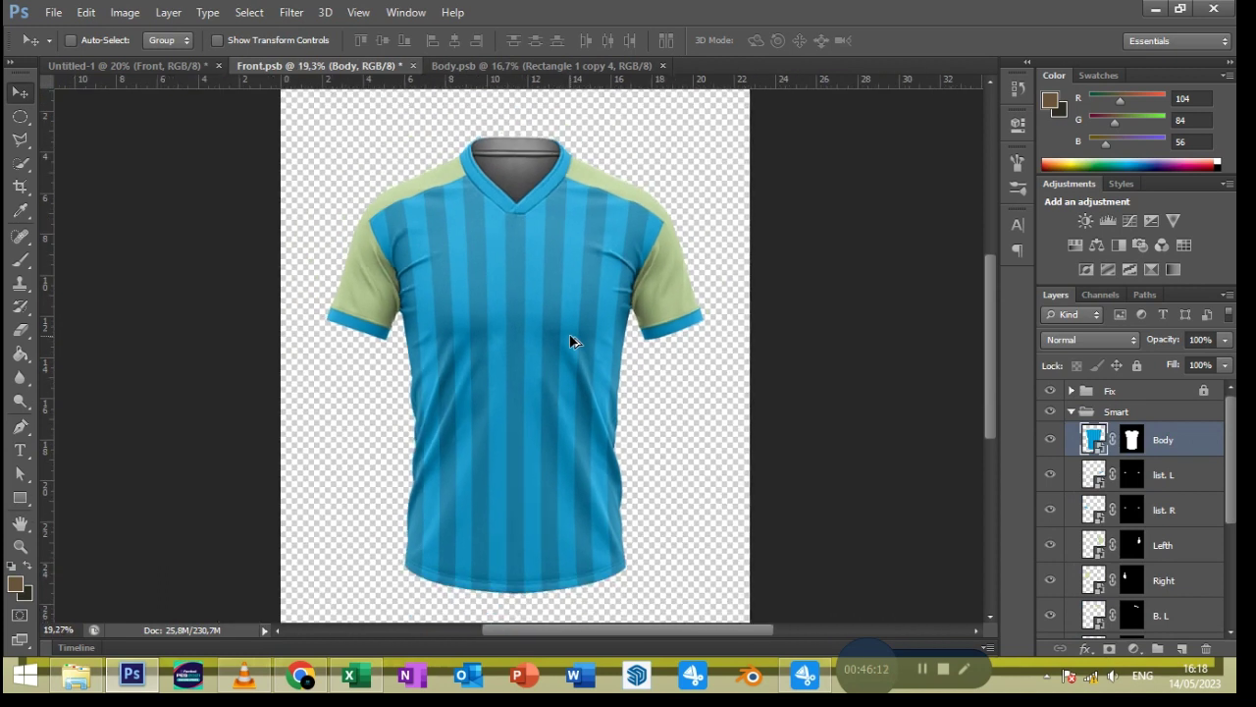
click(547, 66)
click(1080, 402)
shift+click(1113, 606)
key(ctrl+e)
Place the adidas logo, scaled down, near the upper left of the body
click(53, 12)
click(69, 308)
click(877, 651)
mouse_move(658, 447)
mouse_down()
mouse_move(540, 362)
mouse_move(464, 280)
mouse_move(479, 245)
mouse_up()
key(Return)
key(ctrl+t)
key(Return)
Save Body.psb and check the logo on the Front mockup
key(ctrl+s)
click(373, 69)
click(530, 65)
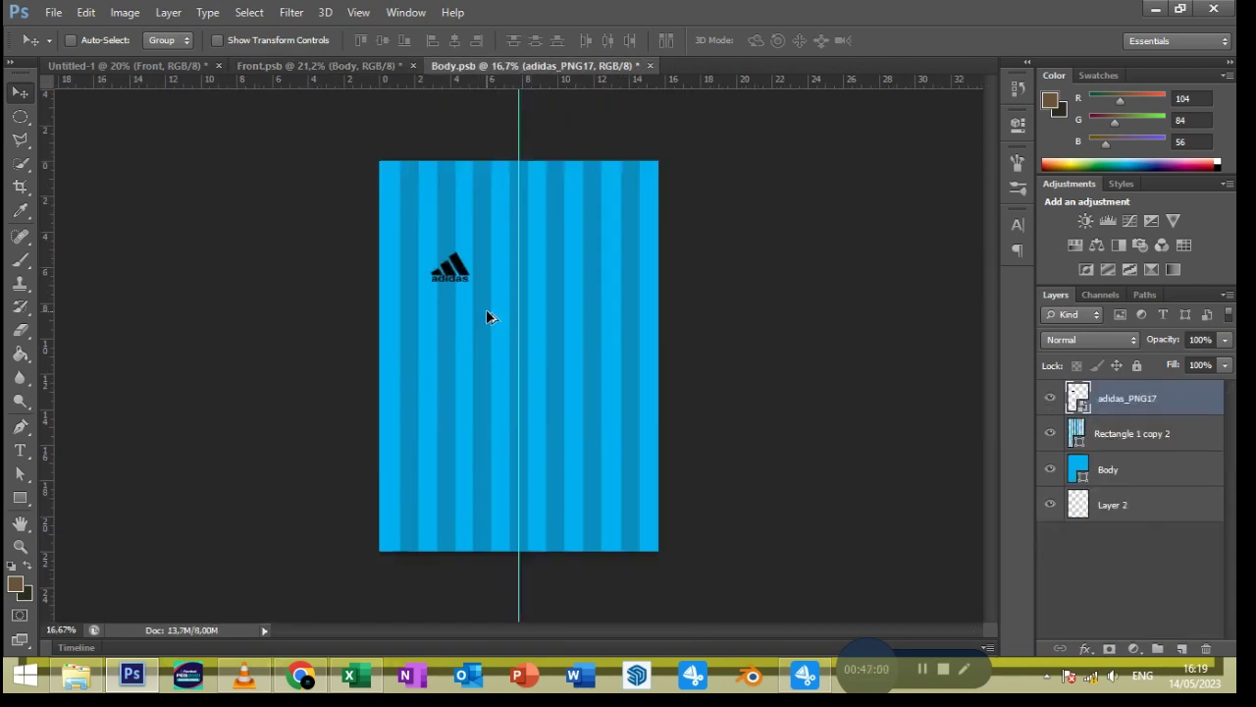
key(ctrl+s)
Add a horizontal guide level with the adidas logo and save Body.psb
click(380, 69)
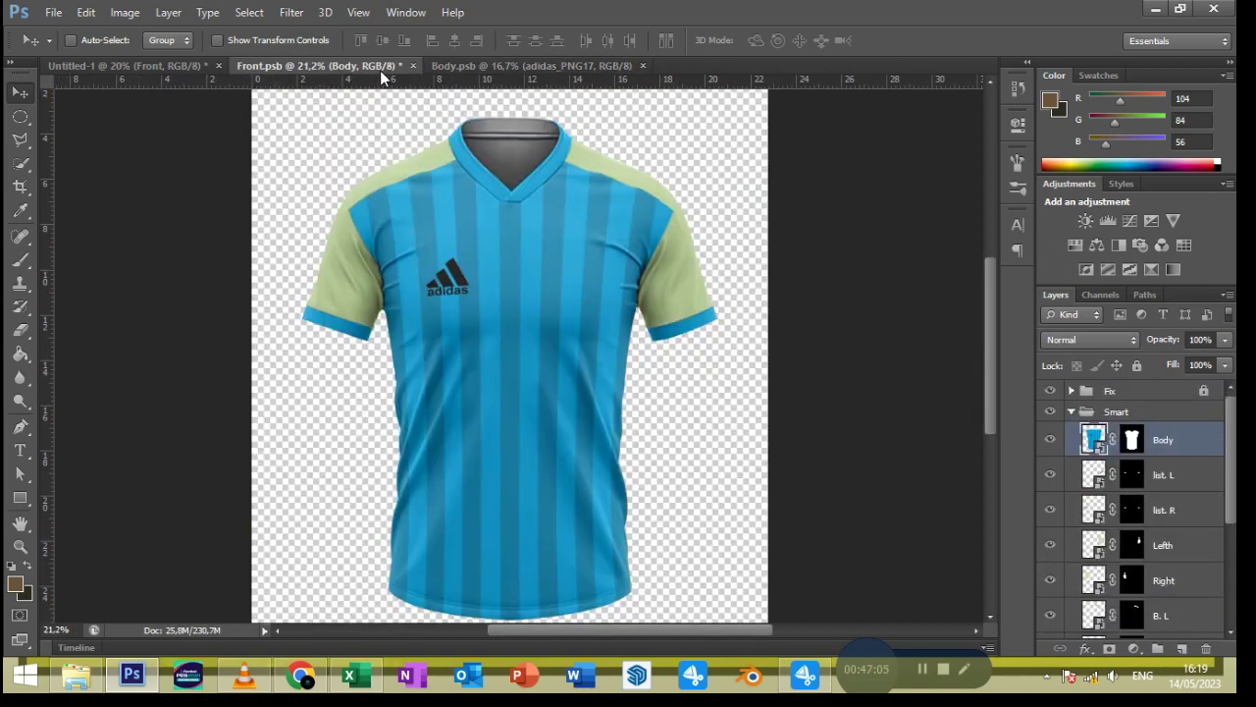
click(520, 65)
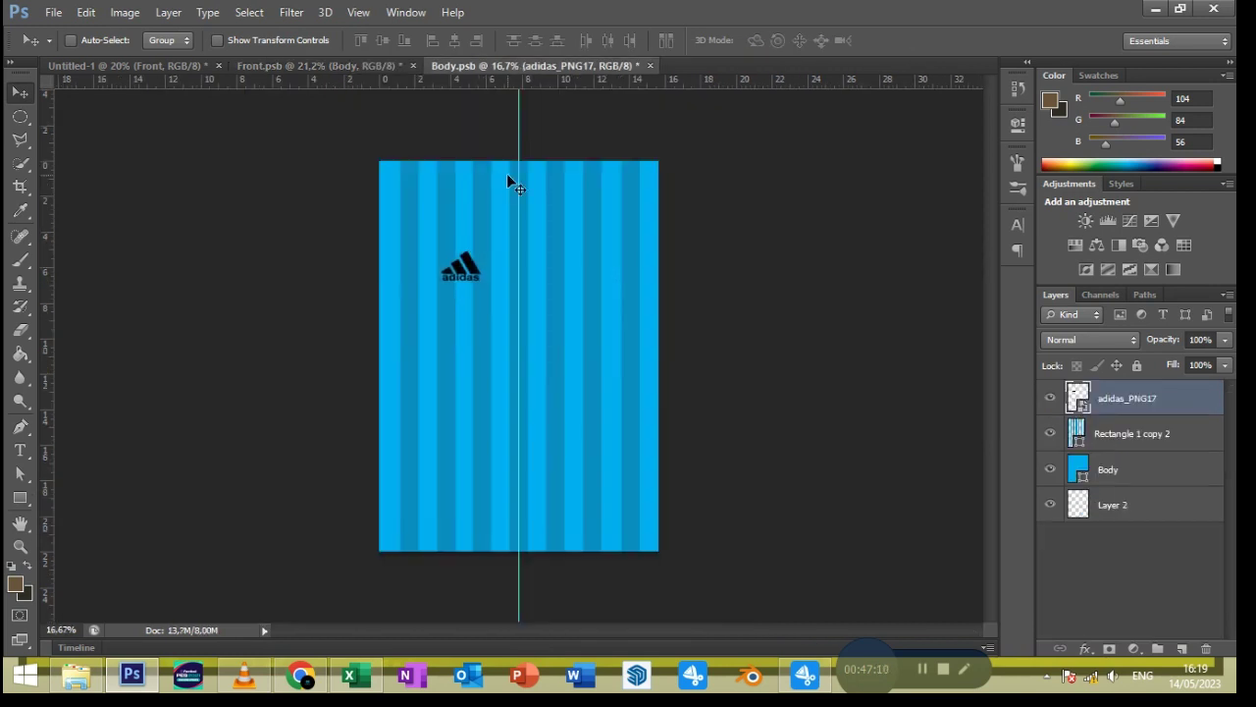
drag(575, 80, 577, 266)
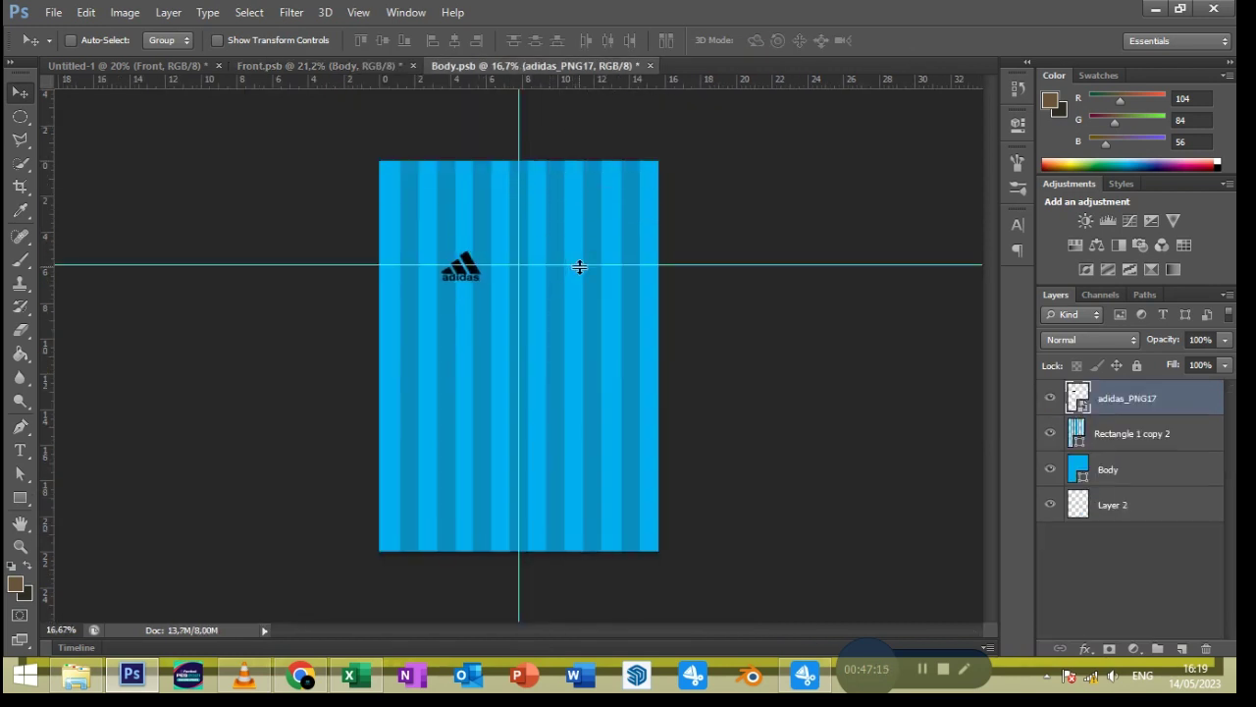
click(386, 67)
click(458, 68)
key(ctrl+s)
click(388, 70)
click(457, 65)
Place the Desain FC crest, scaled down on the upper right chest, and return to Front
click(54, 12)
click(74, 307)
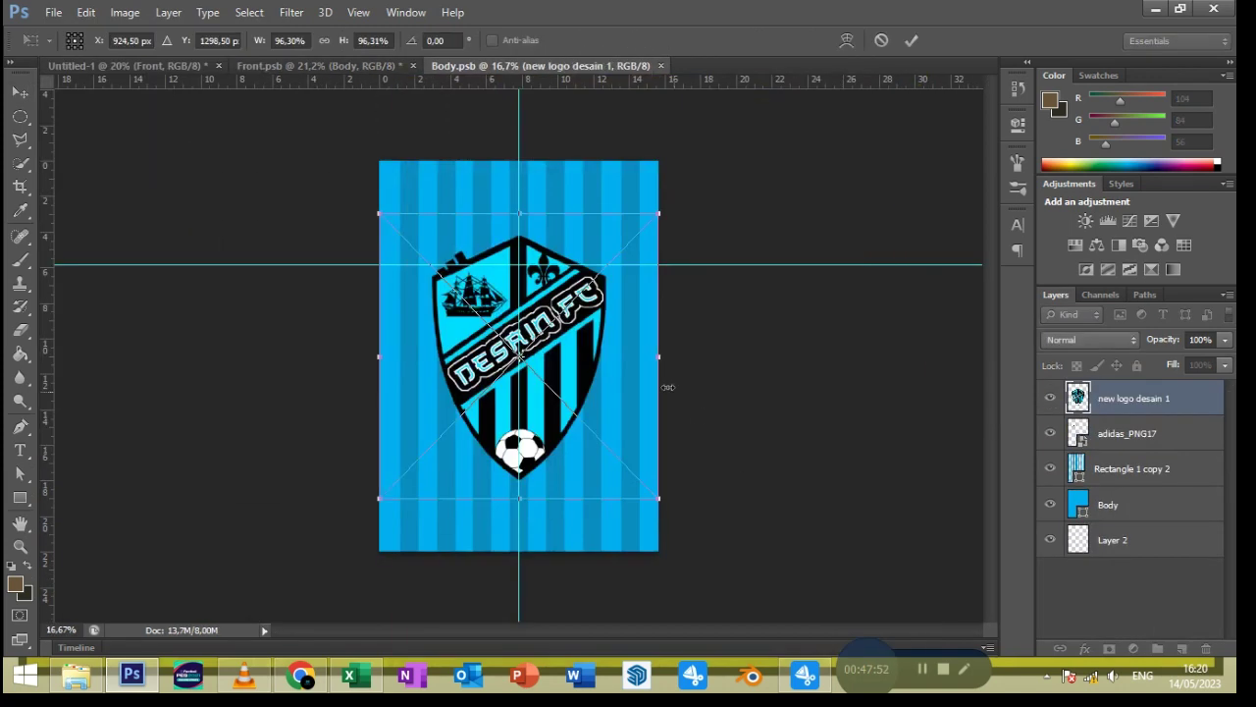
mouse_move(657, 500)
mouse_down()
mouse_move(547, 377)
mouse_move(606, 271)
mouse_up()
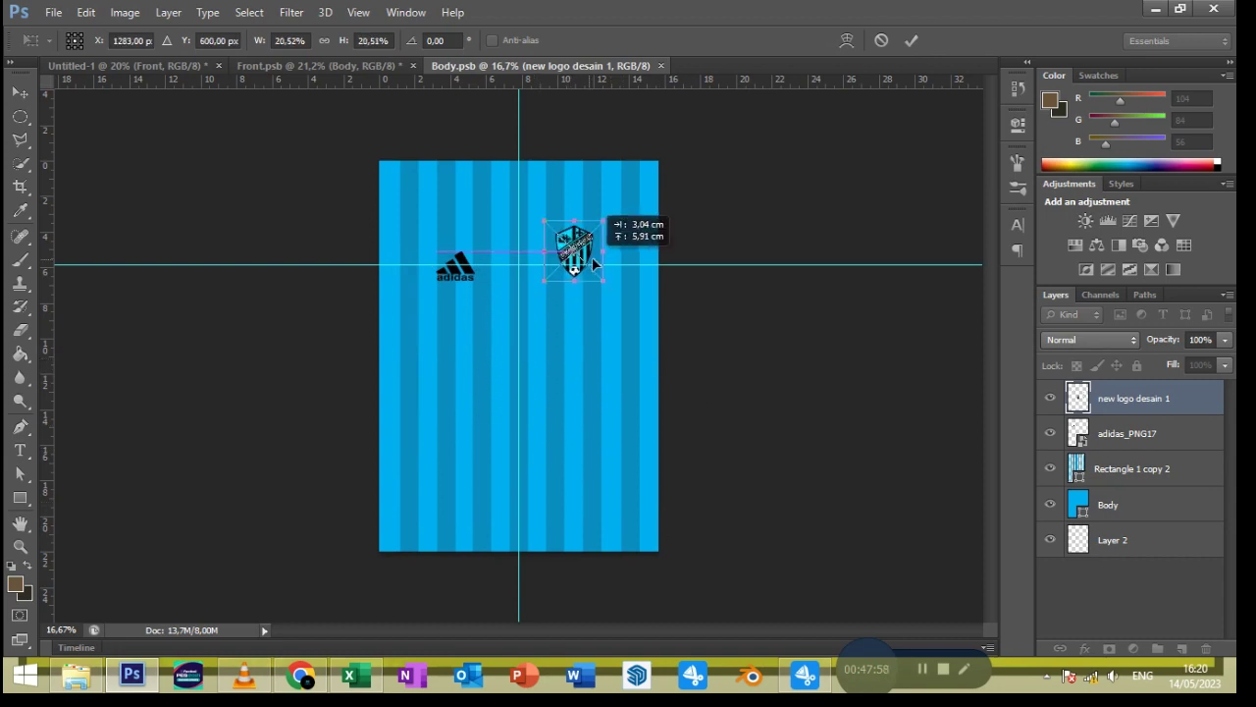
click(911, 40)
click(362, 69)
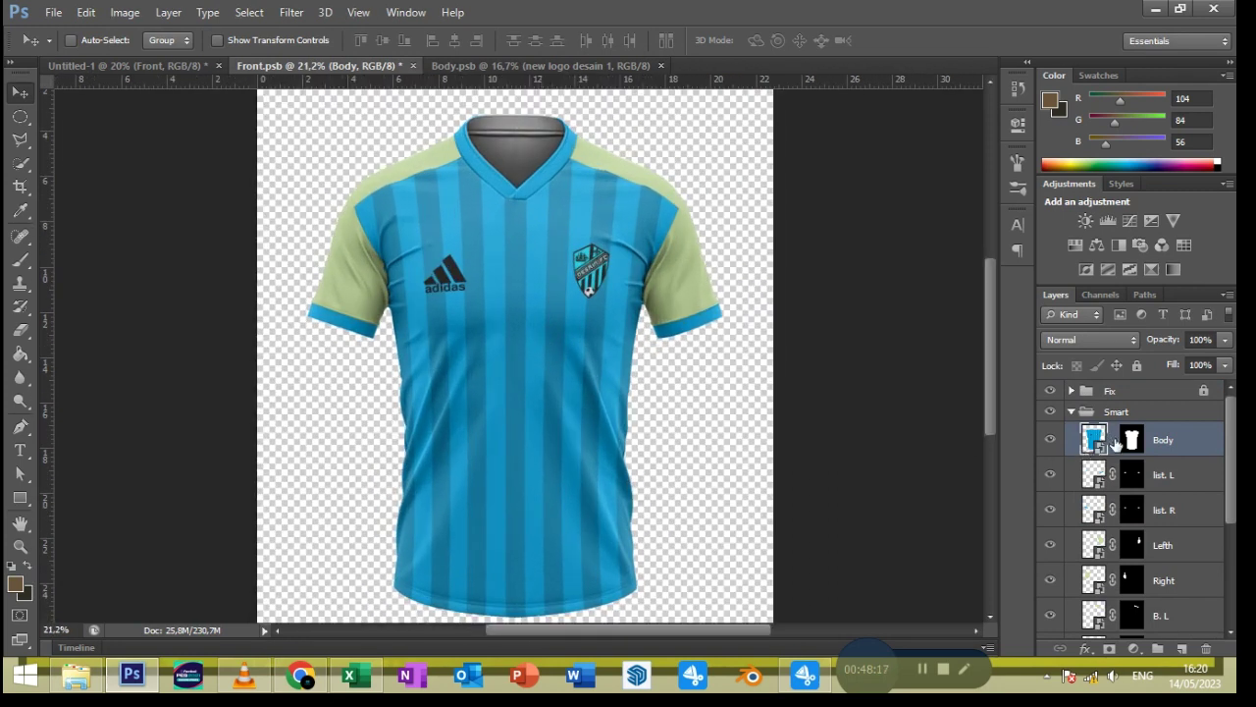
Warp the Body layer's neck corners and lower sides inward to fit the shirt contour
key(ctrl+t)
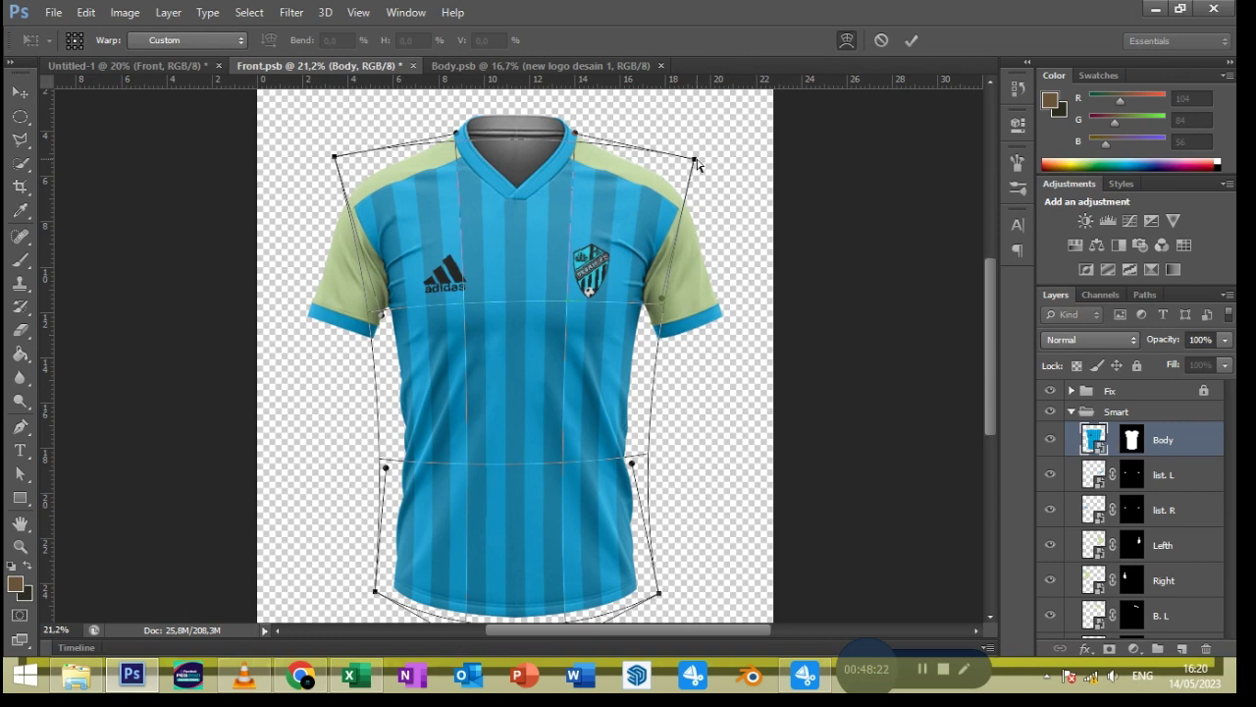
drag(575, 134, 569, 132)
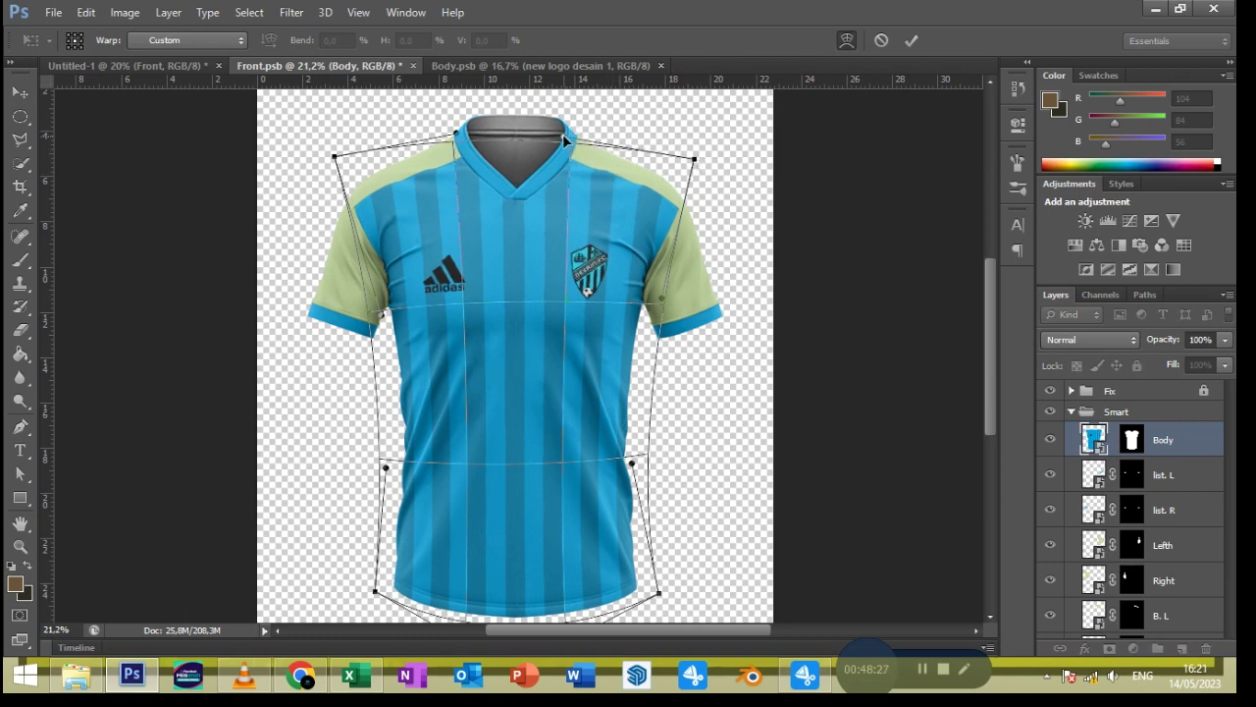
drag(456, 134, 472, 140)
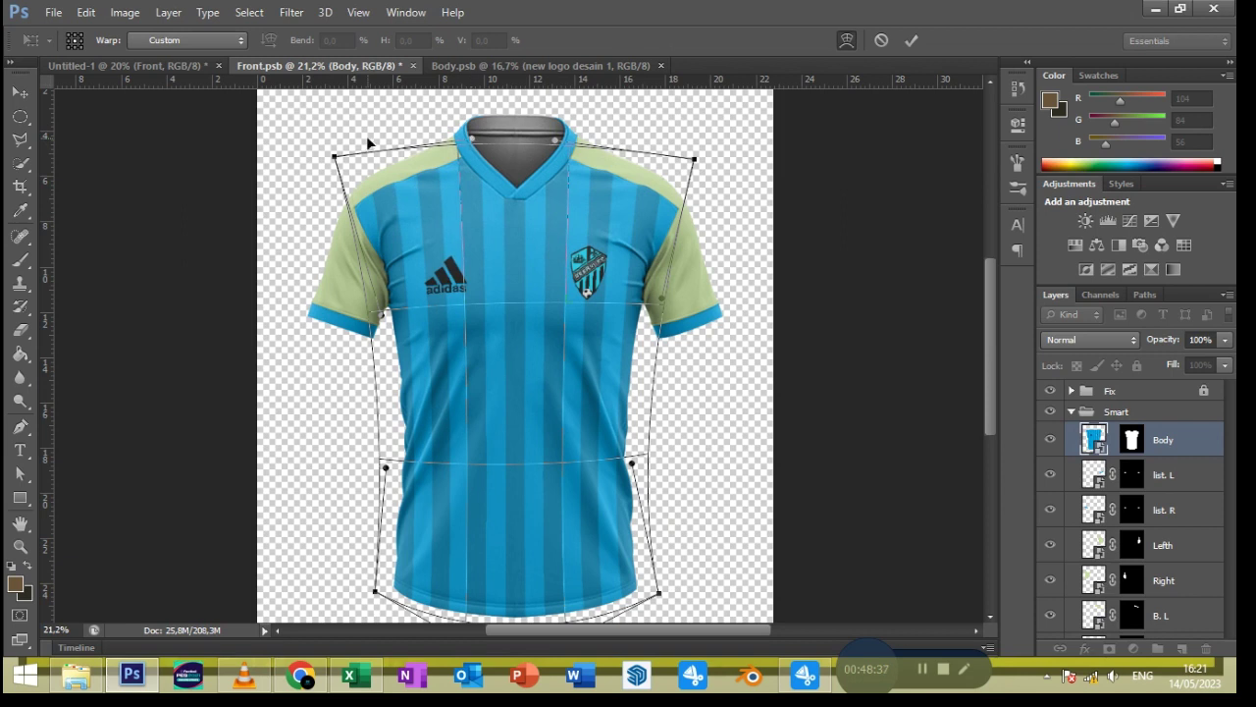
drag(388, 470, 396, 473)
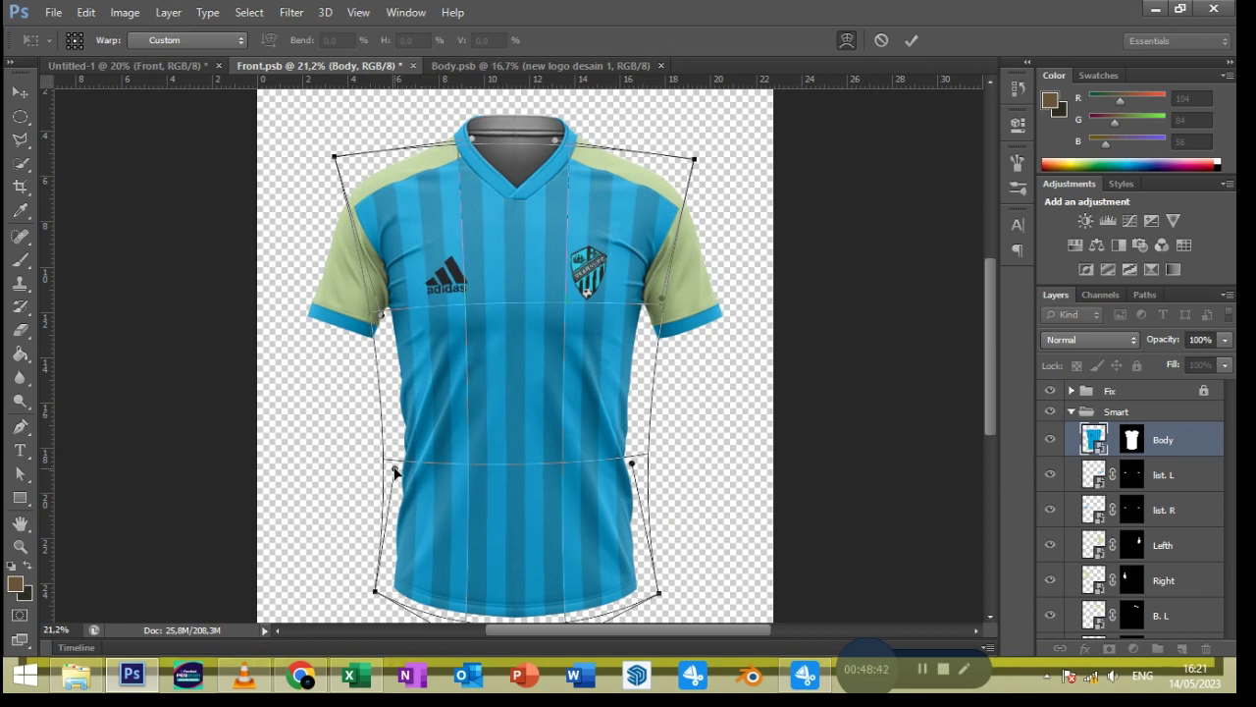
drag(630, 463, 622, 462)
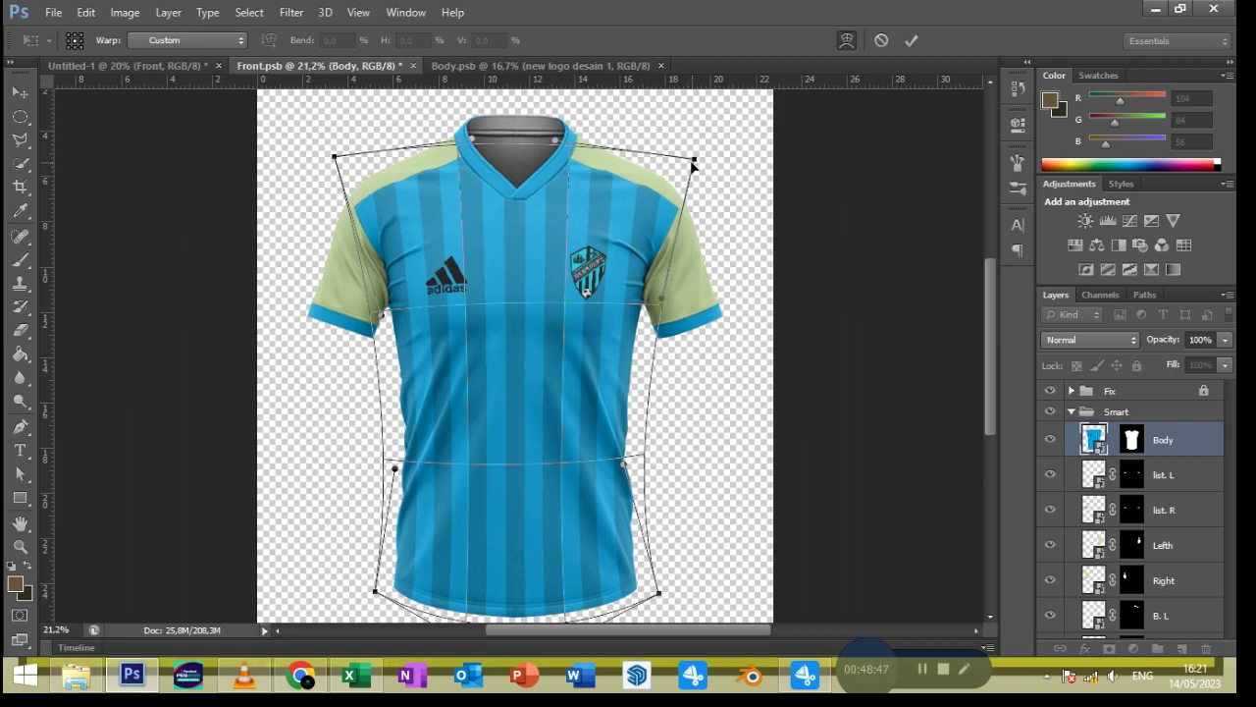
drag(558, 142, 550, 144)
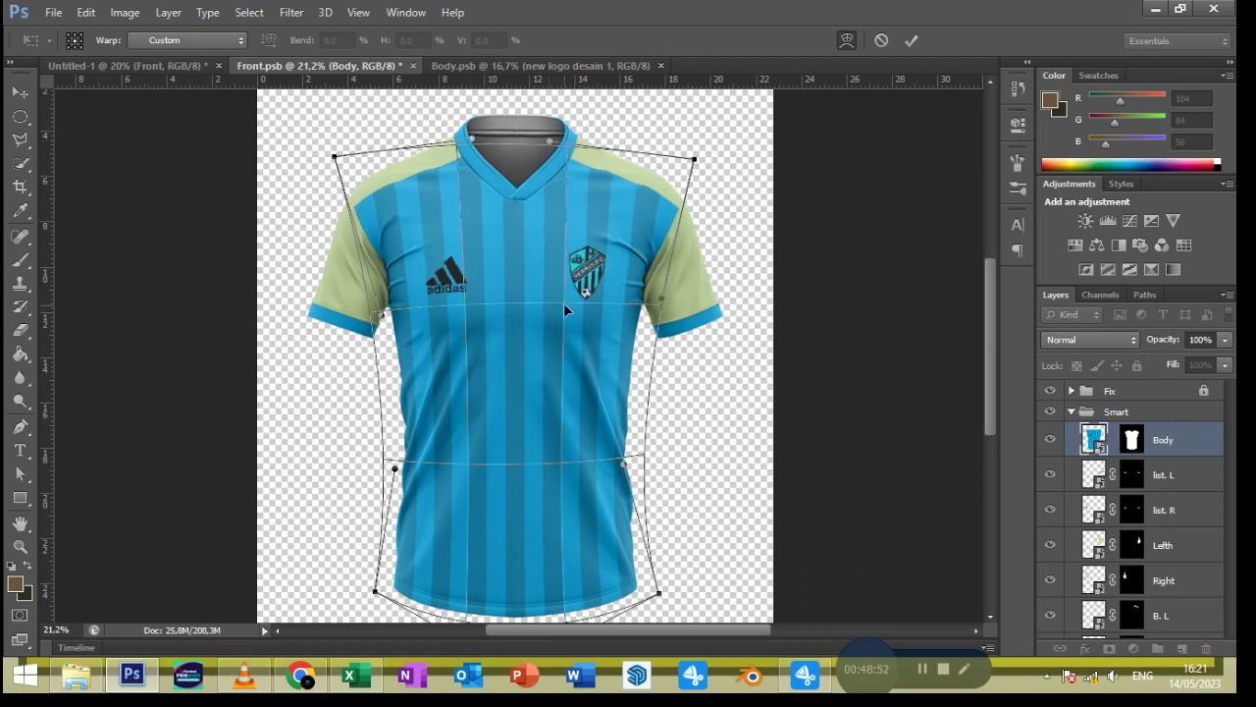
drag(472, 138, 475, 142)
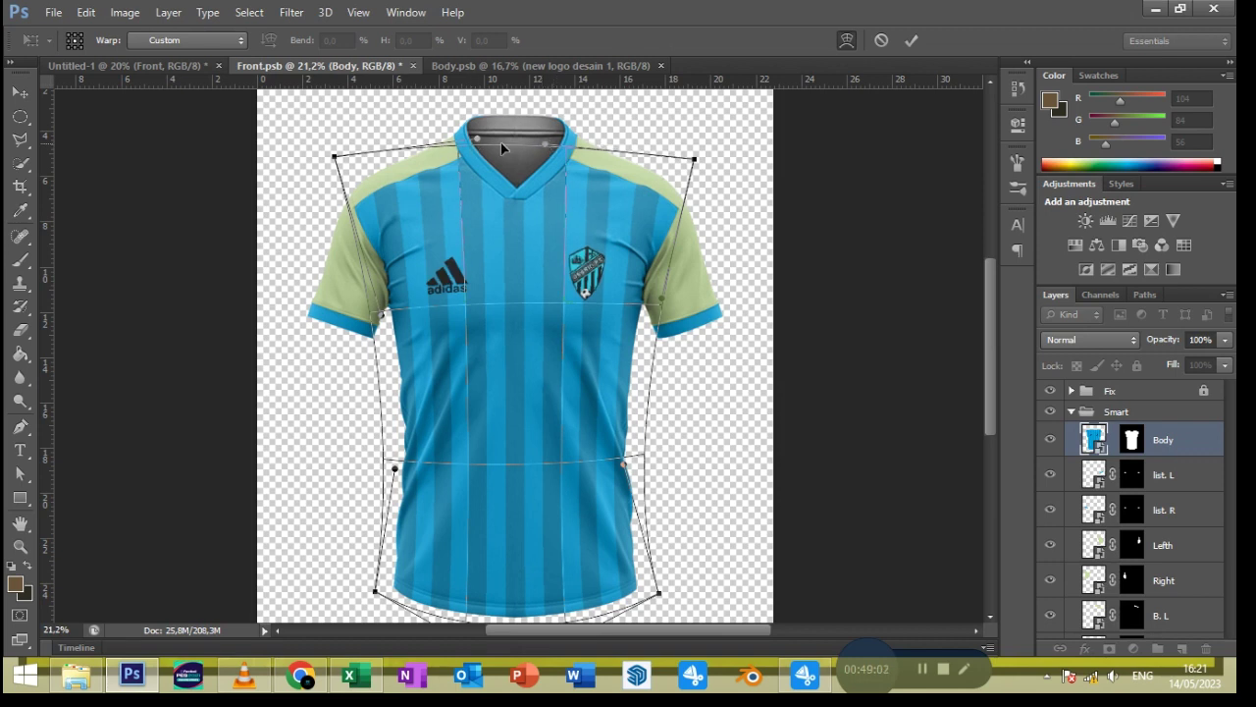
drag(479, 138, 542, 148)
Commit the body warp, then place the VERYBEST JERSEY logo into Body.psb and scale it down
click(911, 40)
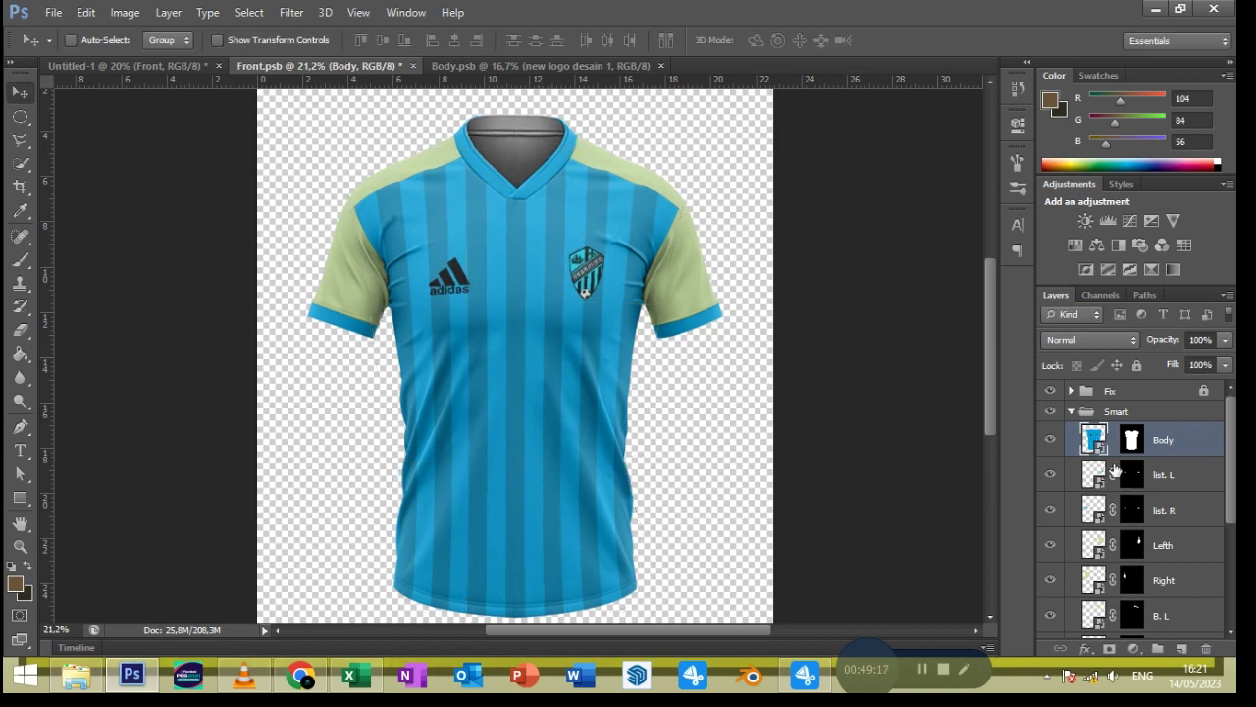
click(537, 65)
click(53, 12)
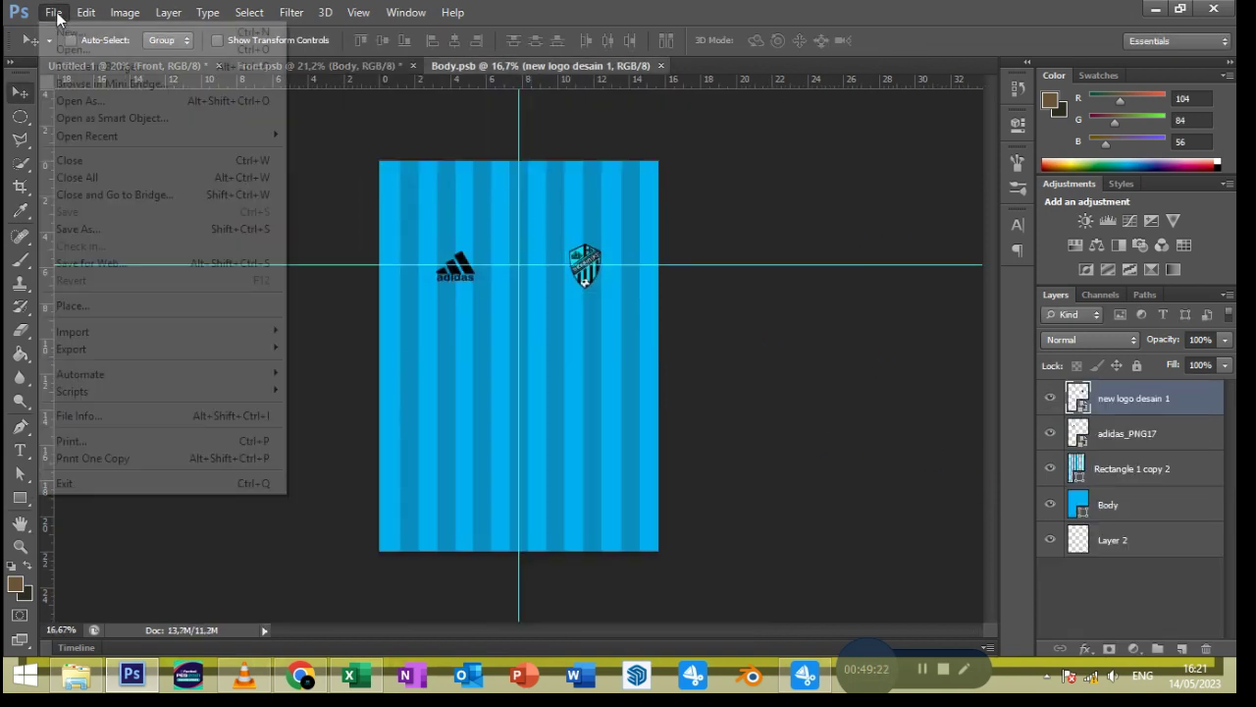
click(88, 307)
click(860, 579)
drag(665, 442, 586, 382)
click(911, 40)
Enlarge the sponsor logo beneath the crests, then save and close Body.psb
click(366, 66)
click(515, 65)
drag(573, 382, 589, 371)
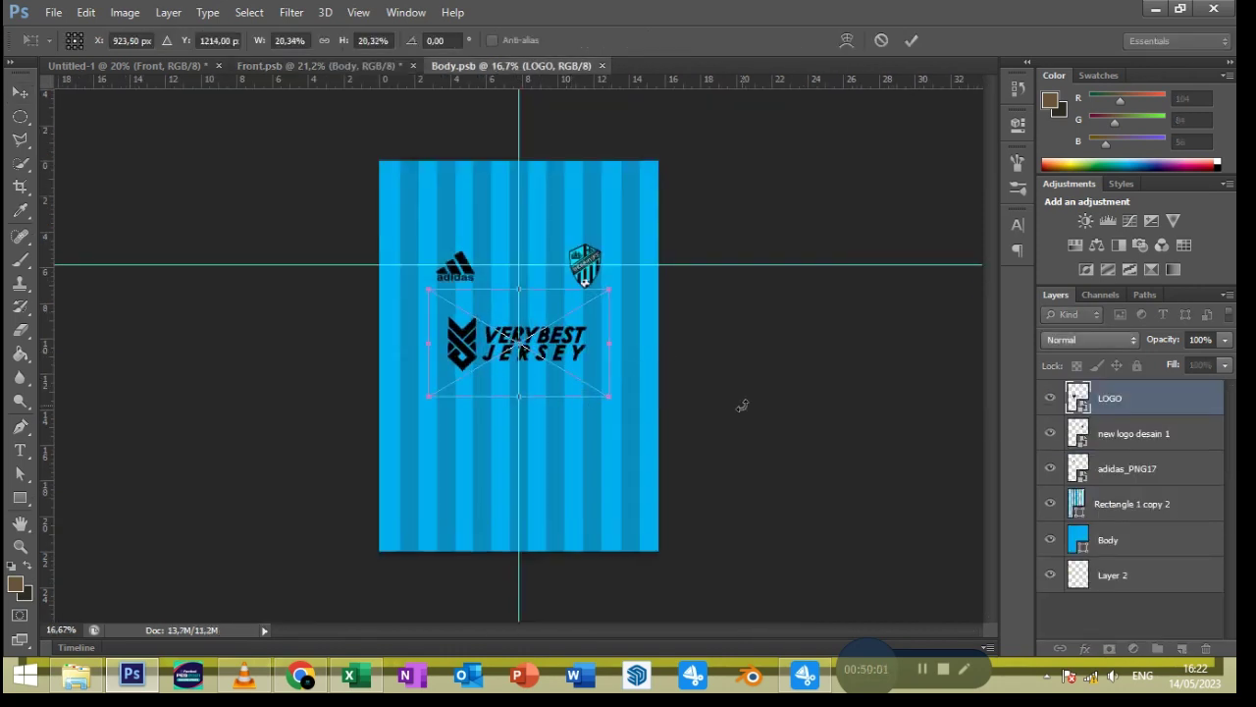
key(Return)
key(ctrl+s)
click(376, 65)
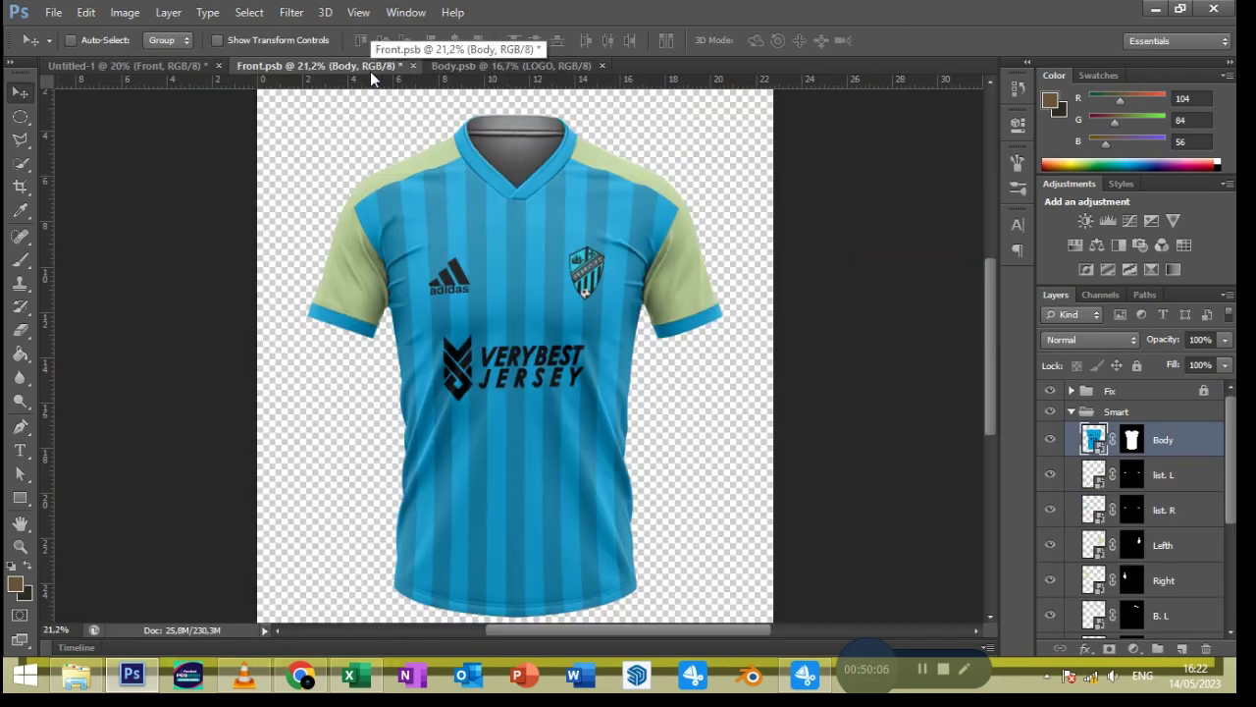
click(602, 65)
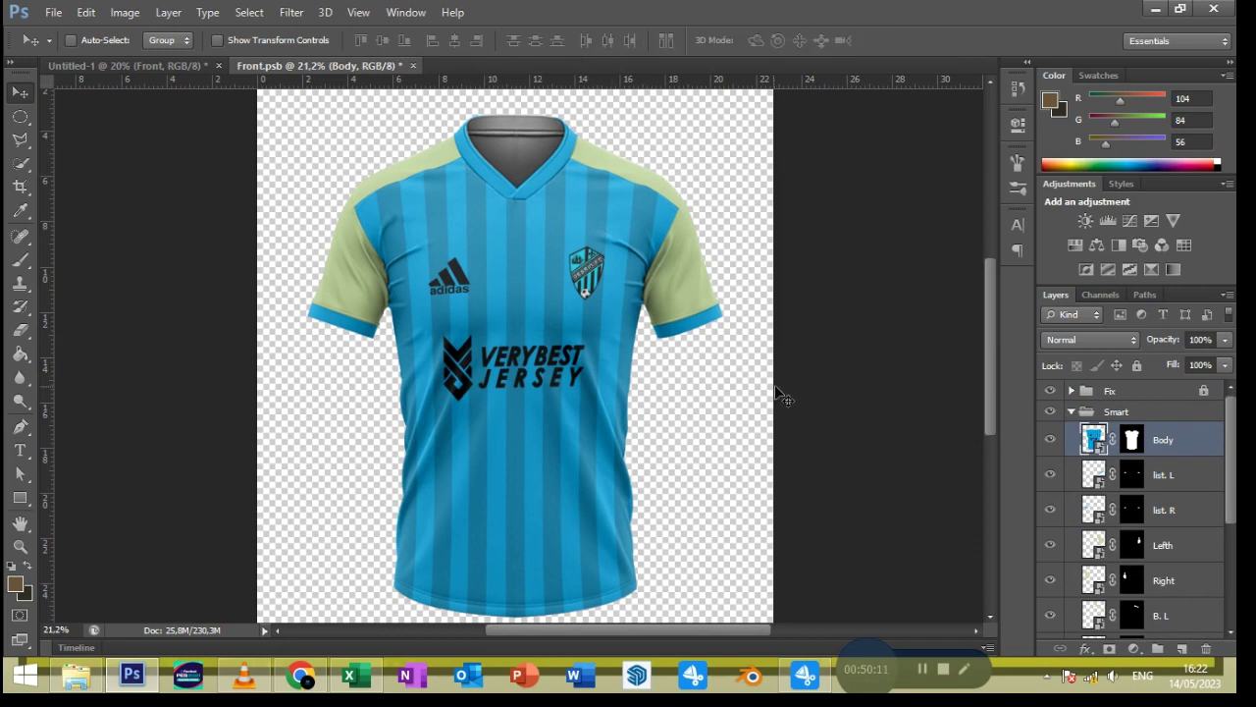
Reopen Body and sample the jersey blue as both foreground and background colour
double_click(1098, 443)
click(705, 296)
click(15, 584)
click(449, 435)
click(1017, 295)
click(24, 593)
click(414, 395)
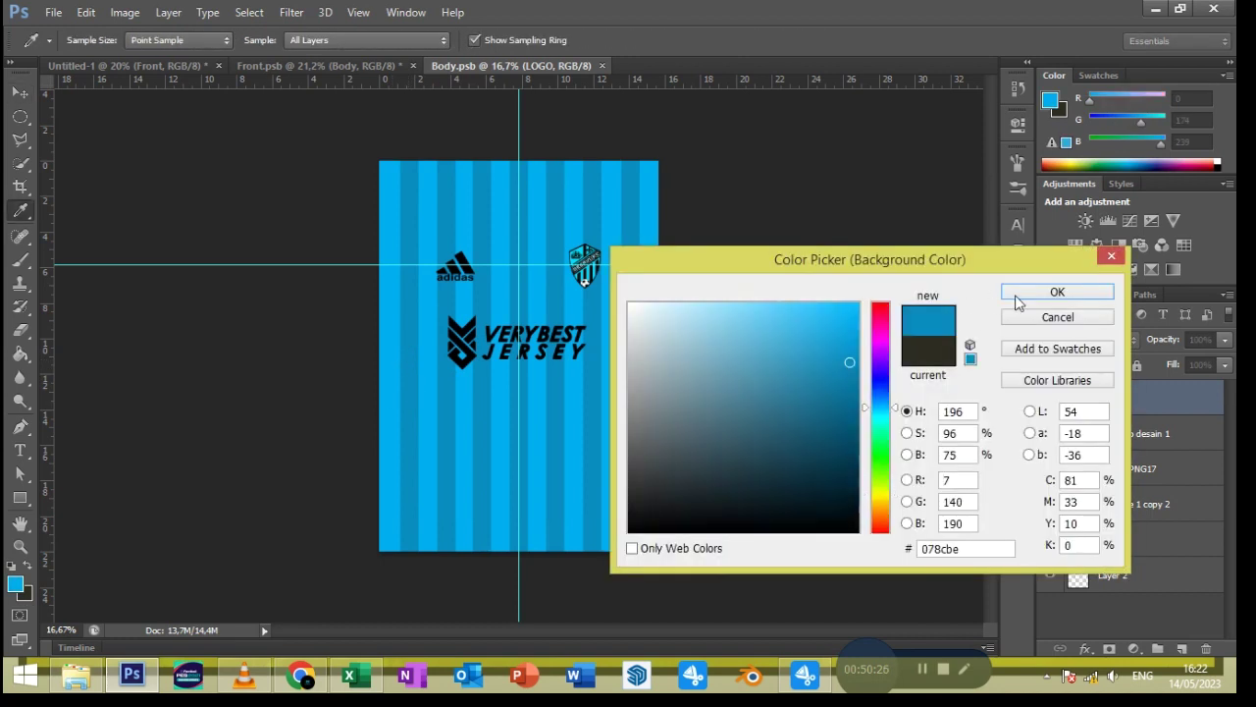
click(1057, 292)
click(601, 65)
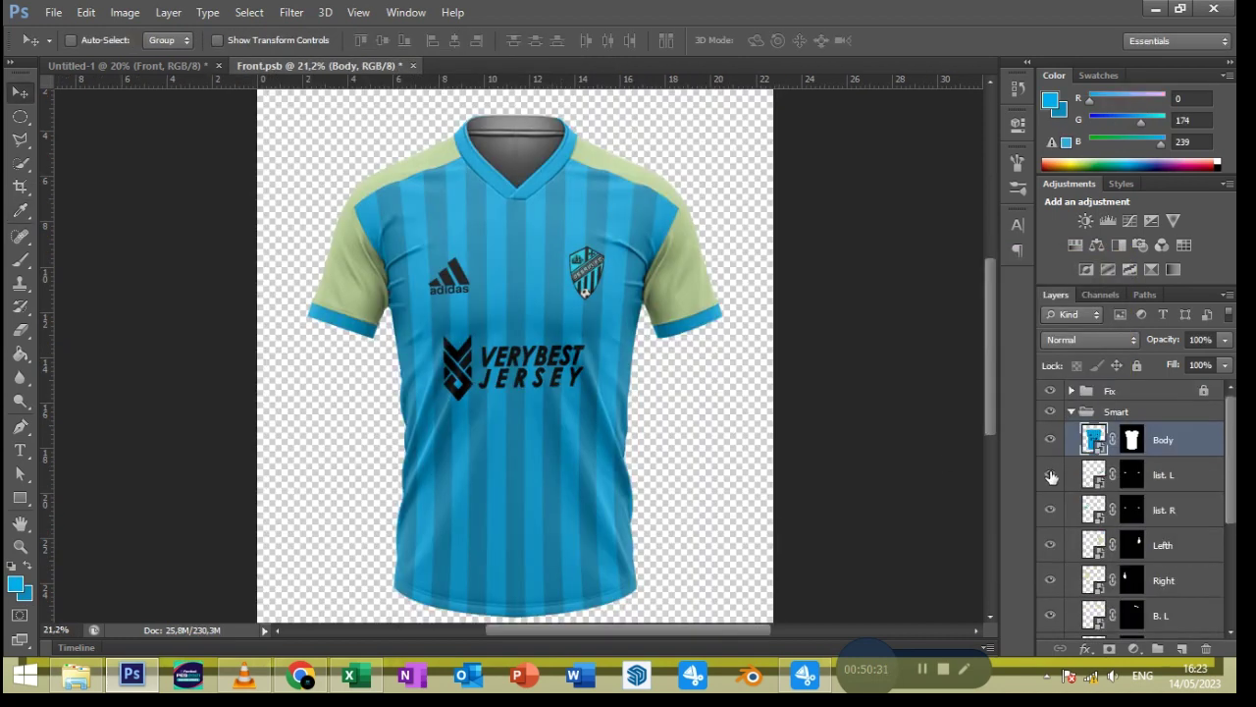
Draw a thin darker blue rectangle strip across the list. L cuff band
double_click(1099, 484)
key(Return)
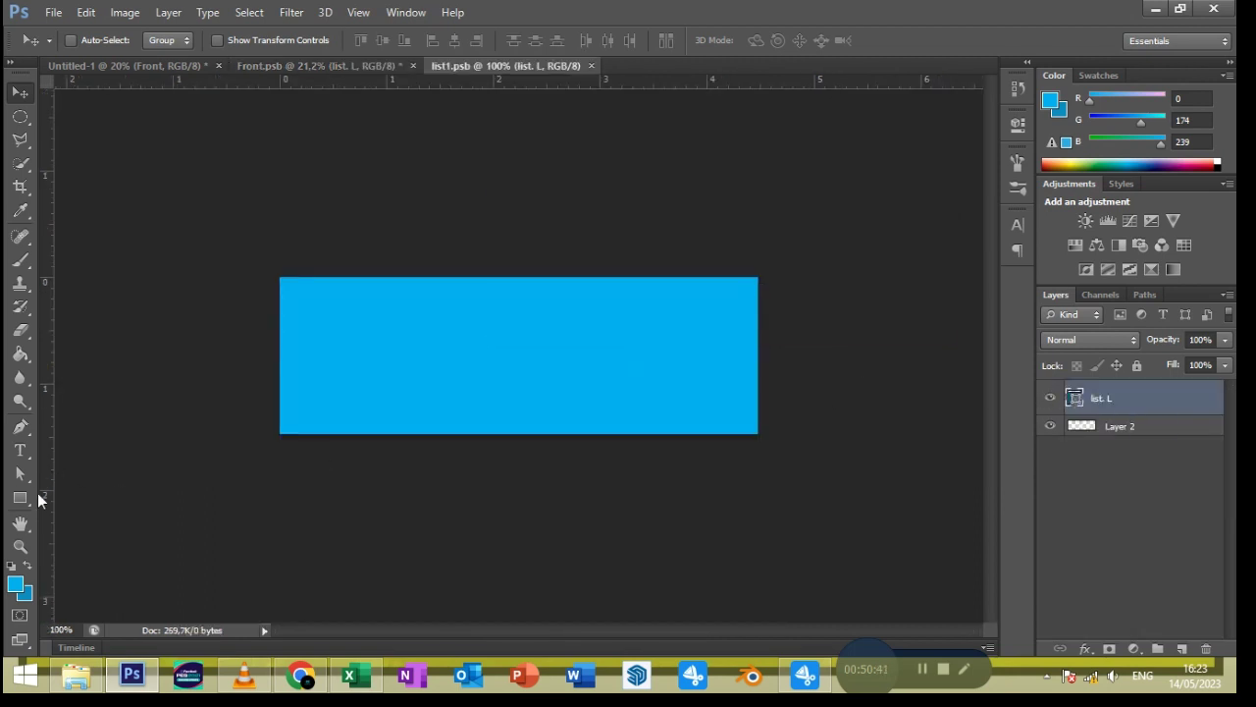
click(20, 497)
drag(266, 297, 756, 311)
click(167, 40)
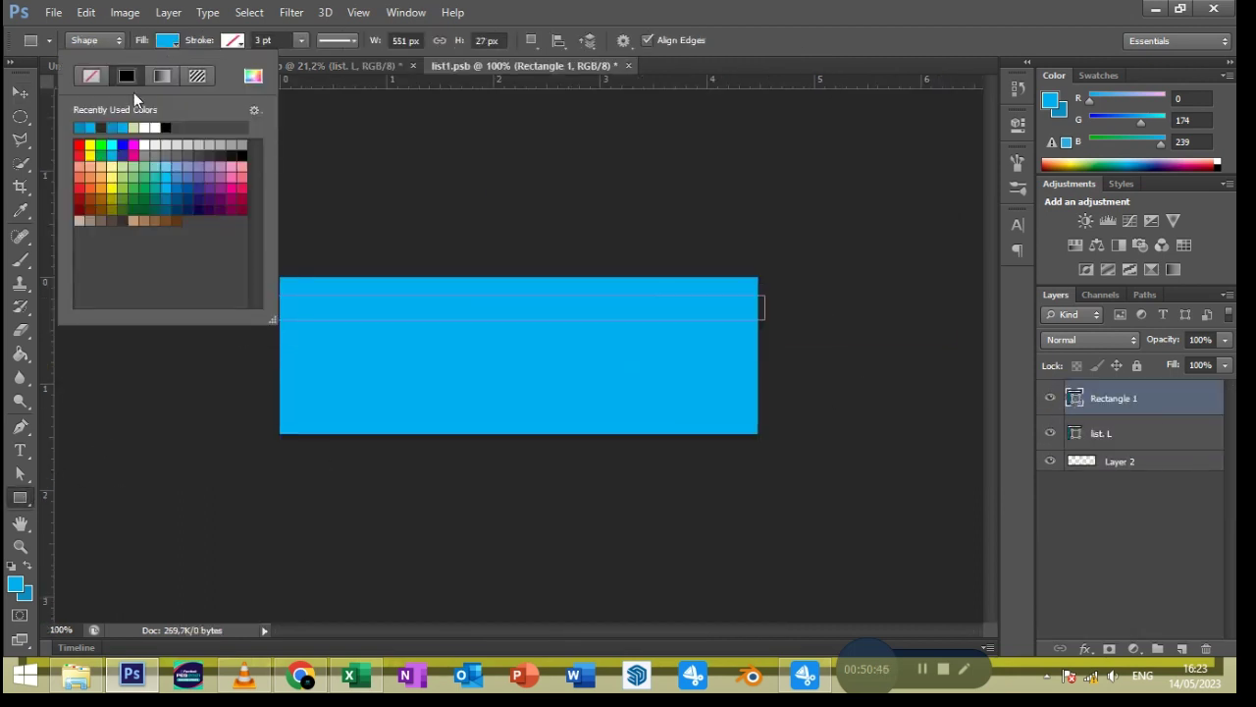
click(111, 101)
click(43, 102)
Copy the dark strip lower on the band and nudge both stripes down together
key(v)
drag(501, 314, 515, 380)
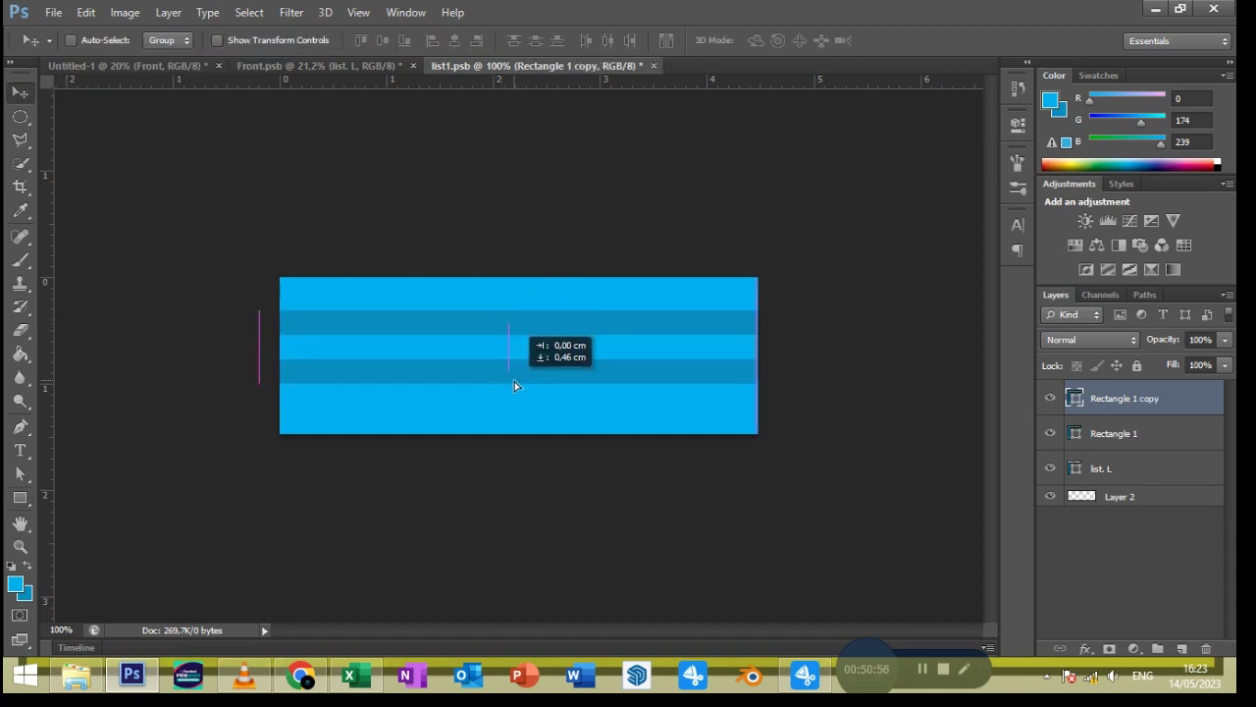
click(318, 66)
scroll(717, 332, up, 3)
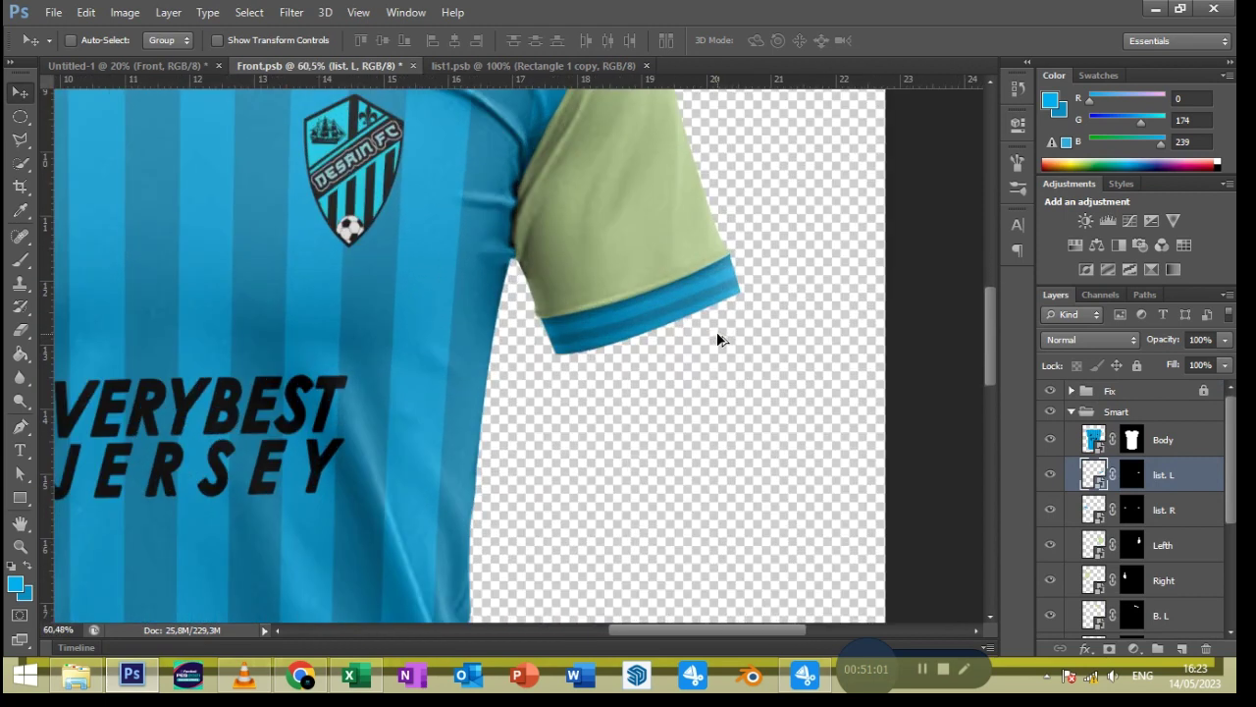
scroll(717, 332, up, 1)
scroll(717, 332, up, 1)
click(511, 66)
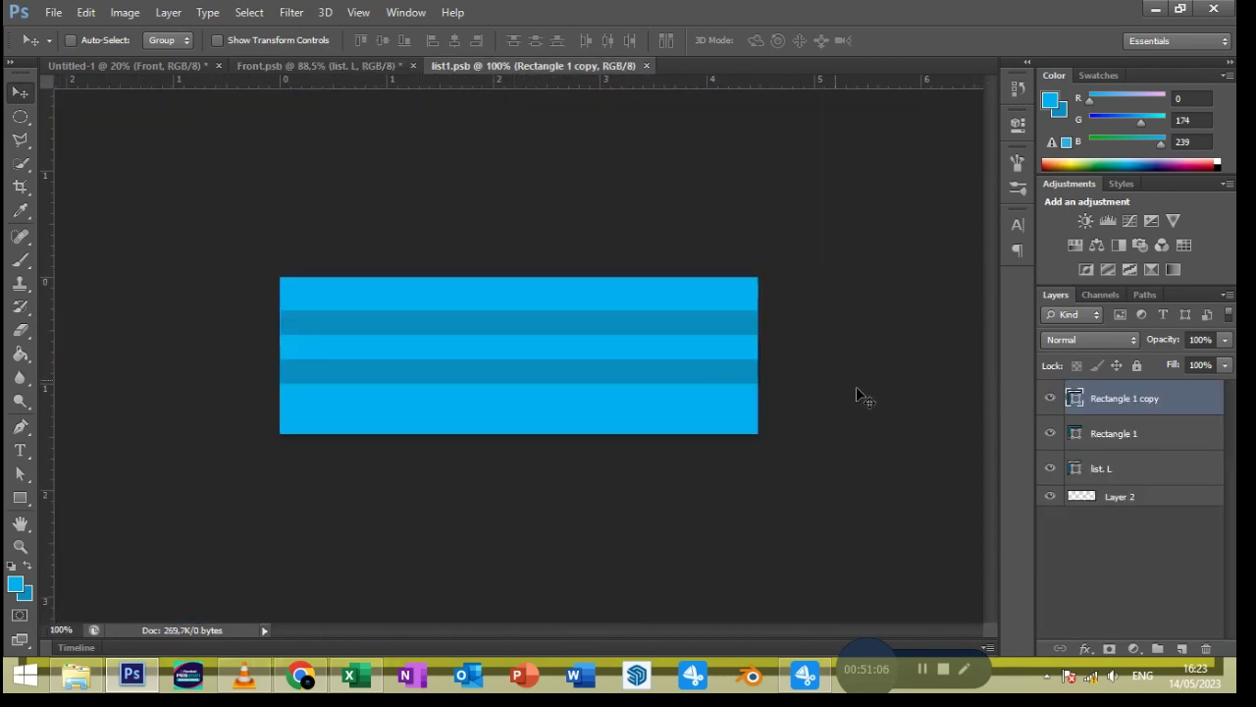
shift+click(1093, 433)
key(shift+Down)
key(shift+Down)
click(337, 69)
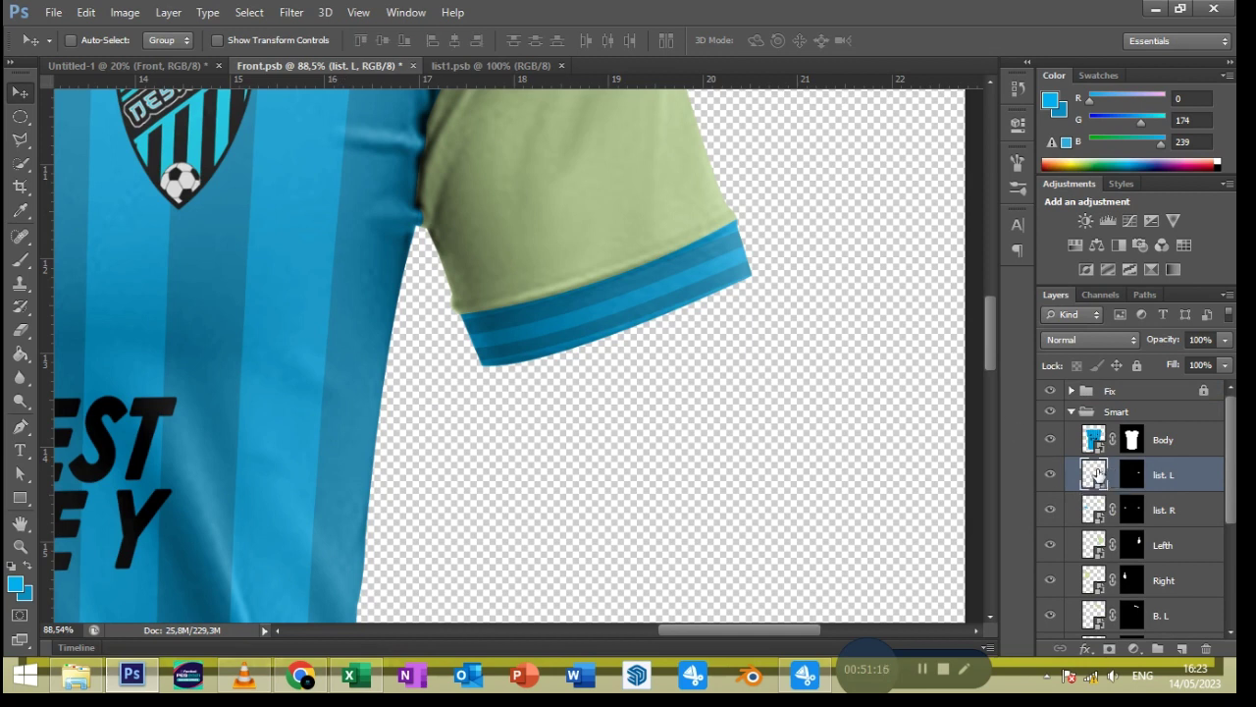
key(ctrl+t)
Switch the list. L cuff transform to Warp and adjust its corners to the sleeve hem
scroll(758, 385, up, 2)
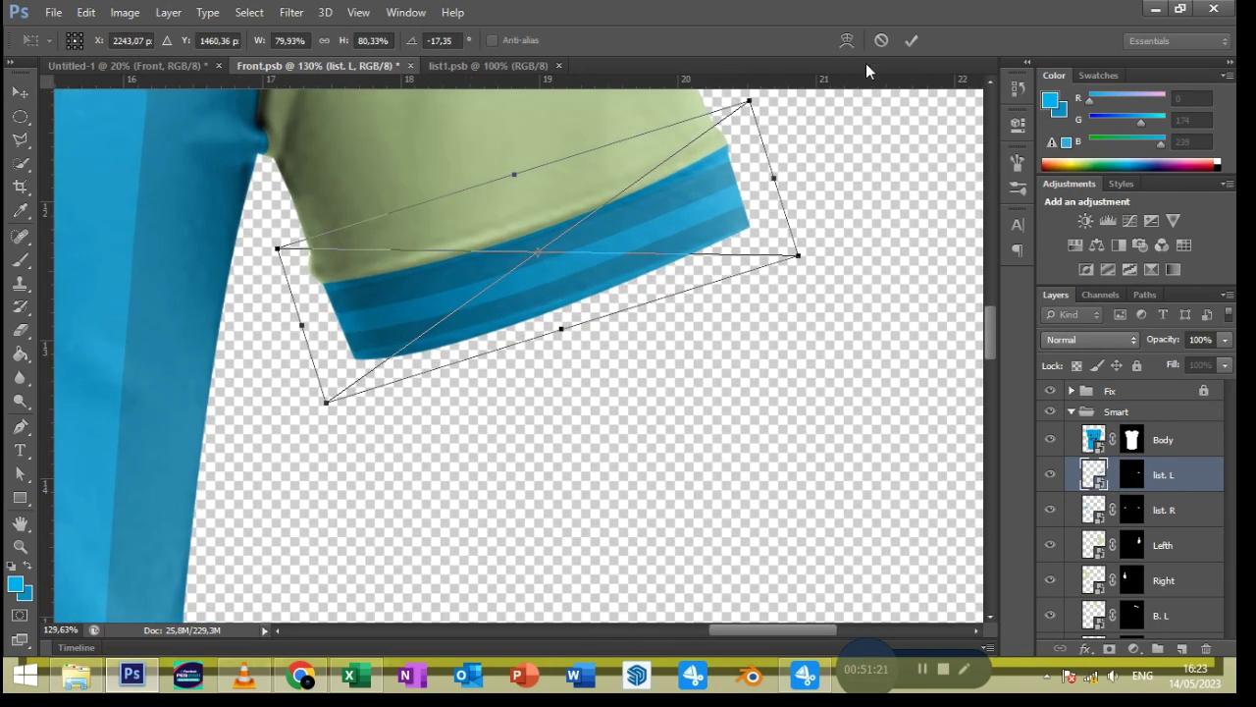
click(846, 41)
drag(767, 152, 764, 140)
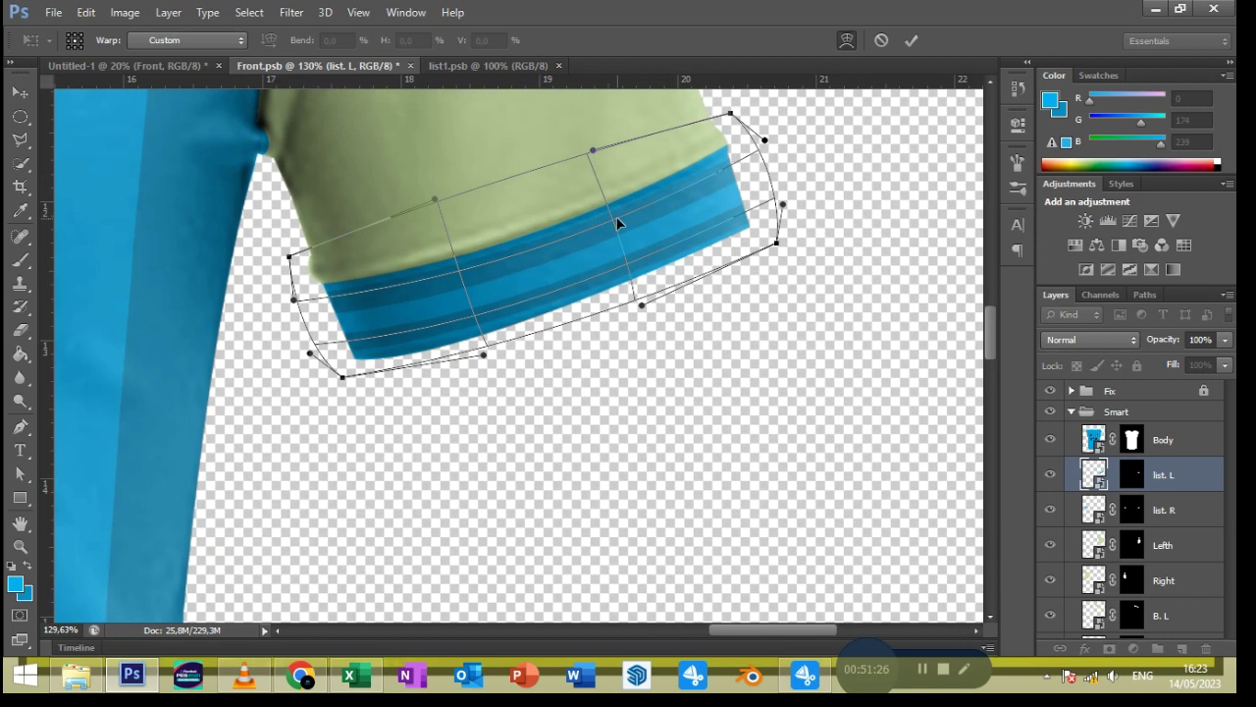
click(456, 267)
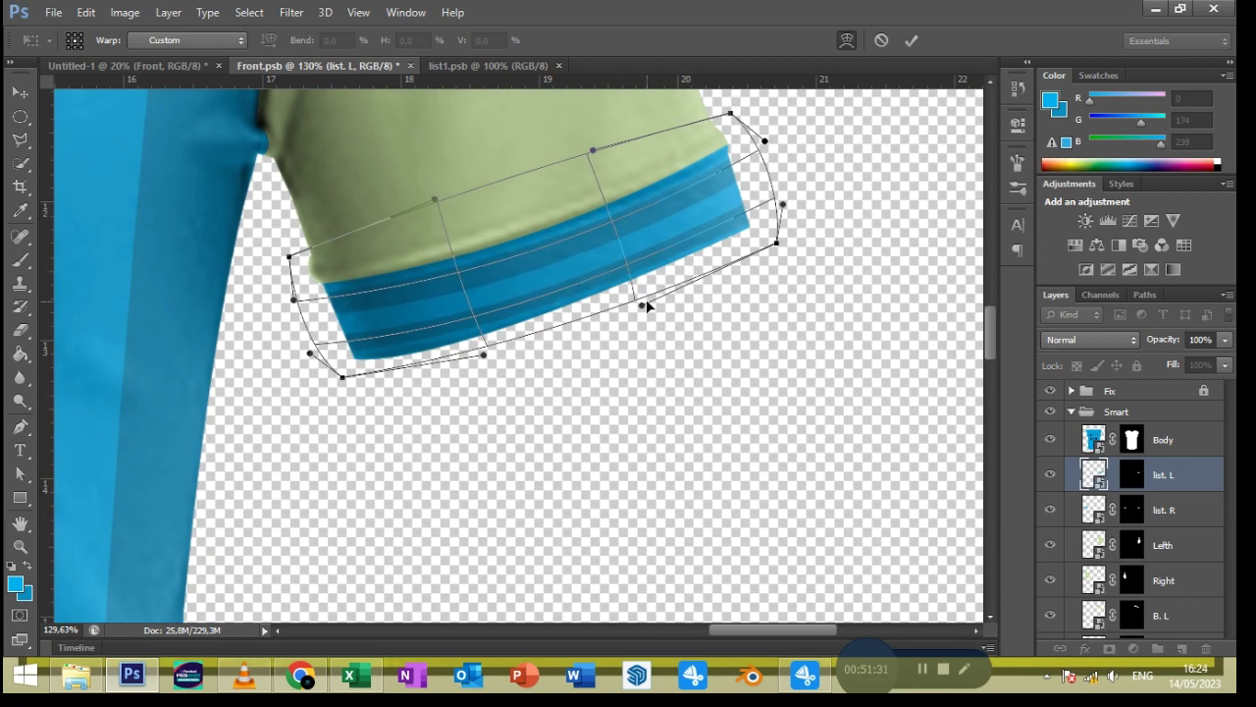
drag(776, 243, 775, 231)
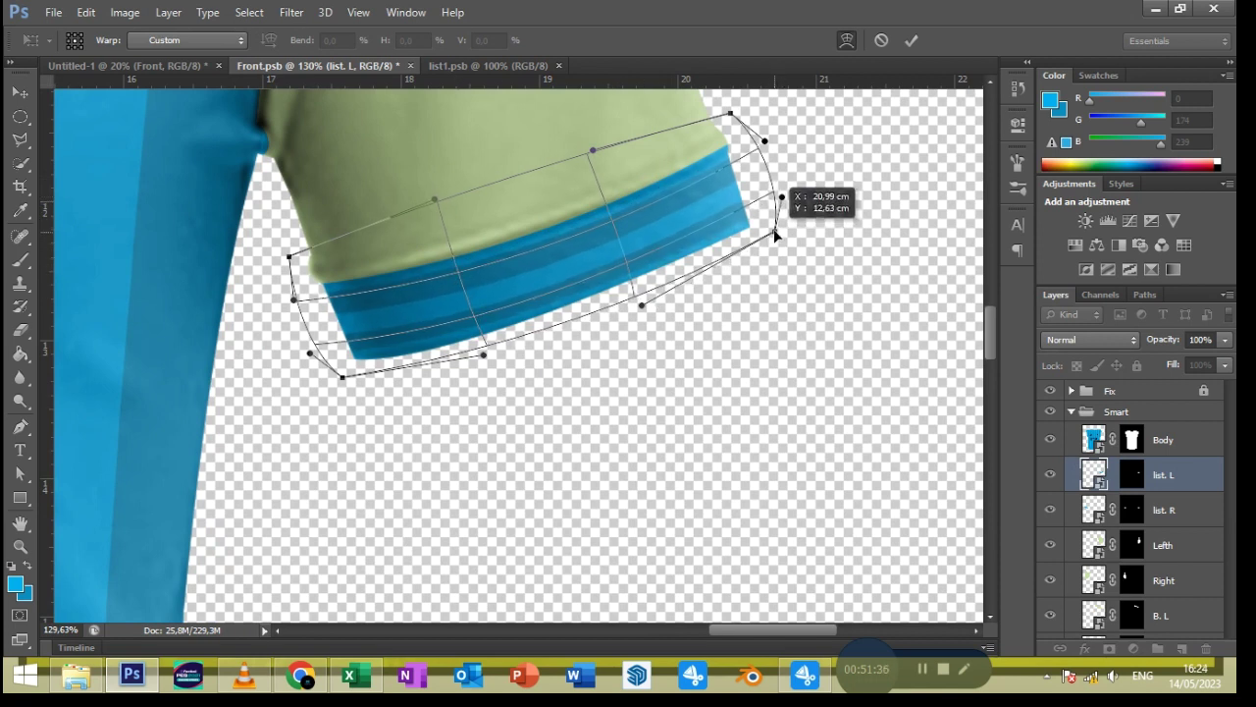
drag(732, 116, 733, 122)
drag(293, 257, 296, 262)
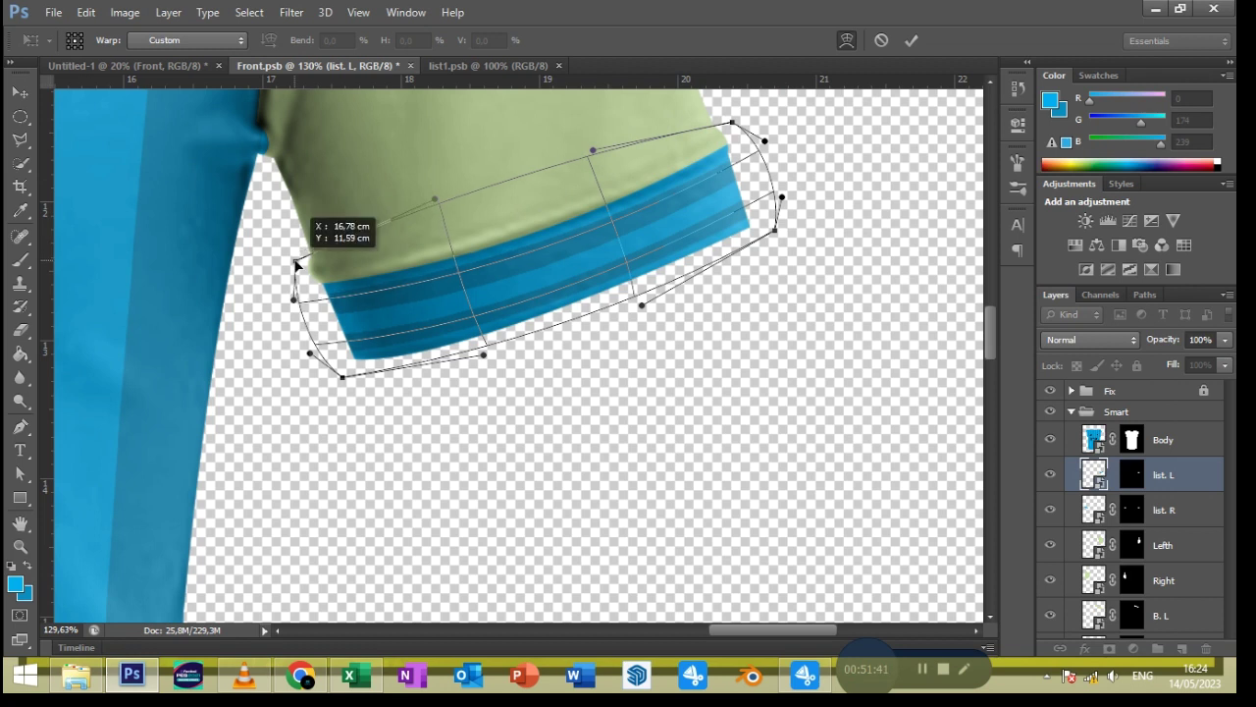
Reshape the cuff's top and bottom curves along the hem and commit the warp
drag(441, 203, 440, 208)
drag(593, 151, 599, 159)
drag(646, 300, 639, 296)
drag(475, 355, 480, 360)
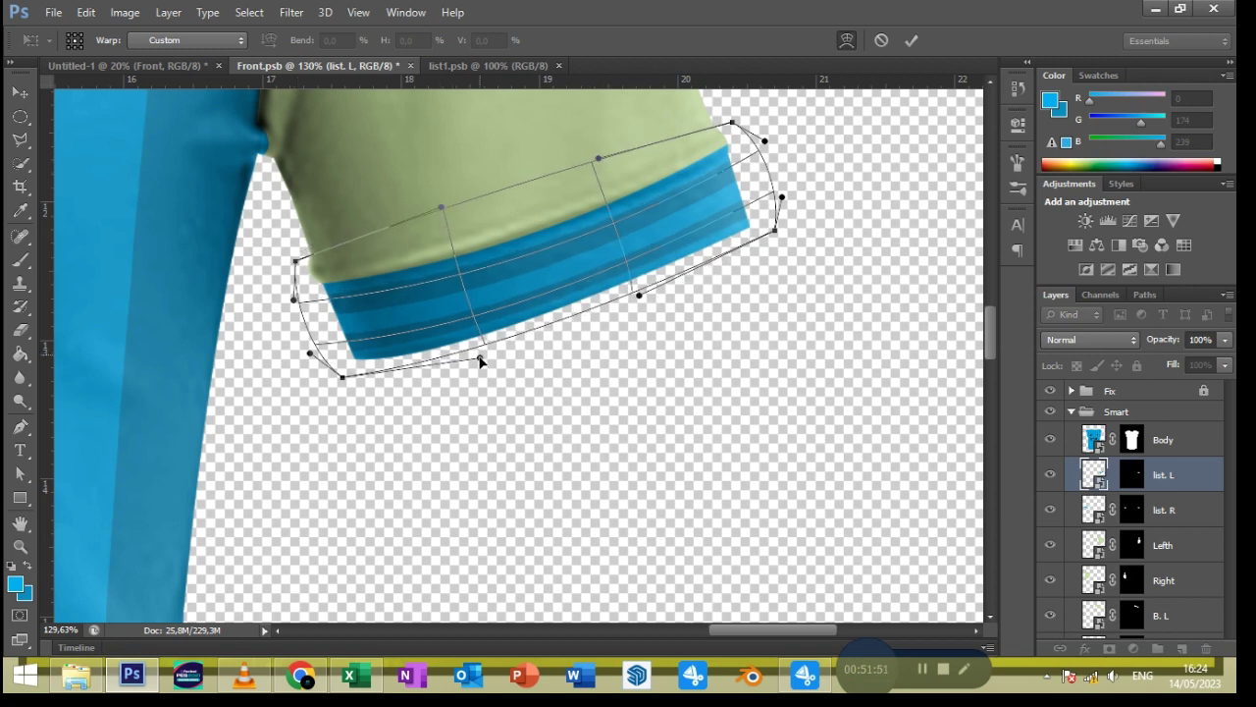
drag(340, 378, 339, 374)
drag(639, 296, 641, 301)
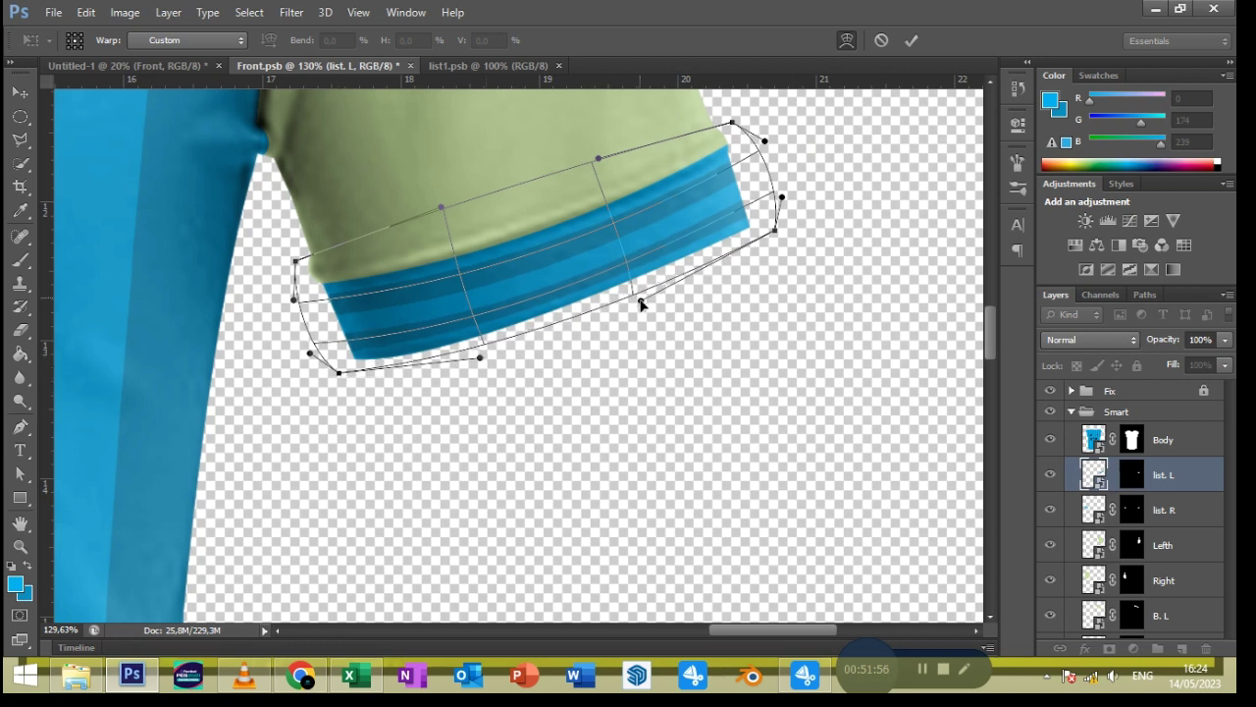
drag(480, 357, 488, 374)
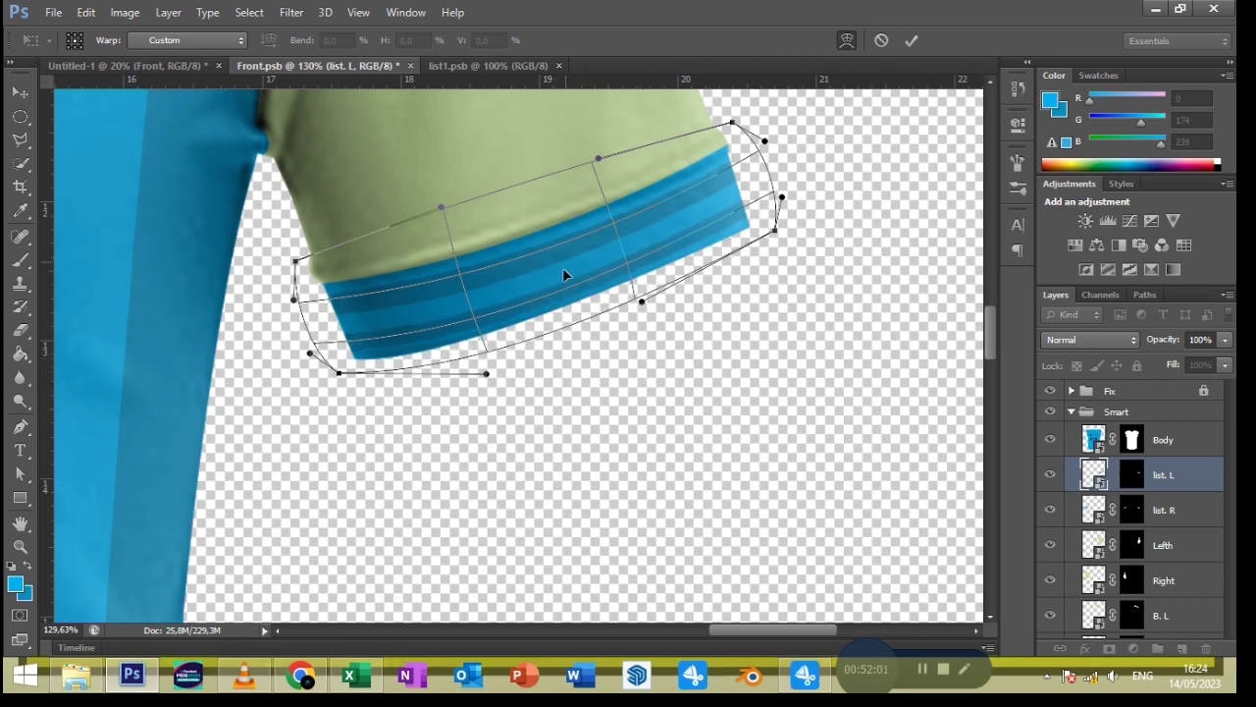
click(911, 40)
scroll(631, 376, down, 1)
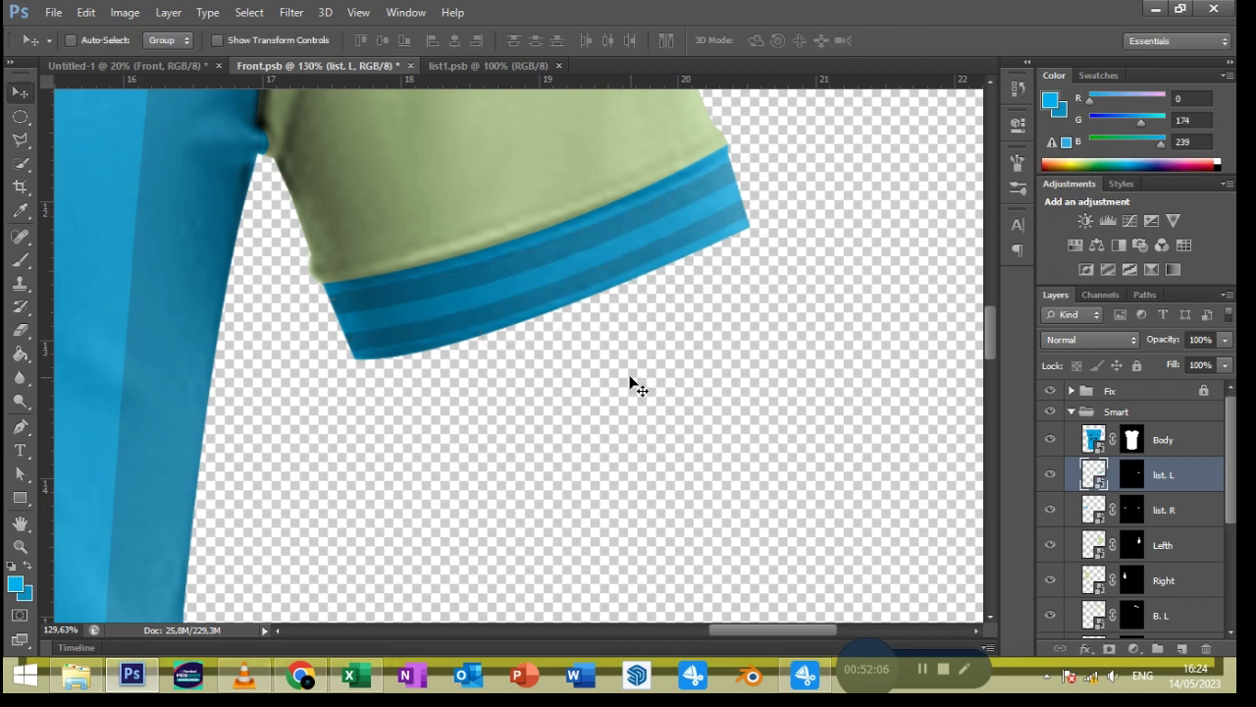
scroll(631, 371, down, 2)
scroll(630, 369, down, 2)
scroll(630, 367, down, 1)
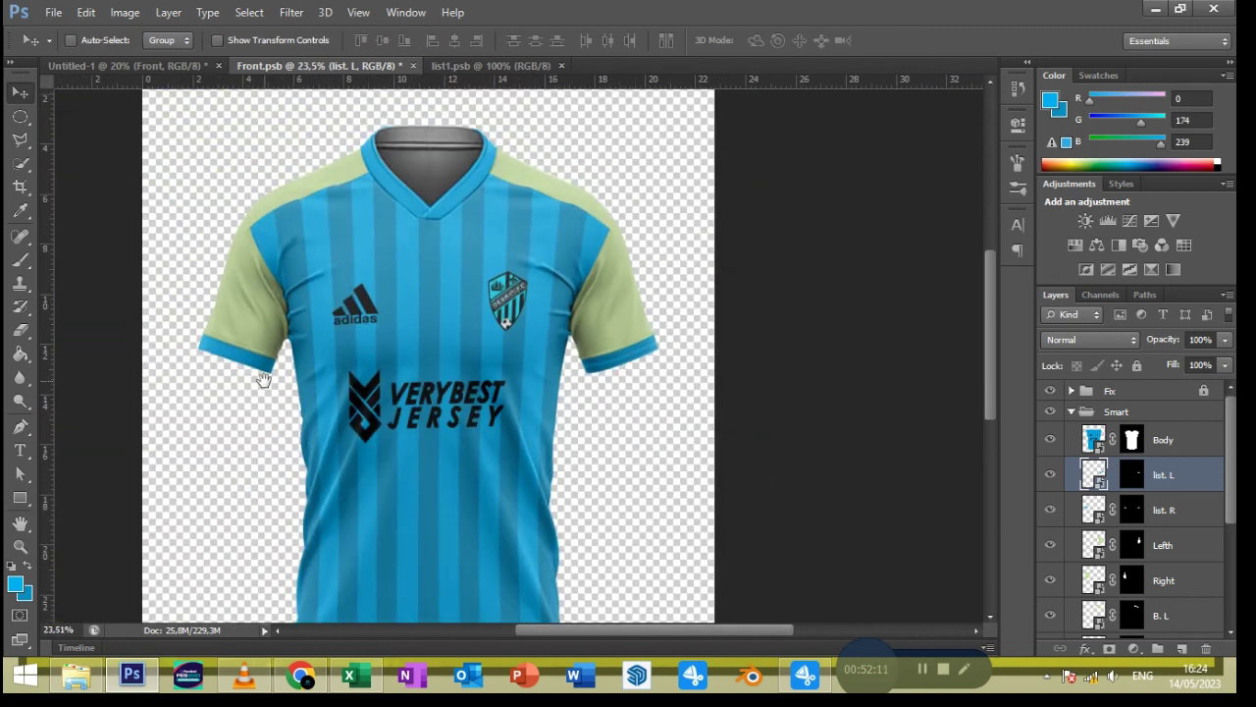
Close the first cuff band document and return to the jersey mockup
drag(263, 380, 348, 354)
double_click(1095, 509)
click(713, 290)
click(504, 80)
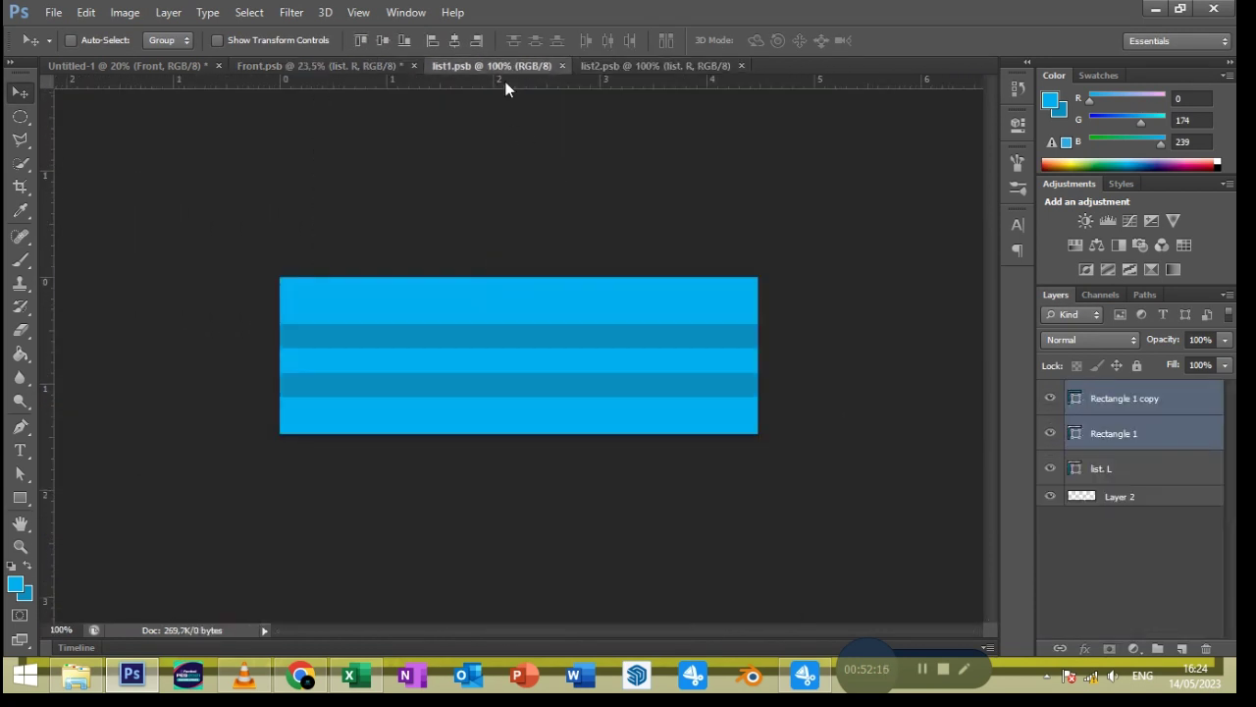
key(ctrl+Tab)
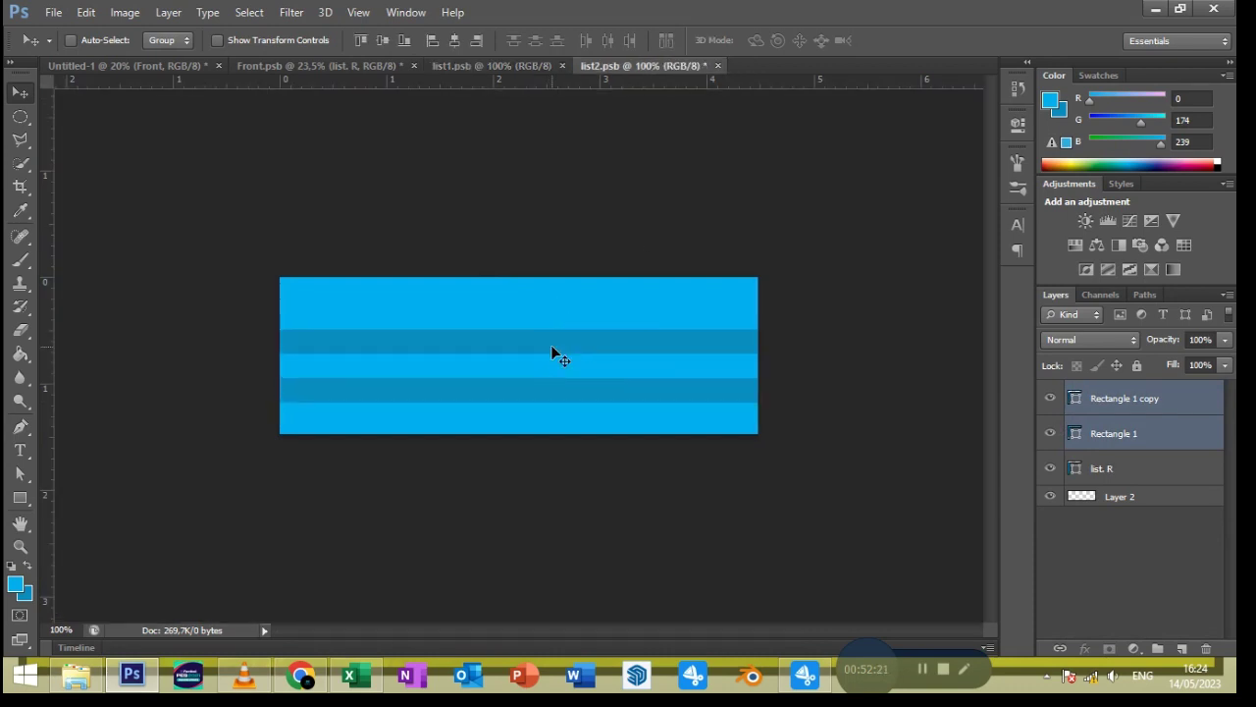
click(562, 66)
click(362, 66)
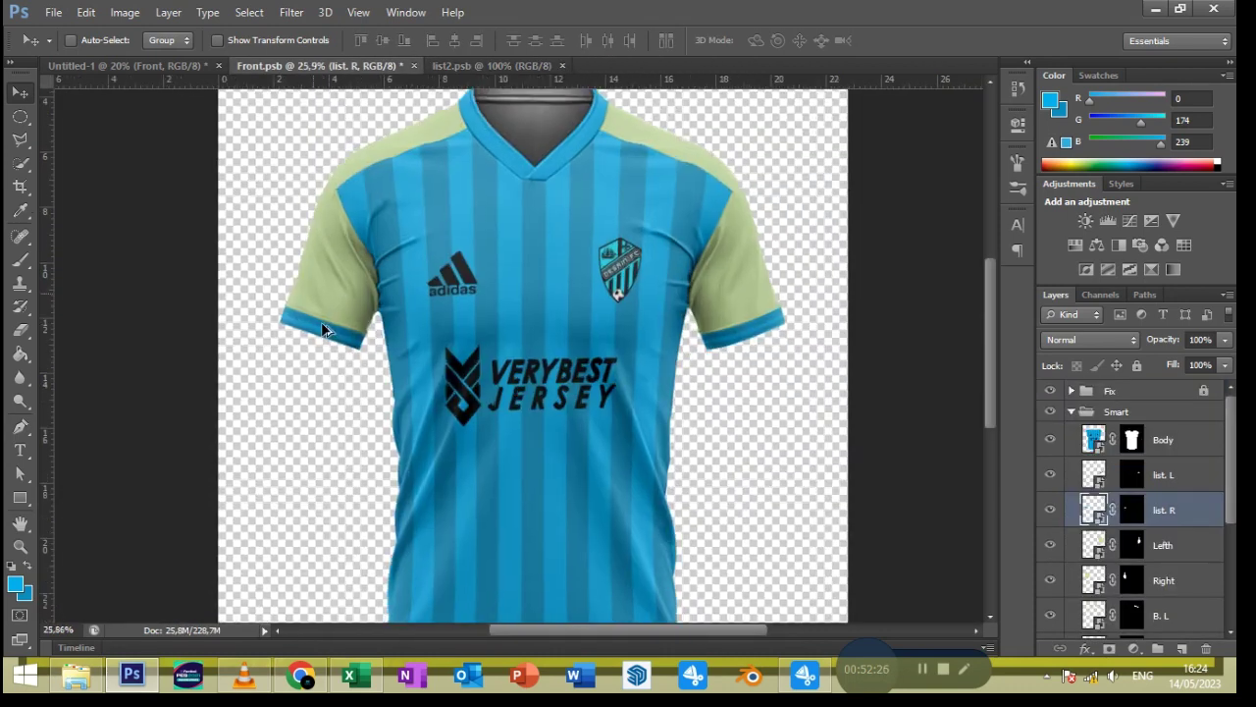
scroll(327, 331, up, 5)
scroll(327, 331, up, 1)
click(491, 64)
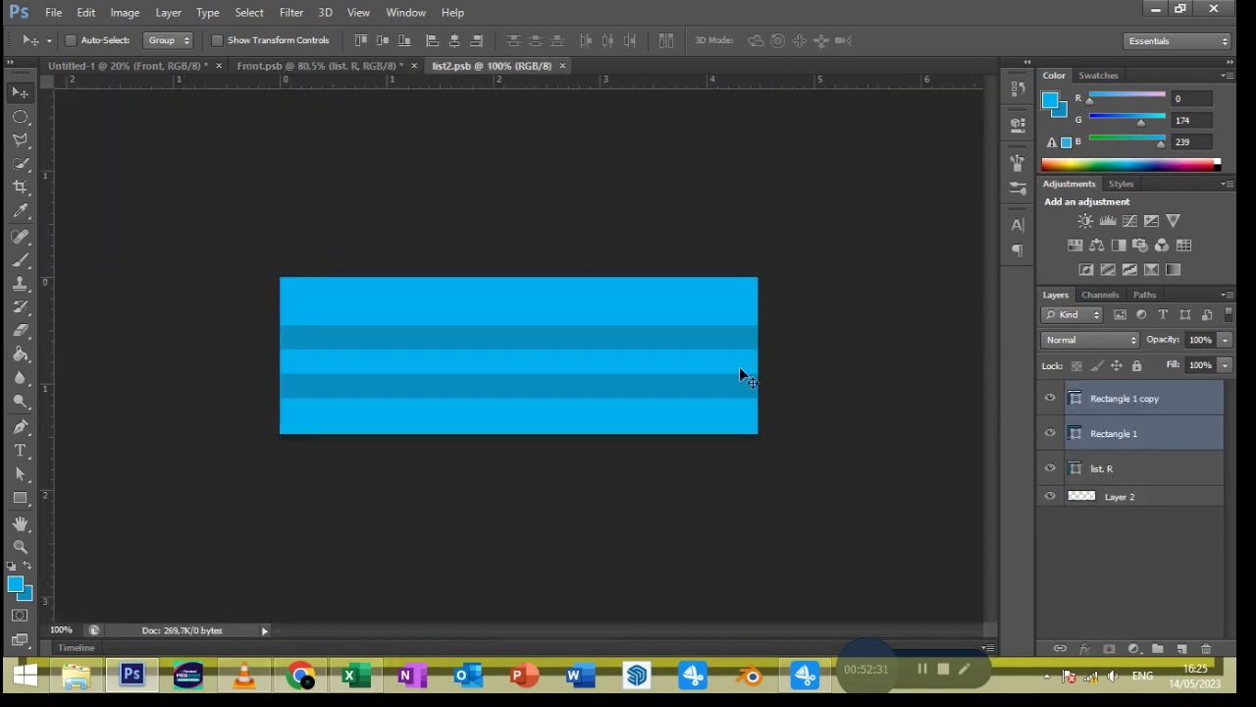
click(324, 66)
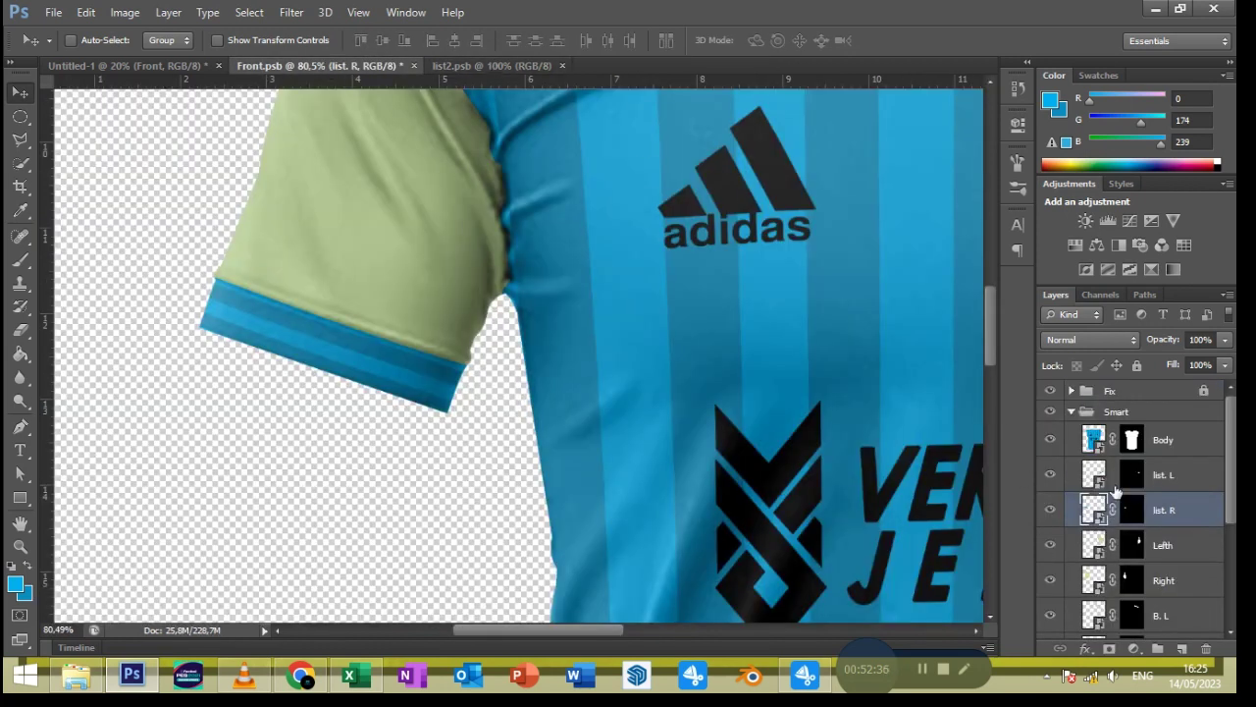
Start warping list. R and curve its lower edge along the sleeve hem
key(ctrl+t)
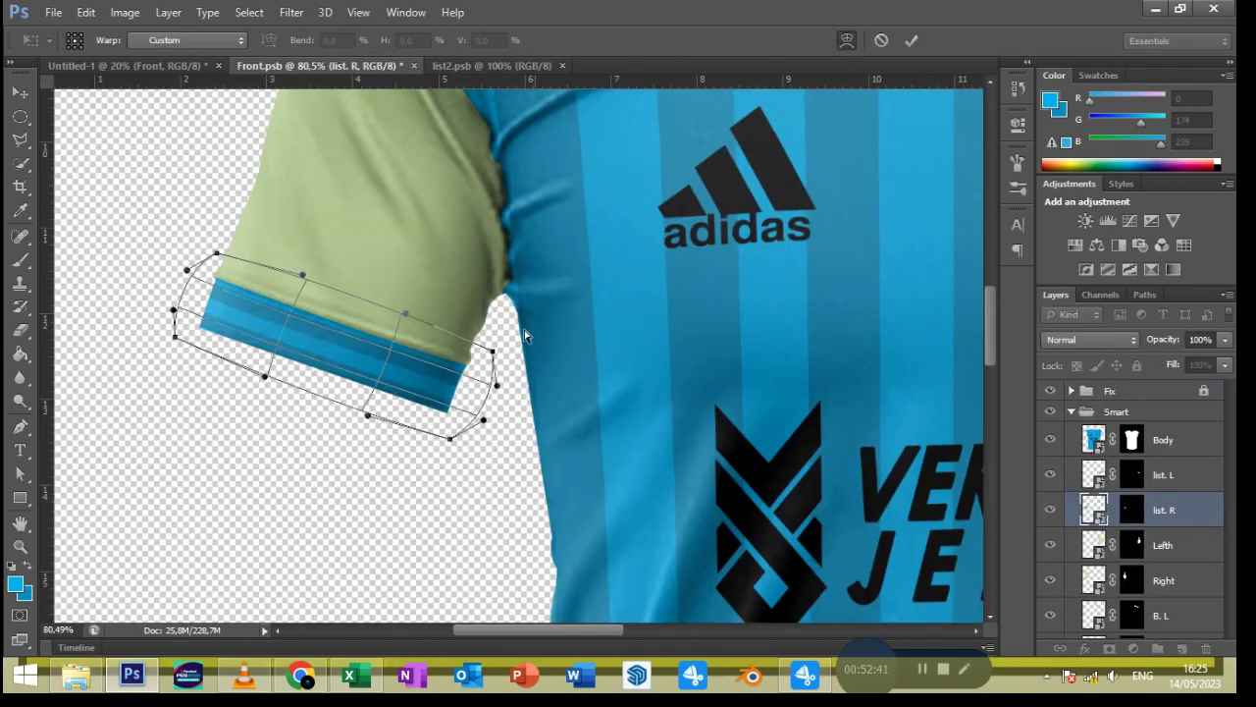
scroll(167, 343, up, 2)
drag(253, 366, 252, 363)
drag(478, 442, 493, 424)
drag(376, 416, 389, 391)
drag(253, 364, 260, 344)
drag(151, 310, 155, 305)
Fit list. R's top edge and corners onto the sleeve, then commit the warp
drag(196, 219, 190, 223)
drag(424, 290, 424, 297)
drag(299, 244, 301, 257)
drag(530, 337, 531, 334)
drag(495, 424, 500, 420)
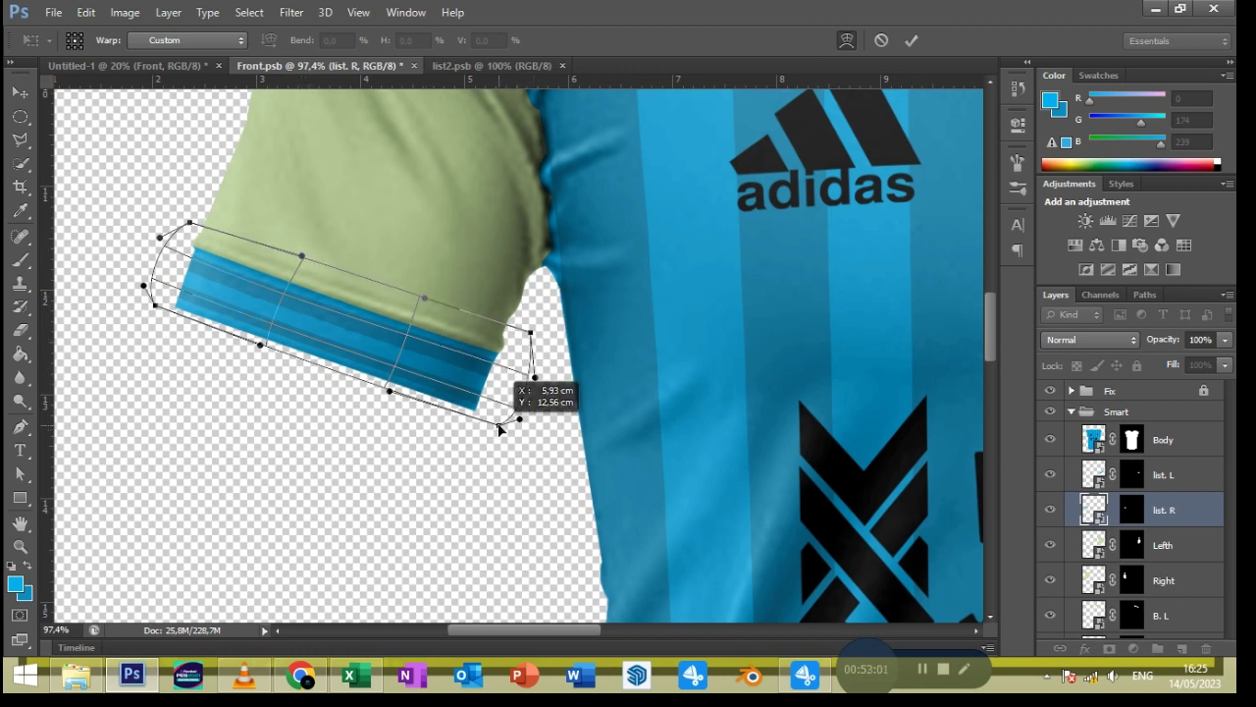
drag(534, 335, 535, 341)
mouse_move(521, 416)
mouse_down()
mouse_move(524, 405)
mouse_move(493, 431)
mouse_up()
drag(268, 353, 262, 357)
key(Return)
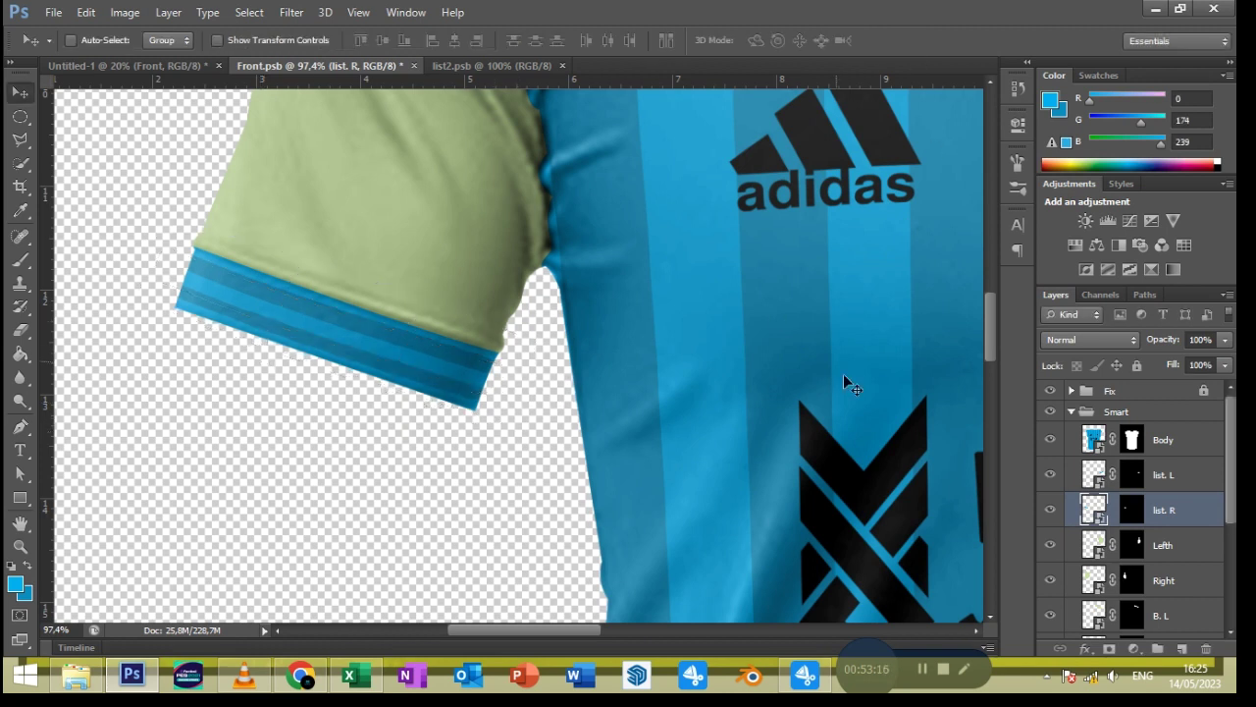
Close the cuff document and recolour the Lefth sleeve fill blue, saving it back
click(563, 65)
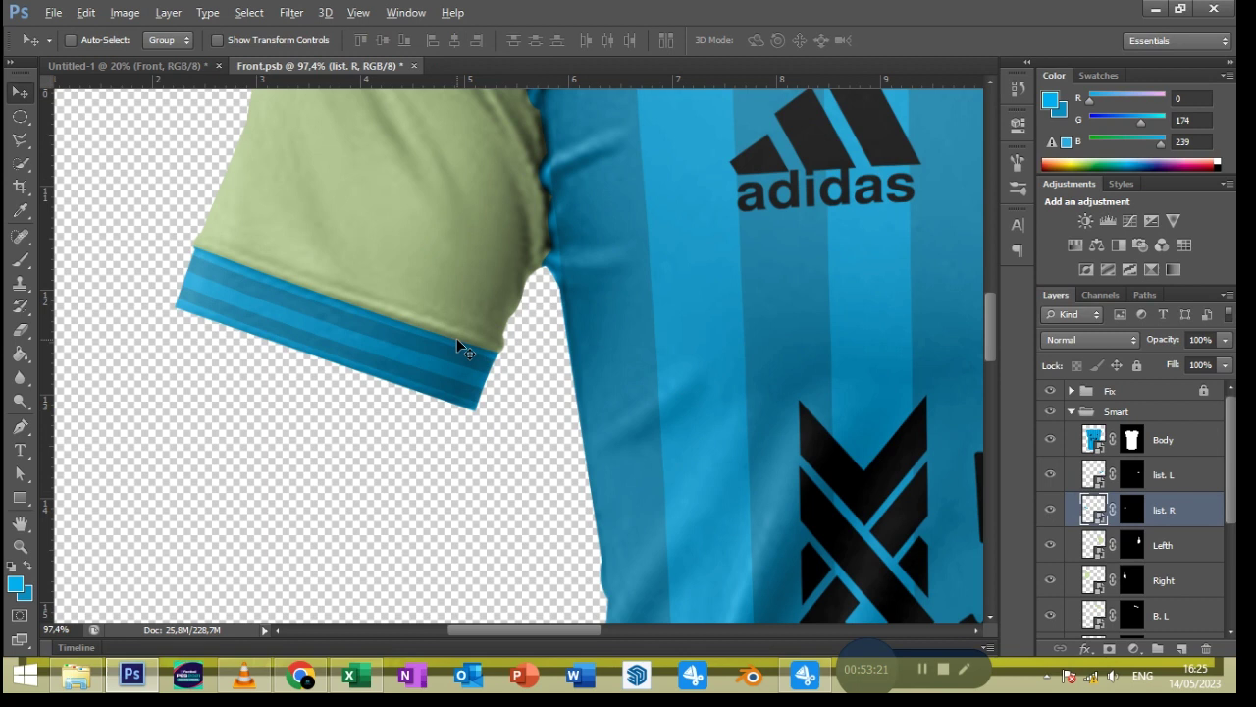
key(ctrl+0)
scroll(1154, 520, down, 1)
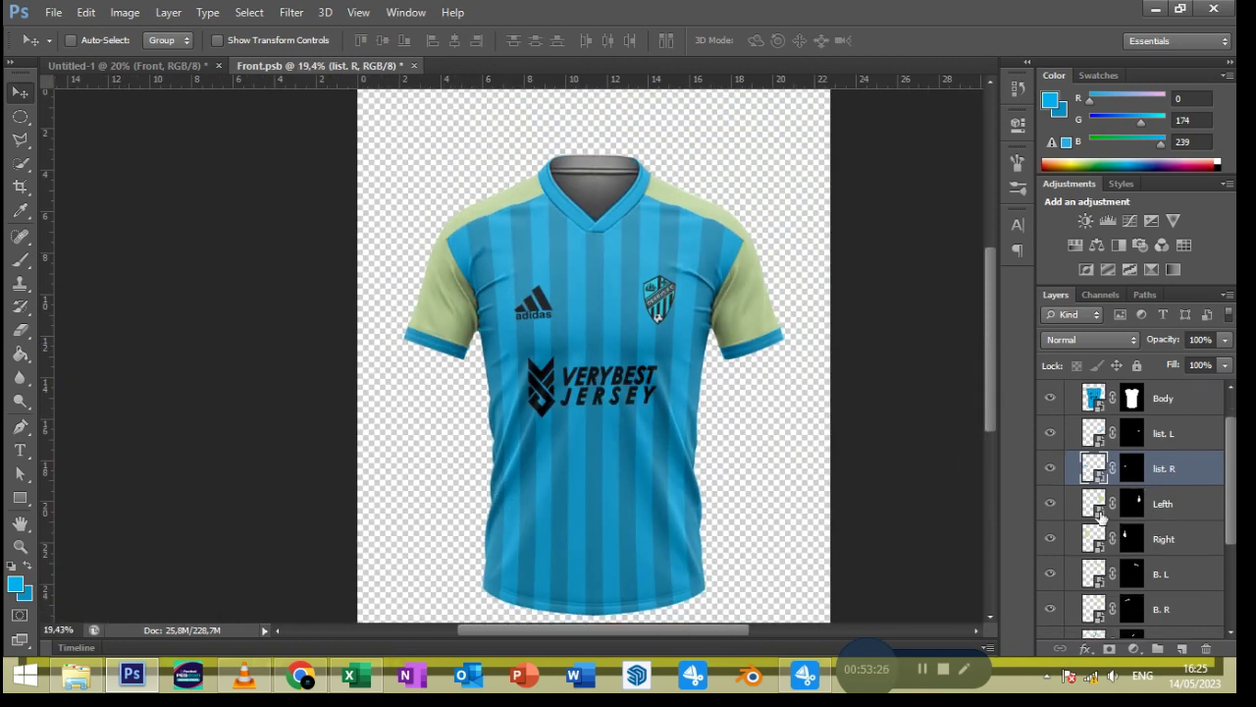
double_click(1094, 503)
click(727, 287)
double_click(1072, 396)
click(1052, 102)
key(Return)
click(600, 66)
click(568, 255)
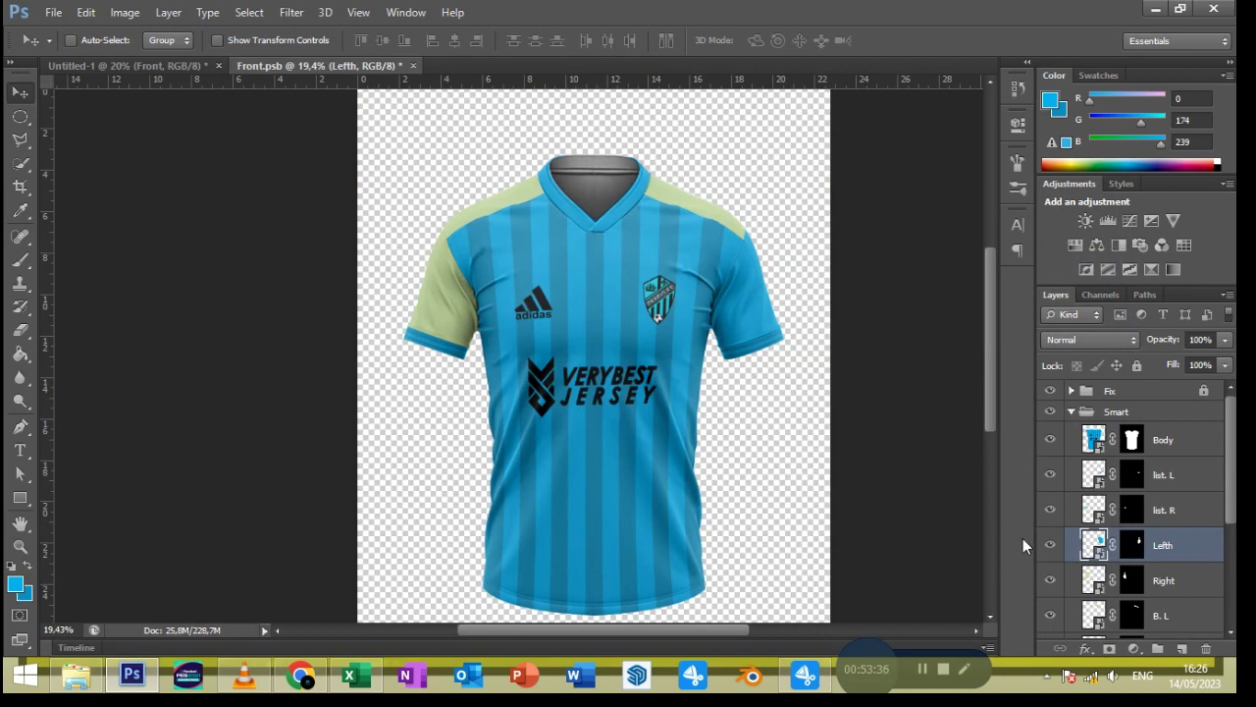
Change the Lefth sleeve fill to a darker blue and save it to the mockup
double_click(1094, 545)
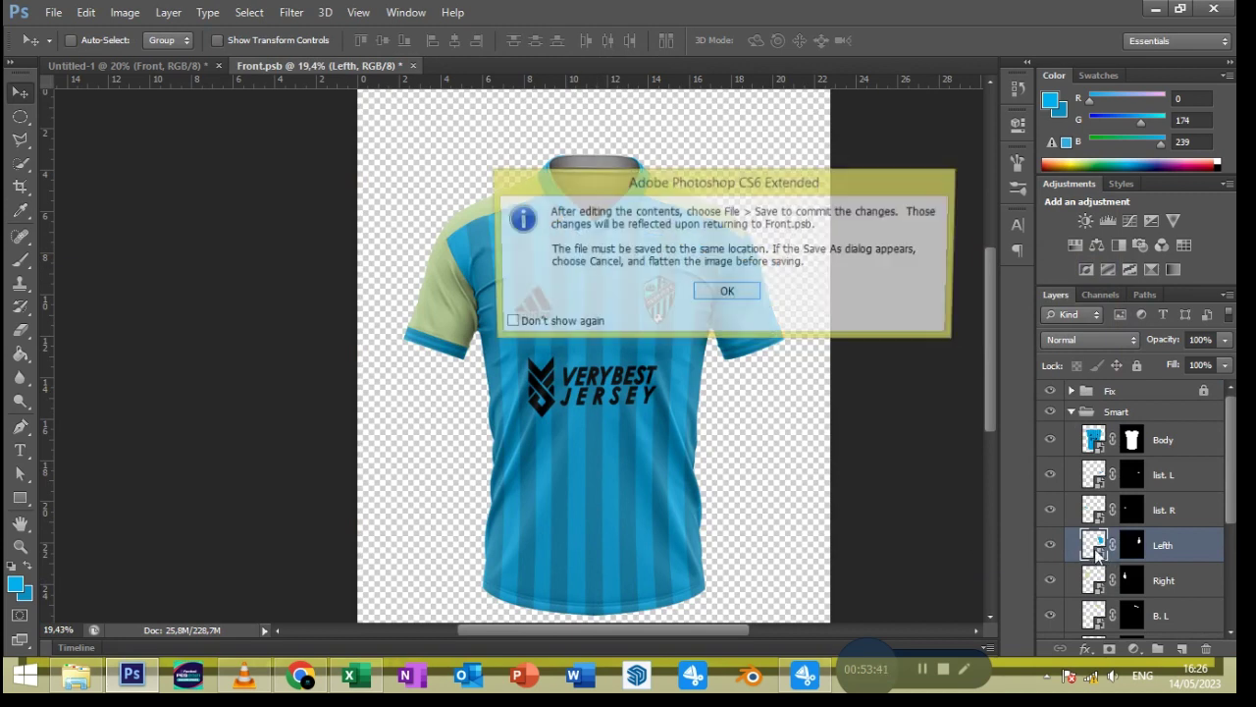
click(726, 292)
double_click(1077, 396)
click(850, 359)
click(1057, 290)
click(600, 66)
click(581, 258)
Recolour the Right sleeve fill to the same blue and save it to the mockup
double_click(1096, 586)
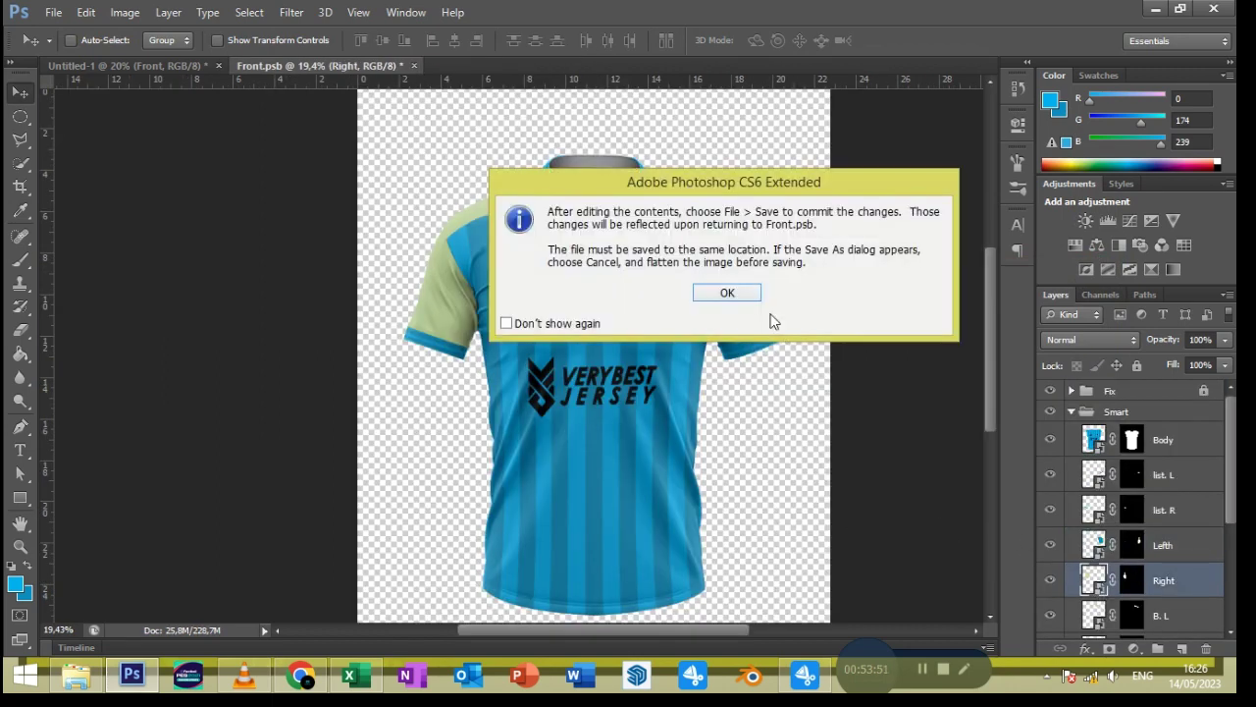
click(723, 291)
double_click(1073, 400)
click(850, 363)
click(1057, 292)
click(611, 66)
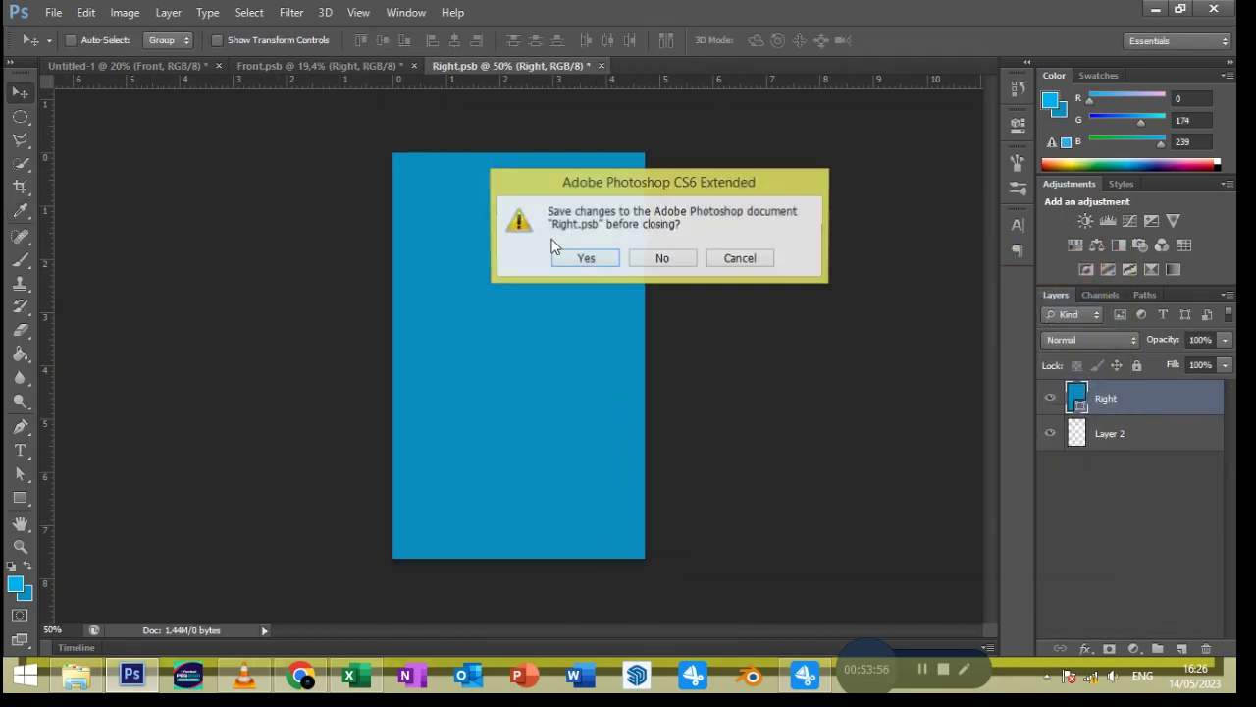
click(581, 257)
Turn the B. L shoulder panel fill blue and draw a thin bright blue stripe across it
scroll(1118, 553, down, 2)
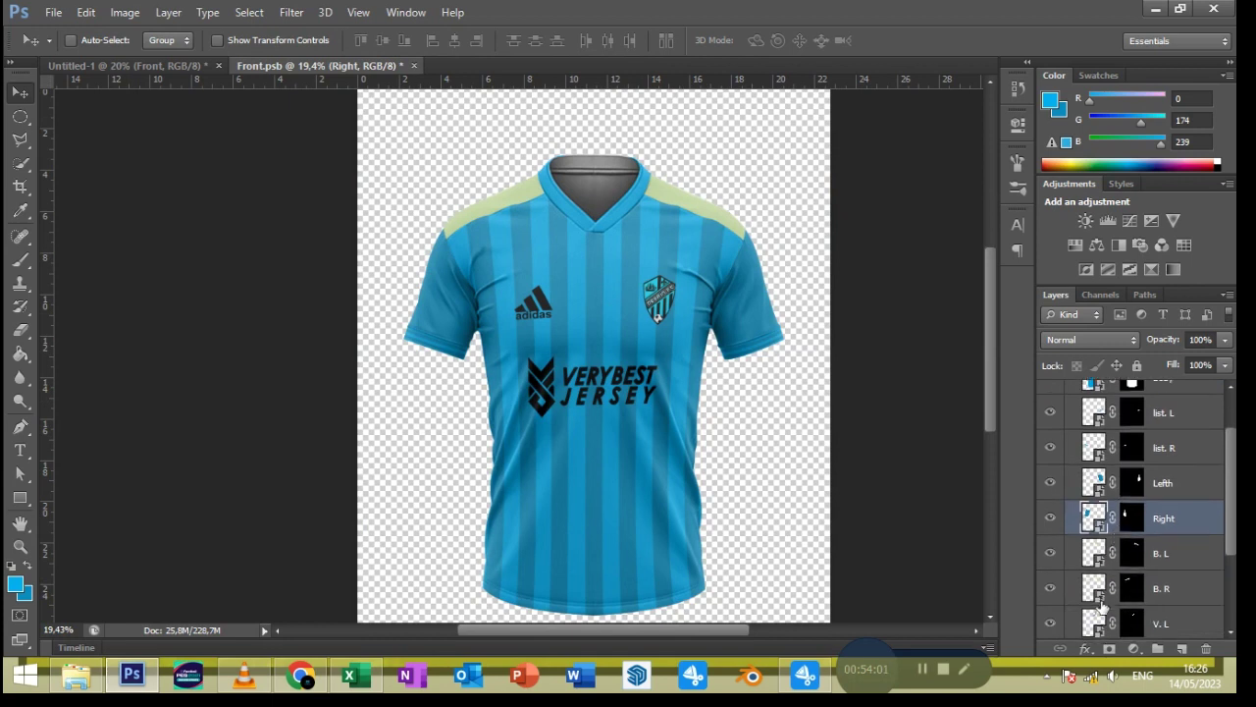
double_click(1096, 552)
click(724, 292)
click(19, 497)
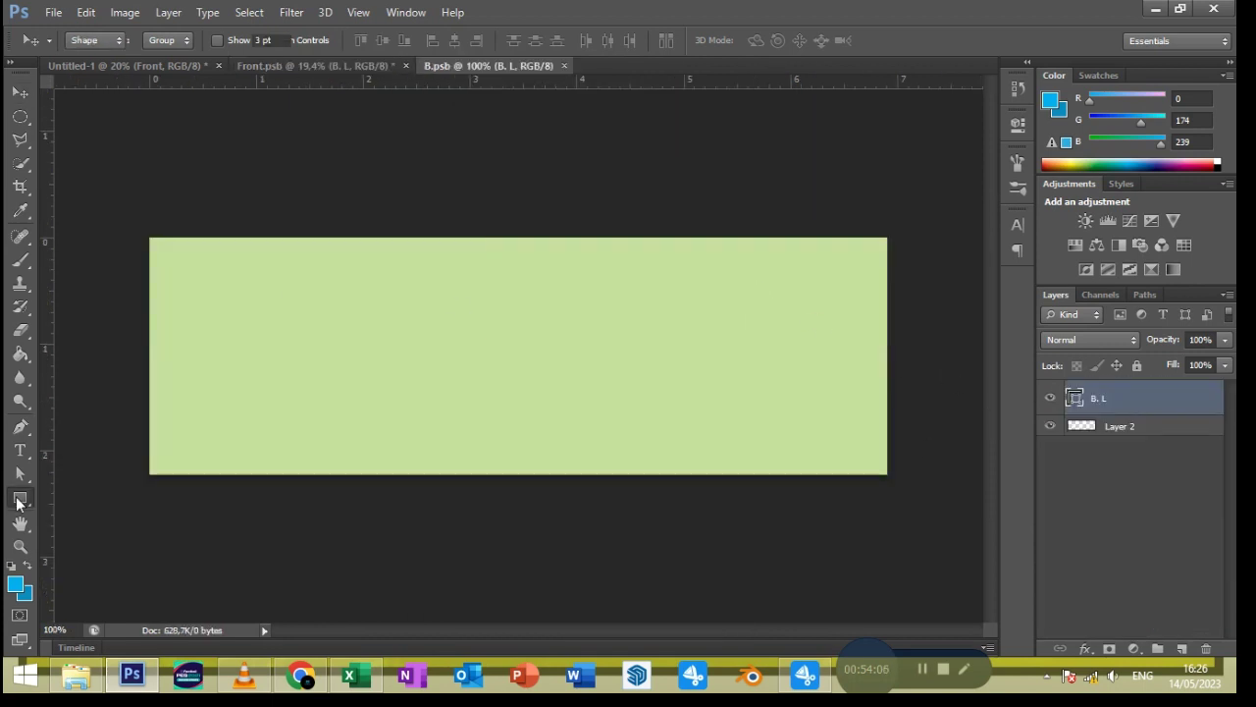
double_click(1076, 398)
click(1060, 288)
drag(149, 265, 883, 288)
click(167, 40)
click(96, 118)
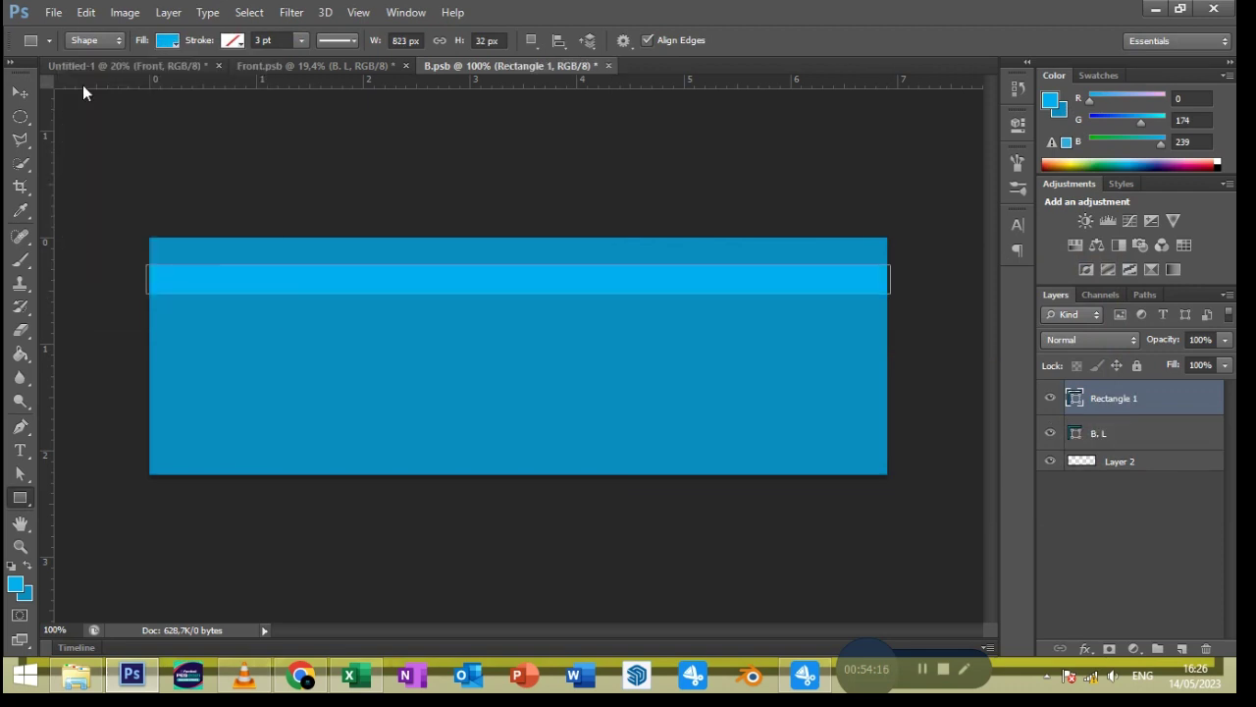
Duplicate the stripe into three bright blue stripes and position them together on B. L
key(v)
drag(600, 308, 711, 360)
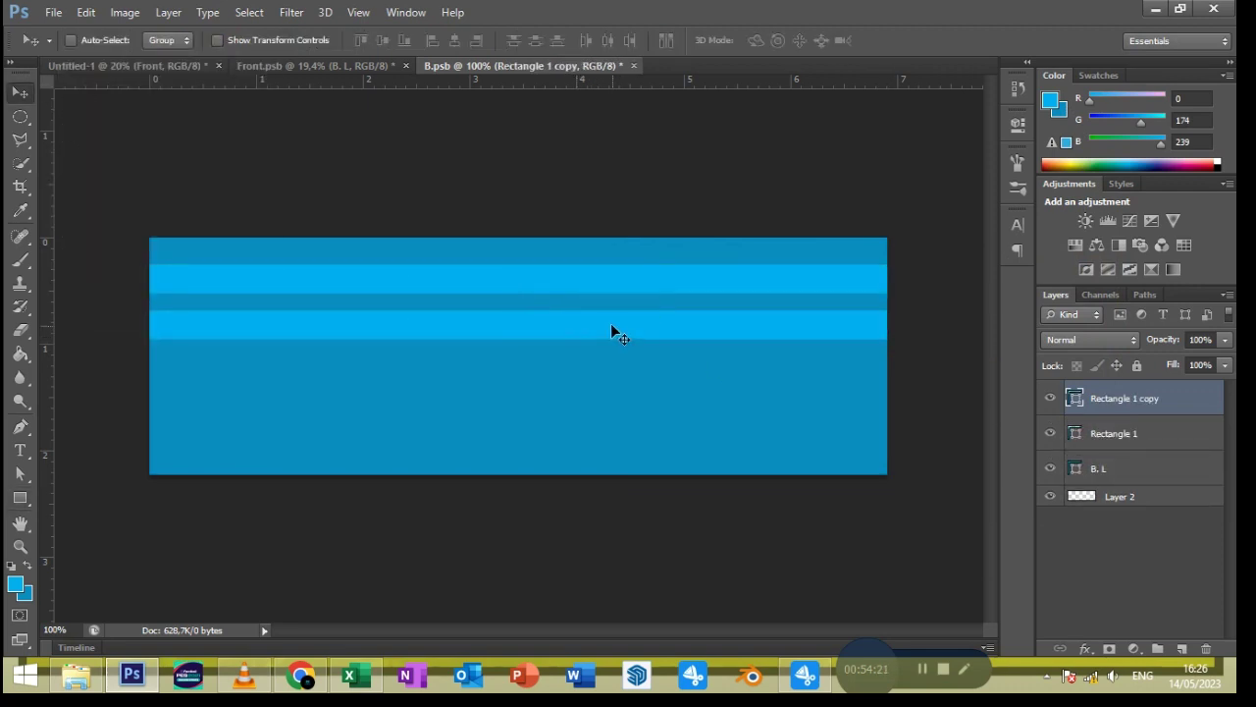
drag(612, 326, 596, 374)
shift+click(1119, 469)
mouse_move(677, 387)
mouse_down()
mouse_move(671, 413)
mouse_move(630, 435)
mouse_up()
key(Up)
key(Up)
key(Up)
scroll(739, 267, up, 3)
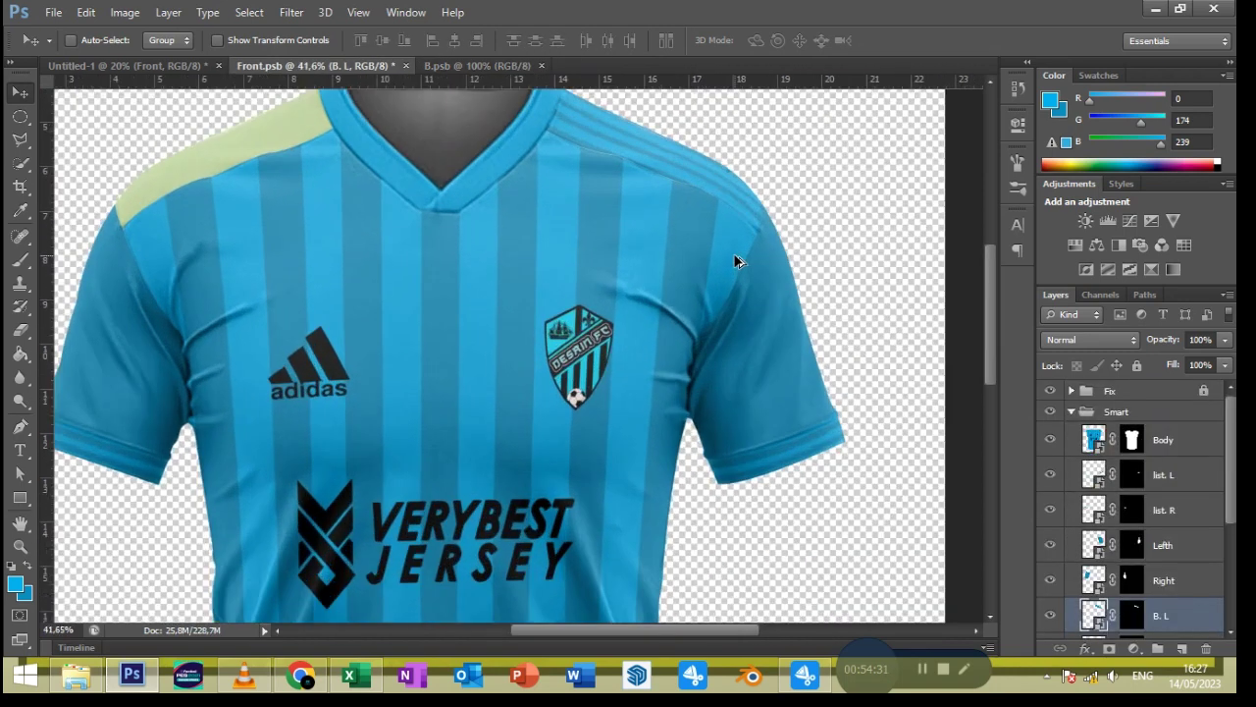
key(ctrl+Tab)
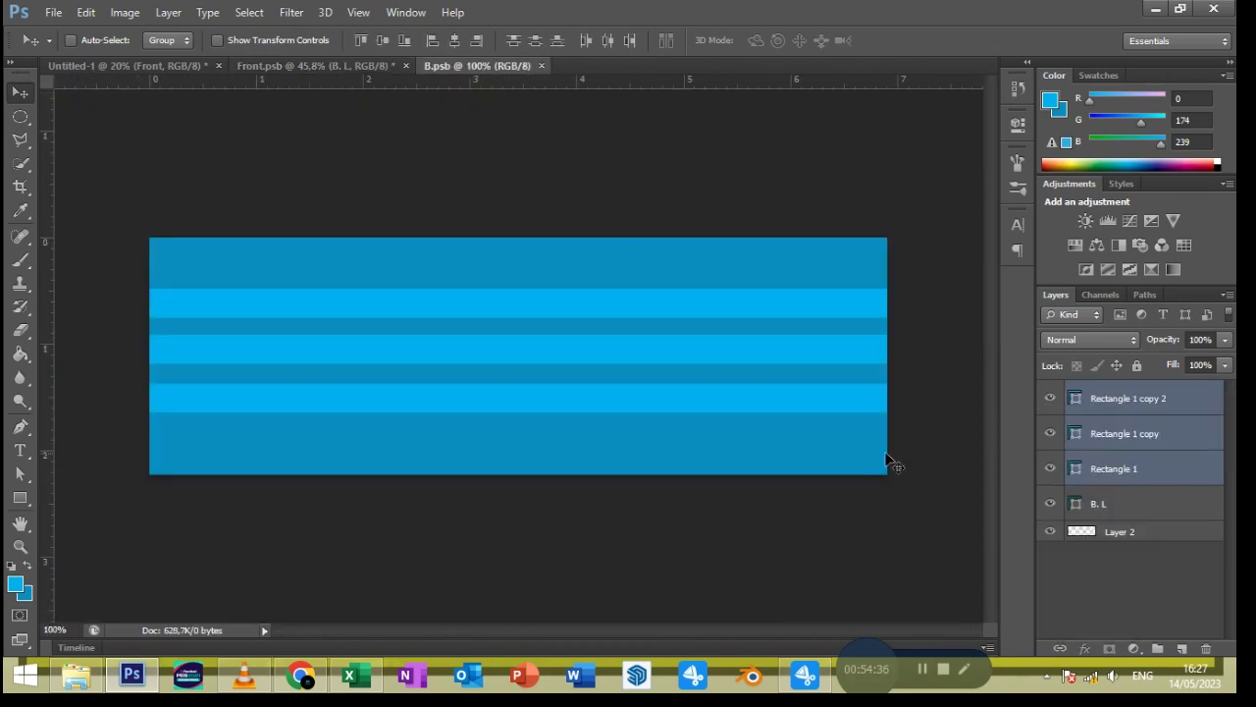
click(355, 66)
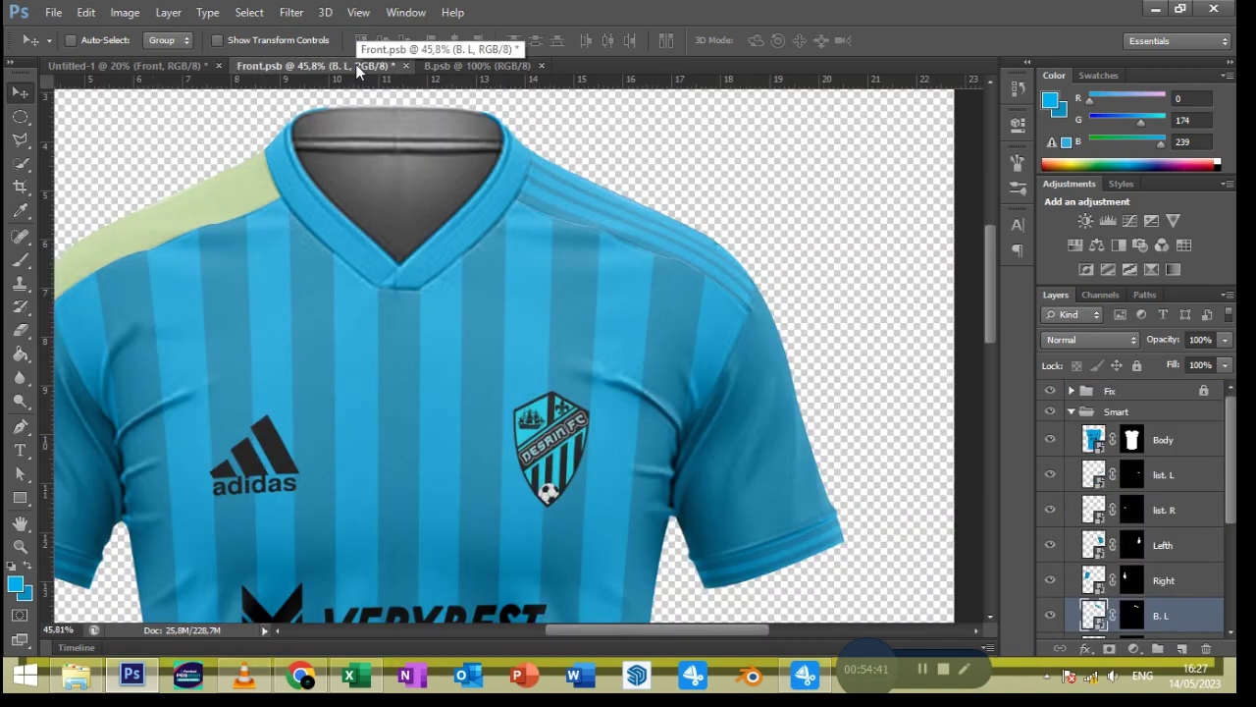
scroll(503, 387, down, 2)
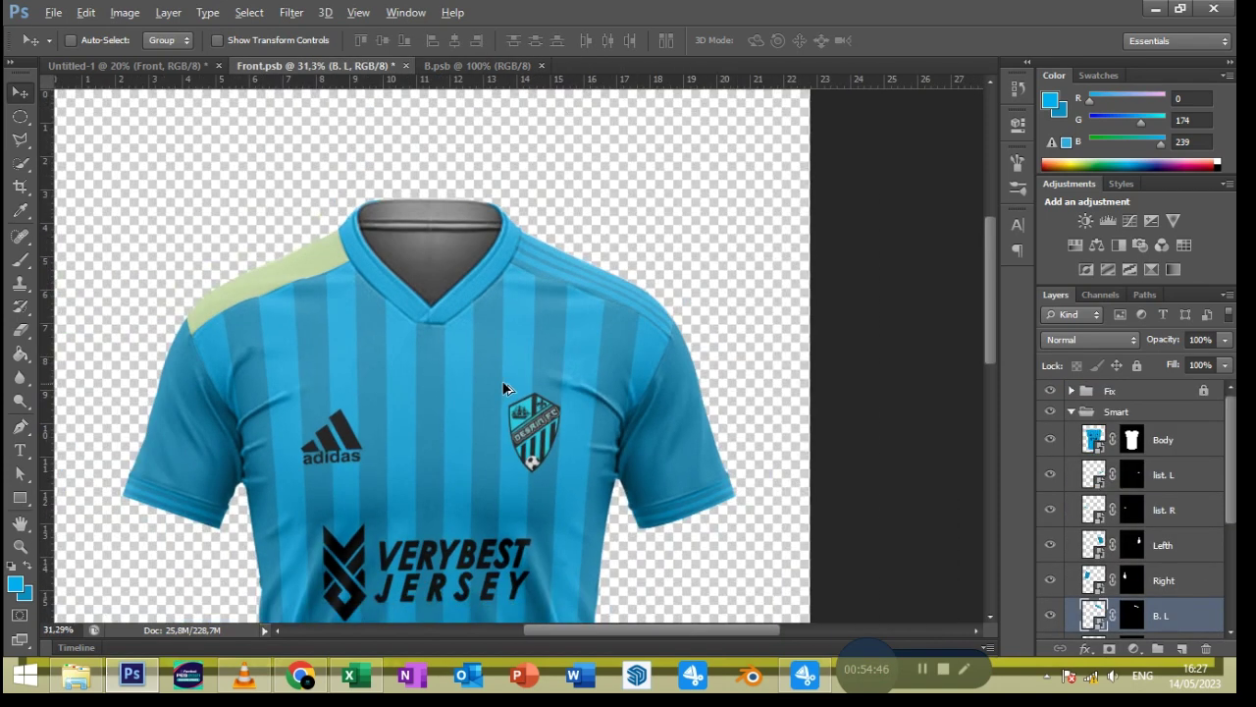
scroll(1104, 574, down, 3)
Edit the B. R shoulder panel's fill colour and save it back to the mockup
double_click(1093, 515)
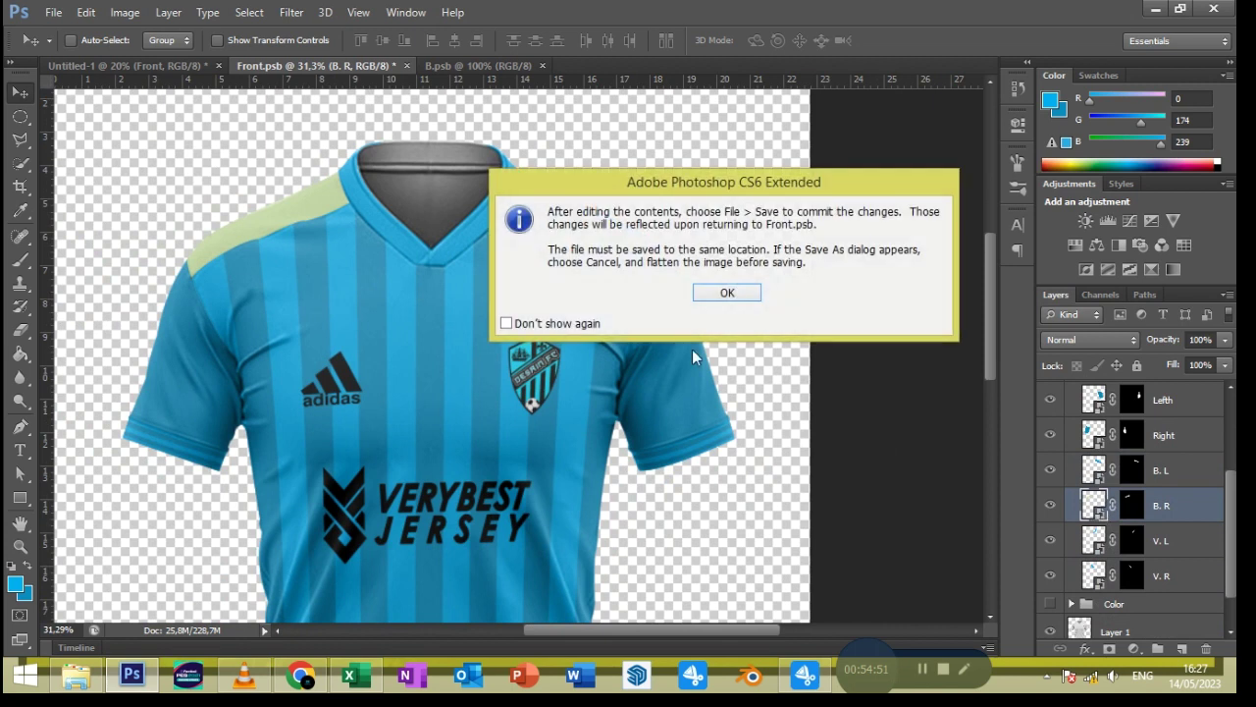
click(740, 291)
double_click(1074, 400)
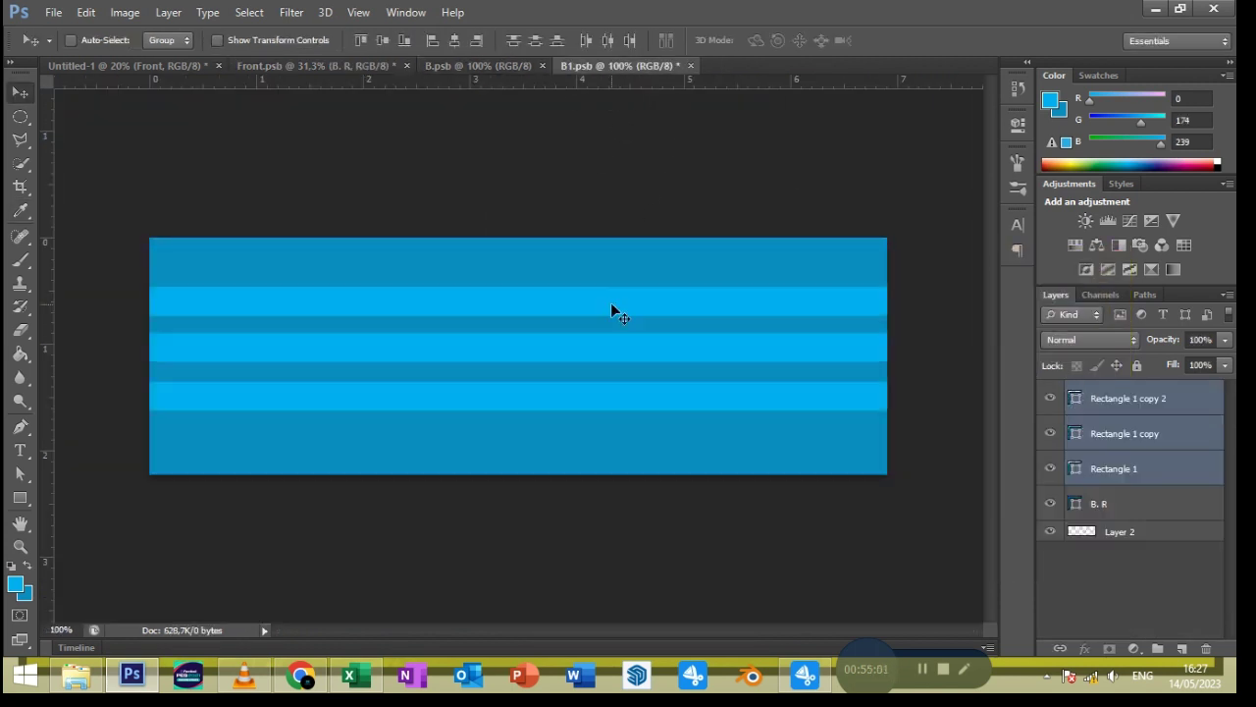
click(543, 66)
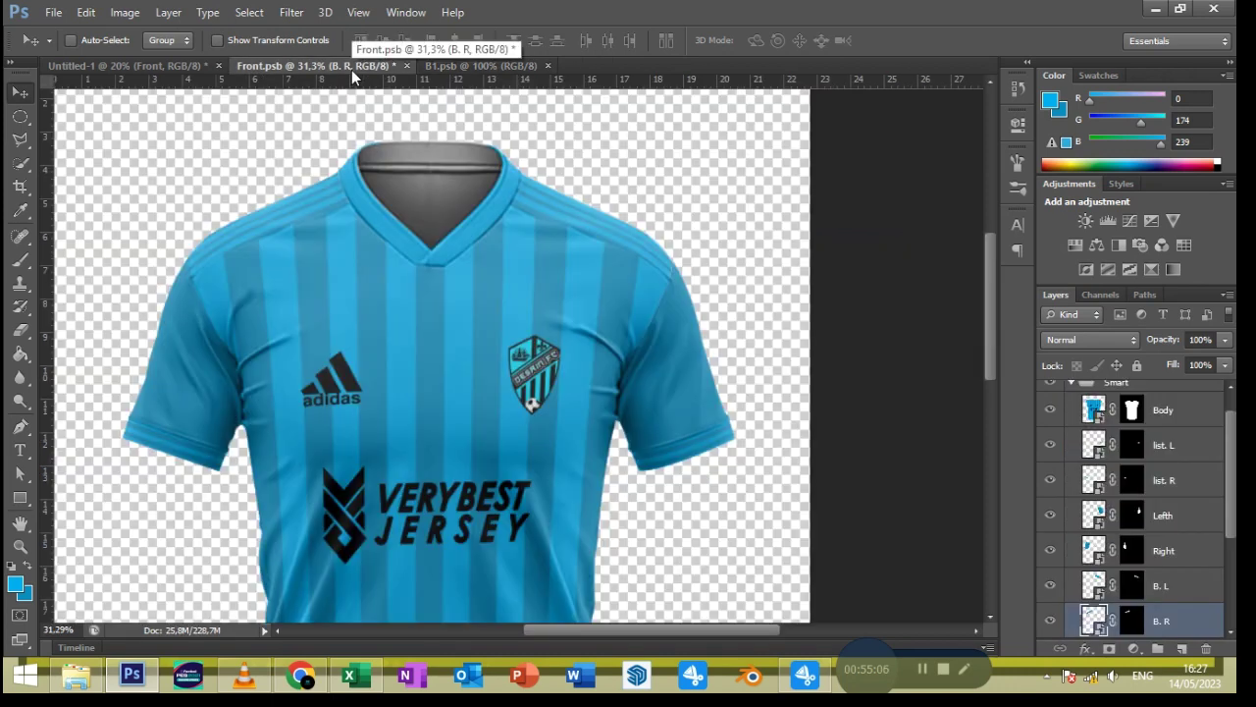
scroll(1051, 498, down, 2)
scroll(1051, 498, down, 2)
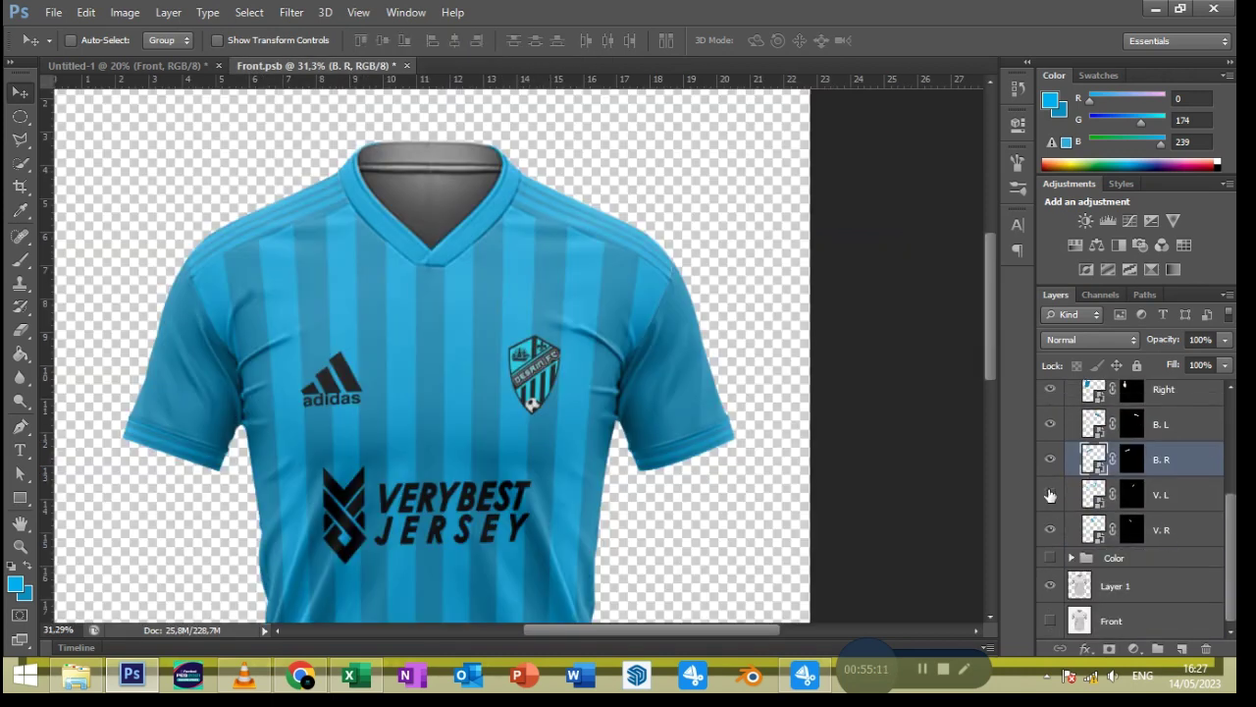
In the V. L piece, add a narrow darker blue rectangle stripe along the right edge and save
double_click(1101, 500)
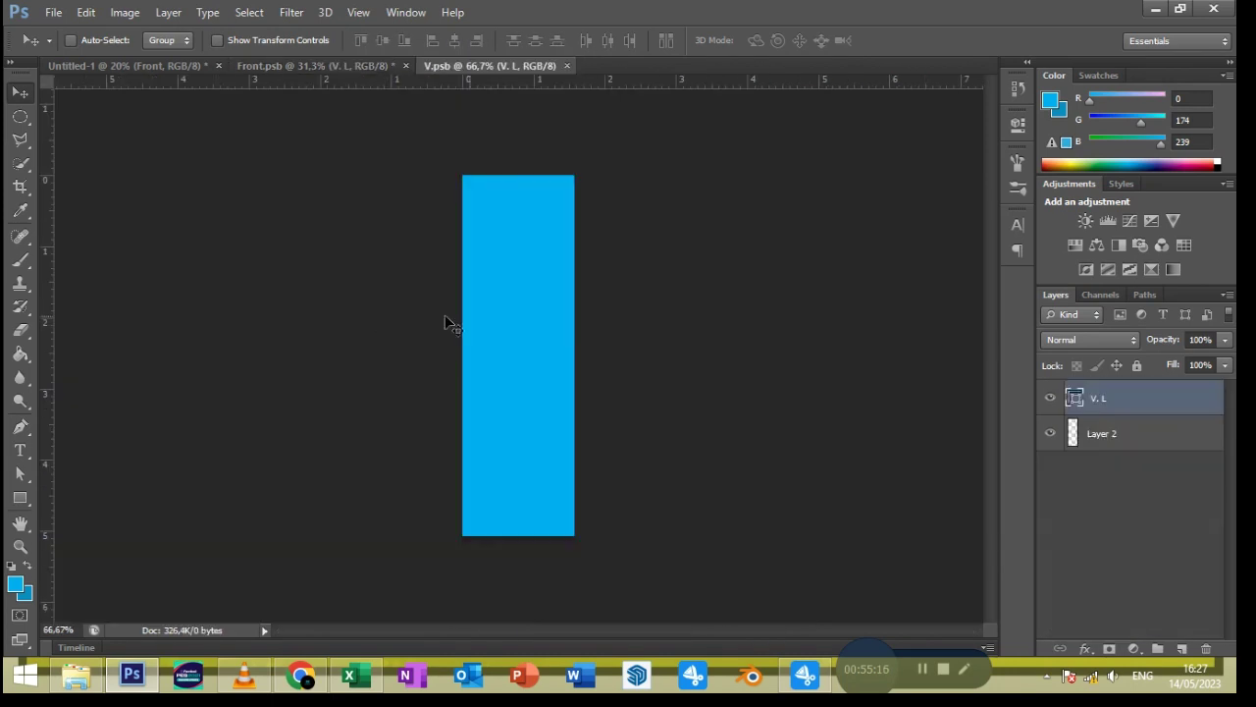
click(21, 499)
drag(564, 168, 594, 536)
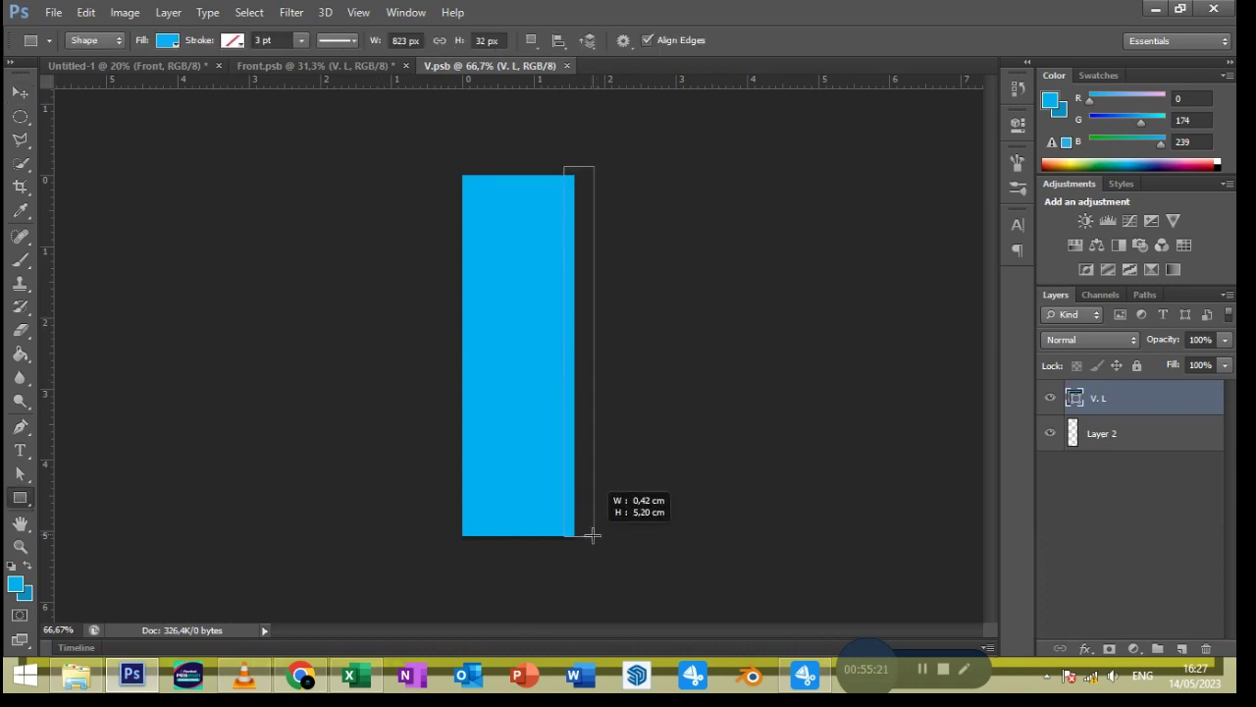
click(167, 40)
click(99, 126)
key(Return)
key(v)
key(Left)
key(Left)
key(Left)
key(Left)
key(Left)
key(Left)
key(ctrl+s)
Compare the front shirt mockup against the updated V. L piece
click(359, 67)
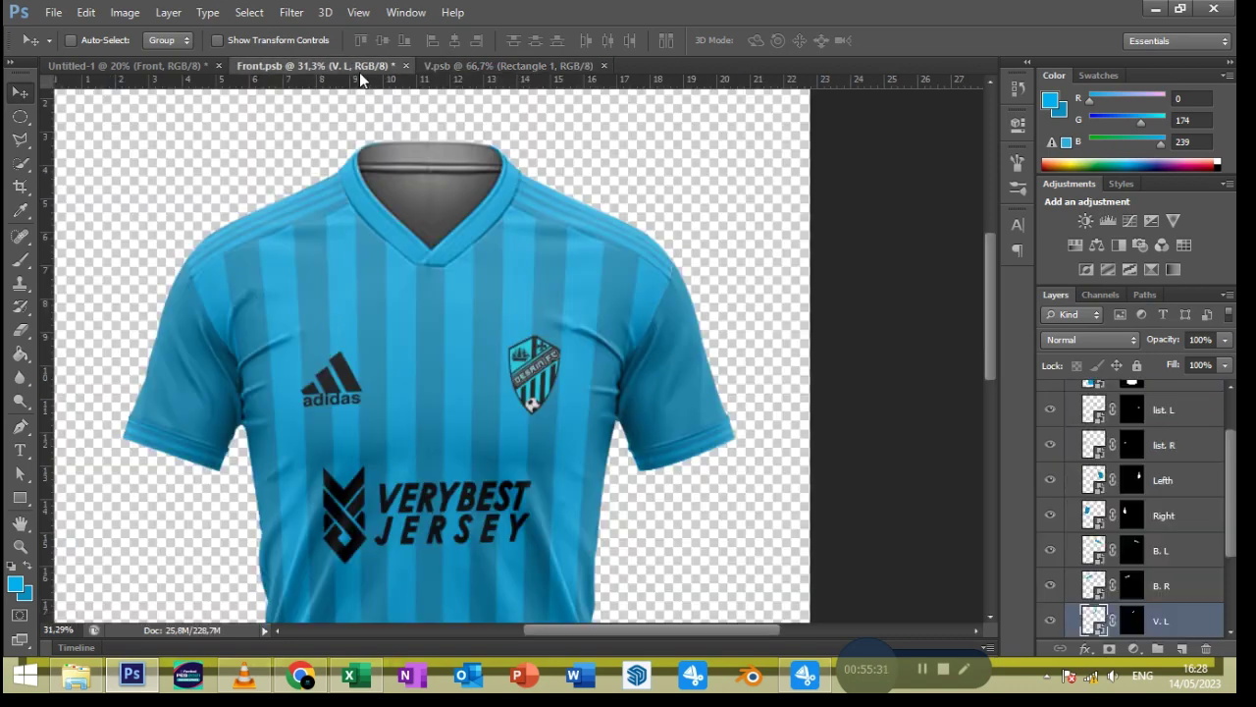
key(ctrl+Tab)
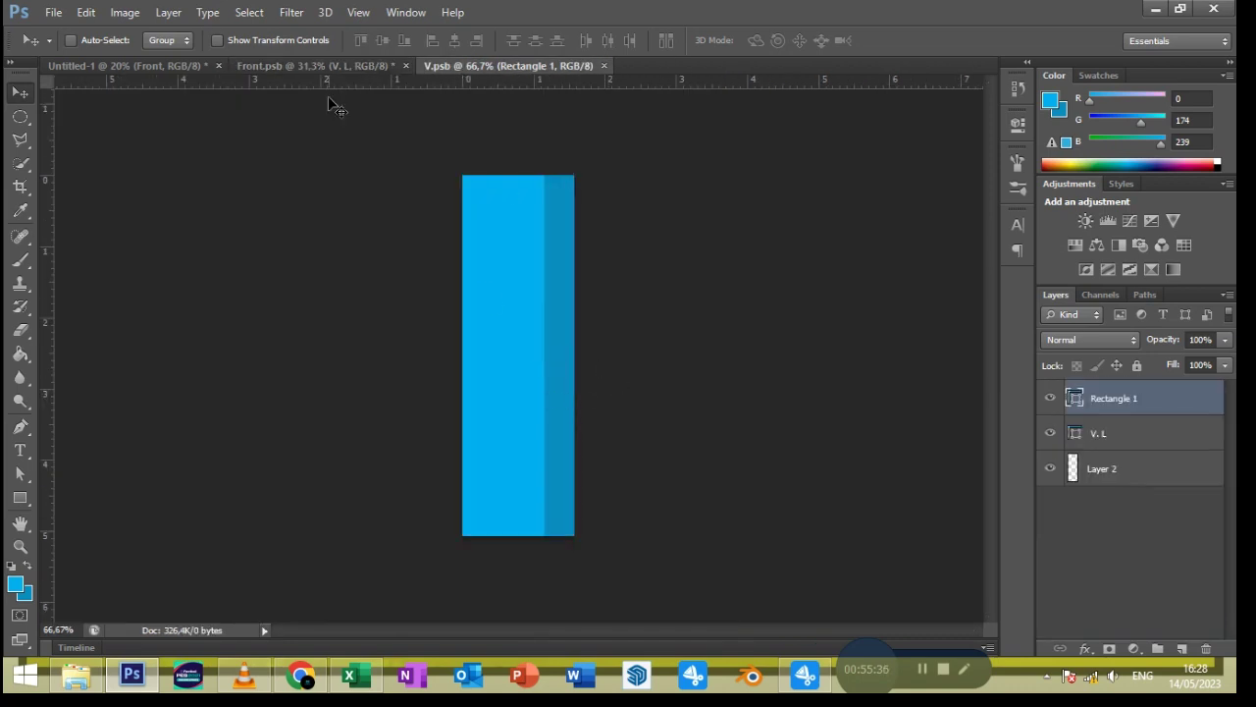
click(333, 66)
scroll(390, 217, up, 3)
click(513, 69)
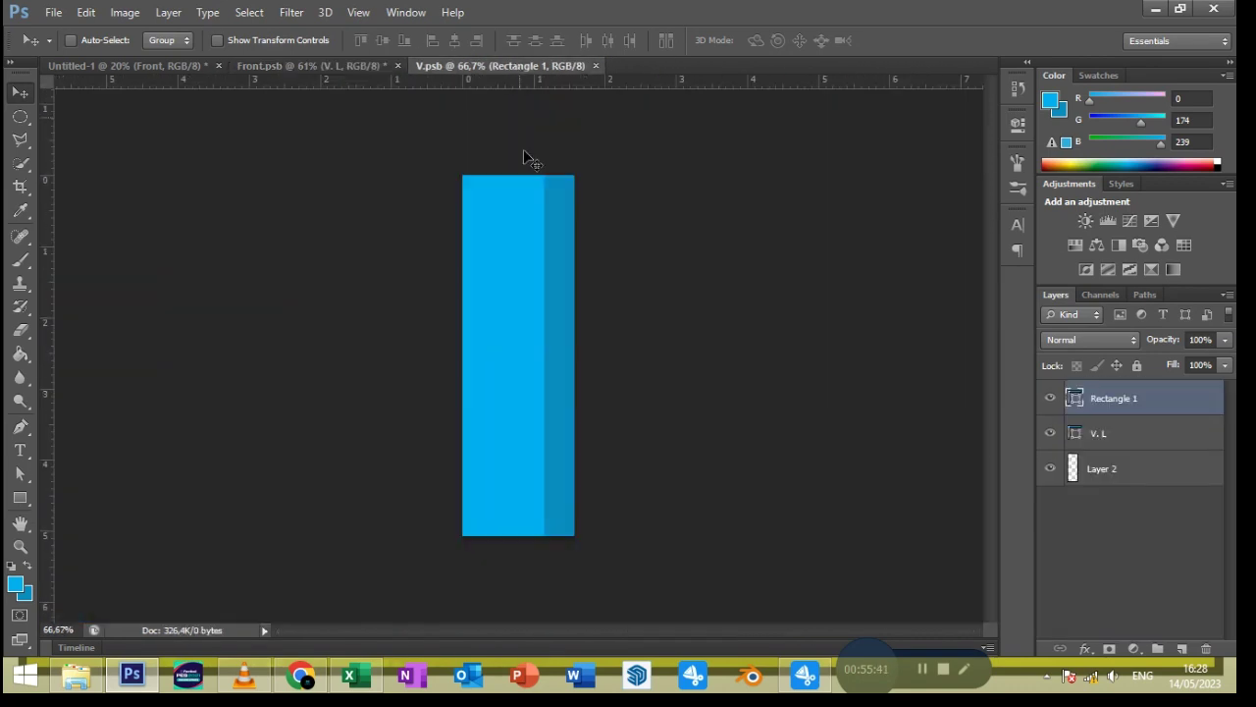
click(338, 66)
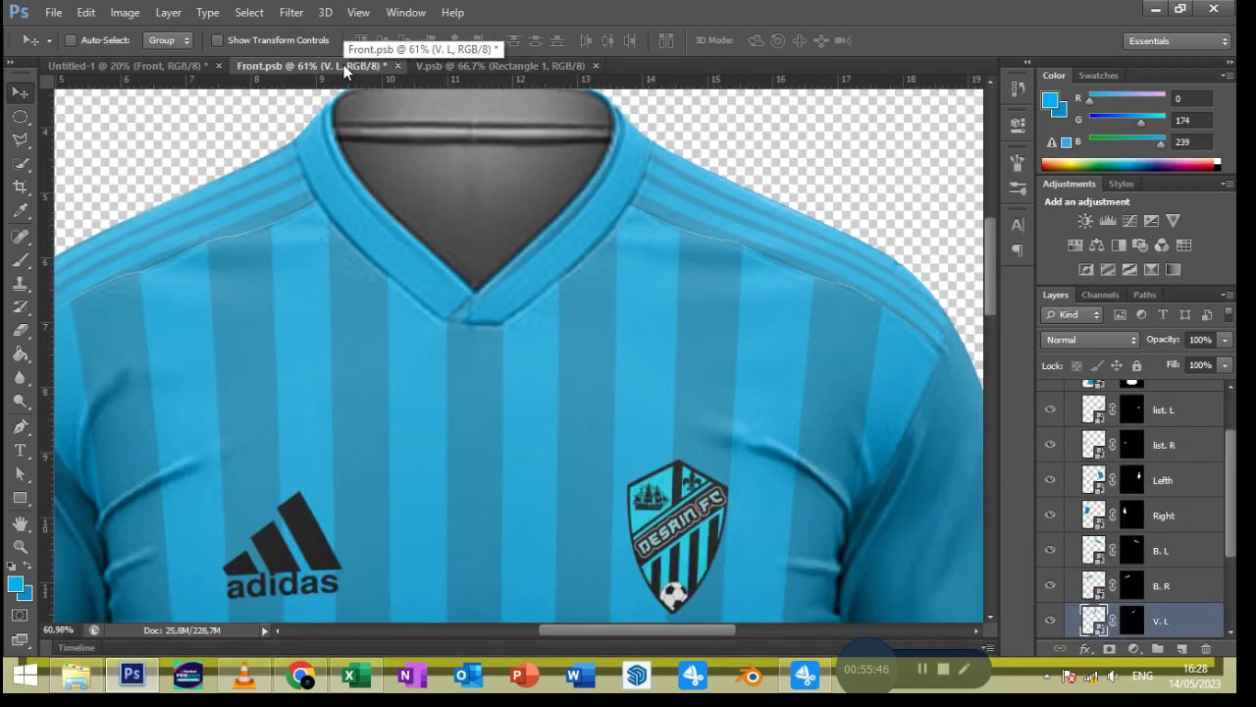
click(519, 68)
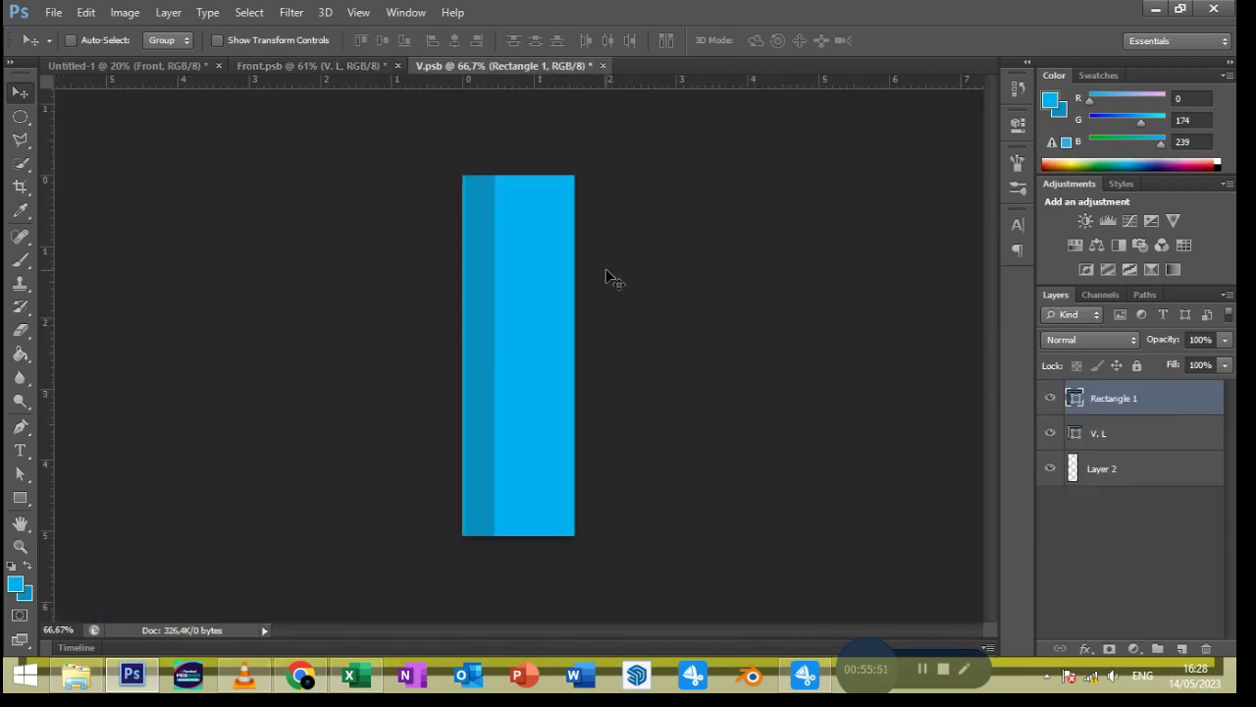
click(361, 67)
scroll(1129, 491, down, 2)
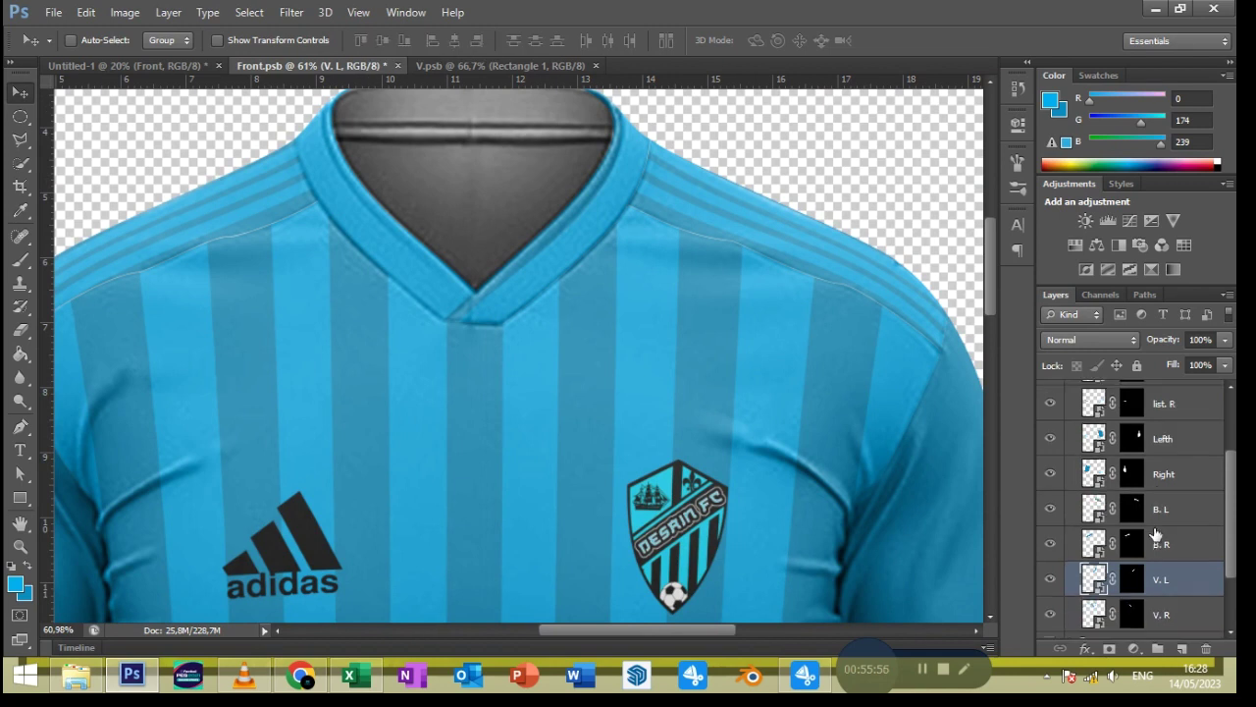
Copy the darker stripe into the V. R piece, then close the V. L and V. R documents
double_click(1095, 551)
click(726, 293)
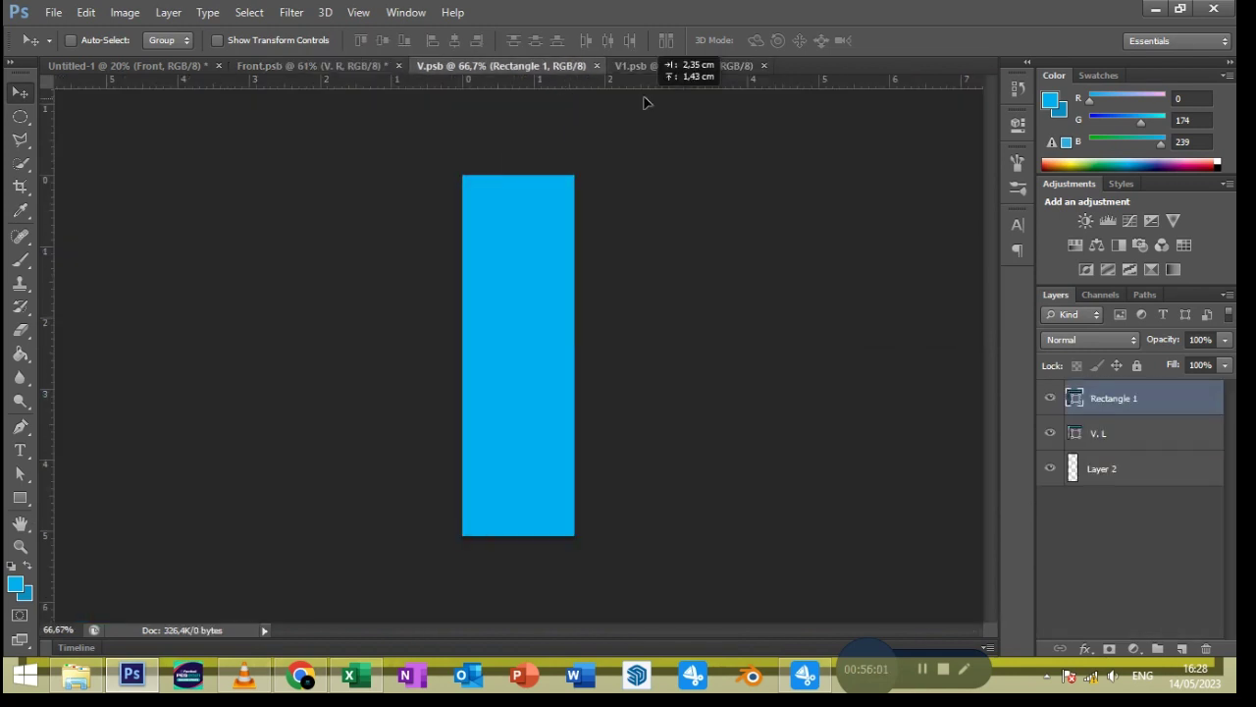
drag(612, 163, 551, 227)
click(601, 66)
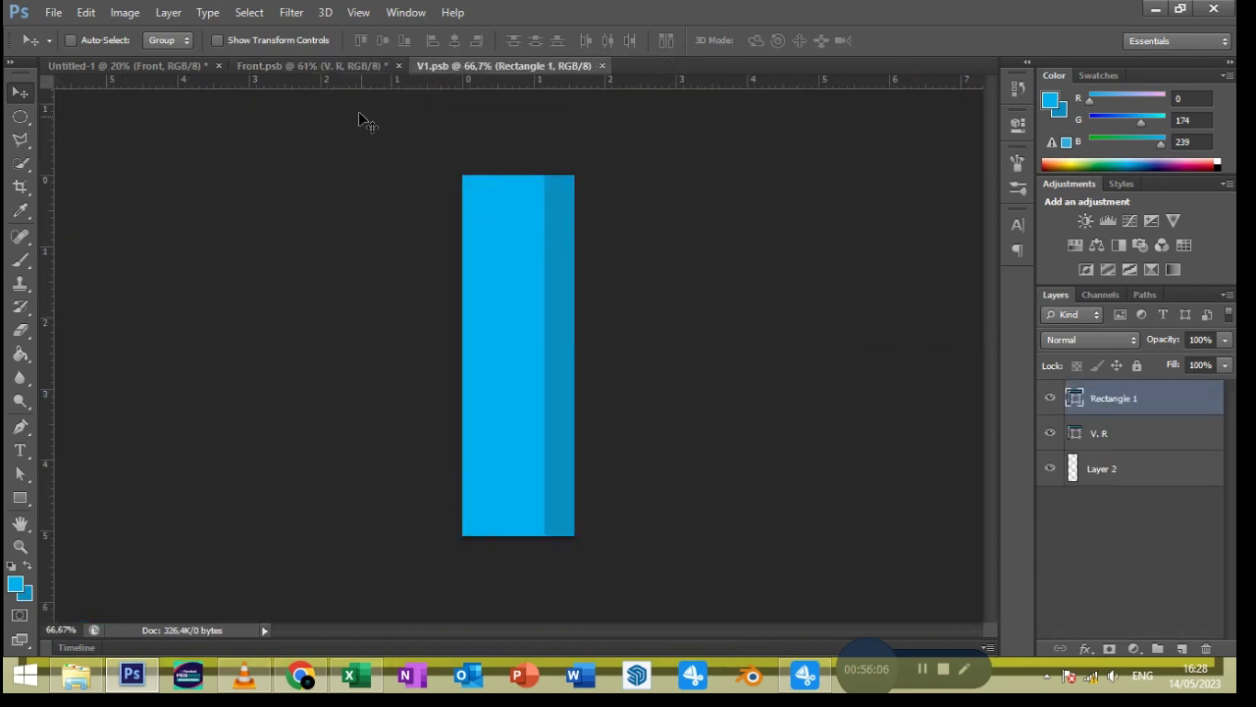
click(343, 66)
click(589, 67)
click(602, 66)
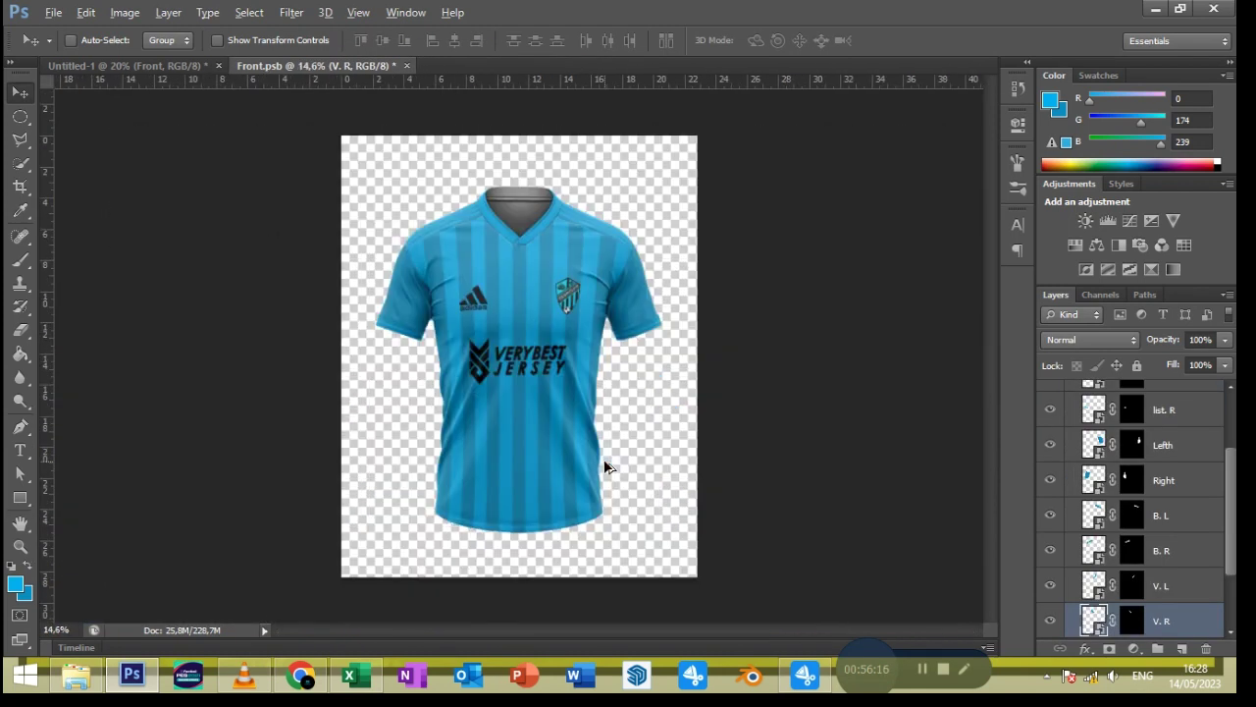
In the front-and-back mockup, rename the back shirt layer to 'Back'
click(127, 66)
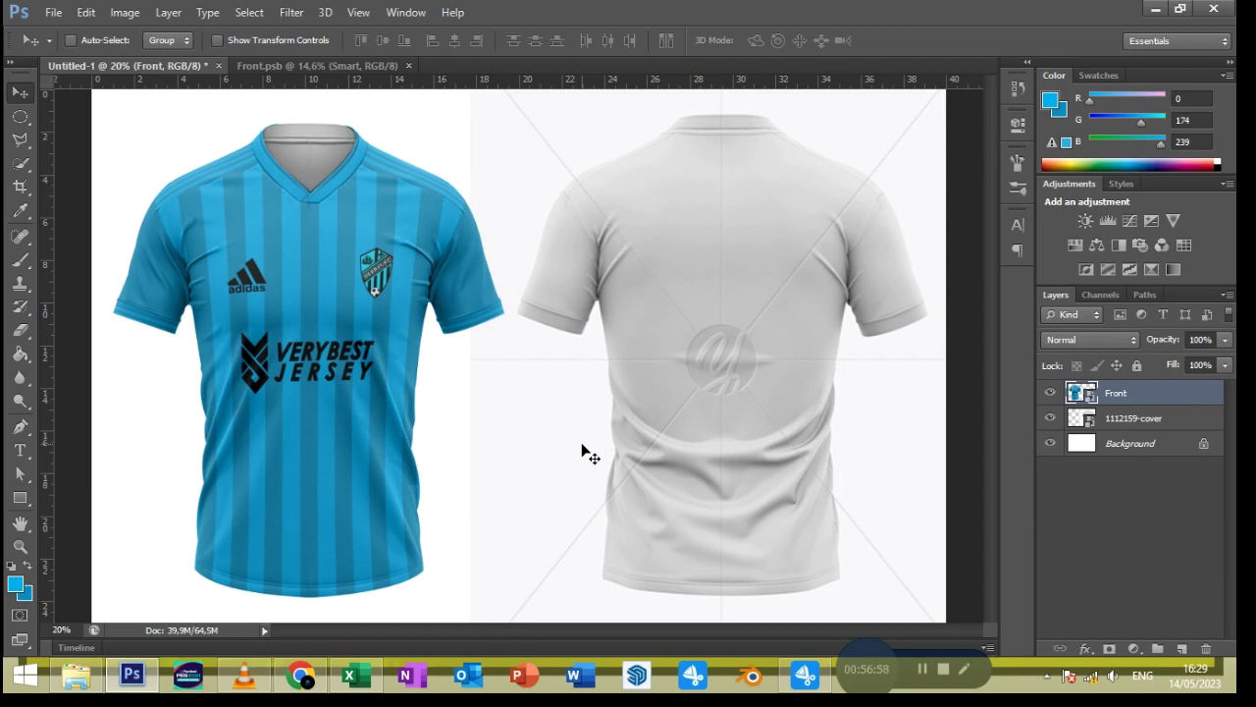
click(1122, 422)
right_click(1122, 420)
key(Escape)
double_click(1122, 420)
text(Ba)
key(Return)
Open the Back layer's smart object contents in their own document
right_click(1119, 418)
click(770, 193)
click(746, 295)
right_click(1116, 406)
key(Escape)
Spot-heal the centre line, both shoulder diagonals and small marks near the armpit fold
click(19, 235)
scroll(530, 215, up, 2)
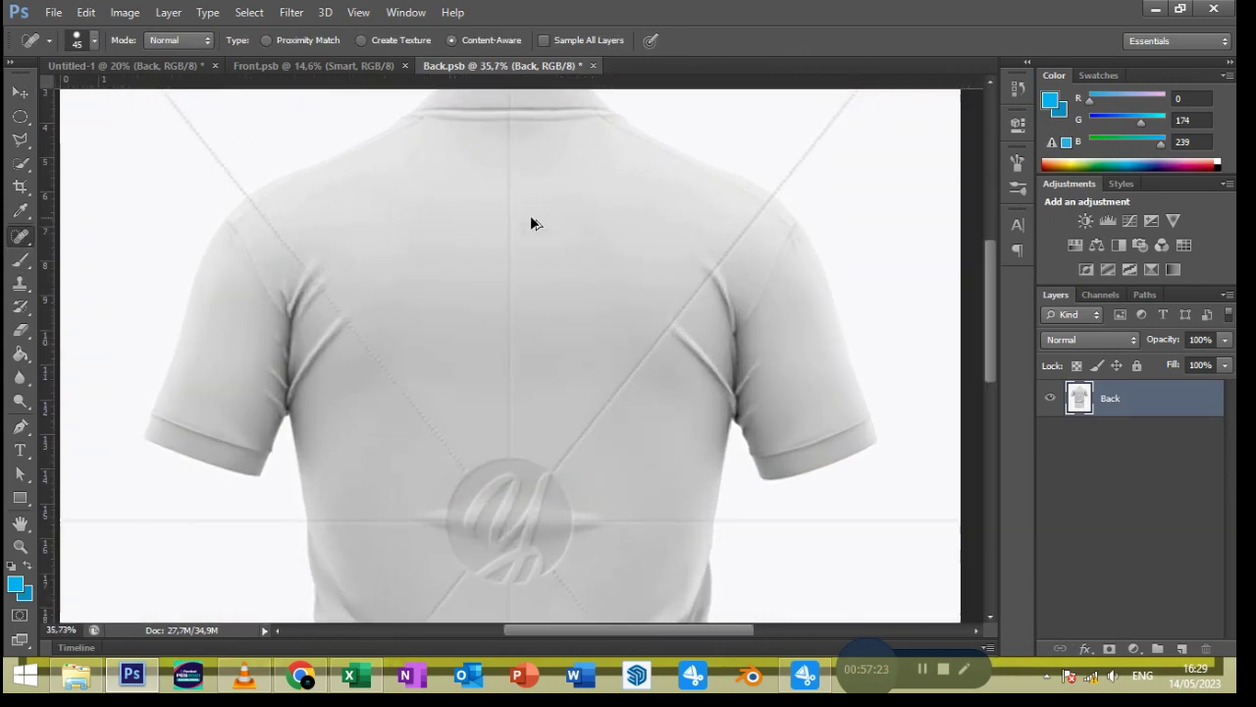
scroll(530, 214, up, 2)
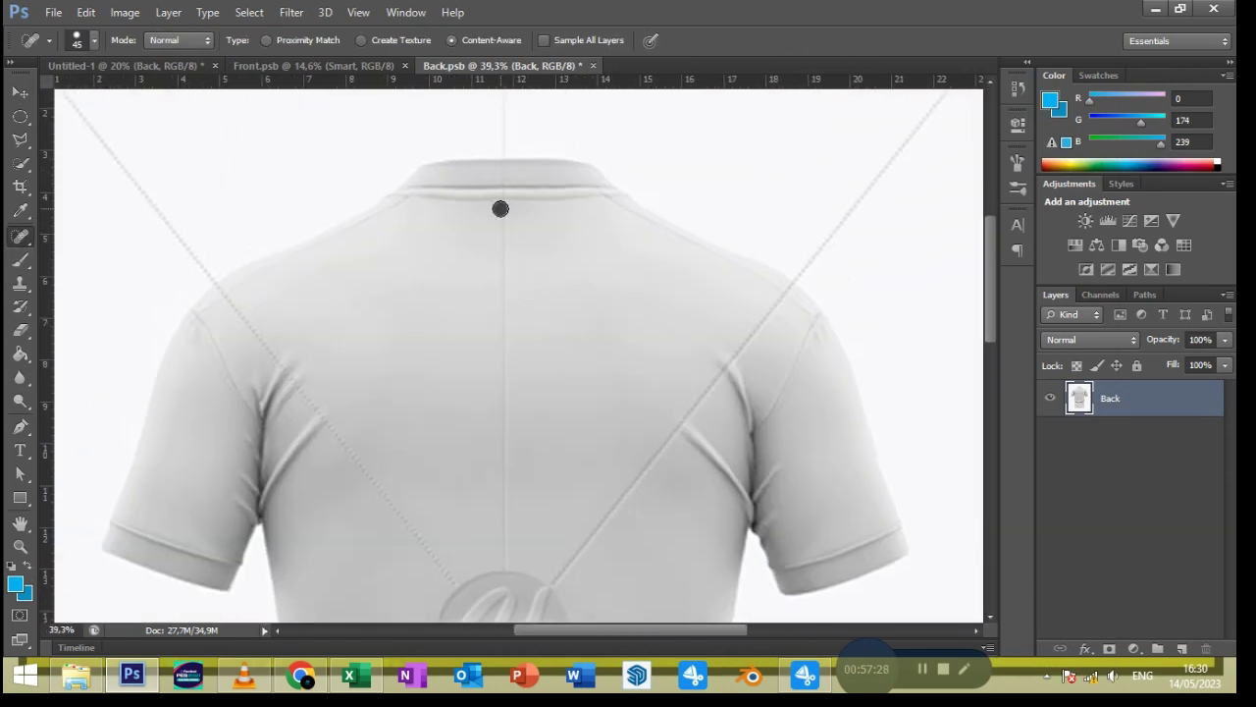
drag(500, 208, 500, 557)
scroll(468, 528, down, 3)
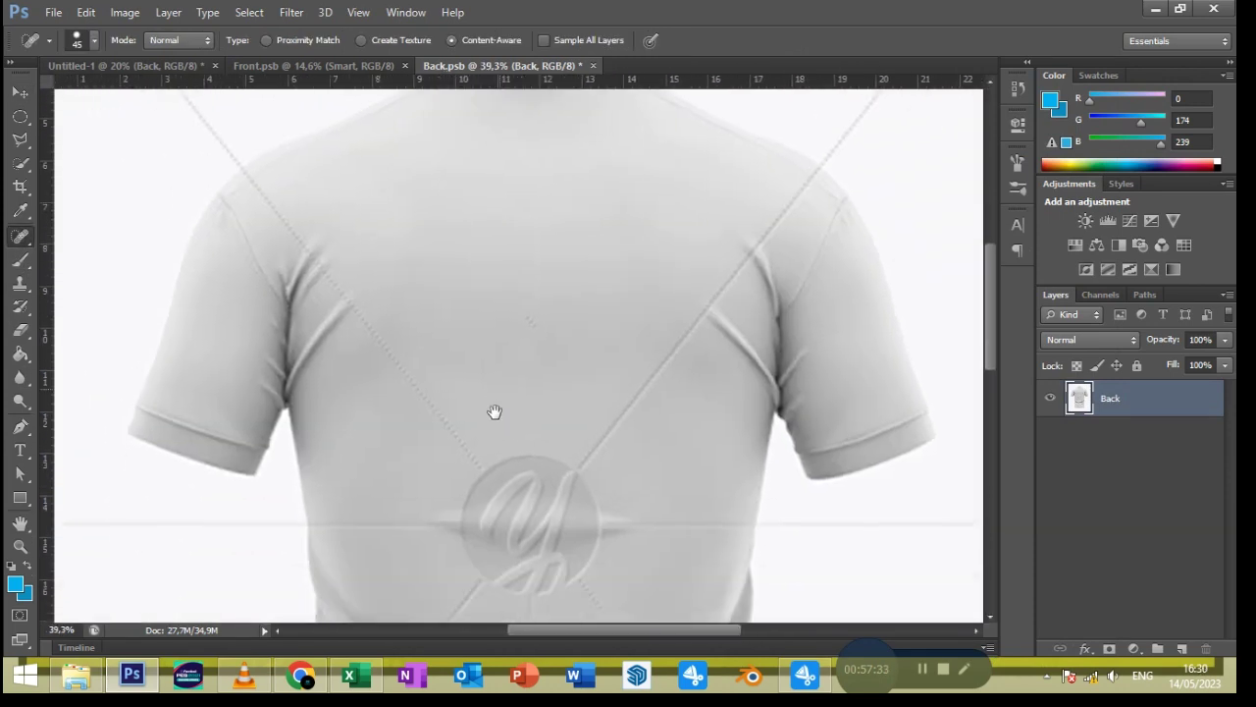
drag(250, 172, 483, 469)
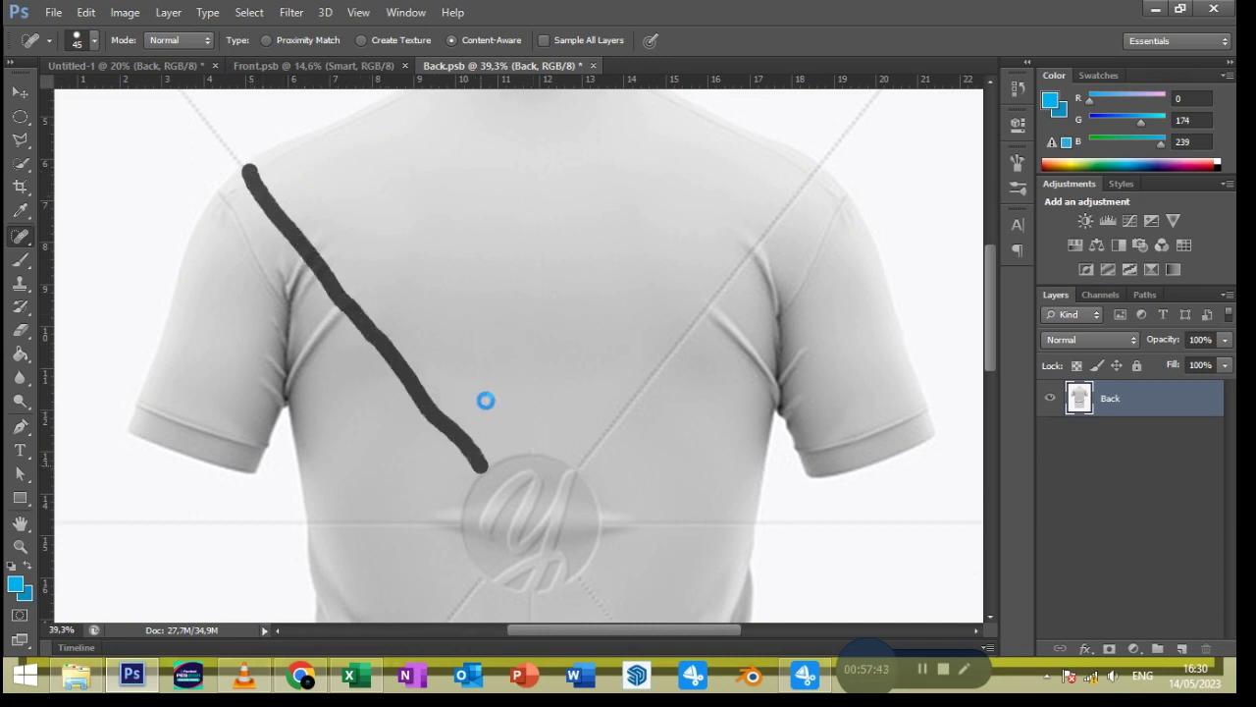
scroll(408, 320, up, 2)
mouse_move(312, 290)
mouse_down()
mouse_move(332, 275)
mouse_move(338, 319)
mouse_up()
drag(392, 417, 442, 491)
drag(290, 215, 369, 318)
scroll(454, 429, down, 2)
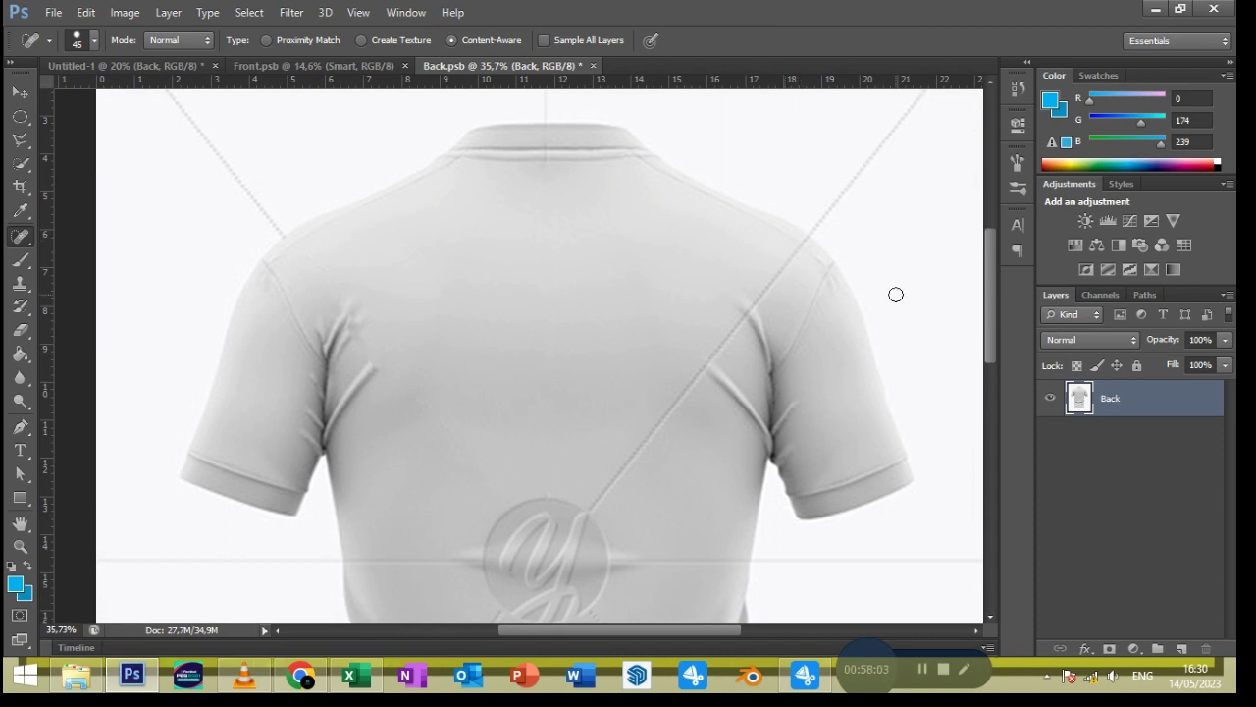
mouse_move(805, 240)
mouse_down()
mouse_move(720, 359)
mouse_move(600, 481)
mouse_move(592, 507)
mouse_up()
mouse_move(677, 403)
mouse_down()
mouse_move(642, 443)
mouse_move(752, 365)
mouse_up()
Spot-heal the horizontal watermark line across the chest
scroll(680, 461, up, 3)
scroll(752, 364, down, 1)
scroll(638, 413, down, 2)
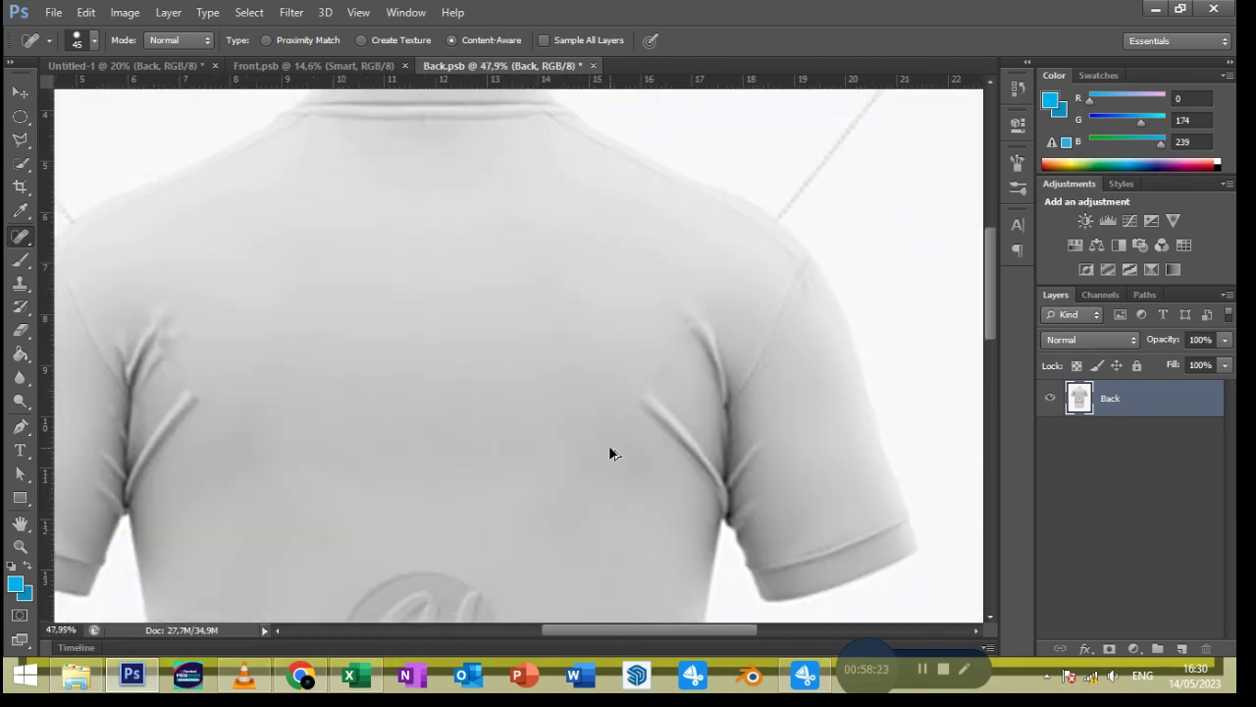
scroll(598, 373, down, 1)
scroll(407, 348, up, 1)
drag(392, 346, 512, 351)
drag(756, 346, 676, 350)
drag(753, 345, 639, 350)
Spot-heal the lower diagonal, the vertical line to the hem and the right-side diagonal
scroll(595, 317, down, 2)
scroll(391, 413, down, 2)
mouse_move(391, 413)
mouse_down()
mouse_move(523, 243)
mouse_move(530, 258)
mouse_move(485, 294)
mouse_up()
drag(575, 257, 576, 542)
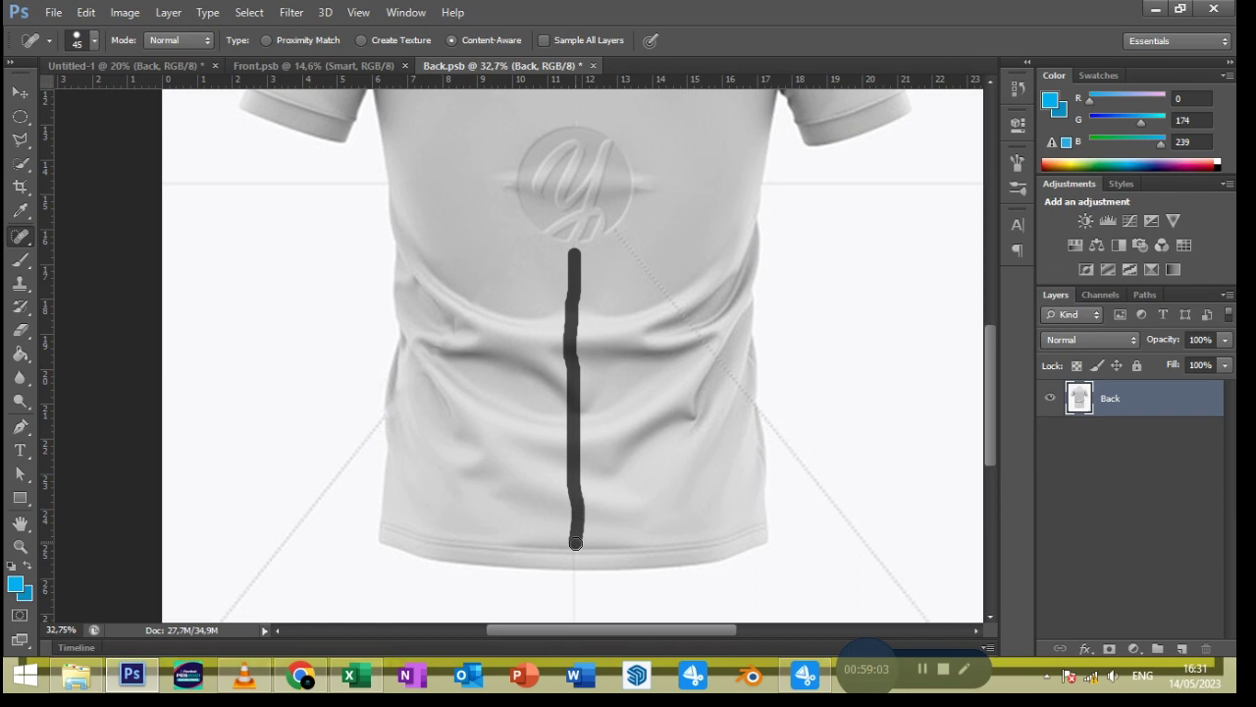
scroll(609, 392, up, 3)
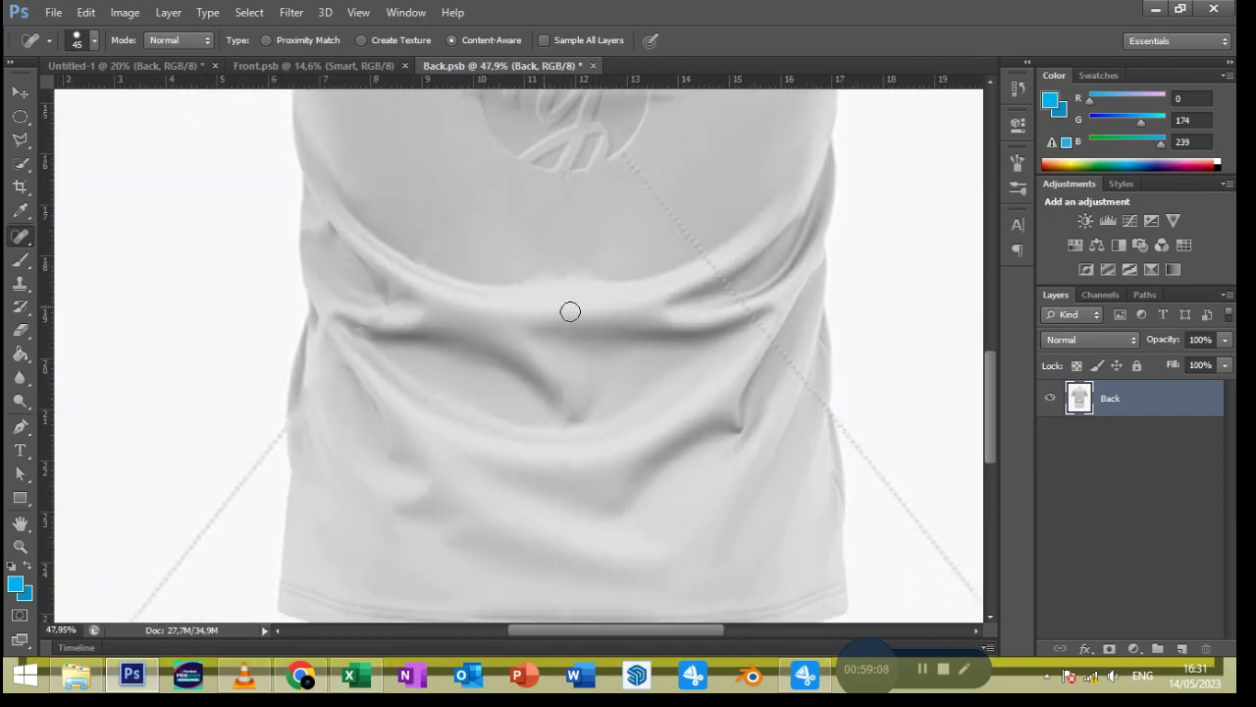
scroll(579, 373, down, 2)
scroll(555, 386, down, 1)
drag(703, 418, 576, 246)
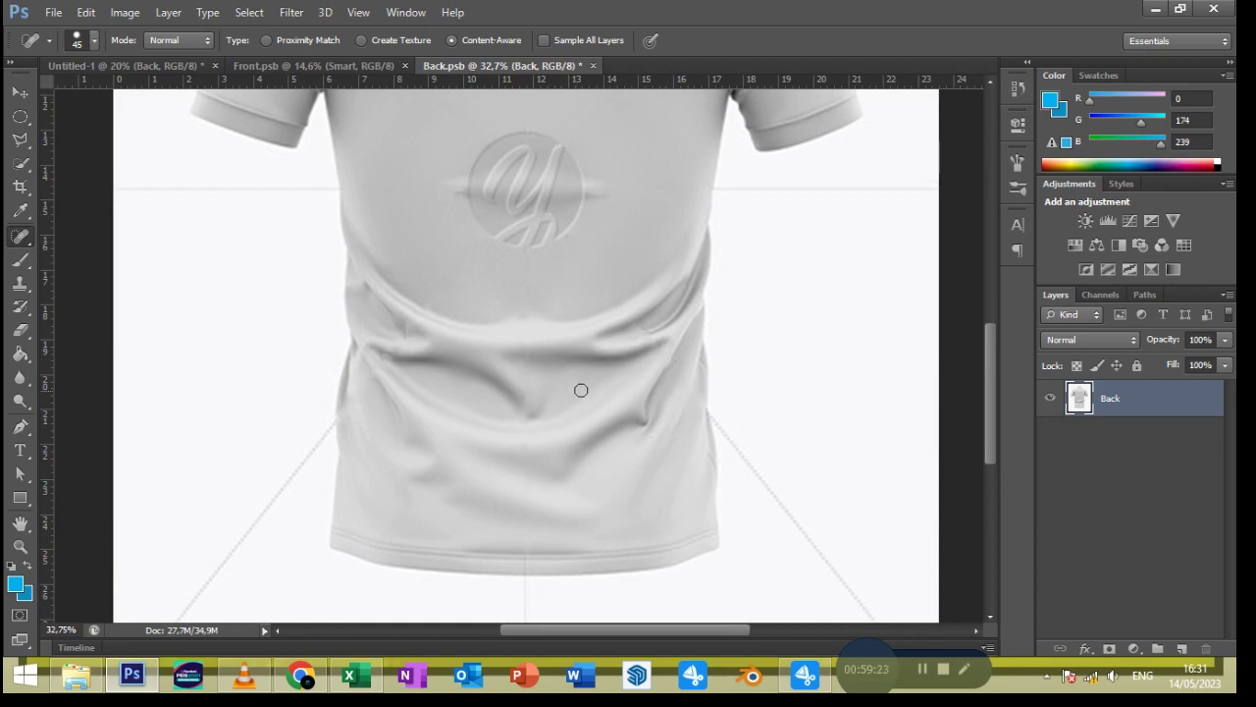
scroll(580, 387, up, 2)
drag(577, 186, 626, 251)
scroll(593, 285, down, 3)
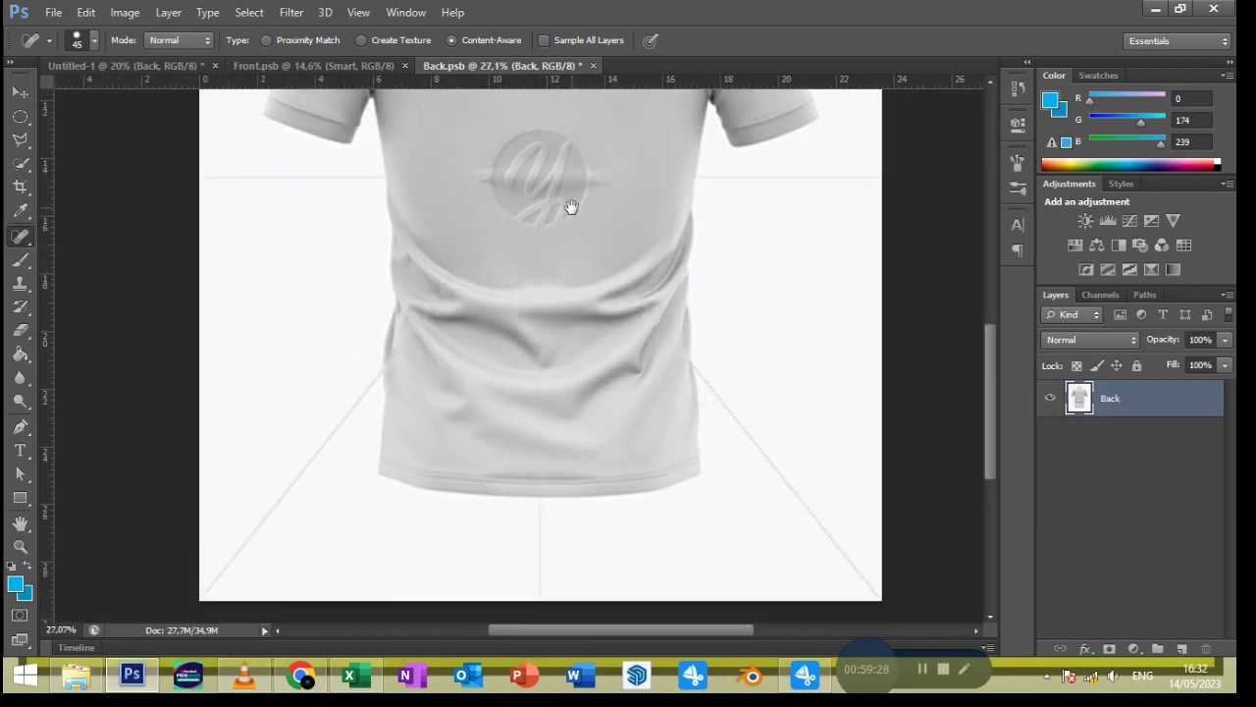
Remove the round logo with an elliptical selection and a Content-Aware fill, then deselect
key(m)
drag(493, 280, 593, 381)
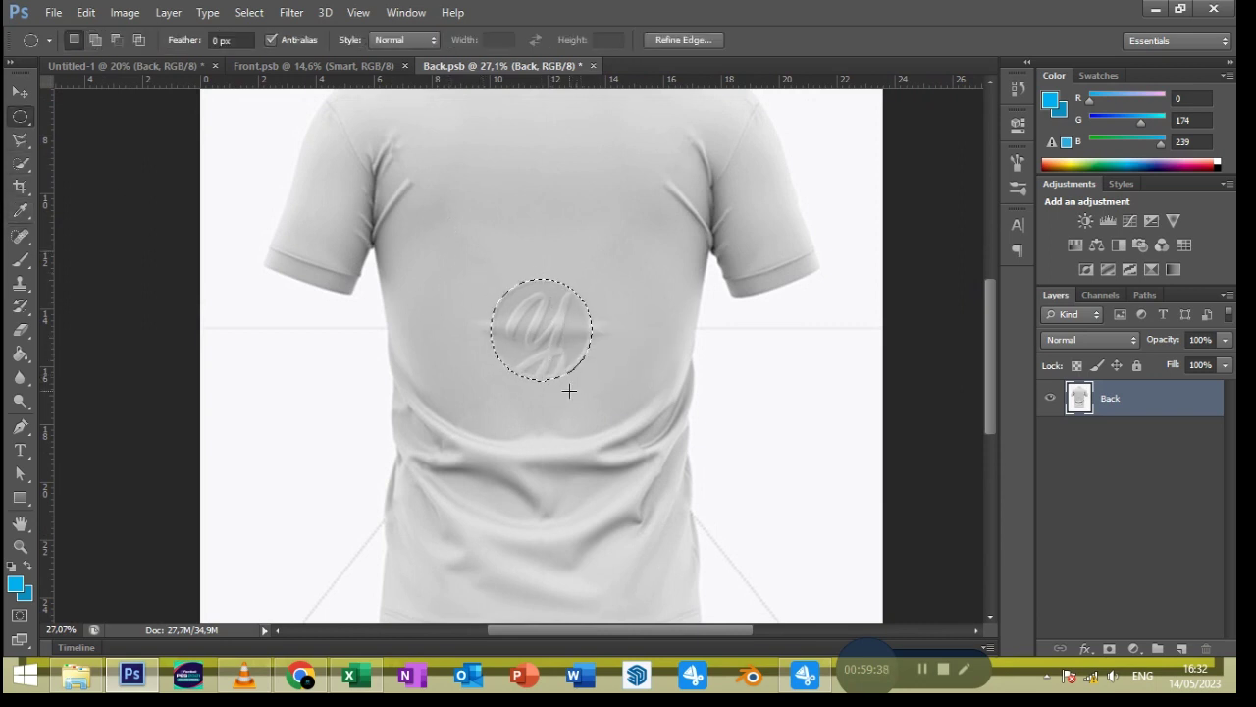
right_click(569, 386)
click(579, 513)
click(723, 186)
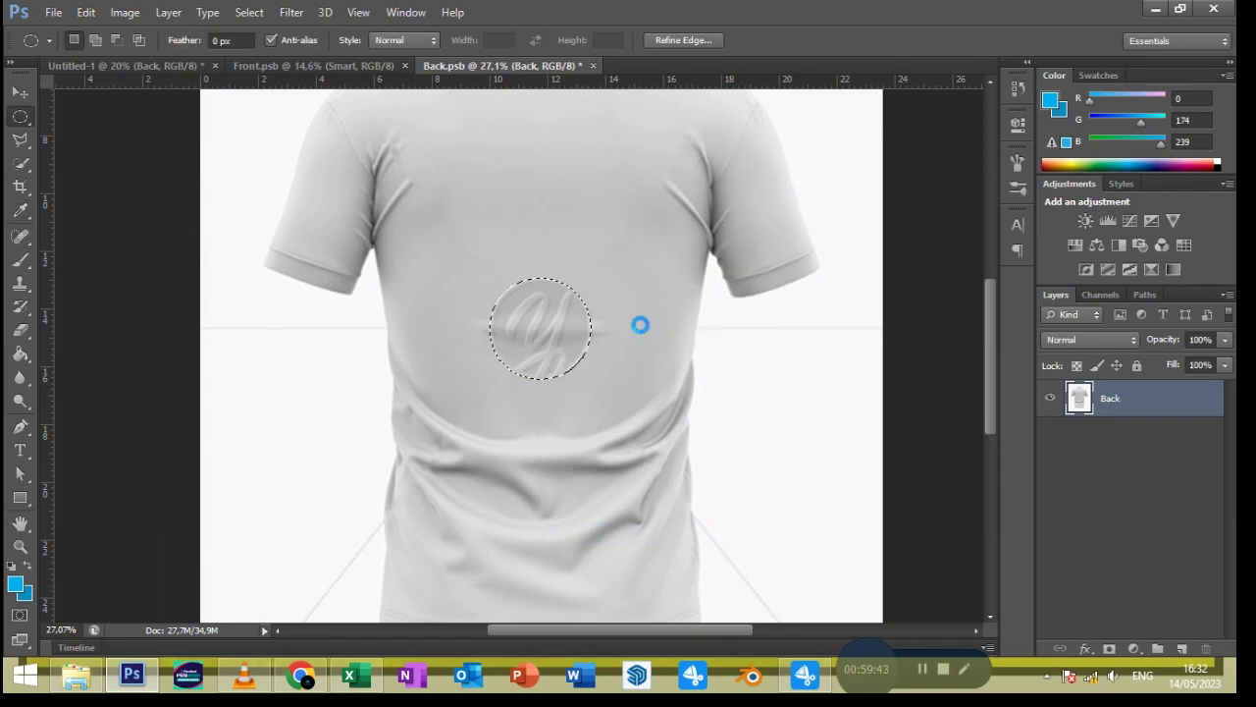
click(638, 344)
Spot-heal the leftover blemishes where the logo was and fit the shirt in view
click(20, 235)
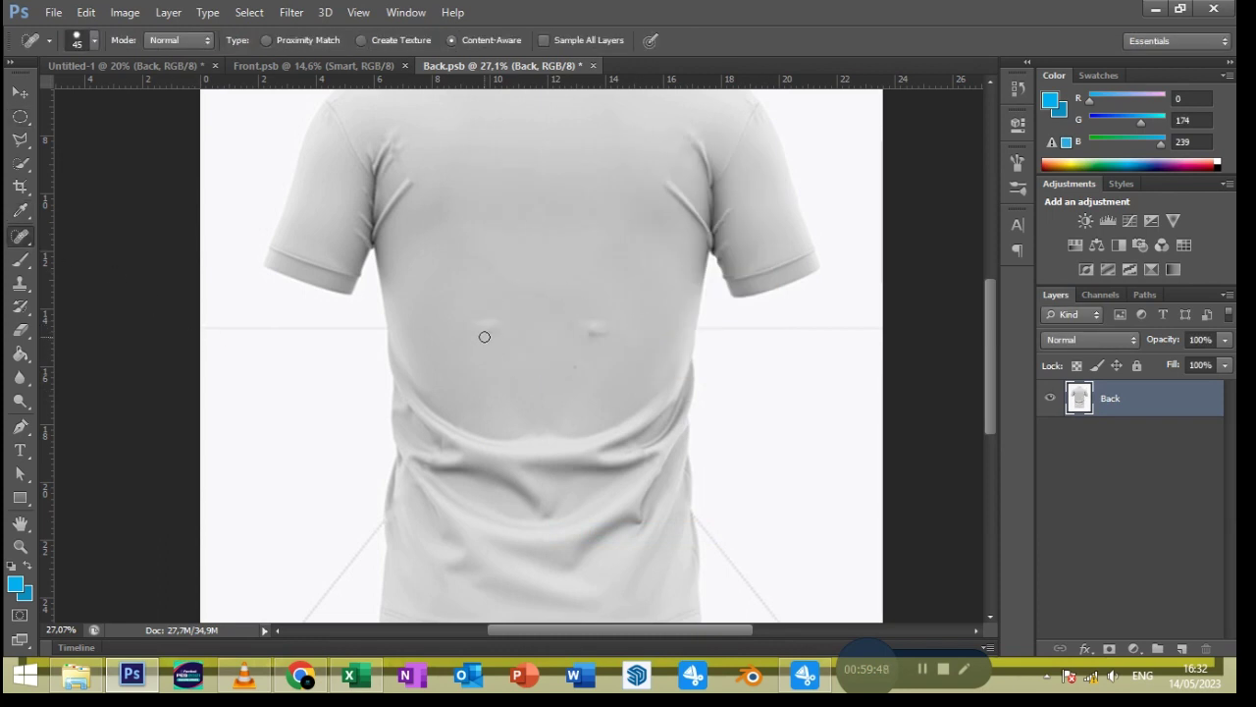
click(486, 325)
key(bracketright)
click(598, 326)
key(ctrl+0)
Trace a Pen path from the hem's left corner up the side seam to the left armpit
key(v)
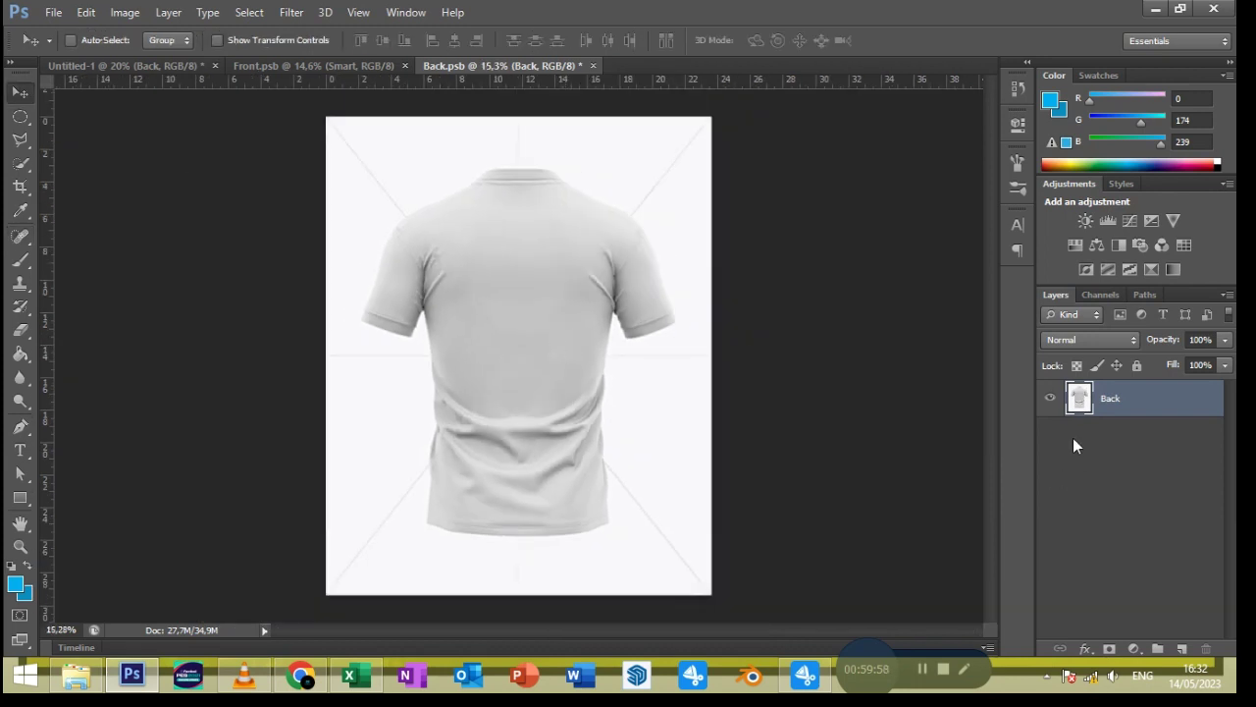
key(p)
scroll(390, 551, up, 4)
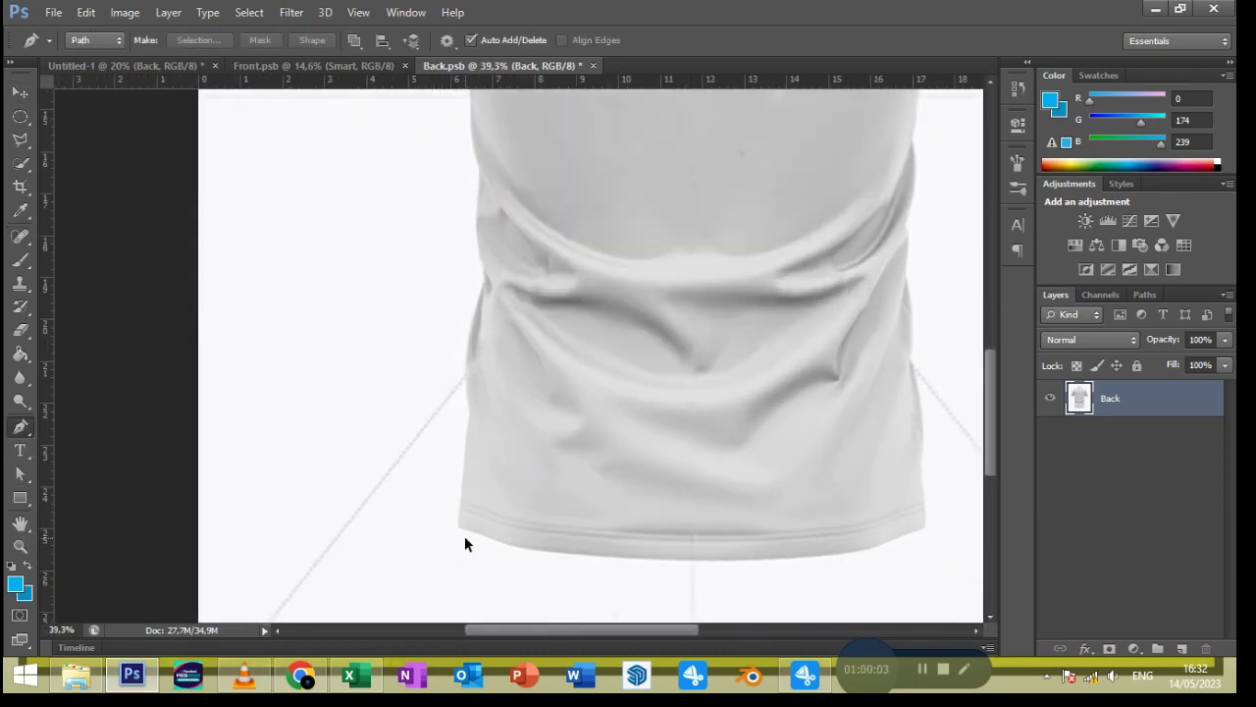
scroll(465, 536, up, 1)
click(459, 521)
click(475, 380)
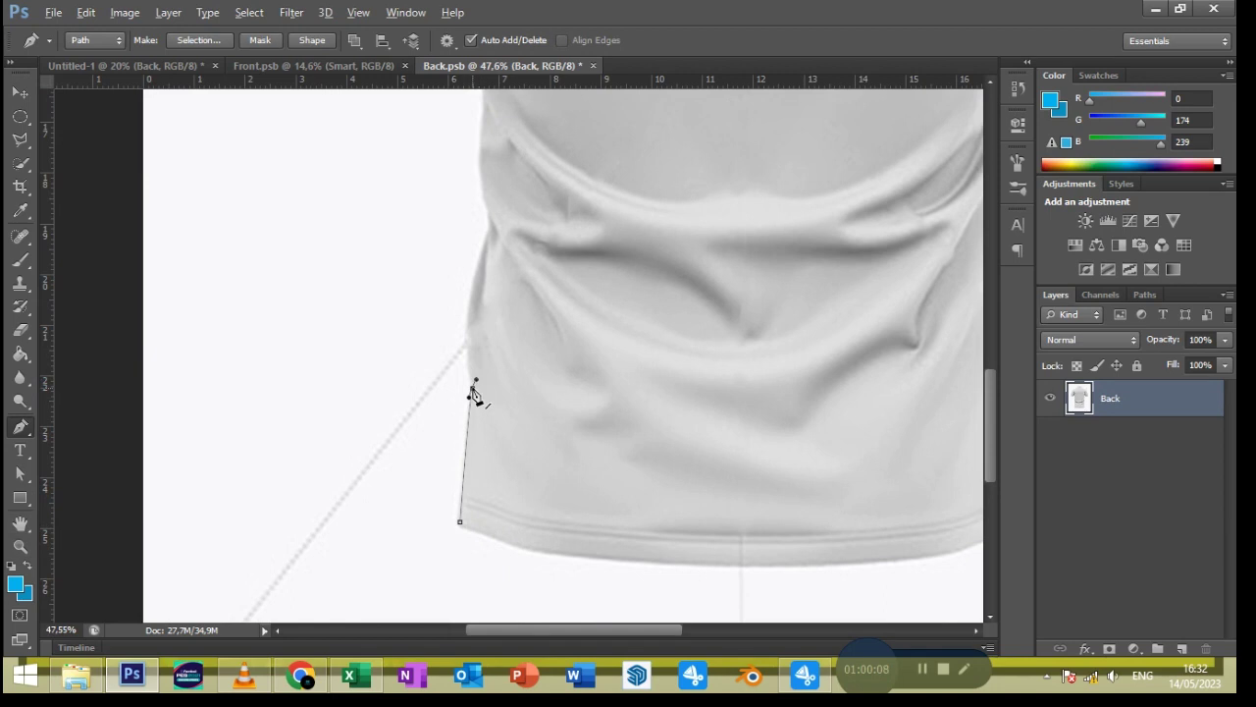
scroll(497, 428, up, 3)
drag(494, 379, 464, 447)
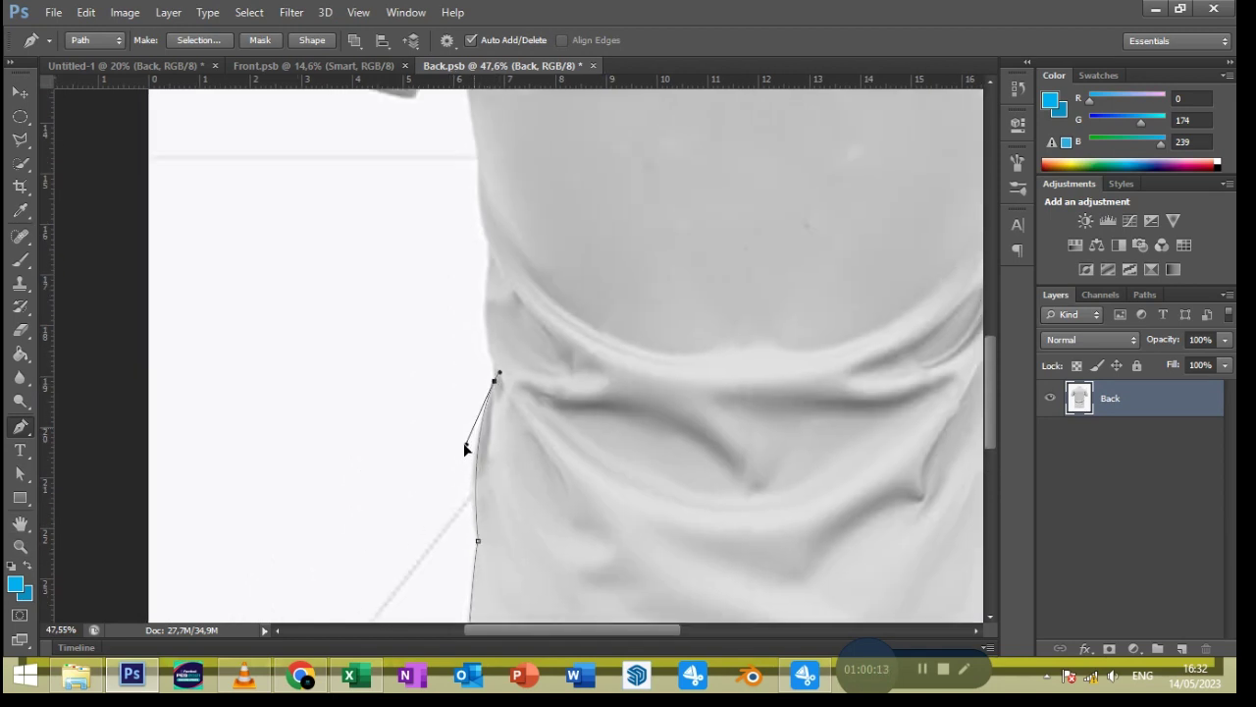
click(495, 362)
scroll(506, 449, up, 3)
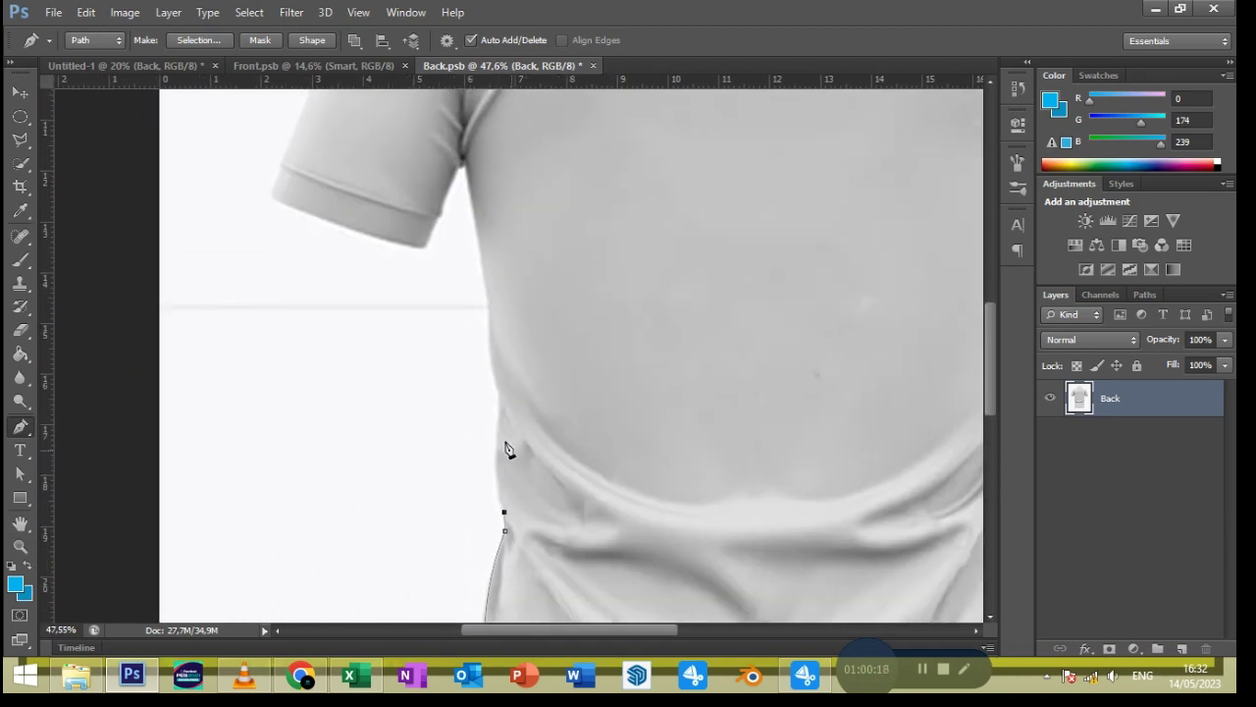
drag(500, 394, 503, 383)
mouse_move(490, 314)
mouse_down()
mouse_move(494, 291)
mouse_move(537, 488)
mouse_up()
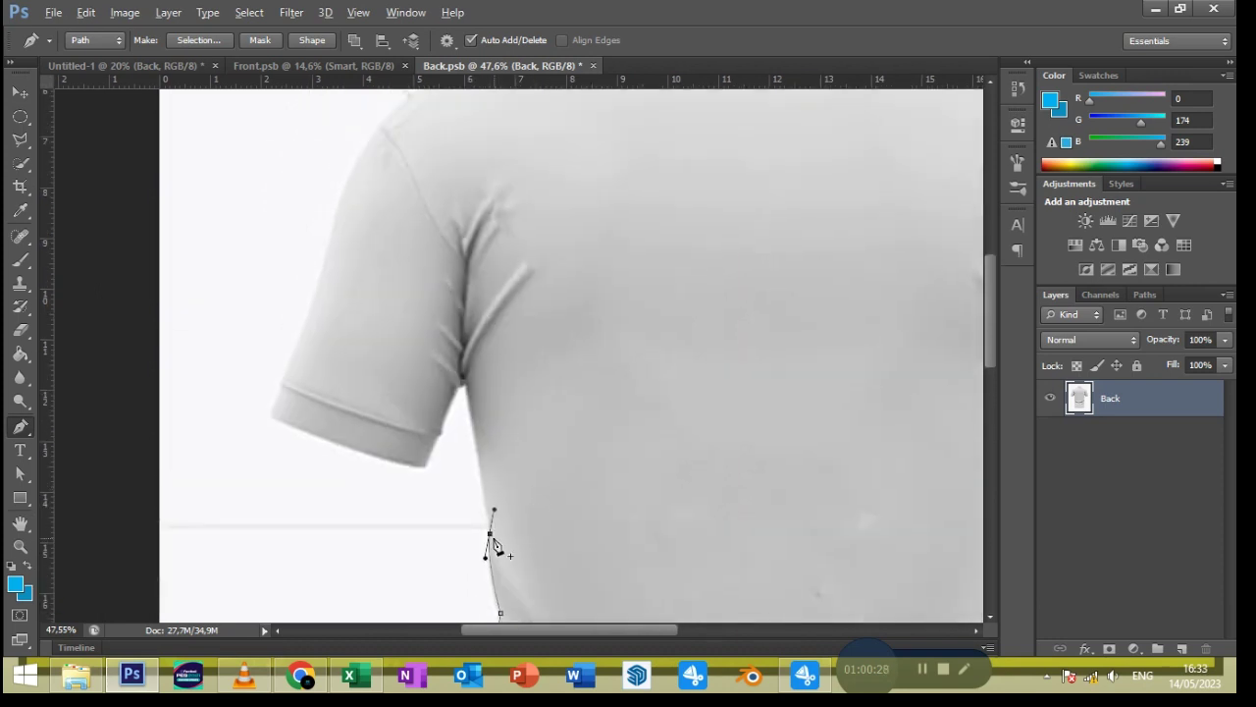
click(467, 385)
Continue the path along the cuff bottom to its outer corner and up the sleeve edge
scroll(461, 392, up, 2)
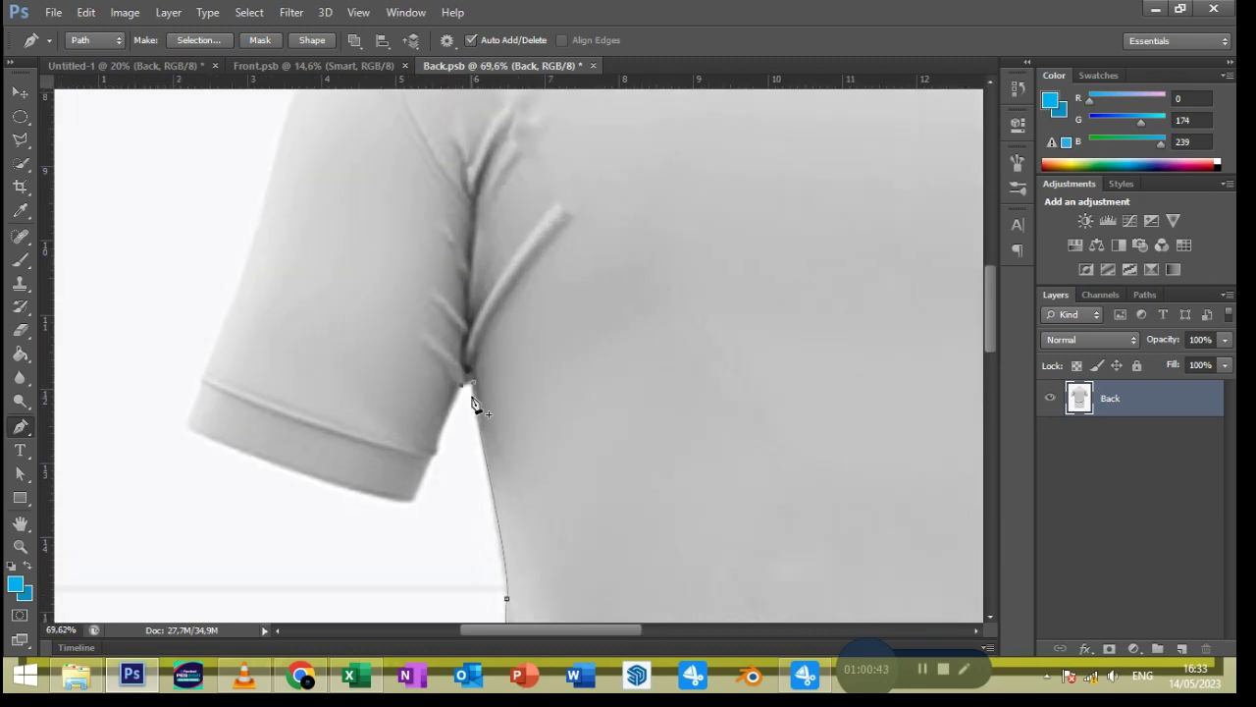
click(438, 438)
drag(188, 424, 180, 413)
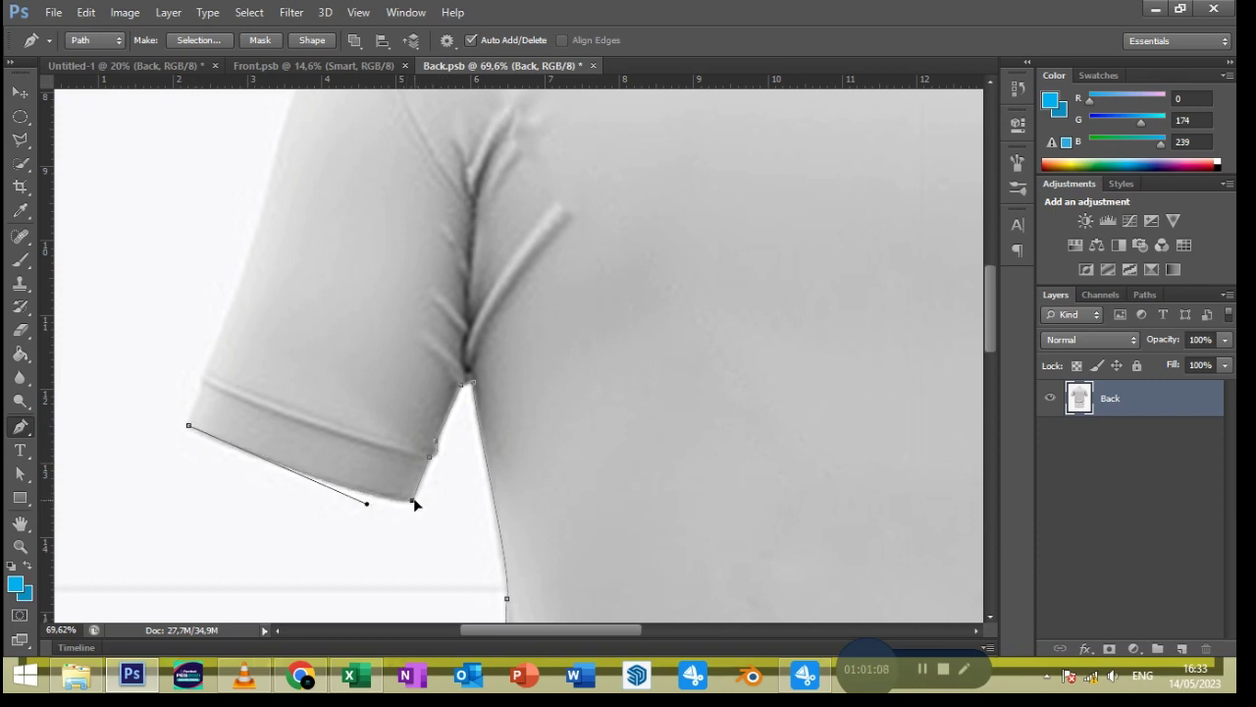
drag(350, 476, 532, 555)
click(450, 523)
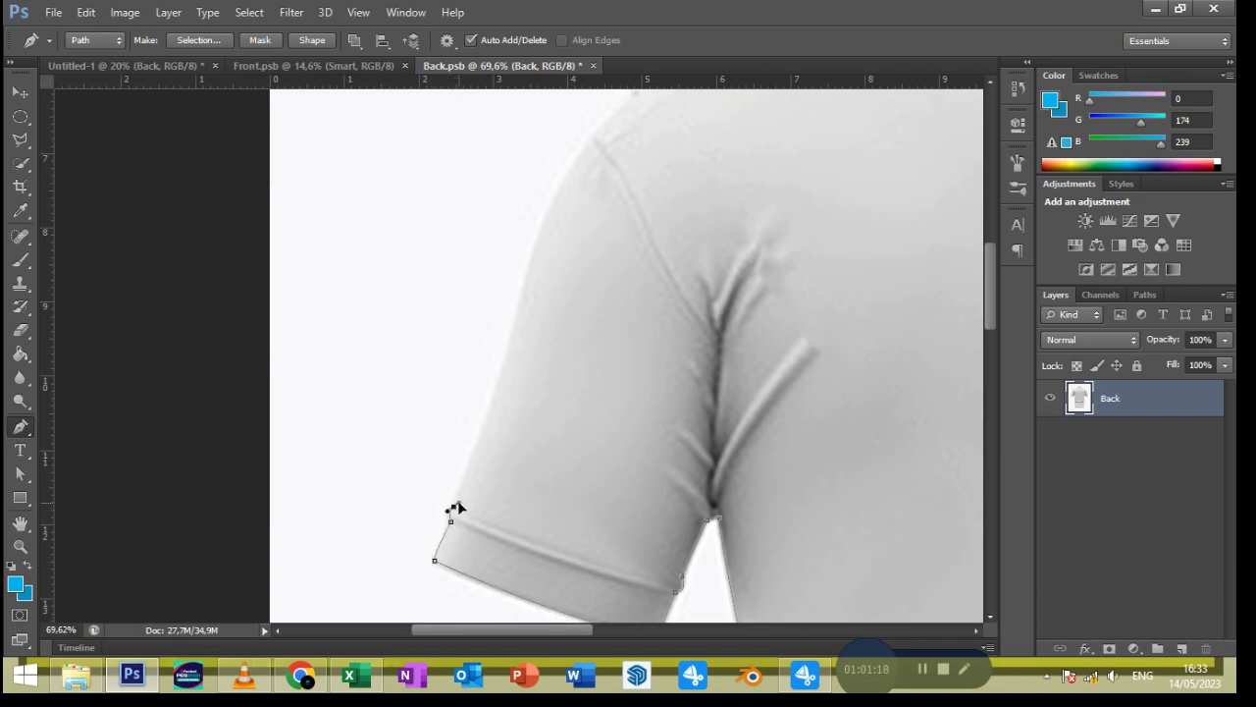
drag(523, 306, 510, 355)
Extend the path with curved anchors further up the left sleeve's outer edge
drag(581, 293, 494, 518)
drag(506, 365, 511, 357)
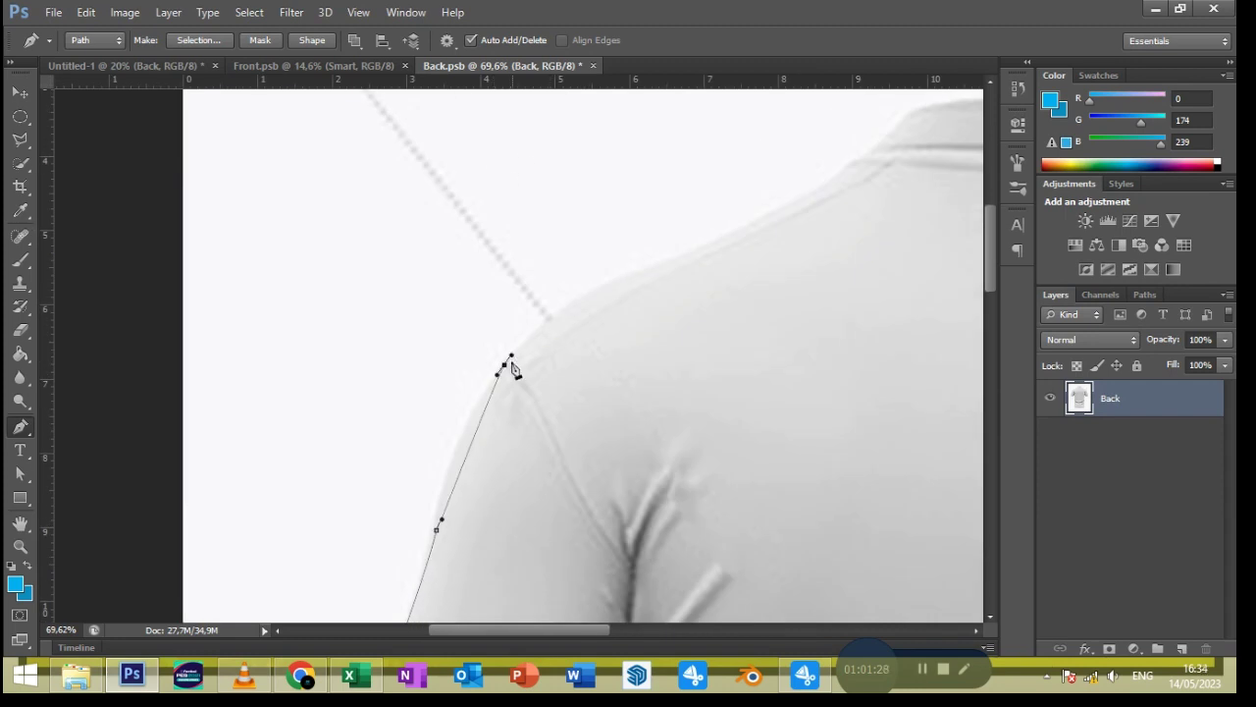
drag(435, 528, 453, 425)
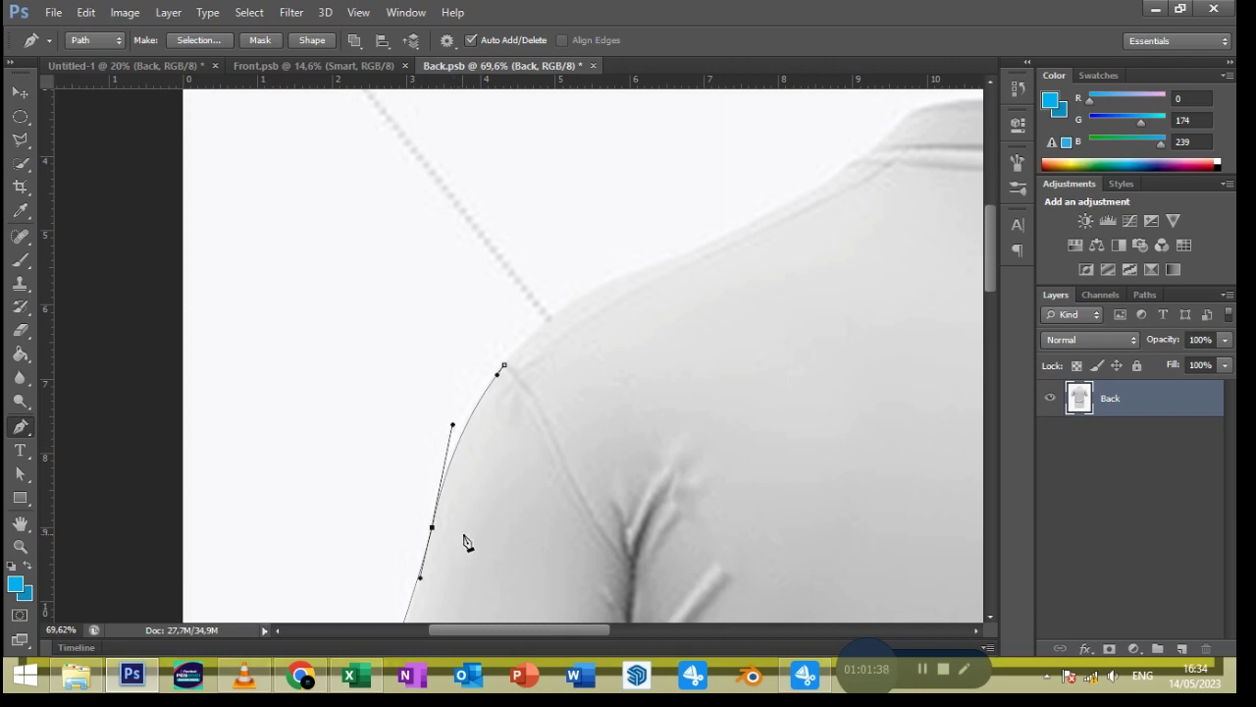
drag(465, 541, 494, 404)
scroll(496, 424, up, 5)
scroll(617, 387, right, 3)
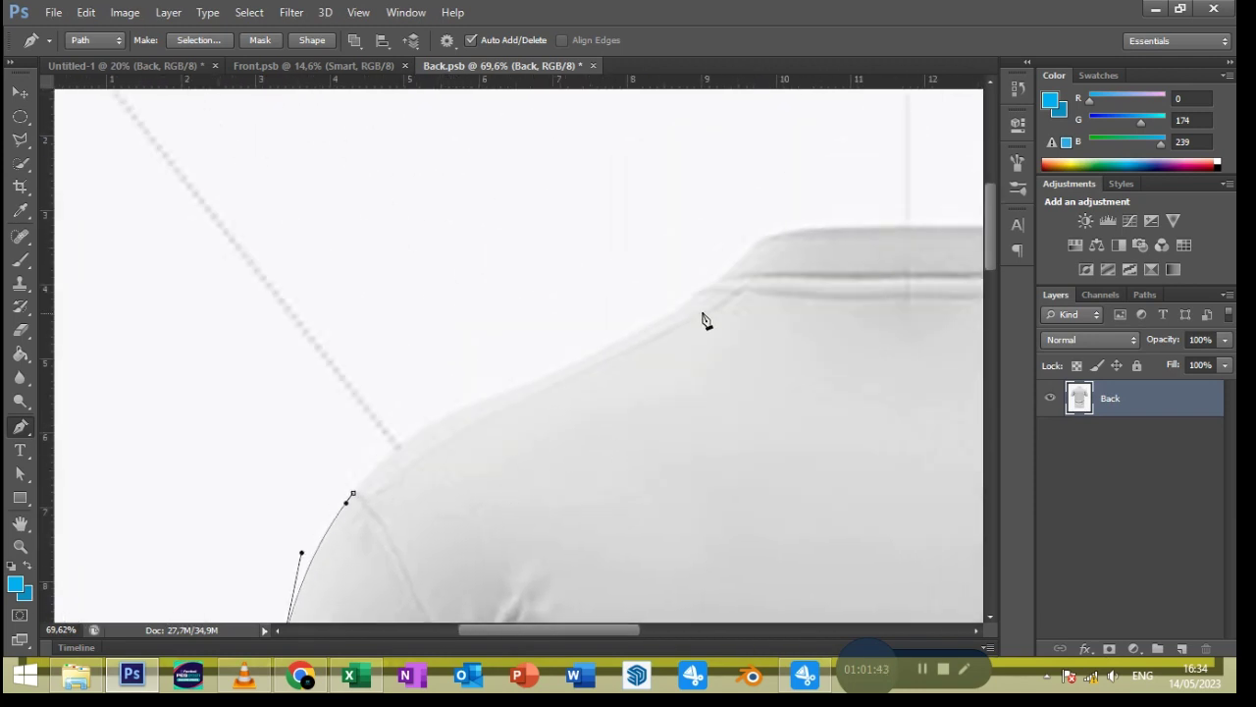
Add and reshape a smooth anchor so the path hugs the left shoulder
drag(521, 386, 535, 382)
drag(355, 491, 376, 446)
drag(509, 389, 478, 394)
scroll(518, 519, up, 3)
scroll(519, 518, right, 2)
Curve the path across the collar top, making the collar's right corner a sharp point
drag(614, 384, 591, 427)
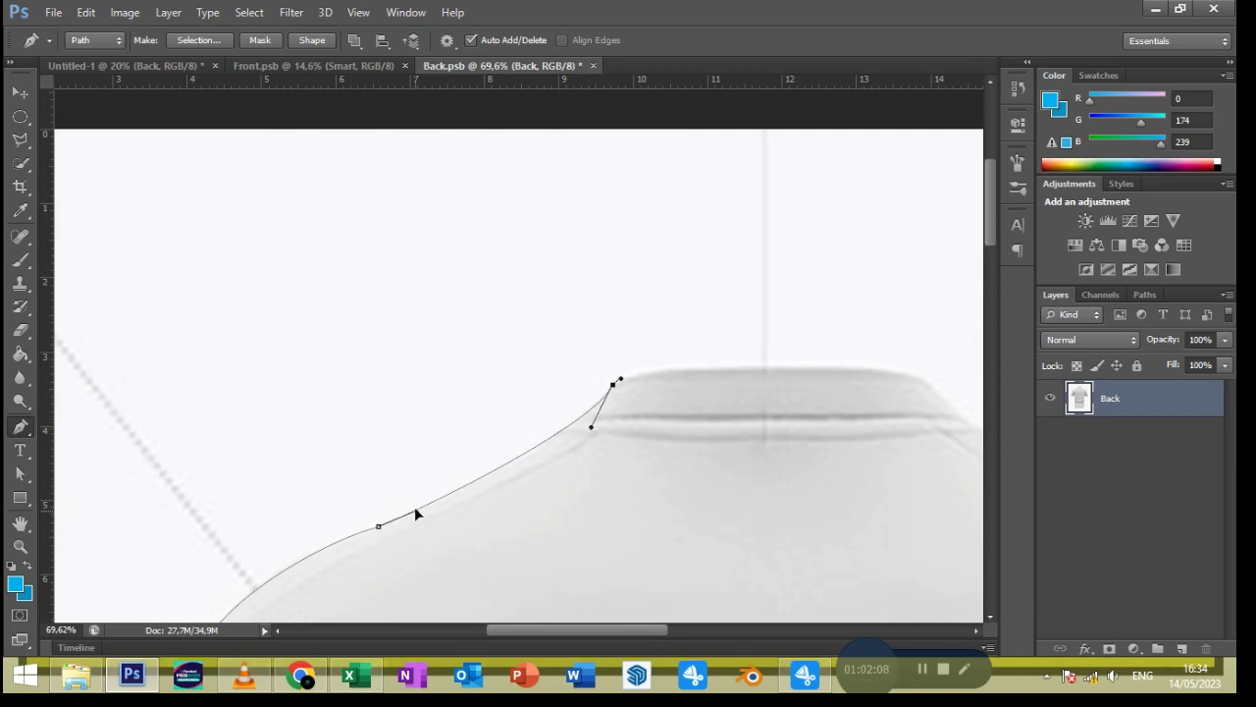
scroll(681, 458, up, 2)
scroll(682, 458, right, 3)
drag(678, 481, 689, 495)
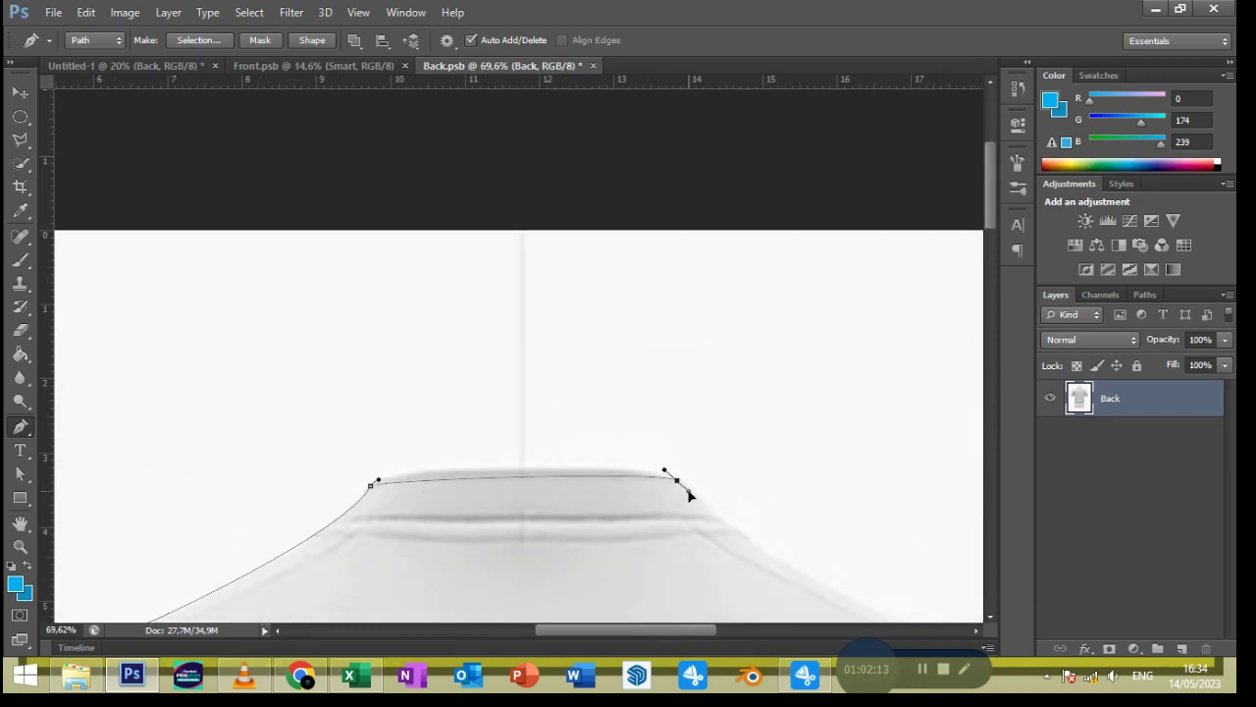
drag(393, 474, 435, 453)
drag(664, 471, 655, 464)
drag(435, 453, 435, 458)
drag(453, 518, 512, 442)
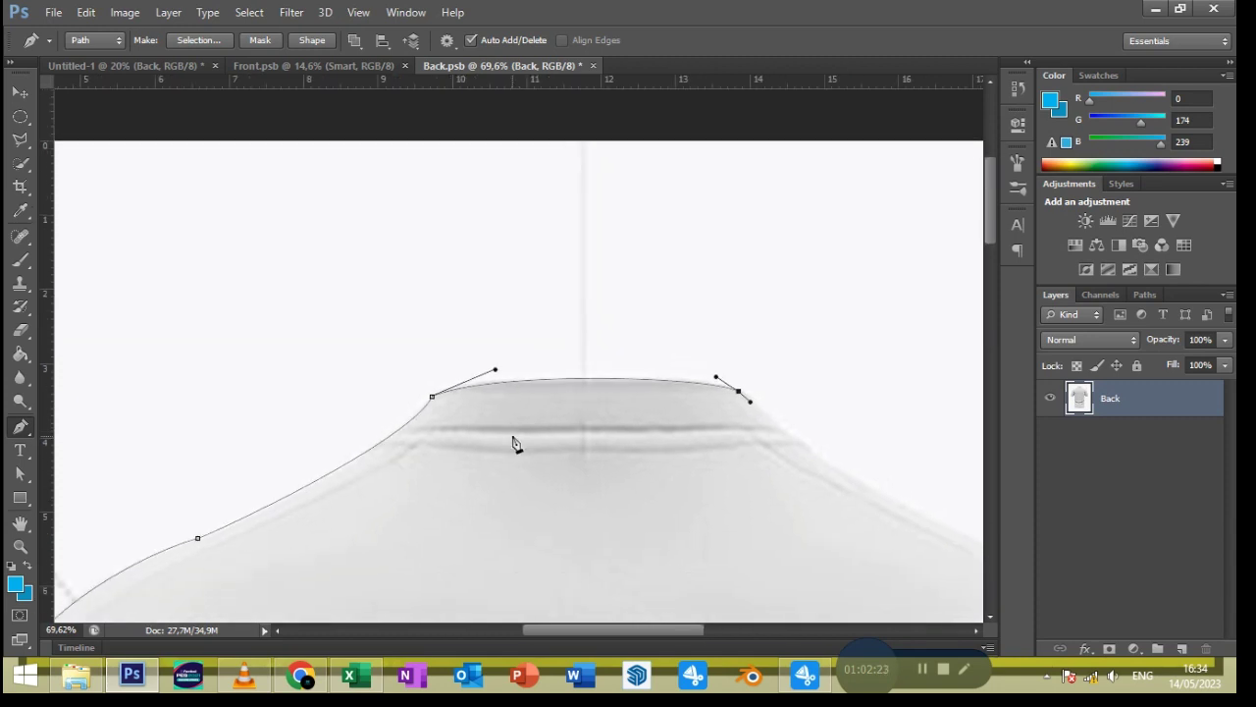
ctrl+click(433, 398)
key(alt)
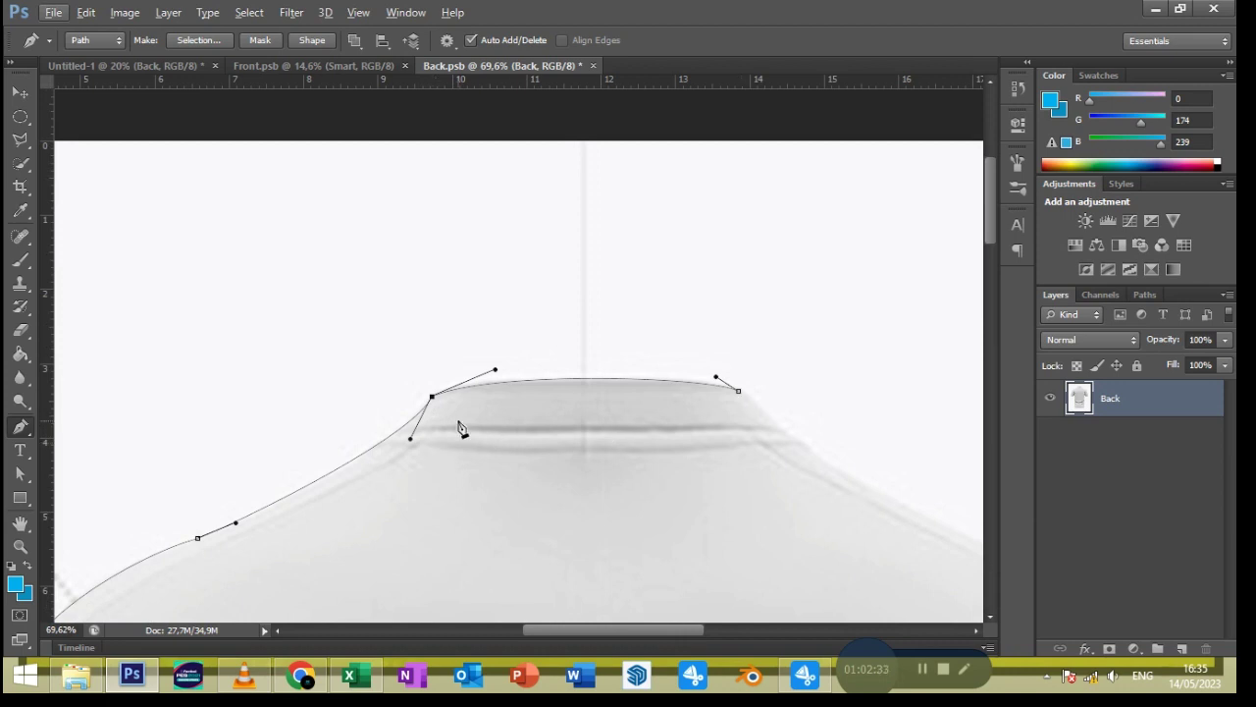
Add curved anchors down the right shoulder from the collar
drag(740, 391, 751, 402)
drag(709, 449, 491, 404)
drag(599, 434, 617, 443)
drag(391, 314, 400, 331)
drag(583, 435, 538, 424)
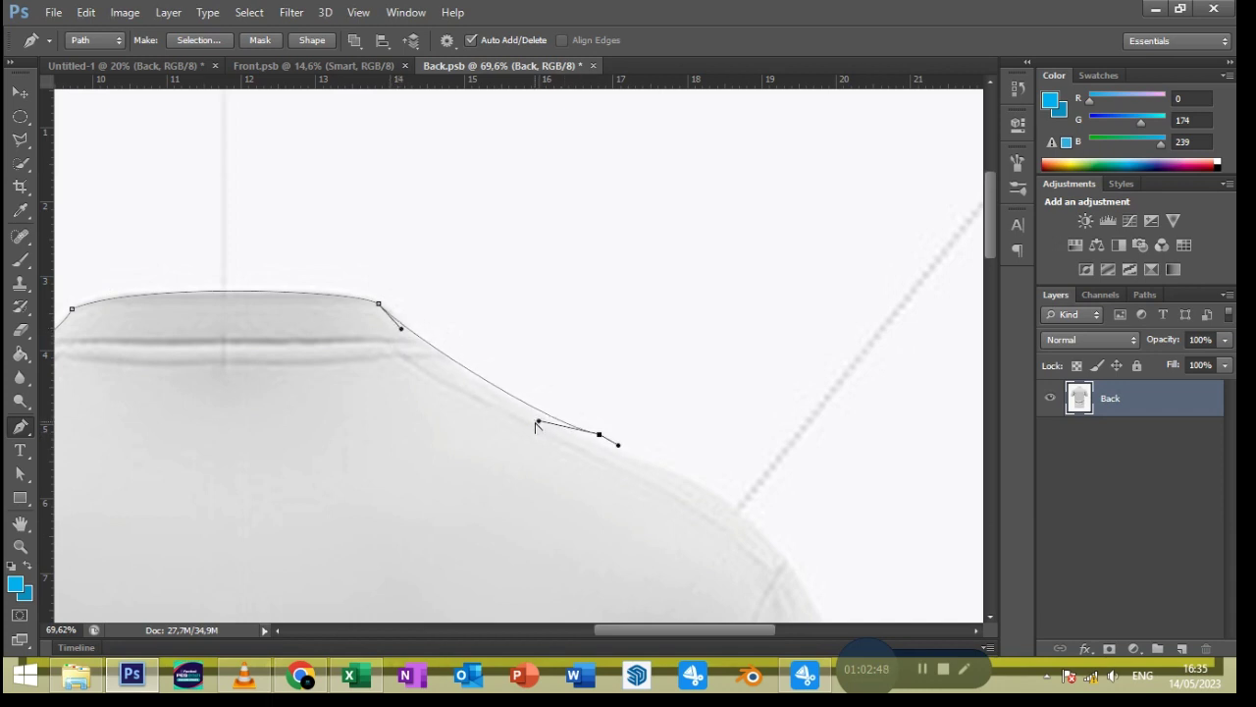
scroll(624, 510, down, 3)
scroll(625, 511, right, 3)
mouse_move(633, 444)
mouse_down()
mouse_move(643, 461)
mouse_move(603, 377)
mouse_up()
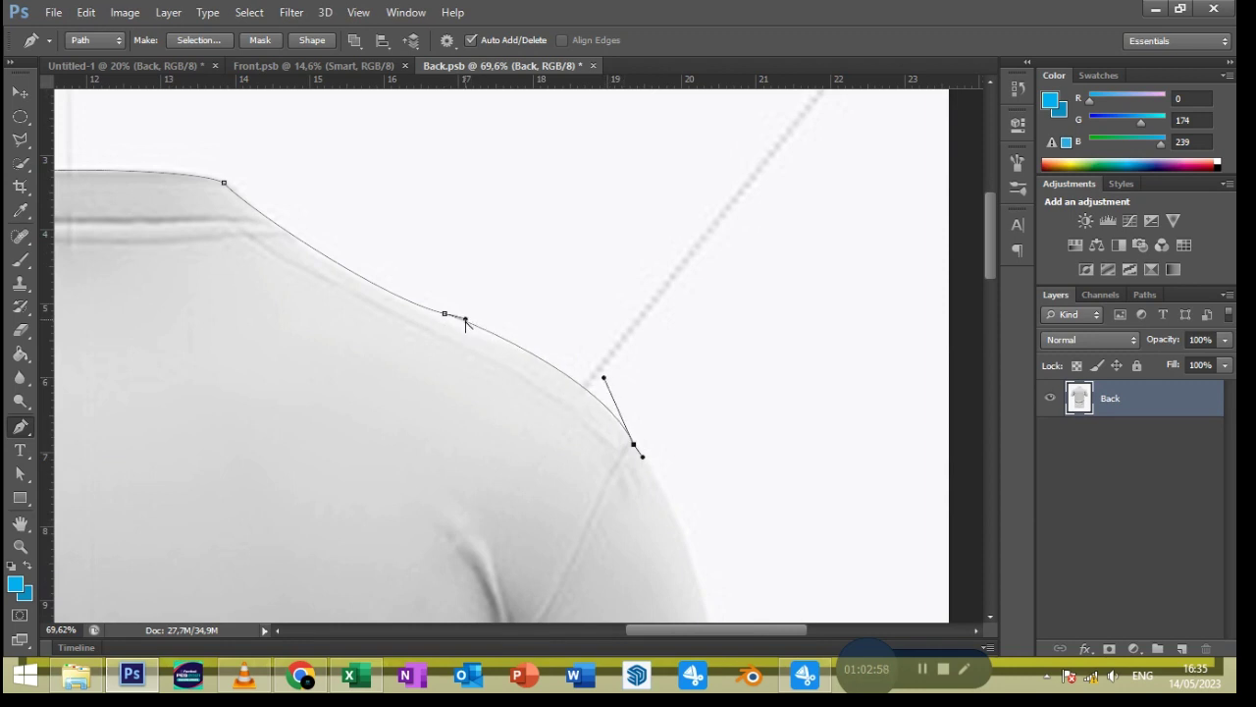
scroll(435, 367, up, 1)
scroll(435, 367, left, 6)
scroll(576, 435, right, 2)
Reshape the right shoulder curve and continue the path toward the right sleeve
ctrl+click(666, 350)
drag(606, 332, 595, 325)
drag(468, 243, 470, 248)
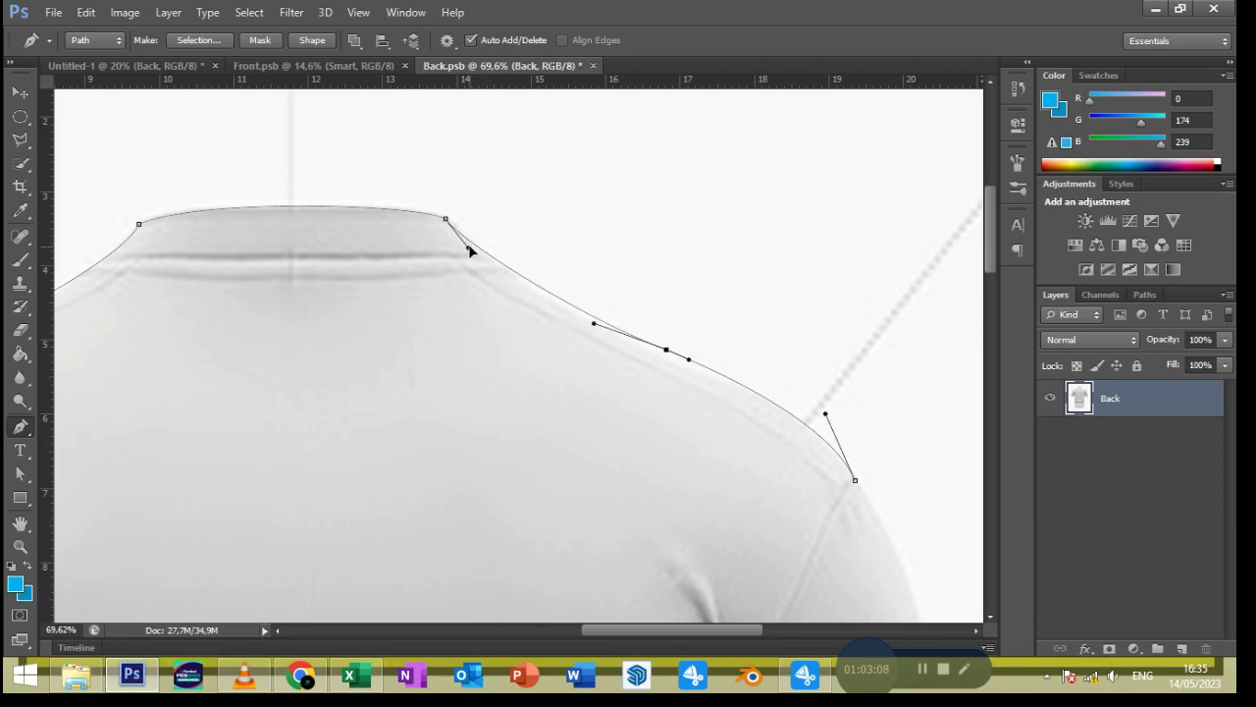
drag(313, 427, 670, 327)
mouse_move(439, 283)
mouse_down()
mouse_move(932, 412)
mouse_move(507, 311)
mouse_move(496, 291)
mouse_up()
drag(536, 255, 514, 346)
mouse_move(494, 211)
mouse_down()
mouse_move(511, 304)
mouse_move(442, 190)
mouse_up()
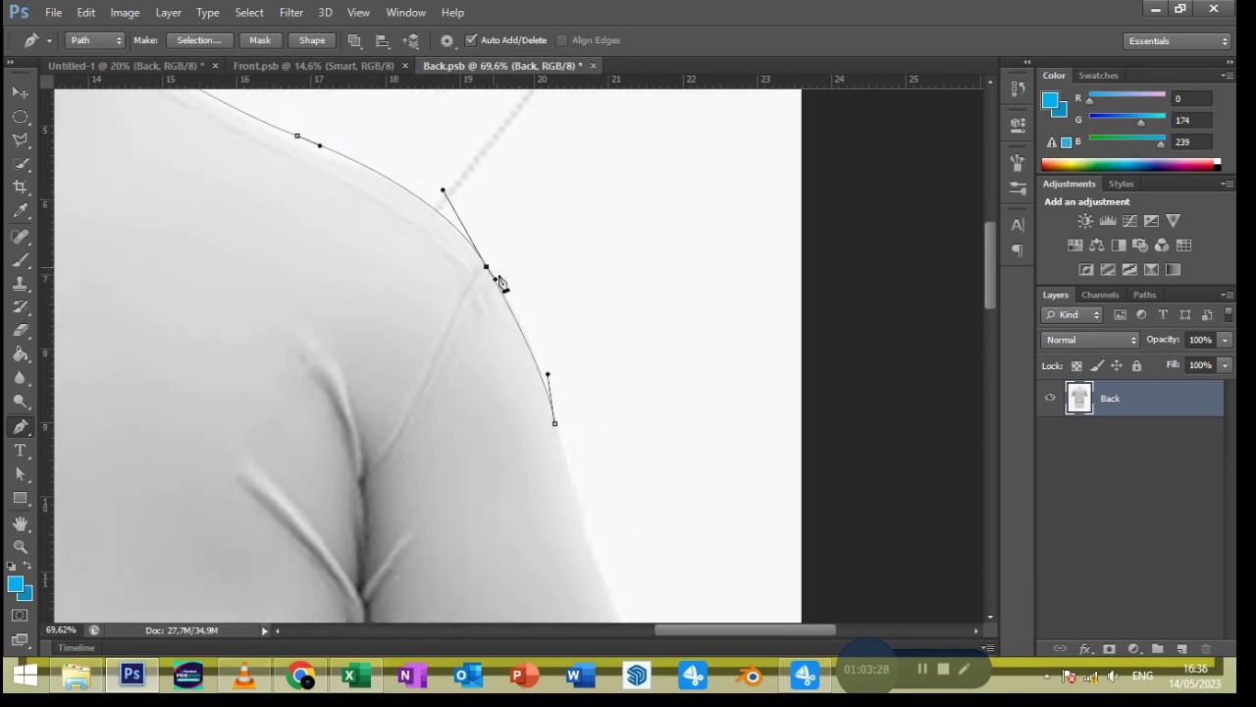
Trace the path down the right sleeve edge and around its cuff, straightening the cuff corner
drag(597, 493, 501, 241)
click(527, 381)
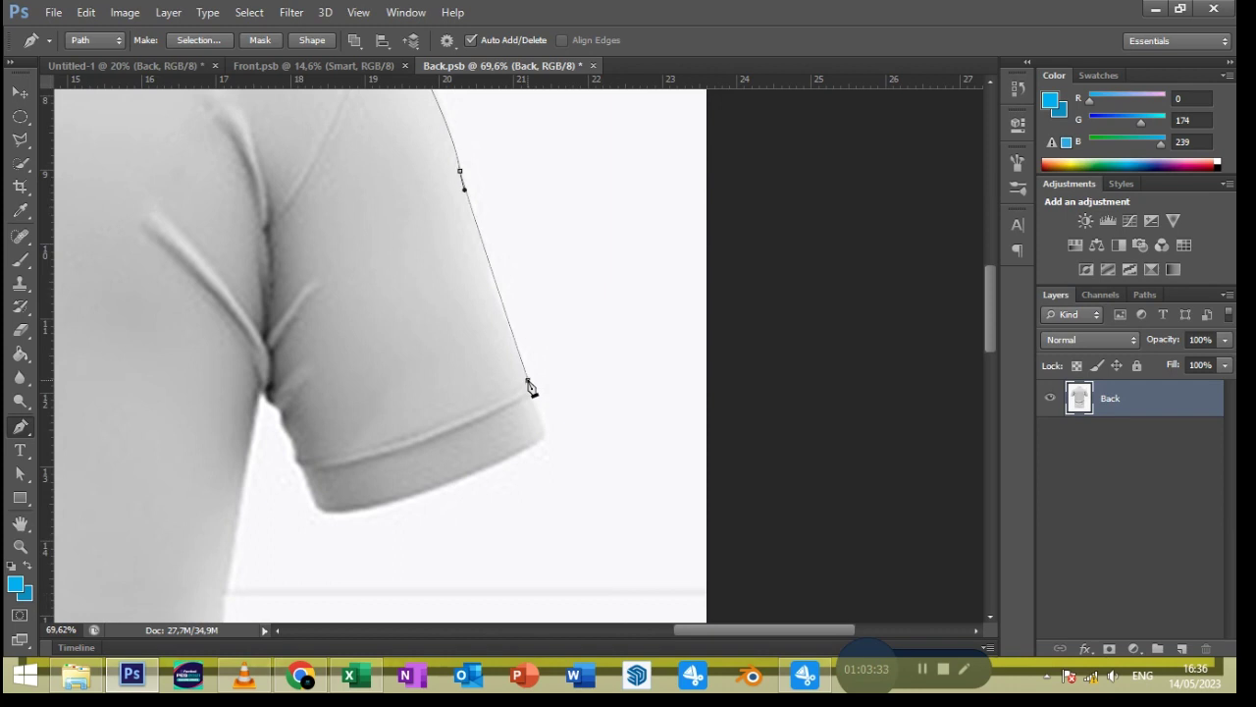
drag(466, 194, 467, 218)
click(546, 433)
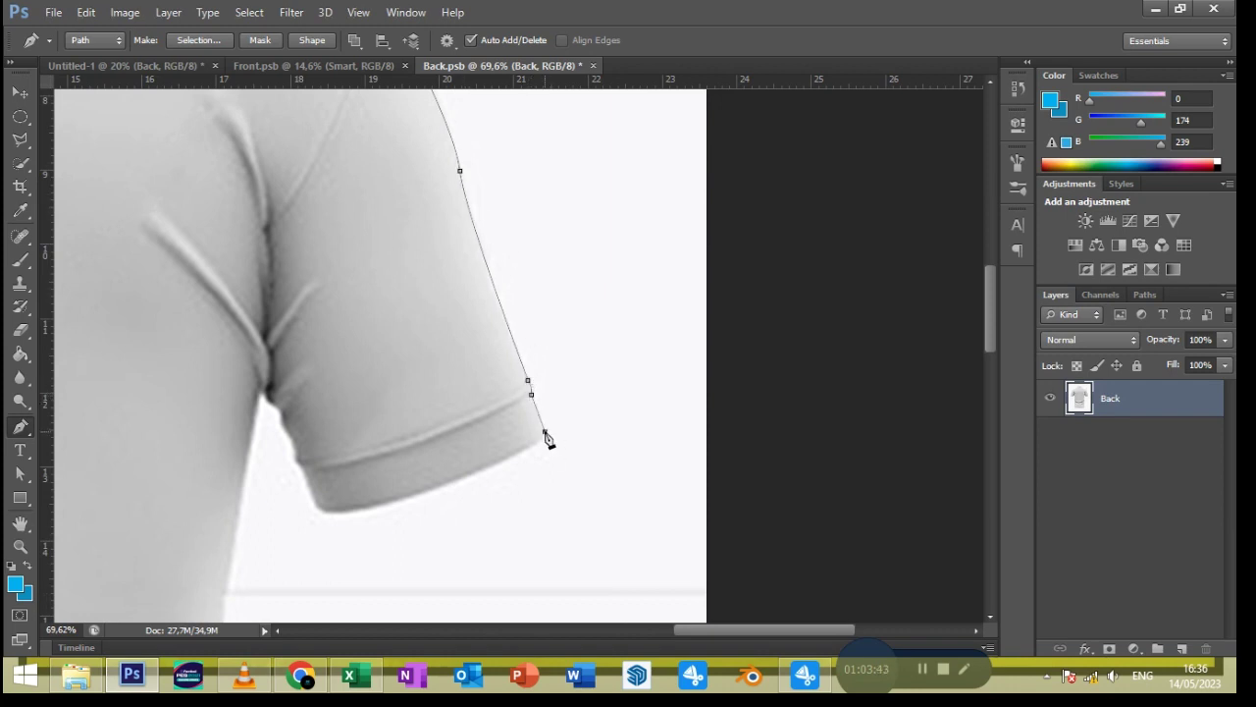
drag(317, 509, 351, 520)
click(302, 472)
scroll(296, 458, up, 1)
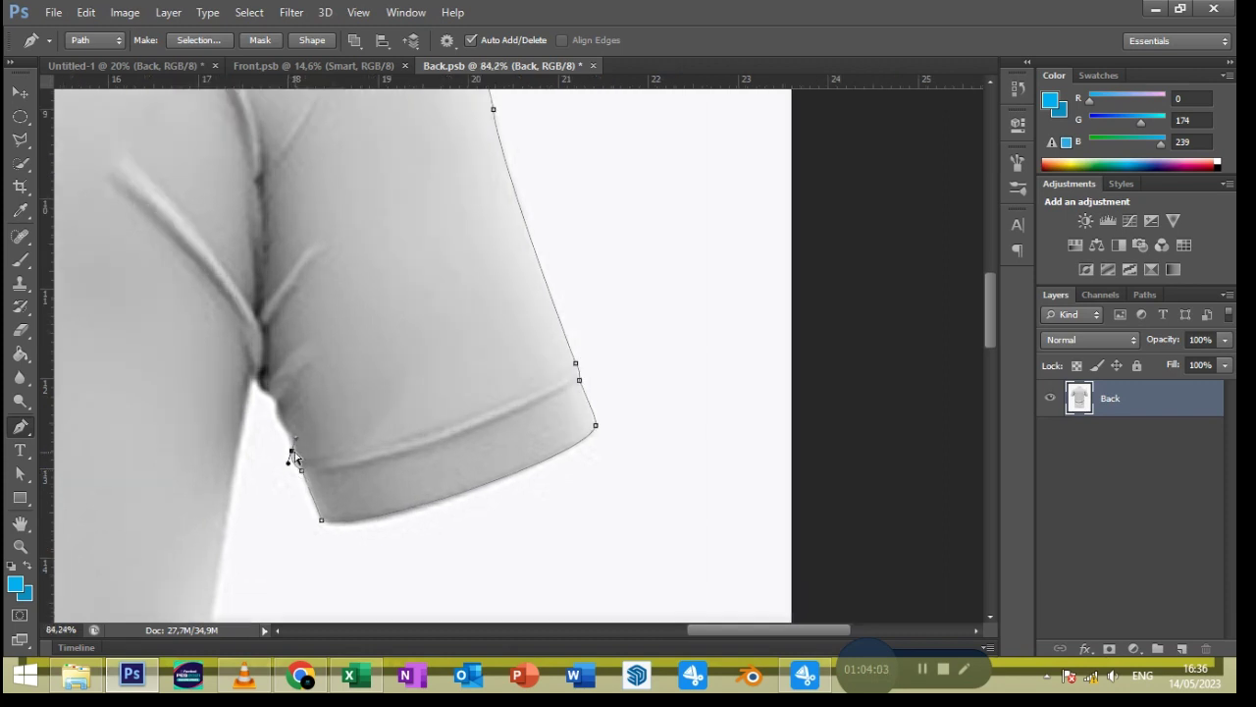
key(alt)
key(alt)
drag(274, 404, 279, 395)
Continue the path from the right armpit down the body's side to the hem corner
drag(274, 494, 311, 296)
drag(245, 406, 247, 449)
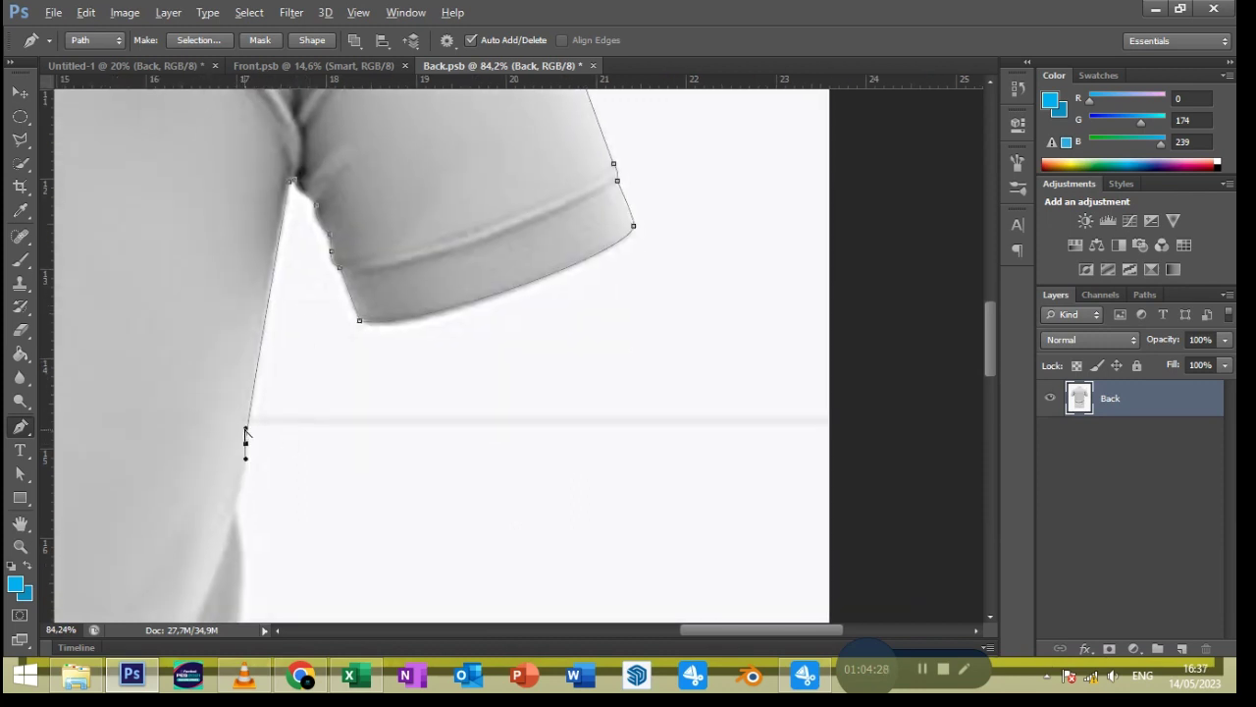
mouse_move(247, 519)
mouse_down()
mouse_move(252, 330)
mouse_move(295, 218)
mouse_up()
scroll(305, 284, down, 2)
drag(253, 331, 268, 264)
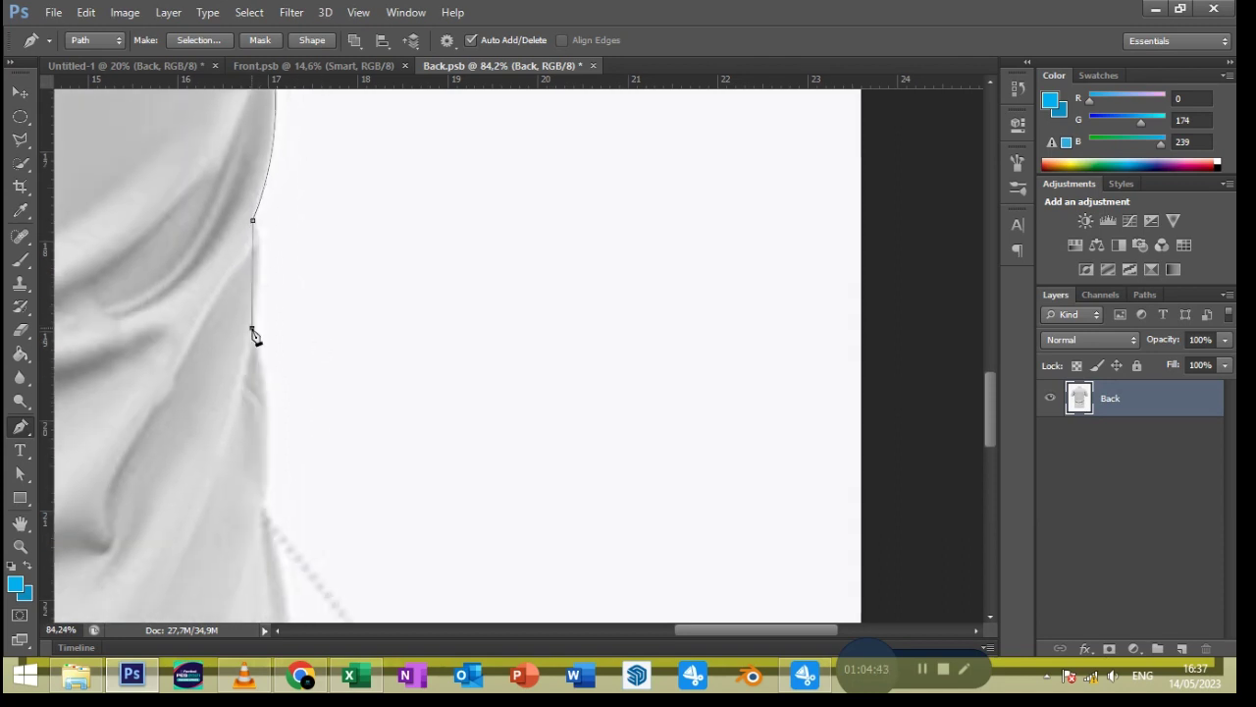
drag(362, 481, 356, 333)
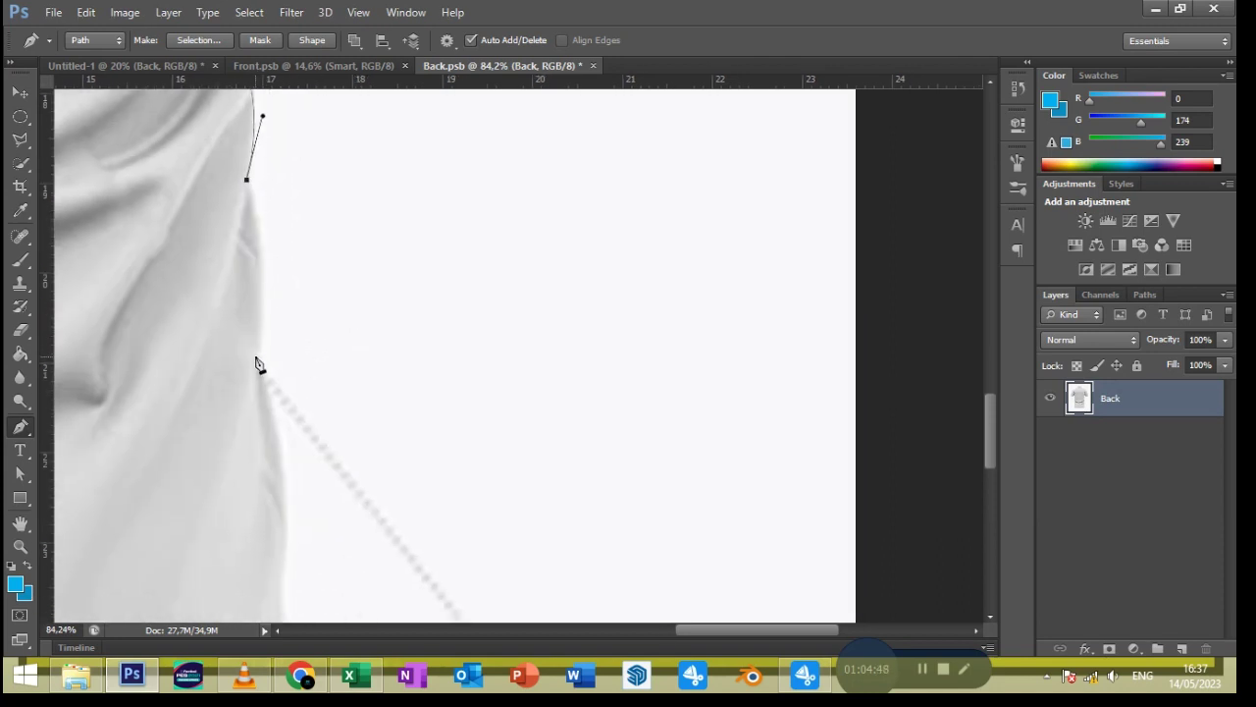
drag(259, 352, 271, 249)
scroll(267, 368, down, 3)
drag(288, 396, 317, 362)
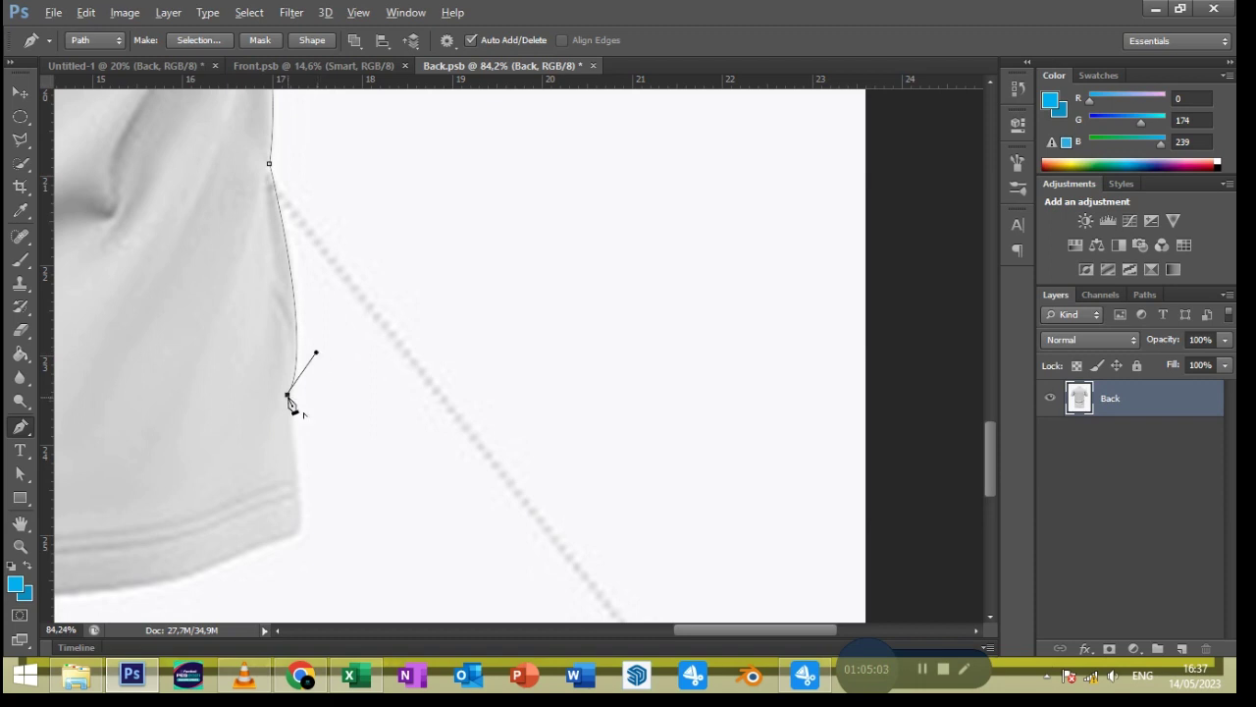
drag(295, 534, 298, 518)
scroll(580, 390, down, 1)
scroll(580, 389, left, 2)
Add curved anchors along the hem and close the path at the starting corner
scroll(261, 521, down, 1)
scroll(261, 522, left, 3)
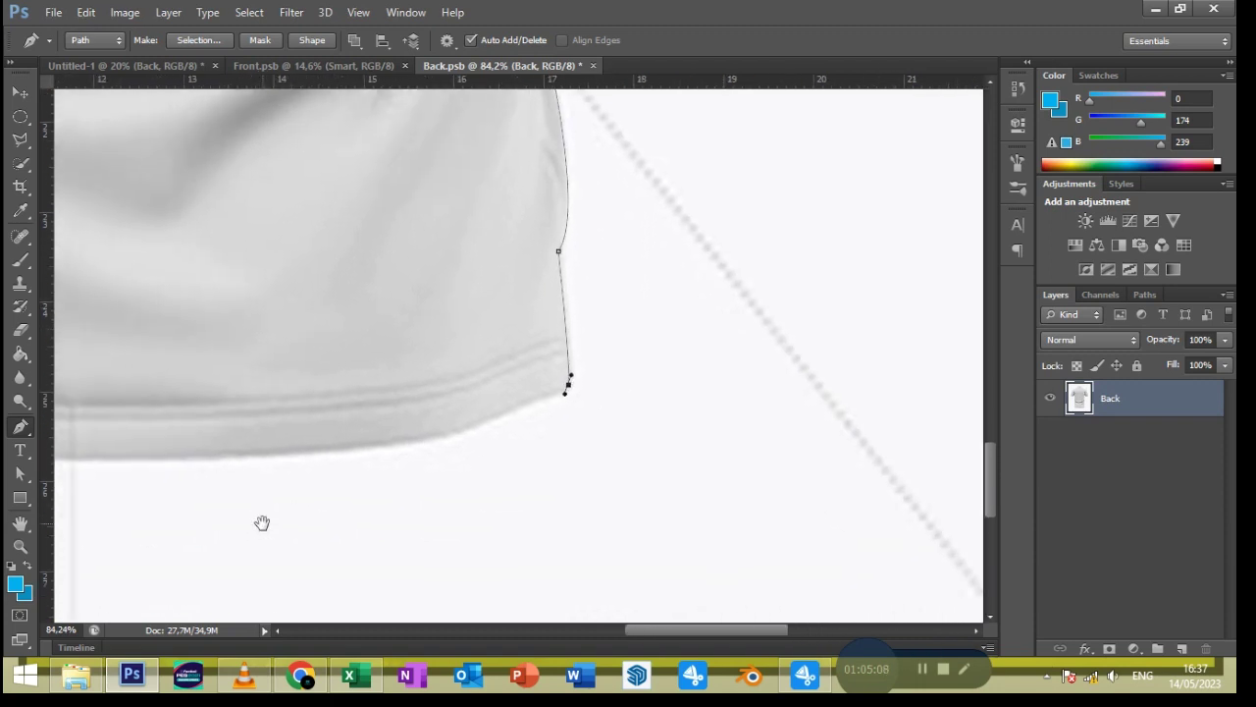
scroll(144, 466, left, 1)
drag(143, 457, 134, 458)
drag(496, 422, 502, 439)
click(566, 420)
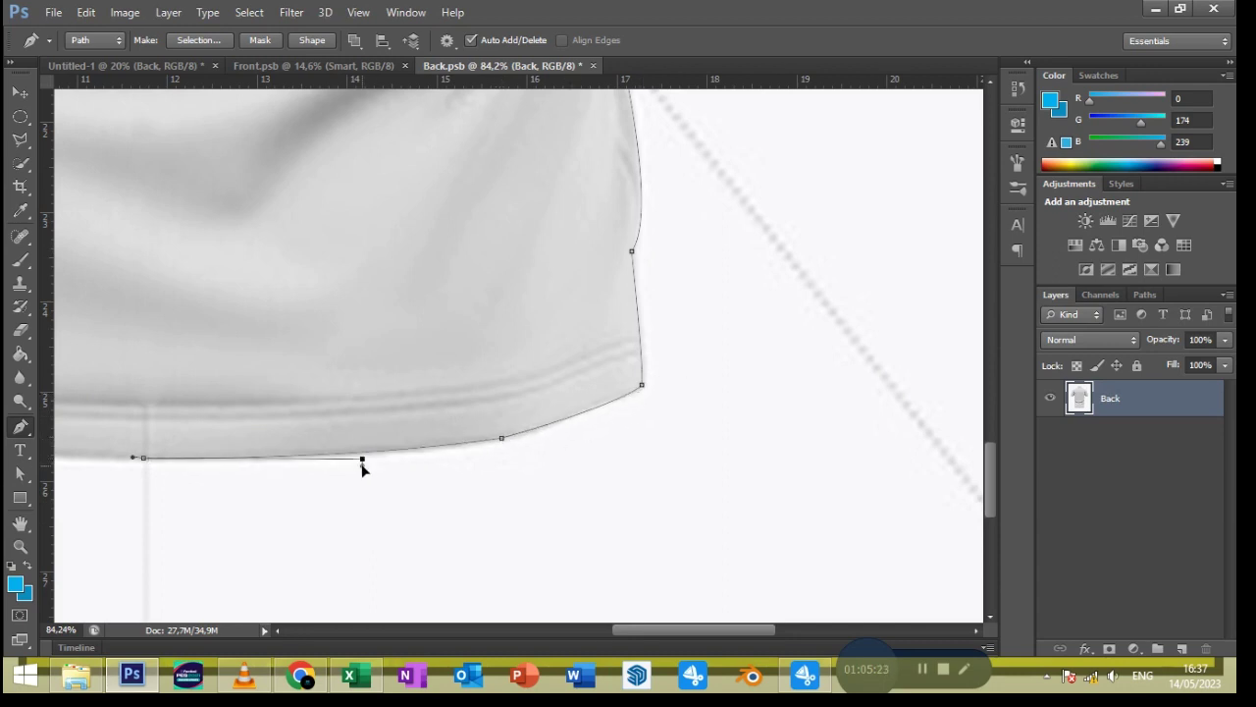
drag(301, 499, 774, 556)
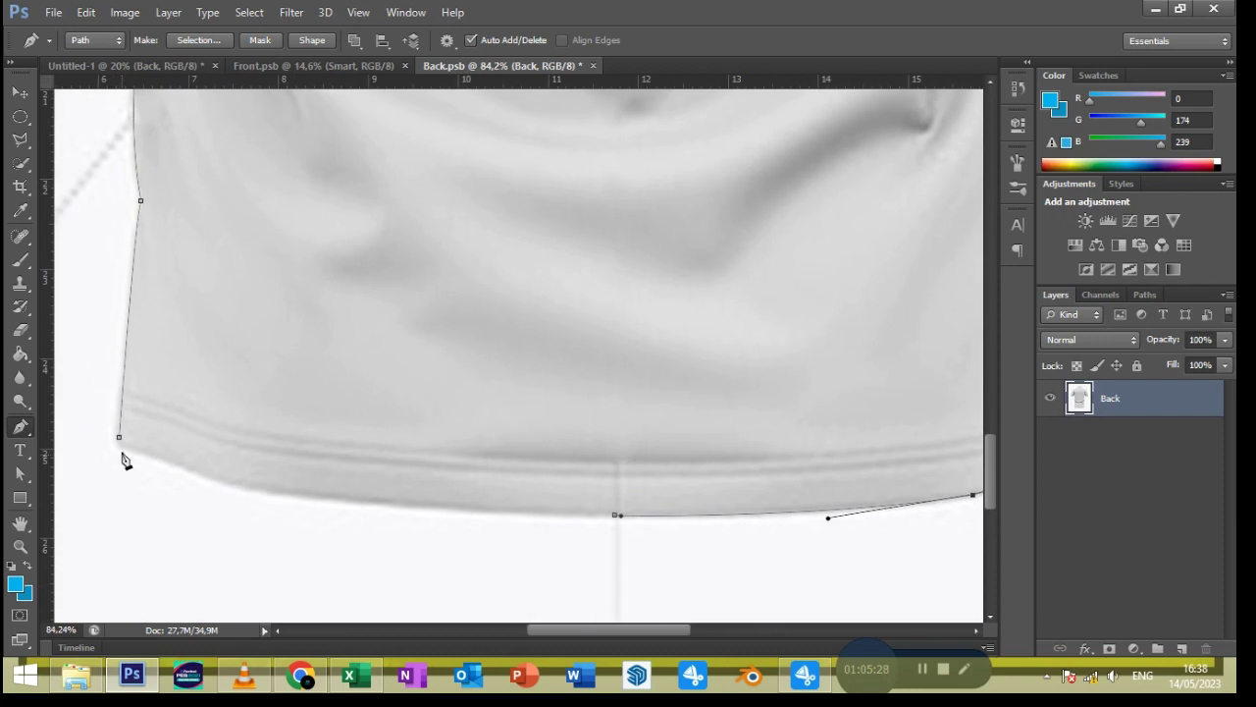
drag(121, 438, 115, 391)
click(279, 477)
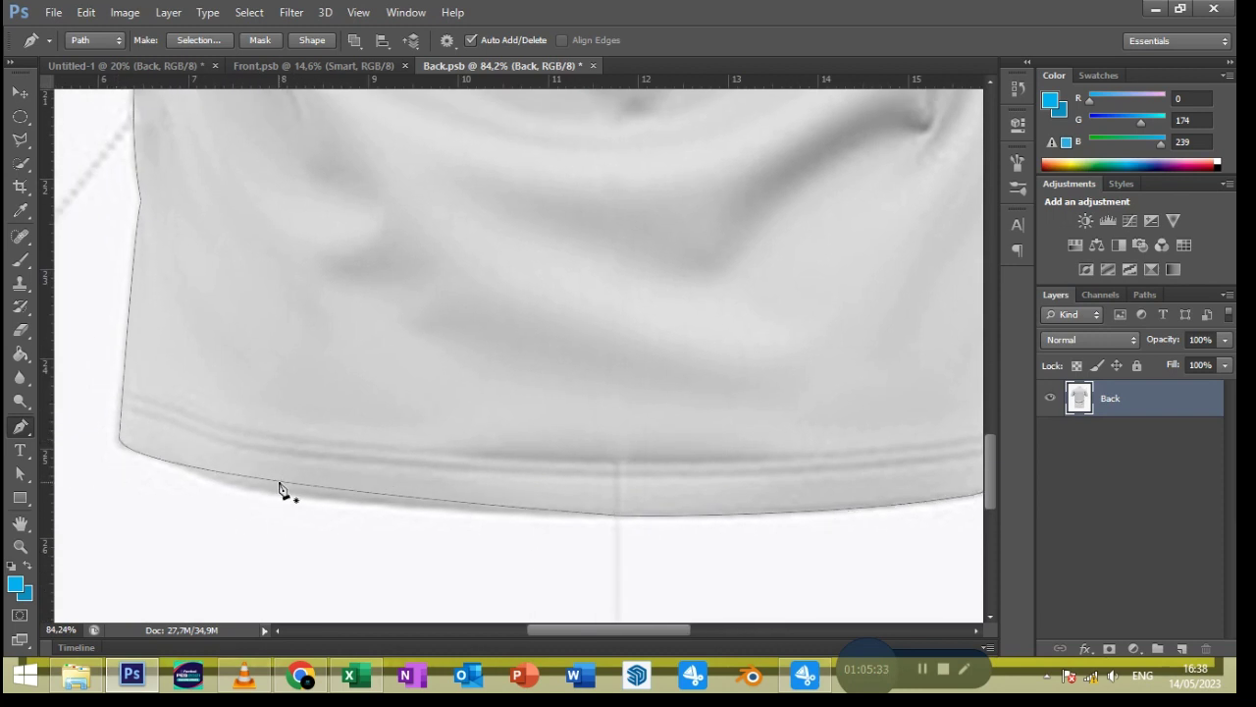
Refine the hem anchors and curves, nudging the lower-left corner point down
drag(279, 490, 276, 494)
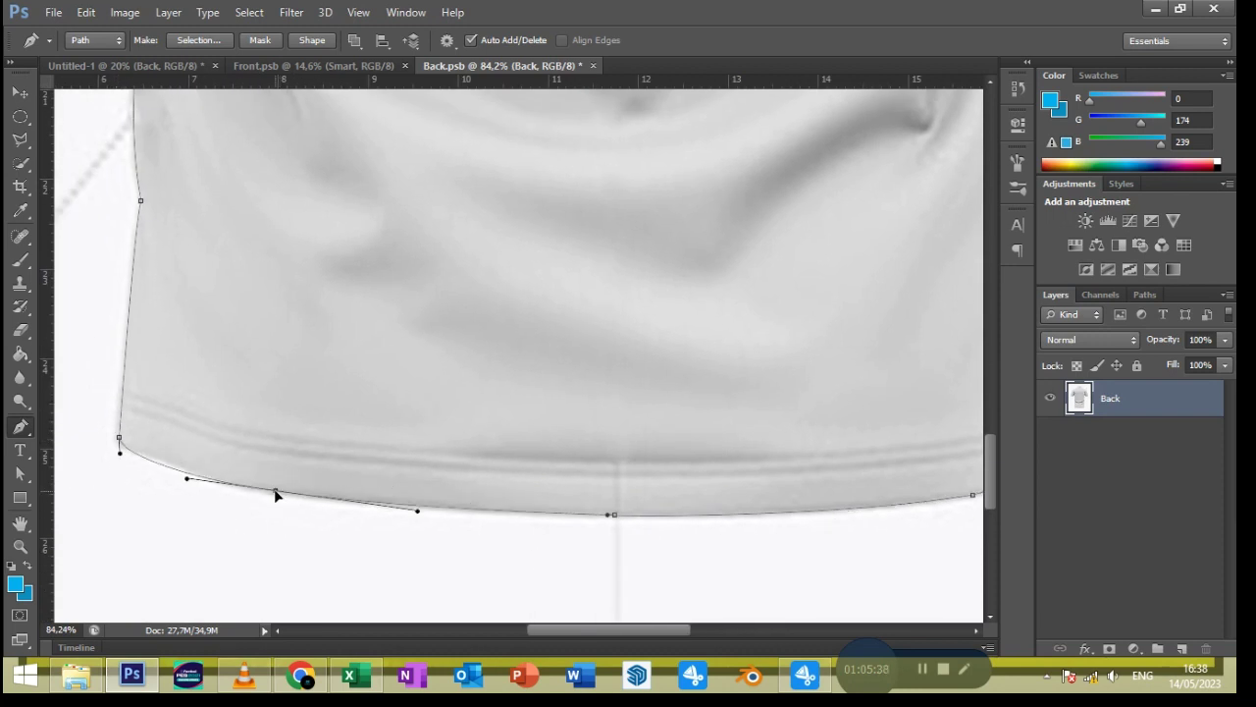
drag(187, 482, 192, 481)
drag(278, 500, 262, 495)
mouse_move(177, 481)
mouse_down()
mouse_move(180, 465)
mouse_move(209, 486)
mouse_up()
drag(118, 437, 119, 444)
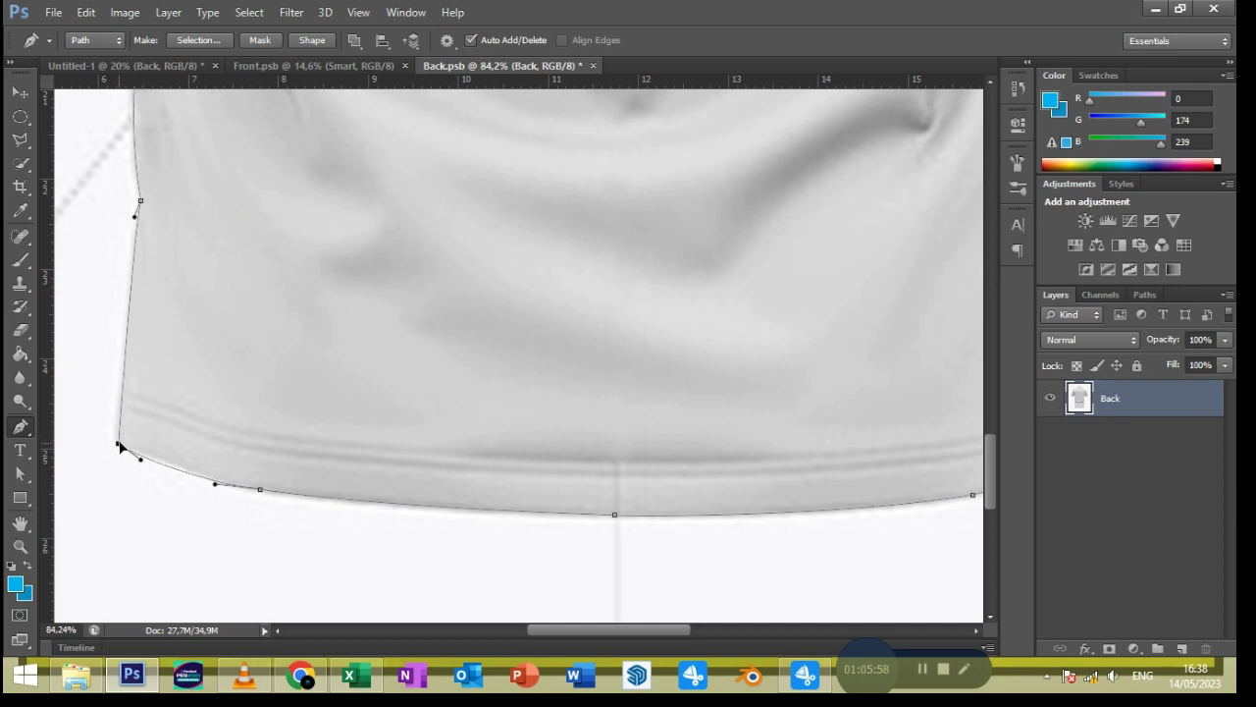
mouse_move(216, 484)
mouse_down()
mouse_move(239, 488)
mouse_move(195, 472)
mouse_up()
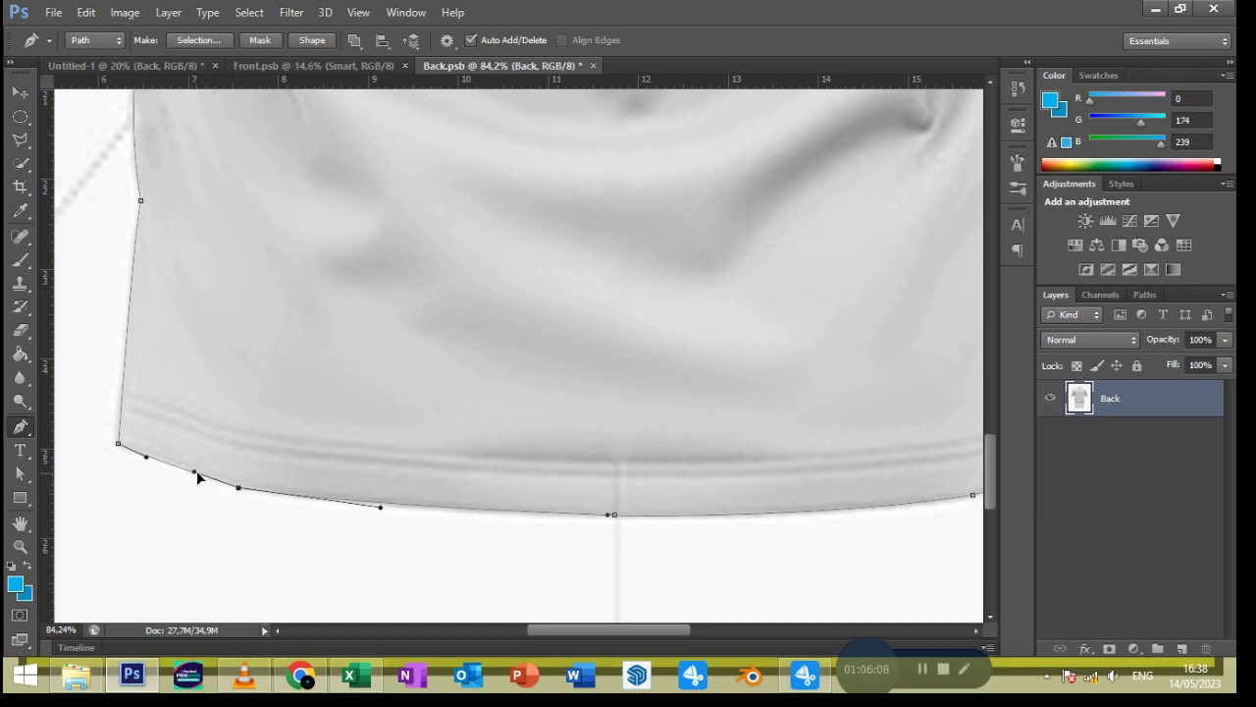
drag(381, 508, 310, 506)
scroll(434, 529, down, 3)
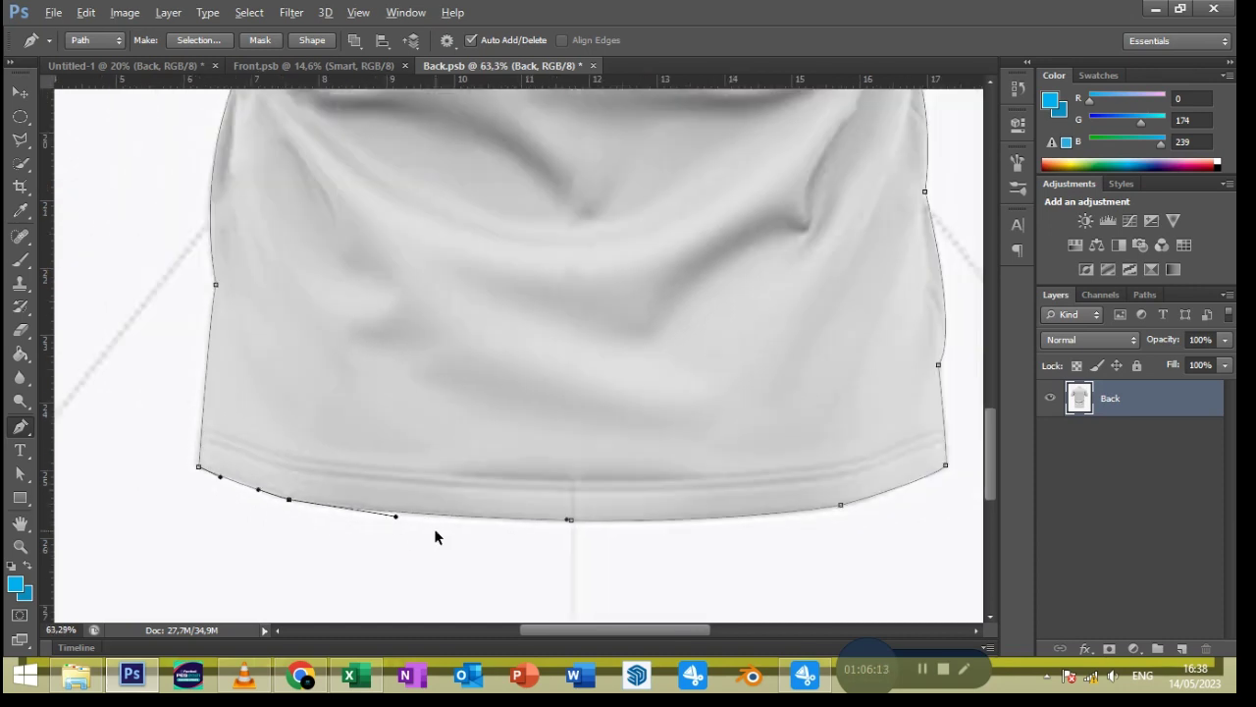
scroll(433, 529, down, 2)
Turn the outline into a selection, copy the shirt to a new layer and hide Back
key(Return)
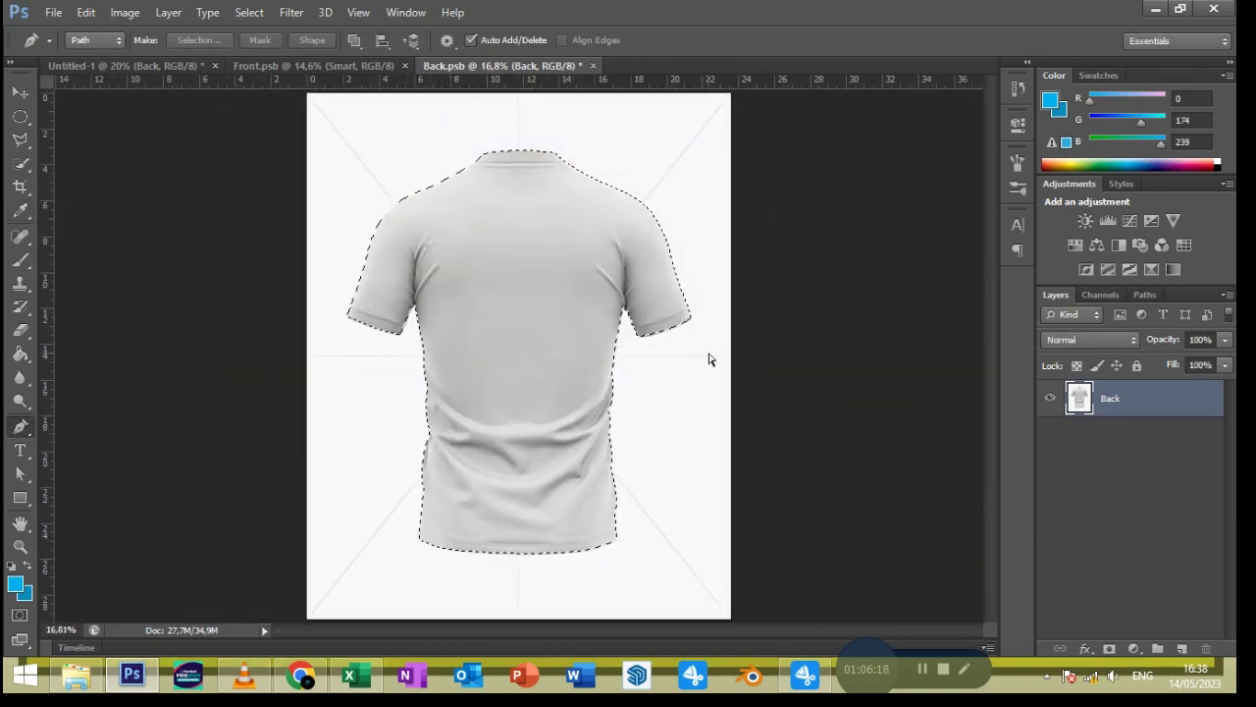
key(ctrl+j)
click(1050, 434)
scroll(638, 300, up, 3)
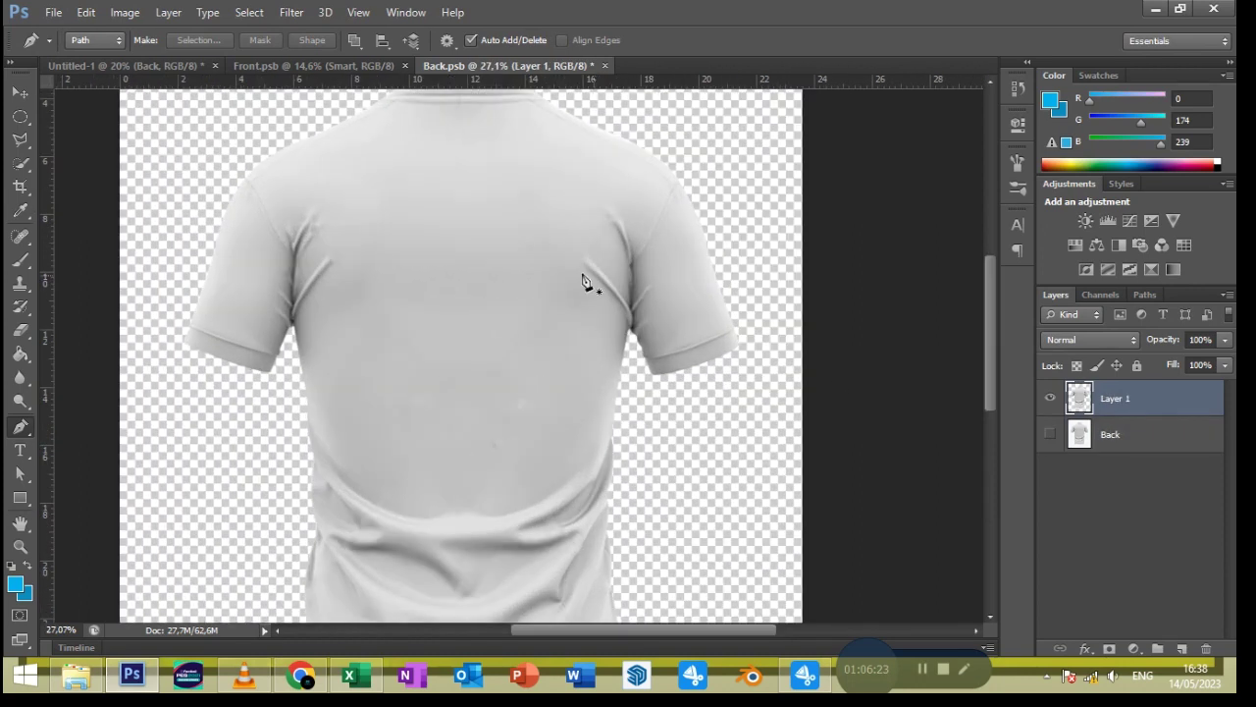
scroll(533, 321, down, 3)
scroll(458, 435, down, 2)
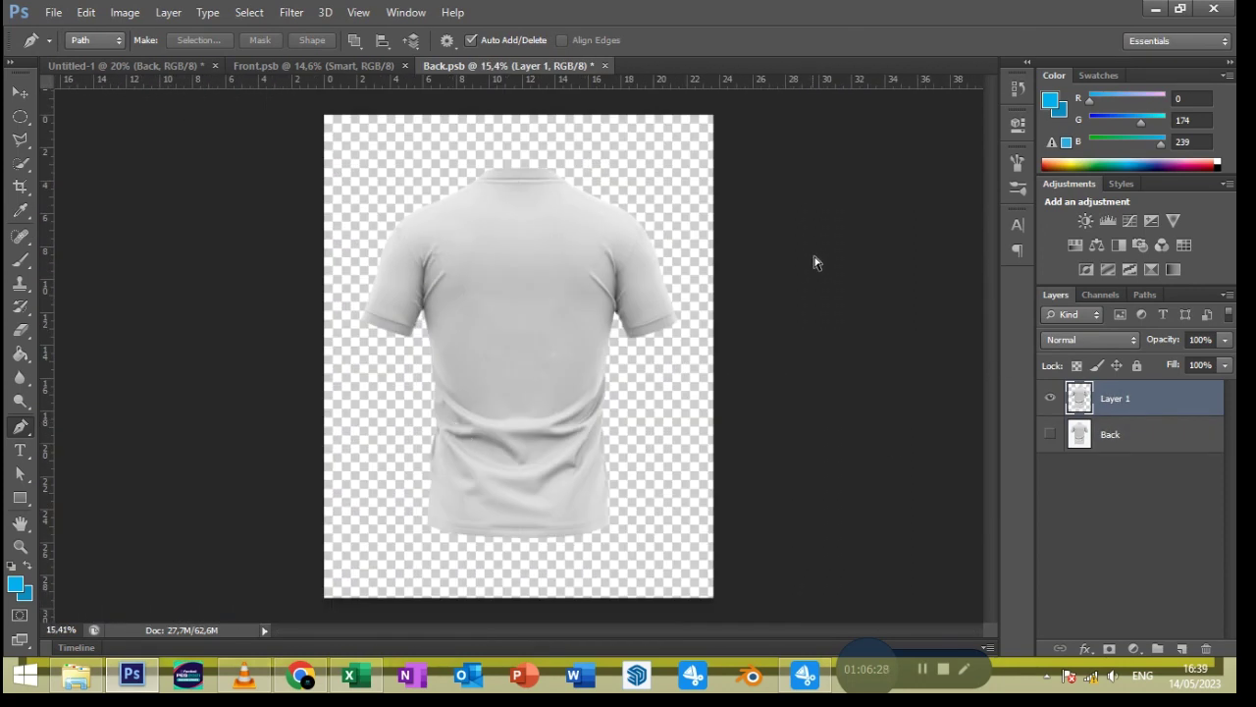
Duplicate the shirt layer and darken it with brightness -150 and a Curves adjustment
key(ctrl+j)
key(ctrl+j)
click(125, 12)
click(608, 53)
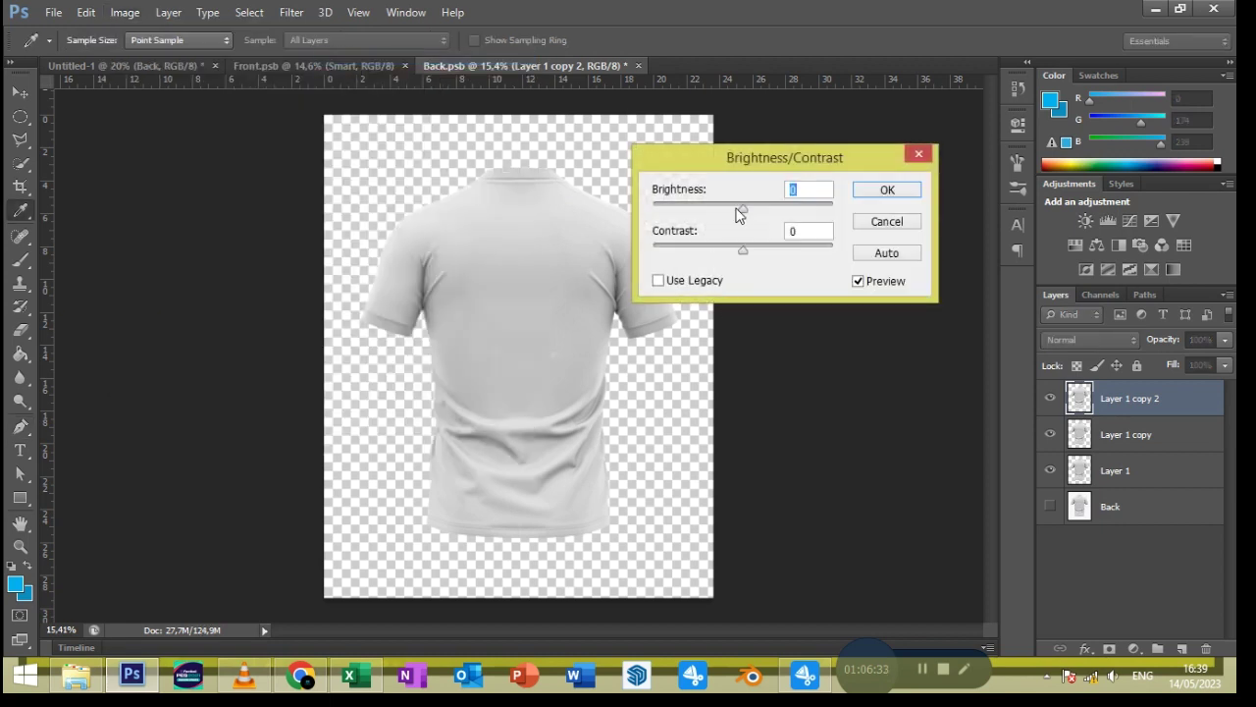
drag(743, 208, 653, 208)
click(886, 190)
key(ctrl+m)
drag(708, 407, 772, 412)
click(1017, 112)
Set the darkened copy to Screen blend mode and change the other copy's blend mode
click(1090, 339)
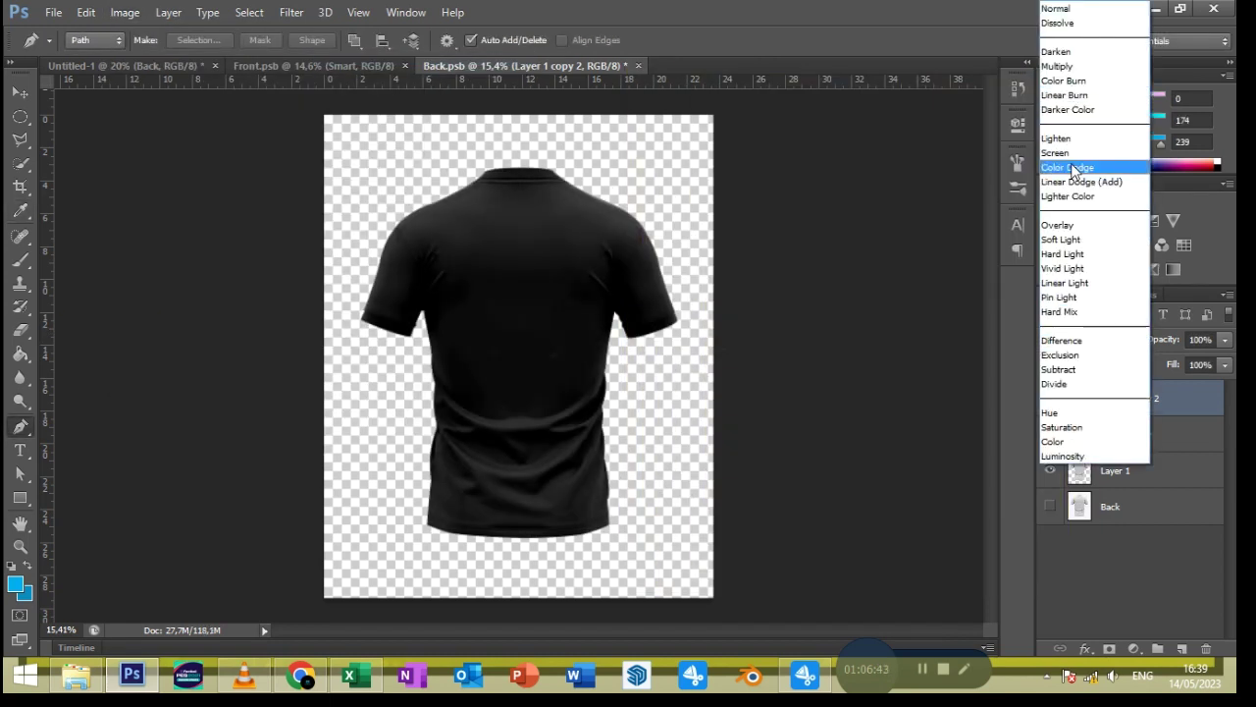
click(1080, 167)
click(1104, 424)
click(1089, 340)
click(1065, 104)
Group the two shirt copy layers and name the group Fix
shift+click(1117, 411)
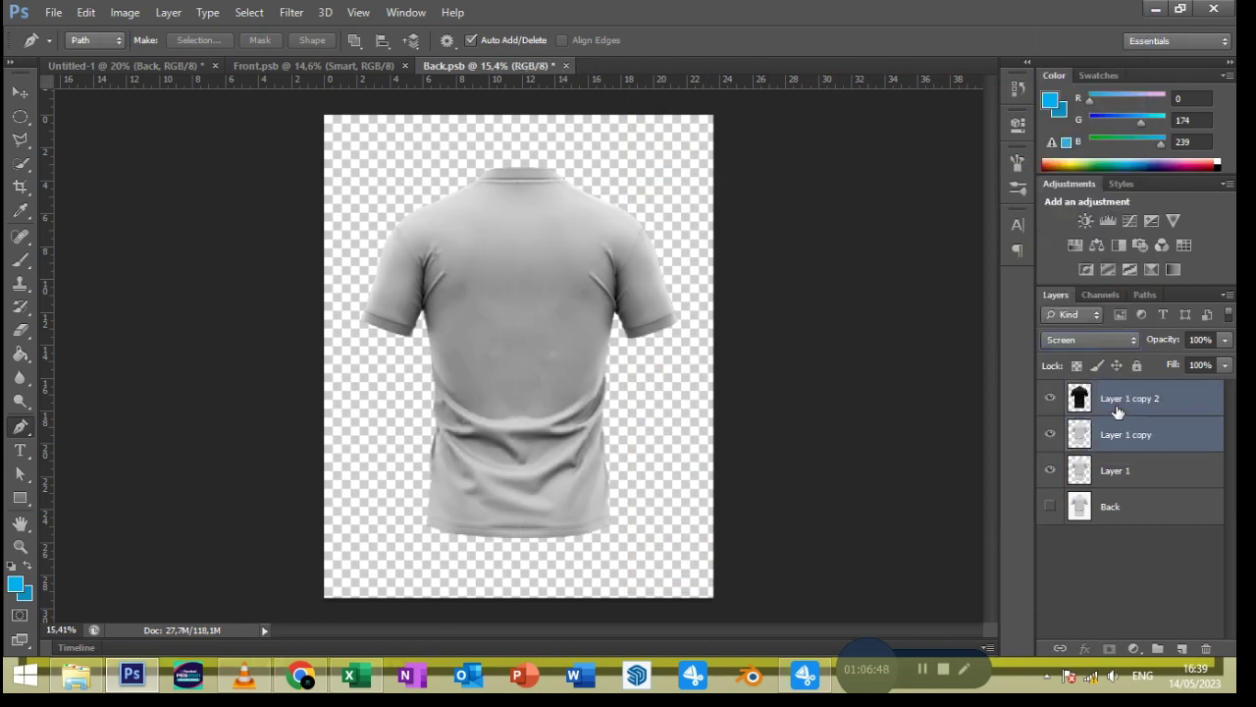
key(ctrl+g)
double_click(1117, 396)
text(Fi)
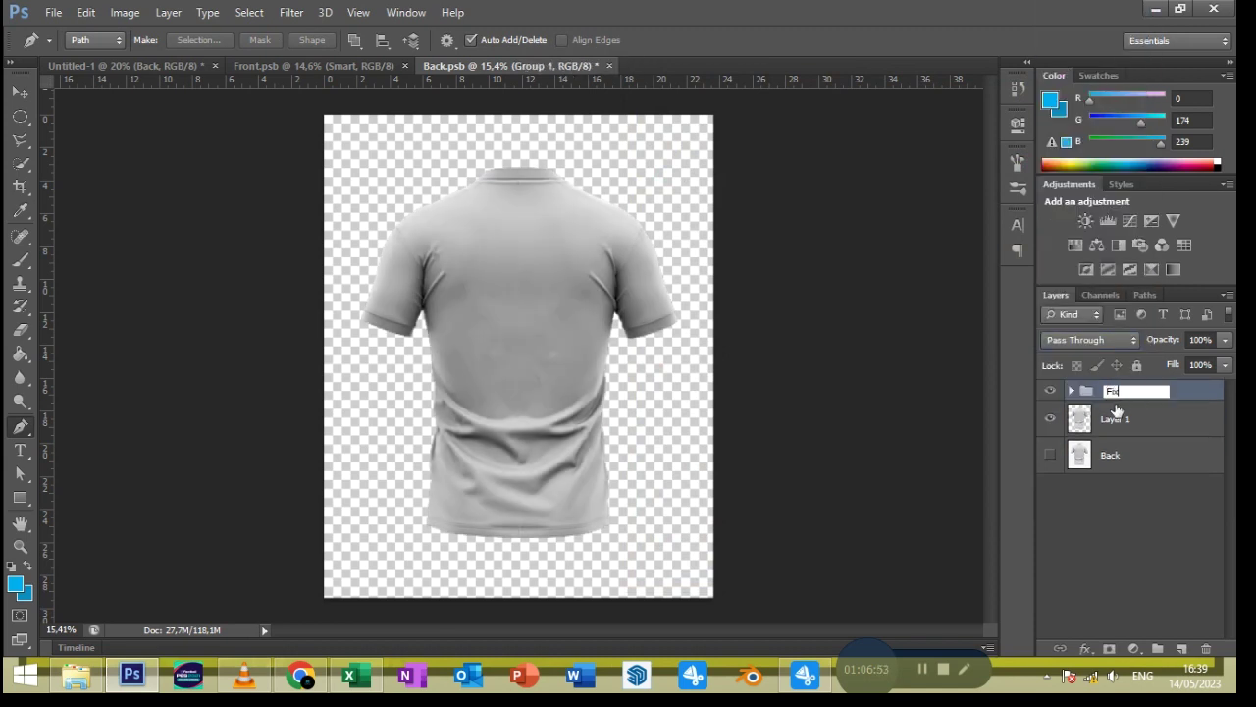
click(1117, 412)
Start the body path at the lower left and trace up the left armpit seam to the shoulder
click(413, 535)
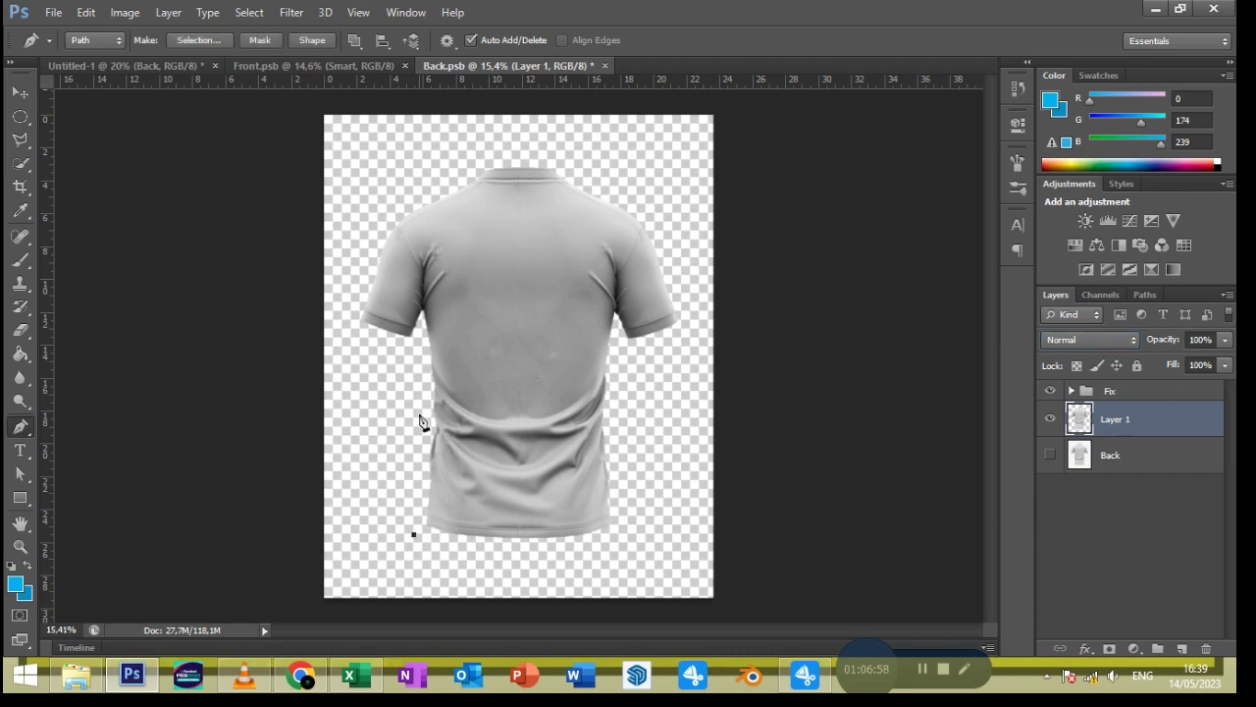
click(423, 314)
scroll(436, 310, up, 3)
scroll(436, 310, up, 2)
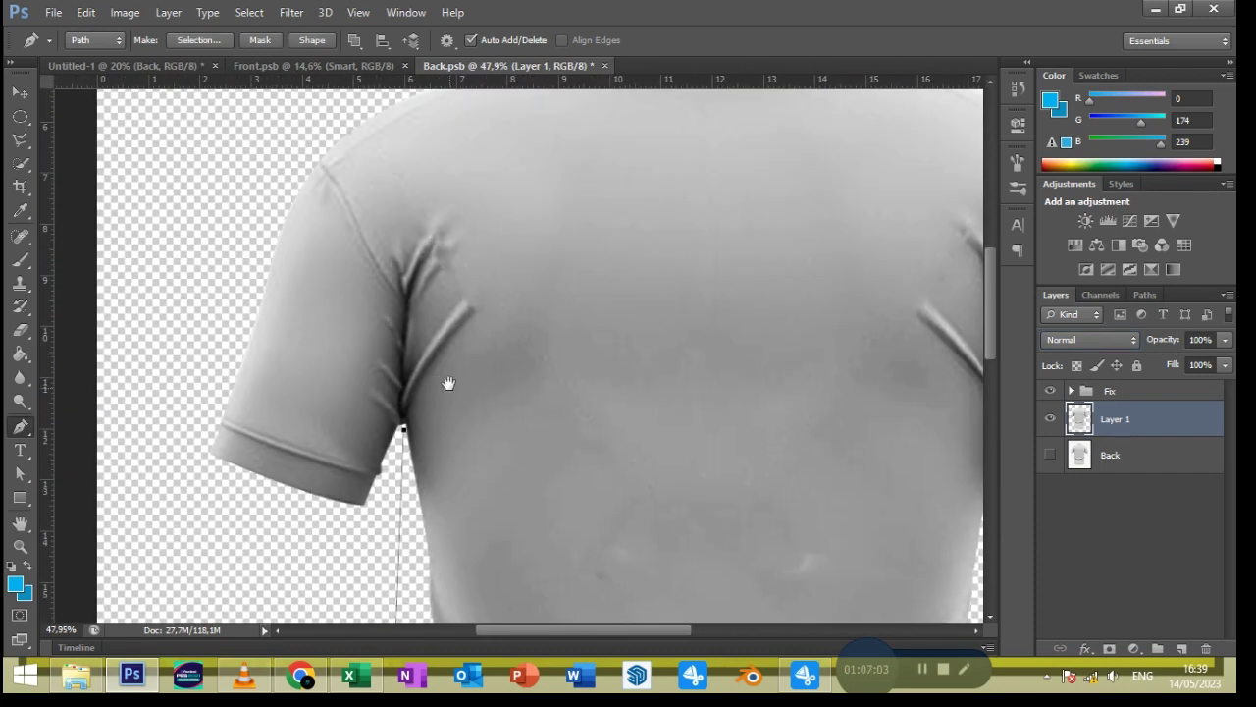
scroll(404, 424, up, 1)
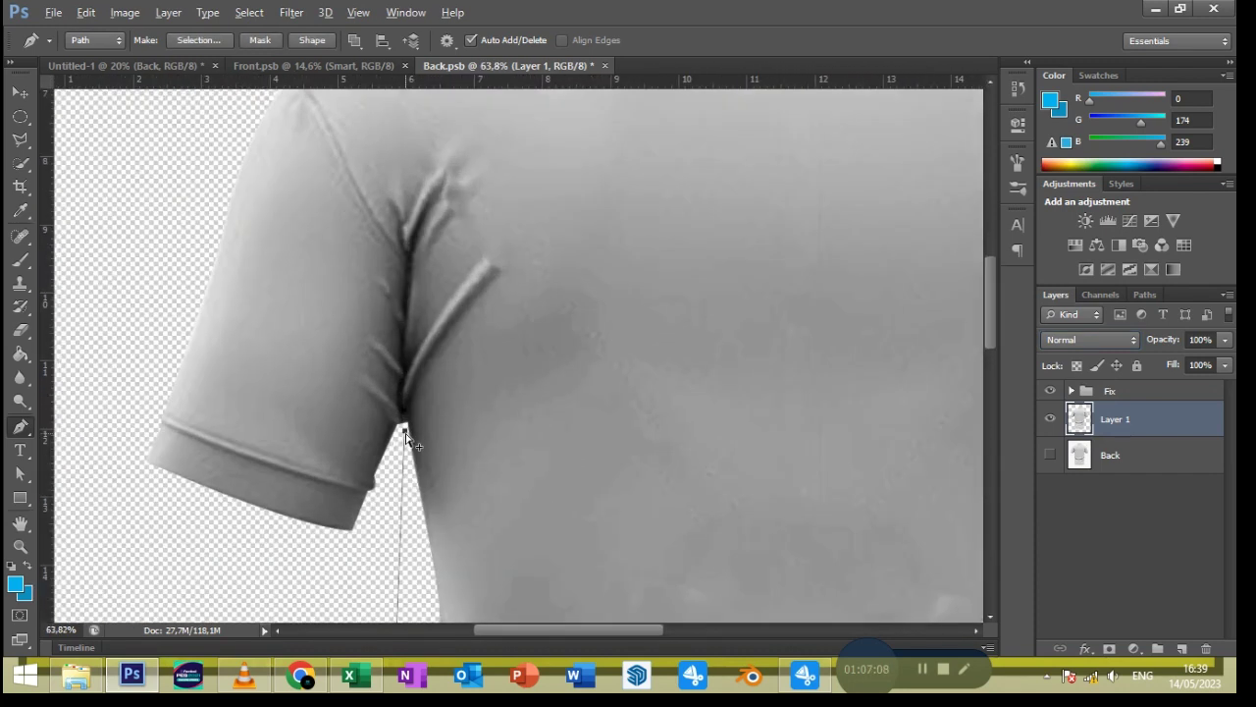
scroll(404, 424, up, 1)
click(403, 360)
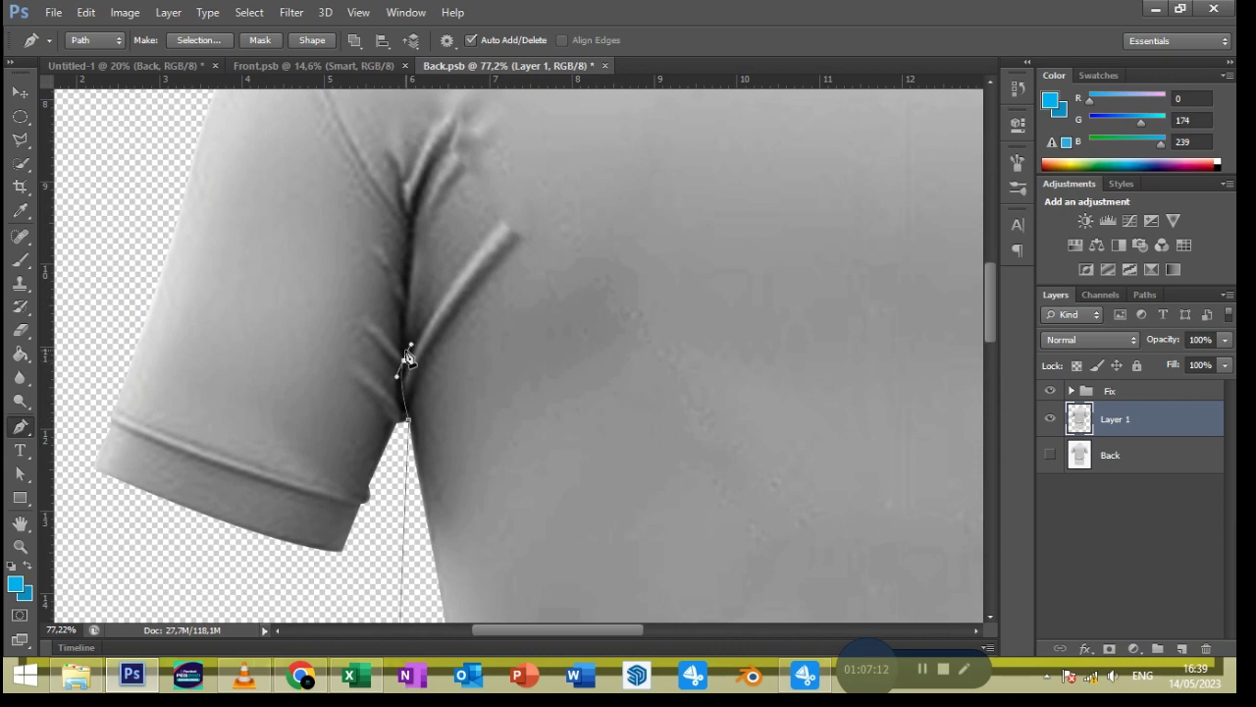
click(413, 249)
drag(413, 247, 449, 442)
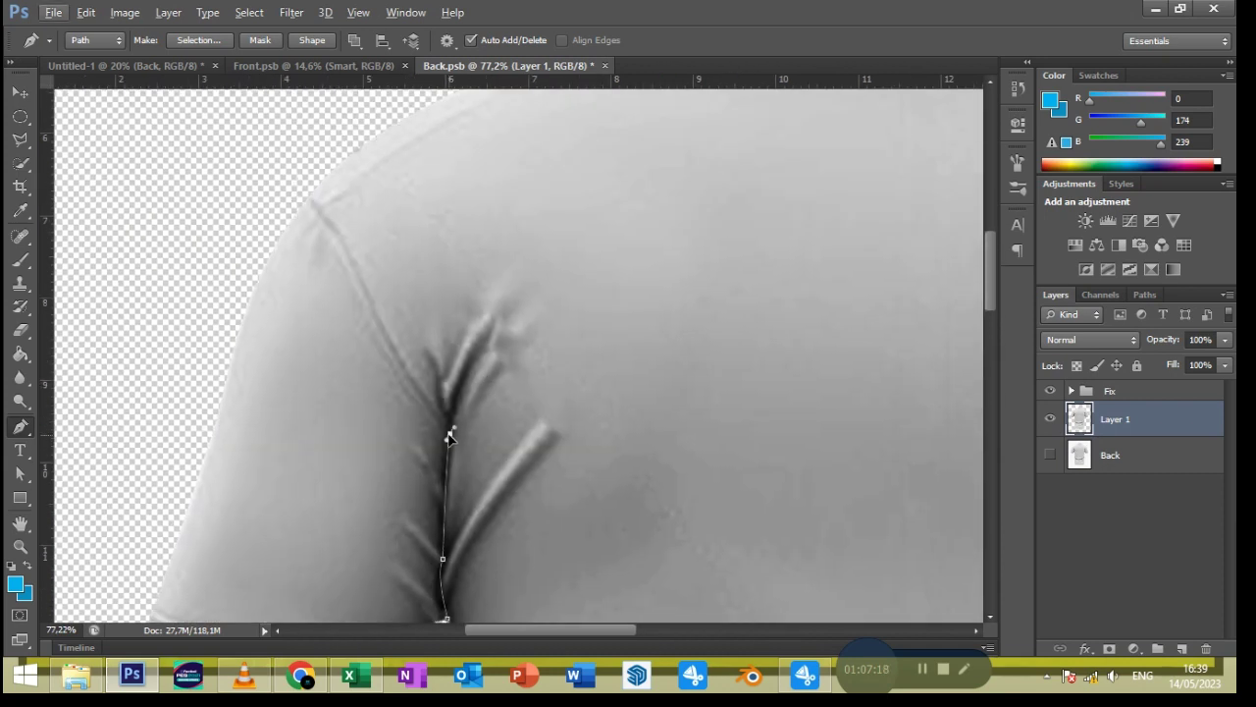
click(325, 220)
scroll(341, 236, down, 3)
scroll(443, 196, up, 1)
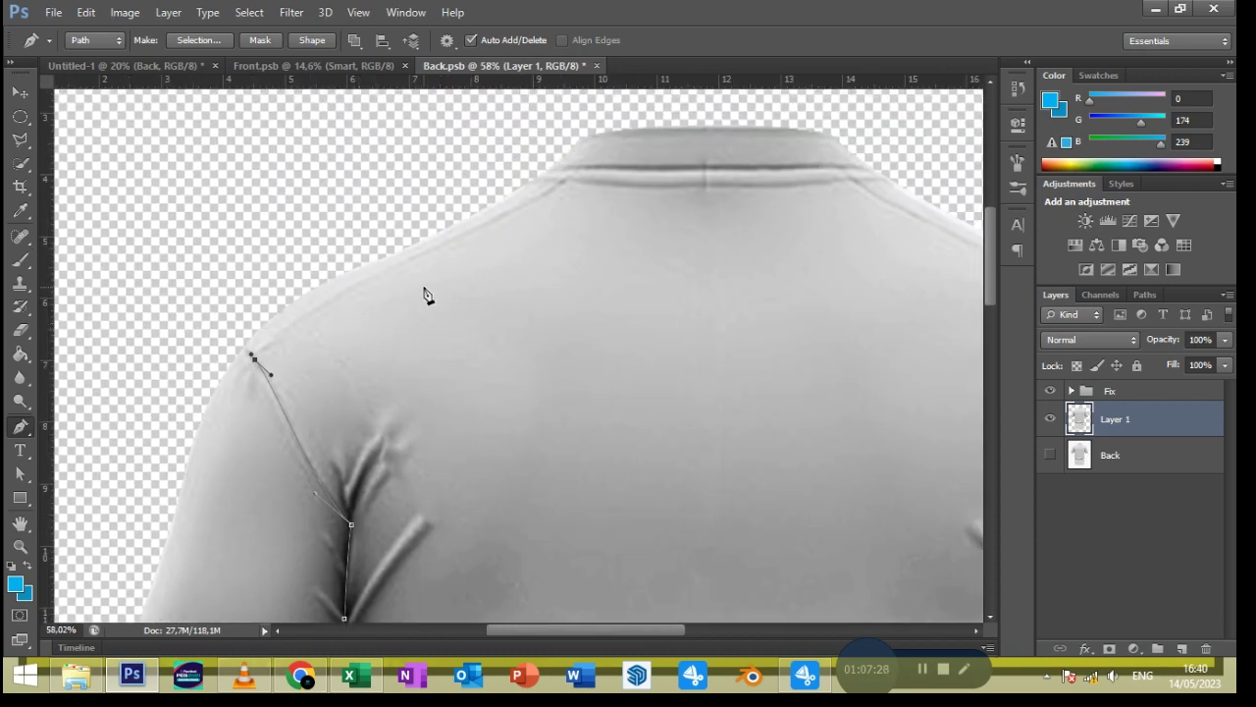
Curve the path along the left shoulder line and around the collar edge
click(577, 173)
drag(572, 180, 556, 216)
drag(253, 359, 267, 319)
drag(767, 212, 579, 346)
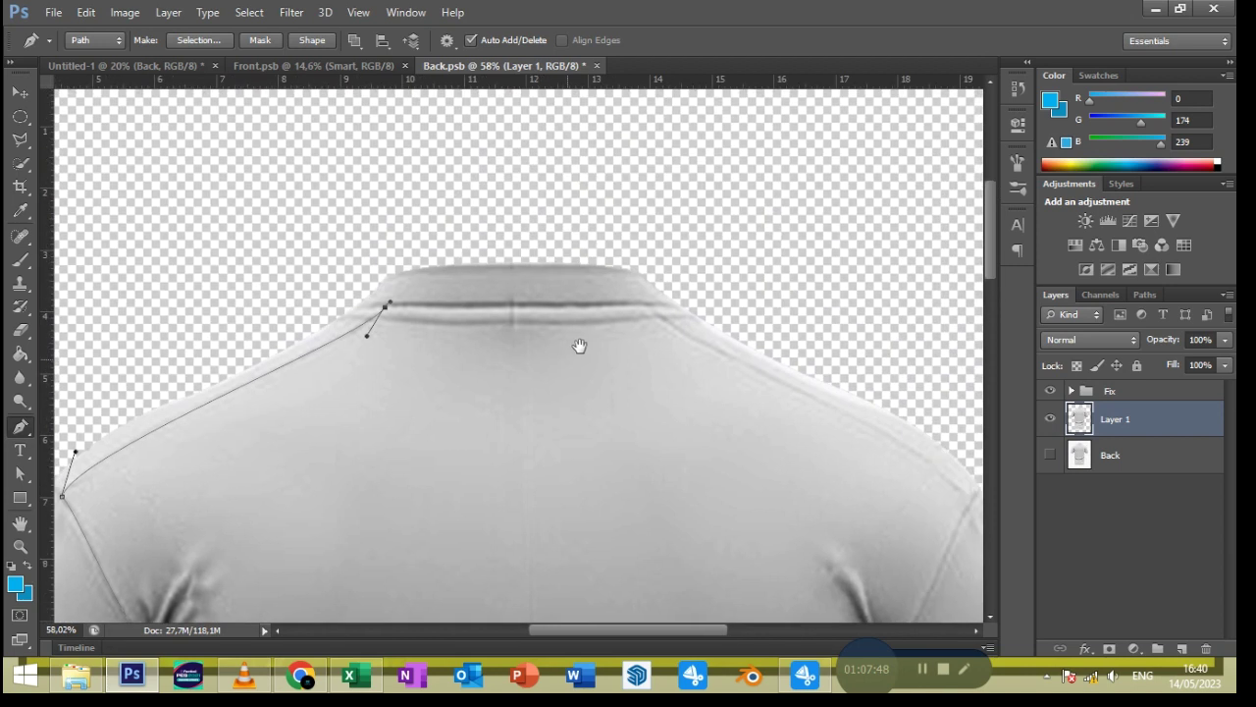
key(alt)
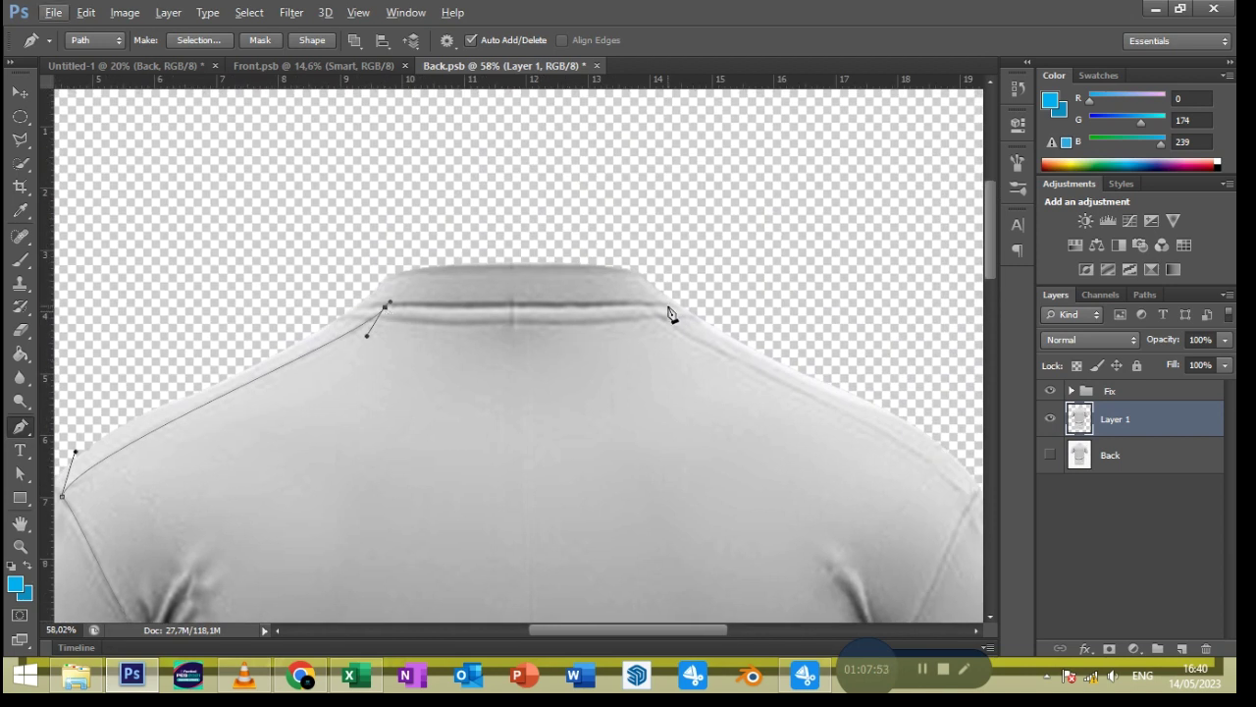
drag(649, 308, 656, 306)
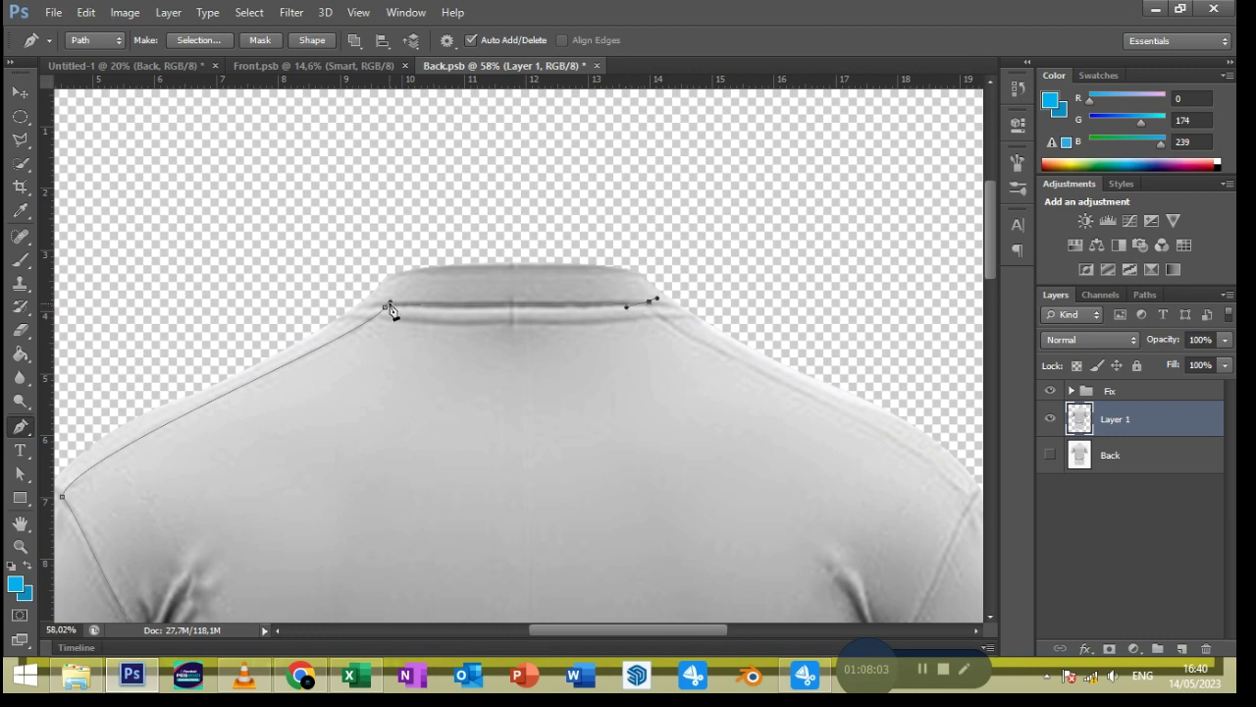
scroll(389, 312, up, 2)
drag(389, 307, 355, 361)
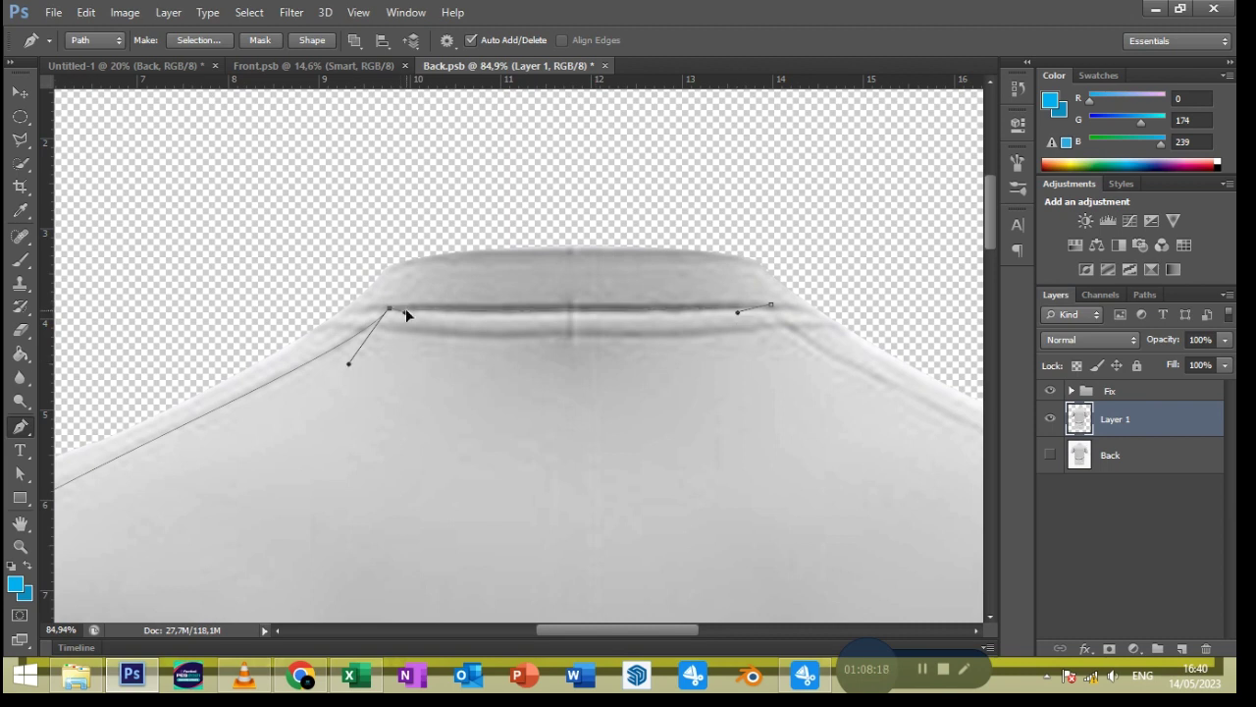
drag(737, 312, 722, 313)
scroll(588, 353, down, 2)
scroll(628, 521, down, 2)
Trace the curved right shoulder line down to the right armpit
drag(771, 534, 775, 560)
drag(420, 314, 424, 356)
drag(772, 508, 749, 468)
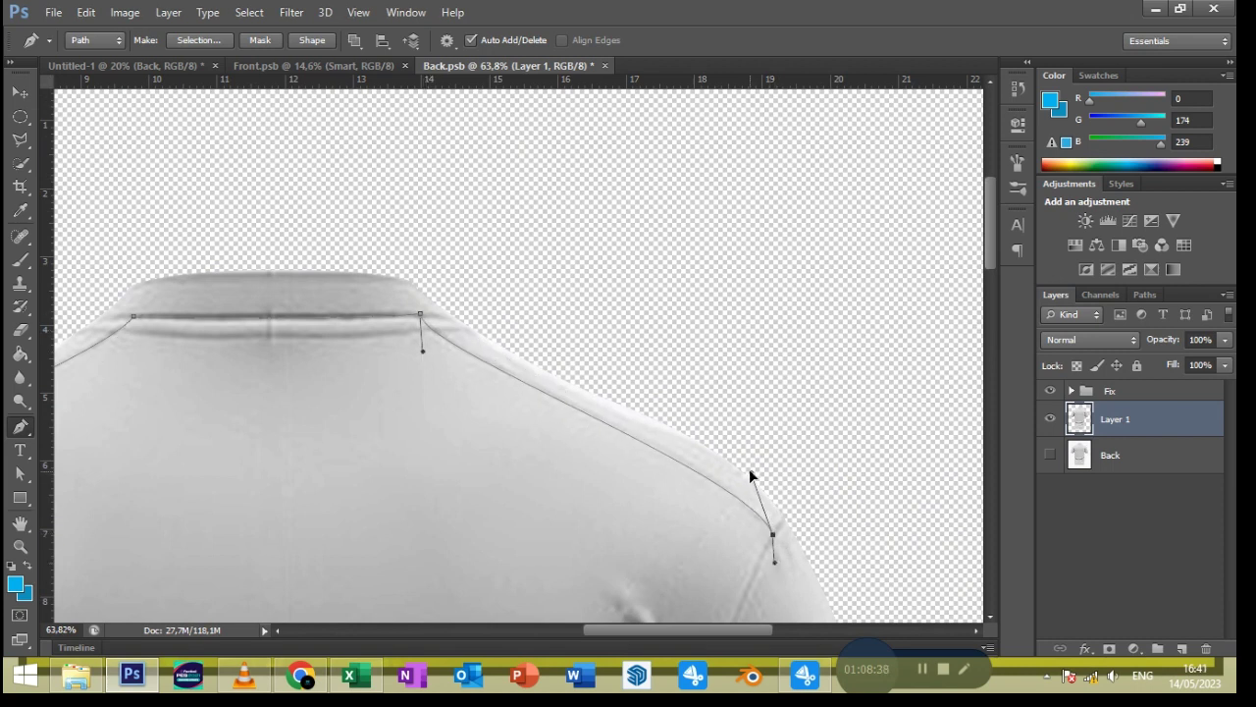
scroll(749, 468, down, 5)
click(624, 367)
drag(726, 222, 719, 197)
drag(626, 364, 650, 371)
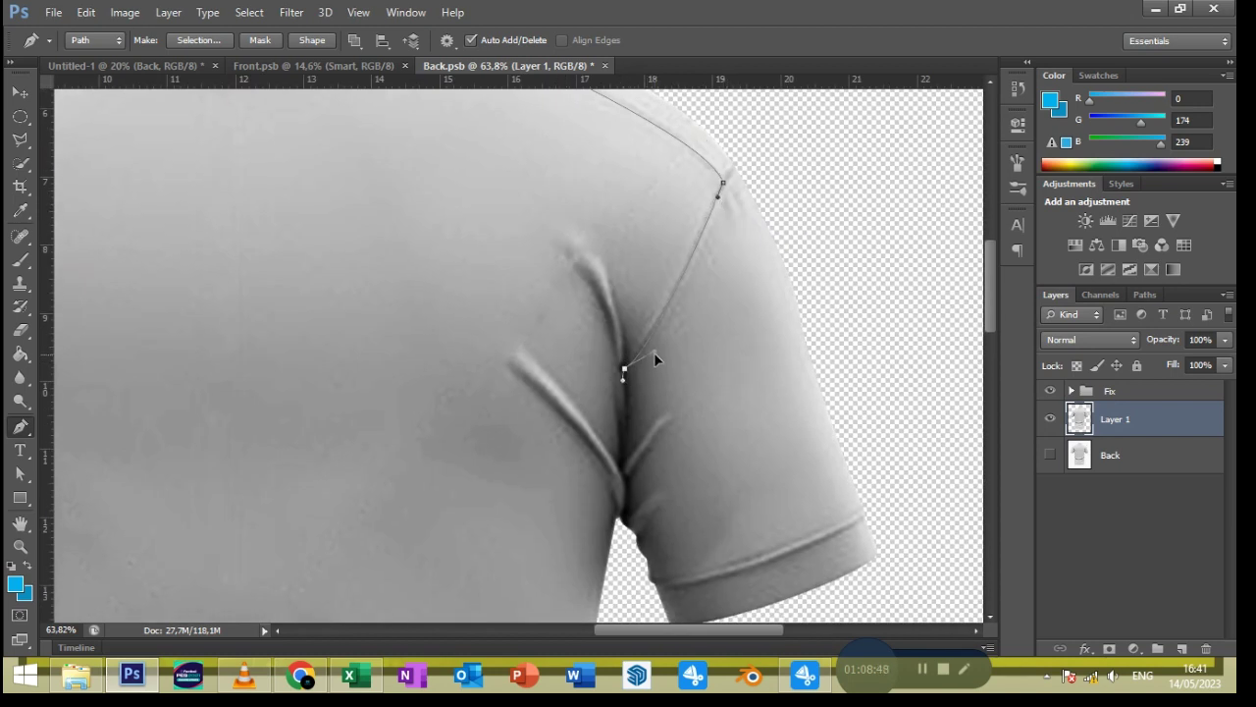
Run the path down the right side, close it across the hem and make it a selection
click(618, 462)
drag(616, 520, 628, 557)
key(ctrl+0)
click(642, 555)
drag(403, 562, 403, 501)
click(198, 40)
Fill the selected shirt body with a bright yellow Solid Color fill layer
click(713, 191)
click(19, 163)
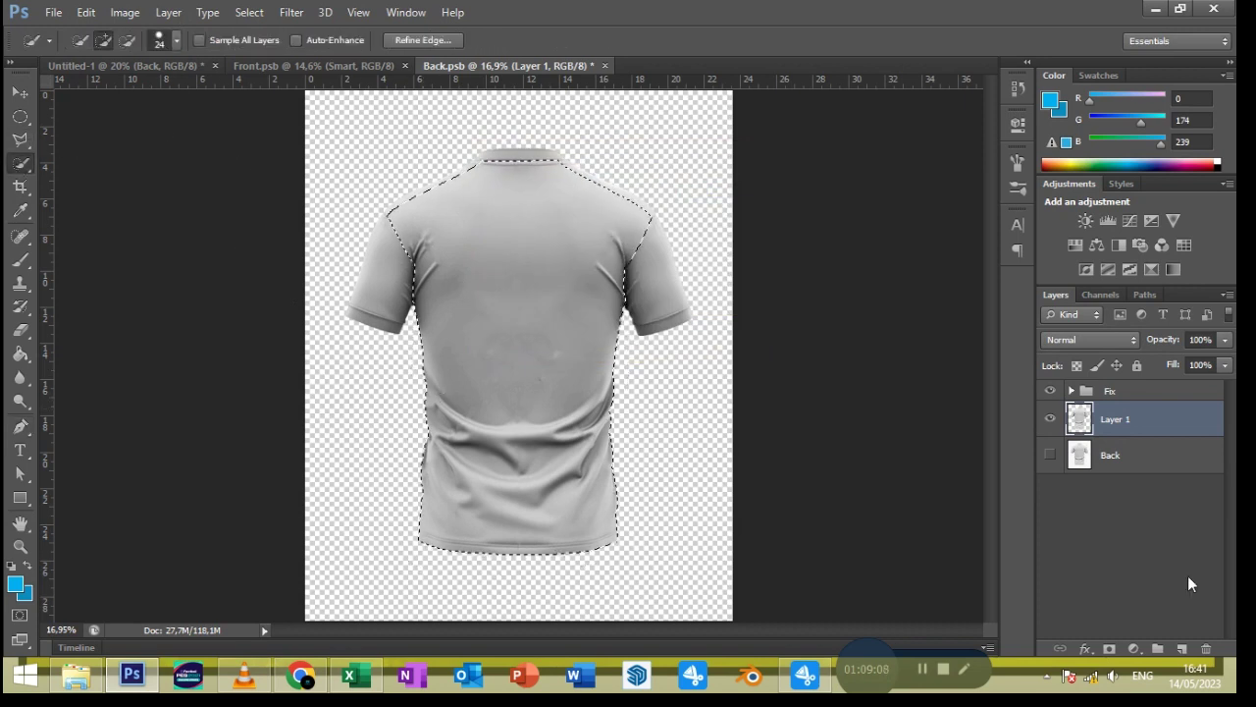
click(1134, 649)
click(1080, 260)
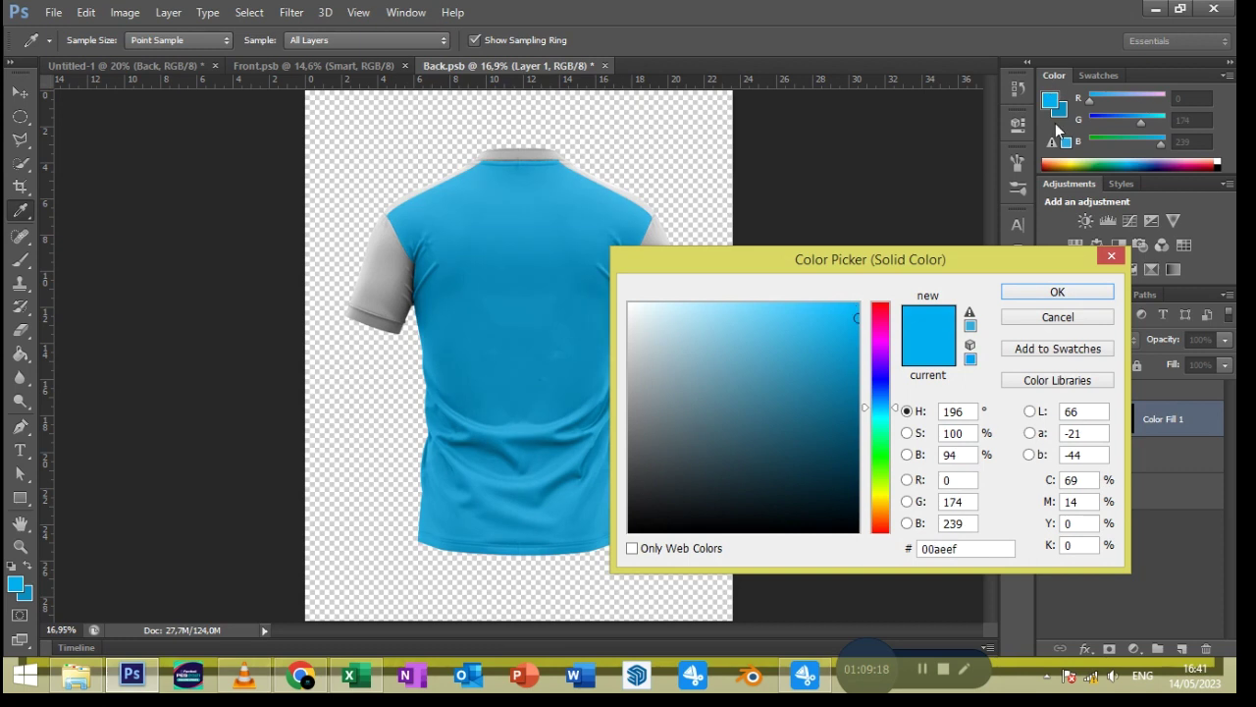
key(Return)
double_click(1080, 418)
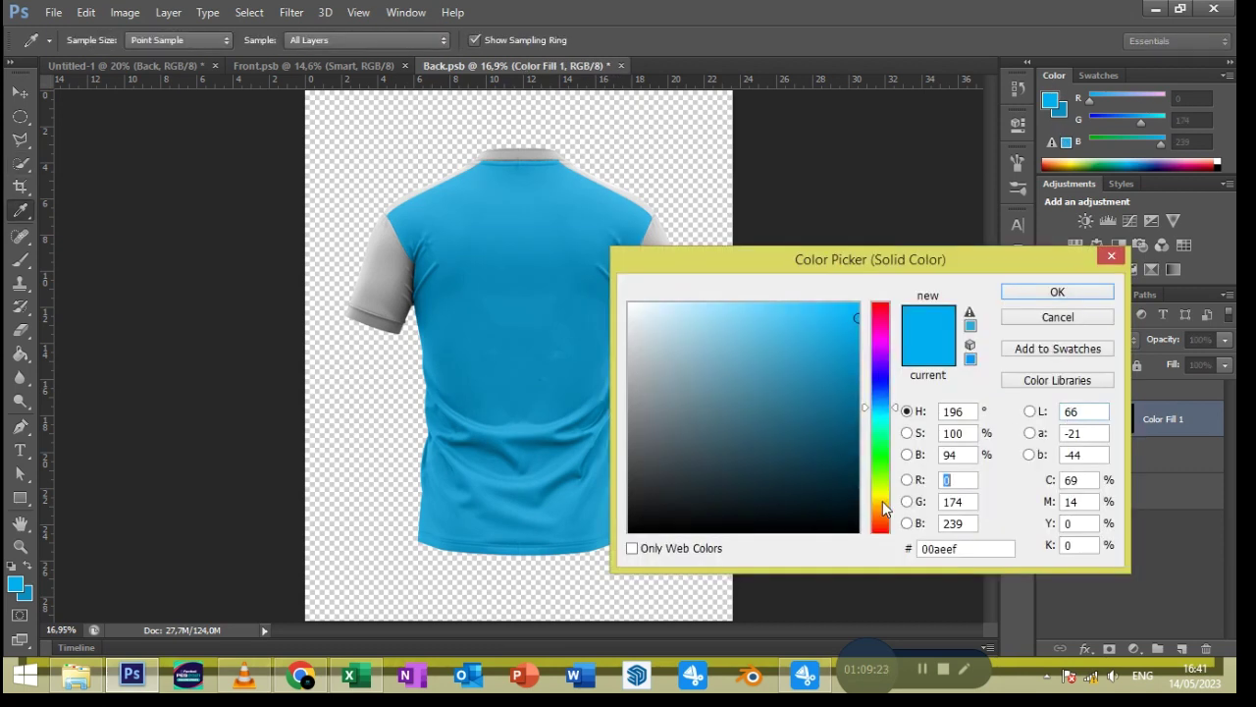
click(881, 505)
click(856, 304)
click(1057, 292)
On Layer 1, trace a Pen path around the left sleeve
click(1115, 454)
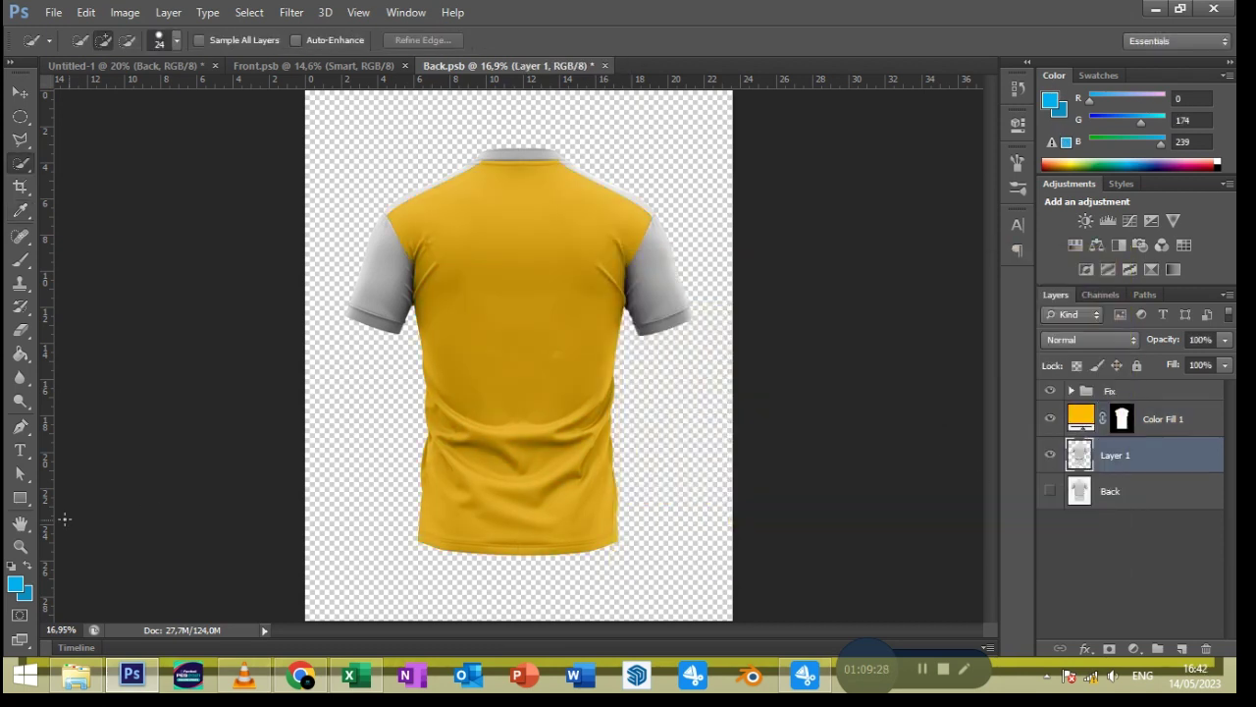
click(20, 427)
click(326, 319)
click(397, 352)
click(415, 308)
scroll(414, 309, up, 2)
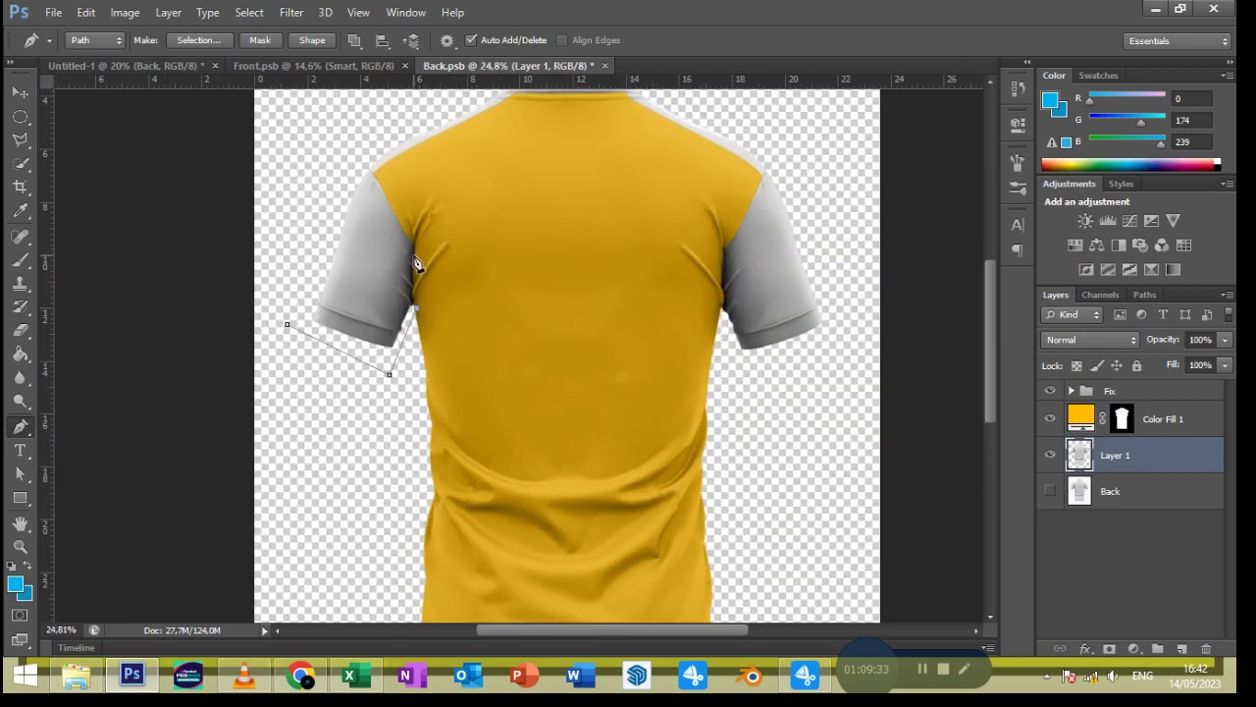
scroll(407, 204, up, 2)
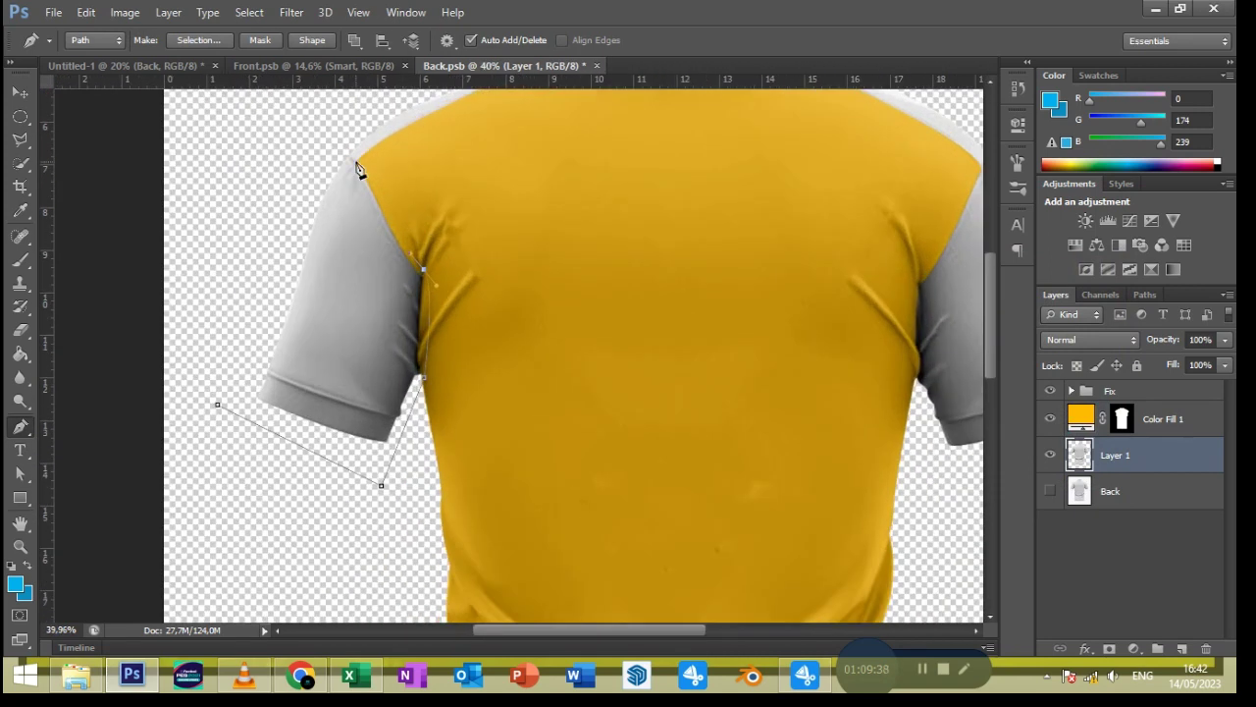
drag(356, 163, 370, 159)
scroll(415, 168, up, 3)
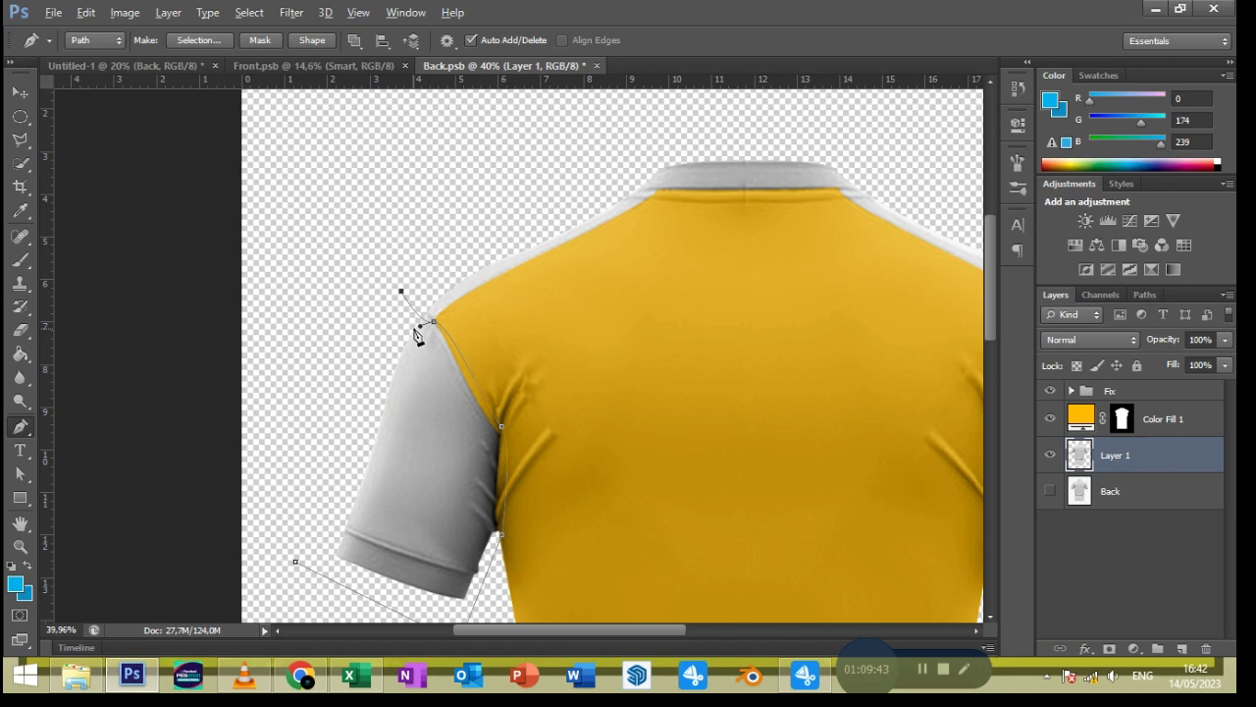
scroll(422, 314, up, 2)
click(311, 370)
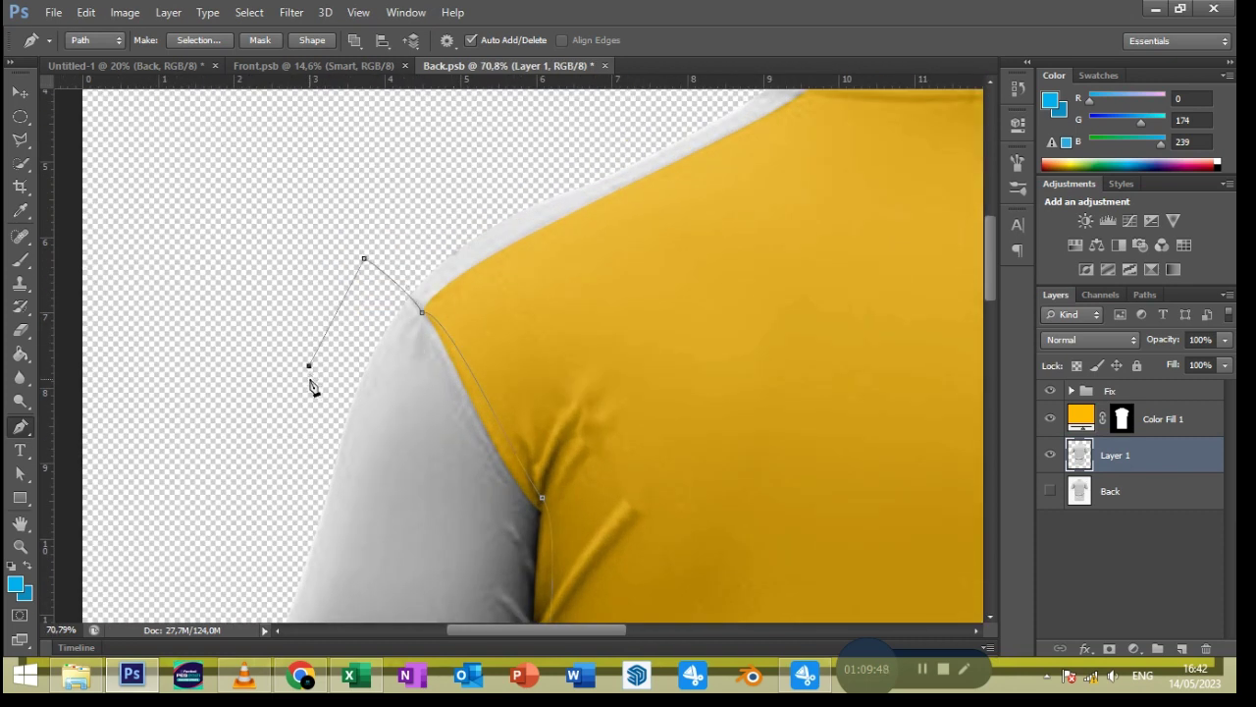
scroll(312, 383, down, 1)
scroll(312, 382, down, 2)
click(253, 546)
Turn the left sleeve path into a selection and fill it dark olive
right_click(303, 205)
click(354, 260)
click(717, 193)
key(w)
drag(317, 412, 294, 520)
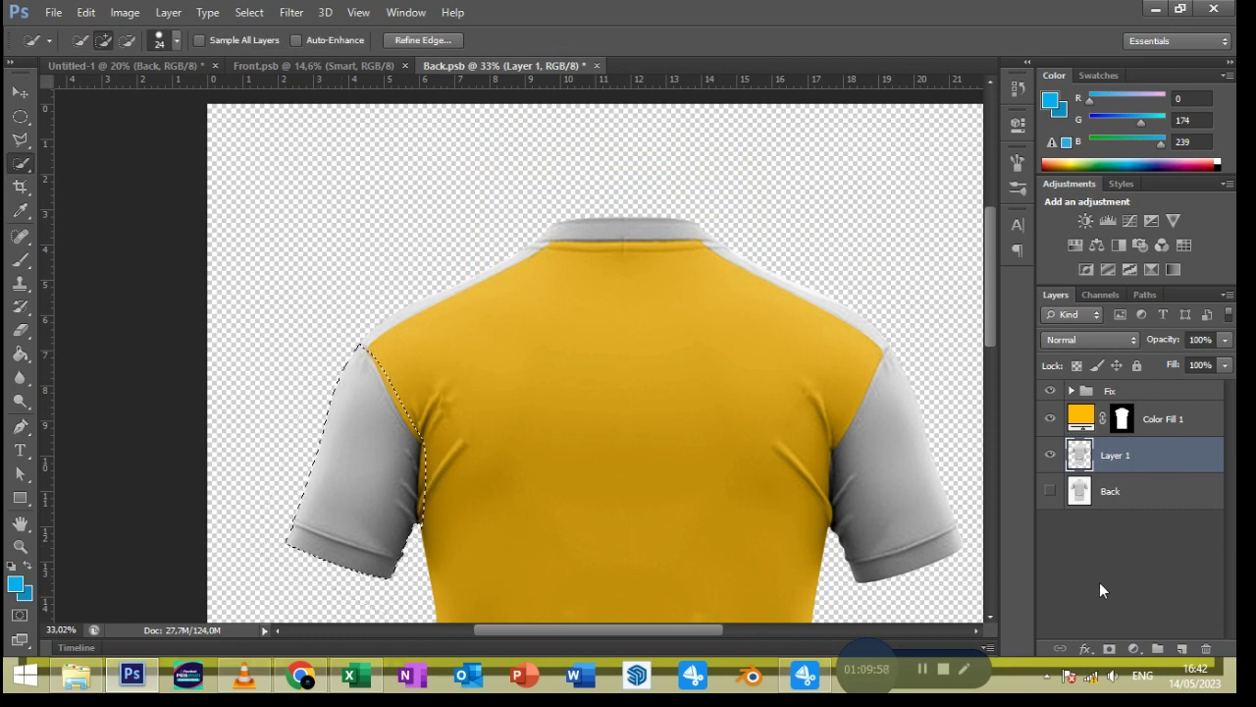
click(1134, 648)
click(1119, 253)
click(884, 503)
click(823, 447)
key(Return)
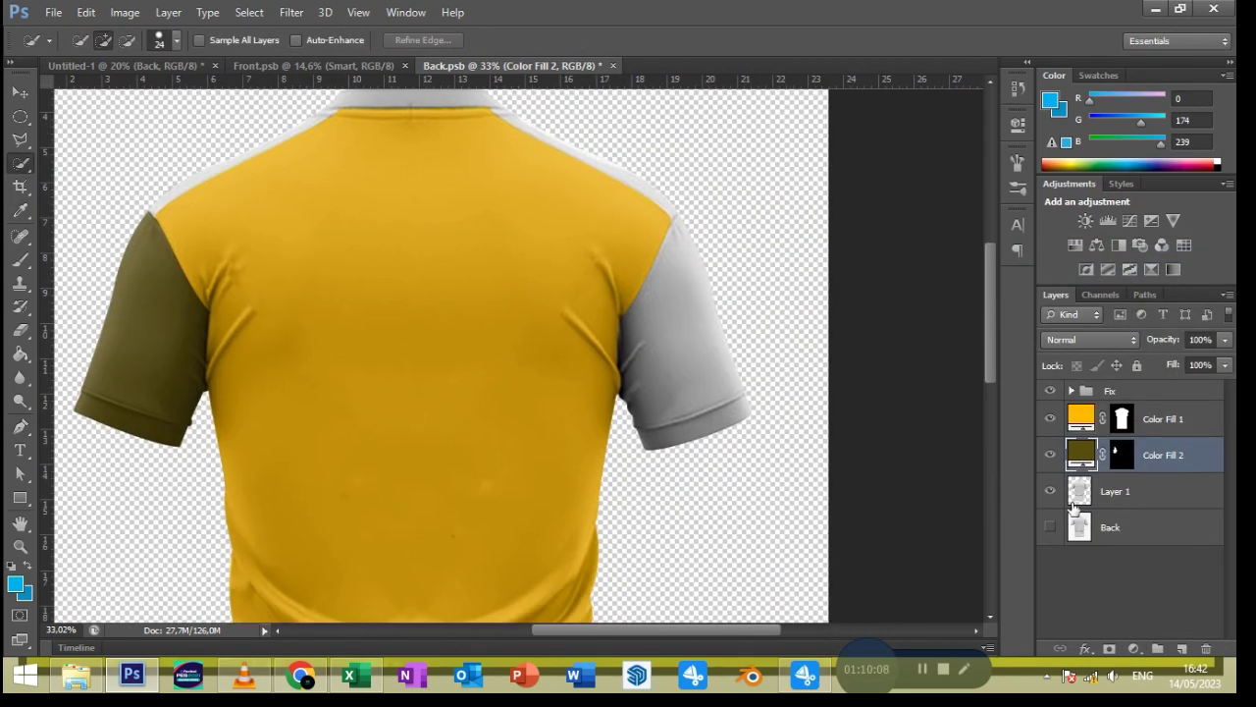
Trace the right sleeve with the Pen and convert it to a selection
click(1113, 491)
key(p)
click(766, 420)
click(626, 478)
click(612, 392)
drag(678, 232, 691, 197)
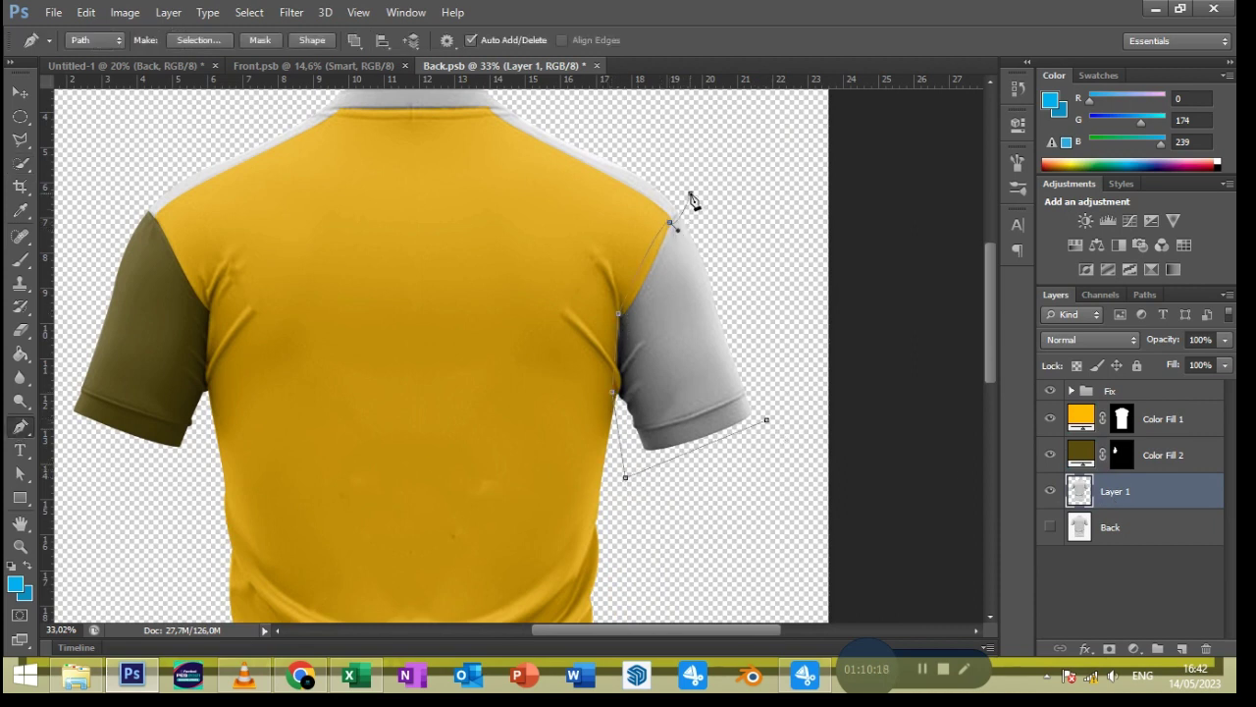
click(766, 420)
click(199, 40)
click(715, 190)
key(w)
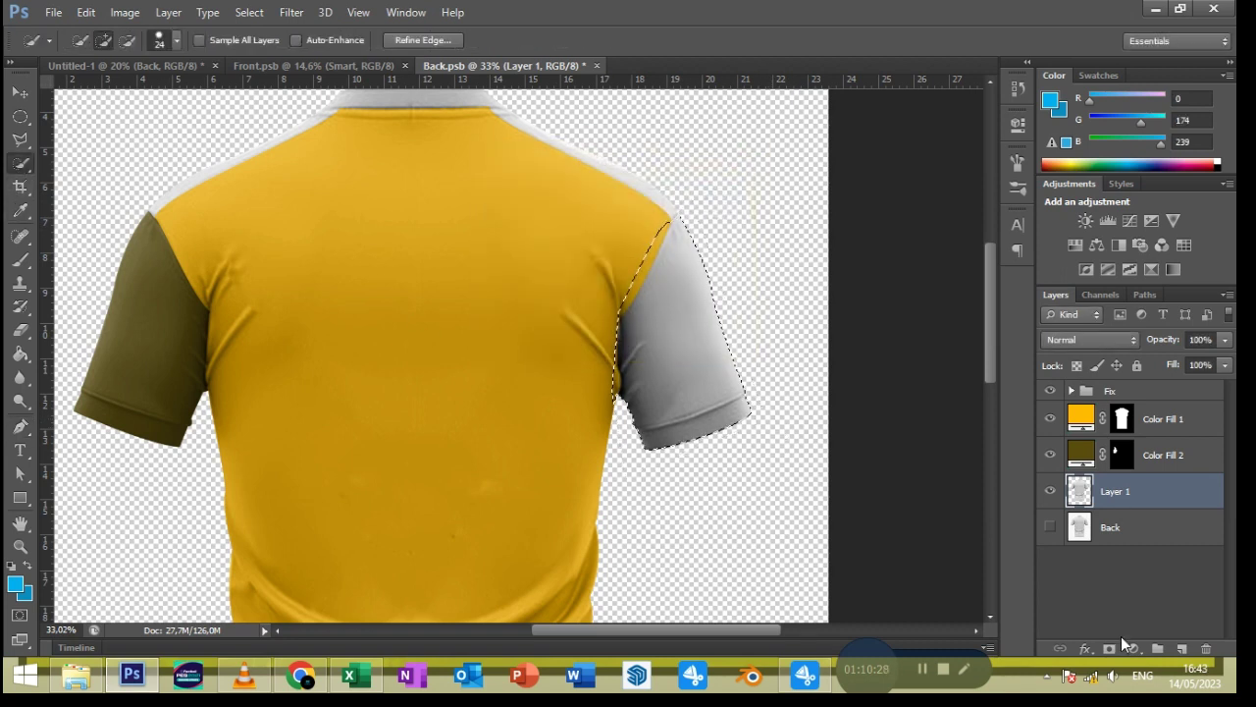
Fill the right sleeve selection with the same dark olive Solid Color
click(1133, 649)
click(1080, 252)
click(879, 497)
click(837, 433)
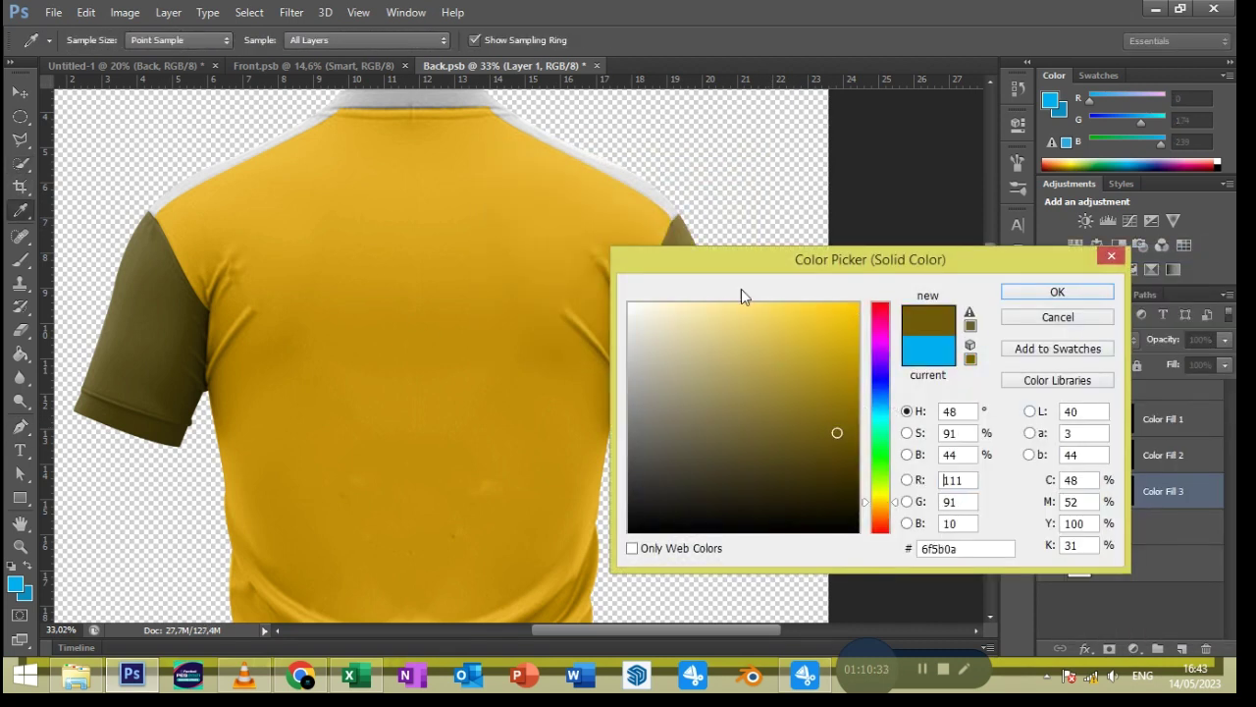
drag(785, 260, 427, 200)
click(476, 386)
click(676, 233)
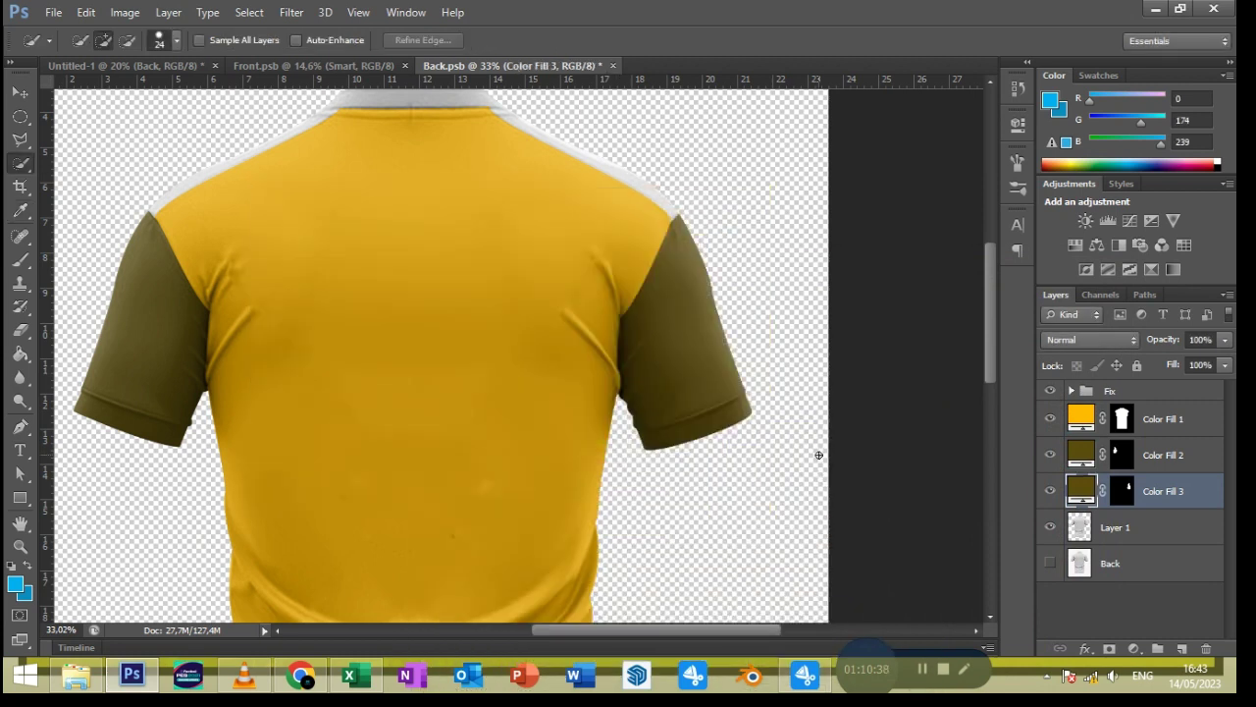
On Layer 1, Pen-trace the left white shoulder strip
click(1072, 523)
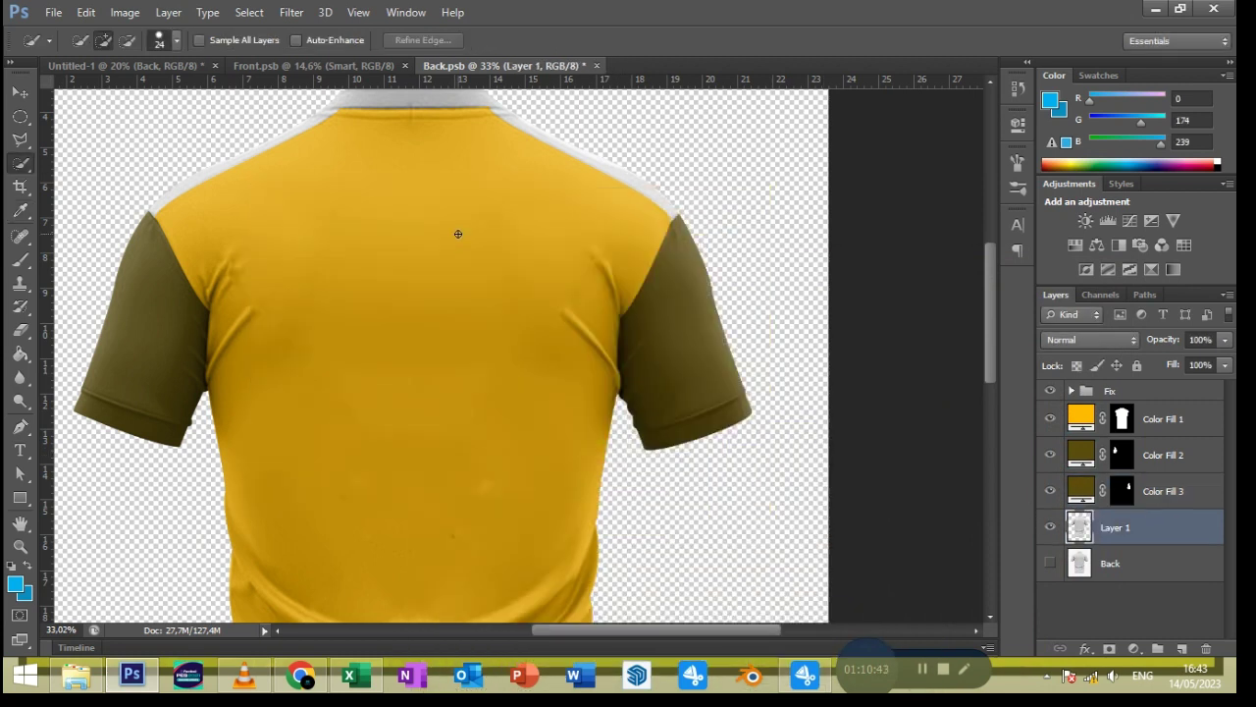
click(22, 427)
scroll(245, 303, up, 3)
click(187, 374)
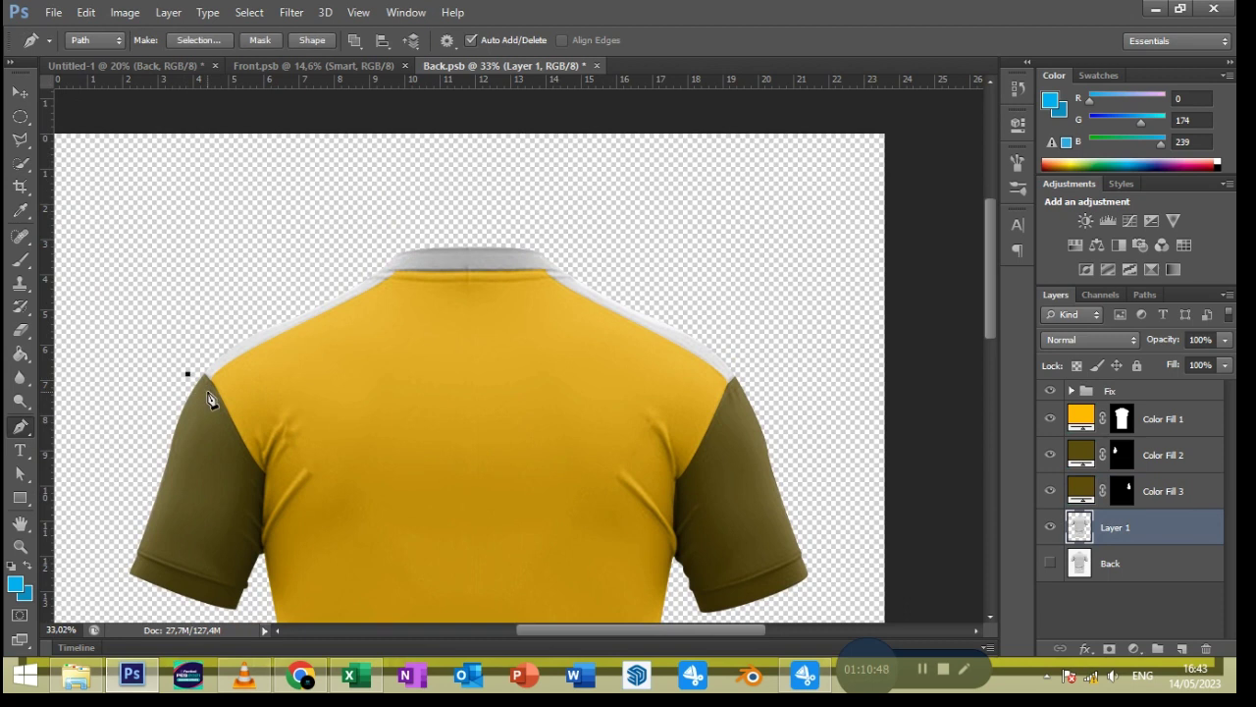
drag(402, 275, 350, 271)
scroll(426, 311, up, 2)
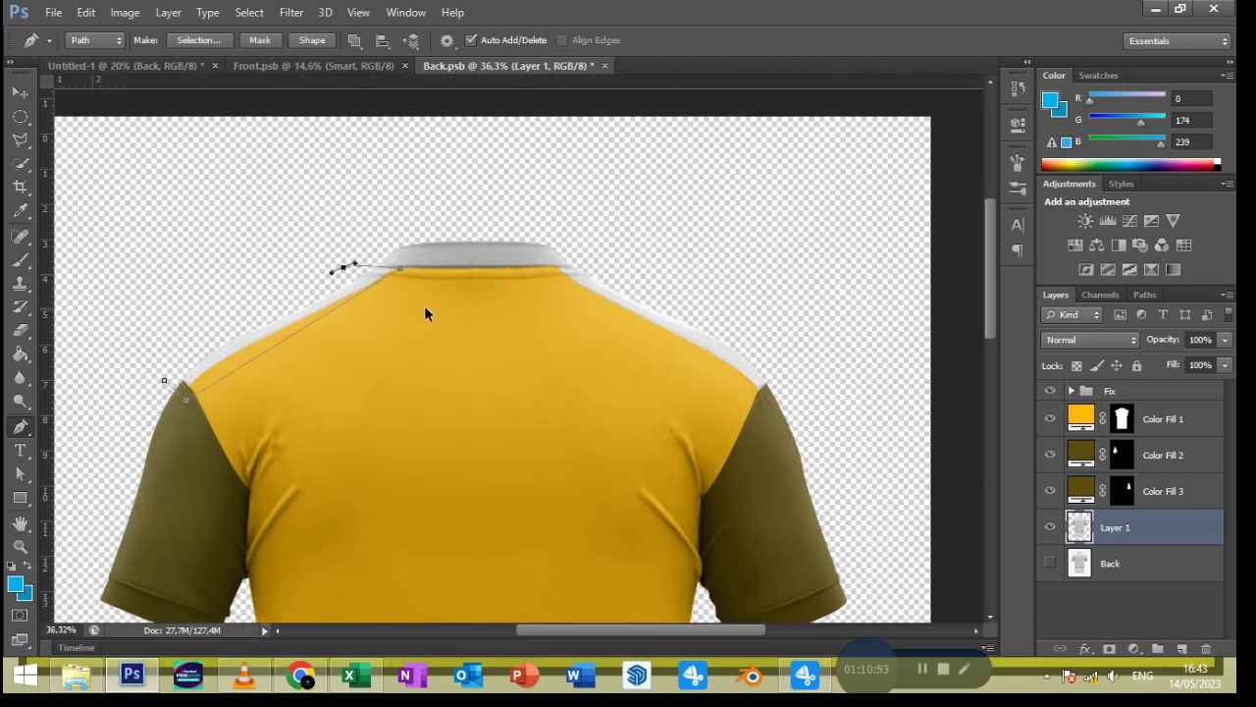
scroll(426, 312, up, 3)
scroll(375, 284, up, 2)
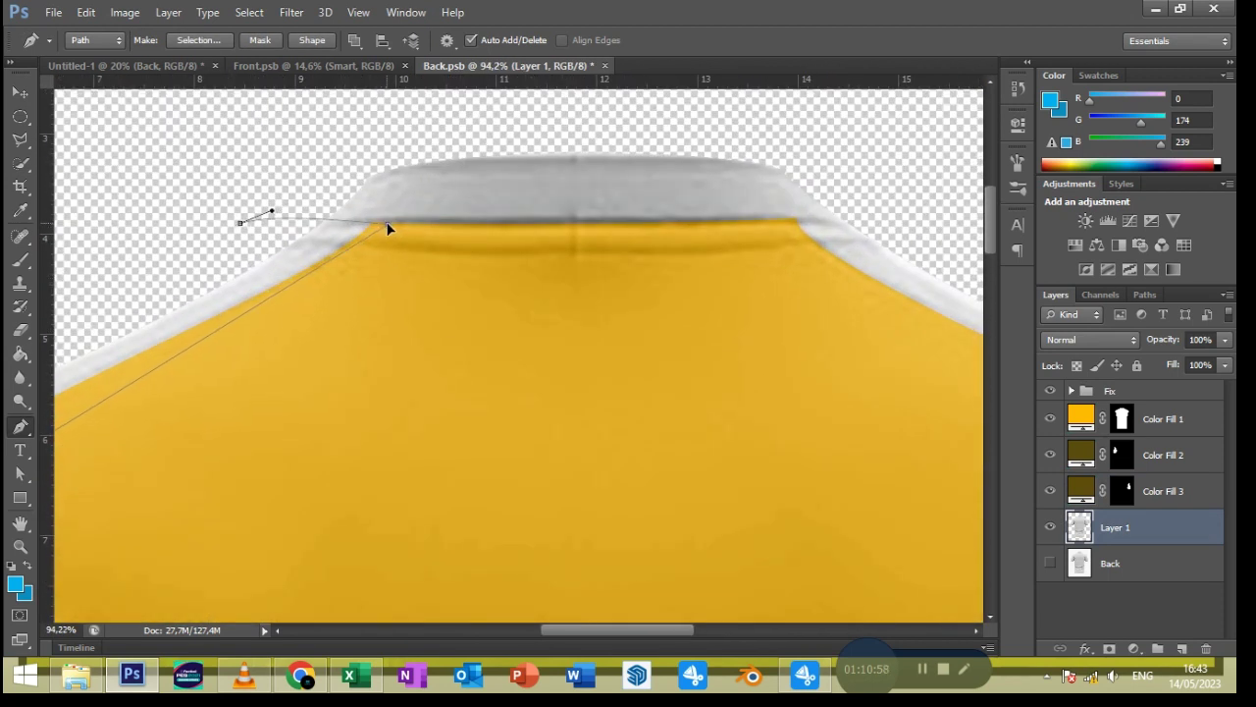
scroll(381, 317, down, 4)
click(126, 417)
Make the left shoulder path a selection and fill it dark olive
click(198, 40)
click(742, 199)
key(w)
click(1134, 649)
click(1070, 255)
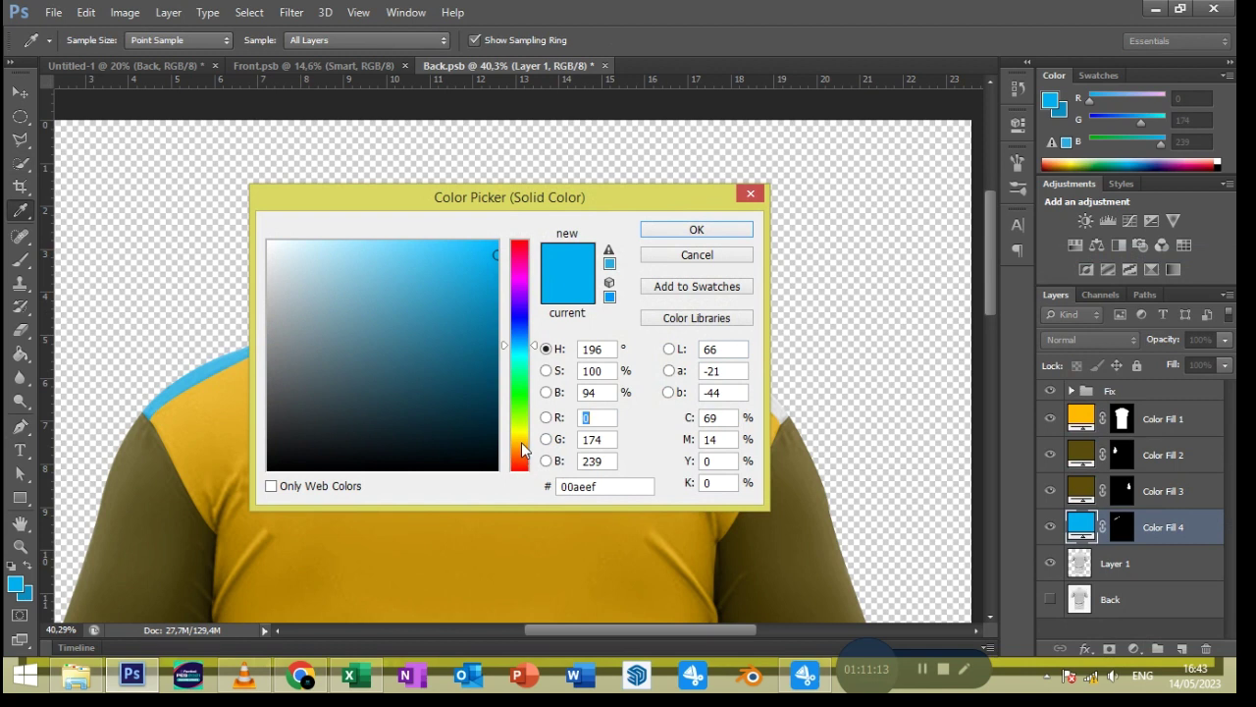
click(523, 452)
click(475, 405)
Pen-trace the right white shoulder strip around the collar corner
click(697, 228)
click(1116, 563)
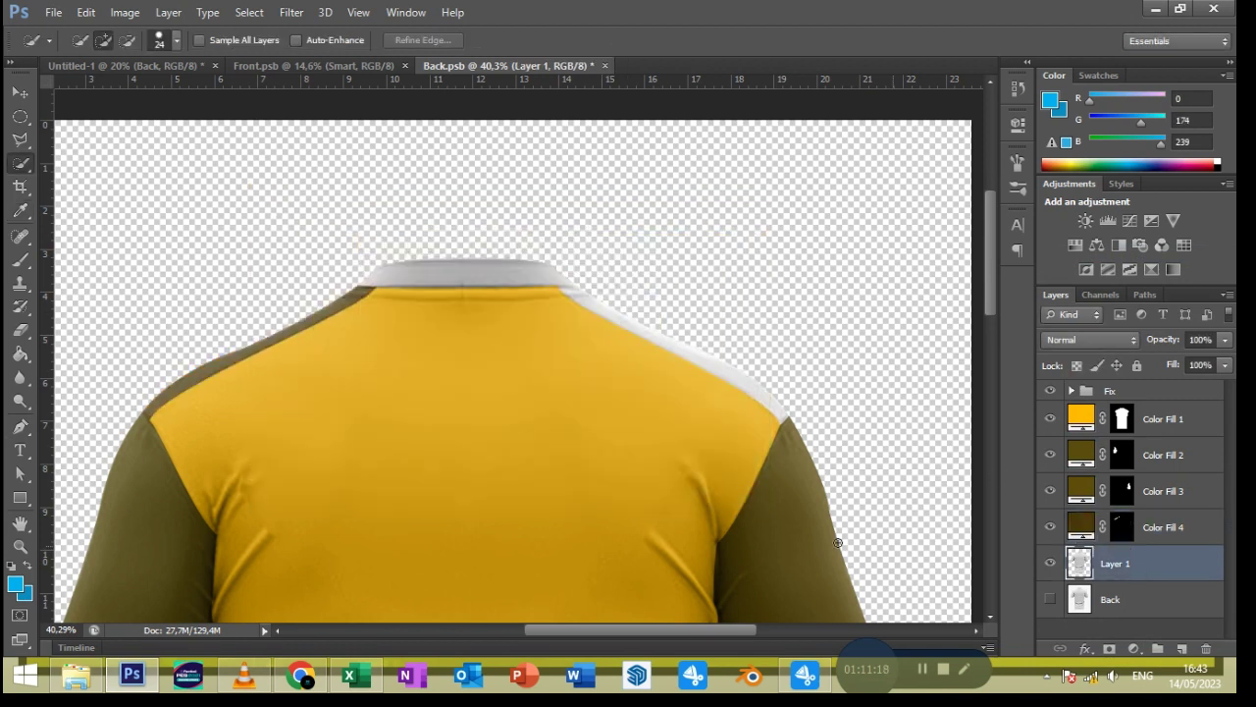
click(19, 426)
click(780, 434)
click(557, 294)
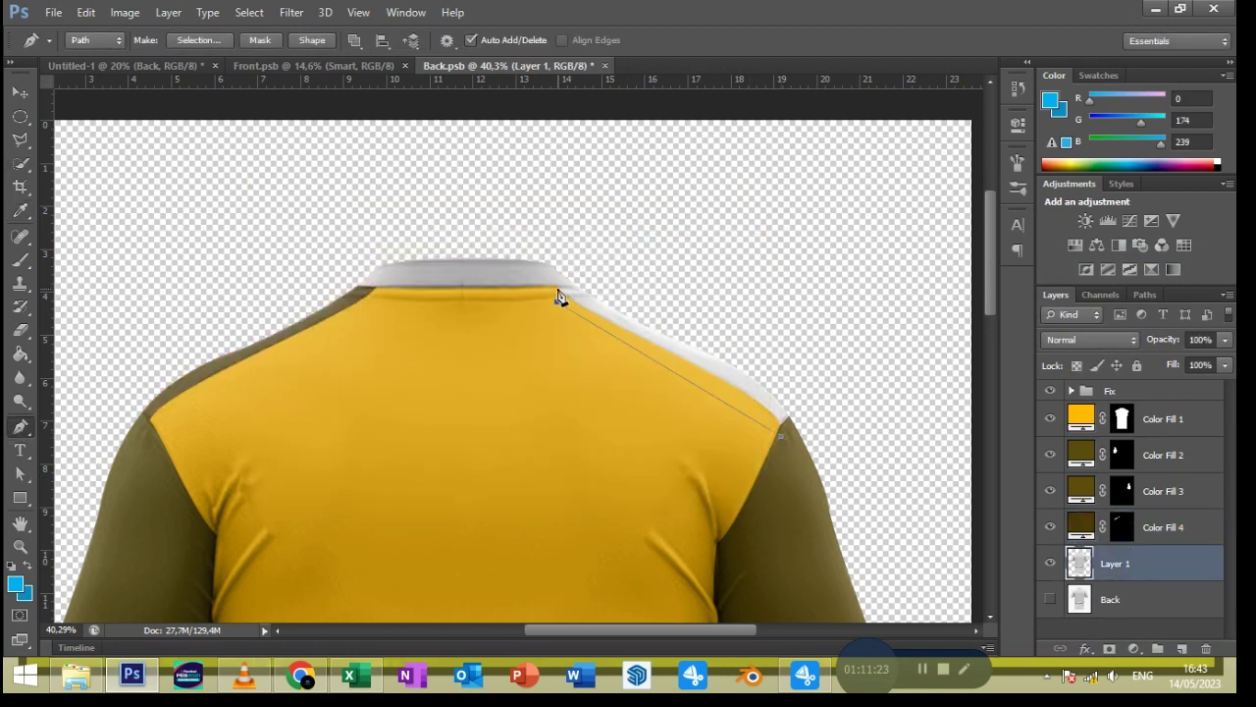
drag(557, 287, 607, 284)
scroll(627, 450, up, 3)
drag(608, 381, 530, 356)
ctrl+click(506, 279)
scroll(525, 329, up, 1)
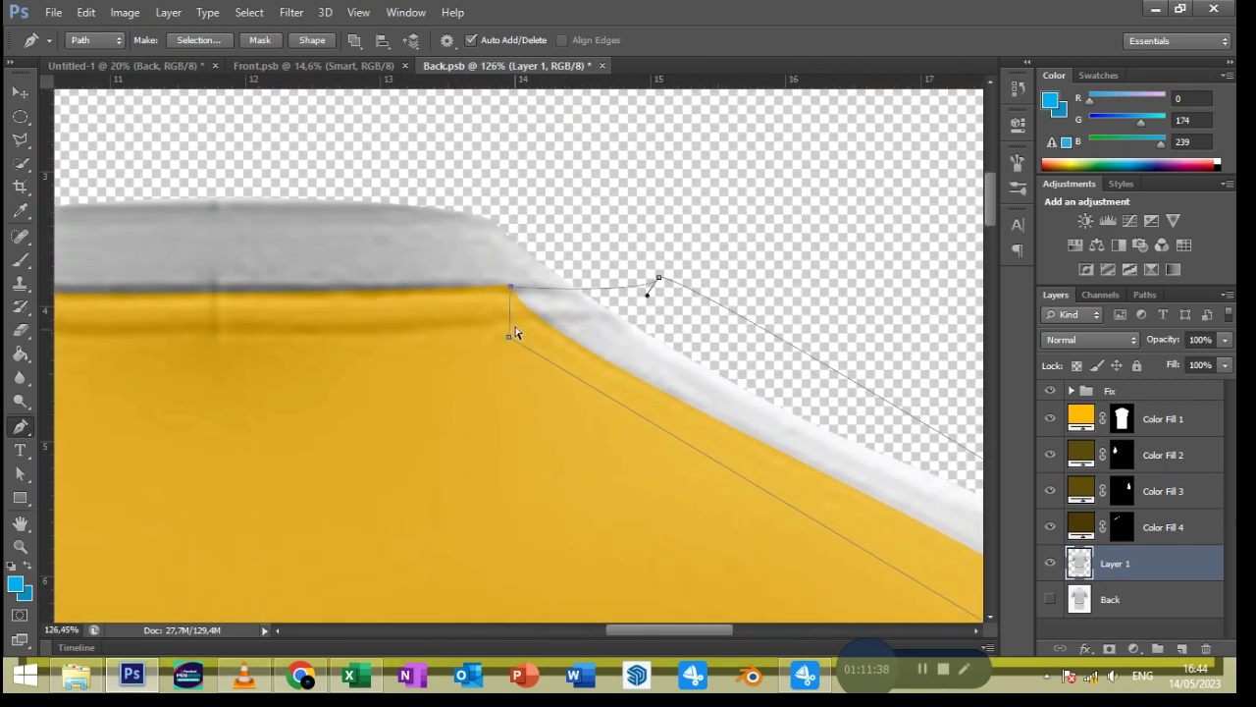
scroll(497, 410, down, 2)
scroll(509, 418, down, 2)
click(199, 39)
Convert the right shoulder path to a selection and fill it dark olive
click(716, 188)
click(20, 162)
click(1134, 649)
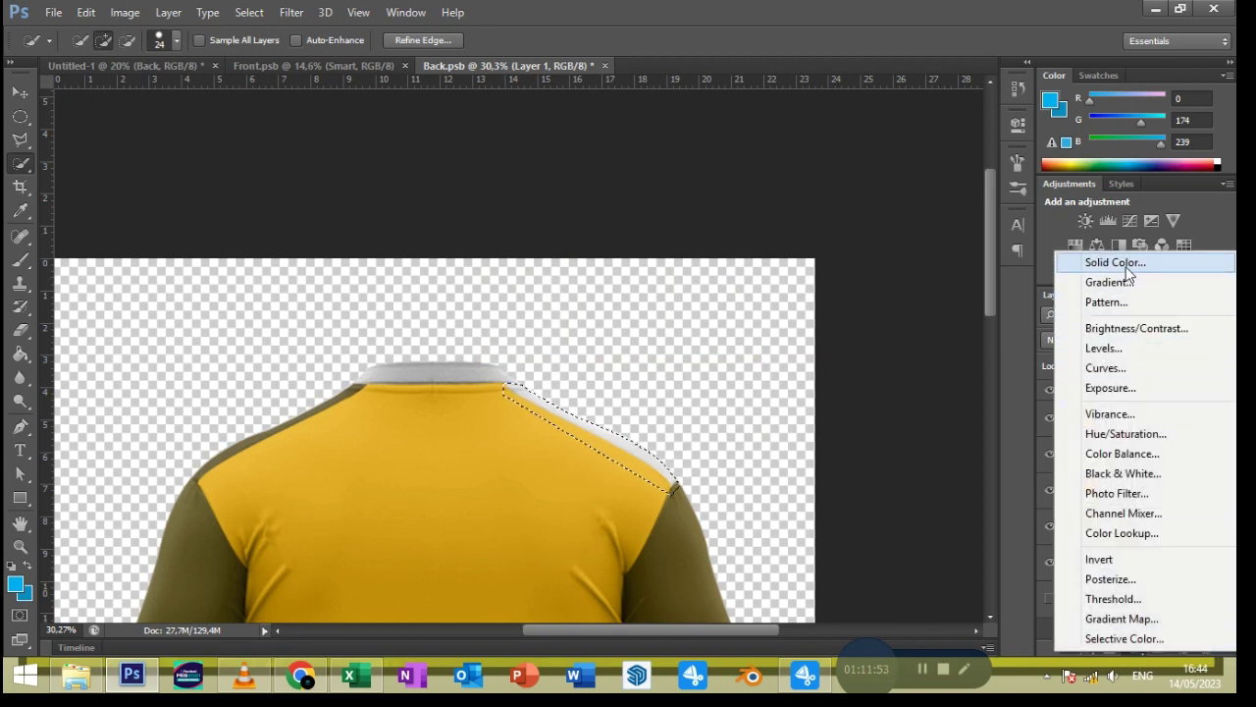
click(1080, 259)
click(521, 448)
click(480, 397)
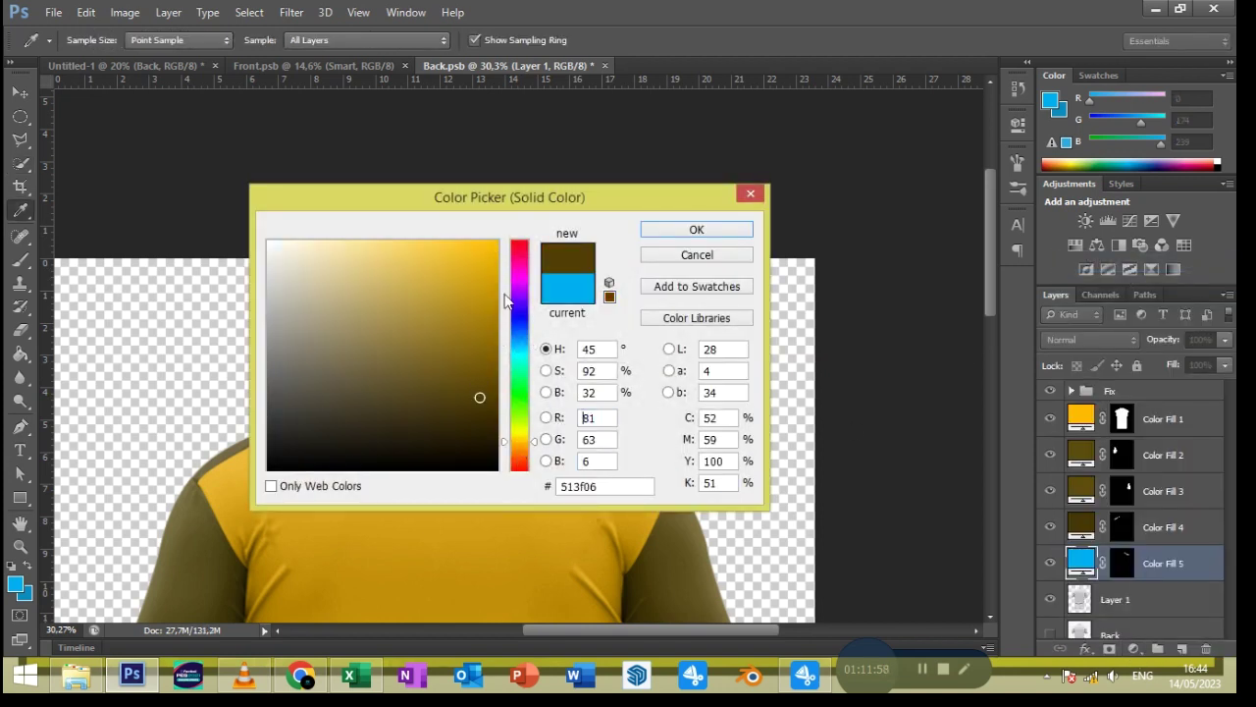
click(696, 228)
Trace the white collar with the Pen and turn it into a selection
click(1092, 591)
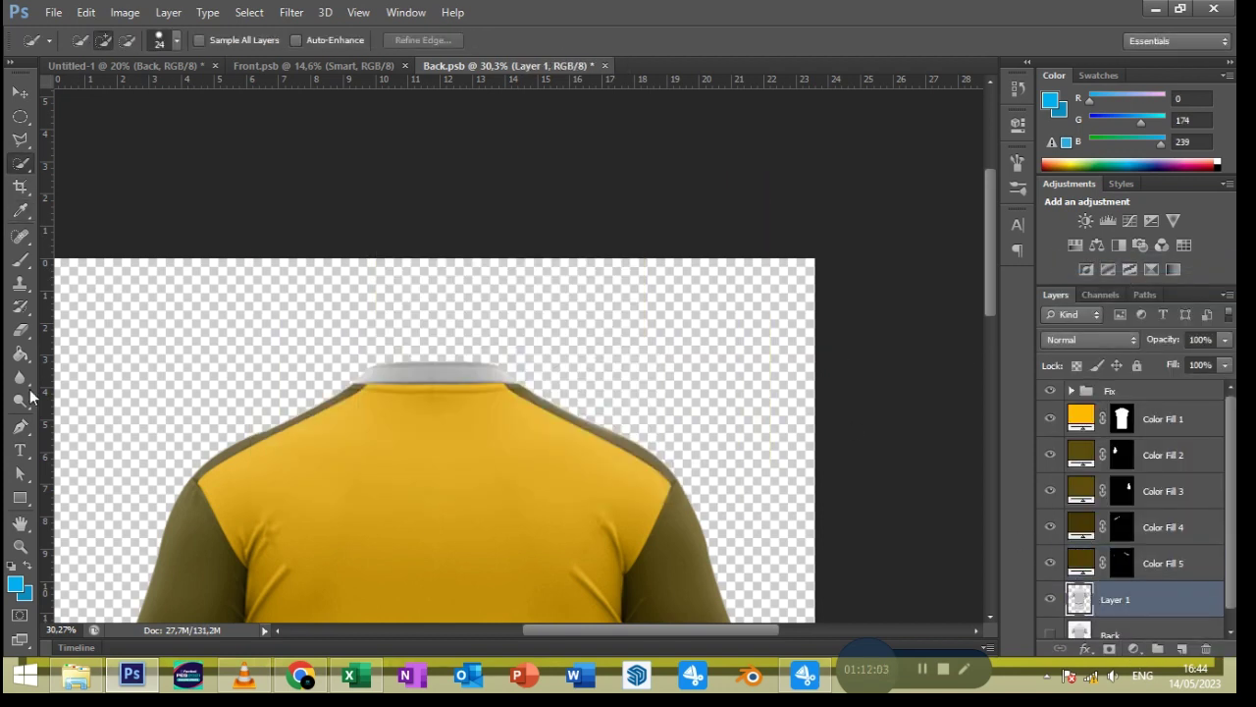
click(19, 426)
alt+scroll(344, 384, up, 3)
click(337, 384)
drag(657, 376, 616, 400)
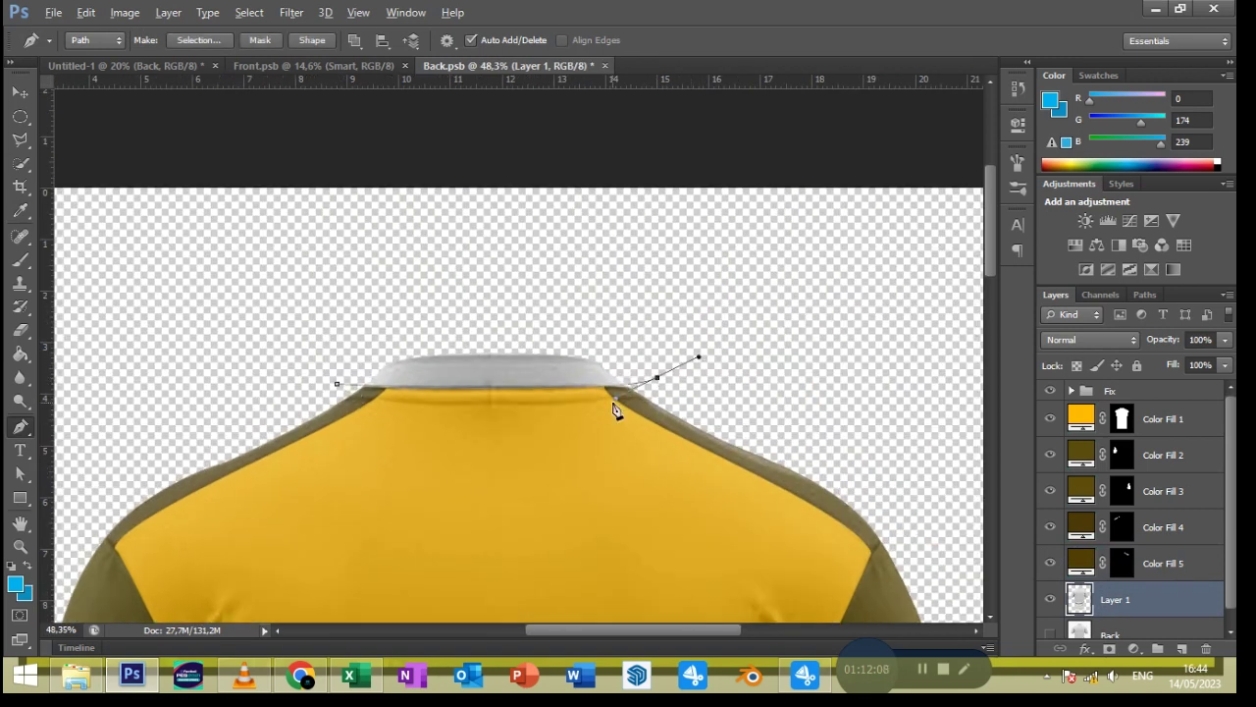
drag(335, 386, 278, 502)
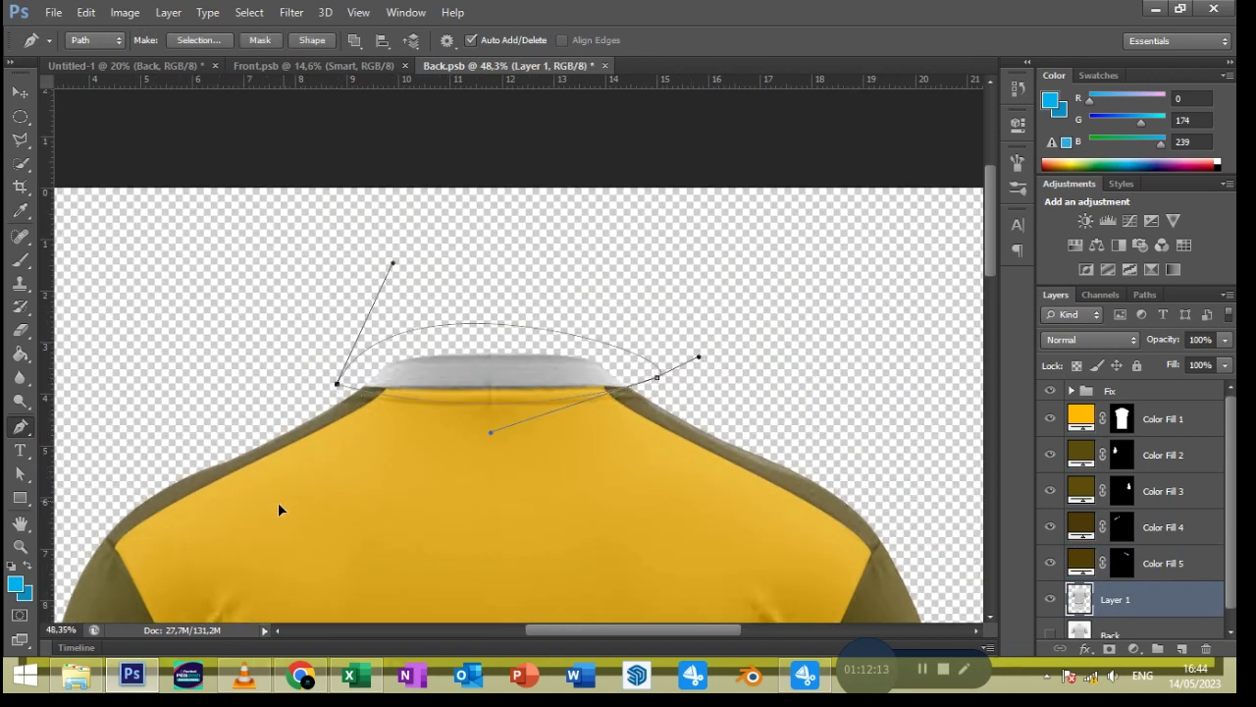
click(198, 41)
key(Return)
Fill the collar selection with the body's yellow on Color Fill 6
click(20, 164)
click(1134, 649)
click(1080, 257)
click(517, 439)
click(493, 246)
click(696, 229)
Select Layer 1 with the Pen tool and zoom in toward a sleeve cuff
scroll(688, 462, down, 3)
scroll(689, 462, down, 2)
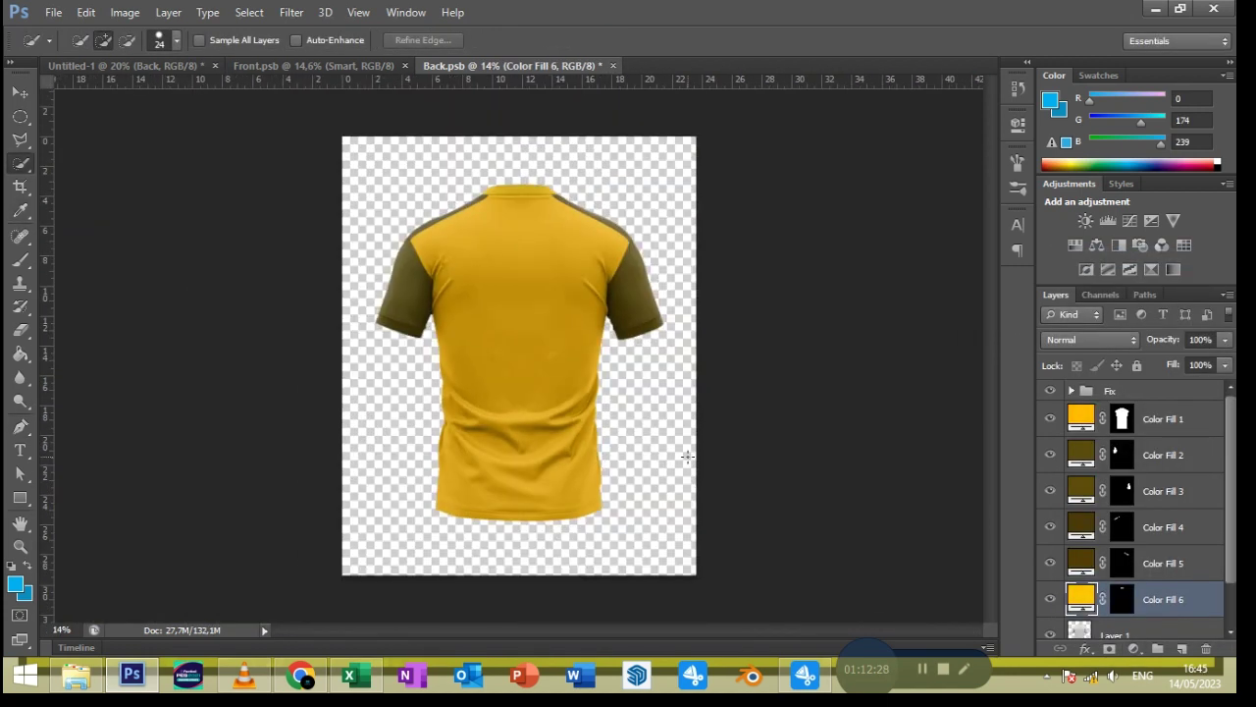
click(1119, 634)
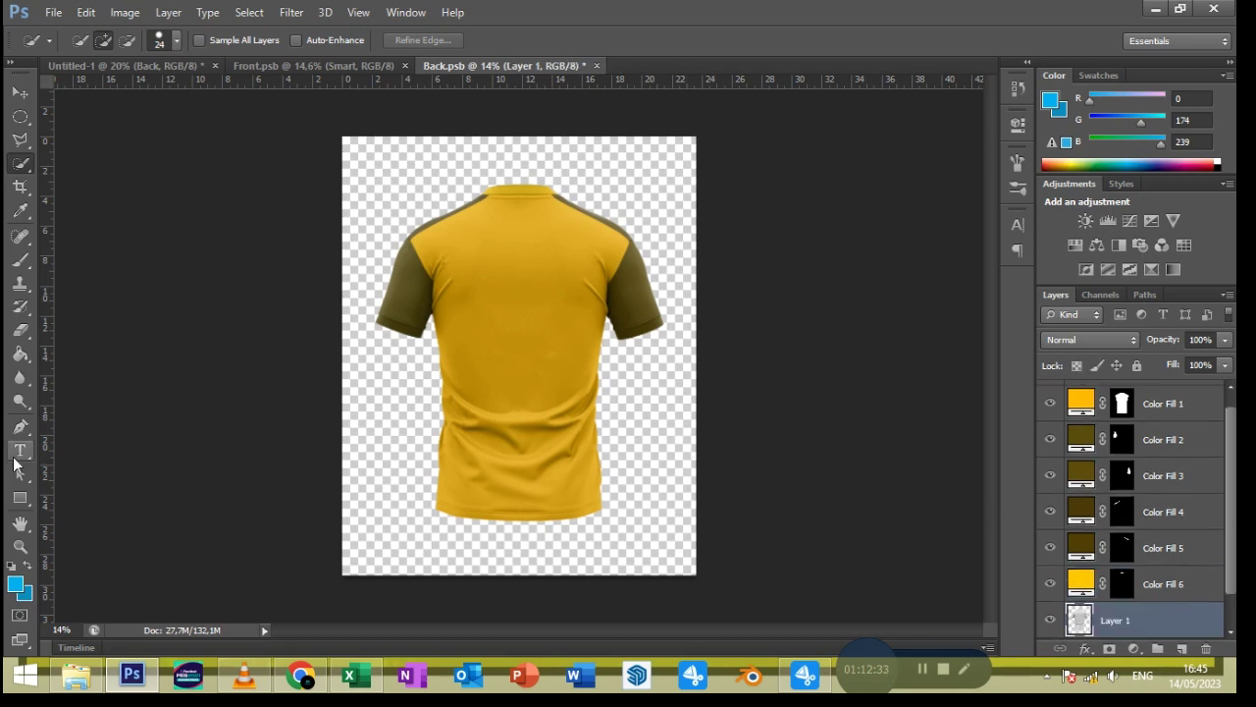
key(p)
scroll(367, 346, up, 1)
scroll(369, 346, up, 4)
scroll(369, 346, up, 1)
Pen-trace a closed outline around the left sleeve cuff
click(291, 191)
drag(523, 261, 558, 257)
click(253, 269)
click(290, 191)
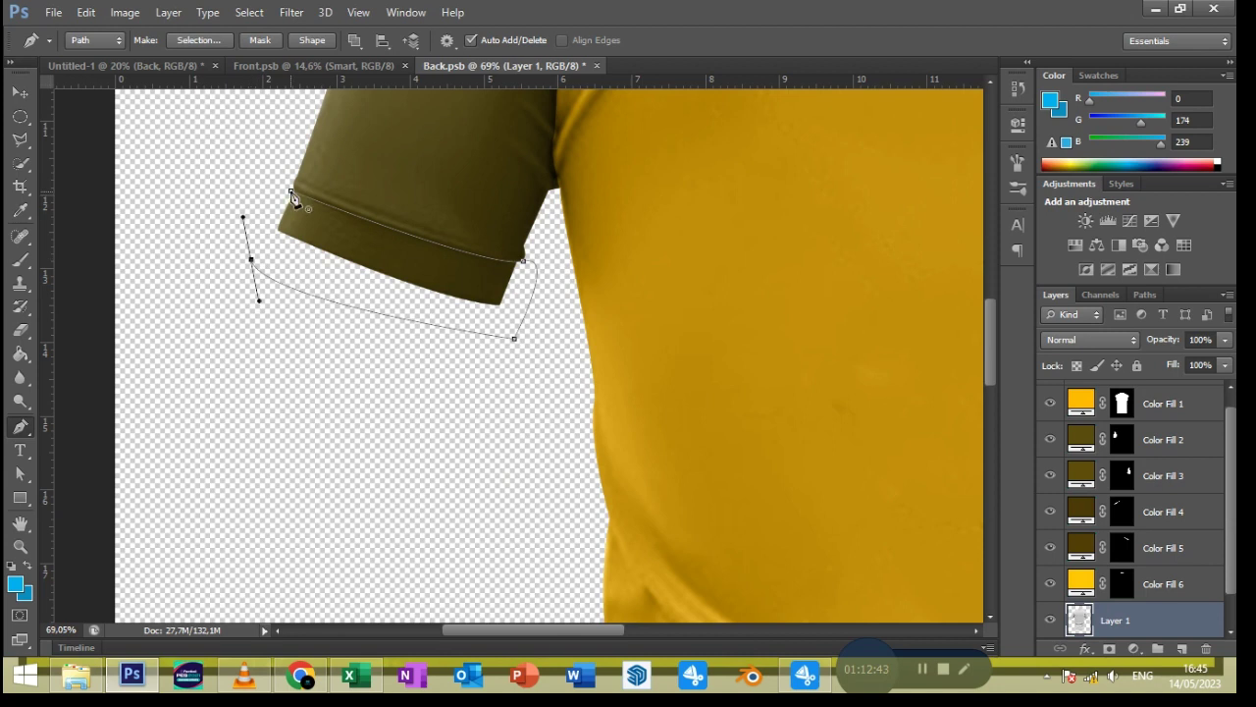
right_click(290, 190)
click(334, 206)
key(Return)
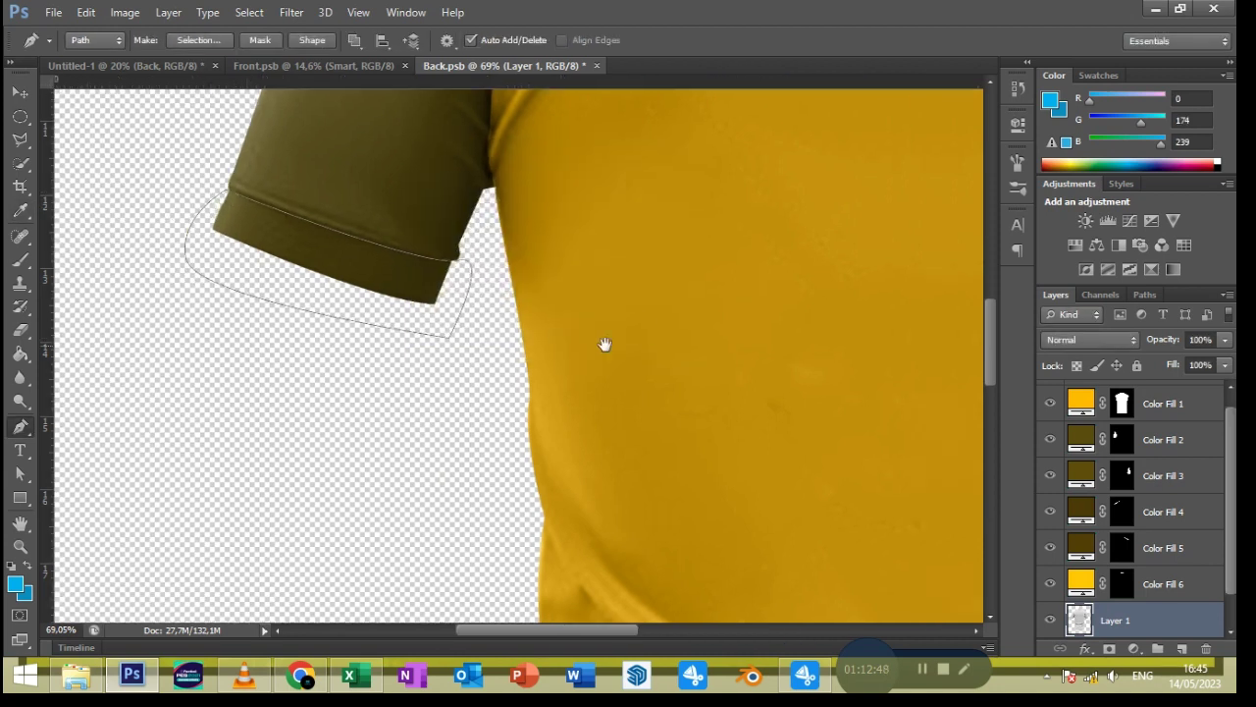
Trace the right cuff, temporarily hiding the right sleeve's olive fill to see it
scroll(530, 373, right, 10)
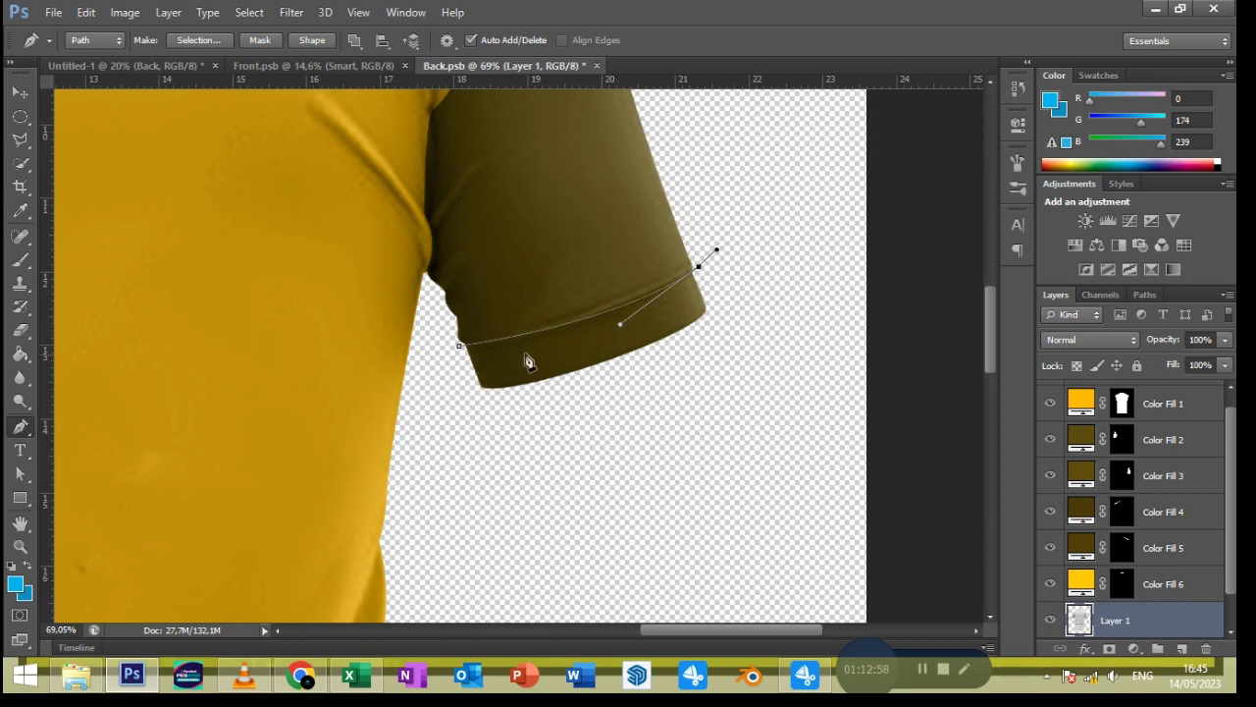
scroll(589, 348, up, 3)
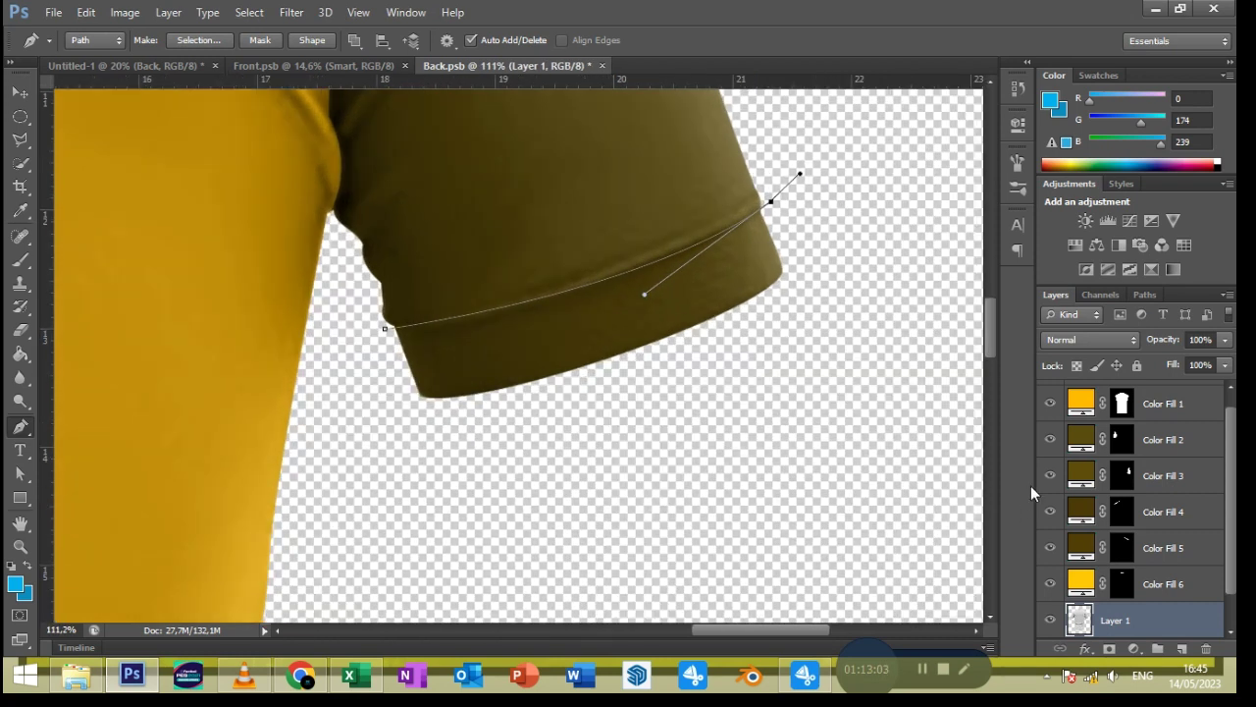
click(1049, 475)
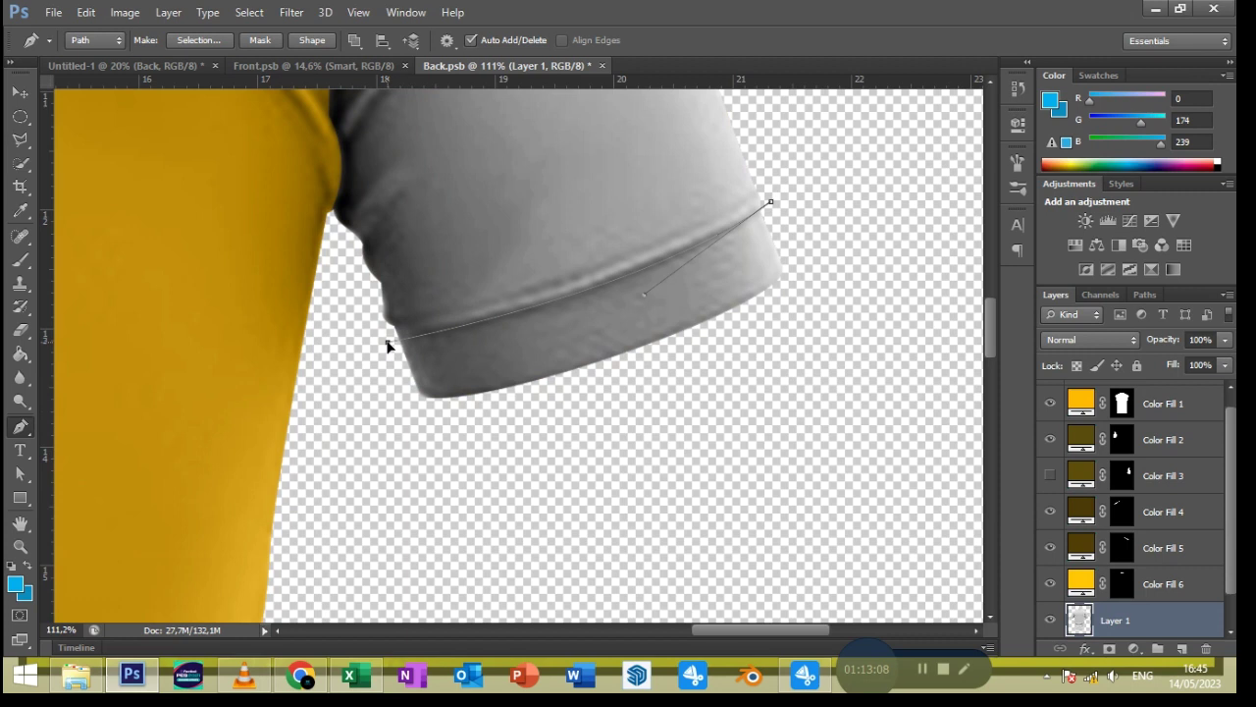
click(817, 334)
click(398, 441)
click(388, 341)
scroll(682, 426, down, 2)
scroll(682, 426, down, 3)
click(1049, 475)
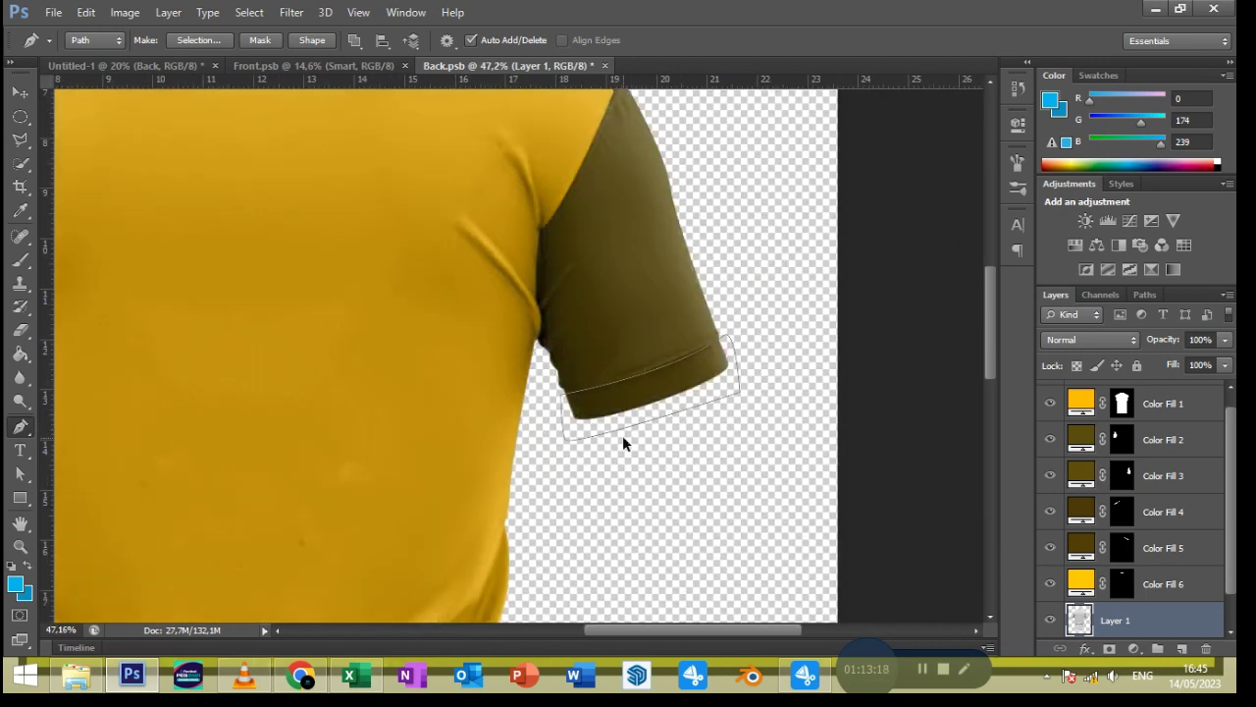
scroll(622, 435, down, 2)
Turn both cuff paths into a selection and fill it yellow #ffc600
click(204, 40)
click(699, 194)
key(w)
click(1134, 649)
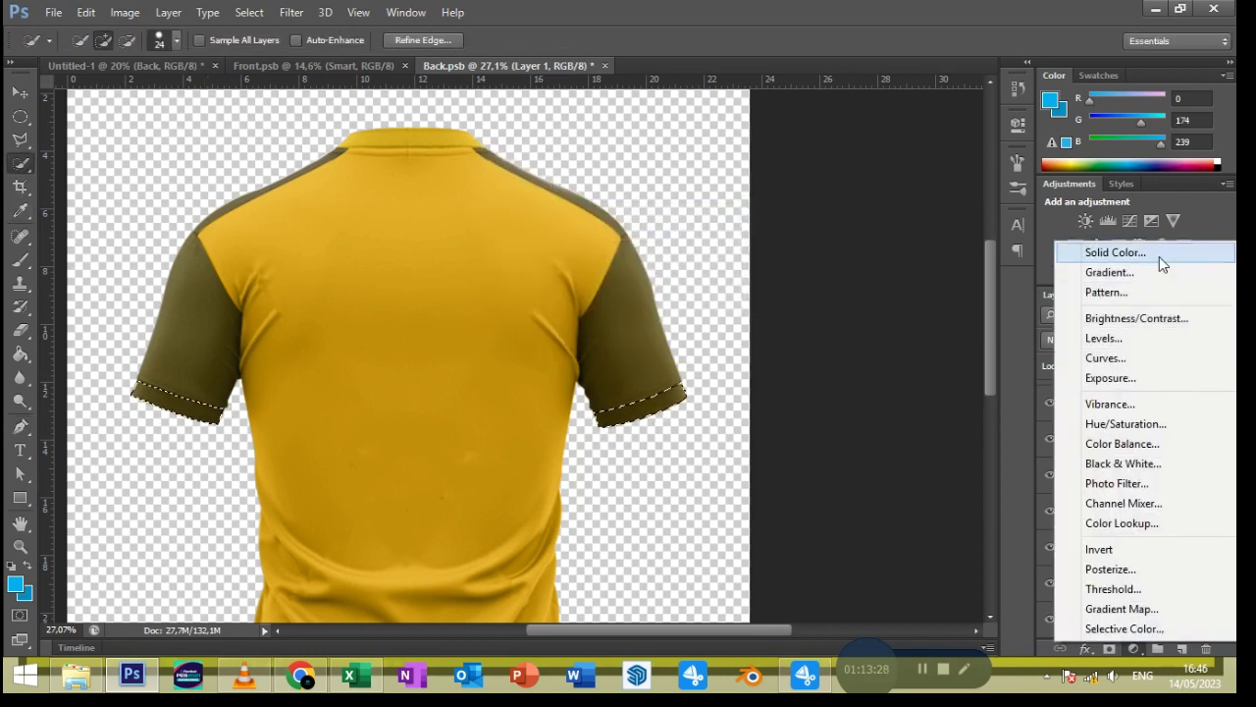
click(1160, 251)
click(1080, 403)
click(643, 230)
Move Color Fill 7 just below Color Fill 1 in the Layers panel
drag(1158, 616, 1158, 432)
key(v)
scroll(1147, 511, up, 1)
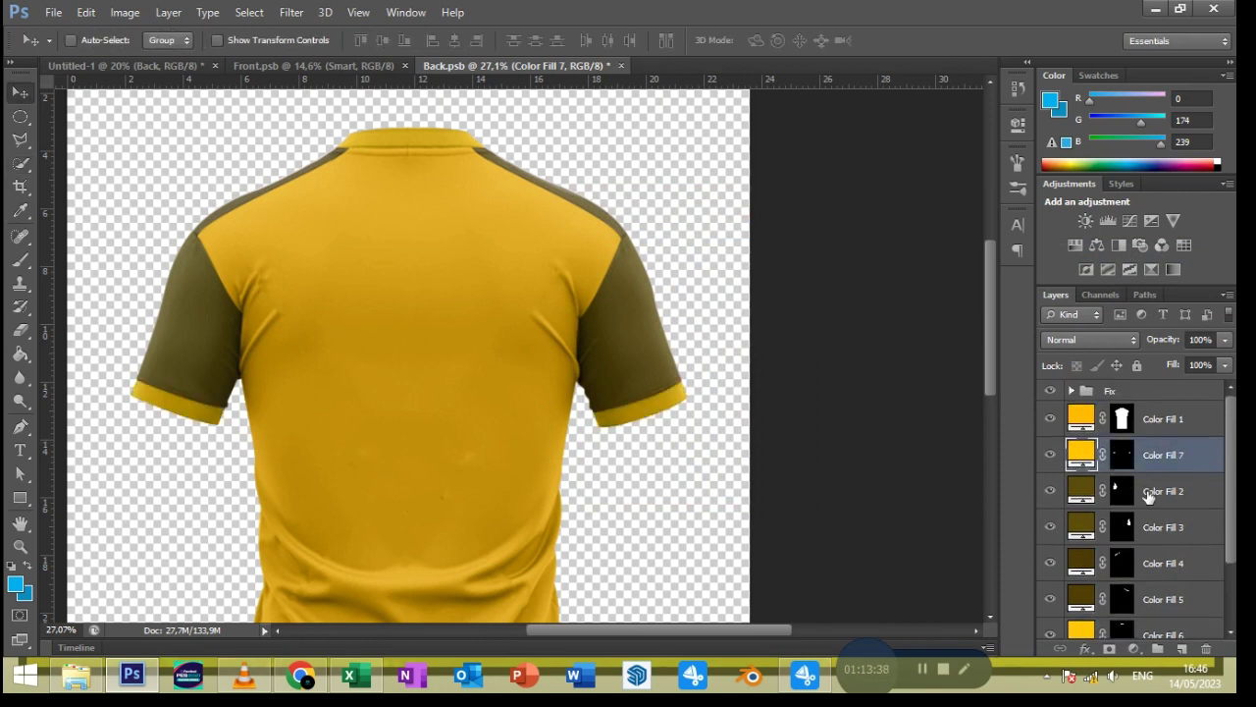
click(1161, 422)
scroll(662, 504, down, 2)
Draw a blue rectangle covering the whole shirt and shift it slightly right
scroll(589, 498, down, 1)
key(u)
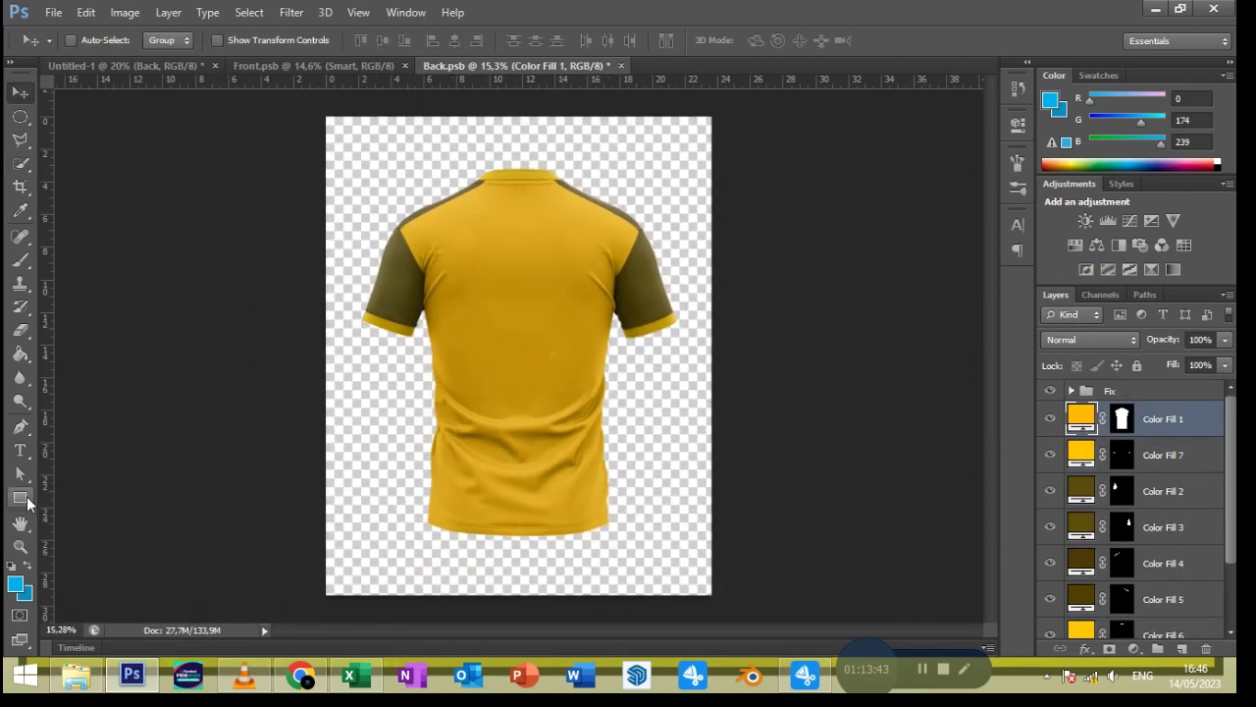
drag(374, 150, 619, 539)
click(167, 40)
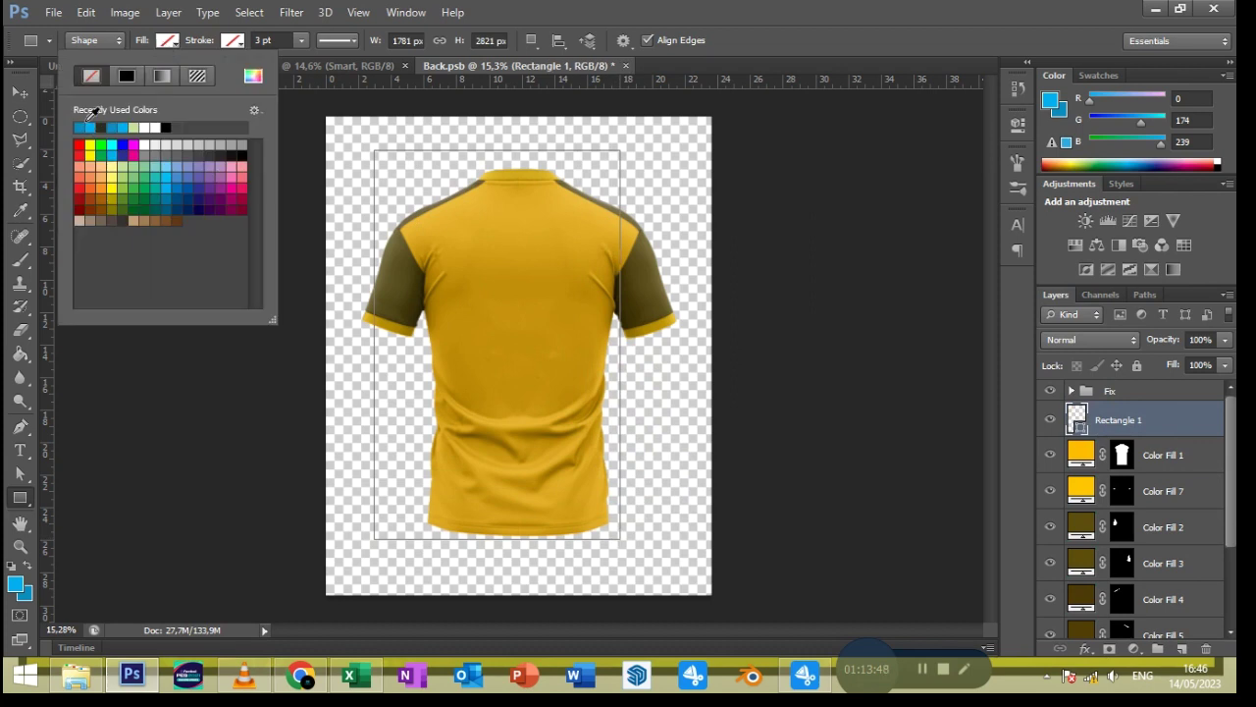
click(96, 118)
click(179, 40)
key(v)
drag(485, 137, 507, 135)
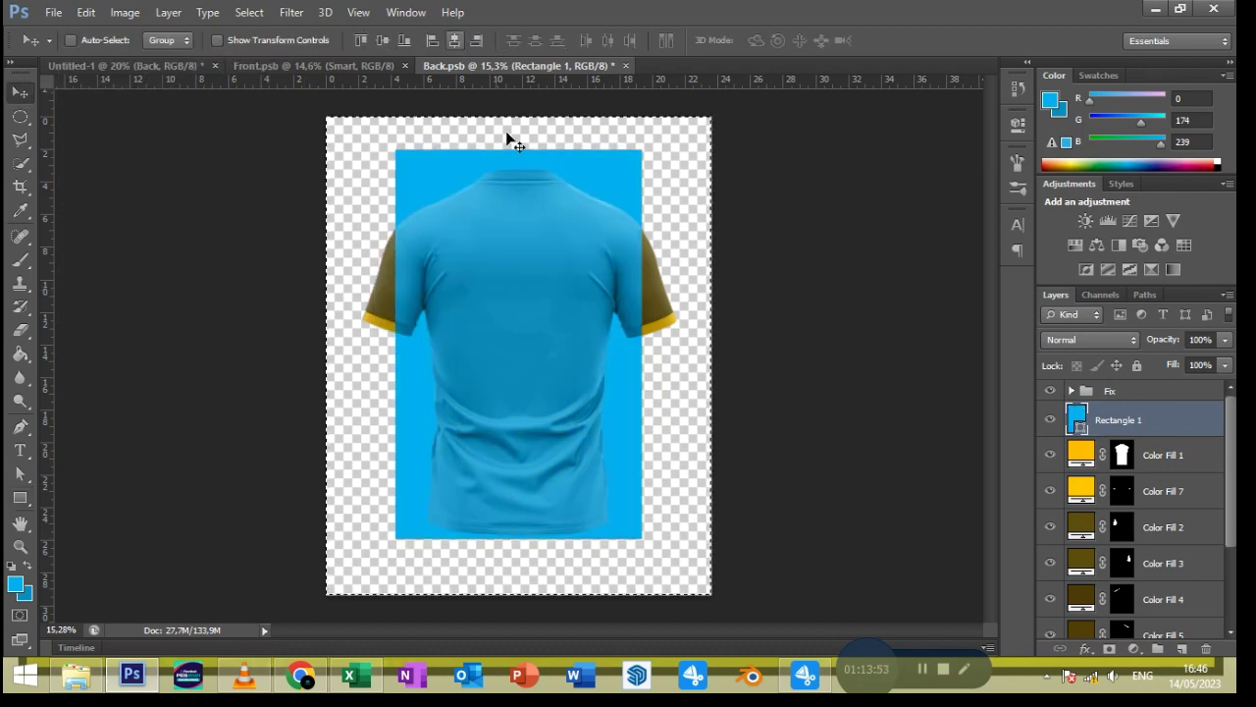
Fit the rectangle below the collar, name the layer Body, and rasterize it
key(ctrl+t)
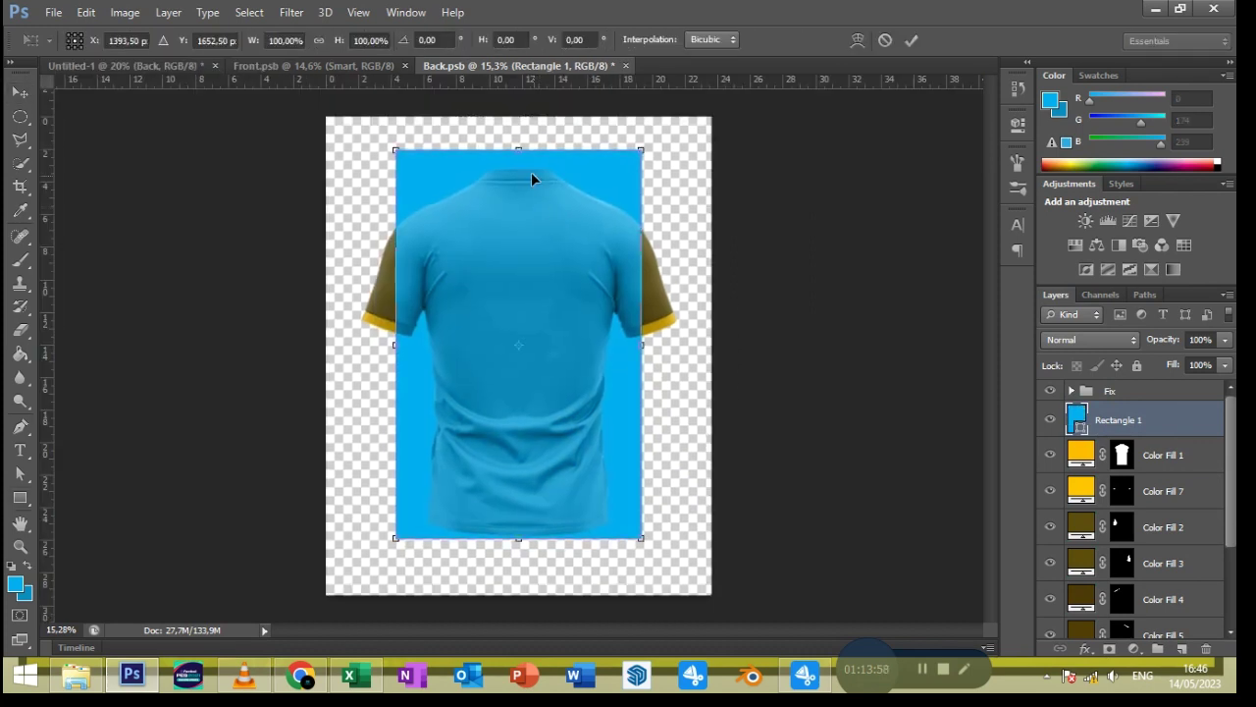
drag(520, 152, 519, 168)
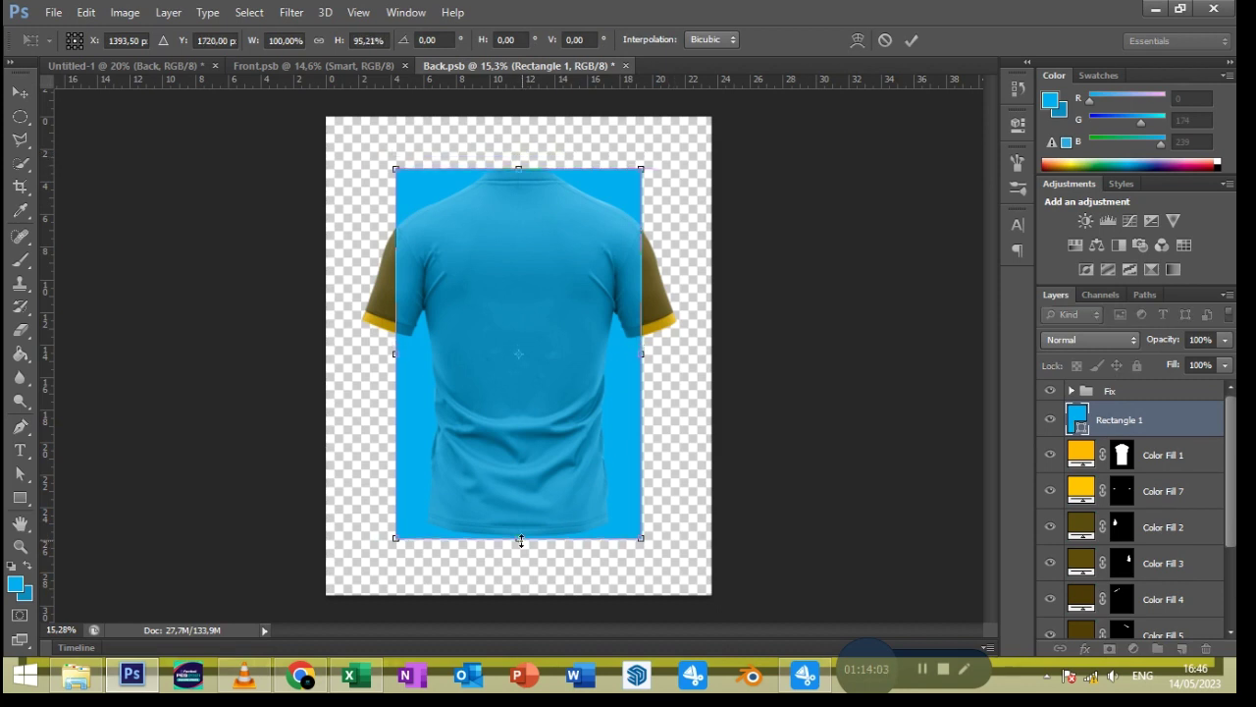
drag(522, 542, 522, 548)
key(Return)
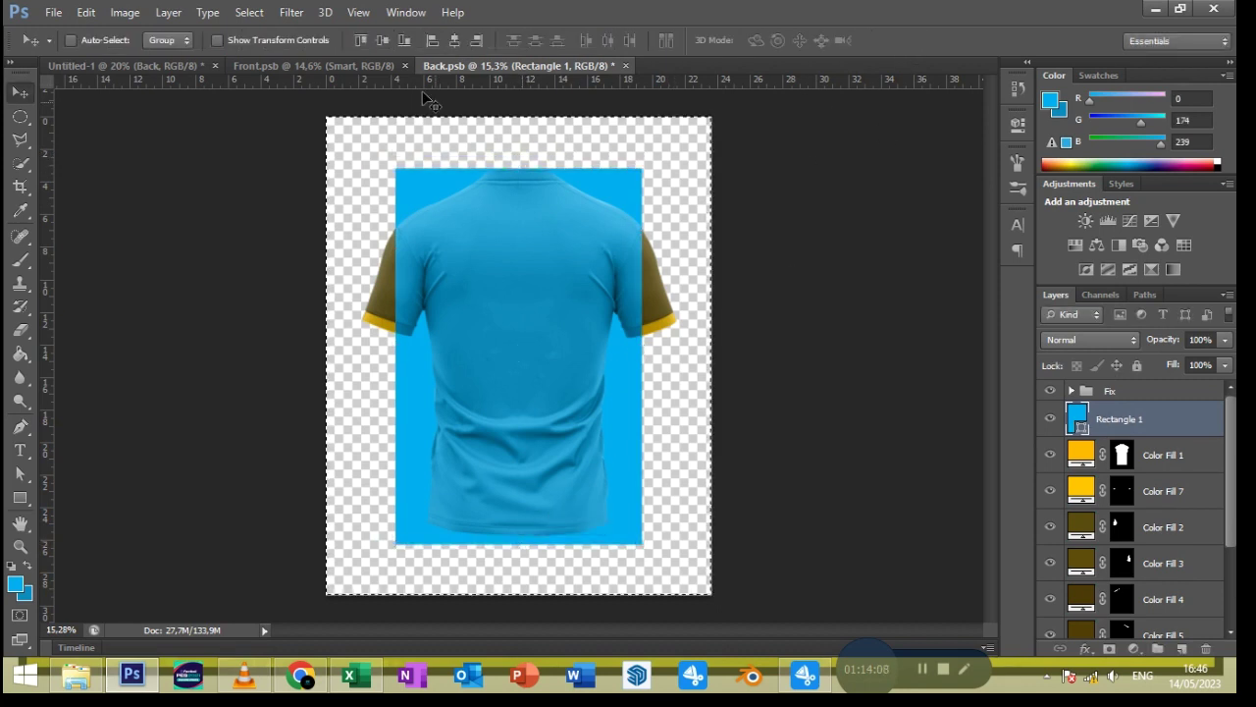
double_click(1116, 419)
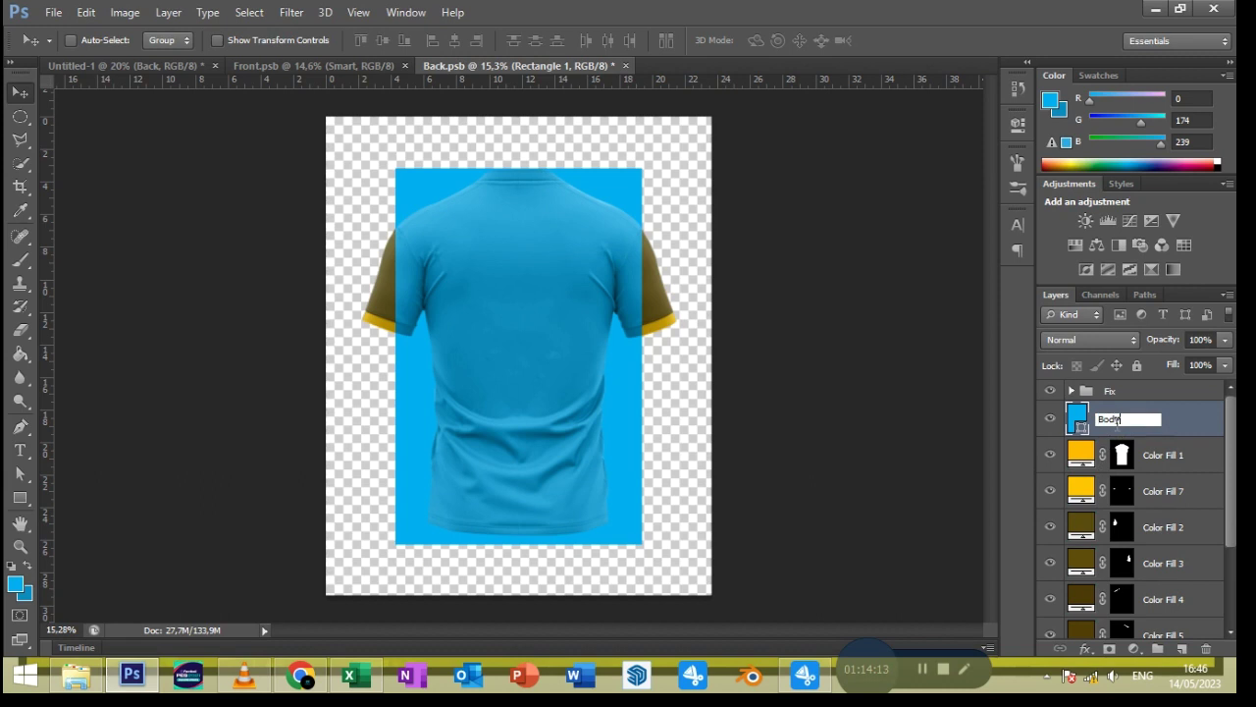
key(Return)
right_click(1116, 427)
click(667, 206)
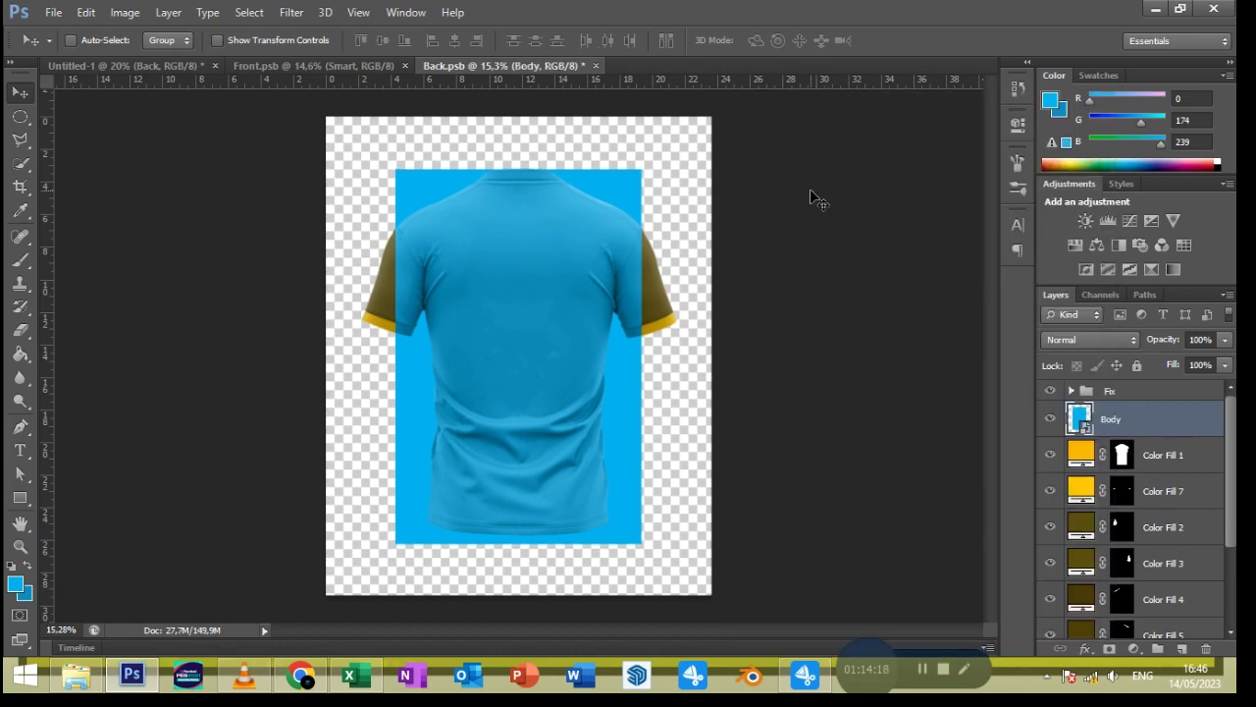
Warp the Body layer's bottom corners and hem inward toward the shirt bottom
key(ctrl+t)
click(846, 40)
drag(395, 545, 410, 520)
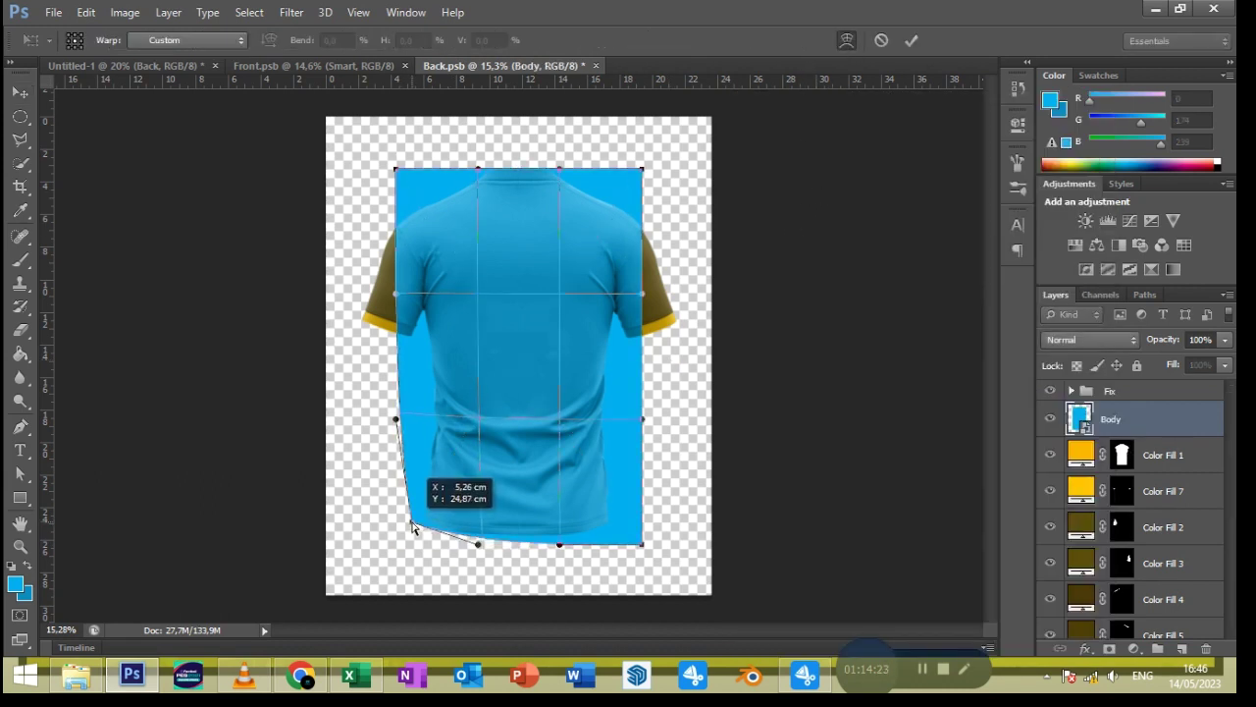
mouse_move(635, 550)
mouse_down()
mouse_move(626, 528)
mouse_move(559, 553)
mouse_up()
drag(640, 419, 607, 422)
drag(630, 527, 622, 529)
drag(411, 521, 418, 524)
Fit the warped Body's left and right sides and collar area to the shirt outline
drag(412, 426, 435, 422)
drag(395, 292, 415, 291)
drag(395, 169, 383, 181)
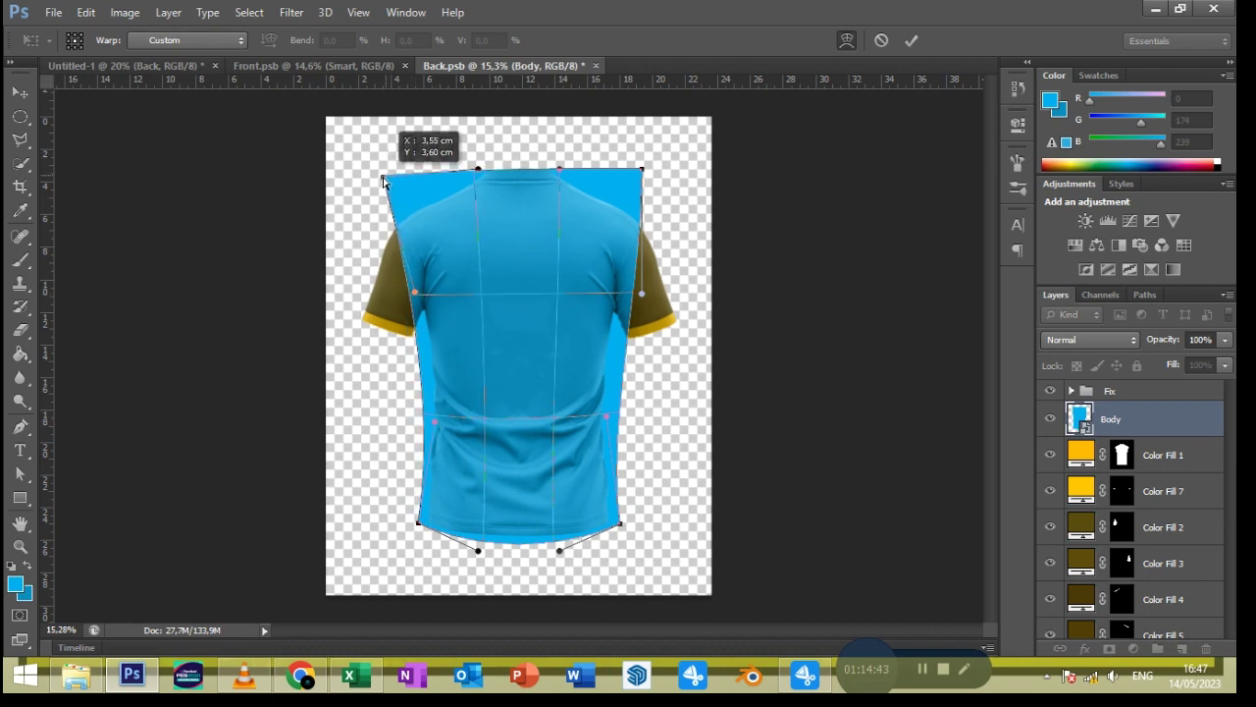
drag(641, 292, 628, 293)
drag(642, 169, 650, 181)
drag(558, 173, 547, 165)
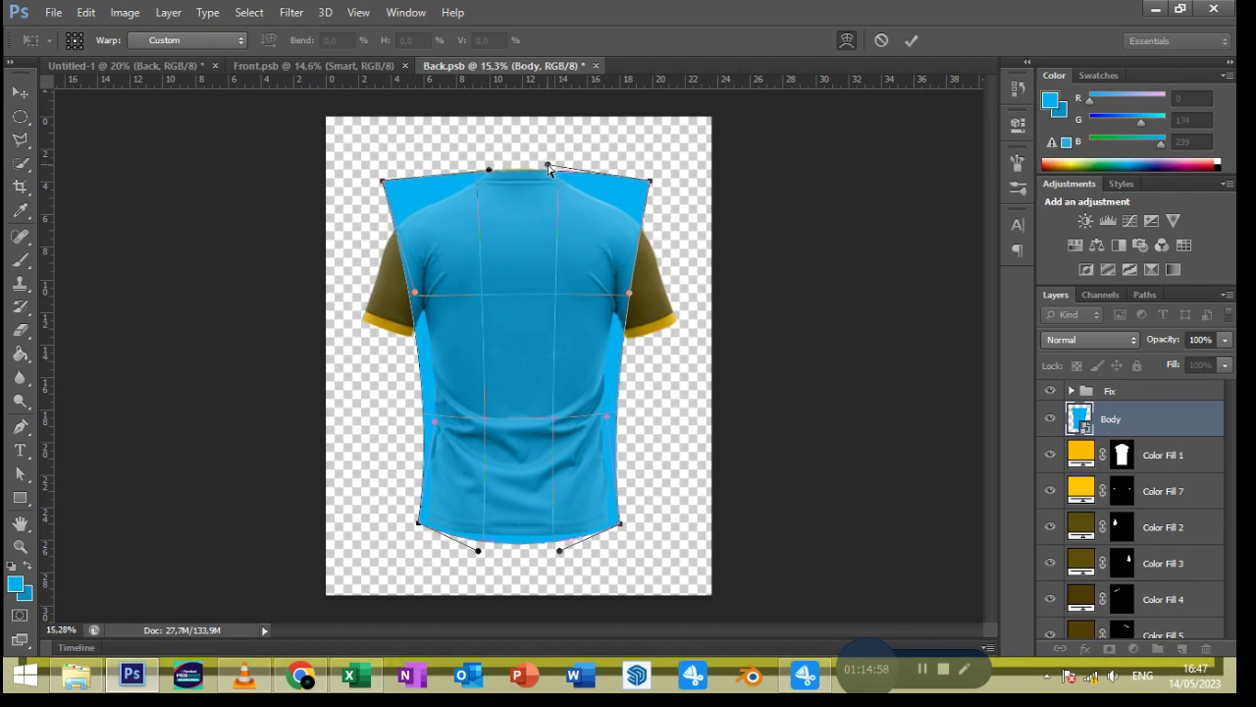
click(912, 377)
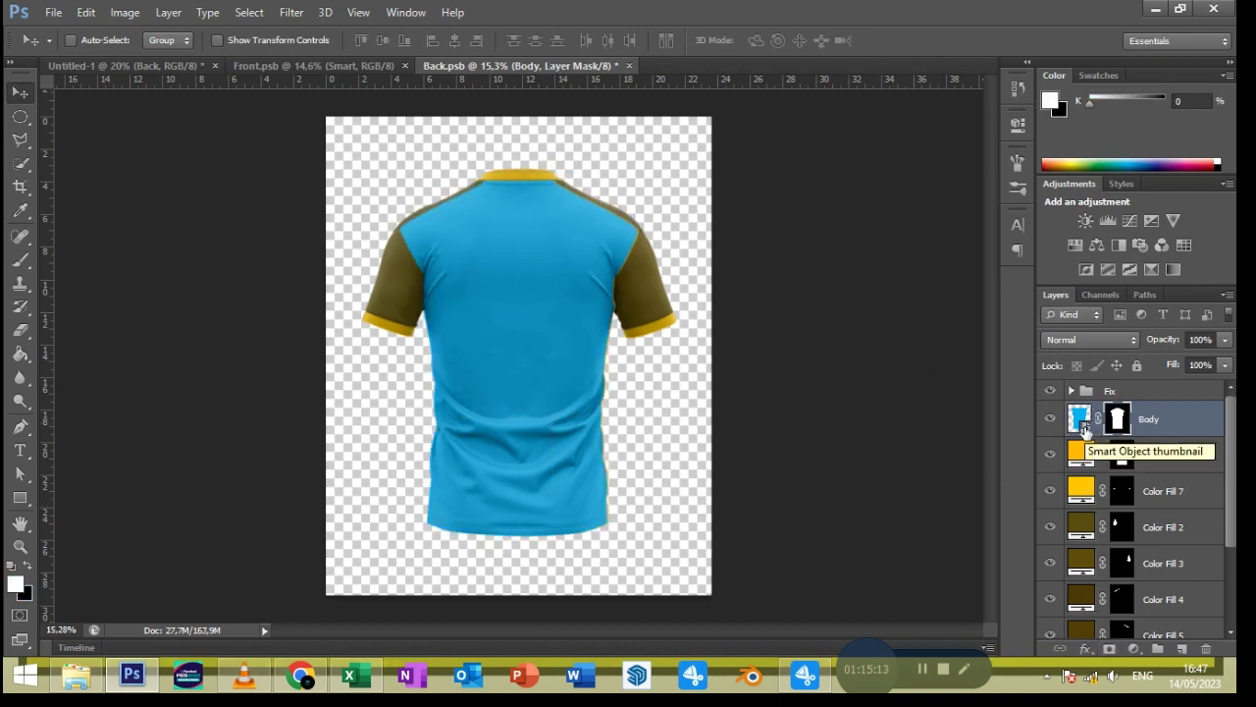
Open the Body smart object's contents, dismissing the smart-object notice
double_click(1082, 420)
click(720, 292)
click(1072, 411)
double_click(1080, 444)
click(724, 291)
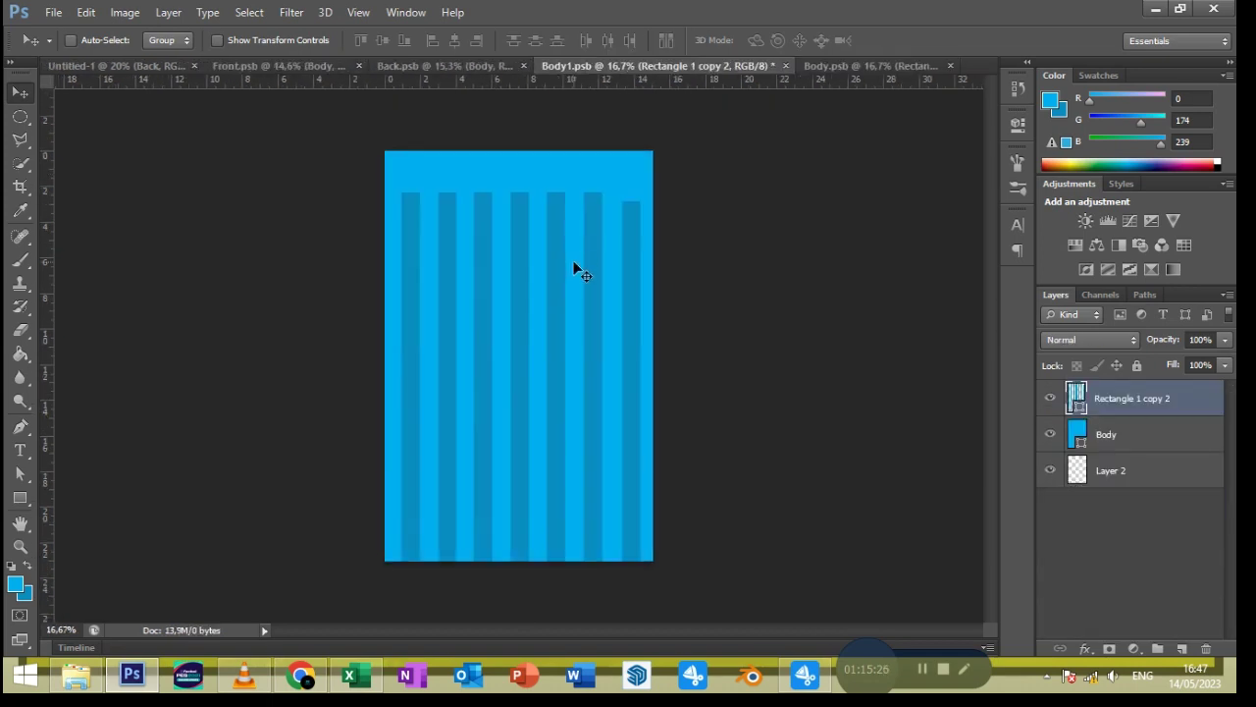
Move and stretch the stripe layer to cover the canvas, and save the Body contents
drag(575, 265, 579, 227)
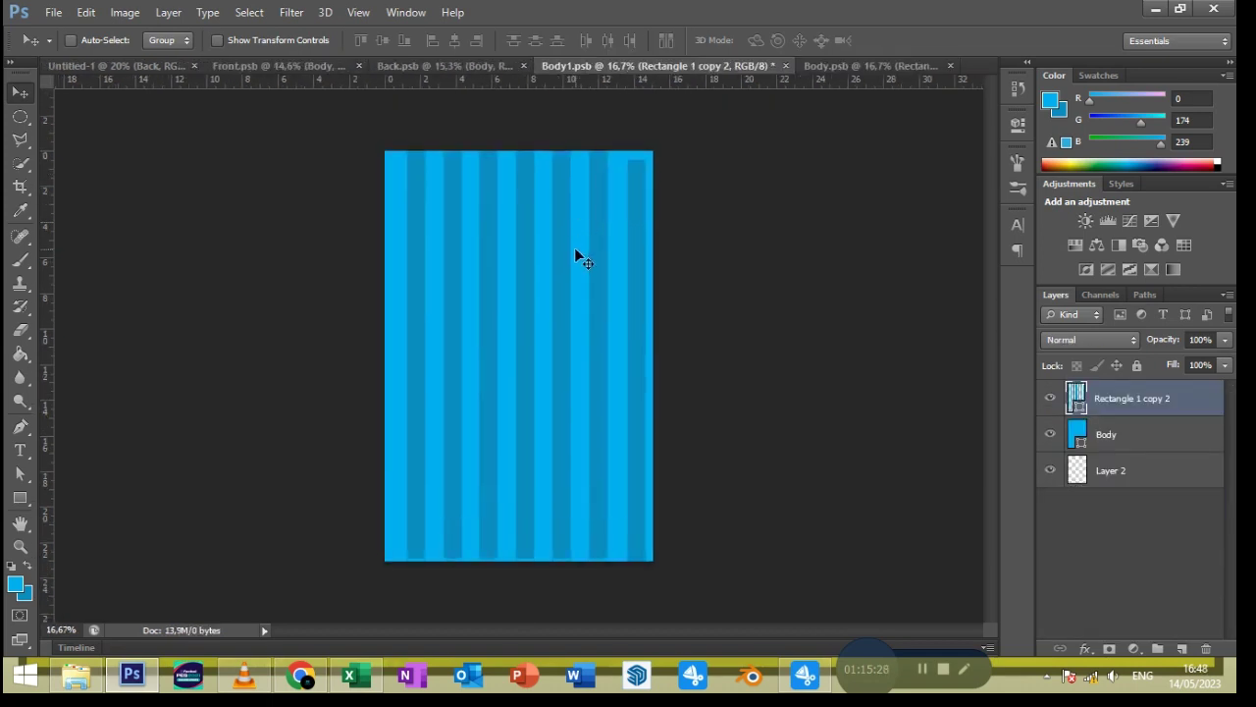
key(ctrl+t)
drag(526, 561, 526, 570)
click(912, 40)
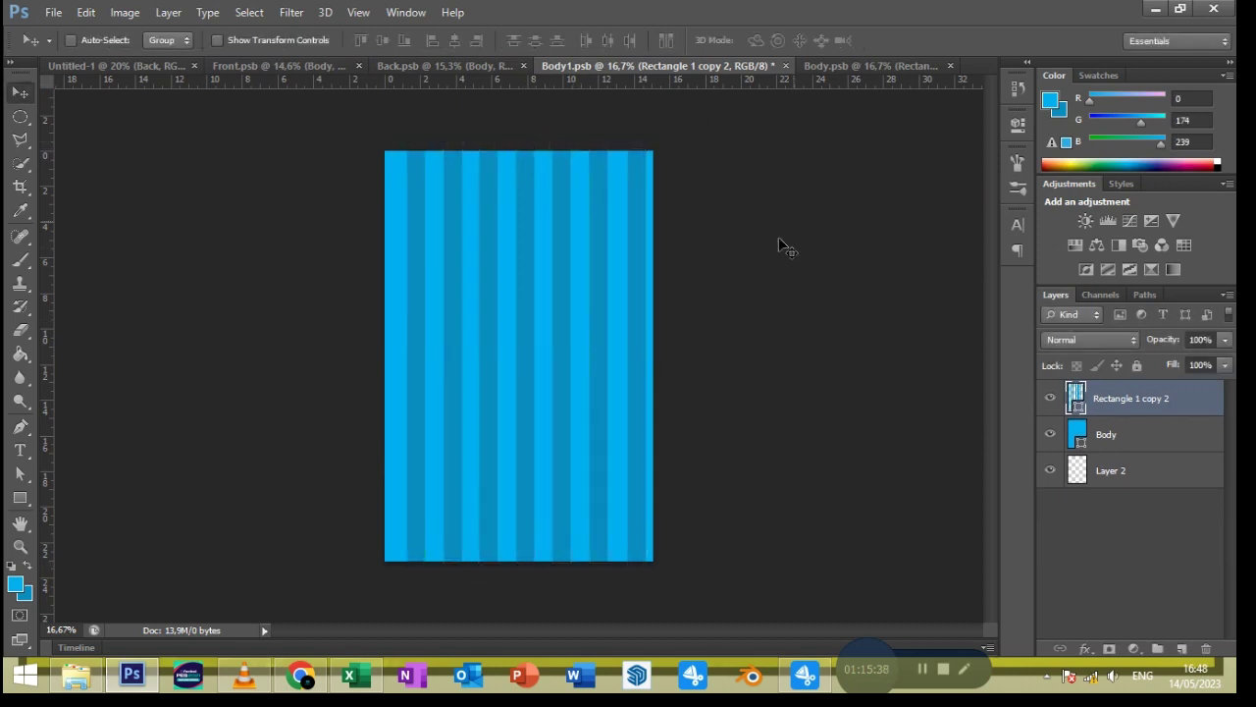
key(ctrl+s)
click(940, 64)
click(555, 69)
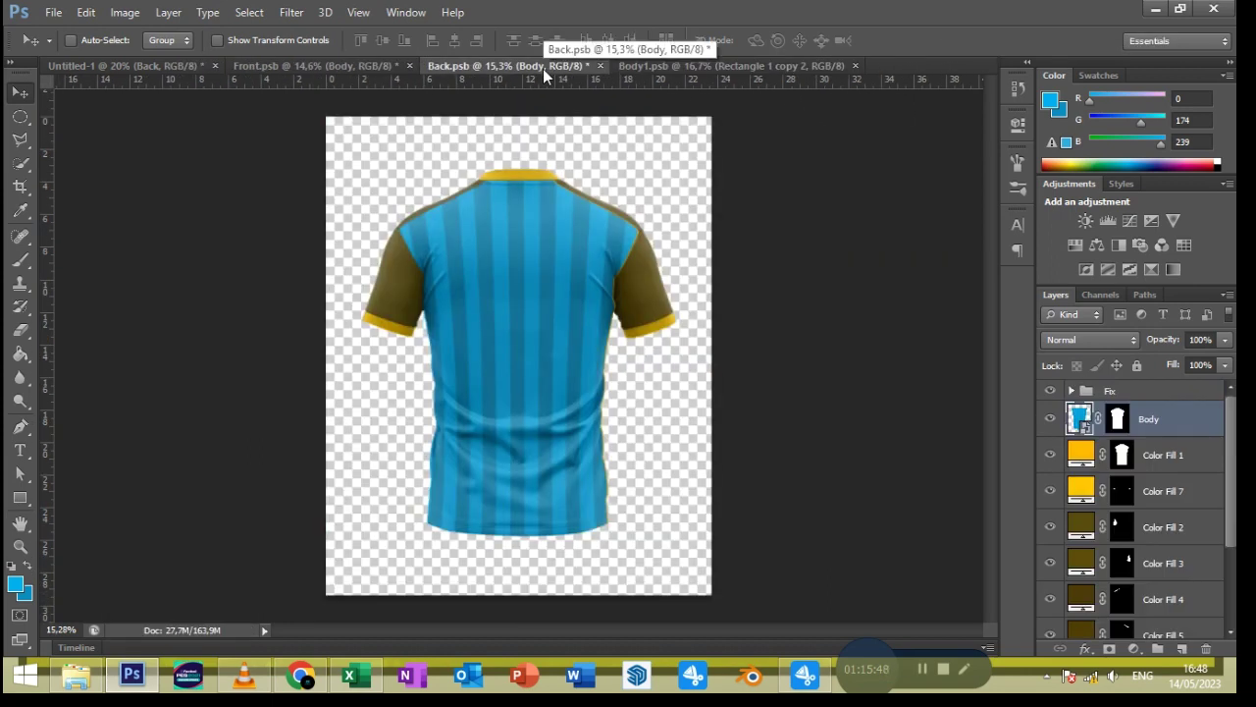
scroll(624, 451, up, 2)
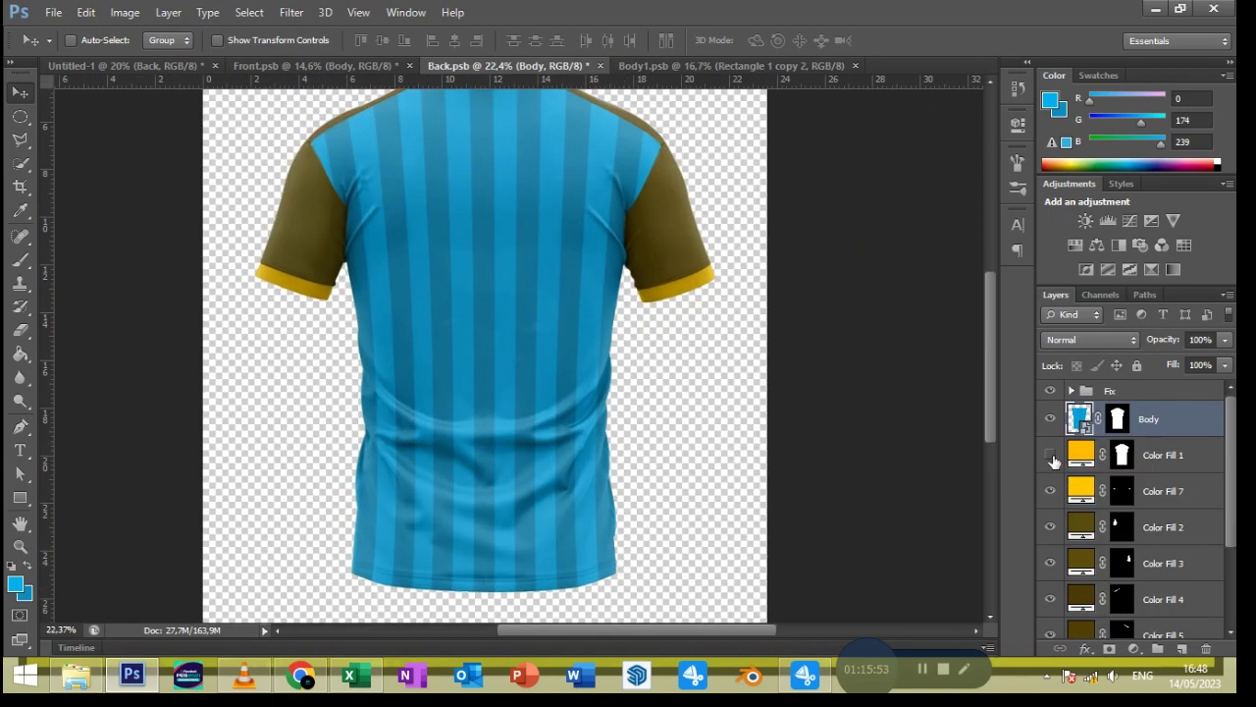
scroll(701, 422, down, 2)
click(638, 65)
Add black MHDESIGN text on the stripes in the RealMadrid2011-2012 font
key(t)
click(516, 246)
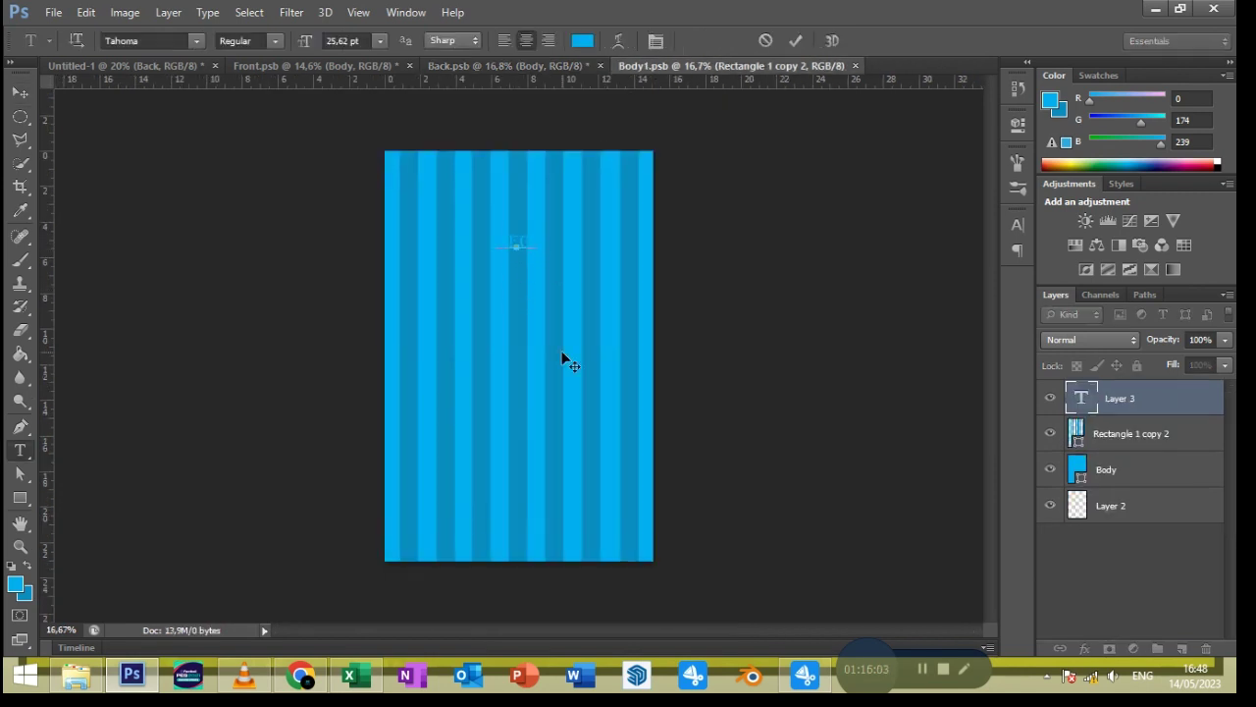
text(MHDESIGN)
click(582, 40)
click(270, 486)
click(673, 232)
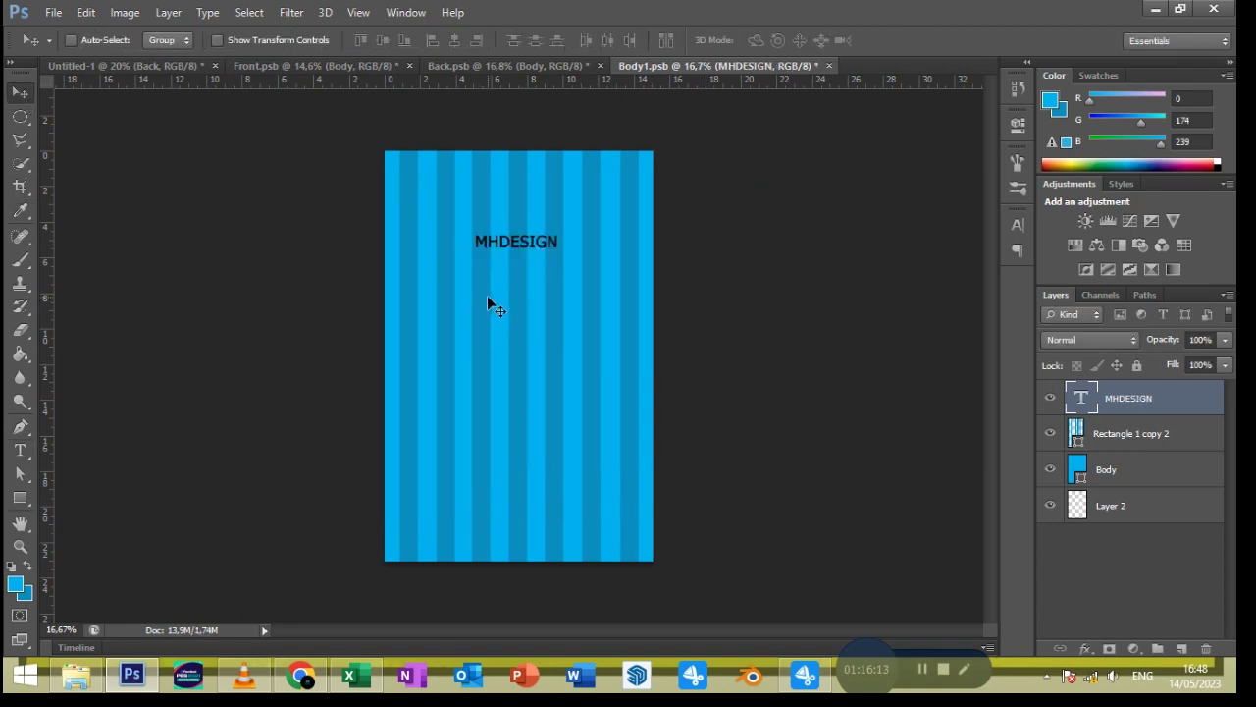
click(196, 41)
scroll(261, 216, up, 5)
scroll(262, 222, up, 2)
scroll(261, 221, up, 6)
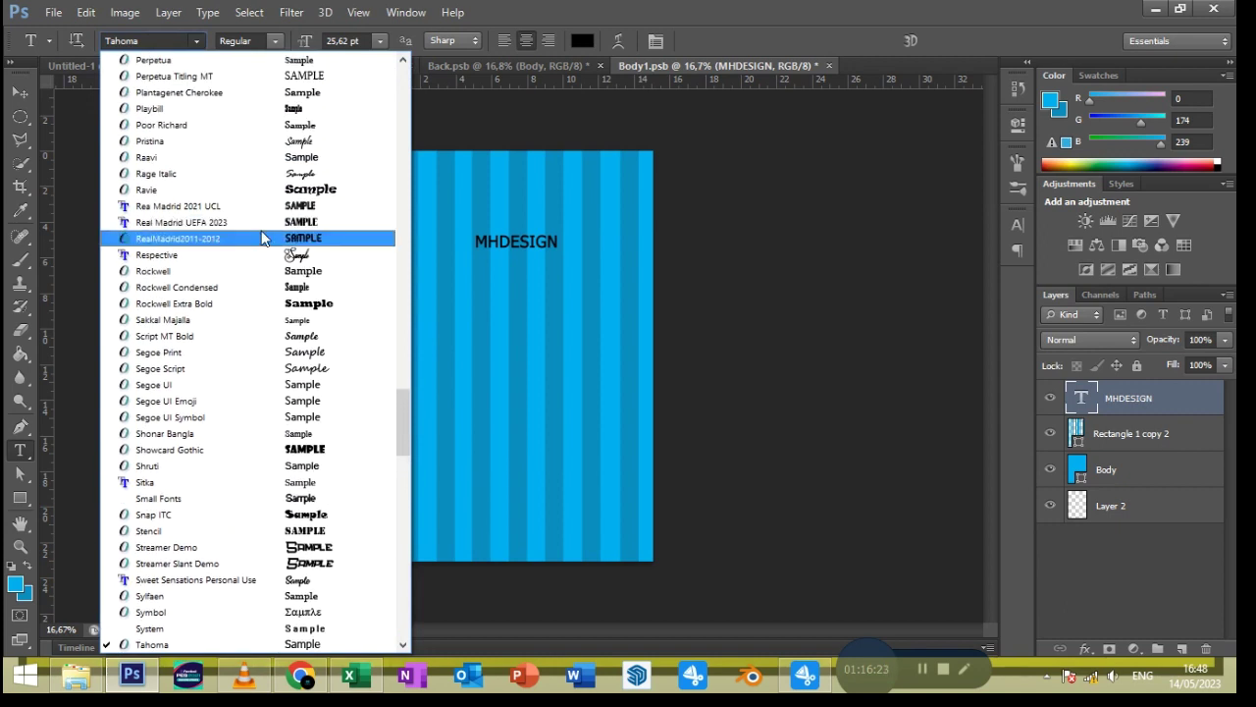
click(266, 239)
Enlarge the MHDESIGN text and check it on the shirt mockup
key(ctrl+t)
drag(553, 249, 573, 254)
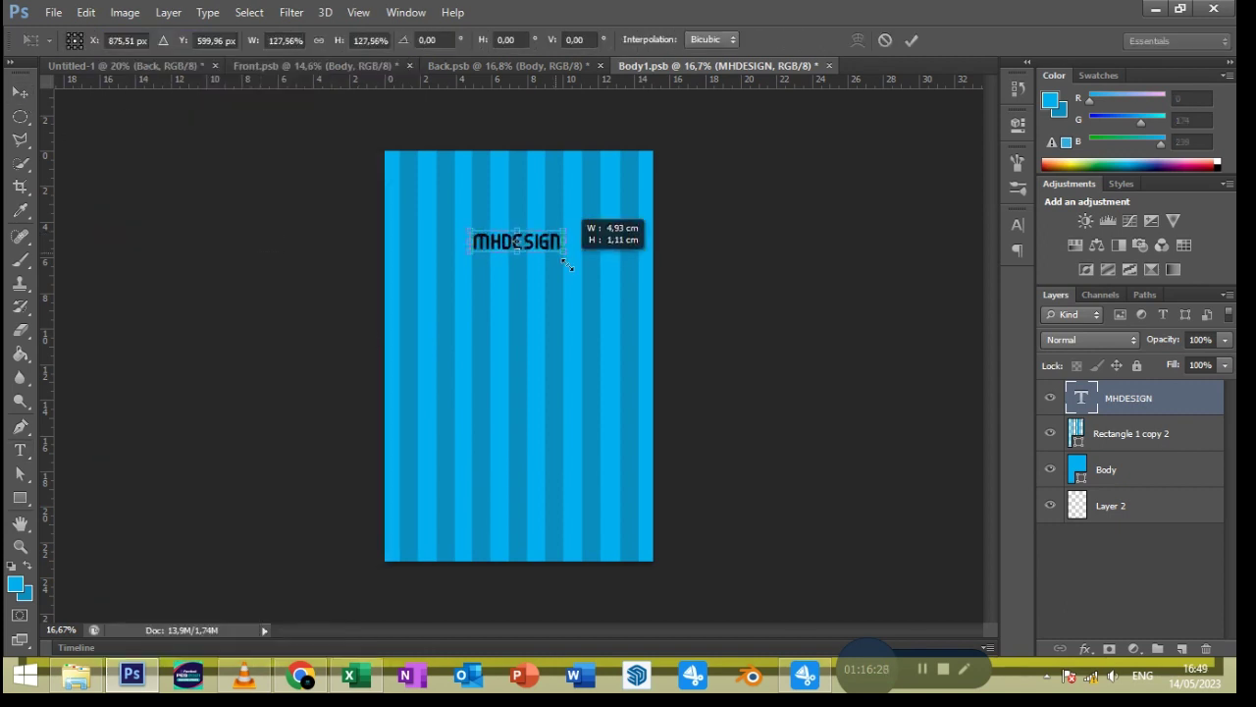
key(Return)
click(511, 65)
click(706, 66)
Duplicate the text, change it to 88, and place it lower beneath MHDESIGN
key(ctrl+j)
mouse_move(538, 257)
mouse_down()
mouse_move(538, 326)
mouse_move(565, 386)
mouse_move(587, 384)
mouse_up()
key(t)
double_click(518, 310)
text(88)
click(795, 40)
key(ctrl+t)
key(Return)
drag(648, 318, 643, 342)
click(537, 71)
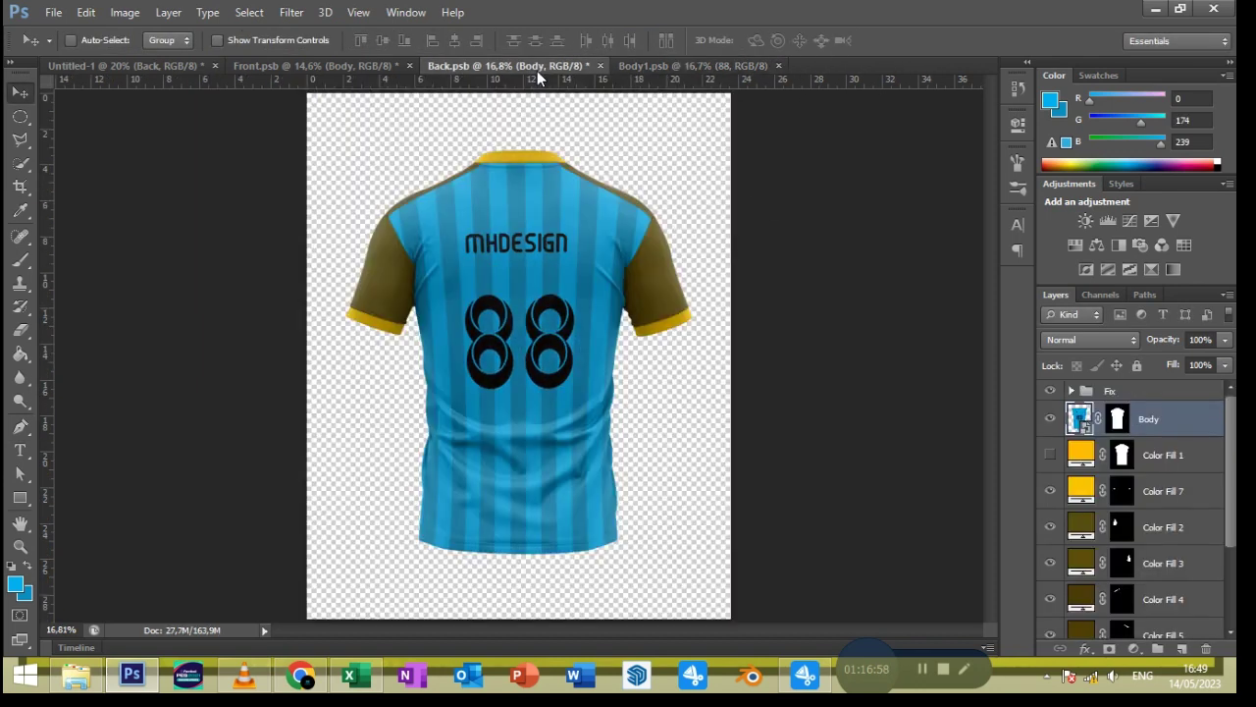
Above the Color Fill 2 layer, draw a blue rectangle across the sleeve area
click(779, 66)
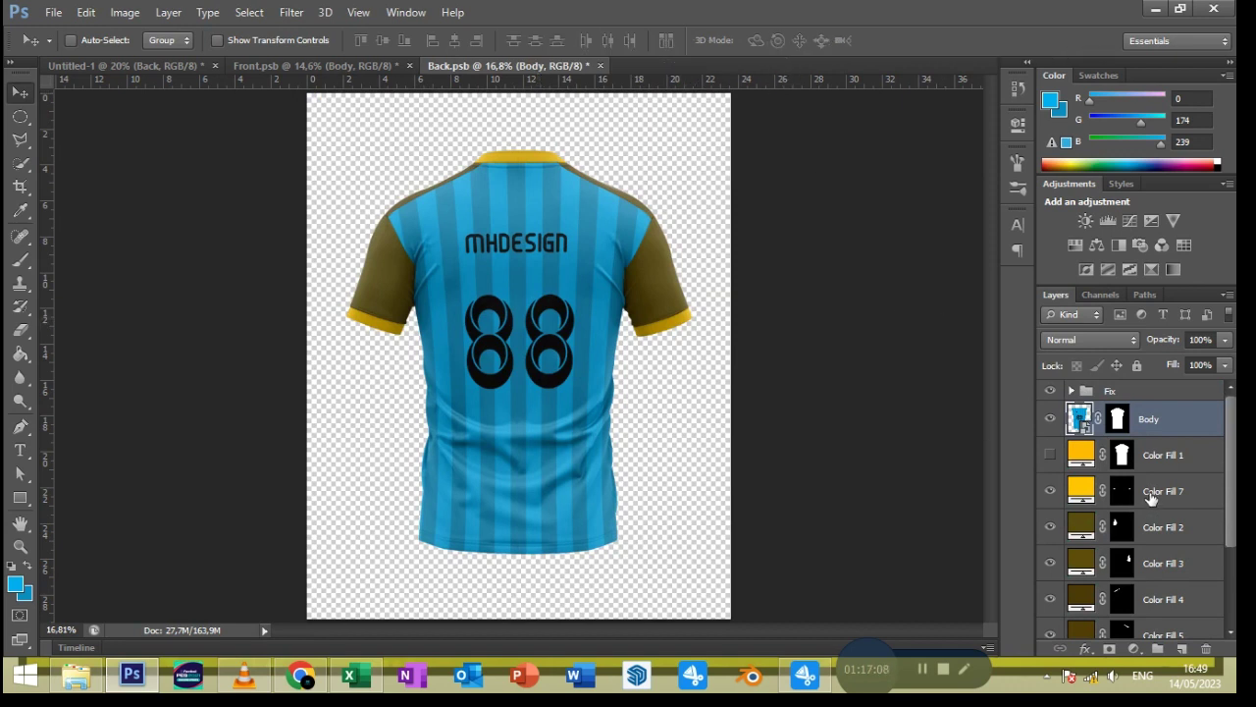
click(1128, 490)
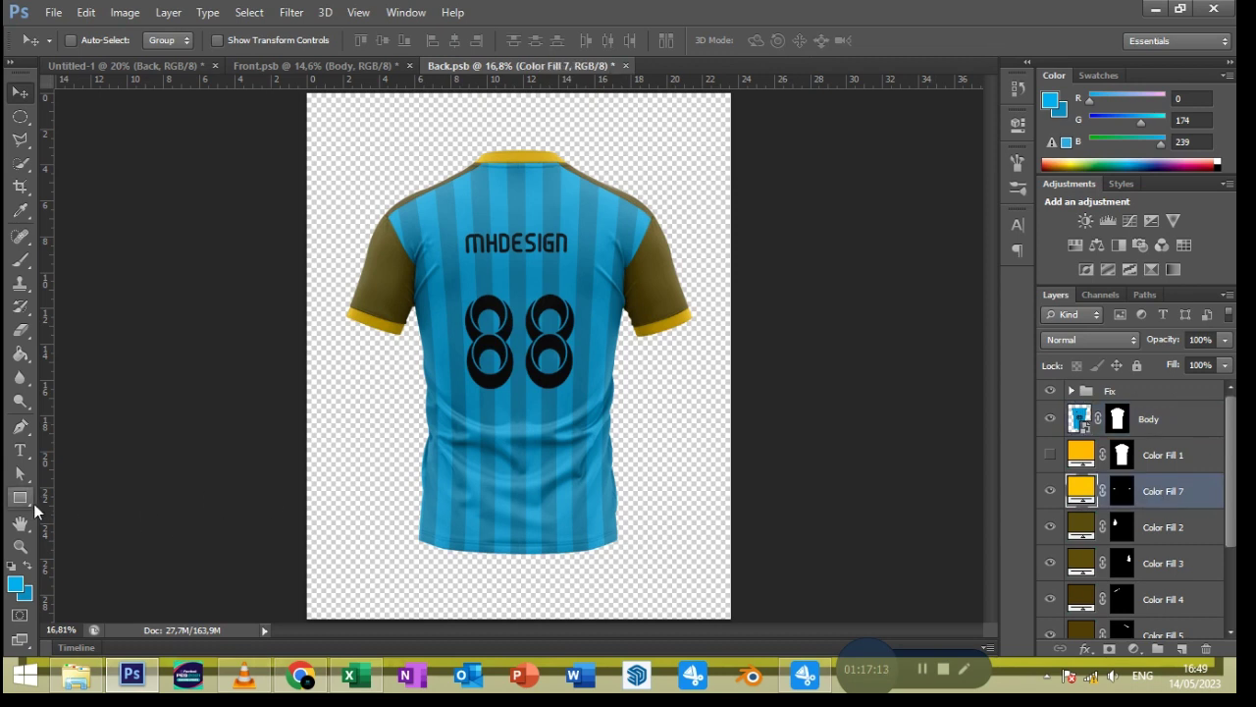
scroll(1142, 557, down, 1)
scroll(1141, 557, down, 1)
click(1144, 447)
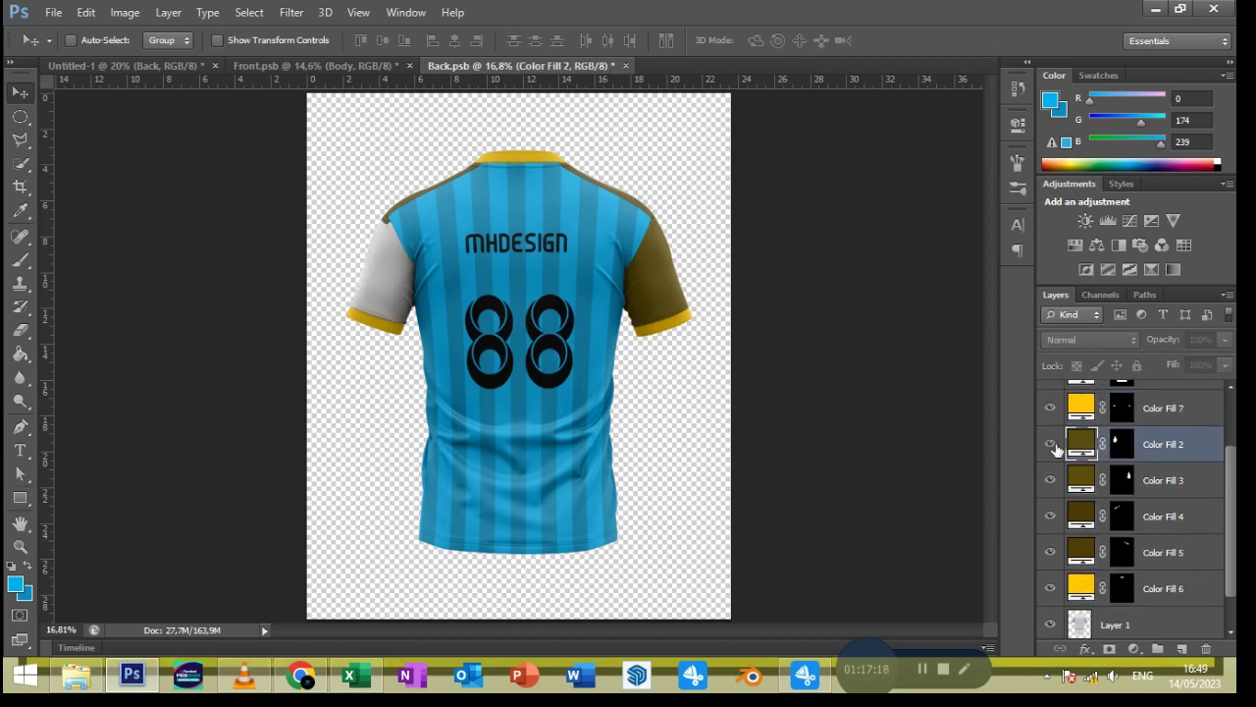
key(u)
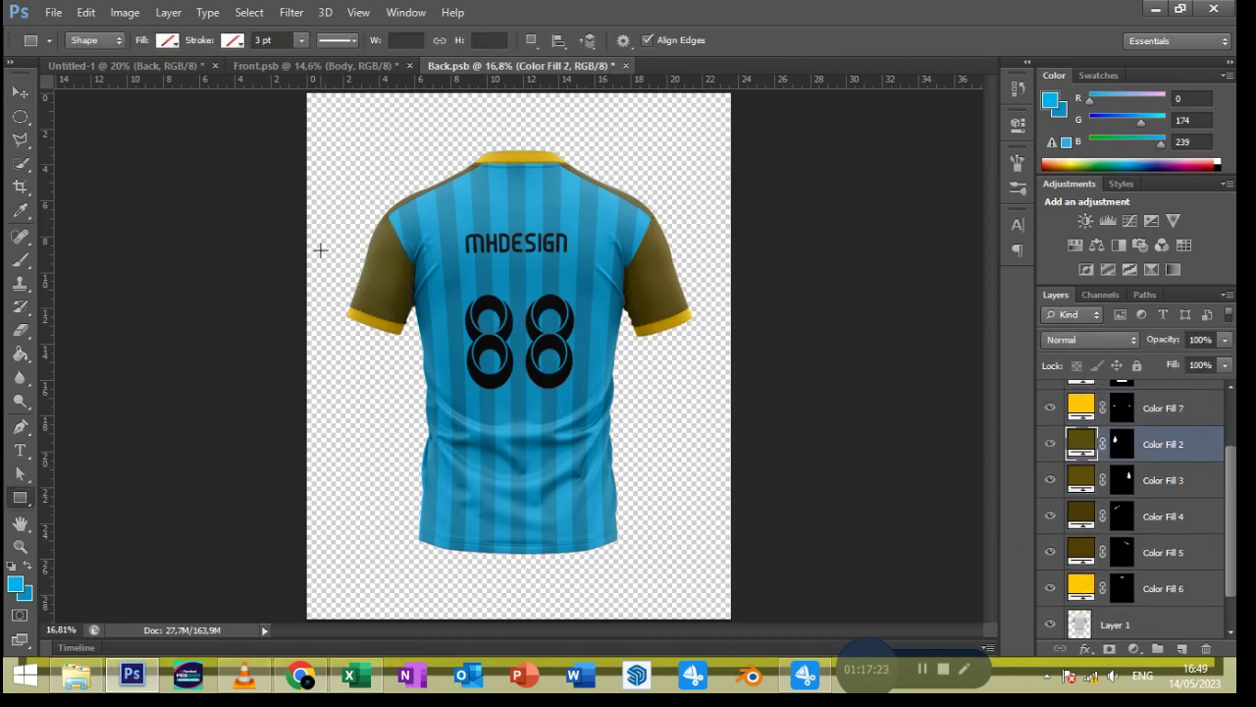
mouse_move(332, 193)
mouse_down()
mouse_move(423, 348)
mouse_move(564, 336)
mouse_up()
click(166, 41)
click(81, 127)
key(v)
Rename the rectangle layer Left and convert it to a smart object
double_click(1127, 482)
key(Return)
double_click(1120, 480)
key(Escape)
double_click(1108, 480)
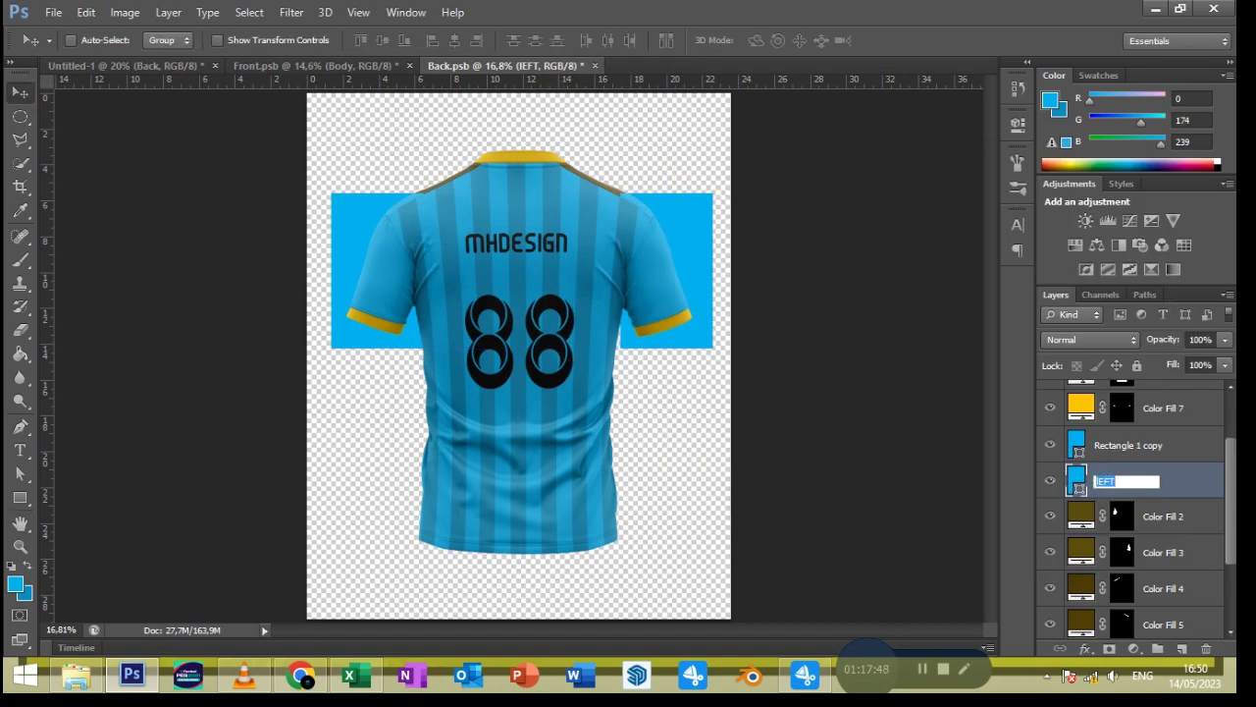
text(Left)
key(Return)
right_click(1109, 480)
click(786, 187)
Rotate and shorten the Left rectangle to sit over the left sleeve
key(ctrl+t)
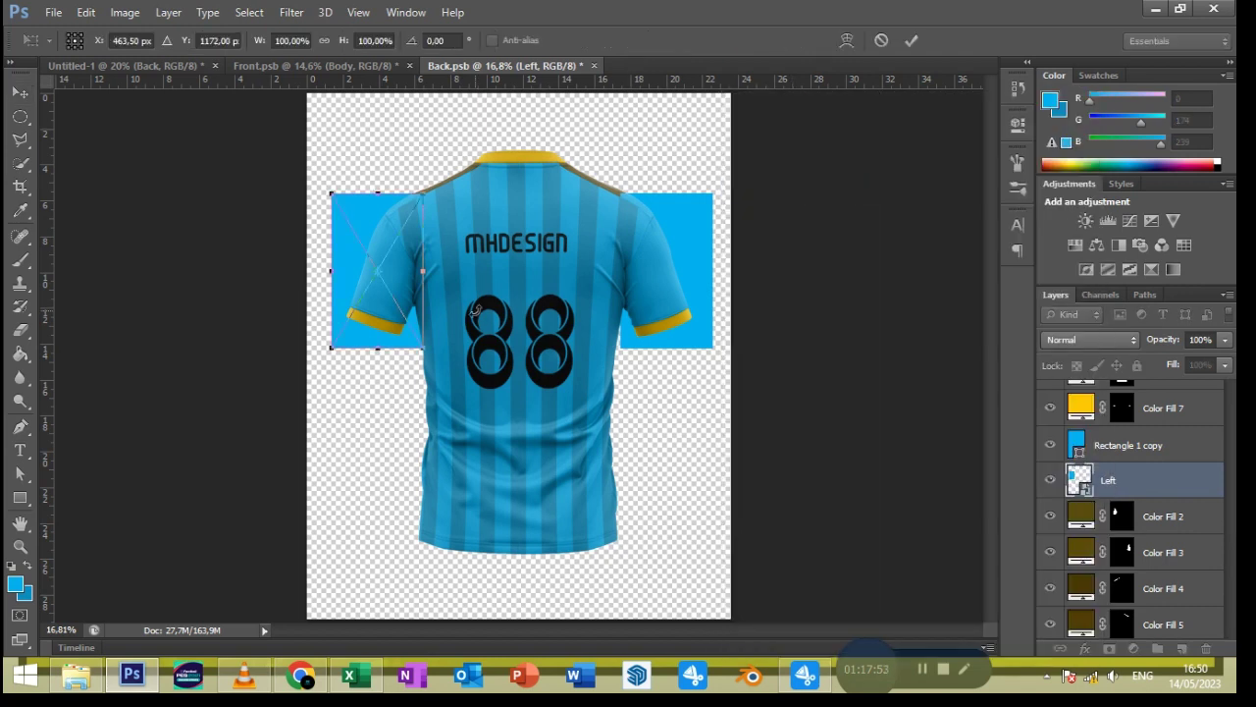
scroll(475, 310, up, 3)
scroll(476, 310, left, 2)
mouse_move(245, 196)
mouse_down()
mouse_move(373, 317)
mouse_move(395, 316)
mouse_up()
drag(385, 187, 383, 224)
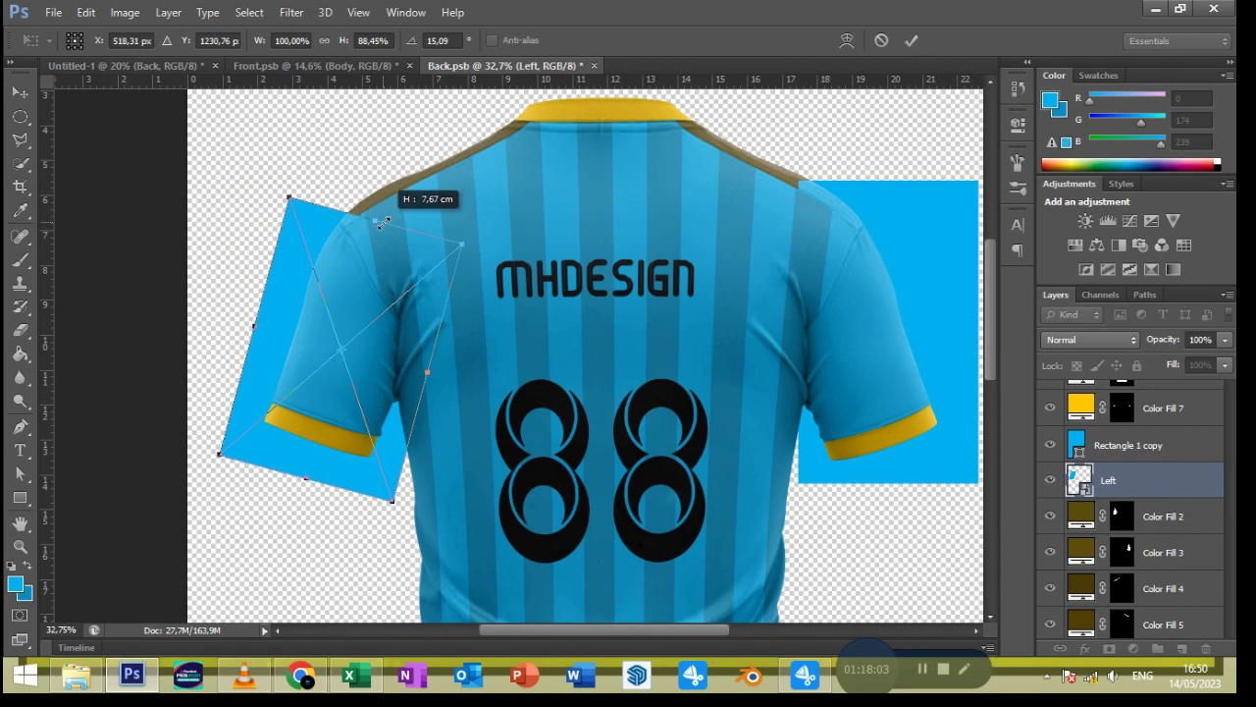
drag(346, 324, 350, 314)
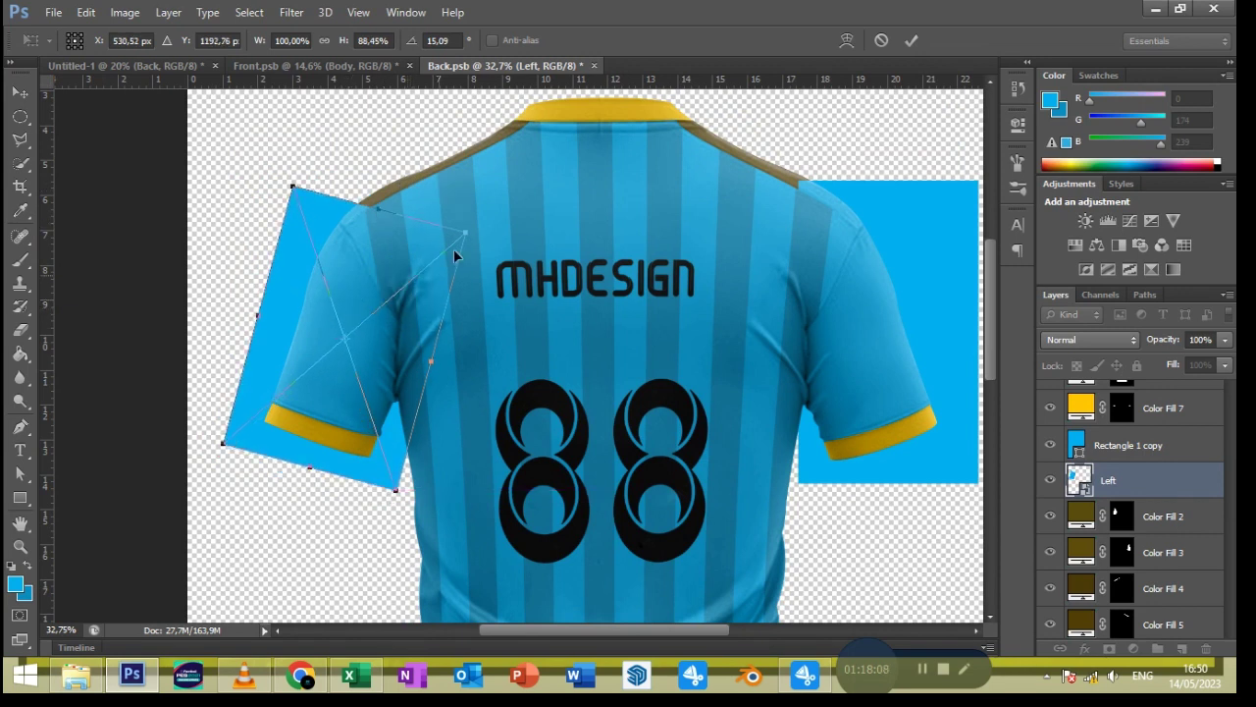
Warp the Left panel's corners onto the shoulder and sleeve edge
click(847, 40)
drag(292, 185, 337, 201)
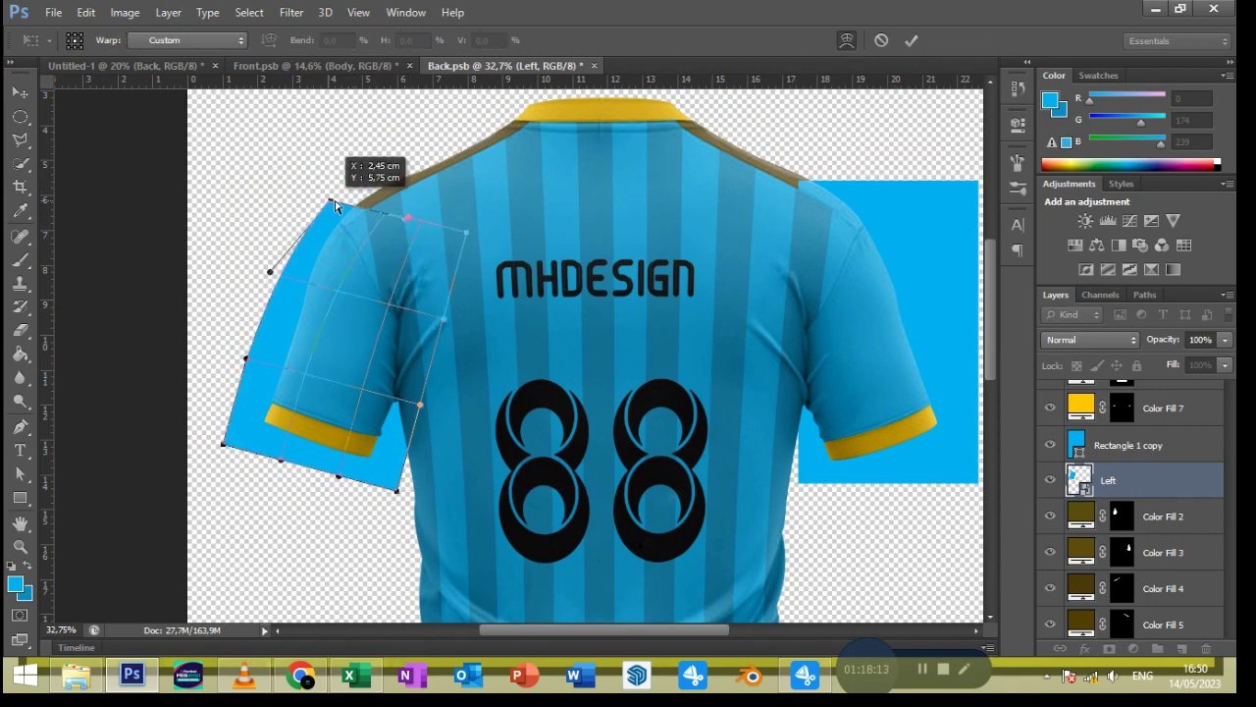
drag(245, 360, 281, 376)
drag(222, 446, 239, 436)
drag(270, 271, 281, 282)
drag(352, 262, 337, 284)
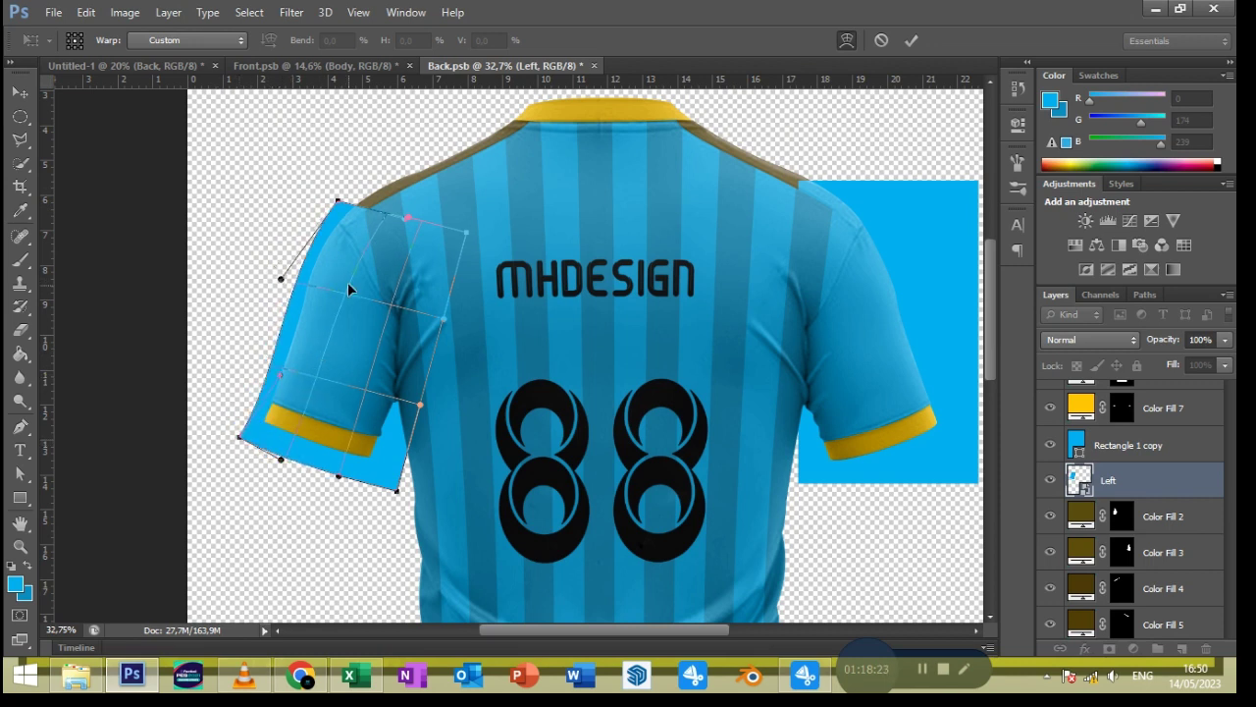
Bend the Left panel's bottom along the cuff and tuck its right edge toward the armpit
drag(281, 458, 271, 453)
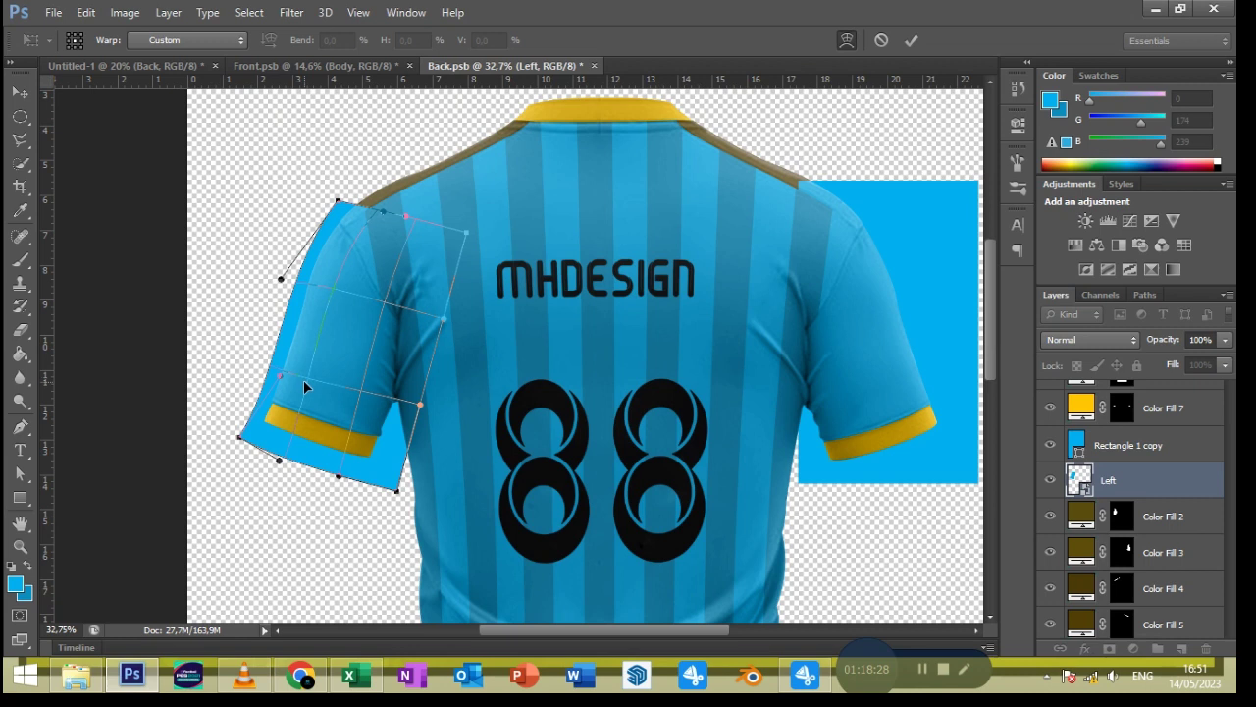
drag(338, 475, 308, 470)
drag(420, 405, 406, 401)
drag(397, 491, 363, 476)
drag(466, 232, 457, 240)
drag(444, 321, 427, 375)
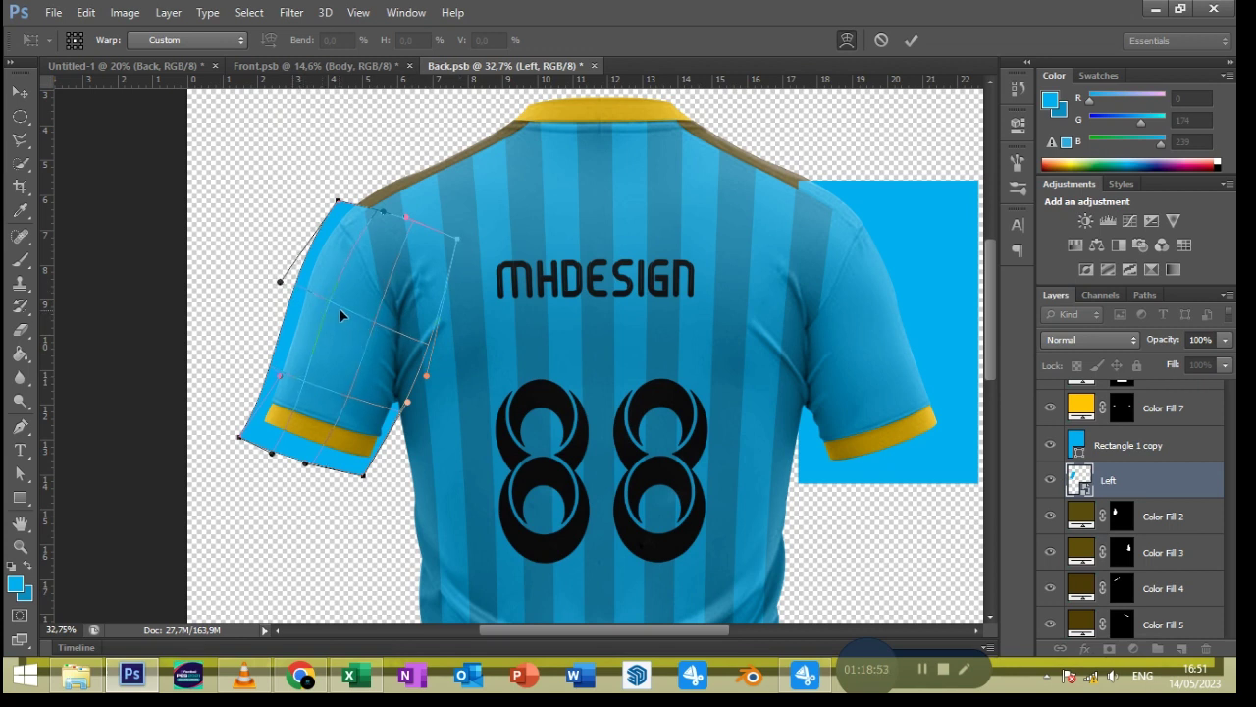
Commit the left-sleeve warp and copy Color Fill 2's sleeve mask onto Left
click(911, 40)
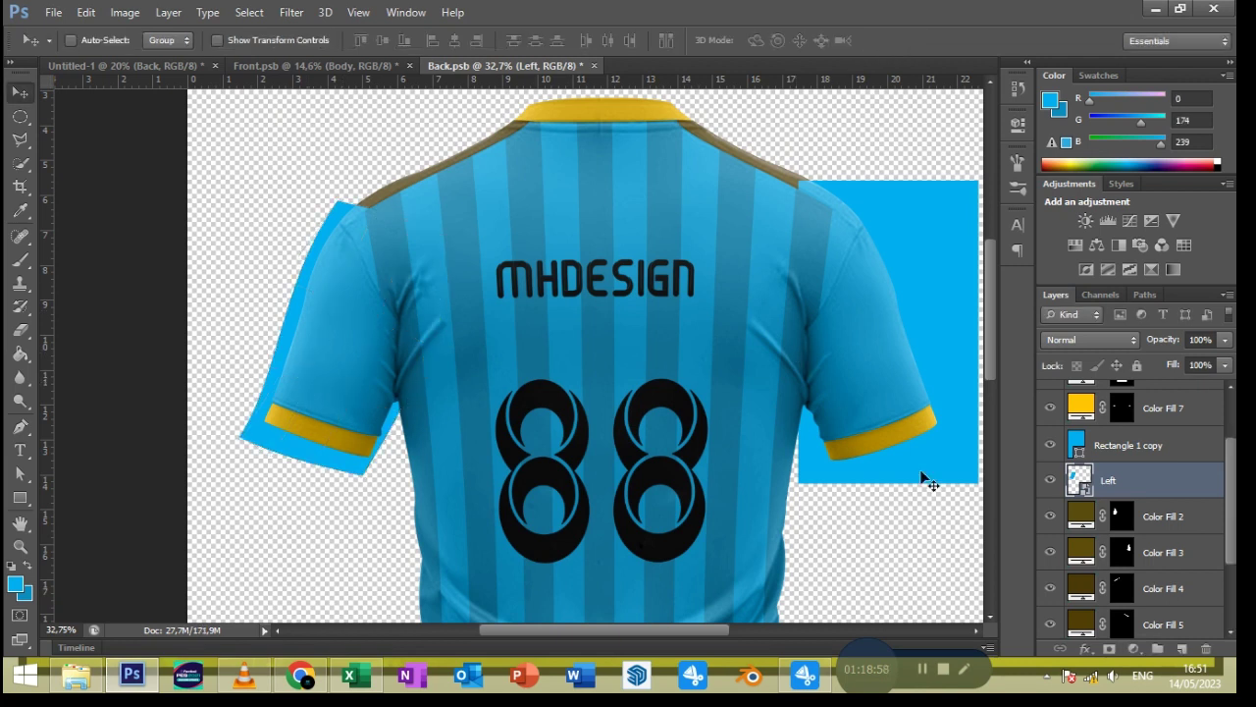
drag(1126, 521, 1124, 480)
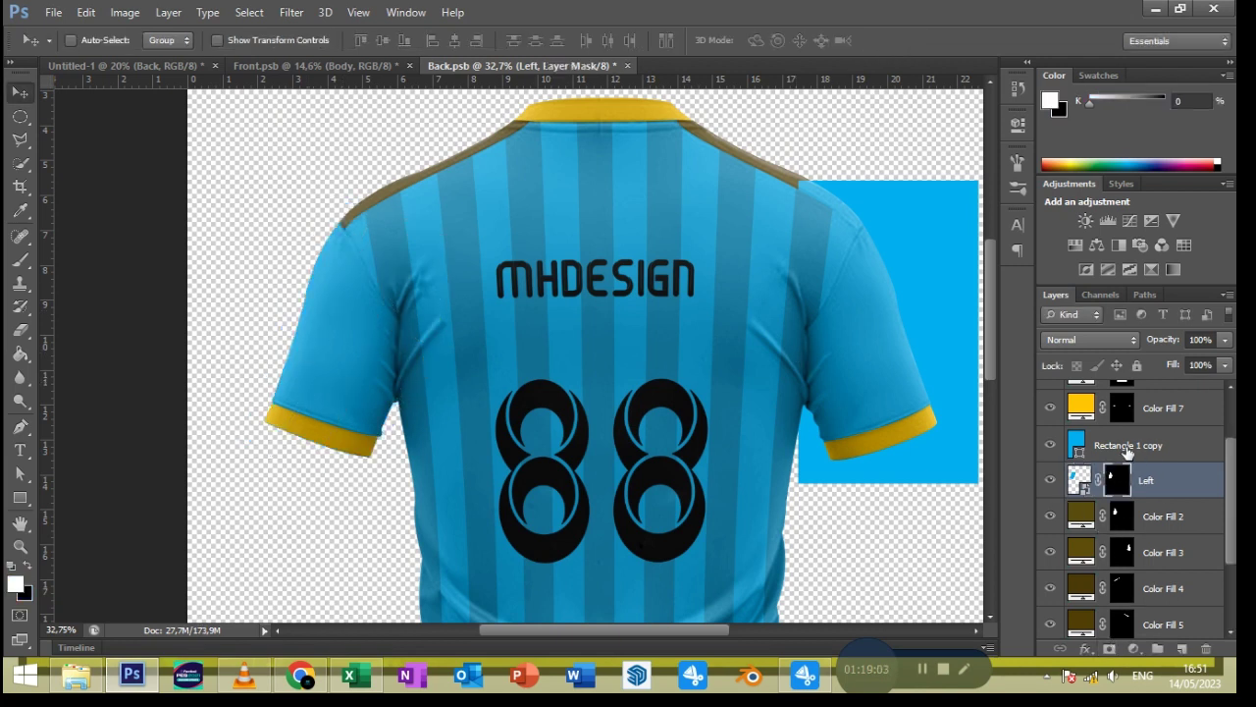
click(1103, 454)
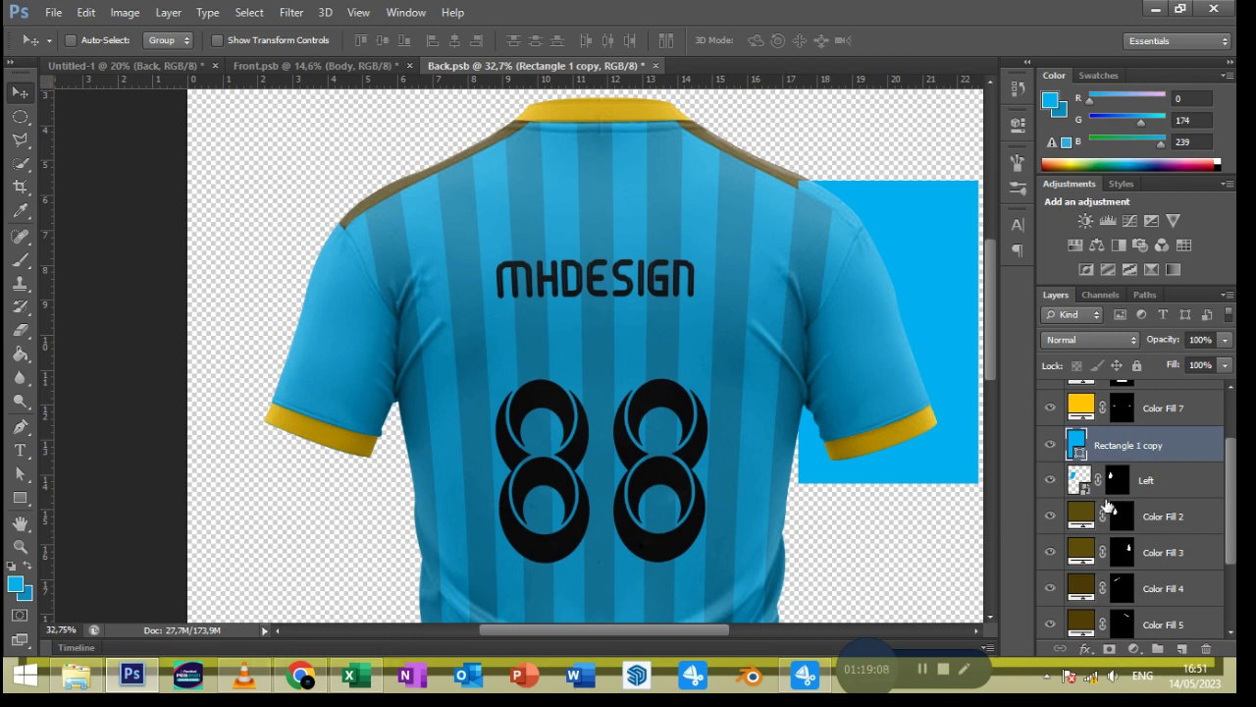
Confirm the blue fill inside the Left smart object, then save and close it
double_click(1079, 480)
key(Return)
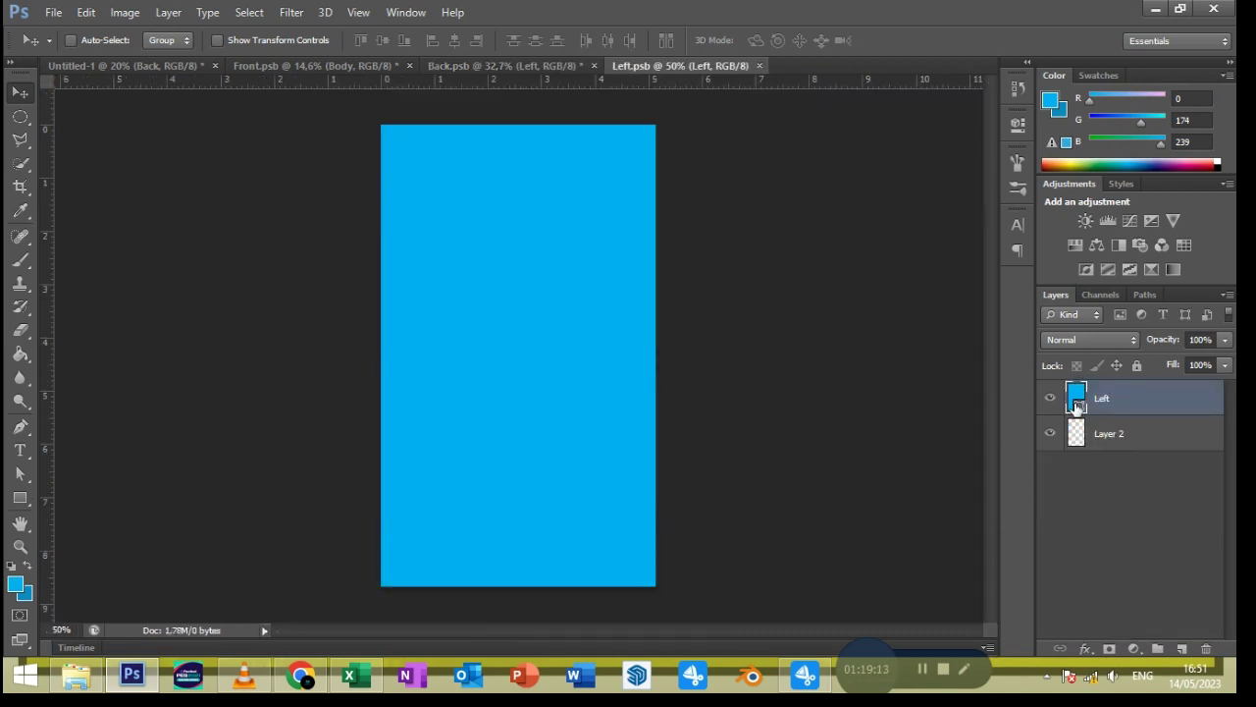
double_click(1077, 398)
click(717, 235)
click(760, 66)
click(576, 258)
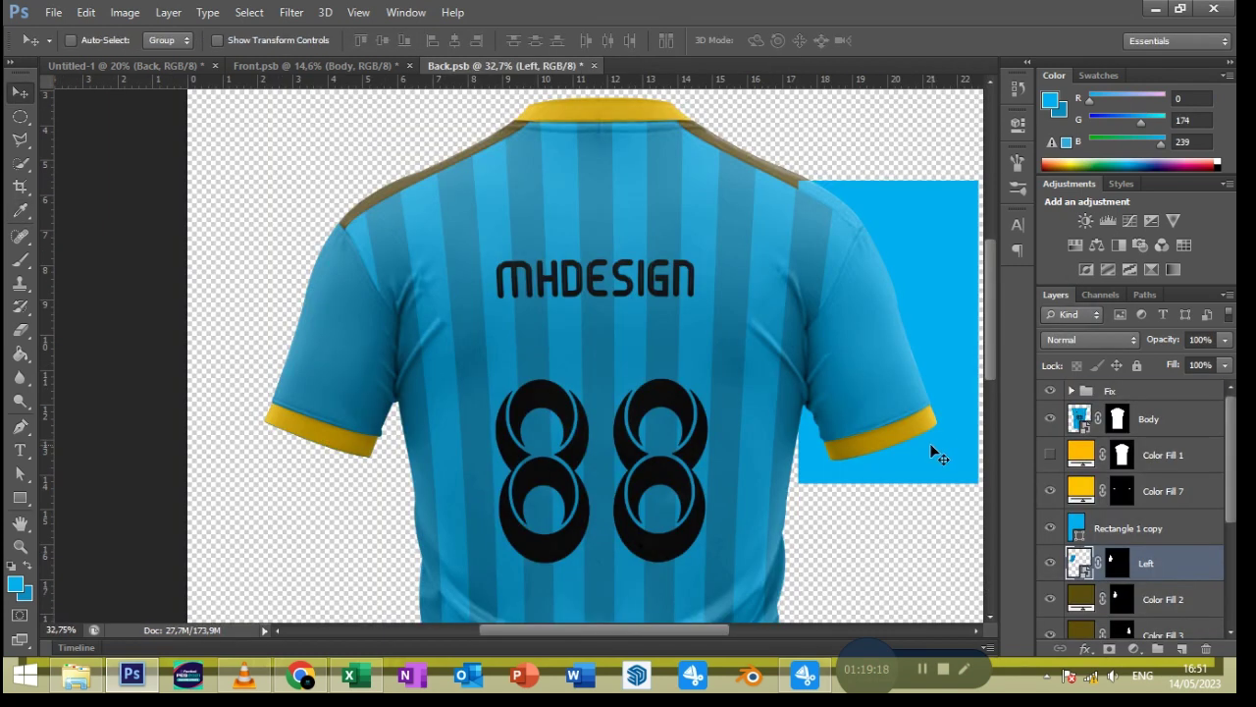
scroll(938, 457, right, 3)
Give Rectangle 1 copy a darker blue, hide Color Fill 1, and rename it Right
double_click(1077, 529)
click(499, 291)
click(735, 227)
click(1052, 453)
double_click(1126, 528)
text(Right)
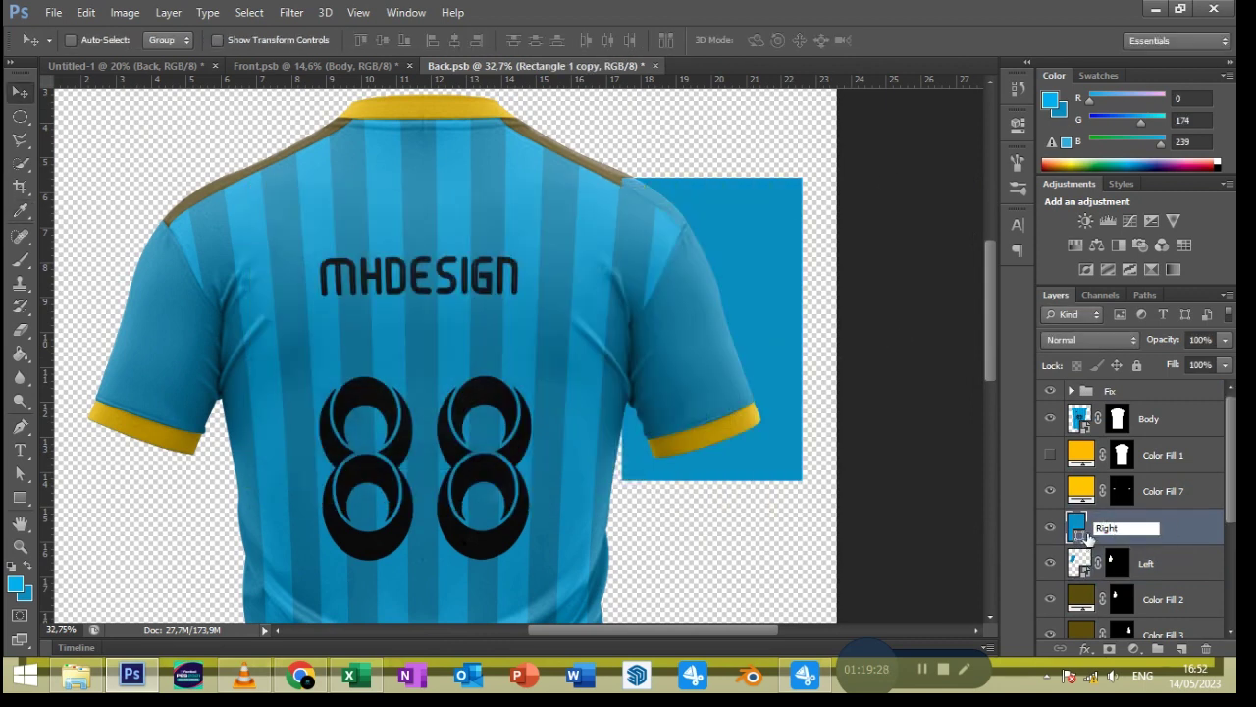
Convert Right to a smart object, rotate it along the right sleeve, and shorten it
right_click(1086, 535)
click(761, 168)
key(ctrl+t)
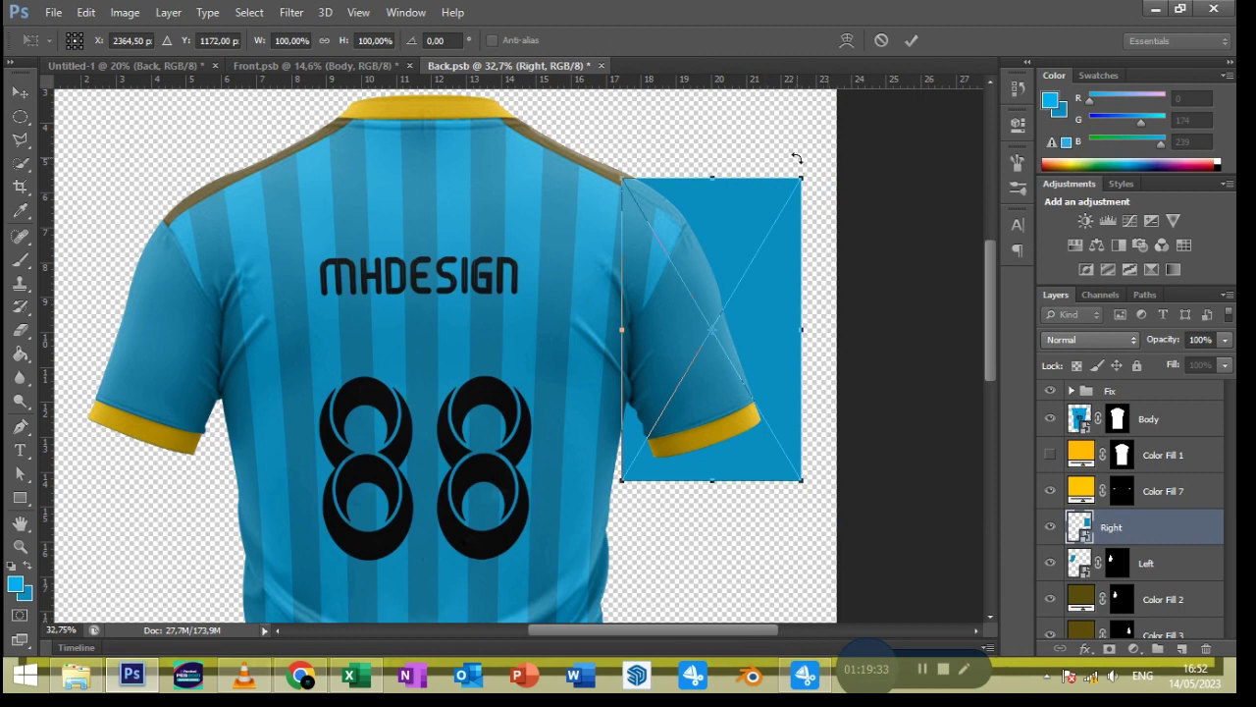
drag(796, 158, 772, 142)
drag(654, 195, 652, 210)
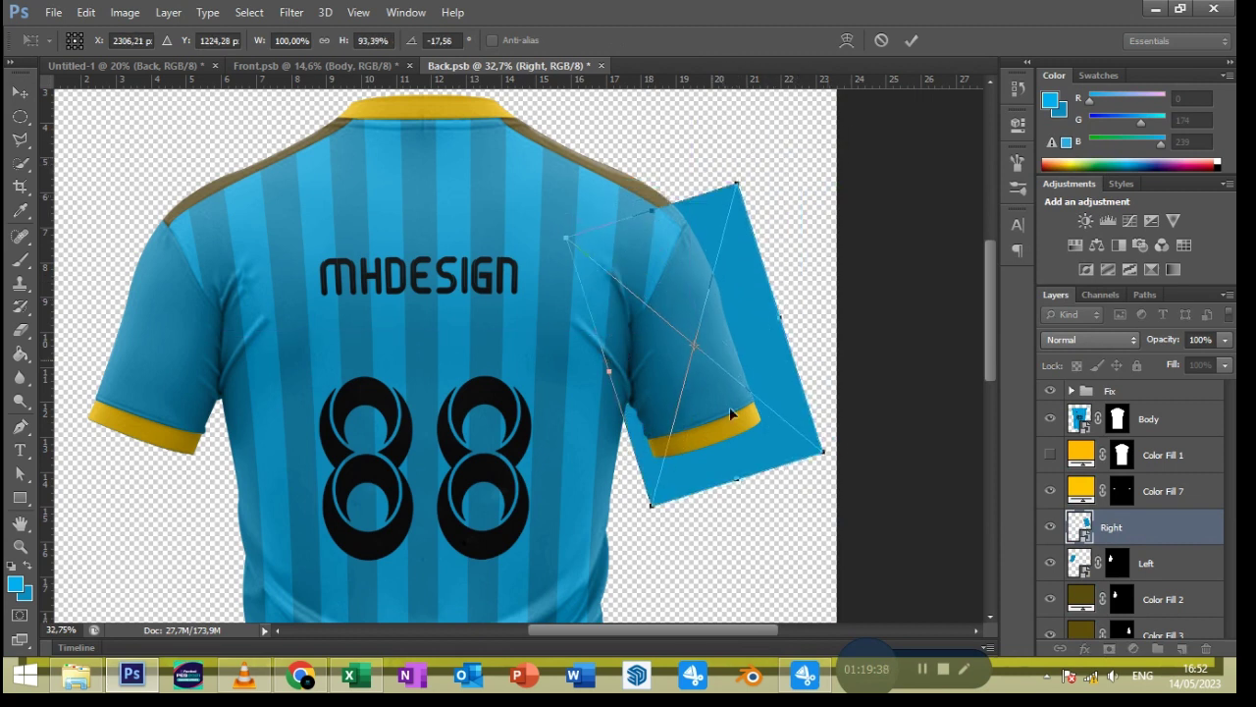
drag(736, 479, 725, 460)
Warp the Right panel's right edge and lower corners onto the sleeve and cuff
click(847, 40)
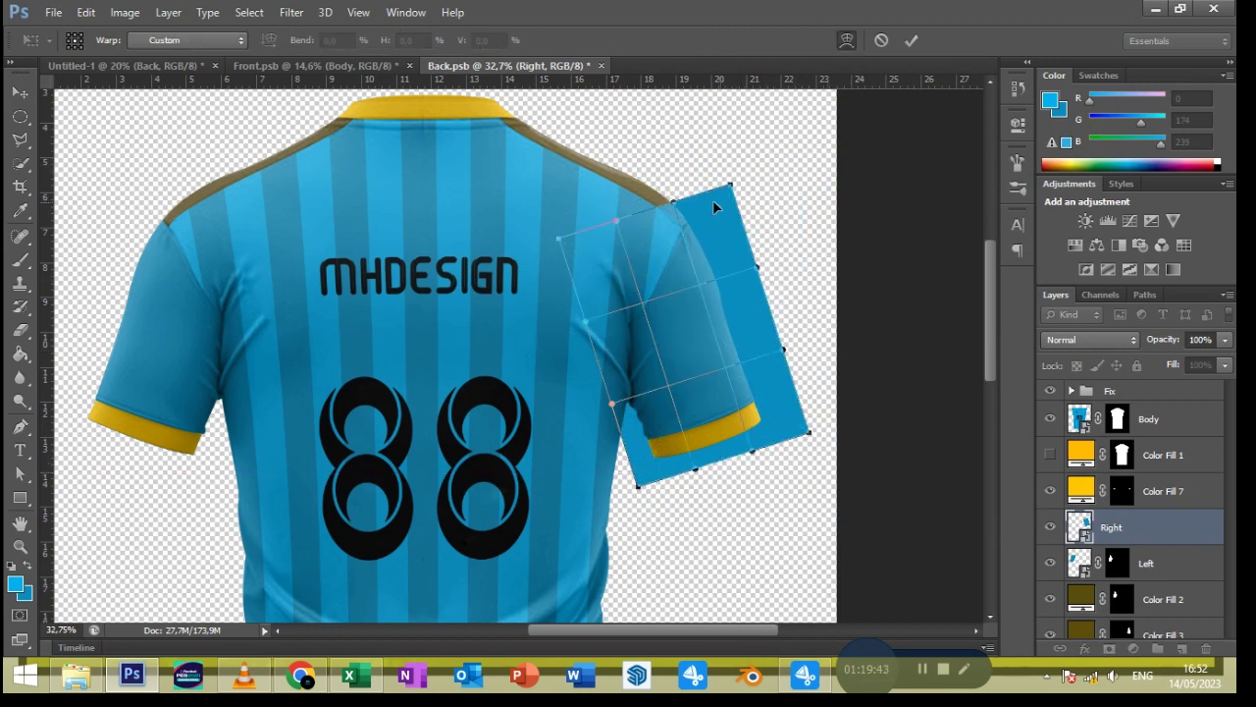
drag(731, 184, 687, 194)
drag(783, 350, 749, 363)
drag(801, 432, 793, 430)
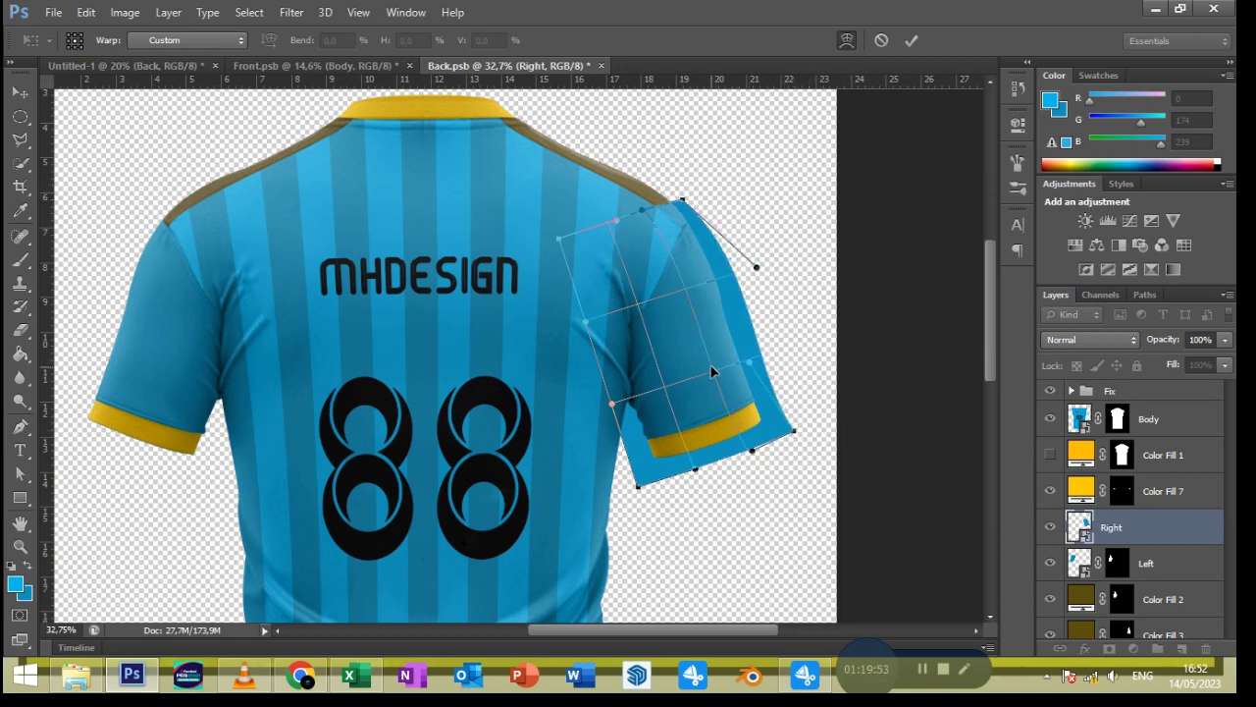
drag(664, 447, 668, 430)
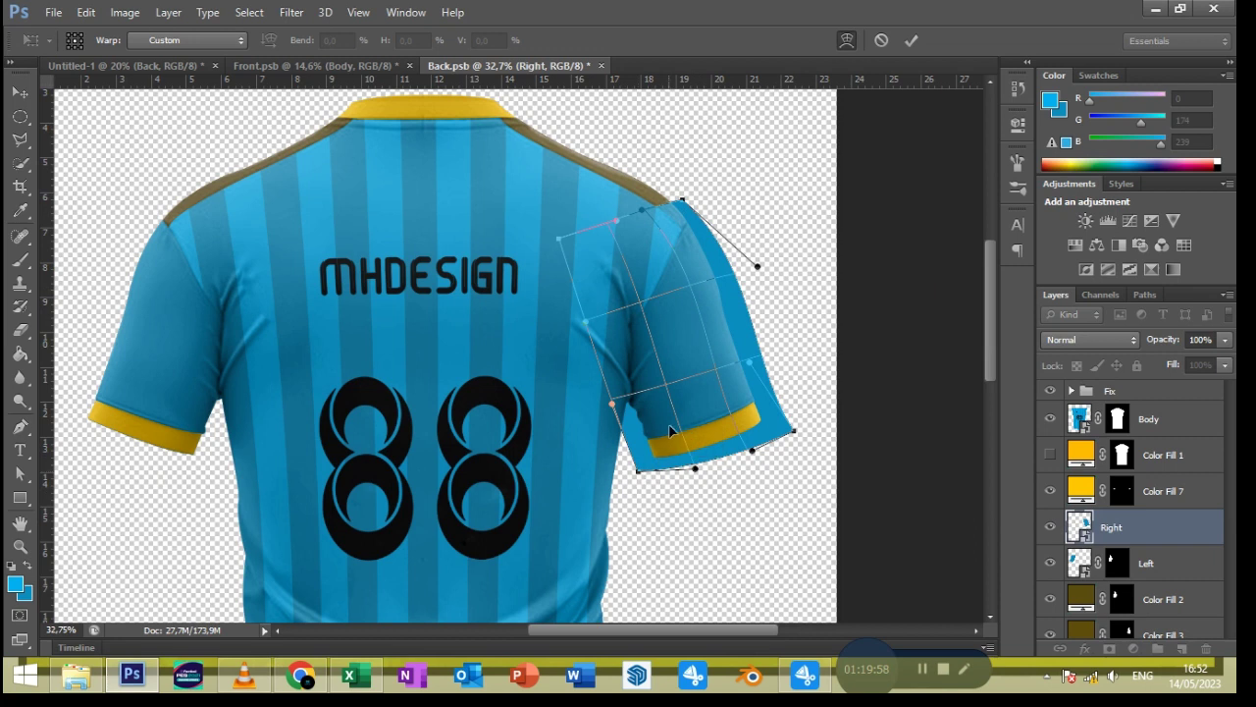
drag(756, 457, 754, 451)
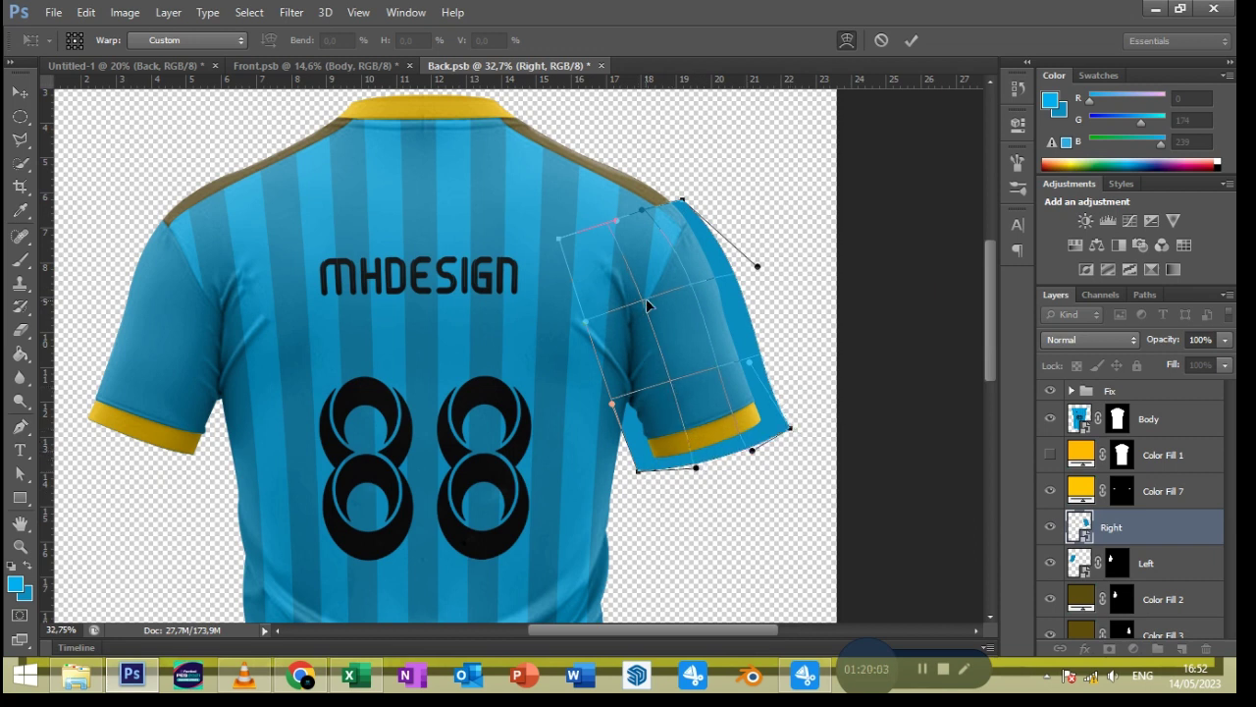
Bend the panel's left edge to the seam, commit the warp, and mask Right
drag(560, 240, 562, 265)
drag(638, 302, 649, 319)
drag(682, 370, 653, 329)
drag(563, 265, 571, 292)
drag(655, 321, 654, 322)
drag(787, 429, 782, 424)
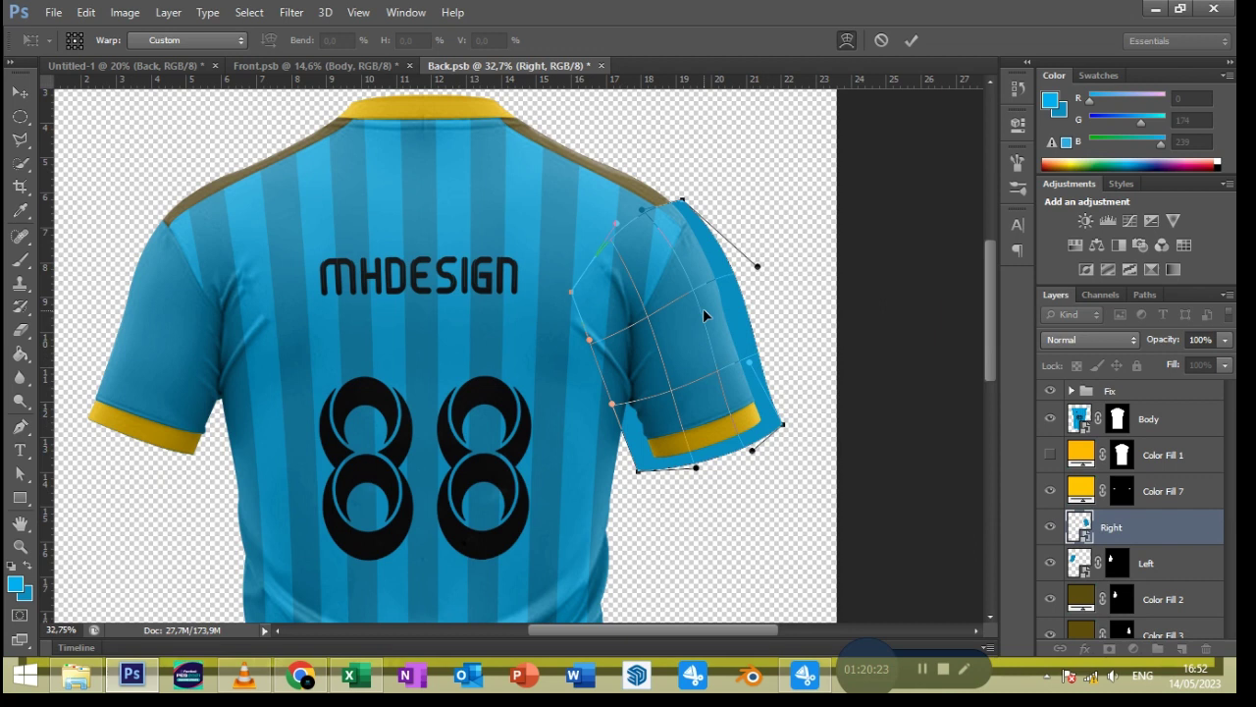
click(912, 40)
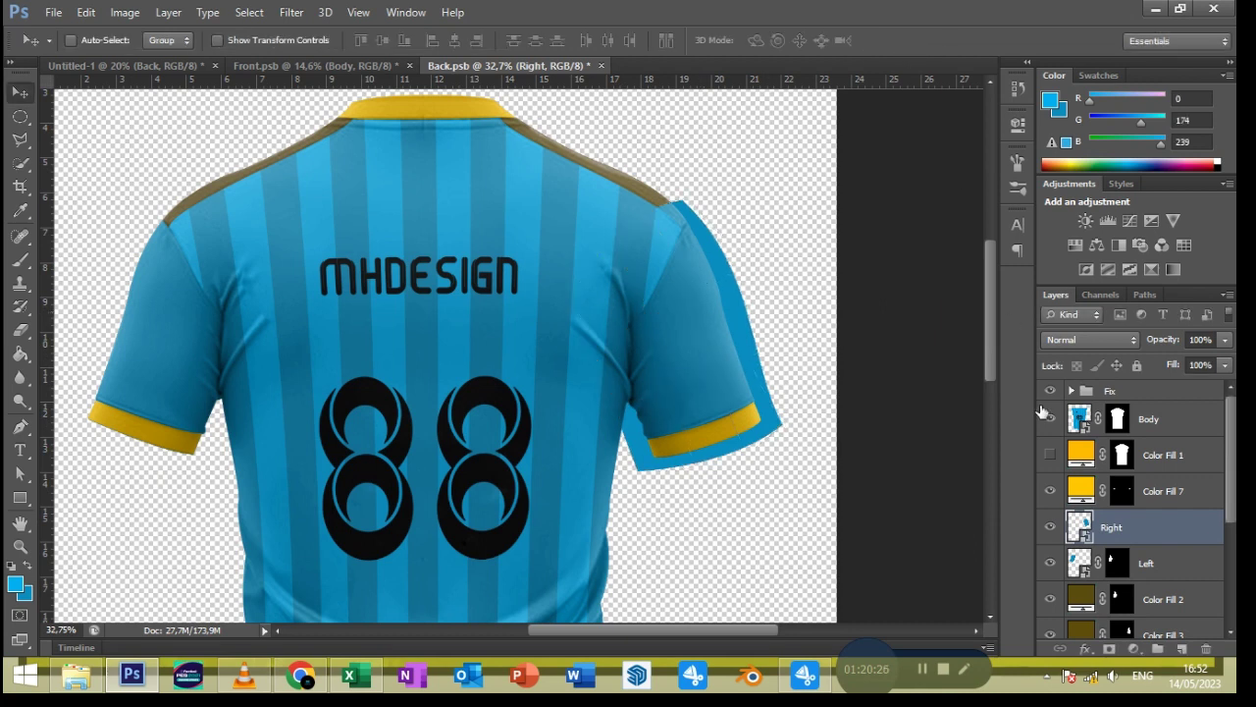
click(1110, 652)
scroll(1143, 550, down, 2)
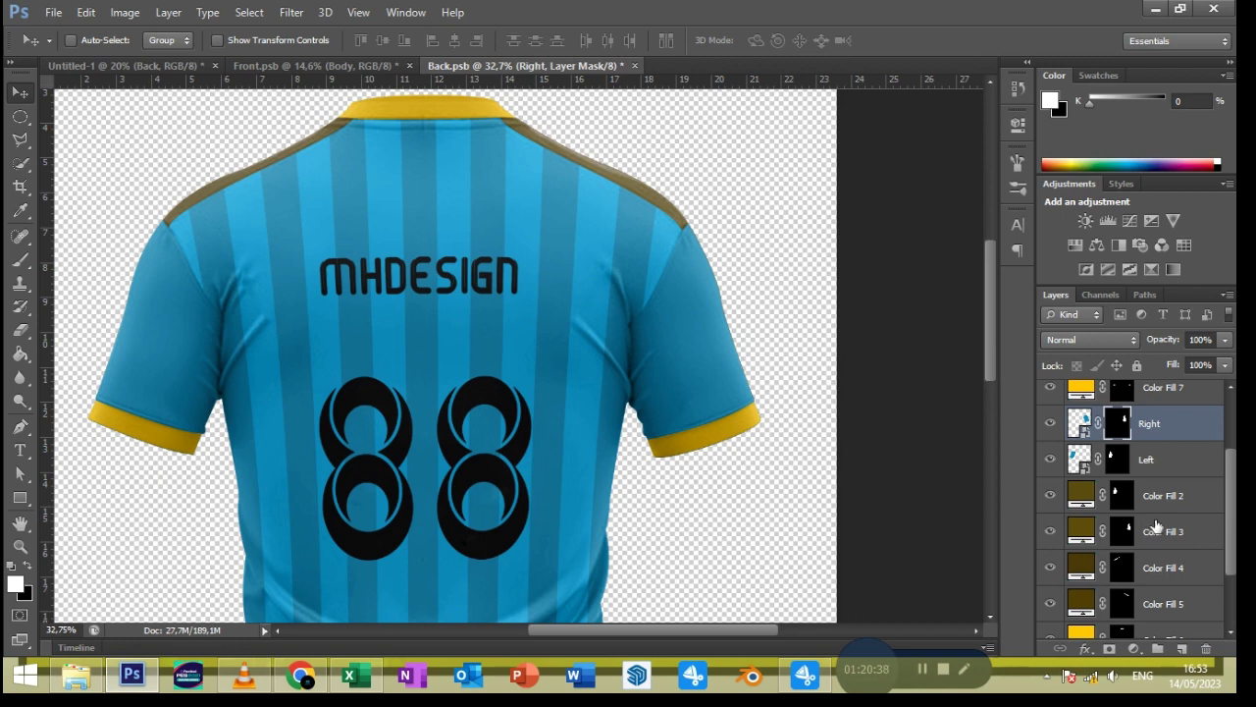
Sample the jersey blue into Color Fill 4 and Color Fill 5
scroll(1113, 535, down, 1)
scroll(1112, 535, down, 1)
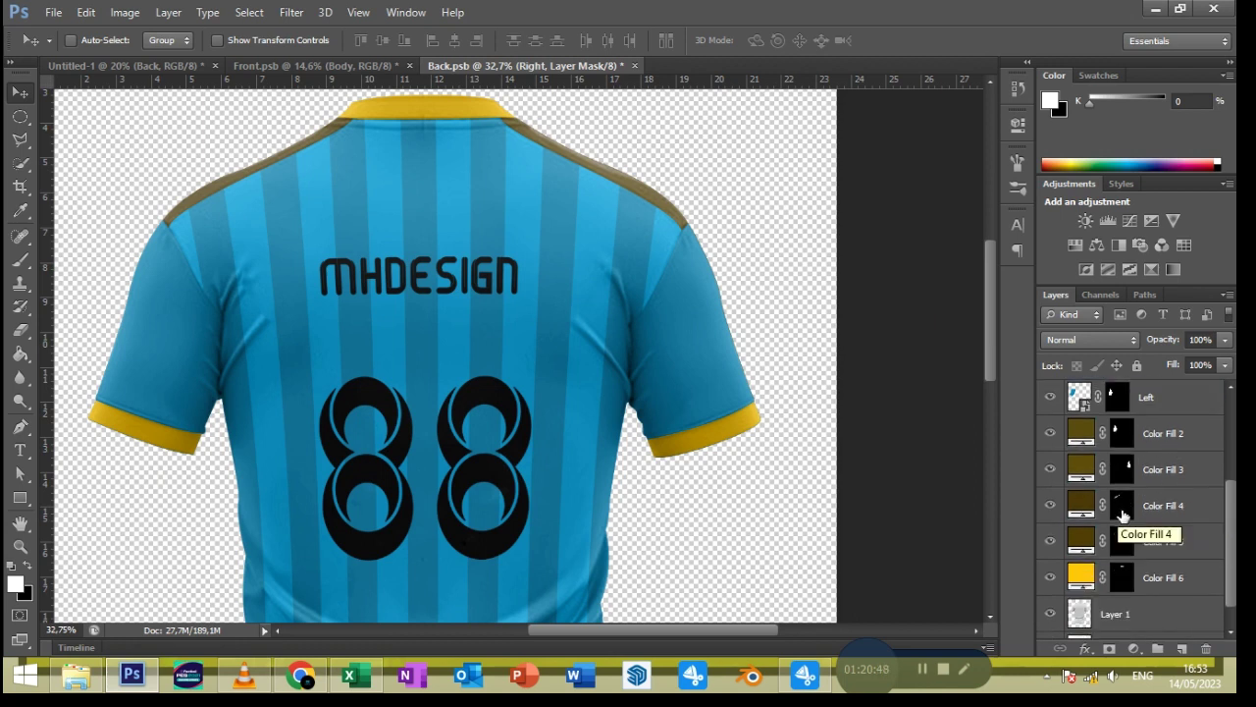
double_click(1081, 508)
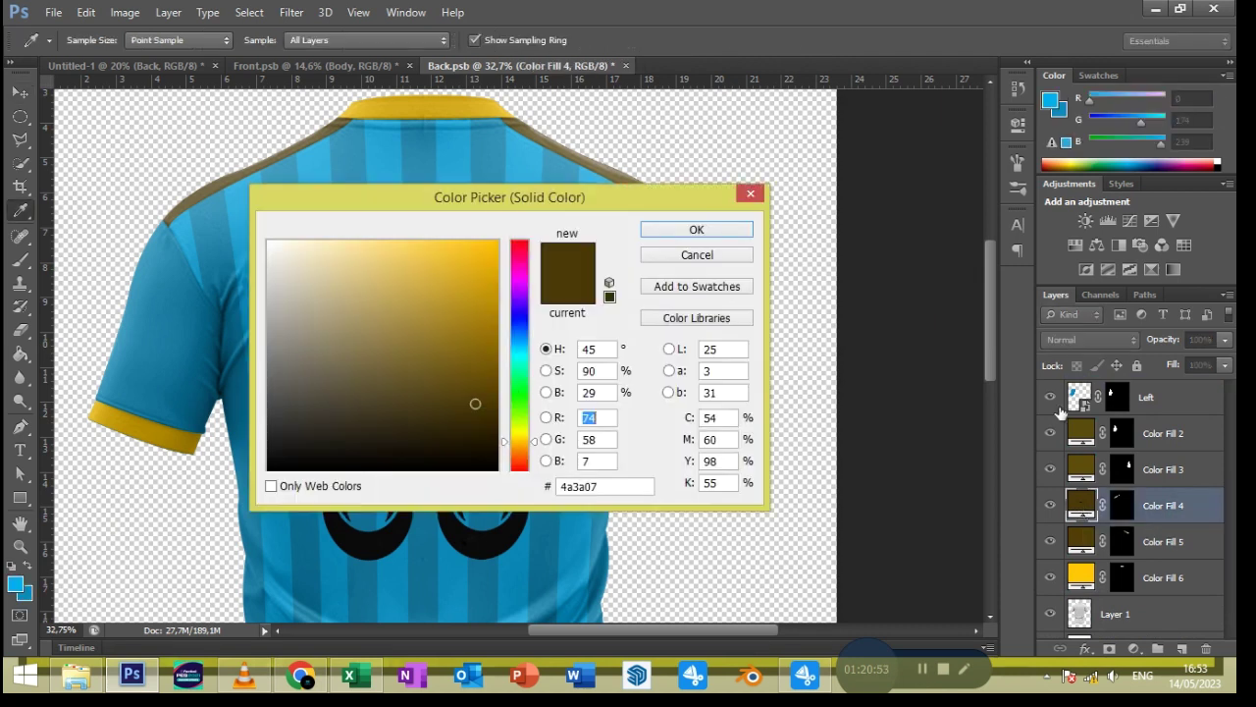
click(1052, 96)
key(Return)
double_click(1081, 541)
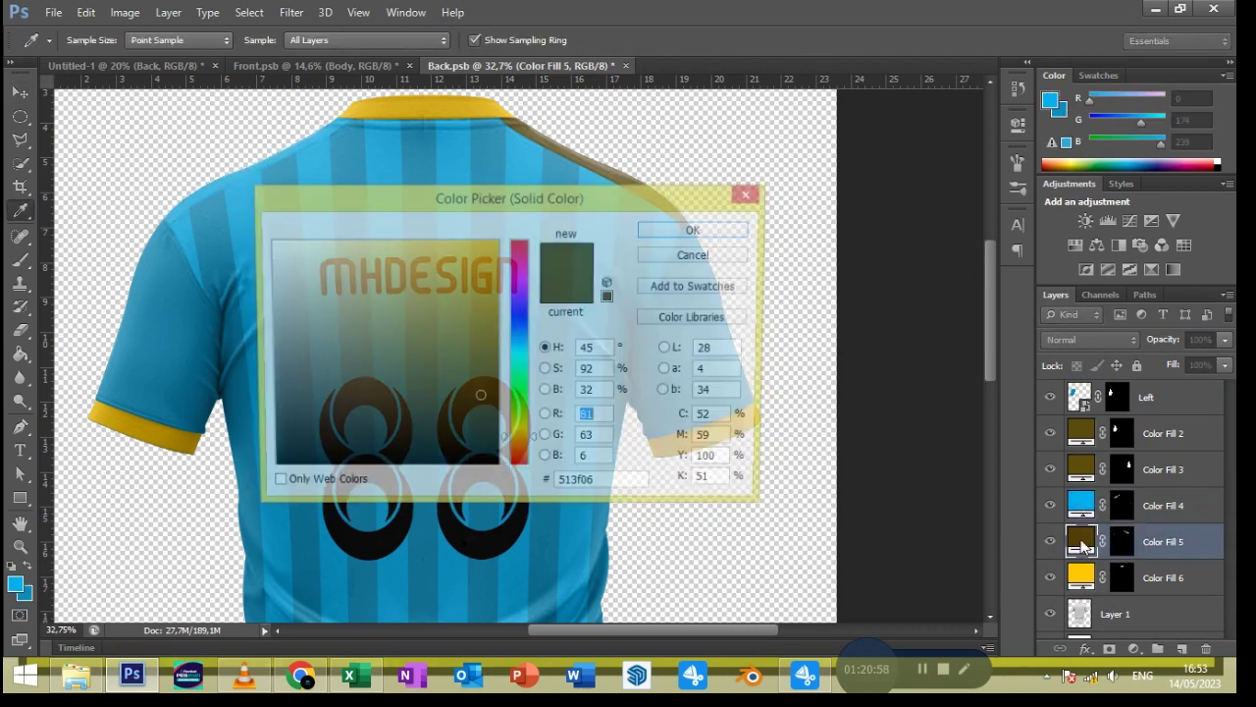
click(1051, 98)
key(Return)
Resample the blue for Color Fill 4 and leave Color Fill 6 yellow
double_click(1081, 505)
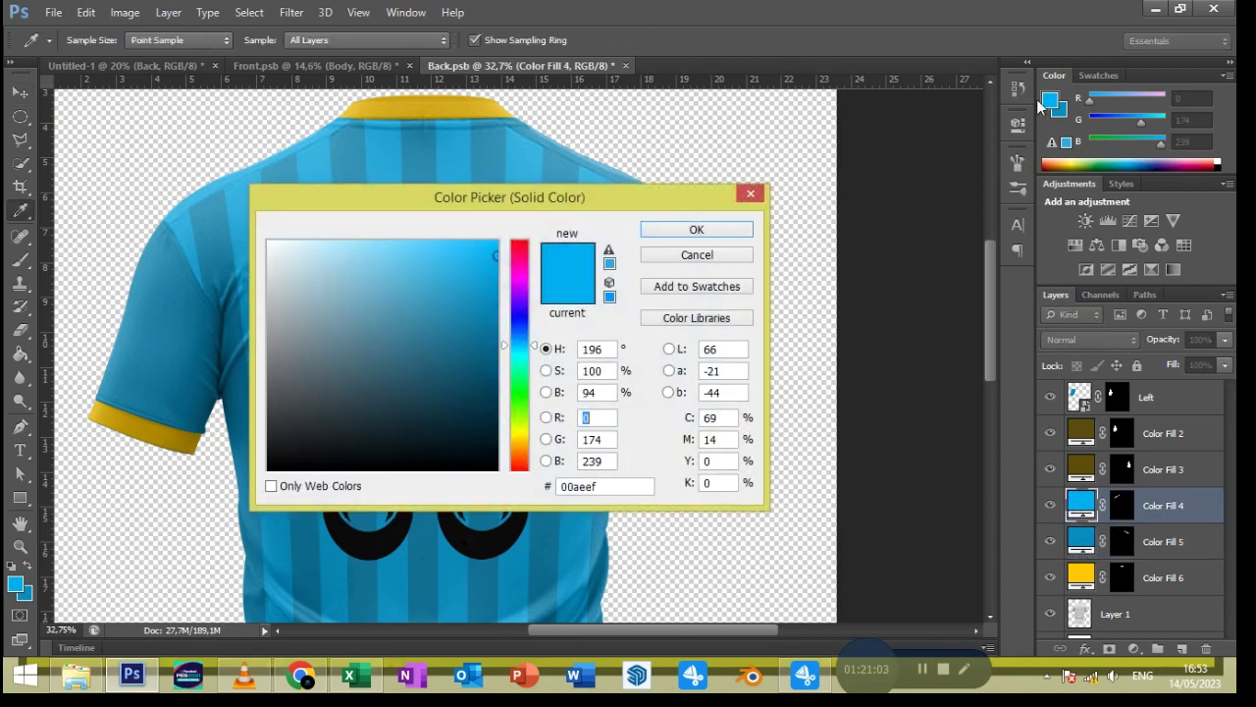
click(734, 229)
key(v)
double_click(1080, 577)
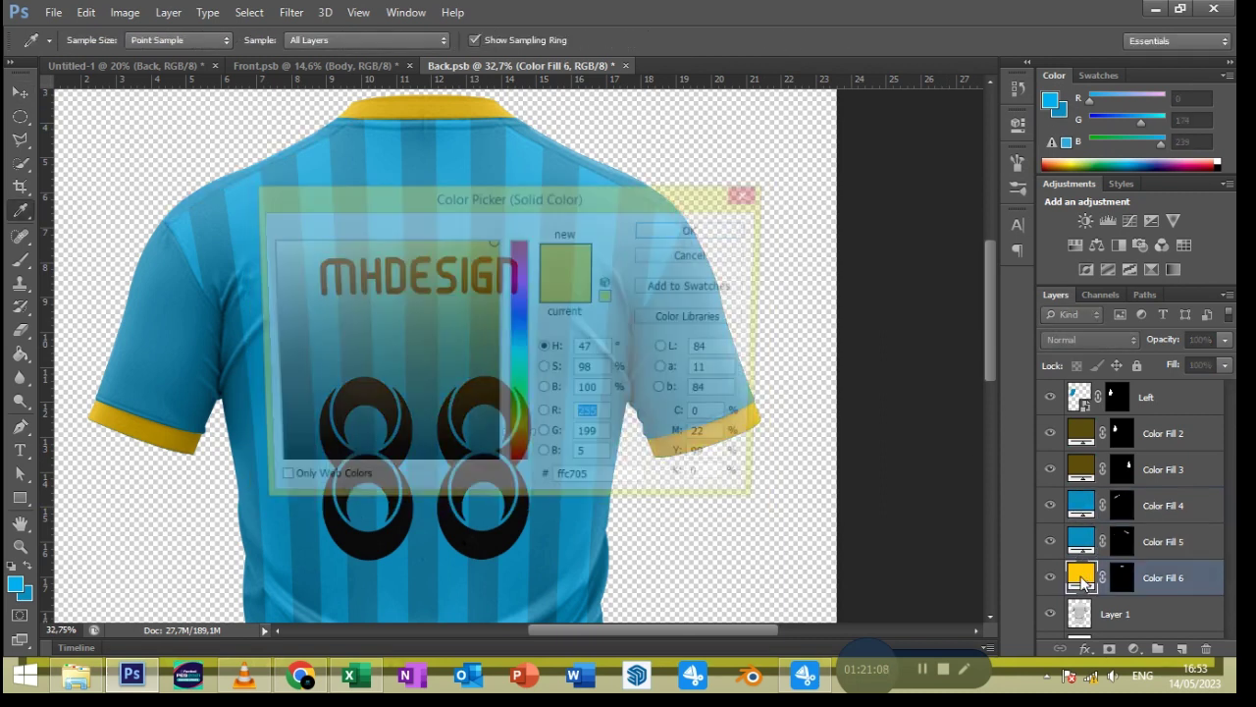
key(Return)
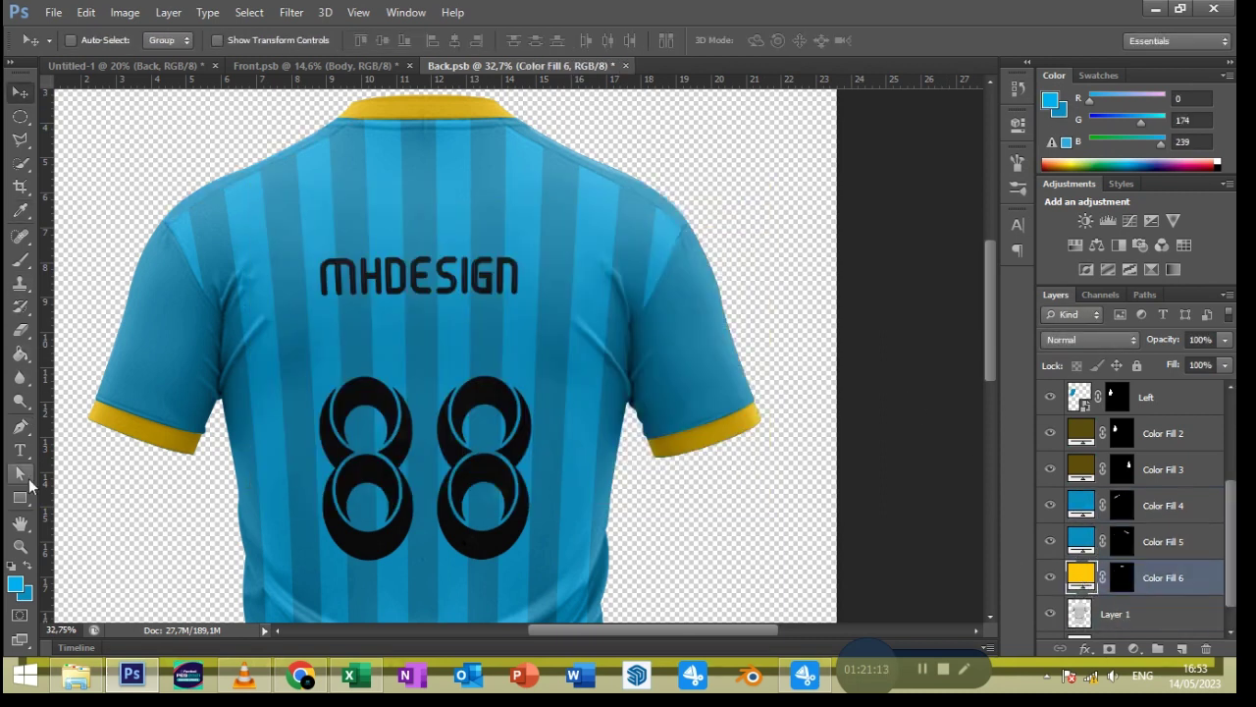
click(20, 497)
Draw a blue-filled rectangle over the jersey's collar area
scroll(326, 150, up, 1)
drag(326, 149, 540, 204)
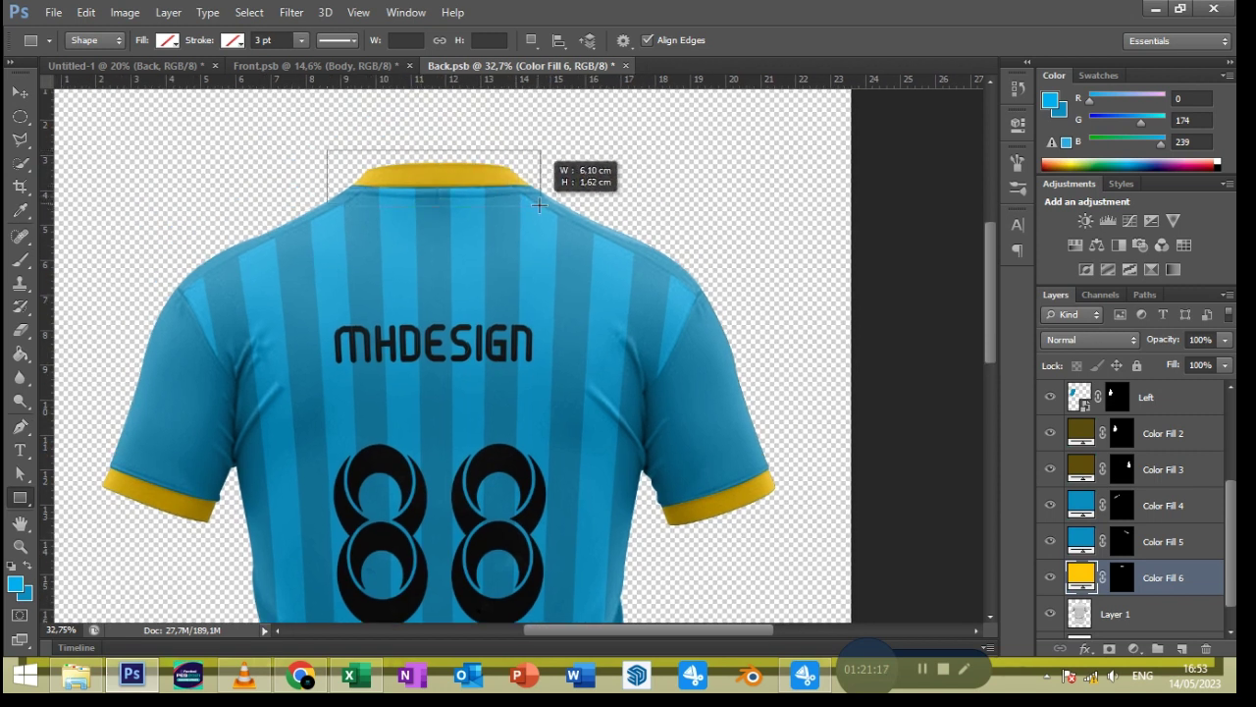
click(168, 40)
click(95, 128)
key(Return)
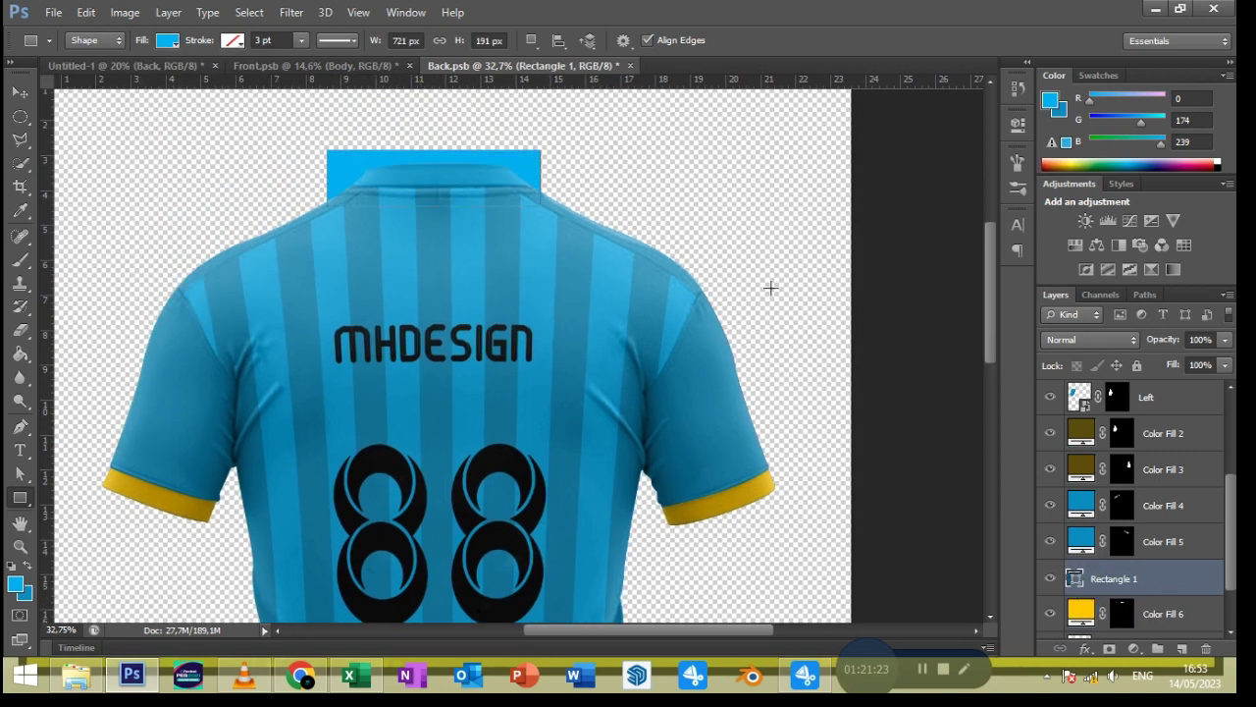
Rename the rectangle V-neck, convert it to a smart object, and begin transforming it
double_click(1114, 578)
text(V-neck)
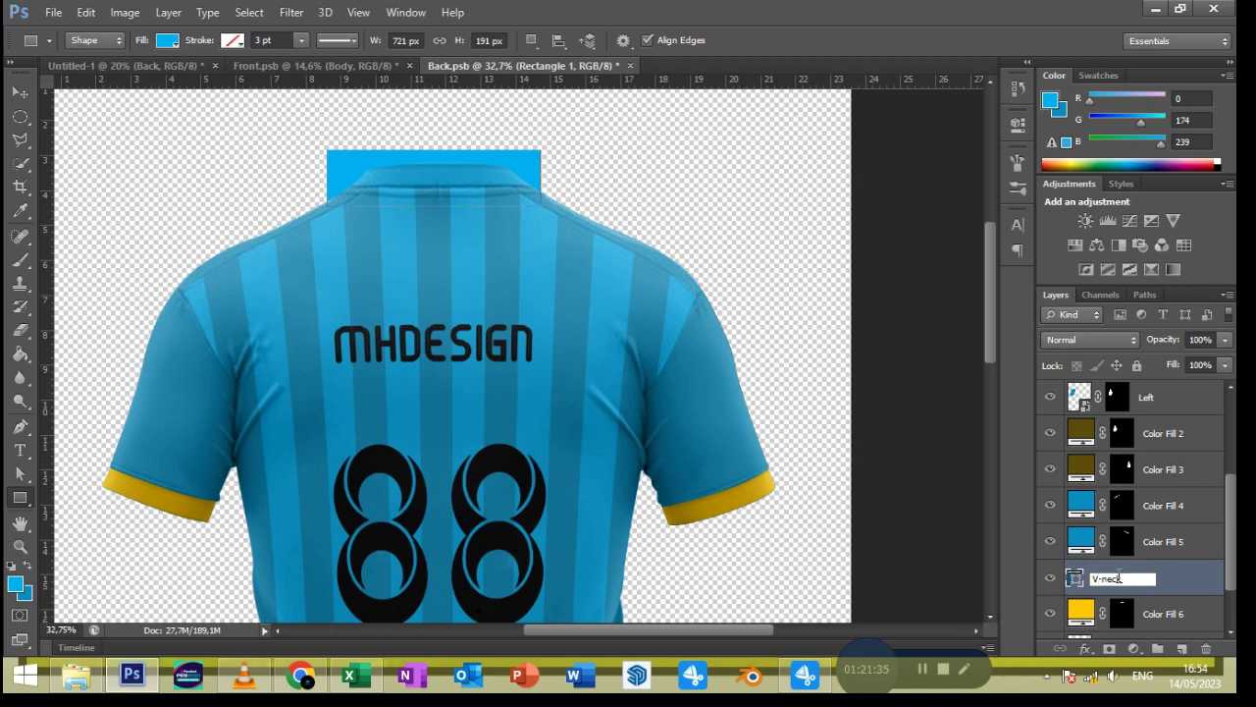
key(Return)
right_click(1119, 578)
click(913, 126)
key(ctrl+t)
key(Return)
key(v)
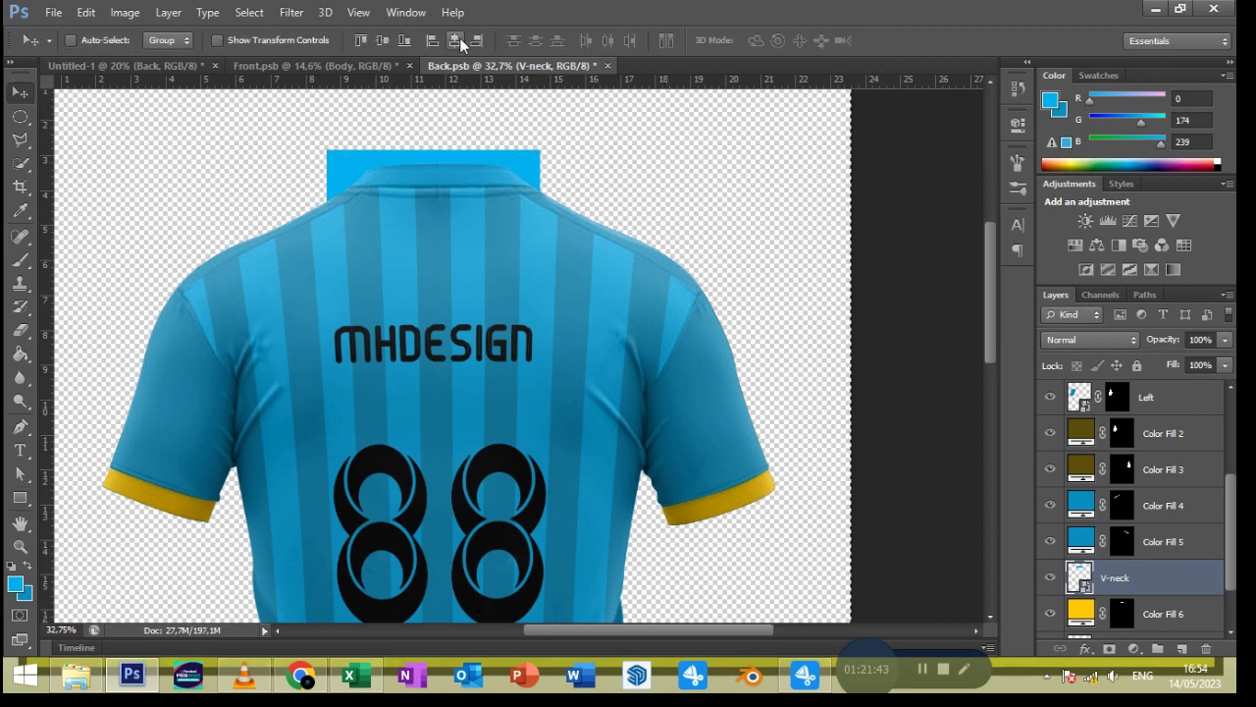
scroll(503, 285, up, 2)
key(ctrl+t)
Warp the V-neck strip's corners and lower curve to follow the collar
mouse_move(645, 204)
mouse_down()
mouse_move(334, 201)
mouse_move(333, 235)
mouse_up()
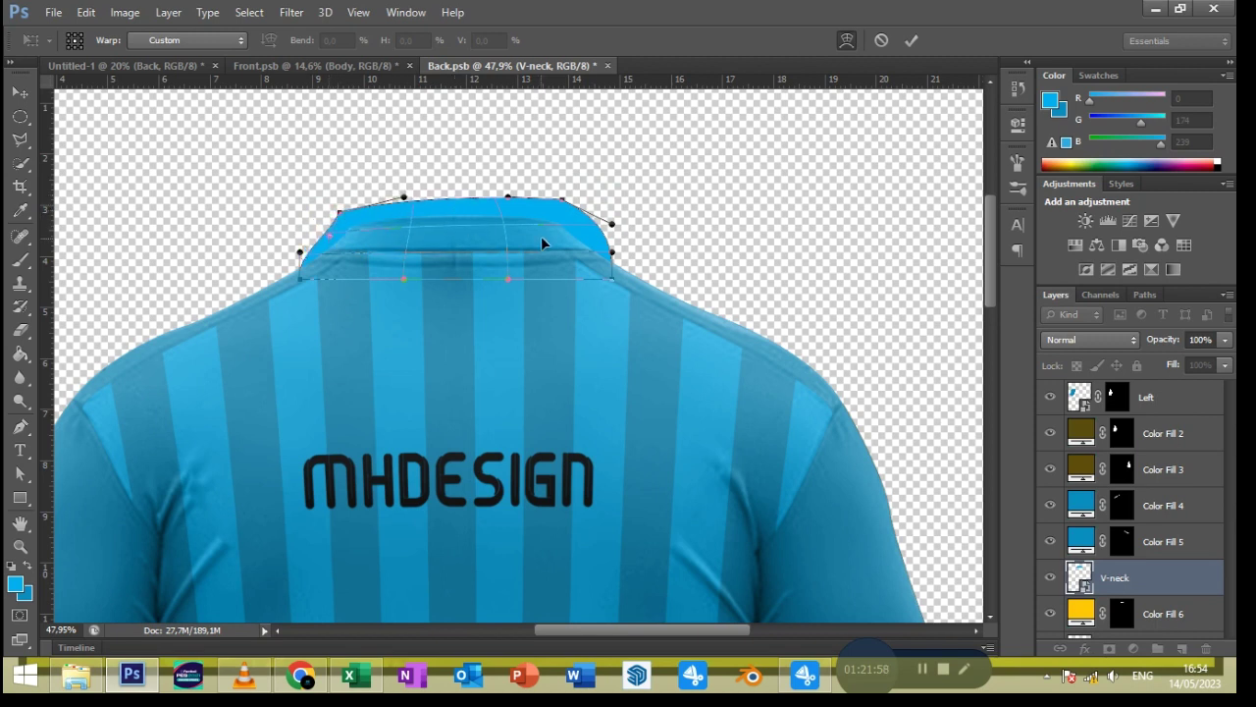
drag(575, 232, 570, 208)
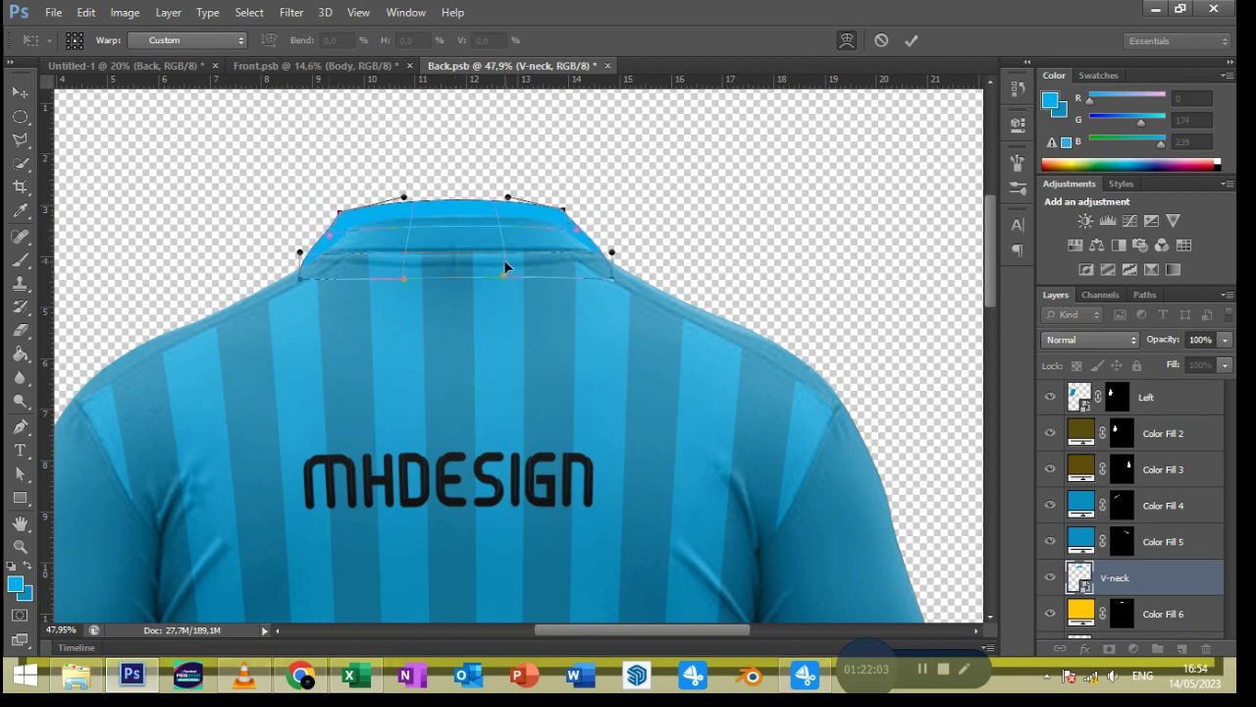
drag(404, 274, 408, 252)
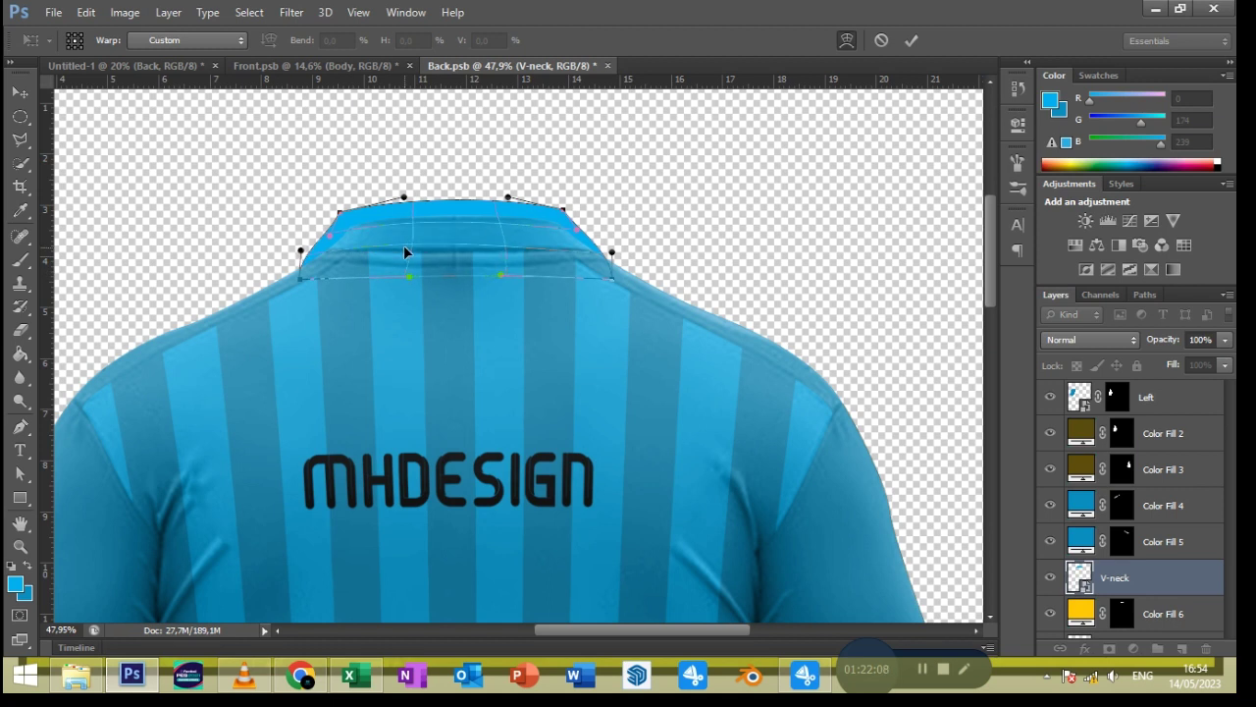
drag(609, 278, 605, 259)
drag(302, 278, 312, 254)
mouse_move(612, 253)
mouse_down()
mouse_move(576, 239)
mouse_move(561, 207)
mouse_up()
drag(461, 198, 461, 202)
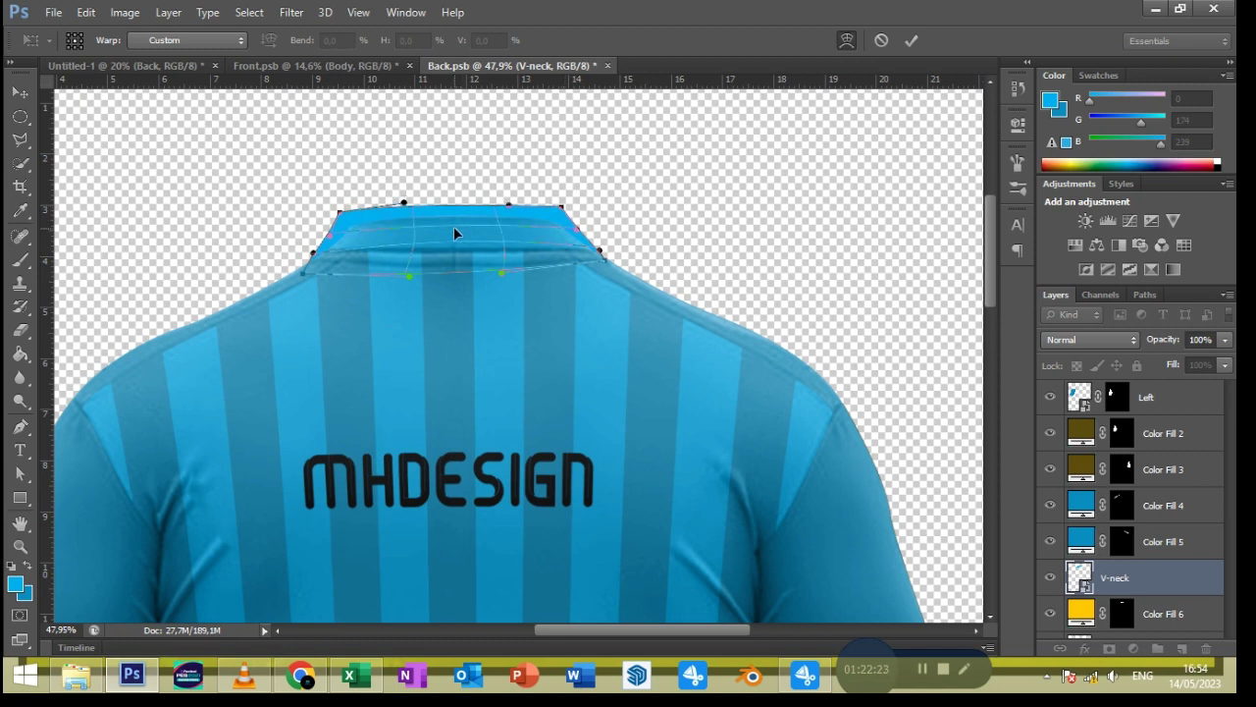
drag(314, 252, 319, 243)
Refine the collar warp edges, commit it, and load Color Fill 6's shape as a selection
scroll(383, 259, up, 2)
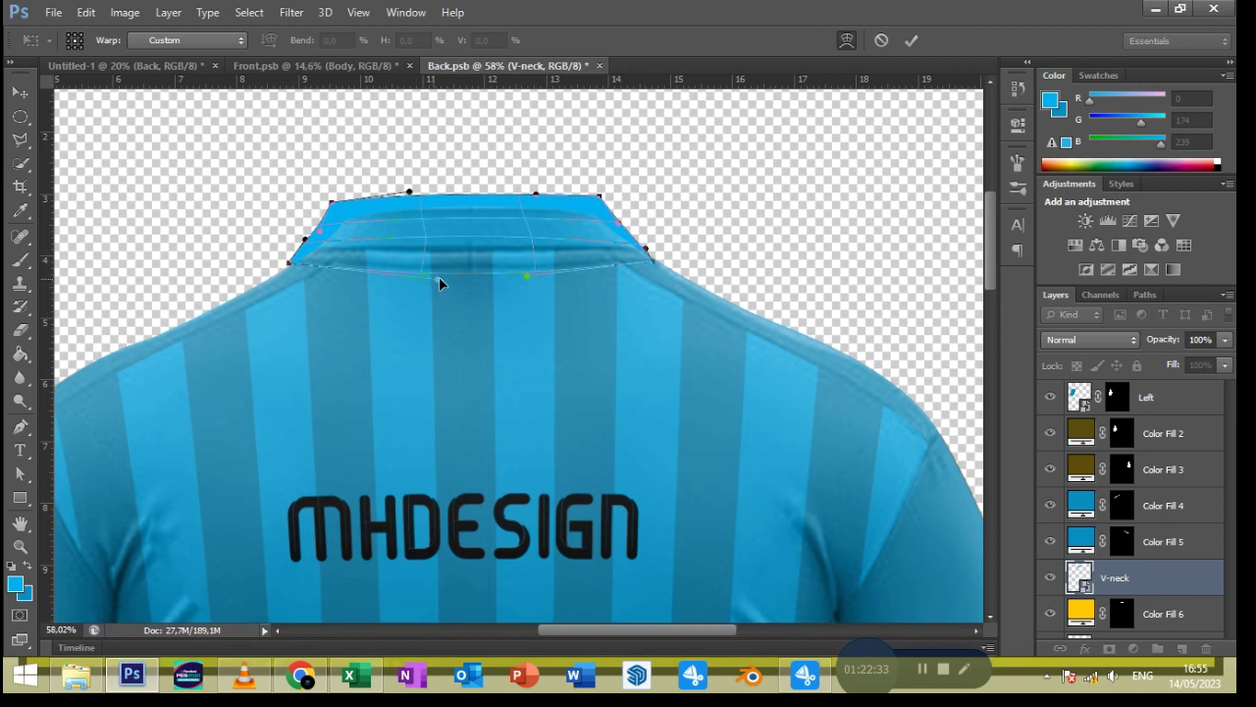
drag(648, 260, 651, 248)
drag(527, 277, 517, 272)
drag(328, 201, 326, 209)
drag(614, 201, 615, 207)
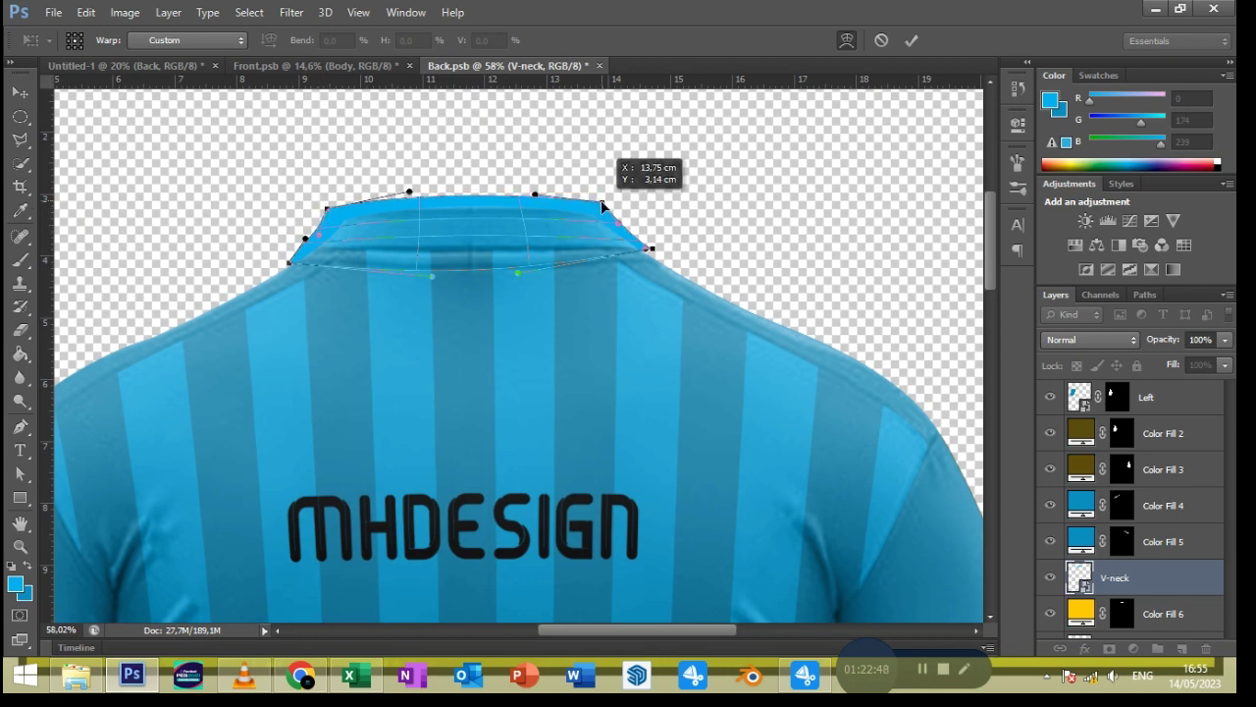
click(911, 40)
ctrl+click(1119, 615)
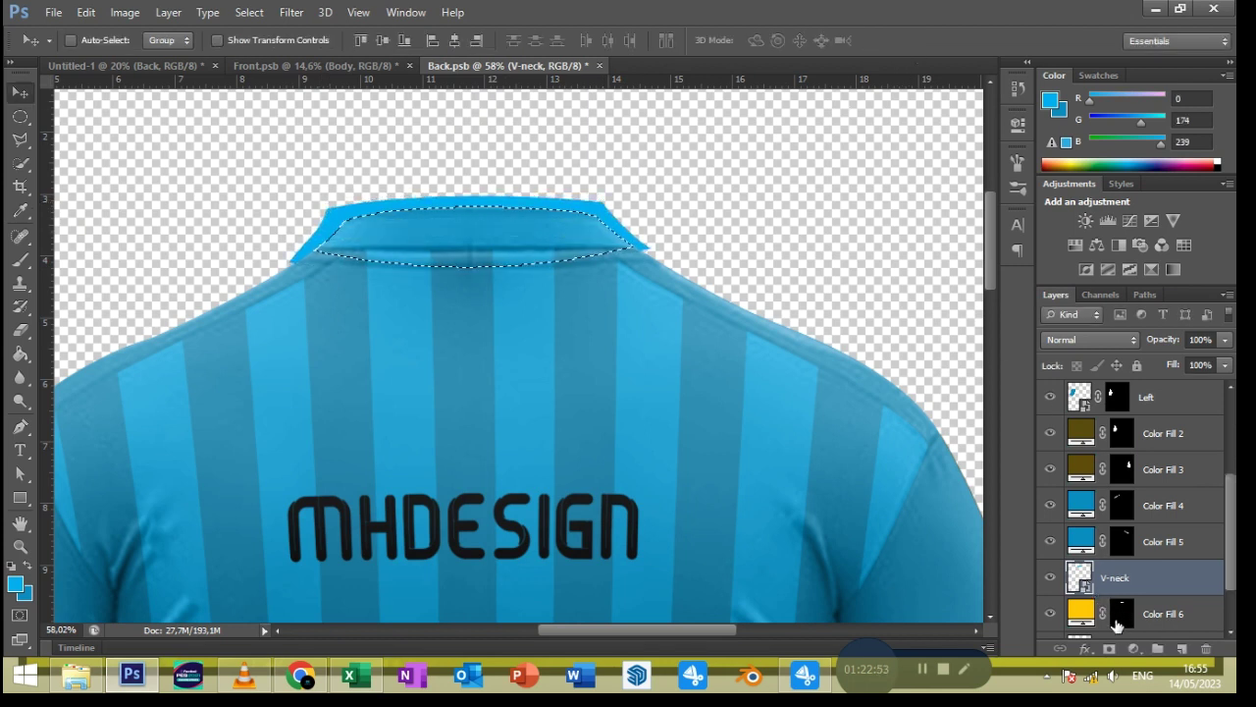
Mask V-neck to the collar selection and open its smart object contents
click(1110, 648)
double_click(1083, 587)
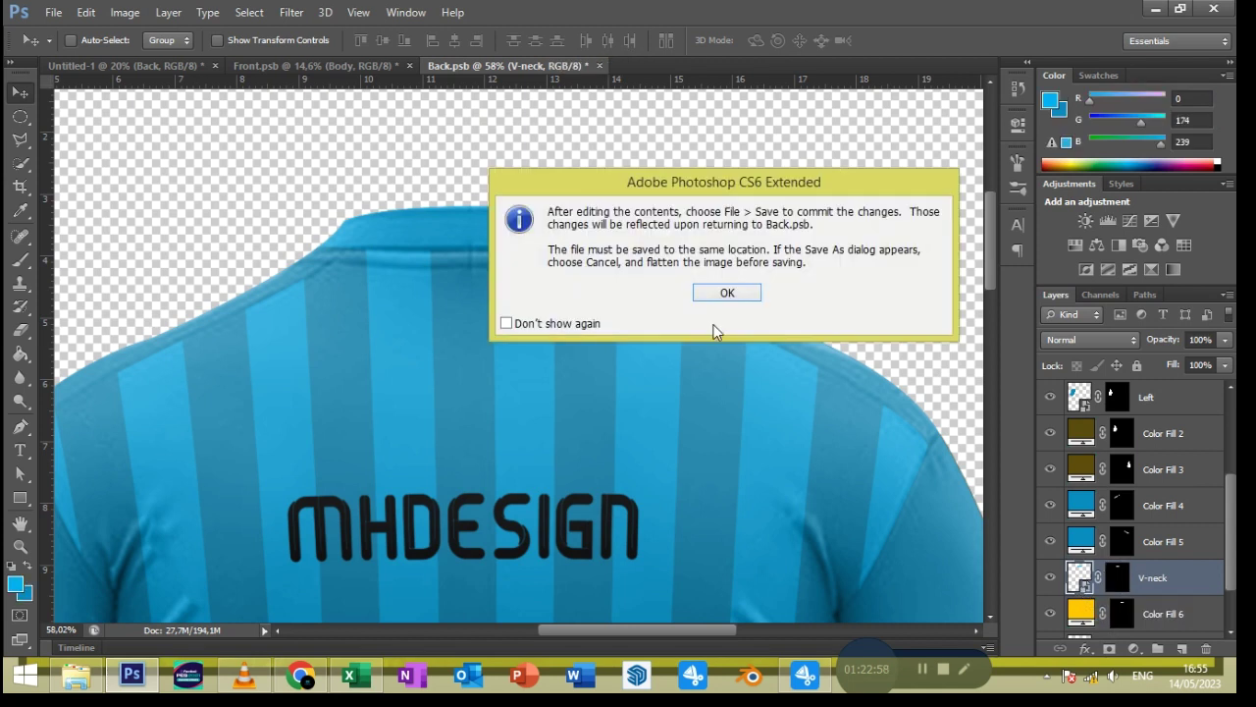
click(723, 291)
Draw a thin darker-blue stripe across the top inside V-neck, then return to Back.psb
key(u)
drag(192, 284, 850, 317)
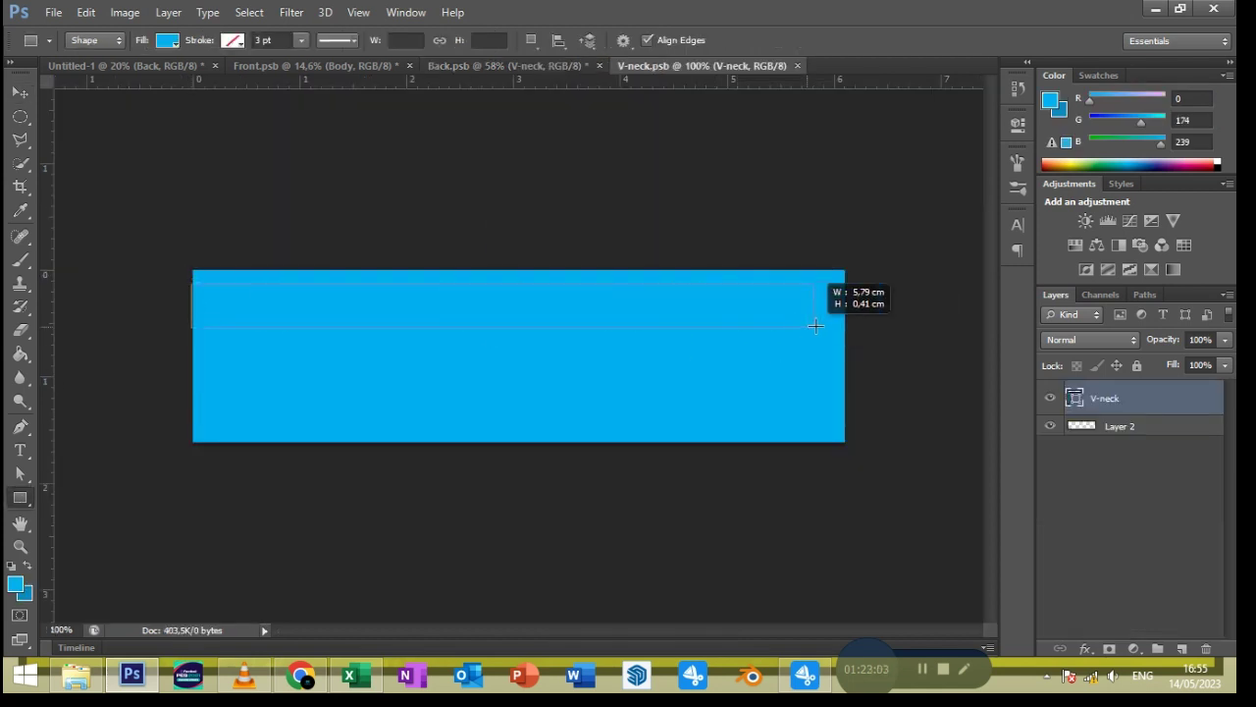
click(168, 40)
key(v)
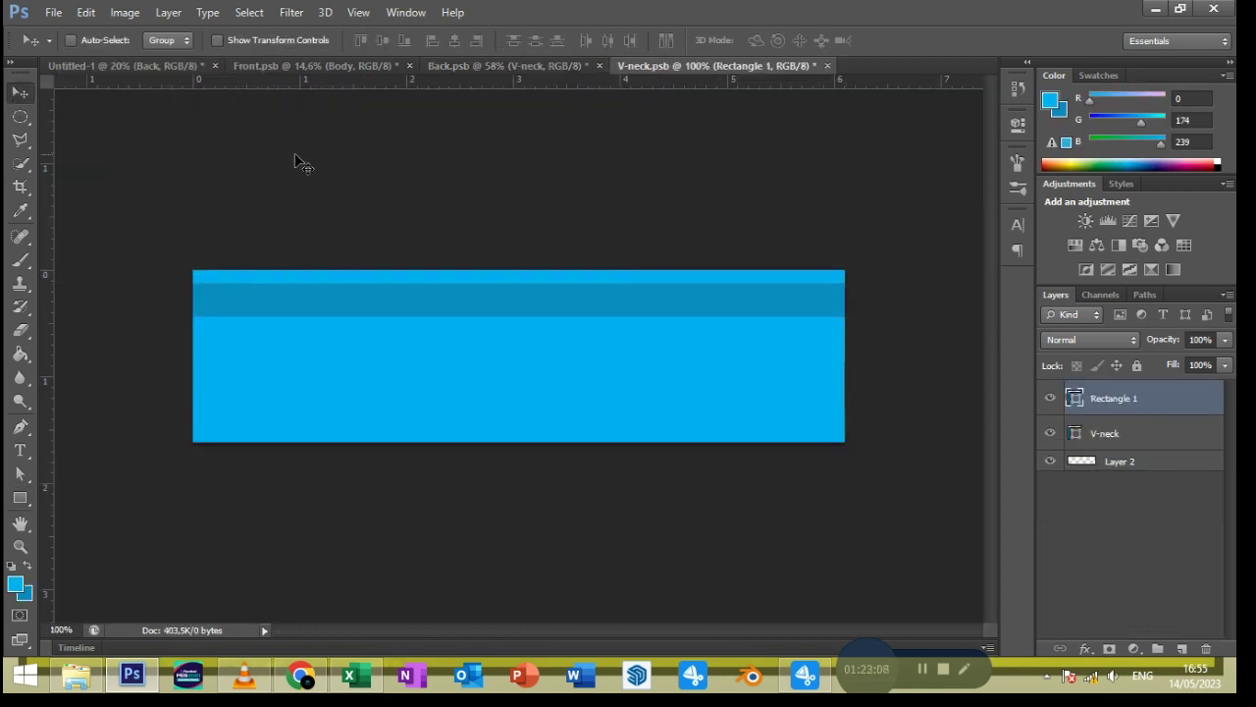
click(481, 67)
Close V-neck.psb and select the Color Fill 7 layer
click(785, 66)
scroll(668, 373, down, 3)
scroll(669, 373, down, 2)
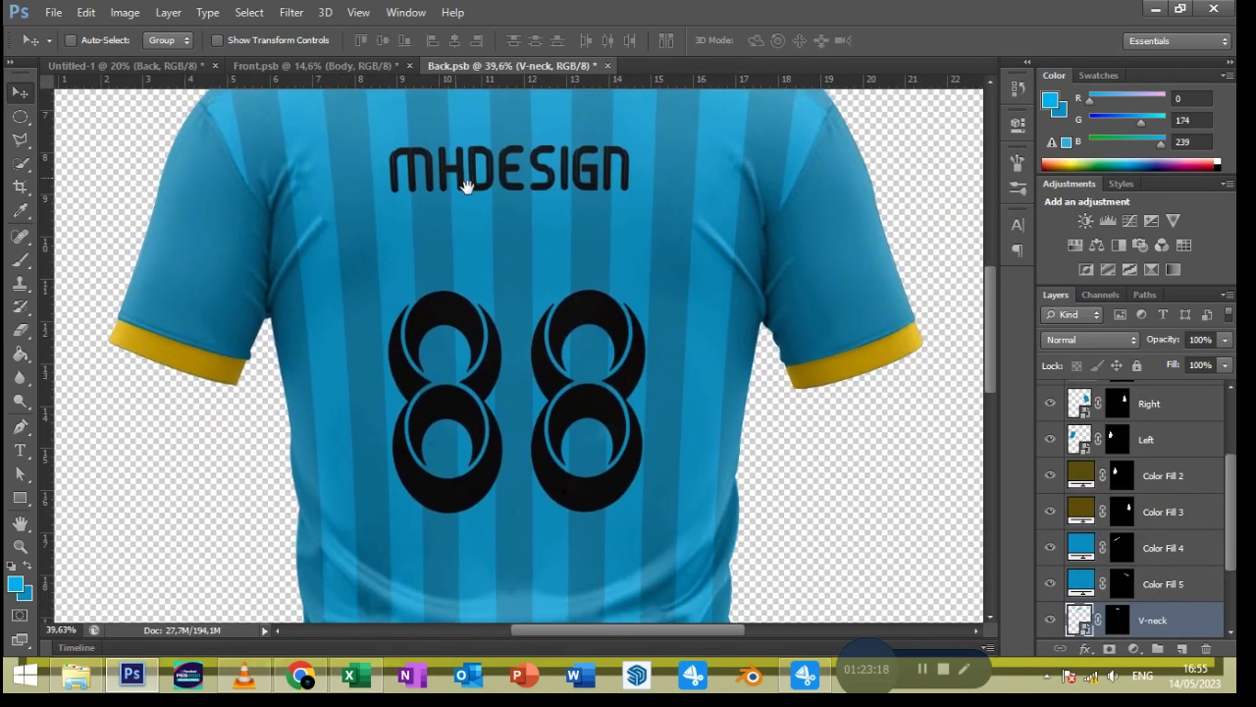
scroll(1194, 507, up, 3)
scroll(1193, 507, up, 1)
click(1178, 491)
Draw a cyan rectangle over the left cuff and copy it onto the right cuff
key(u)
drag(87, 316, 281, 365)
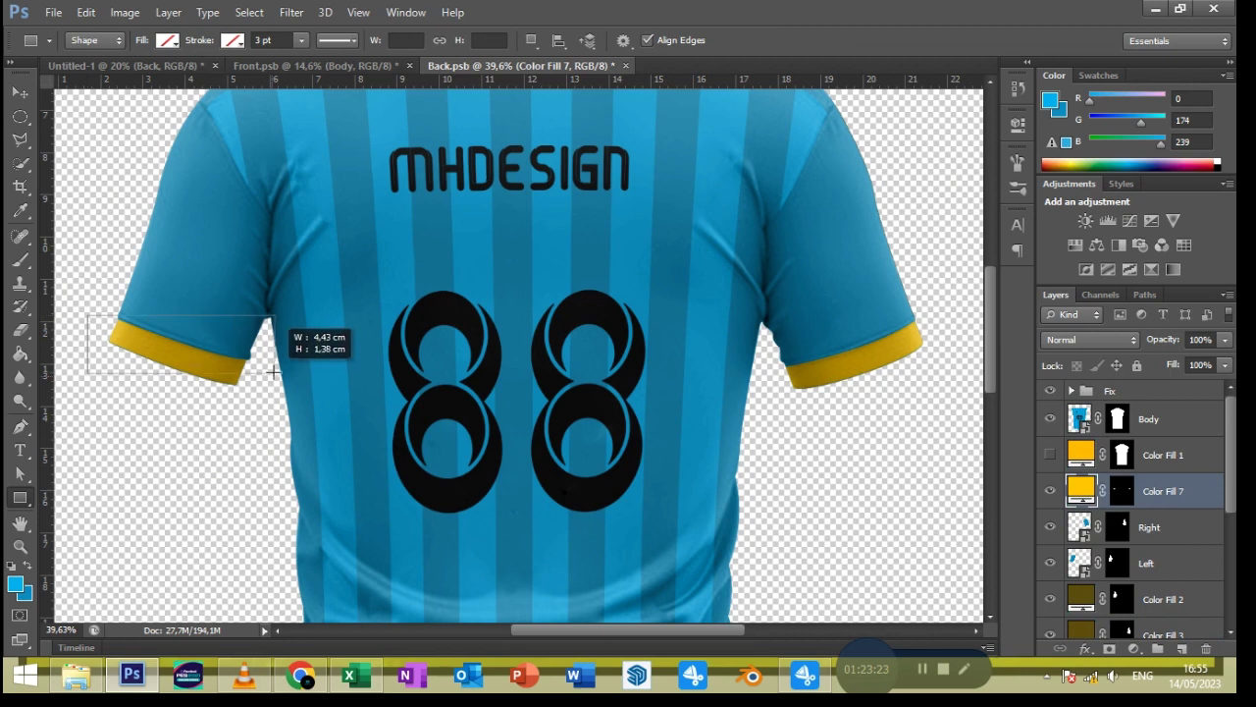
click(167, 40)
click(103, 120)
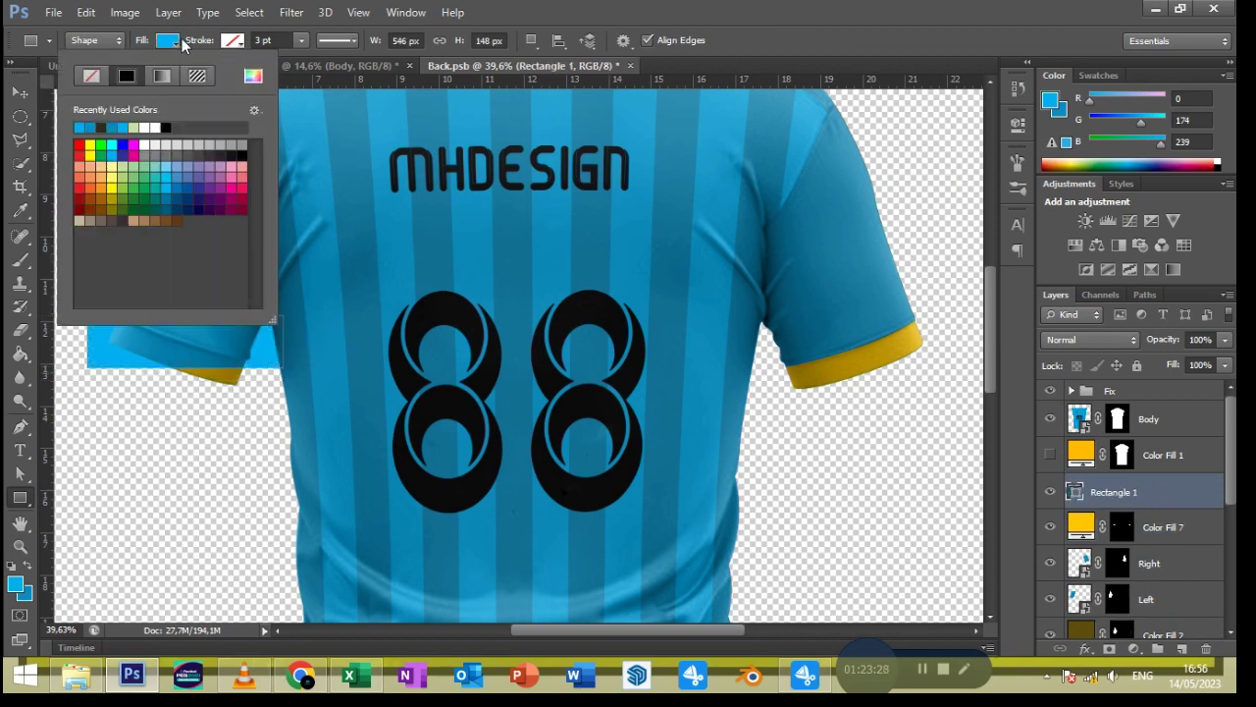
key(v)
drag(194, 344, 887, 398)
Rename the left cuff rectangle List Left, convert it to a smart object, and transform it
double_click(1115, 528)
text(Le)
text(eft)
key(Return)
right_click(1103, 534)
click(786, 186)
scroll(197, 392, up, 3)
key(ctrl+t)
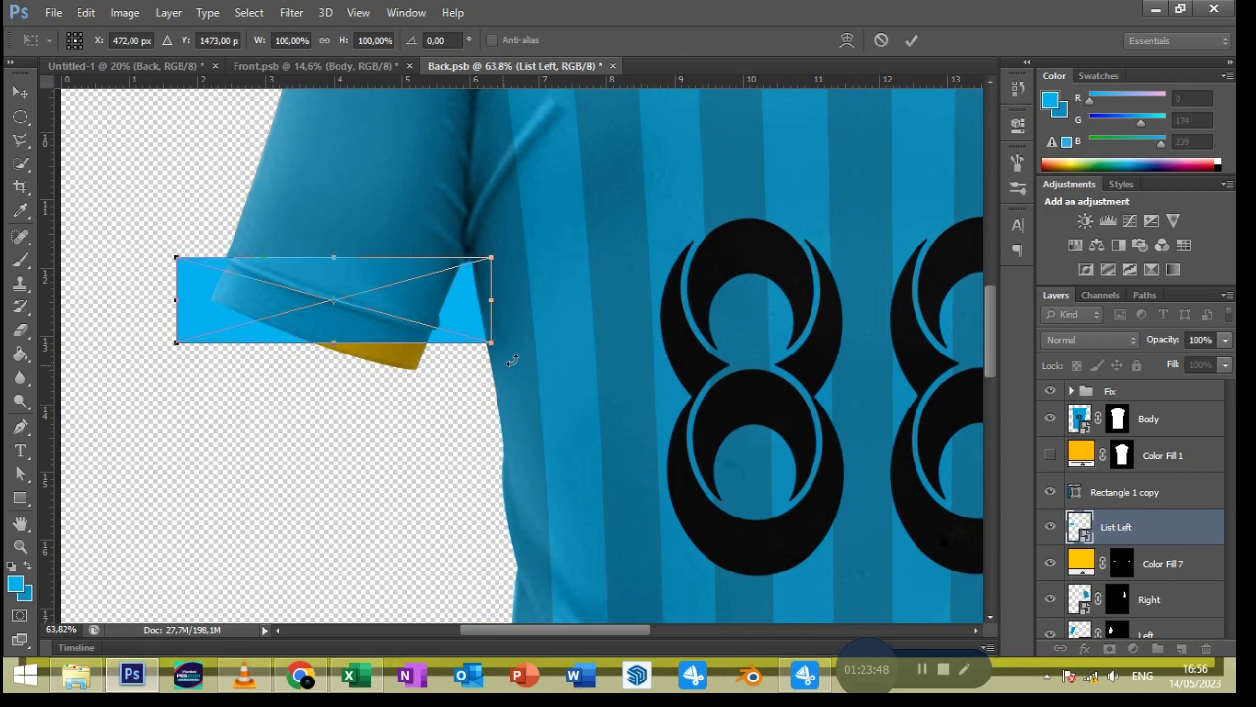
Rotate and position List Left over the left cuff and round its right end with Warp
drag(511, 361, 522, 402)
drag(393, 324, 406, 336)
right_click(407, 337)
click(452, 481)
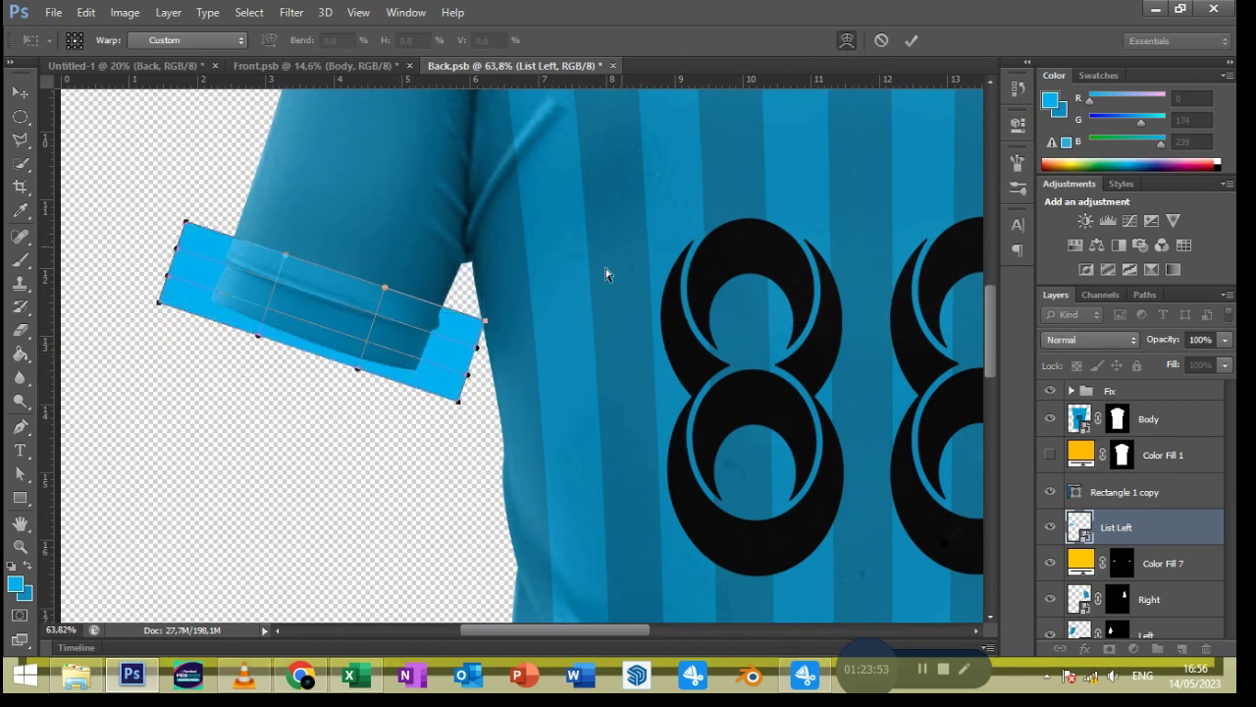
drag(481, 321, 458, 321)
mouse_move(459, 400)
mouse_down()
mouse_move(429, 384)
mouse_move(476, 347)
mouse_up()
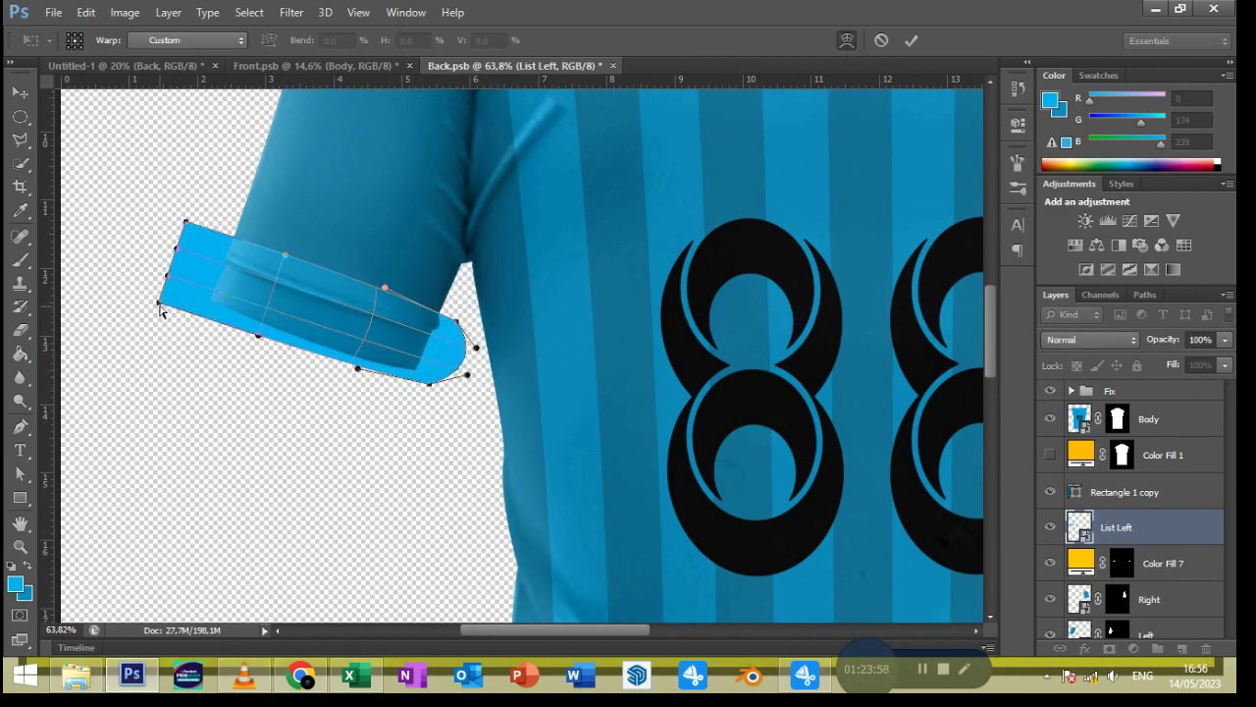
Finish warping List Left's left end, commit, and mask it to the cuff shape
drag(159, 301, 169, 277)
drag(184, 224, 170, 276)
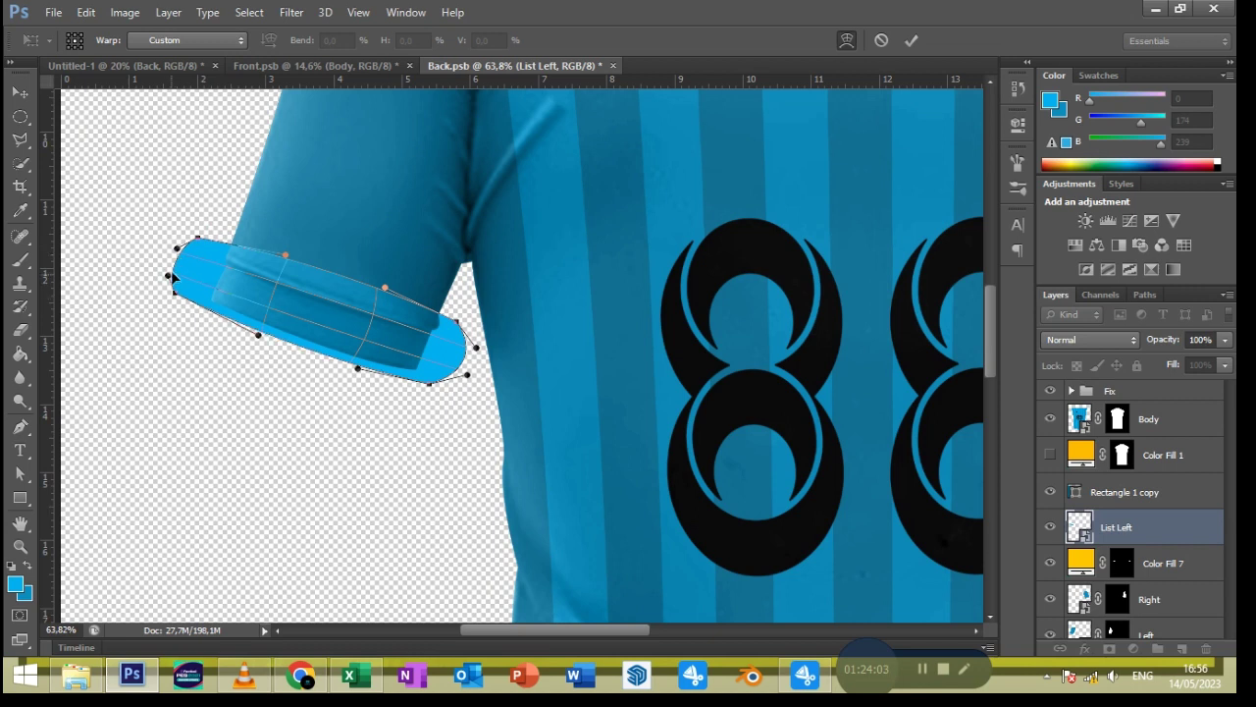
drag(371, 316, 371, 321)
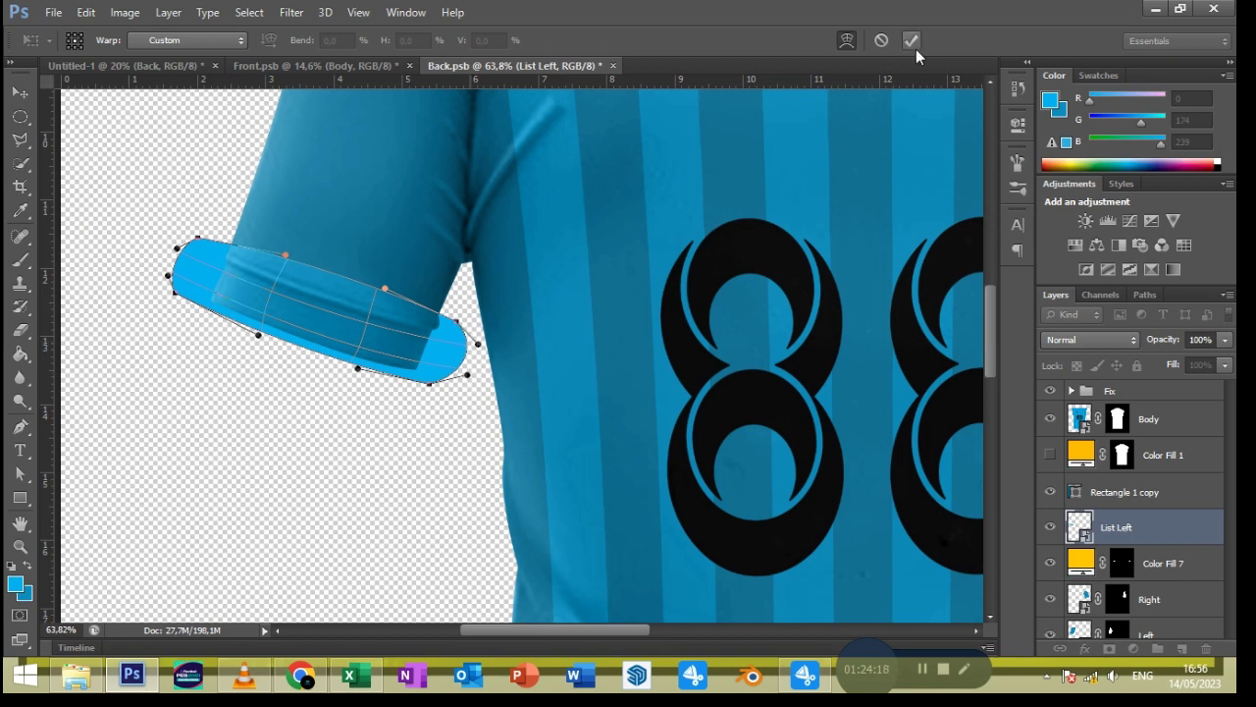
click(911, 40)
ctrl+click(1118, 564)
click(1109, 649)
Inside List Left's contents, draw a thin darker-blue stripe across the band
double_click(1082, 537)
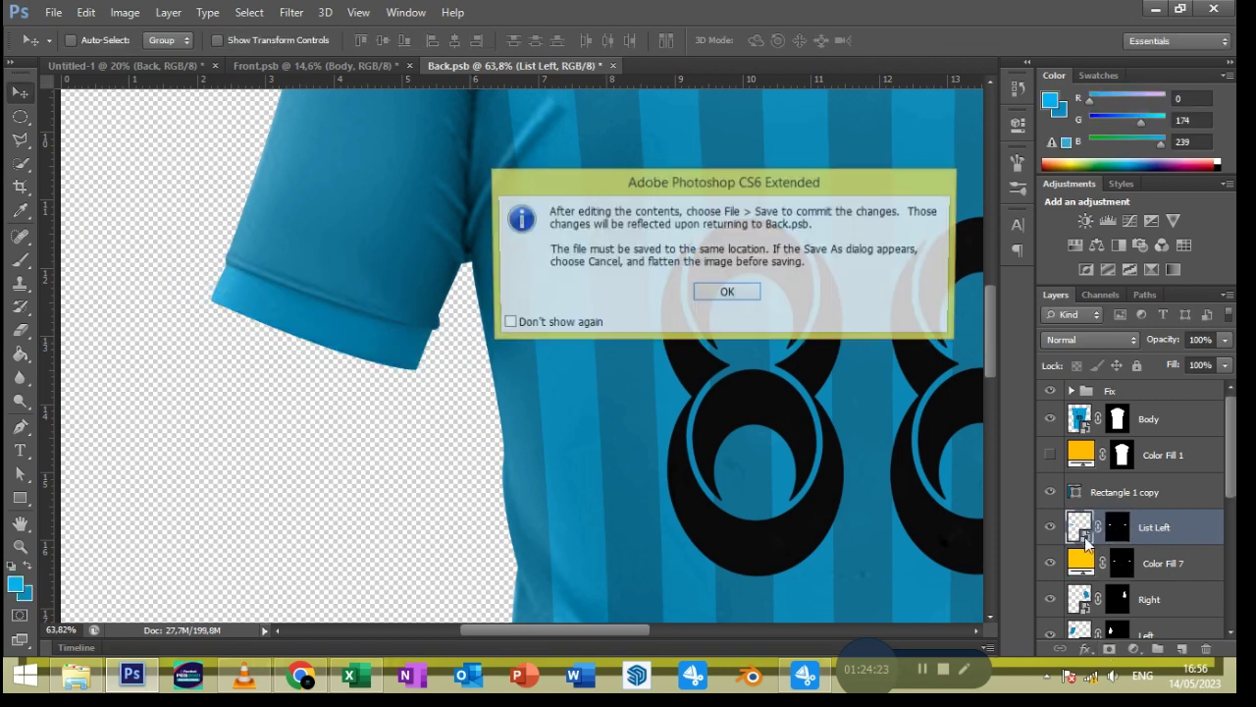
key(Return)
key(u)
drag(260, 327, 766, 347)
click(167, 40)
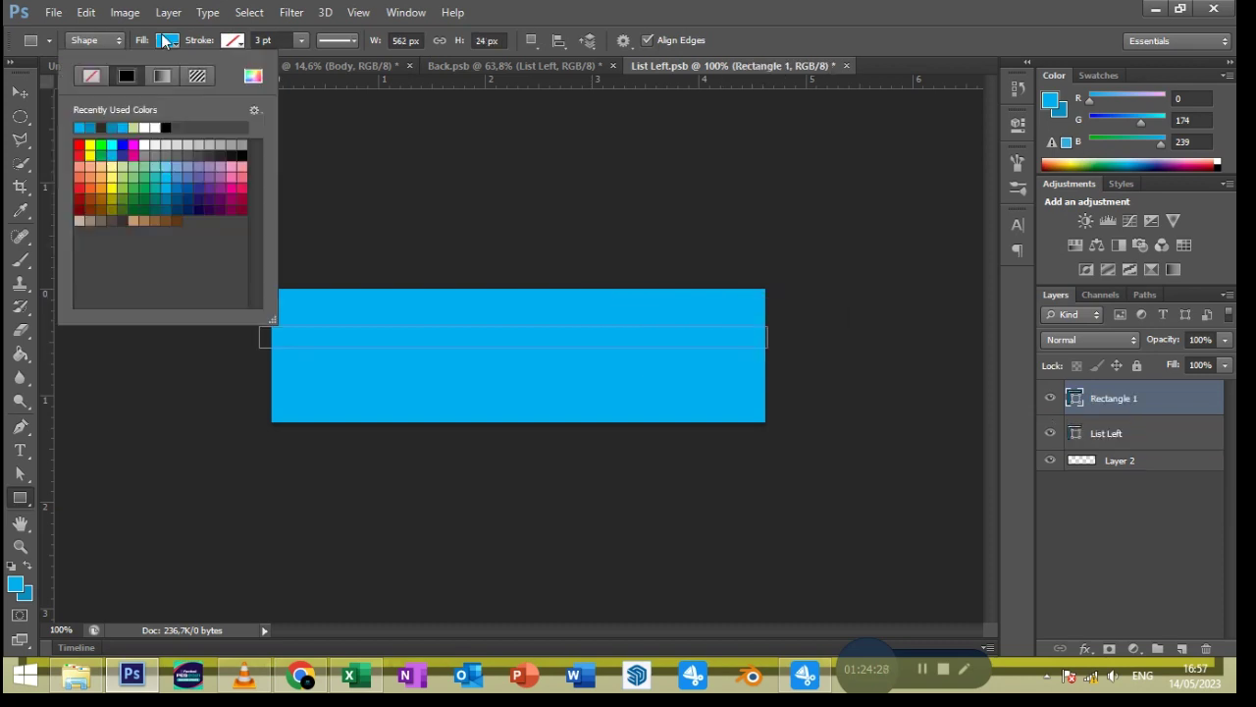
click(99, 117)
key(Return)
Duplicate the stripe lower on the band and close the List Left contents
key(v)
click(534, 355)
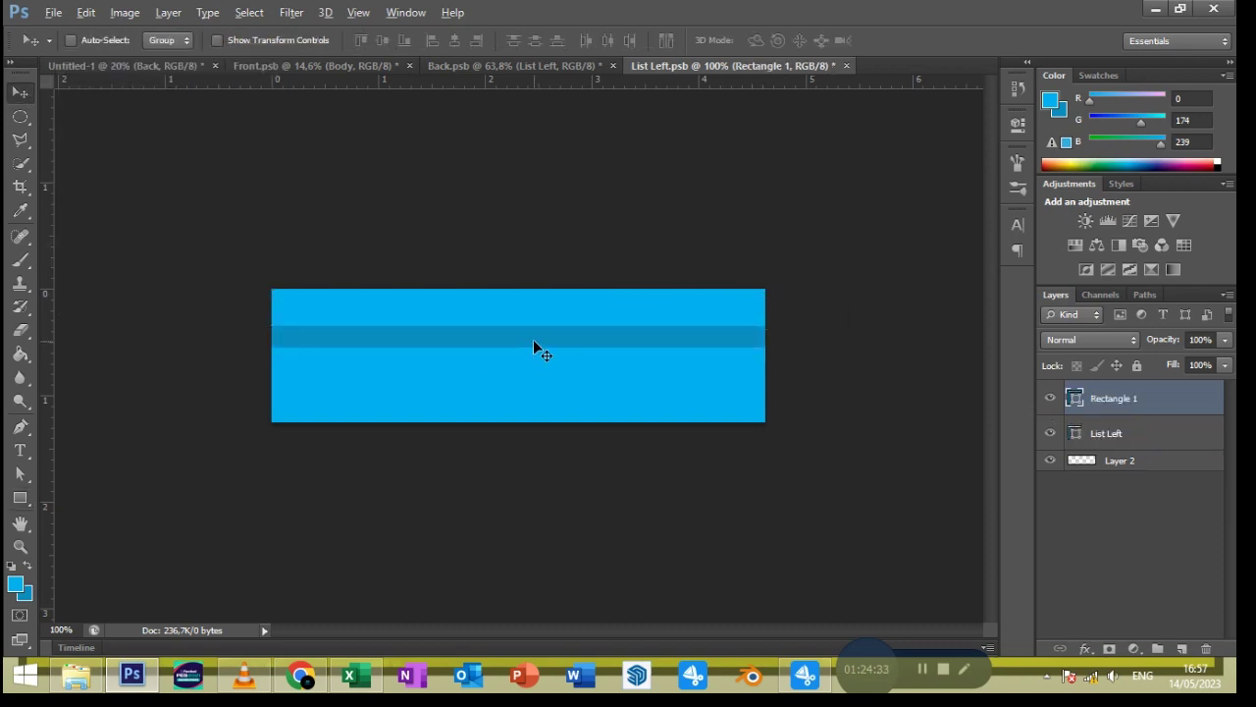
alt+drag(533, 339, 534, 378)
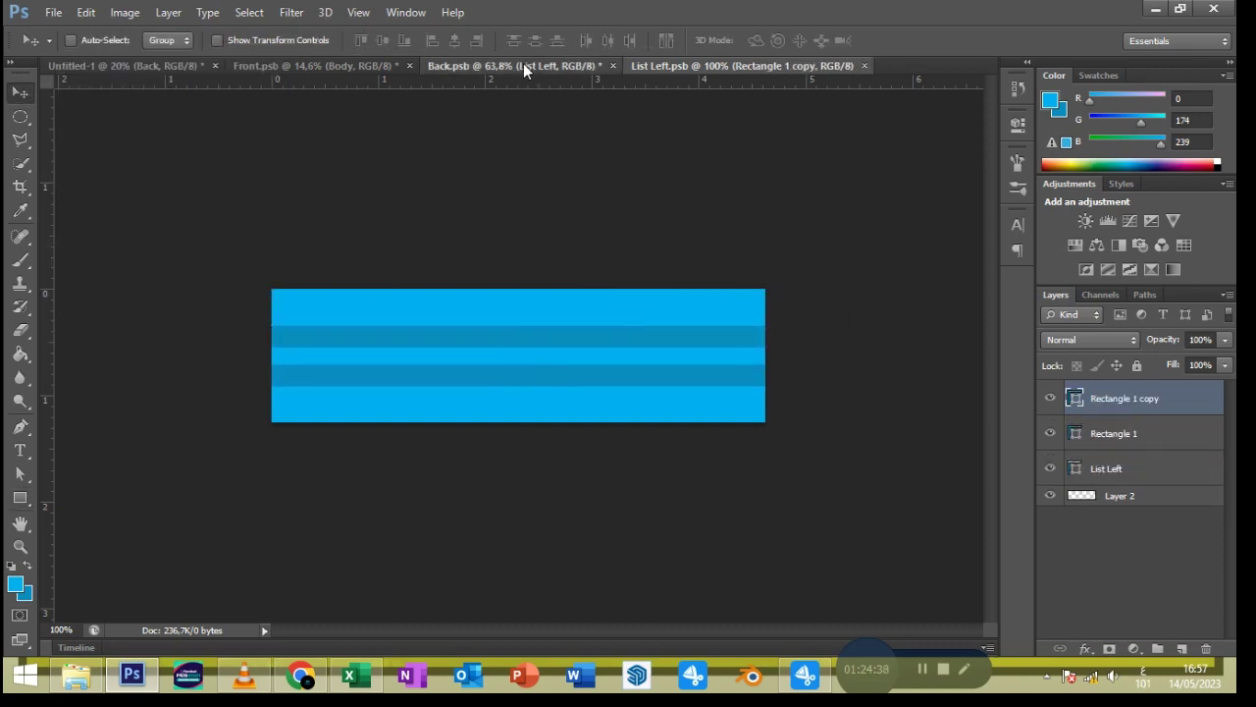
click(523, 65)
click(864, 66)
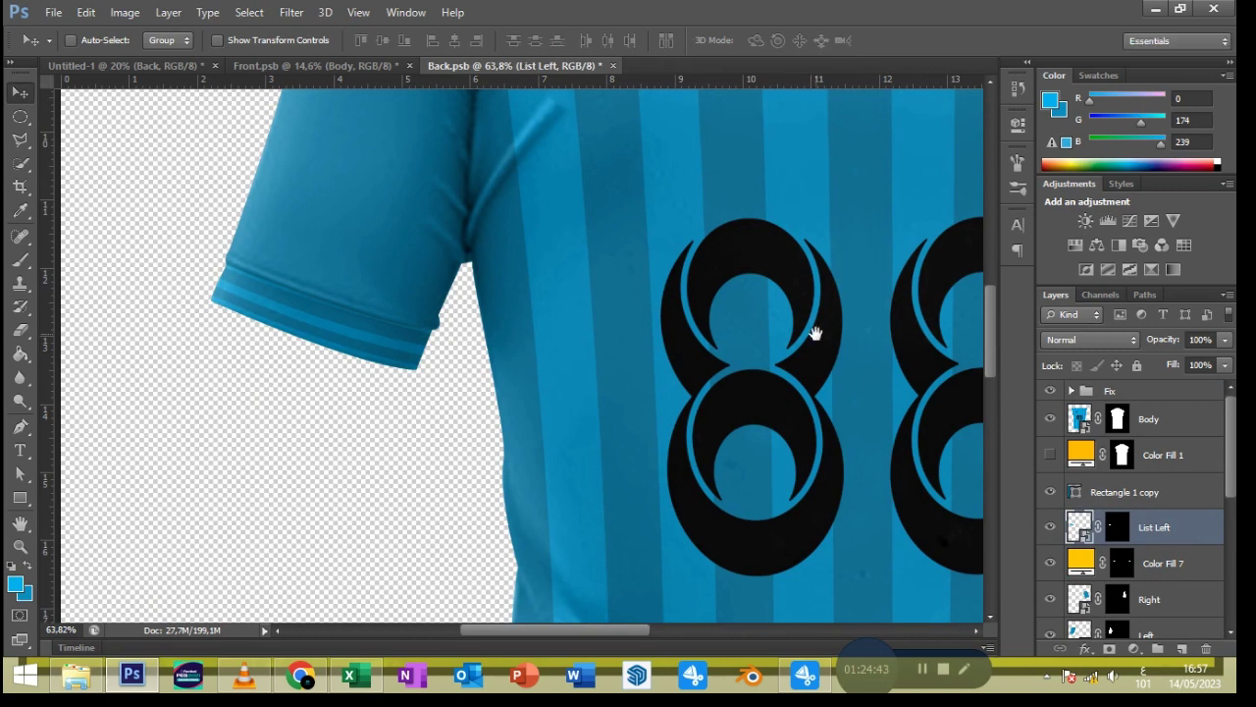
Select the right-cuff rectangle's layer and start retyping its name
scroll(814, 331, right, 5)
click(1123, 492)
double_click(1124, 492)
text(اسفل)
key(super+space)
key(ctrl+a)
Name the rectangle layer 'List Right' and convert it to a smart object
text(List)
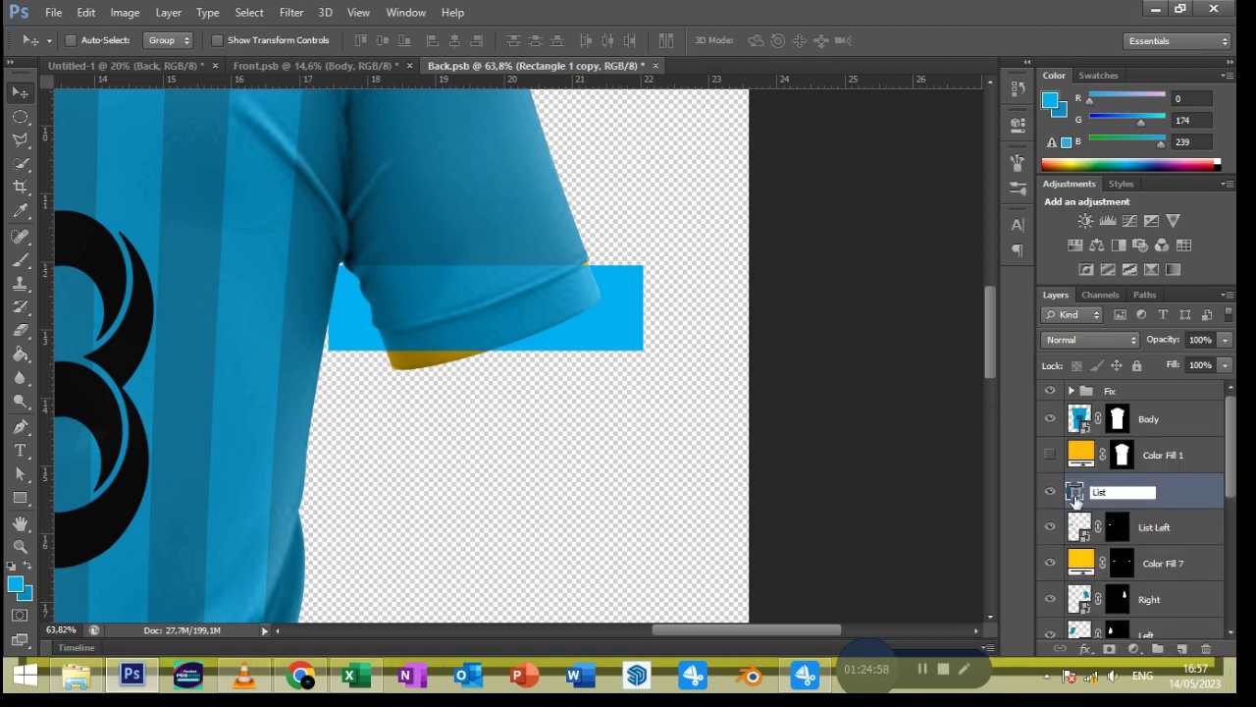
text( Right)
key(Return)
right_click(1086, 499)
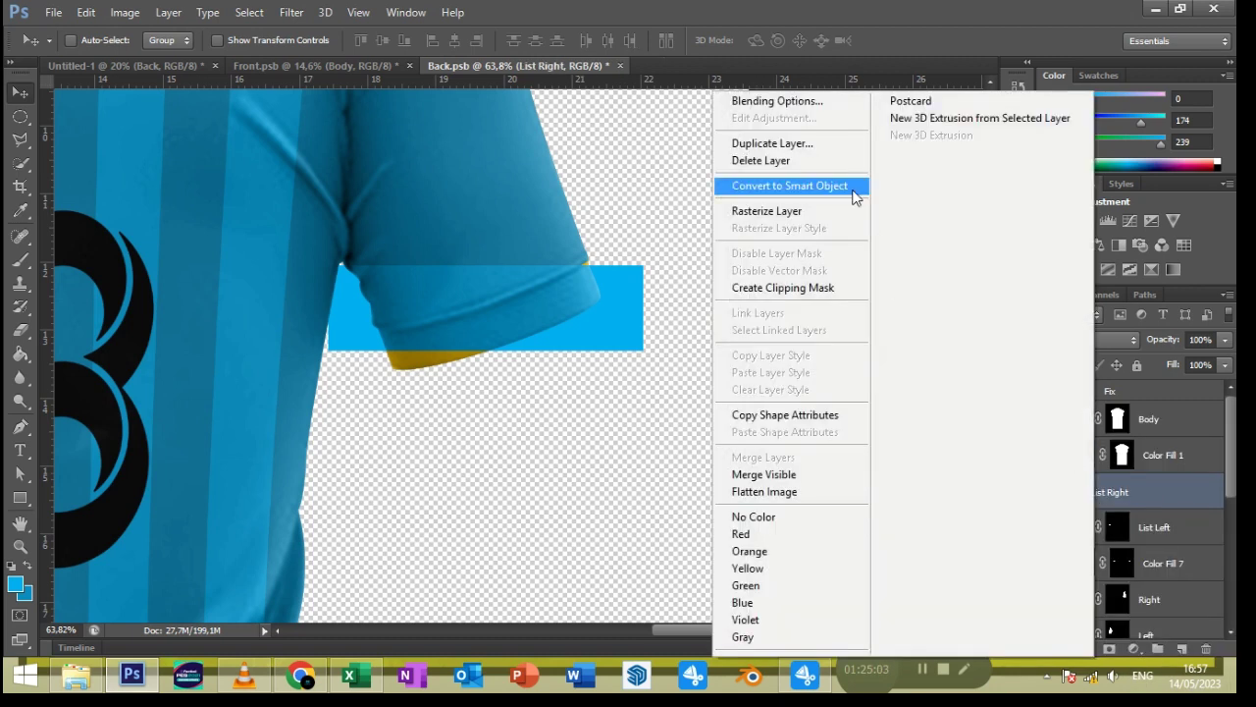
click(776, 185)
Rotate the List Right band to the sleeve's angle and position it on the cuff
key(ctrl+t)
mouse_move(757, 303)
mouse_down()
mouse_move(698, 308)
mouse_move(700, 282)
mouse_up()
drag(571, 282, 578, 289)
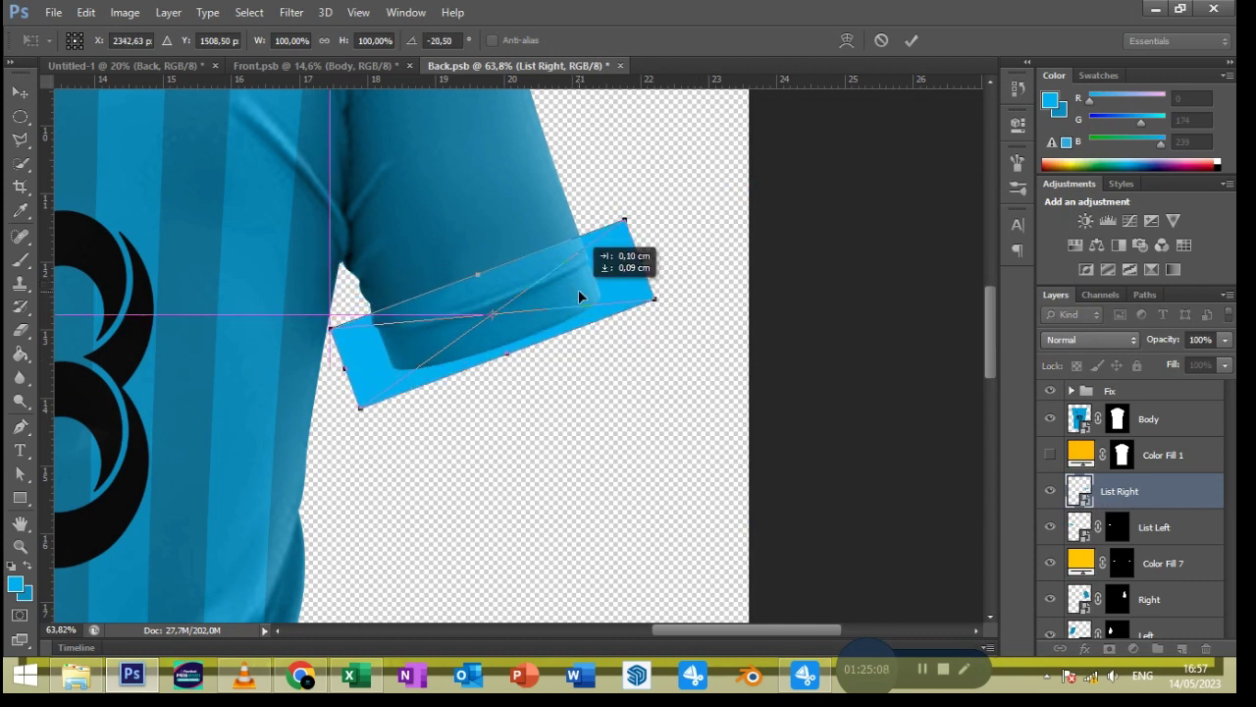
drag(682, 247, 636, 246)
Warp the List Right band so it curves around the right sleeve cuff
click(846, 40)
drag(654, 303, 646, 276)
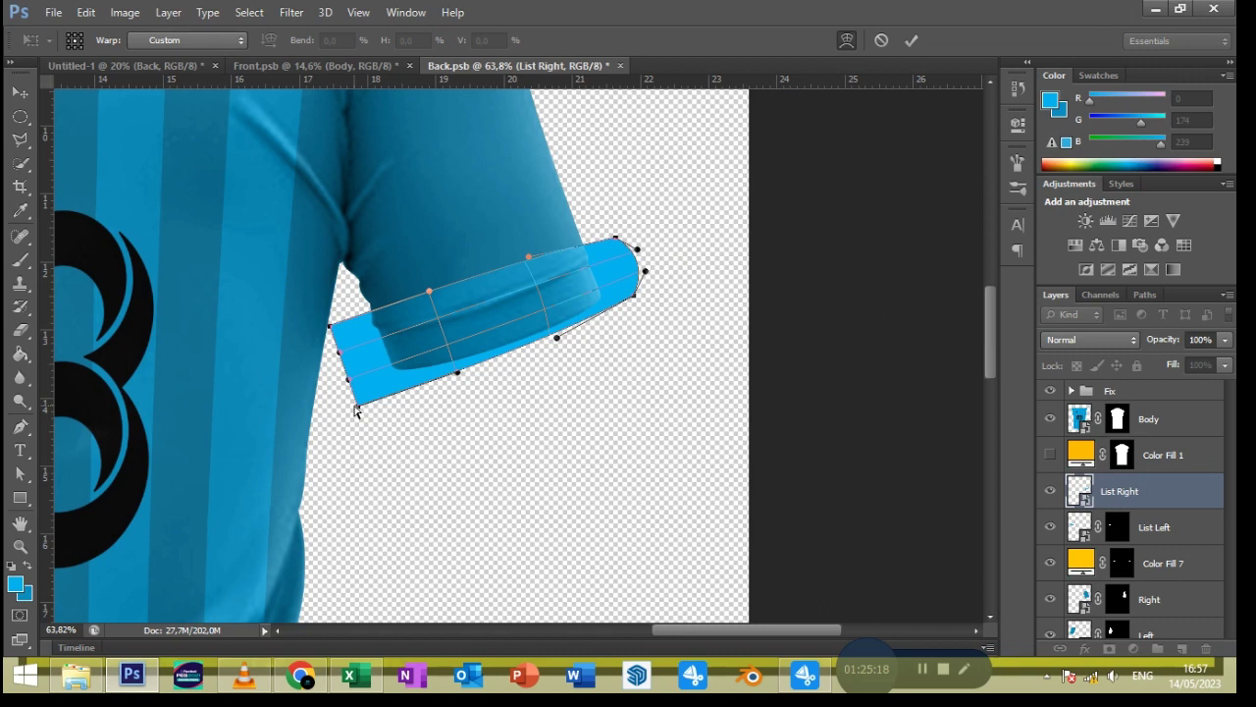
drag(355, 410, 361, 379)
mouse_move(330, 325)
mouse_down()
mouse_move(353, 335)
mouse_move(350, 361)
mouse_up()
mouse_move(531, 271)
mouse_down()
mouse_move(499, 312)
mouse_move(557, 340)
mouse_up()
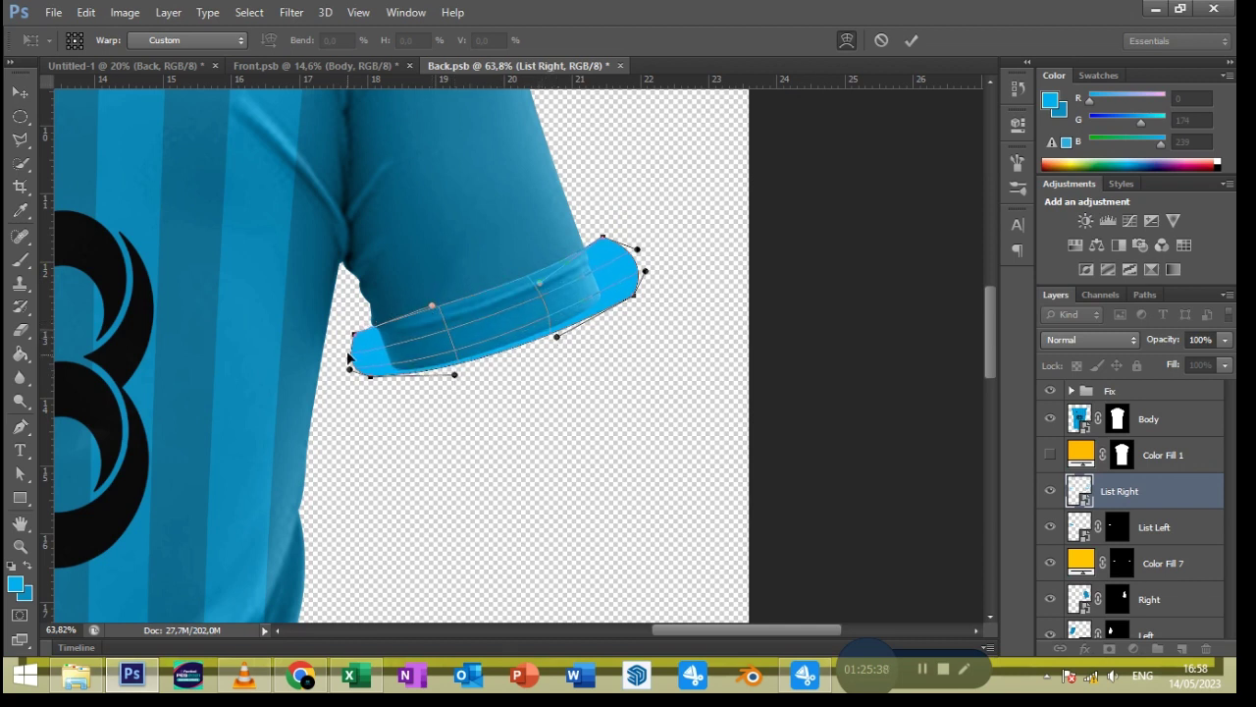
drag(445, 325, 446, 330)
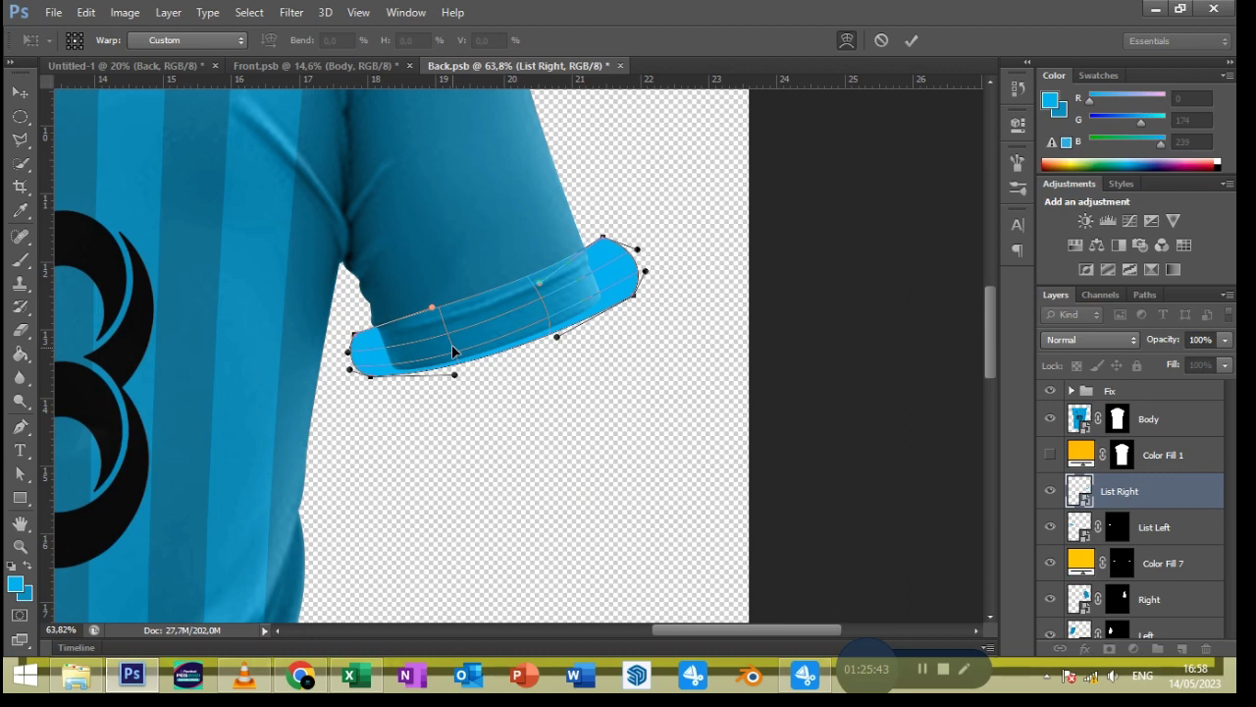
key(Return)
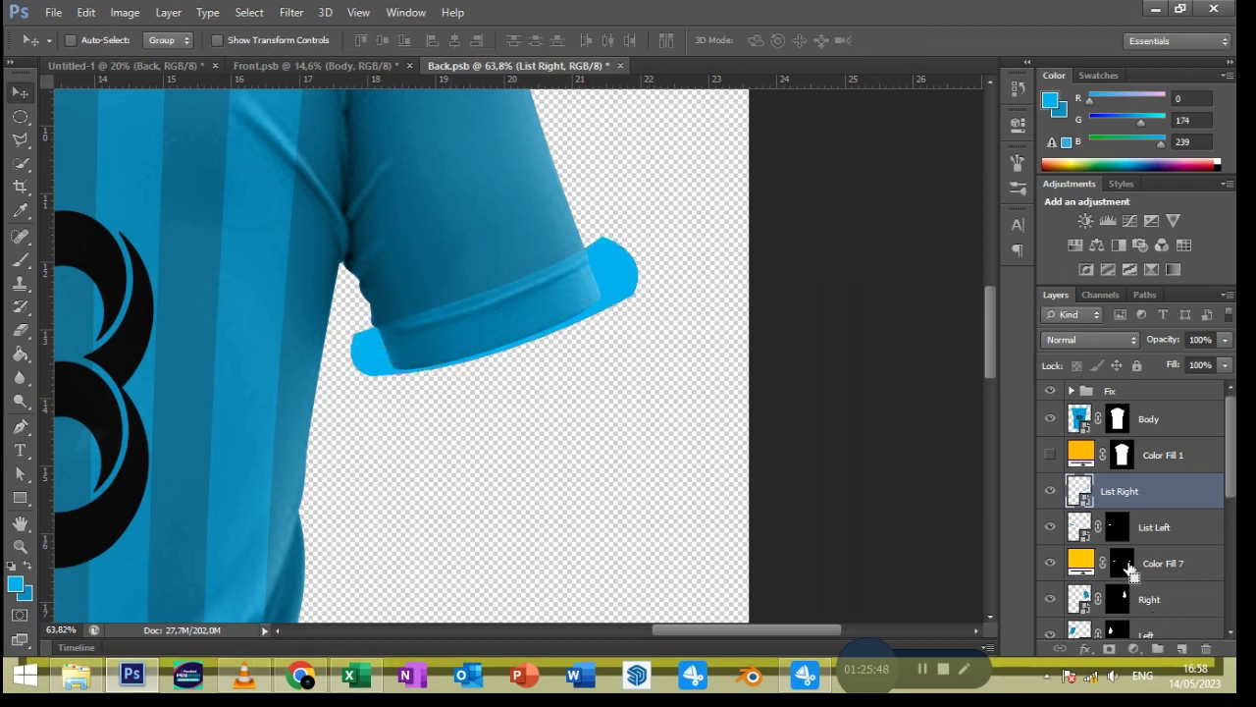
Inside the List Right smart object, draw two thin darker blue stripes across the band
double_click(1084, 502)
key(u)
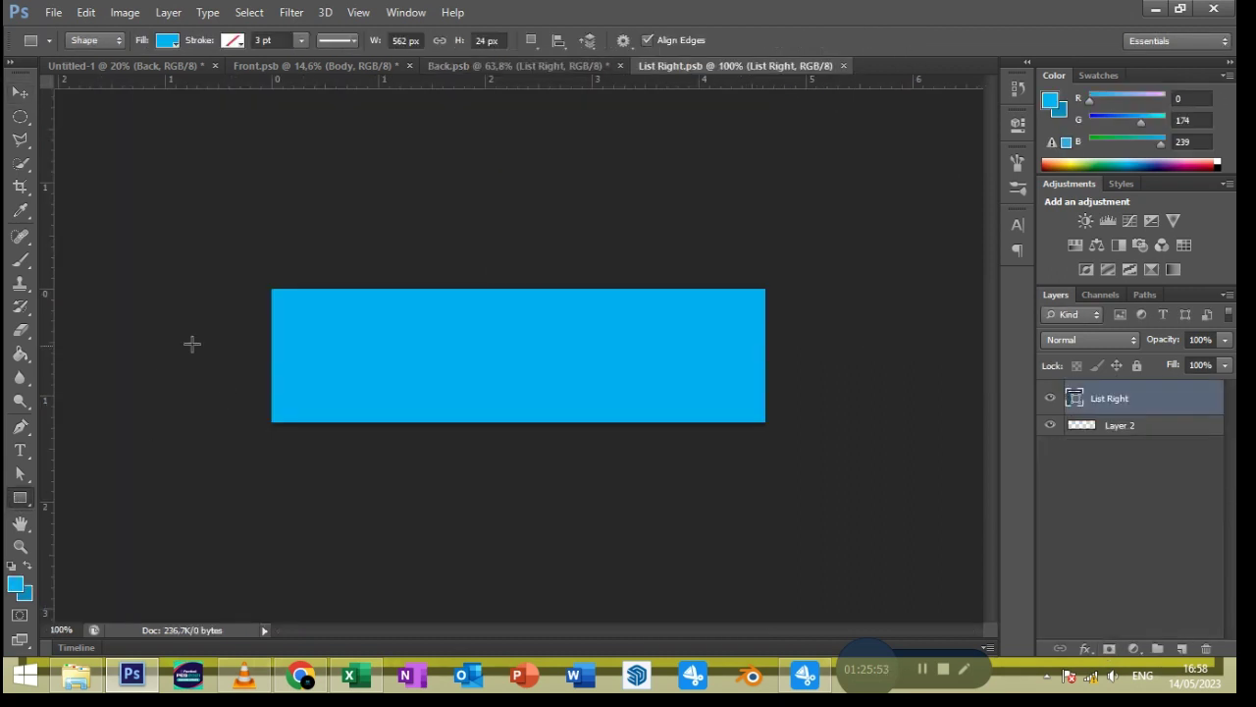
drag(247, 328, 788, 351)
click(167, 40)
click(86, 124)
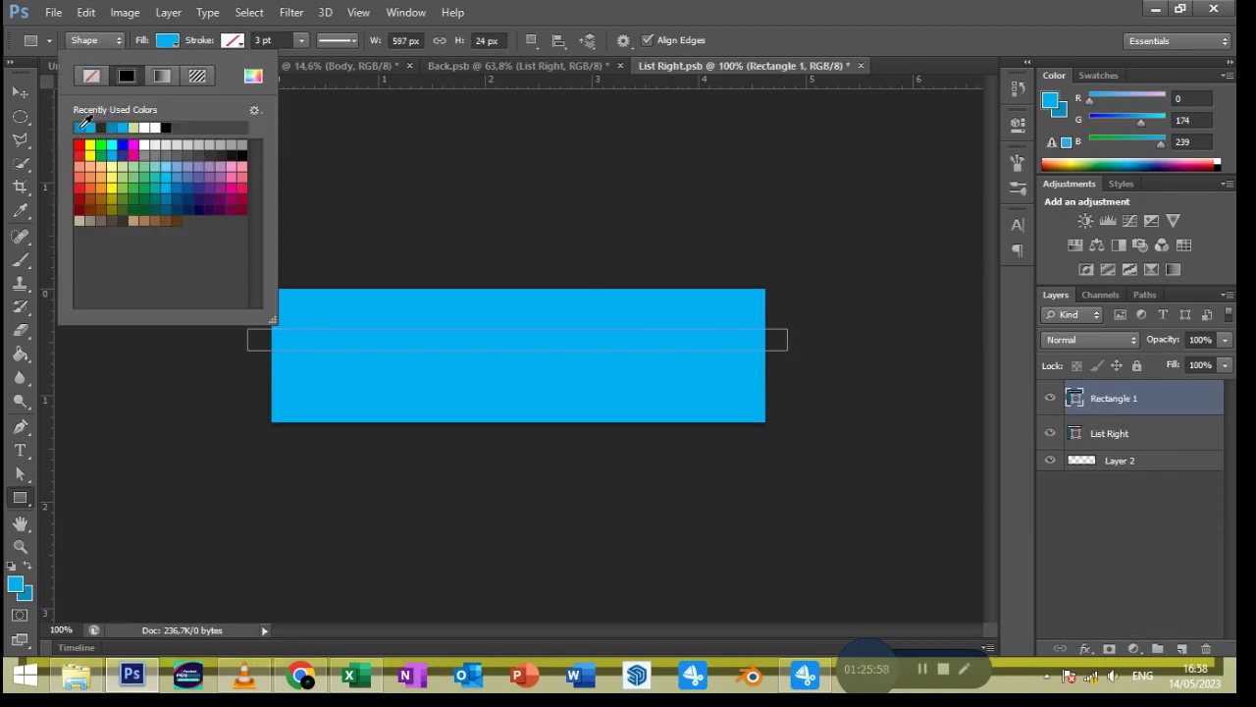
click(158, 46)
key(v)
drag(491, 330, 497, 375)
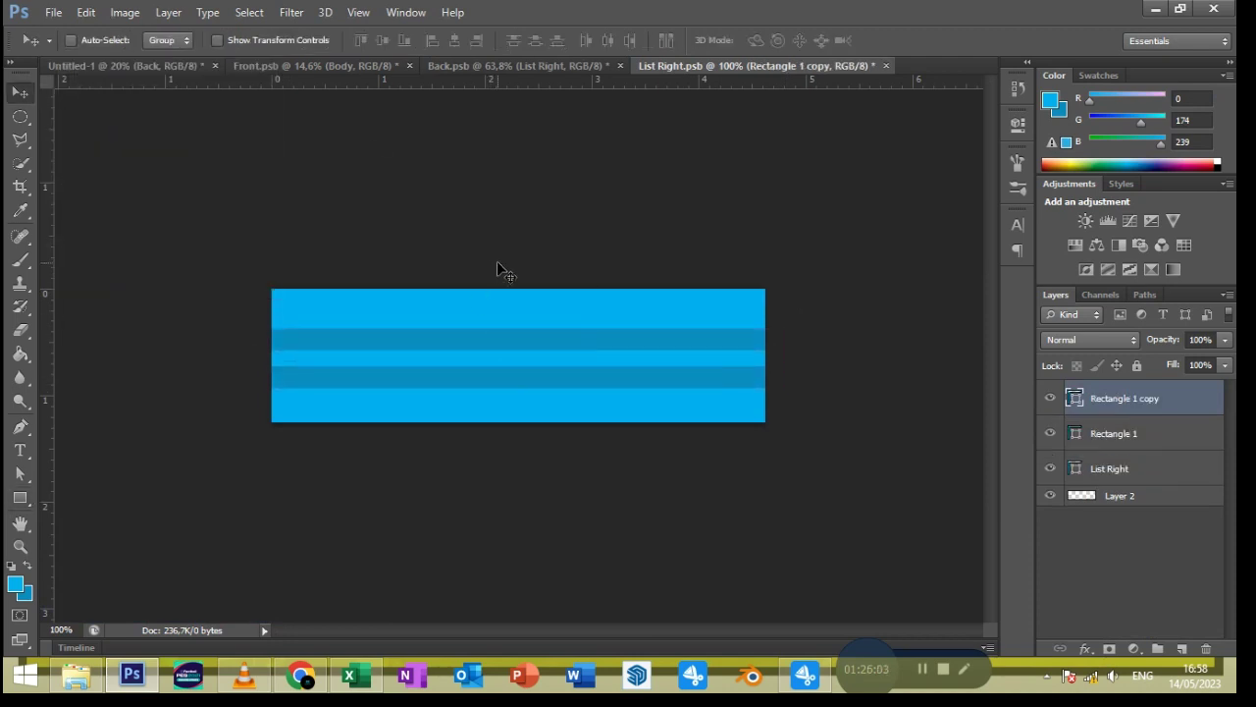
Back in Back.psb, re-warp the striped List Right band to fit the right cuff
click(507, 66)
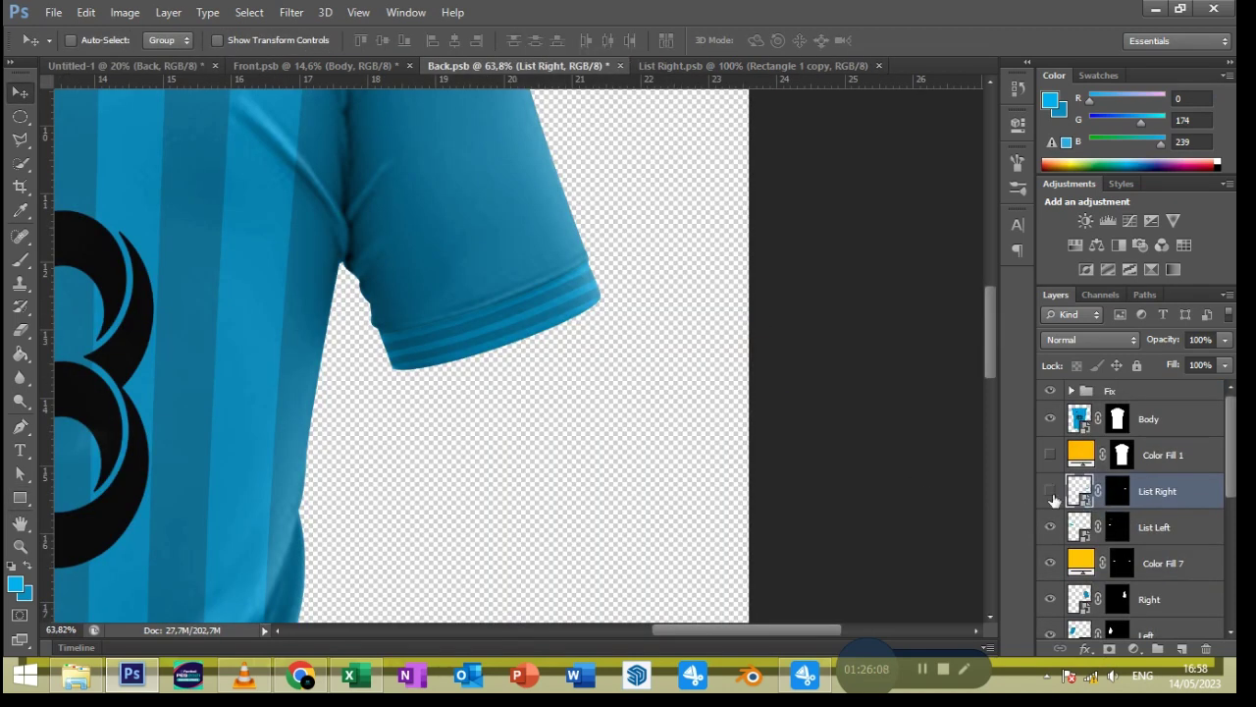
key(ctrl+t)
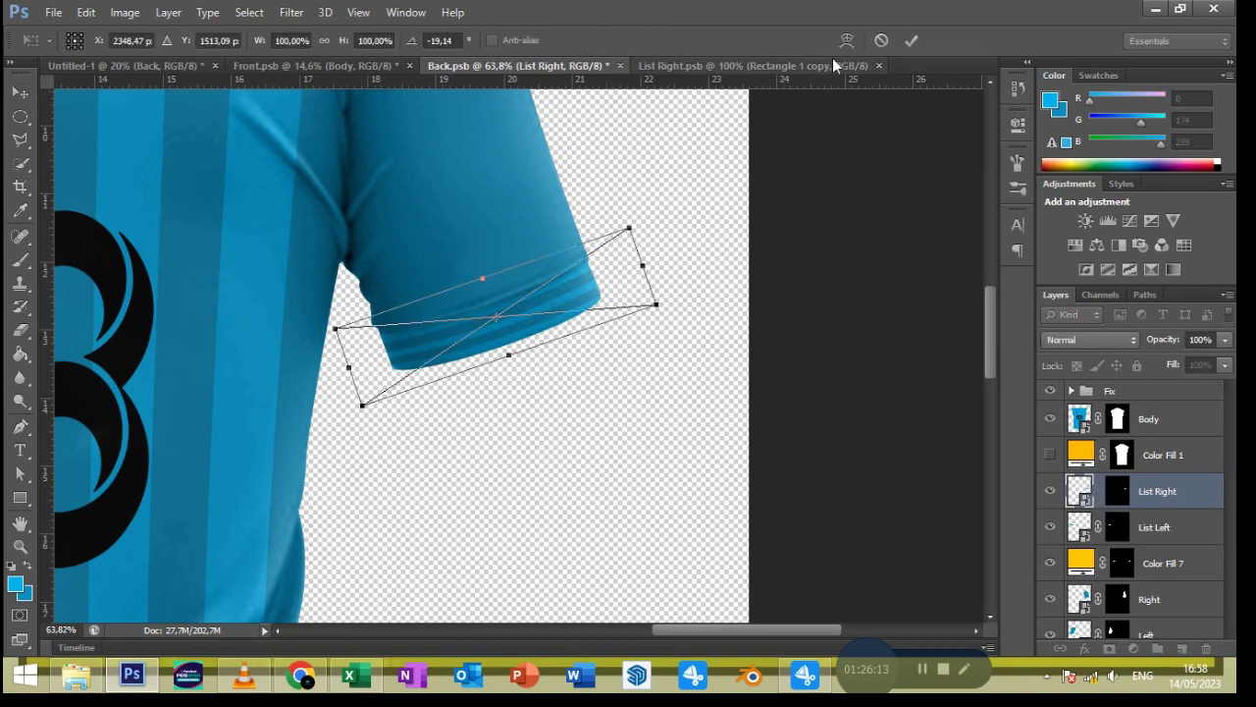
click(847, 40)
scroll(626, 347, up, 1)
scroll(626, 346, up, 1)
drag(641, 219, 638, 213)
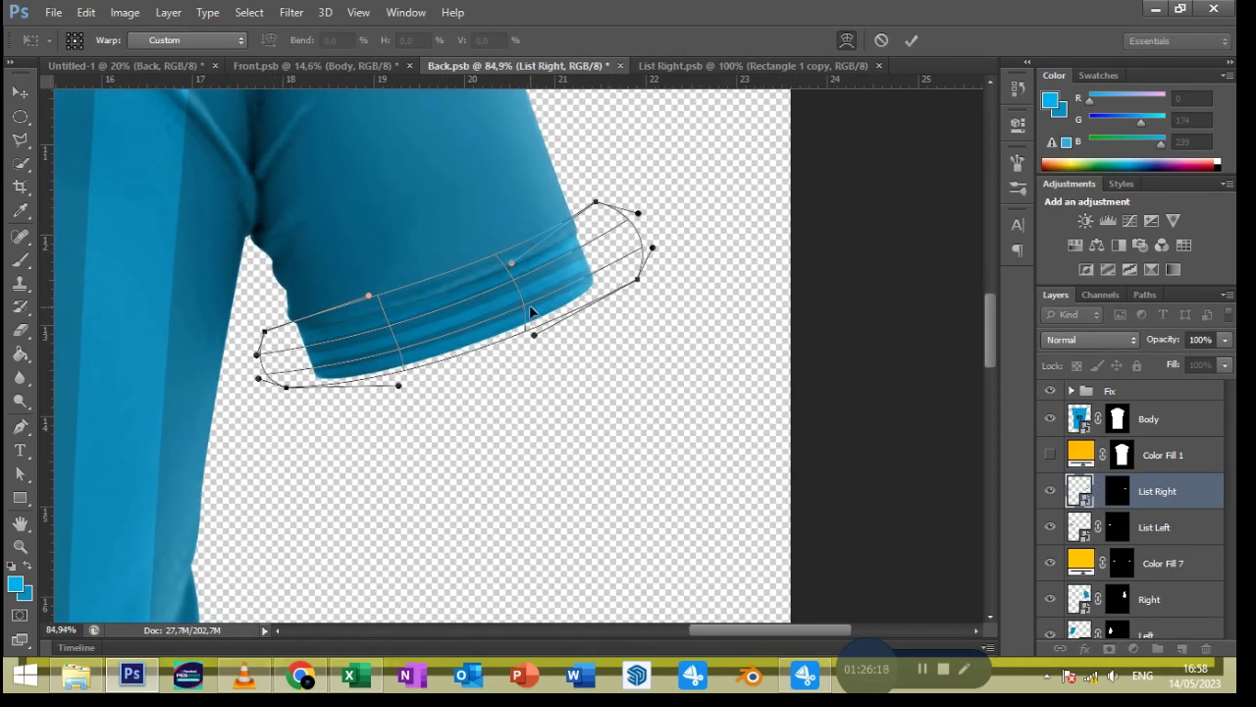
drag(640, 281, 642, 263)
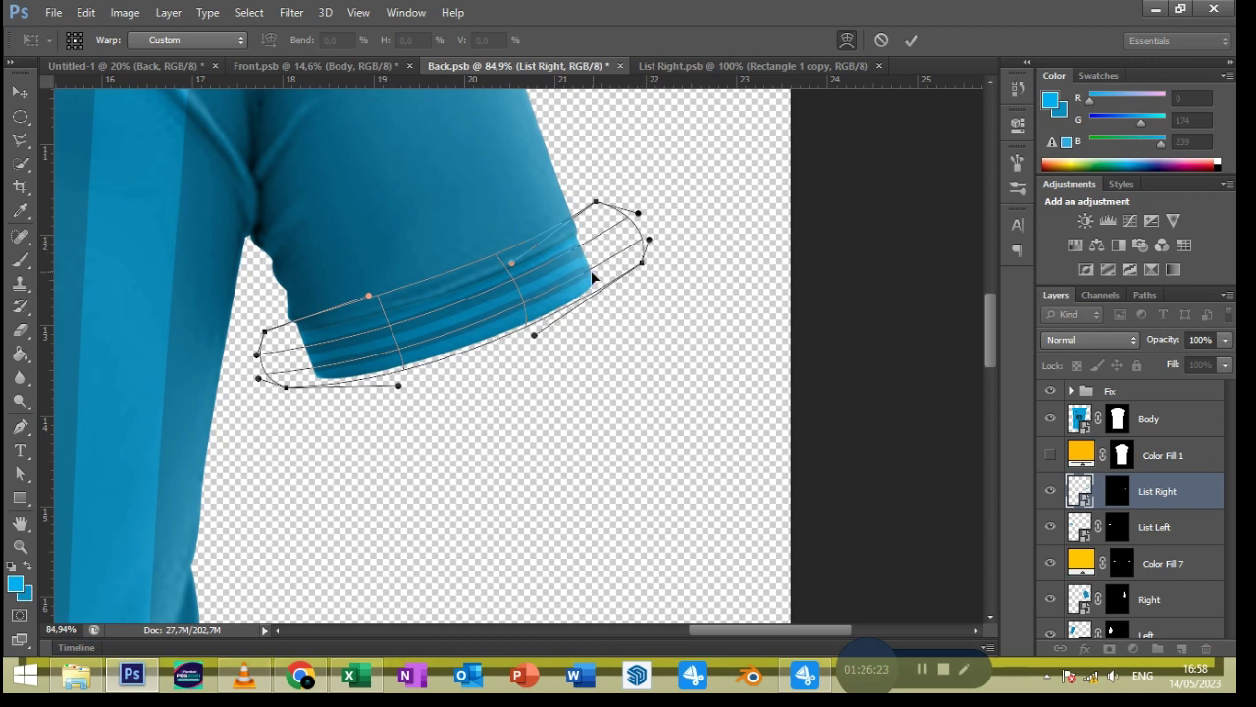
drag(264, 332, 267, 320)
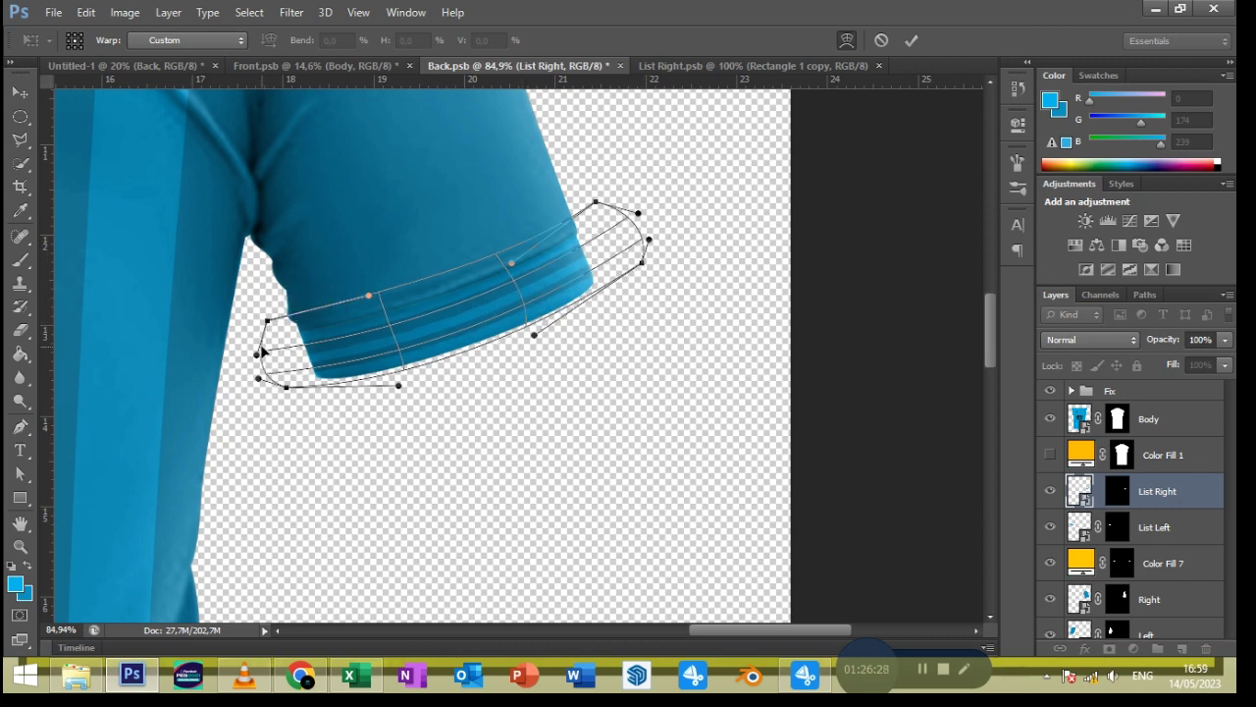
drag(392, 389, 399, 400)
drag(535, 336, 557, 336)
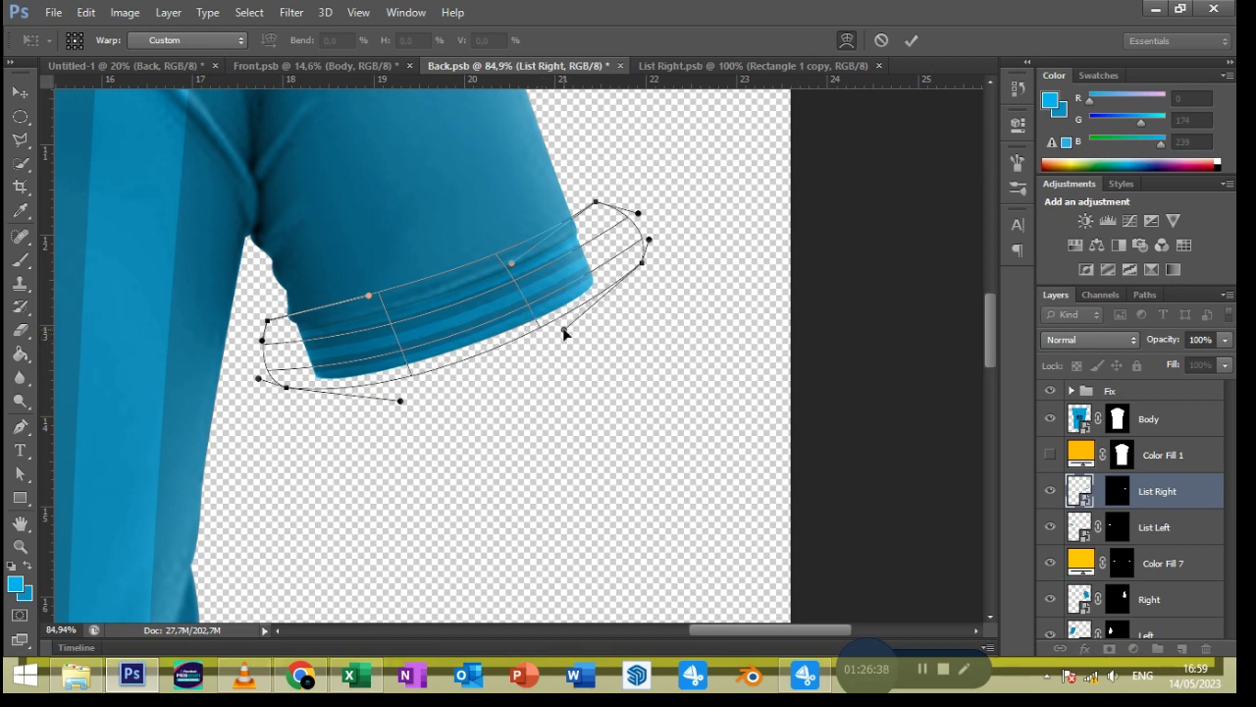
drag(645, 265, 649, 256)
drag(557, 336, 565, 334)
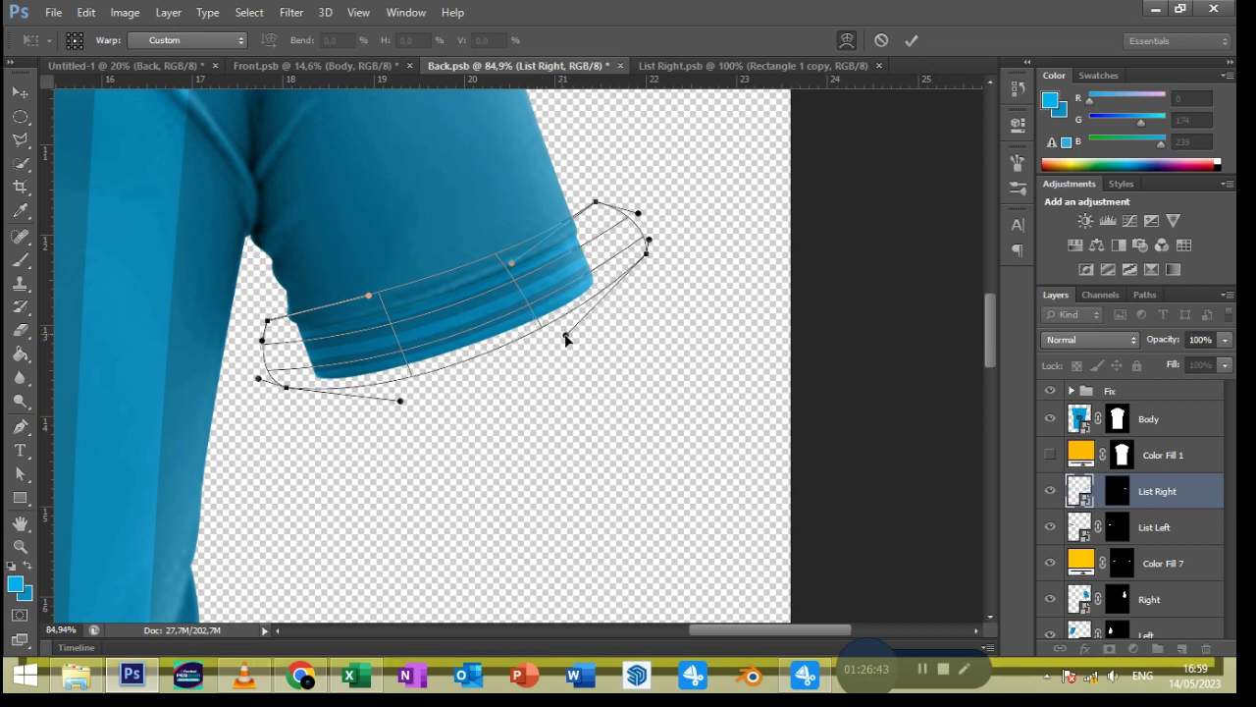
key(Return)
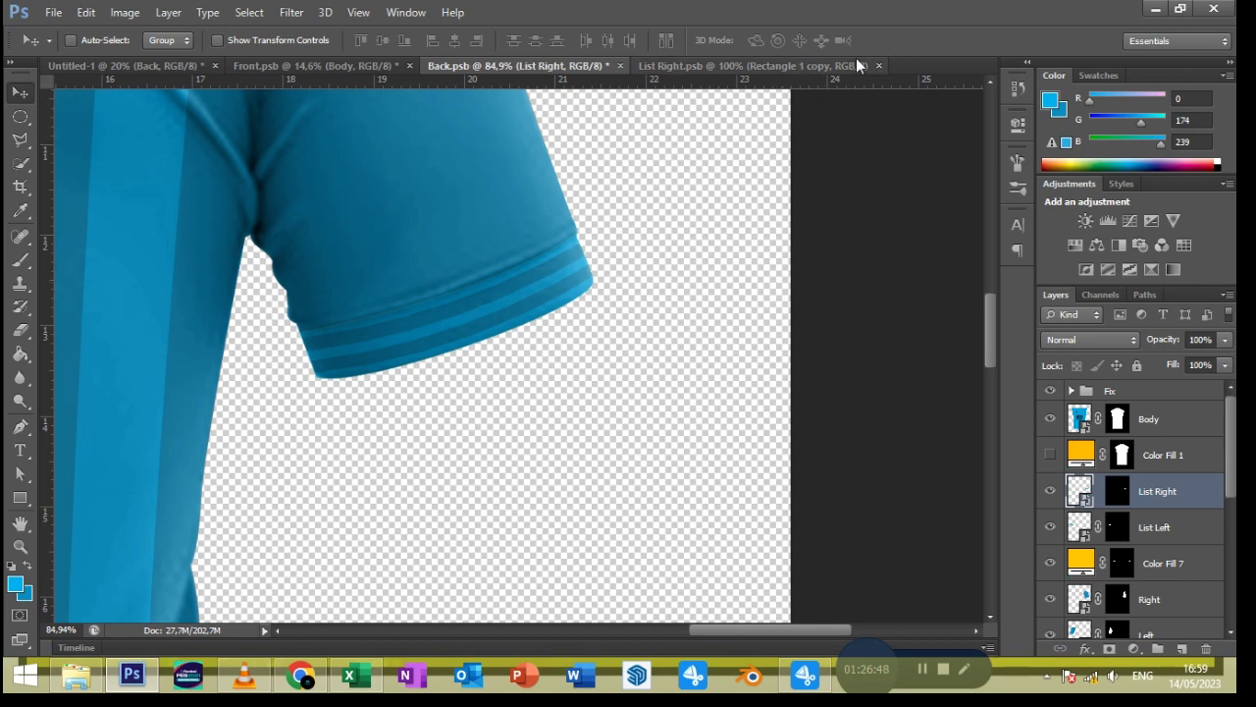
Group the Body through List Left layers into a group named 'Smart'
scroll(604, 375, down, 3)
scroll(603, 375, down, 2)
scroll(608, 370, down, 1)
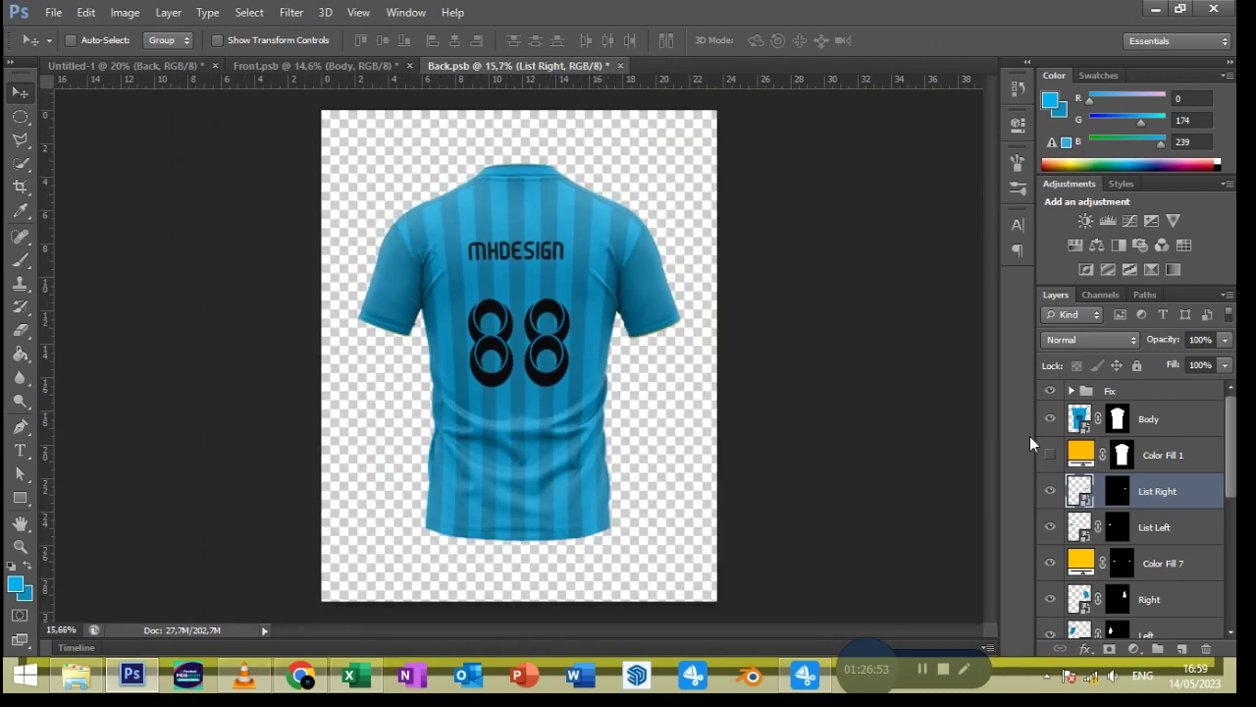
ctrl+click(1149, 419)
ctrl+click(1154, 527)
scroll(1128, 530, down, 1)
key(ctrl+g)
double_click(1132, 391)
text(Smart)
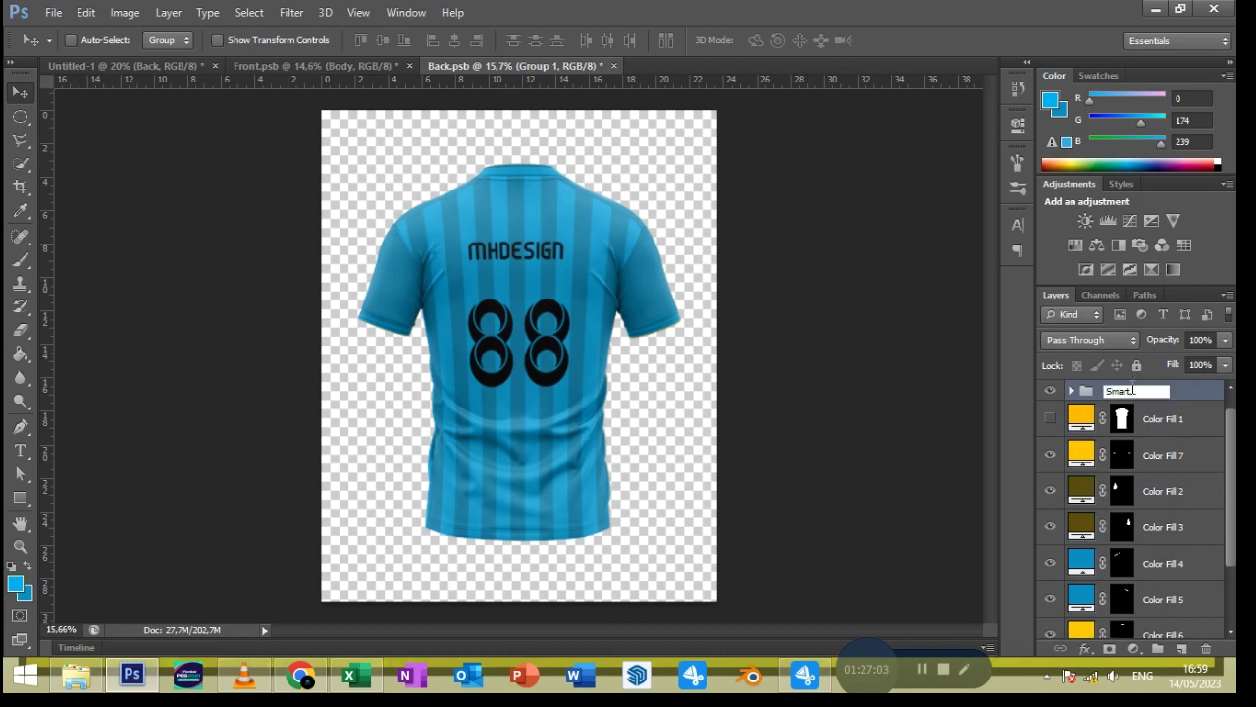
click(1131, 432)
Group the Color Fill layers into a group named 'Color'
scroll(1138, 471, down, 1)
shift+click(1148, 548)
key(ctrl+g)
double_click(1115, 438)
text(Color)
key(Return)
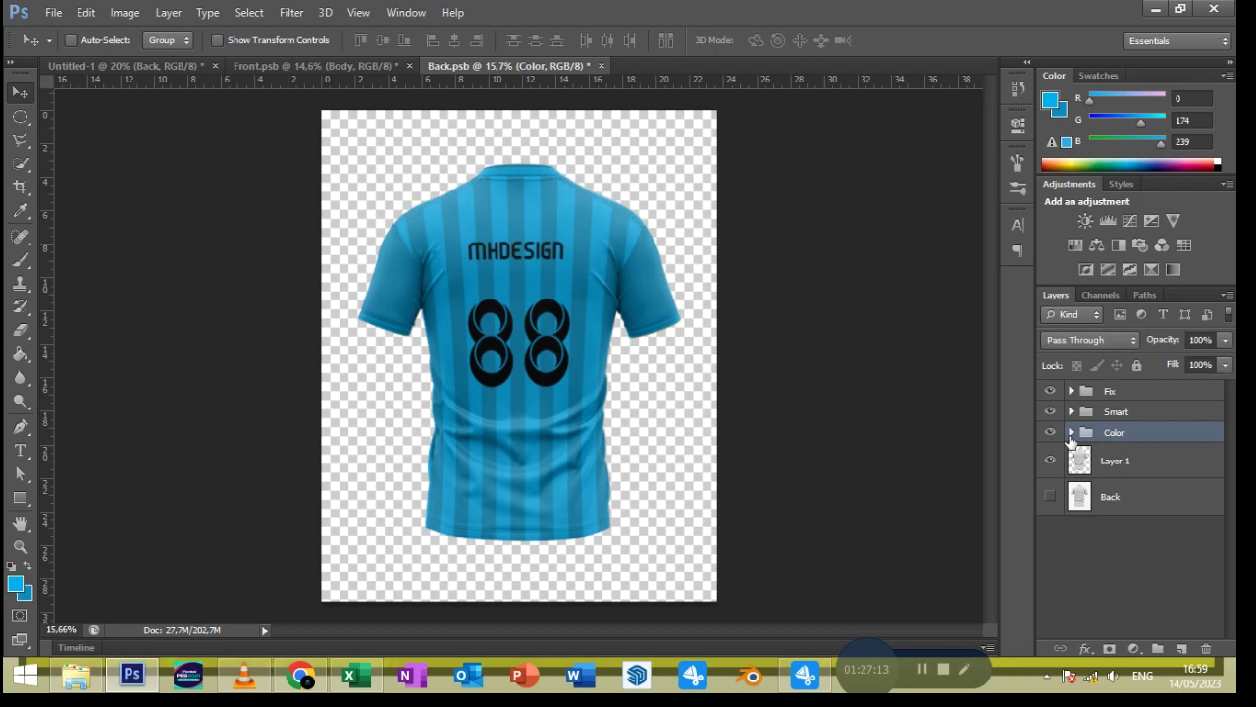
Hide Color Fill 2 and Color Fill 3 inside the Color group
click(1070, 433)
click(1050, 532)
scroll(1052, 535, down, 1)
click(1052, 576)
scroll(1061, 472, up, 1)
click(1070, 433)
Close Back.psb and Front.psb, saving changes
key(ctrl+w)
click(408, 66)
key(Return)
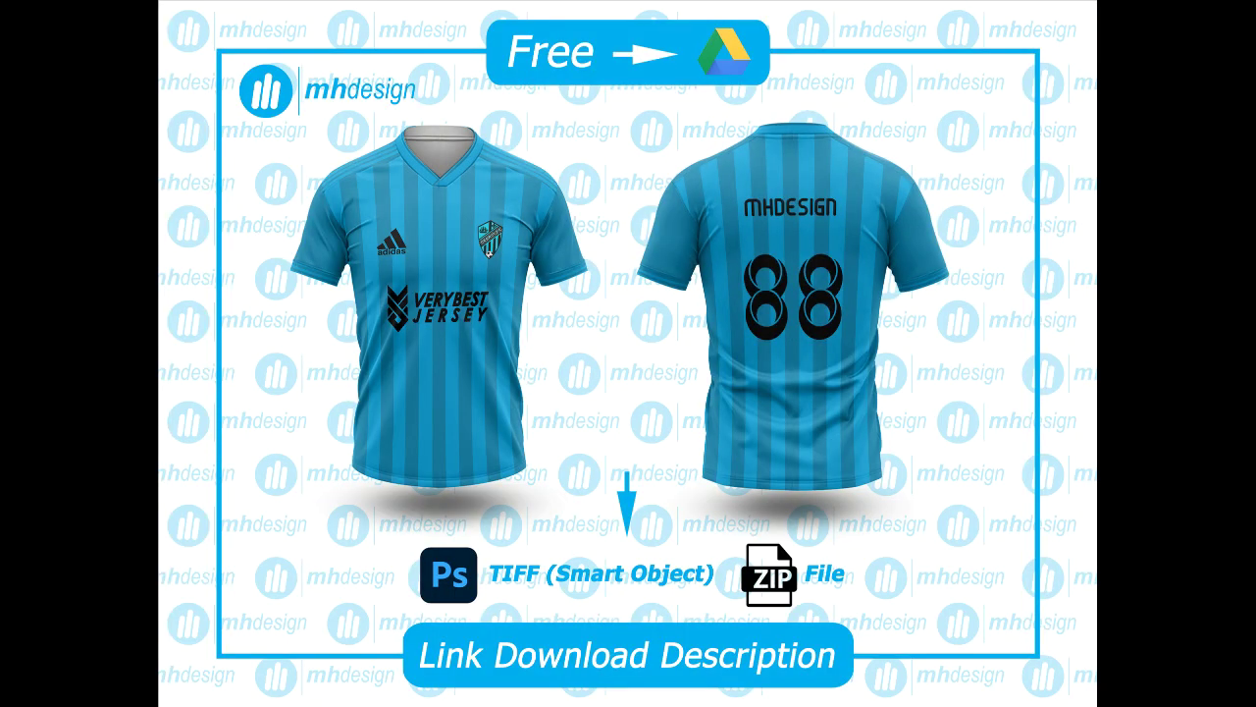